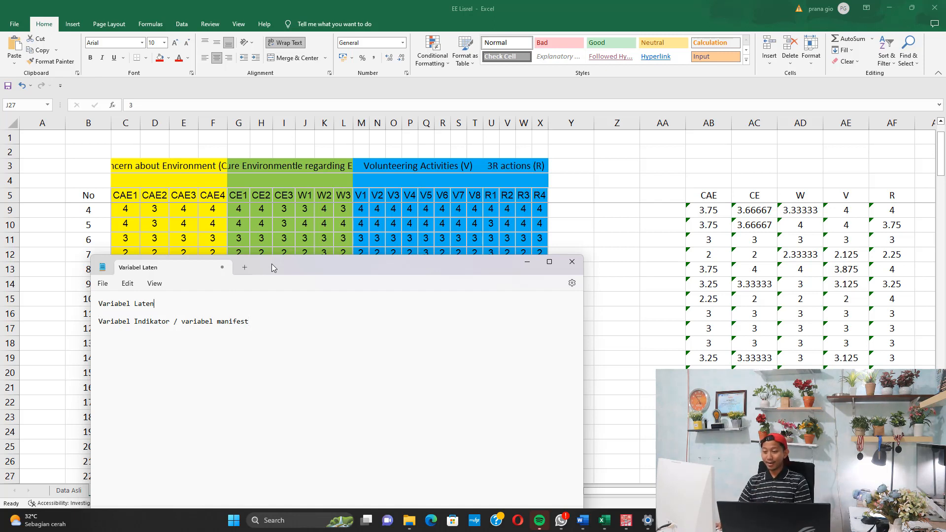
# Step: Add a colon after the "Variabel Laten" heading and start a numbered list beneath it with "1. CAE" and "2. CE"
pyautogui.write(':')
pyautogui.press('Return')
pyautogui.press('Return')
pyautogui.write('1')
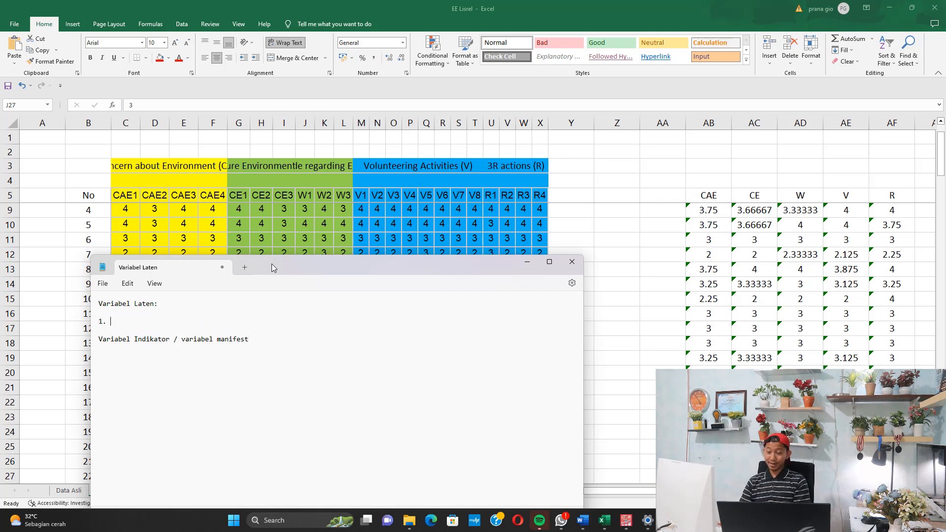
pyautogui.write('. CAE')
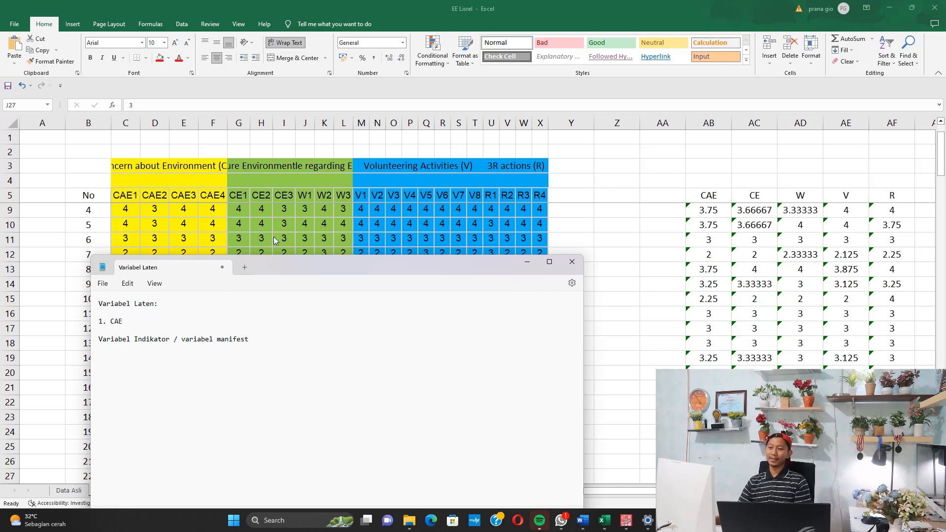
pyautogui.press('Return')
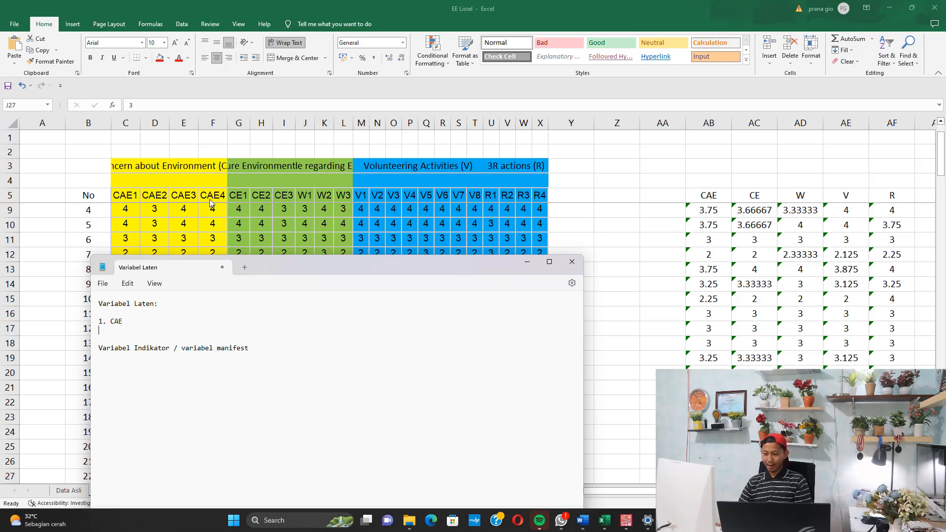
pyautogui.write('2. CE')
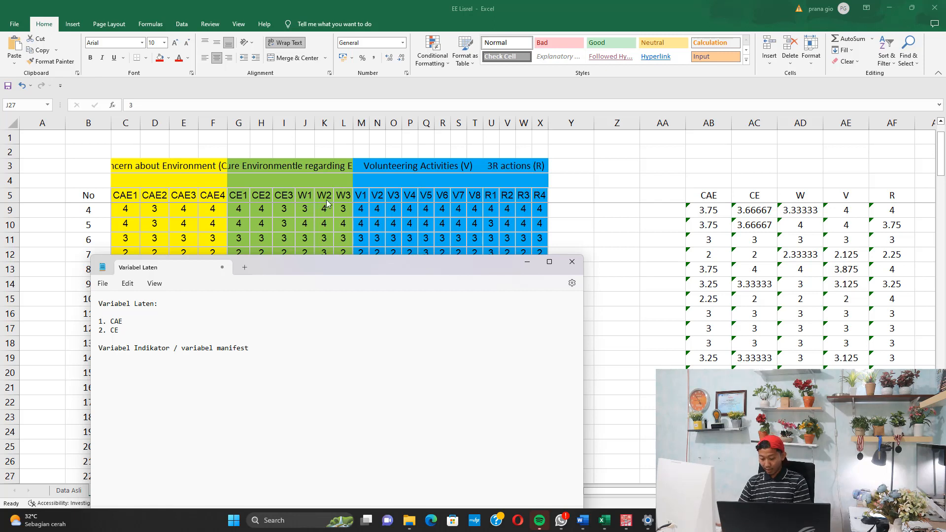
# Step: Extend the latent variable list with the items "3. W", "4. V" and "5. R"
pyautogui.press('Return')
pyautogui.write('3. W')
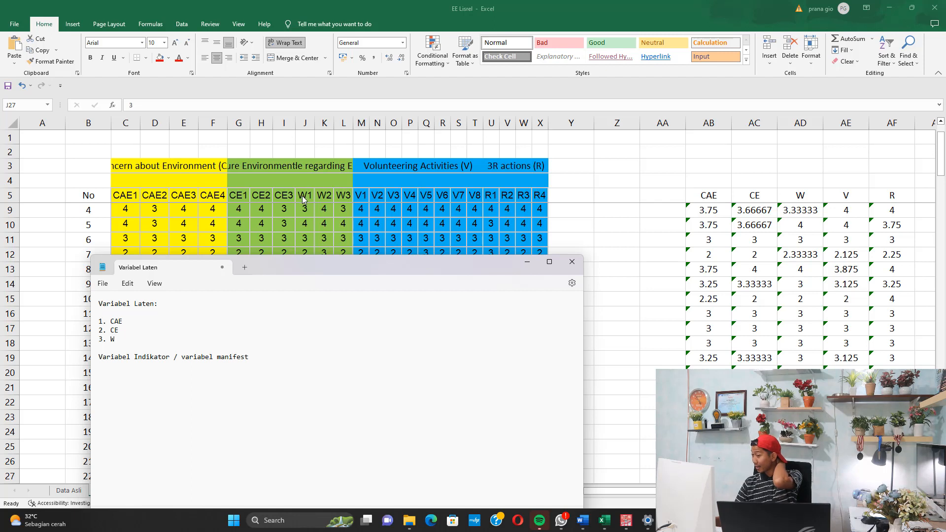
pyautogui.press('Return')
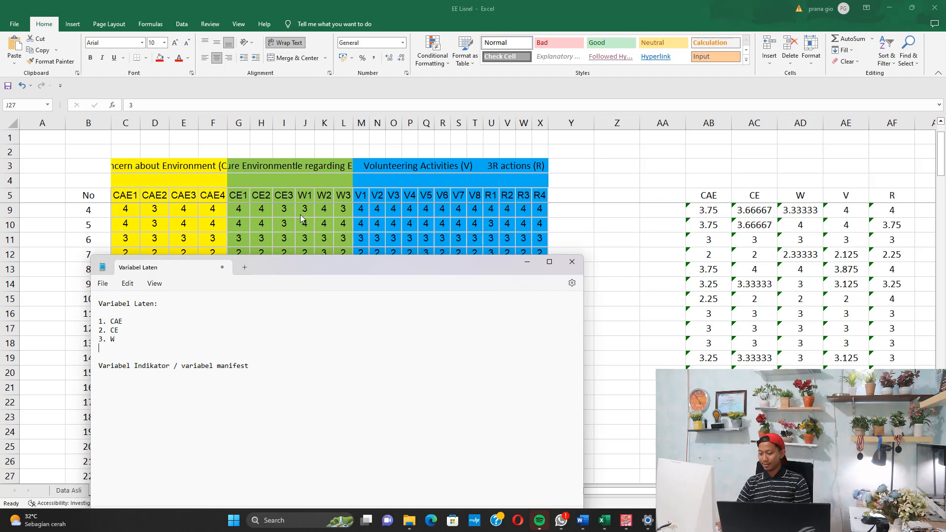
pyautogui.write('4.')
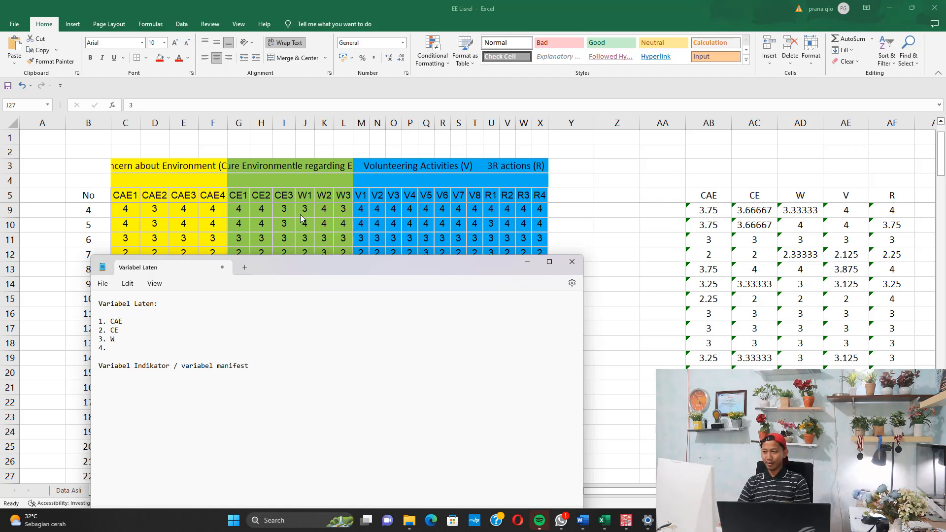
pyautogui.write(' V')
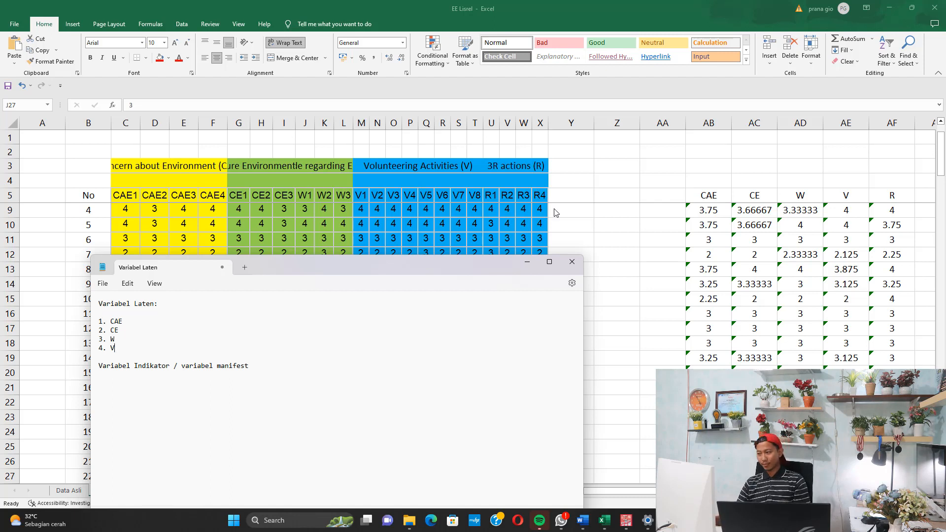
pyautogui.press('Return')
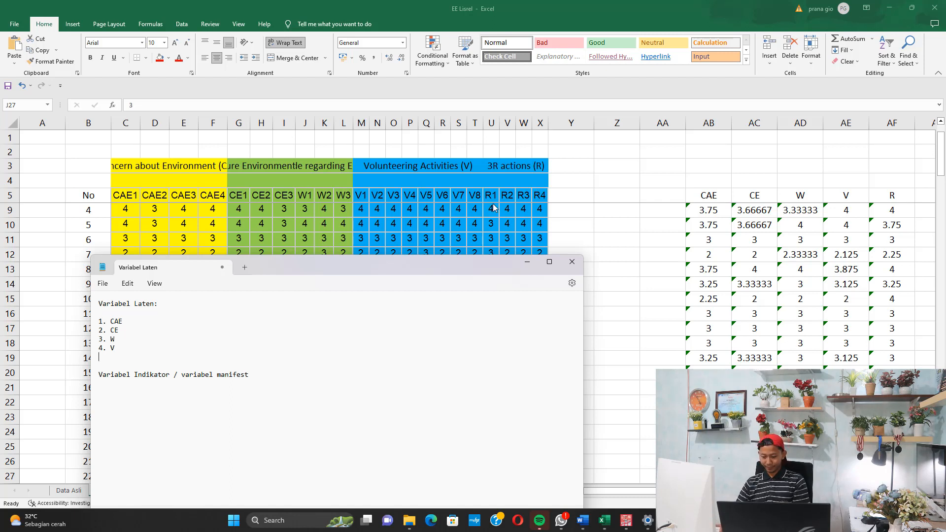
pyautogui.write('5. R')
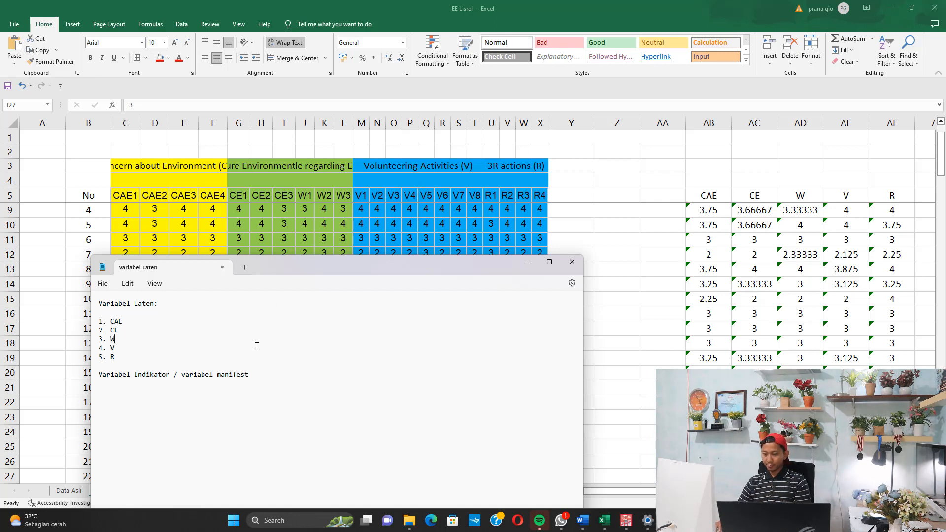
# Step: Append ", jumlah indikatornya ada 4" to the CAE item and ", jumlah indikatornya ada 3" to the CE item
pyautogui.write(', j')
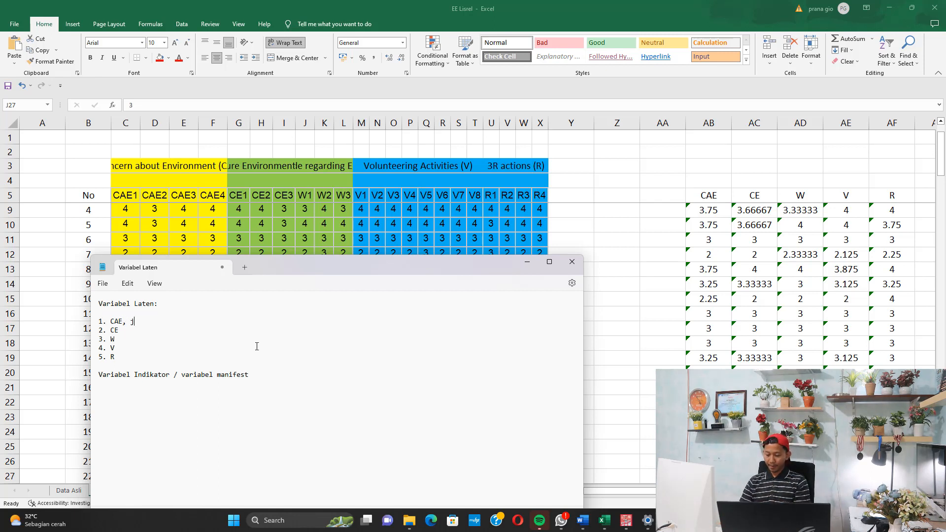
pyautogui.write('umlah indik')
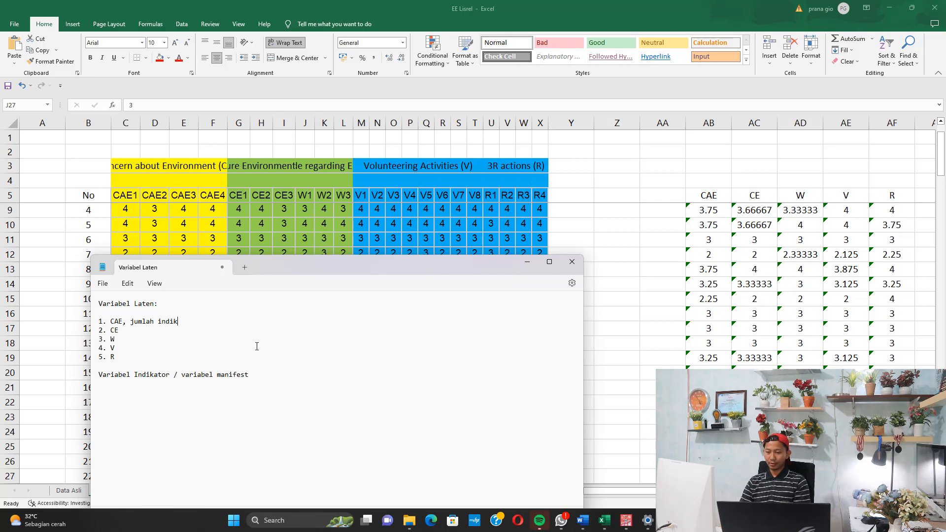
pyautogui.write('atornya ada 4 2. CE, ')
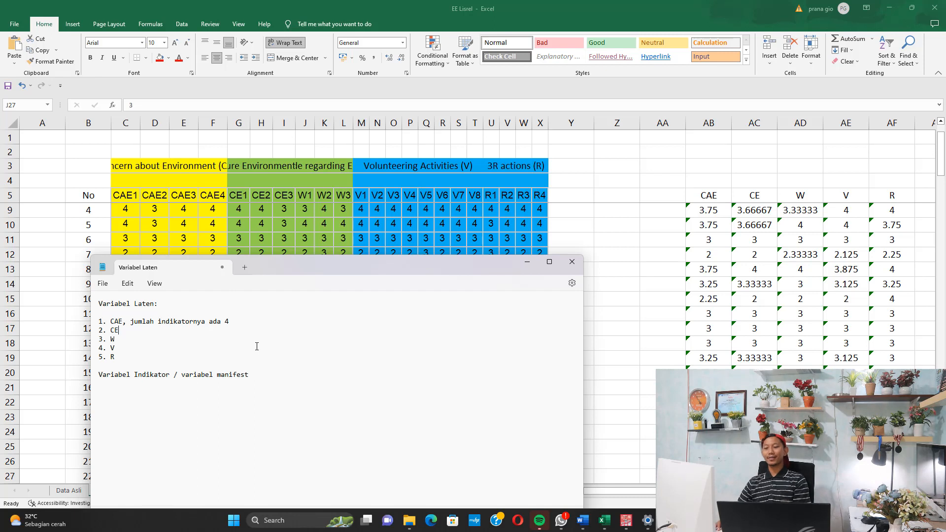
pyautogui.write('ju')
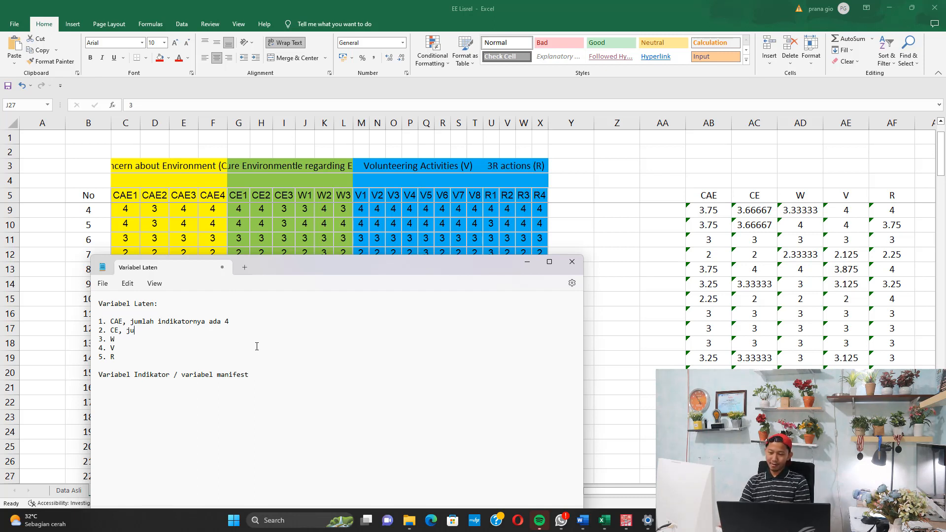
pyautogui.write('mlah indikatornya ada')
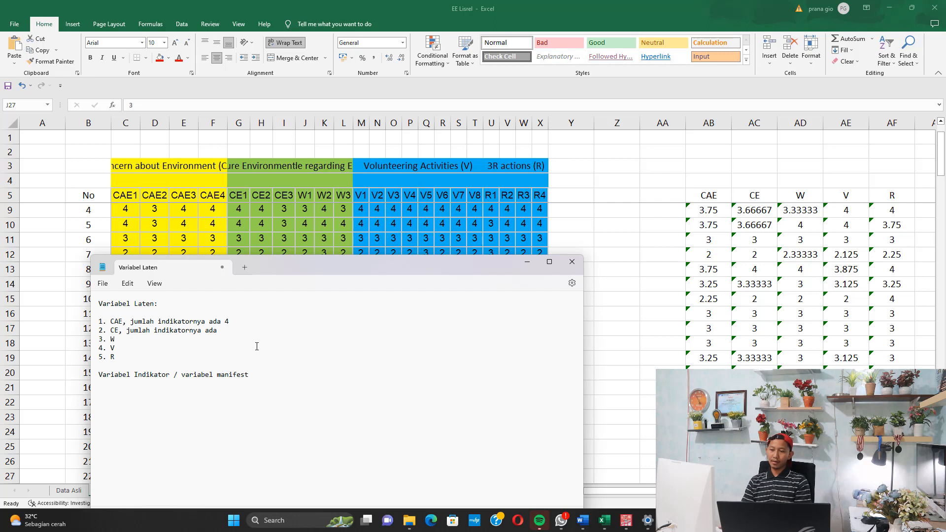
pyautogui.write(' 3')
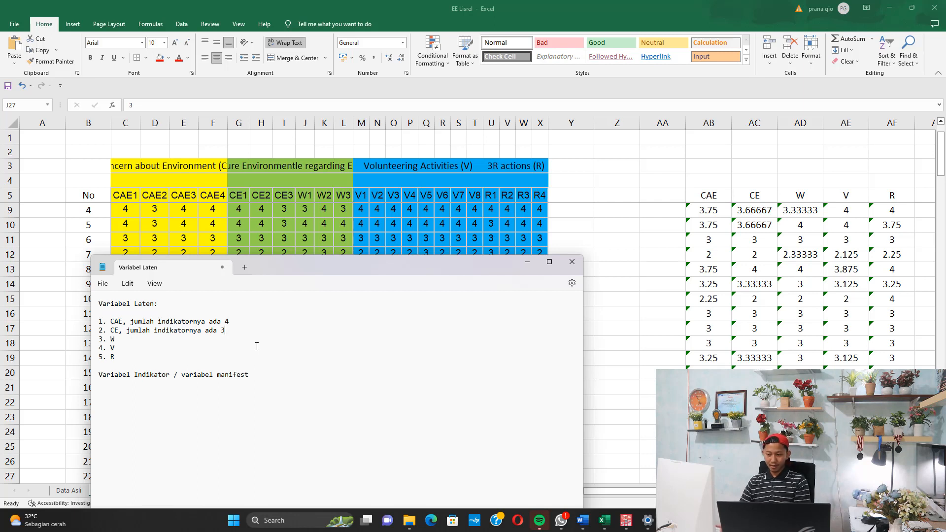
# Step: Append ", jumlah indikatornya ada 4" to the R item of the latent variable list
pyautogui.press('Down')
pyautogui.press('Down')
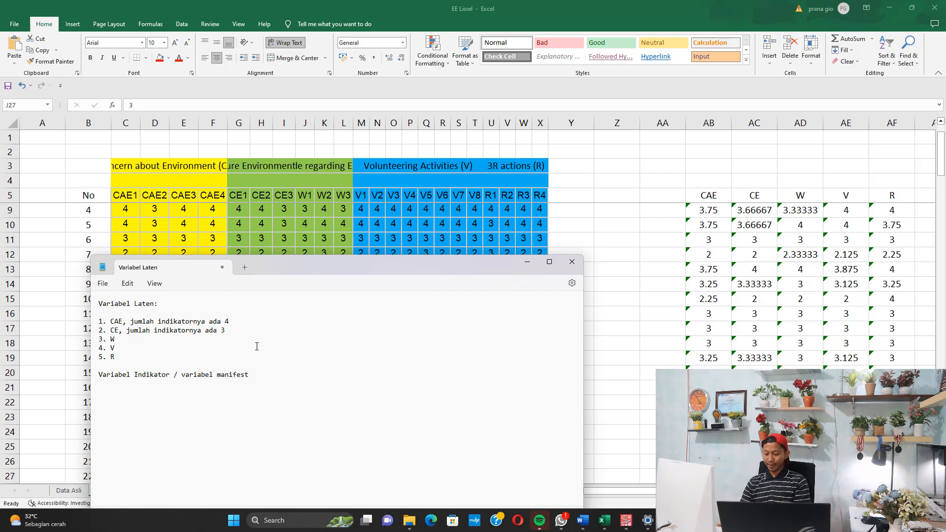
pyautogui.write(', jumlah ind')
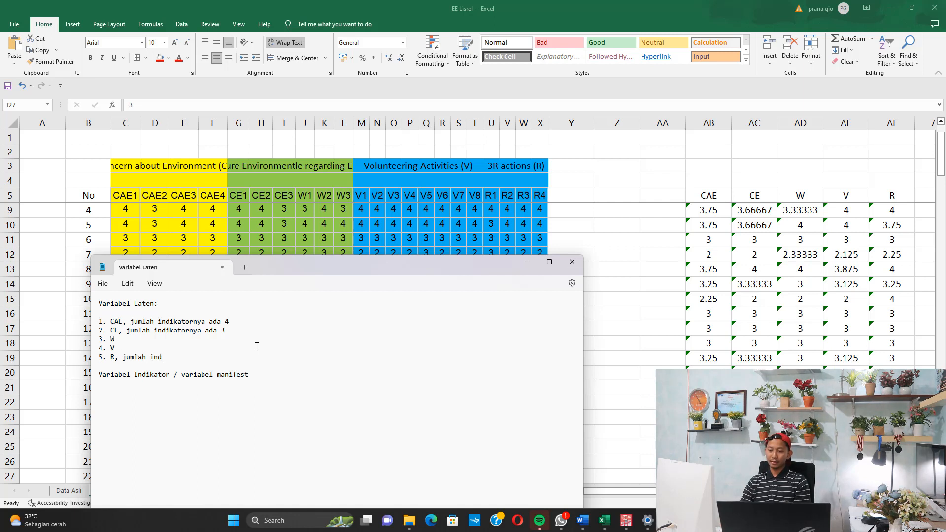
pyautogui.write('ikatornya ada ')
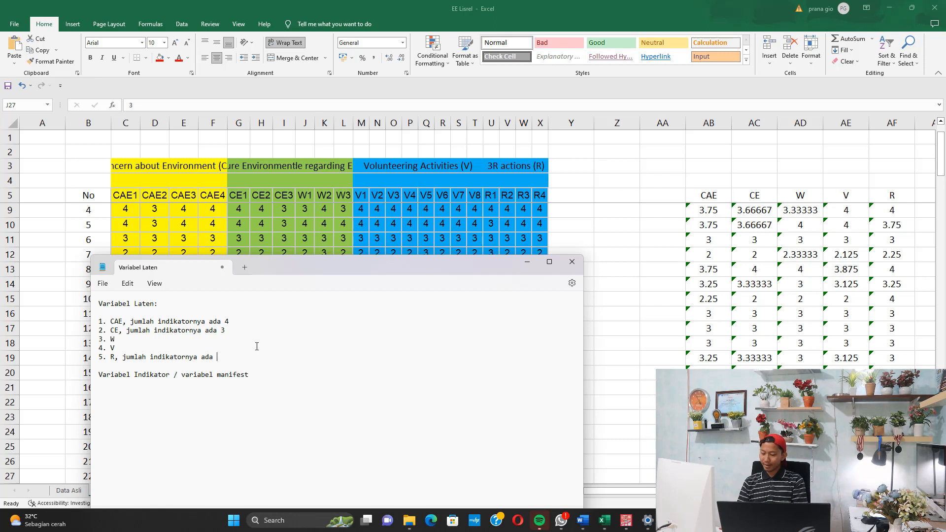
pyautogui.write('4')
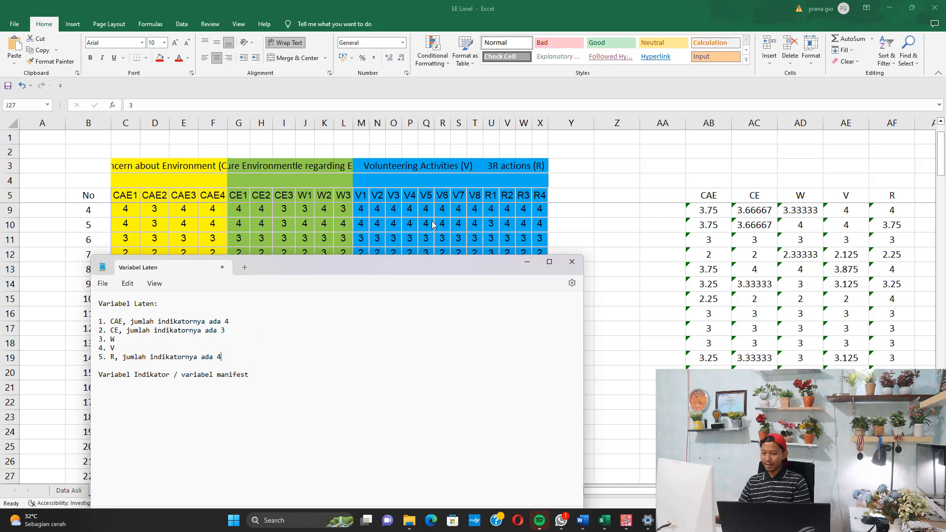
# Step: Below the indicator variable line, write "Kita akan menggunakan metode analisis data CONFIRMATORY FACTOR ANALYSIS (CFA)"
pyautogui.click(318, 371)
pyautogui.write('Ki')
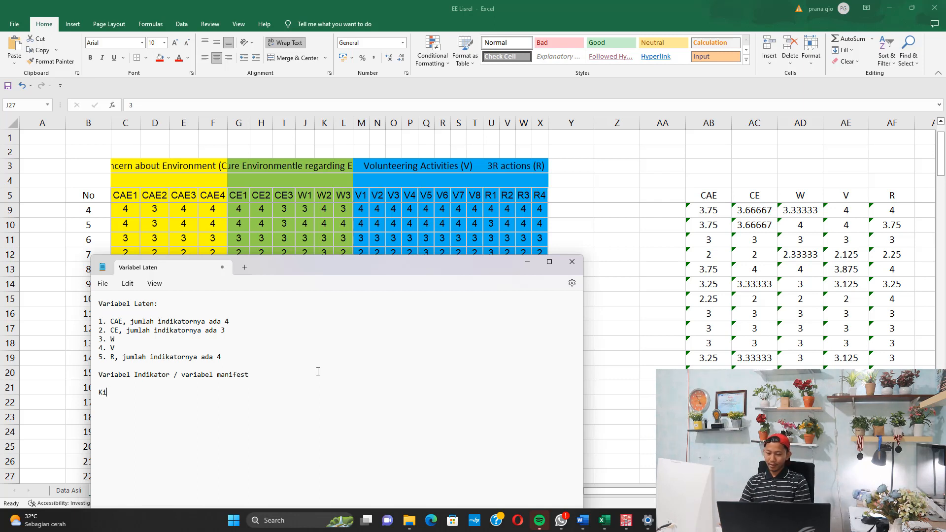
pyautogui.write('ta akan menggunaka')
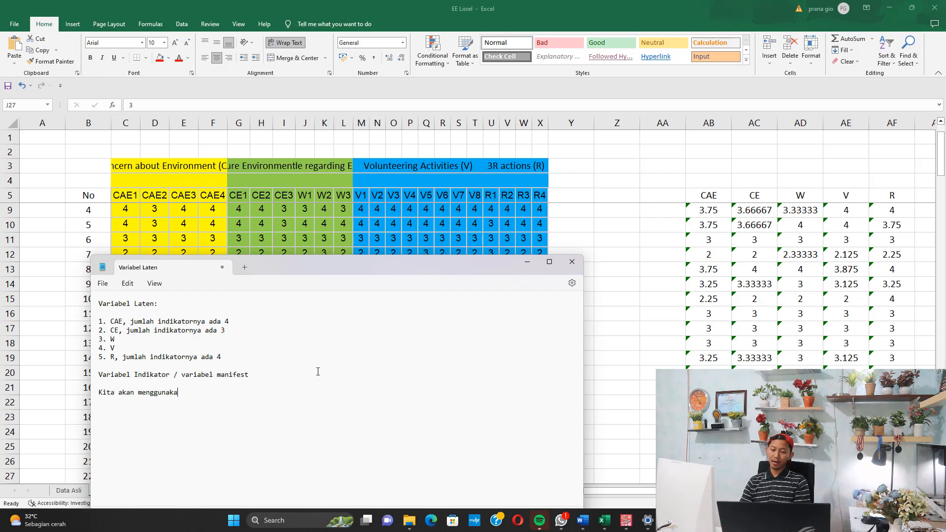
pyautogui.write('n metode analis')
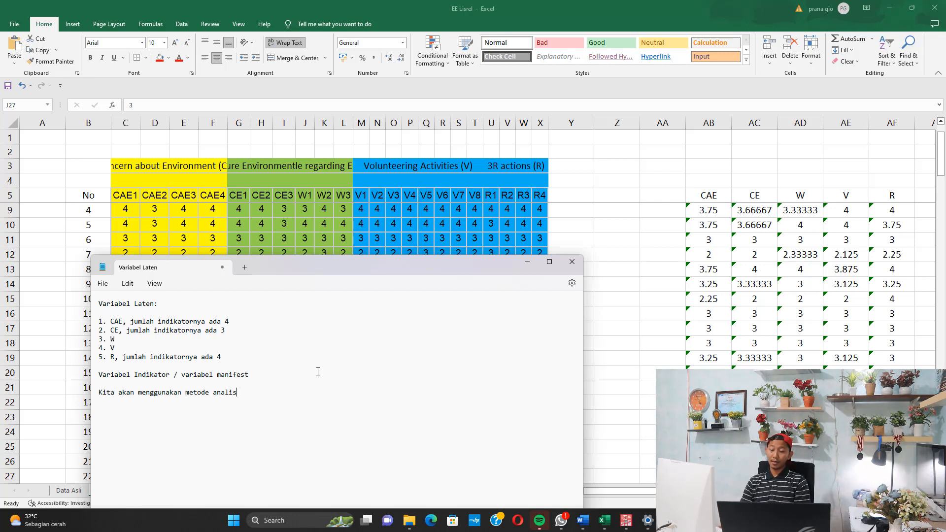
pyautogui.write('is data CONFIR')
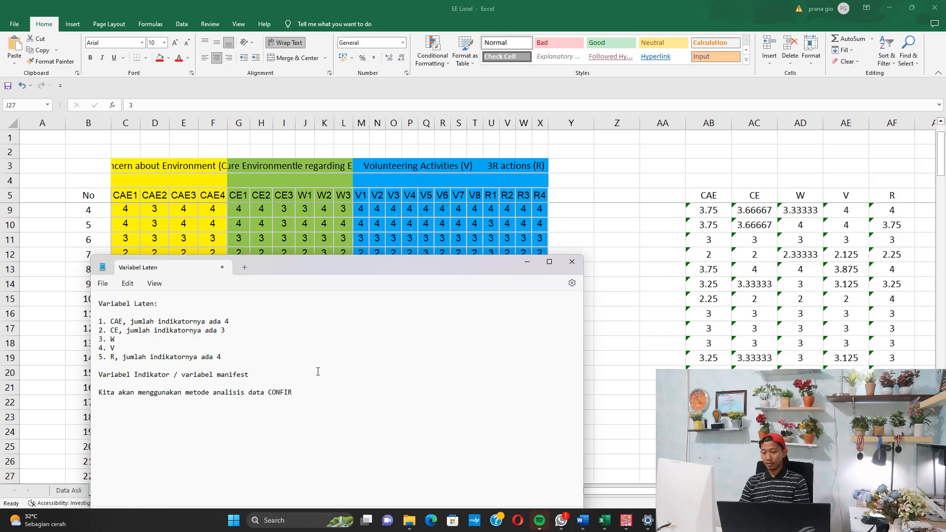
pyautogui.write('MATORY FACTOR AN')
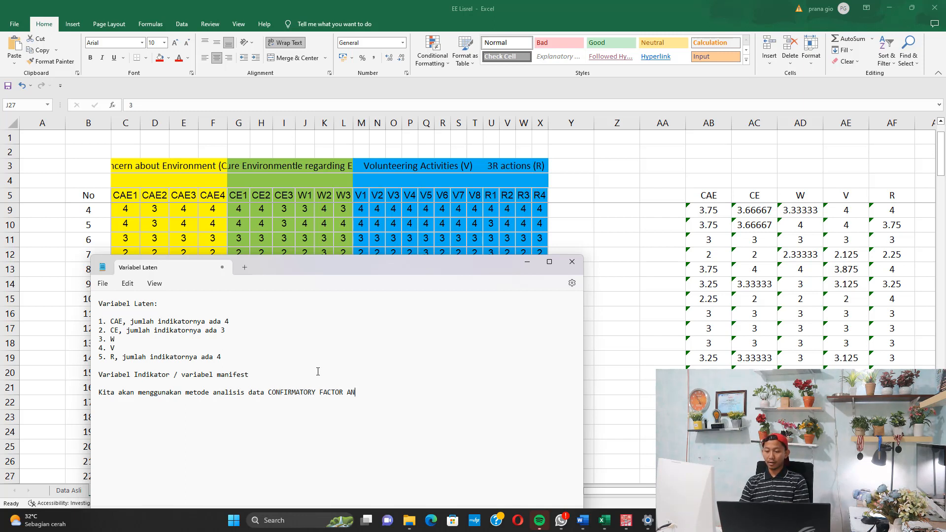
pyautogui.write('ALYSIS (CFA)')
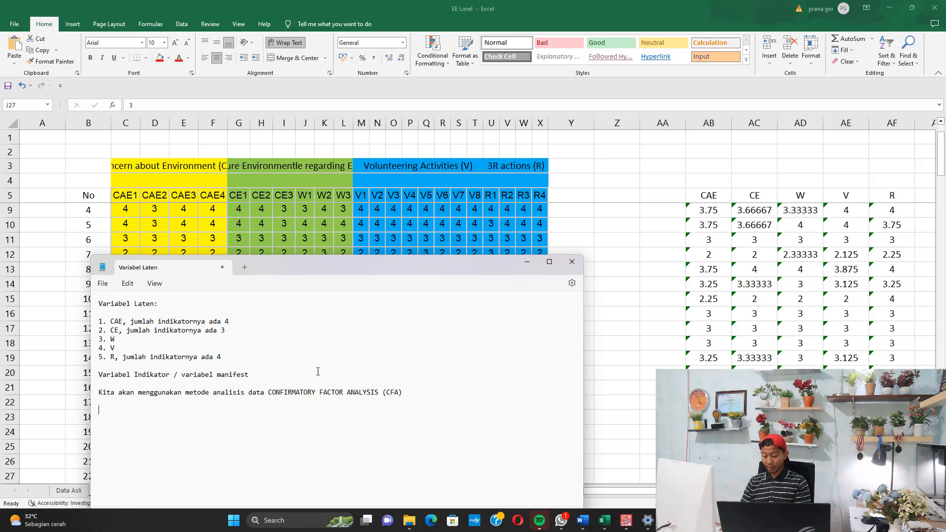
# Step: Add the line "Ketika kita menggunakan CFA, itu akan menghasilkan NILAI:" under the CFA method sentence
pyautogui.write('Ketika ki')
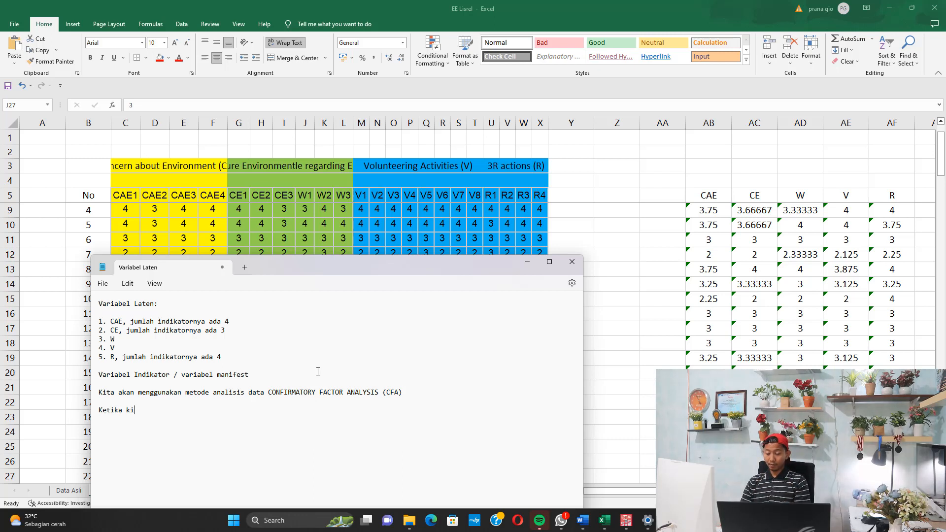
pyautogui.write('ta menggunakan CF')
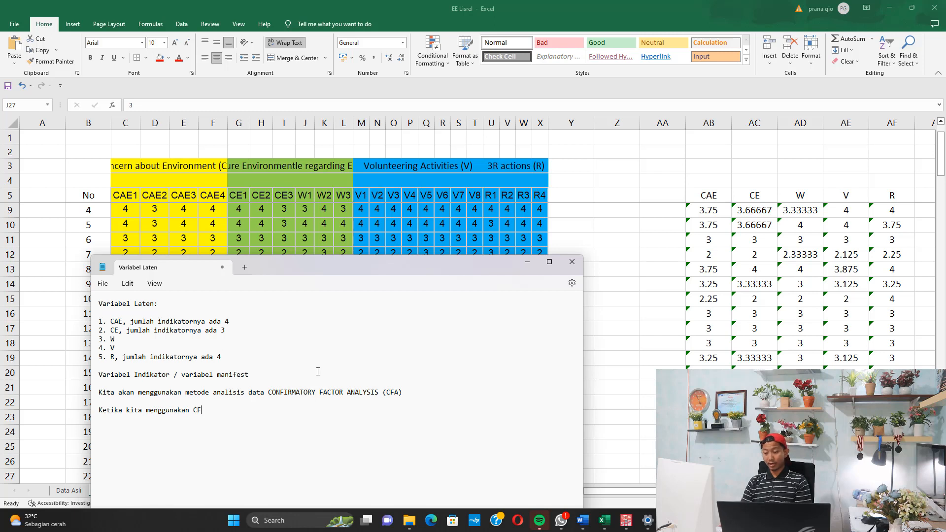
pyautogui.write('A, itu akan m')
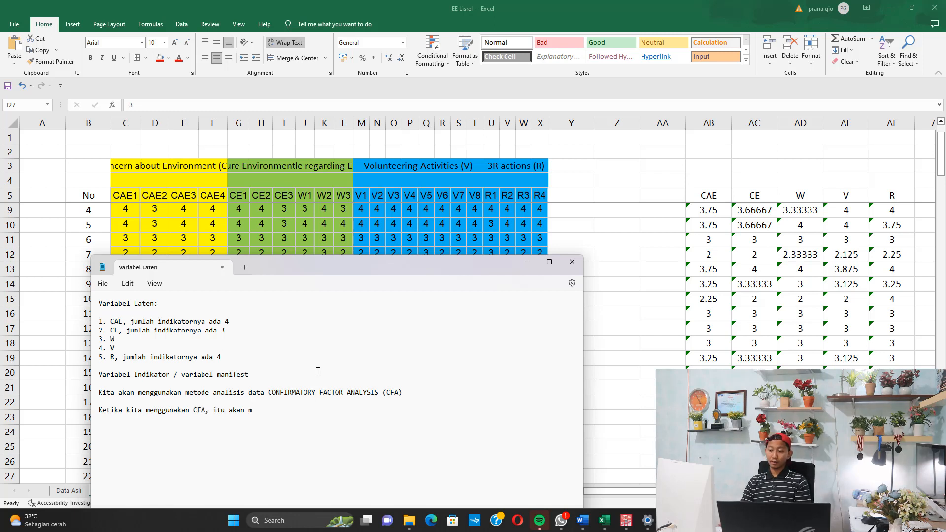
pyautogui.write('enghasilkan NILAI')
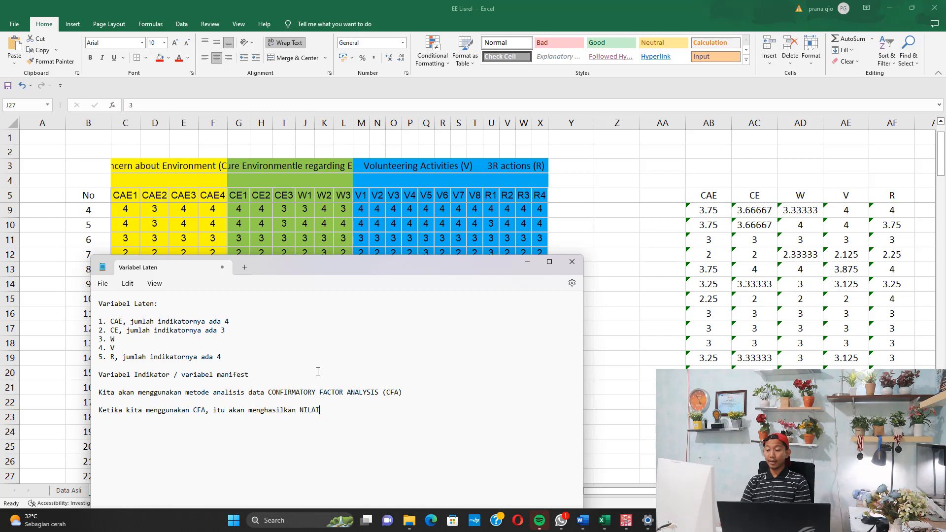
pyautogui.write(':')
# Step: Start a numbered list below the "menghasilkan NILAI:" line with the item "1. STANDARDIZED LOADING FACTOR (SLF)"
pyautogui.press('Return')
pyautogui.press('Return')
pyautogui.write('1')
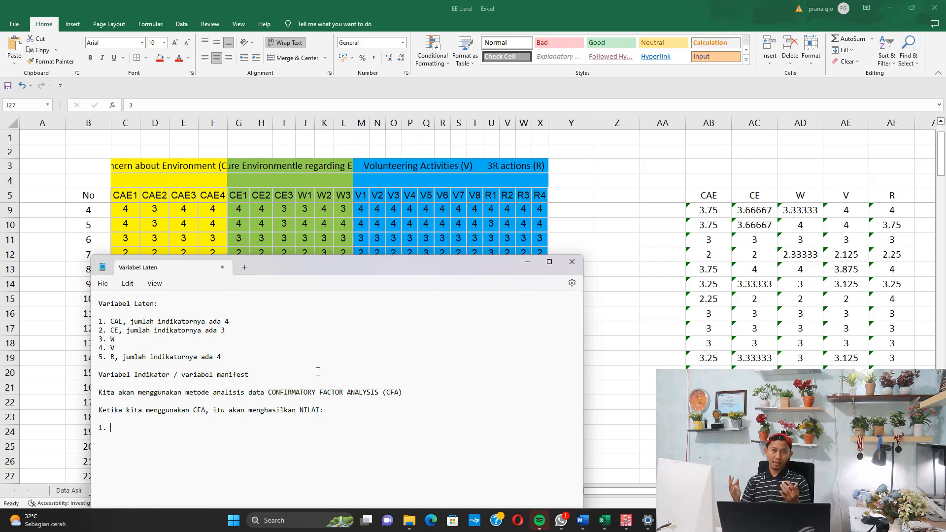
pyautogui.write('. ')
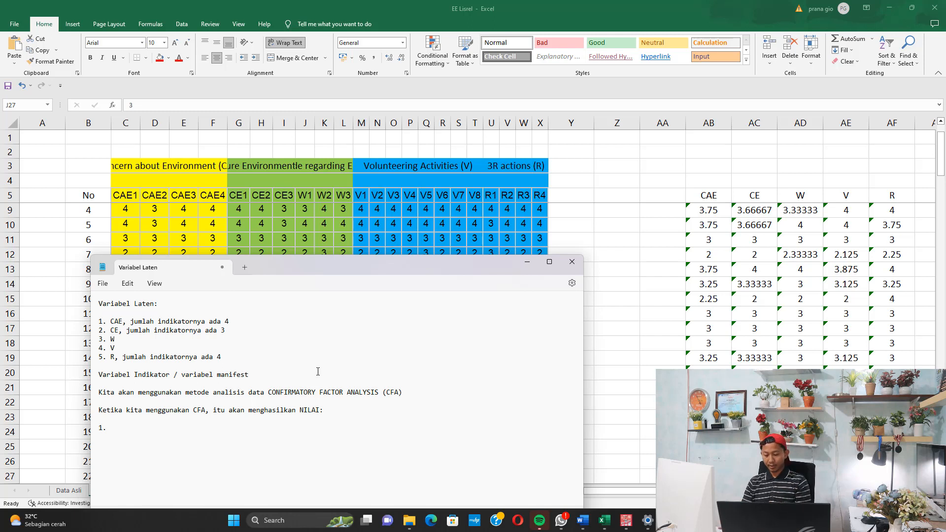
pyautogui.write('STANDARDIZE')
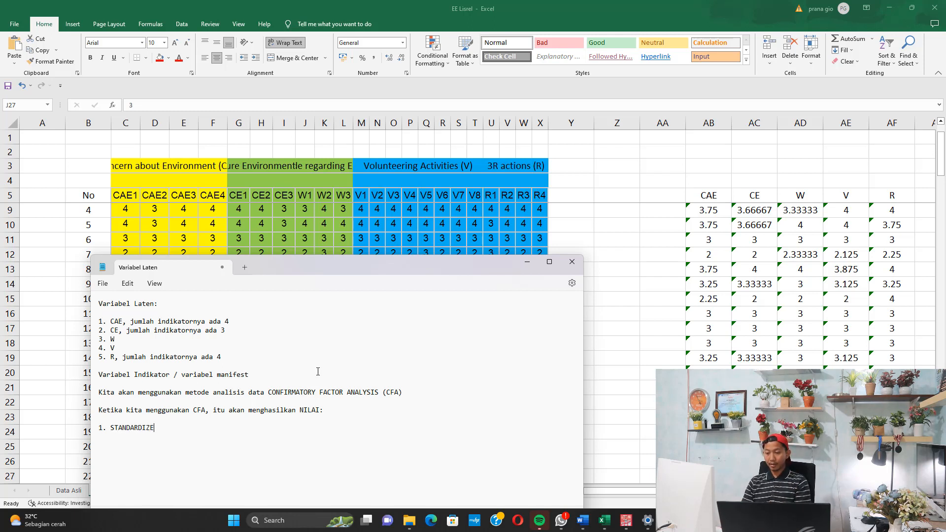
pyautogui.write('D LOADING FACTOR (SLF)')
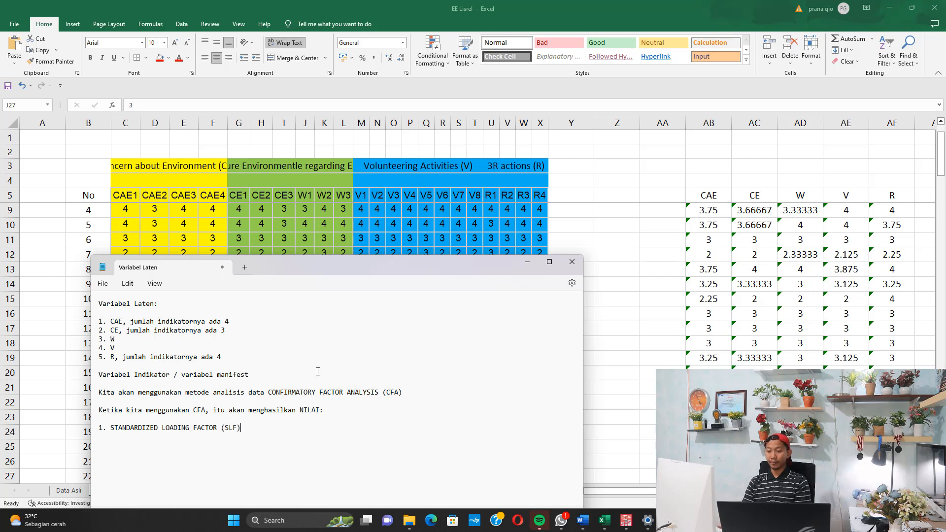
# Step: Append ", ini kegunaannya untuk MENGUJI VALIDITAS DARI TIAP-TIAP INDIKATOR" to the SLF item
pyautogui.write(', i')
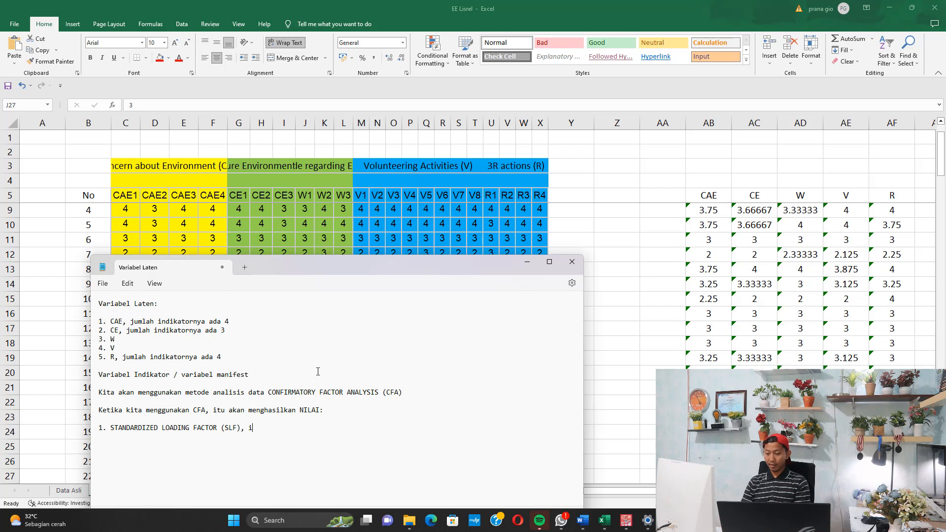
pyautogui.write('ni kegunaannya unt')
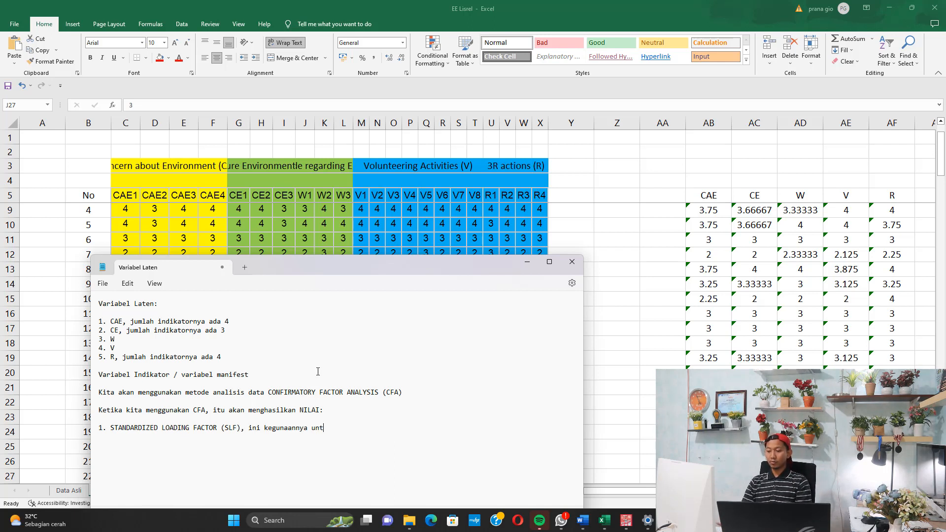
pyautogui.write('uk MENGUJI VA')
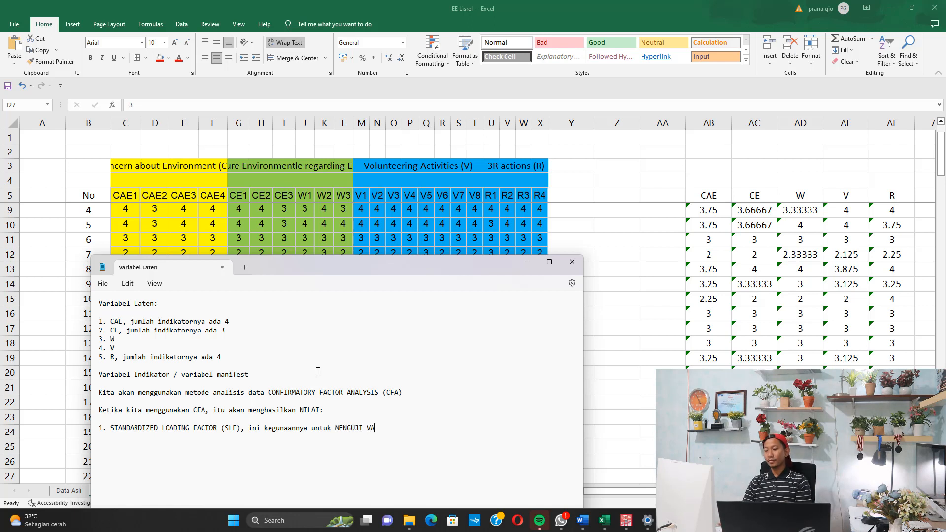
pyautogui.write('LIDITAS DARI TIAP')
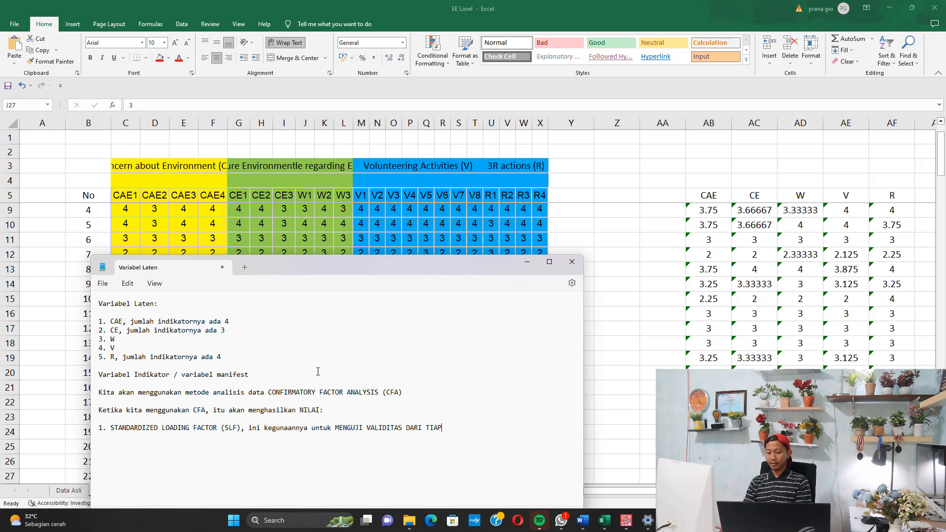
pyautogui.write('-TIAP INDIA')
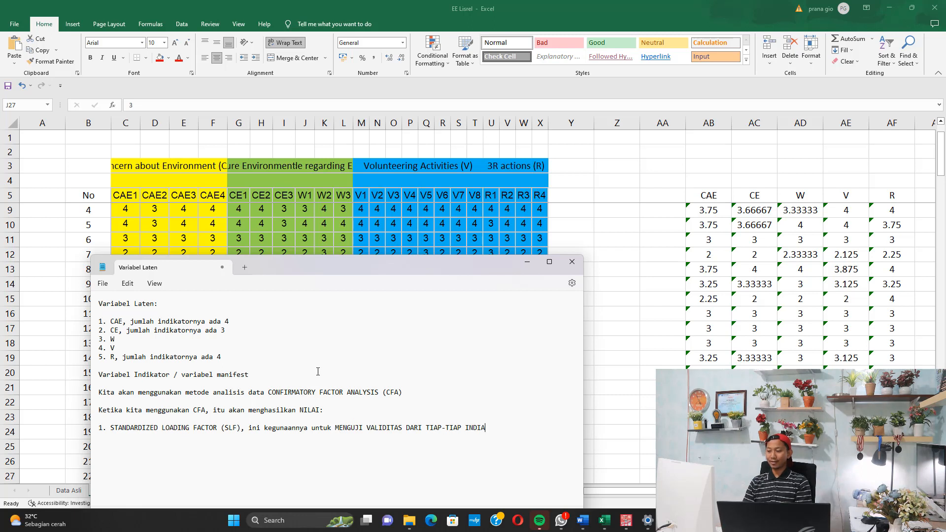
pyautogui.press('BackSpace')
pyautogui.write('KATOR')
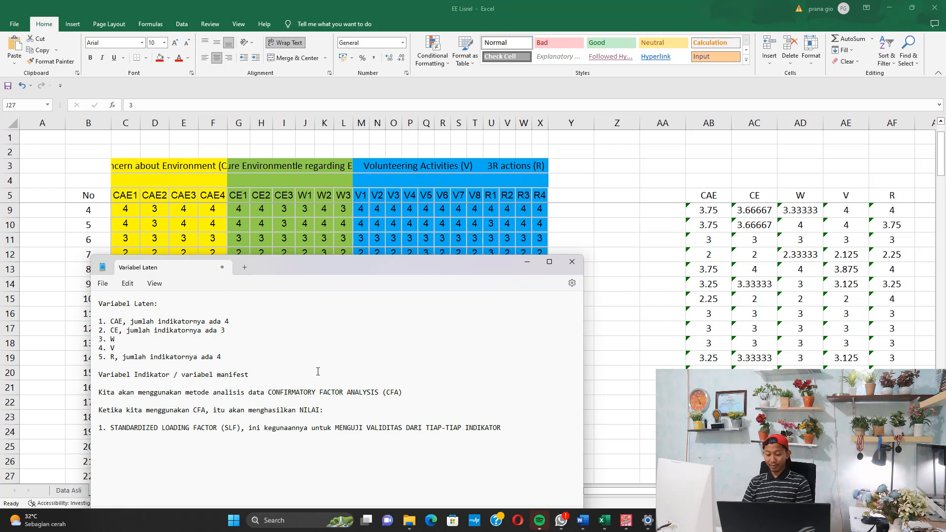
# Step: Continue the SLF item with ". Jadi berdasarkan nilai SLF, kalau nilai SLF nya LEBIH BESAR DARI 0,5, maka INDIKATOR DIKATAKAN VALID . . . . . ."
pyautogui.write('. Jadi be')
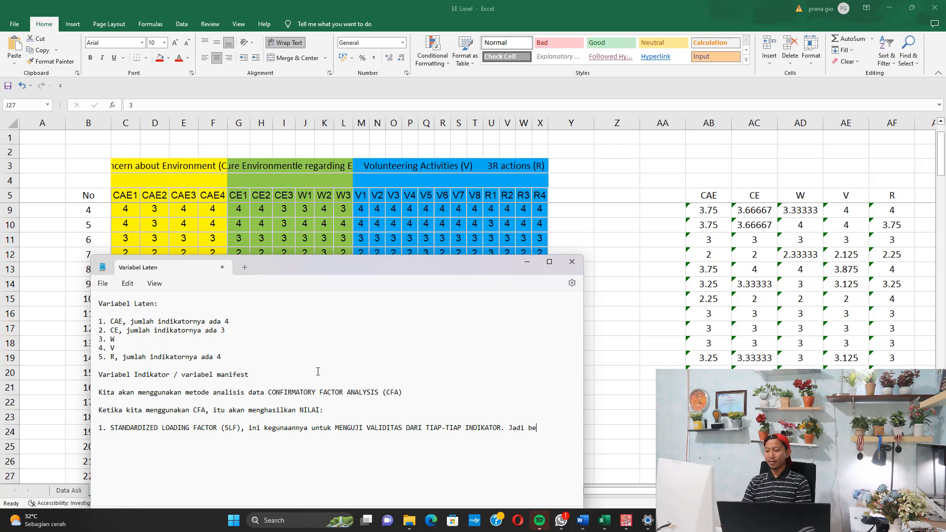
pyautogui.write('rdasarkan nilai SLF, kalau ni')
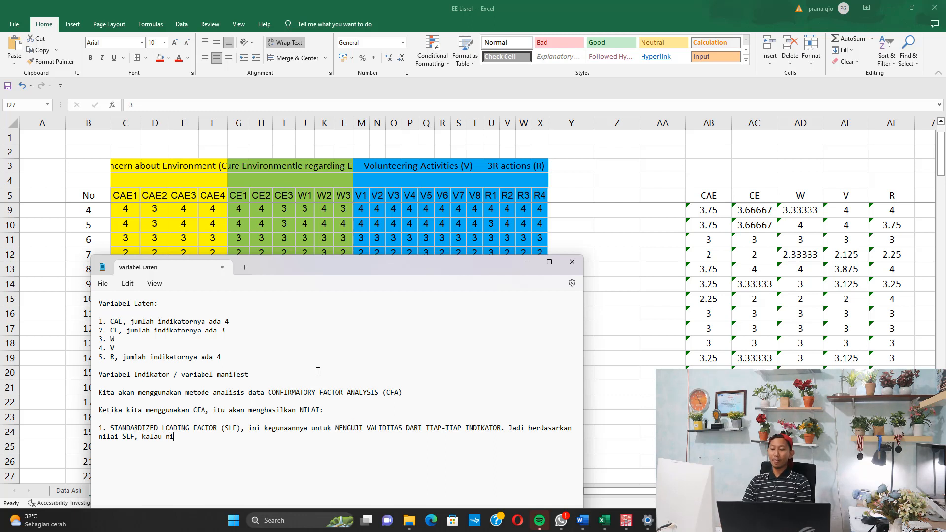
pyautogui.write('lai SLF nya')
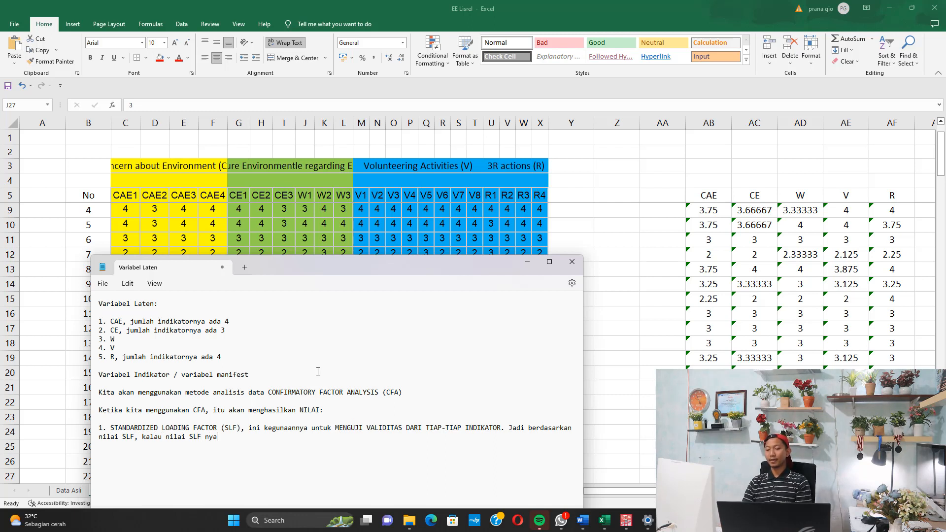
pyautogui.write(' LEBIH BESAR')
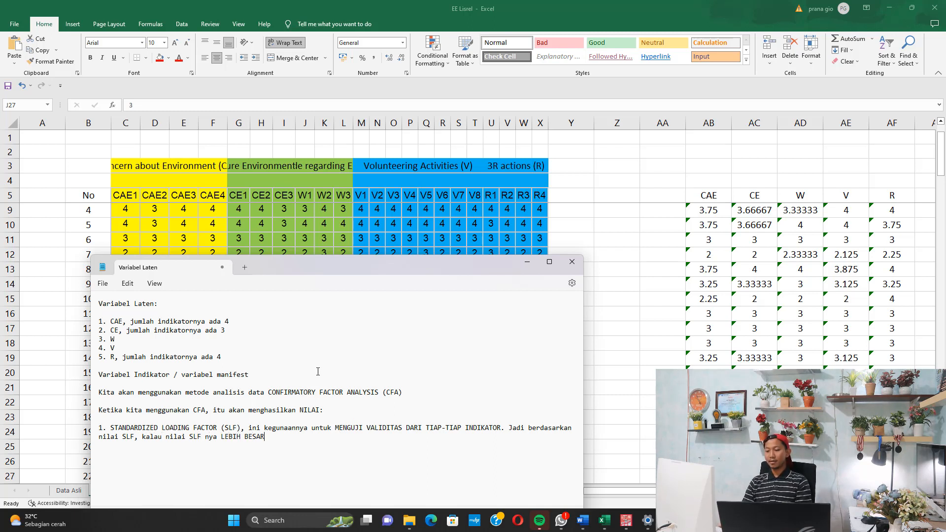
pyautogui.write(' DARI 0,5, maka DI')
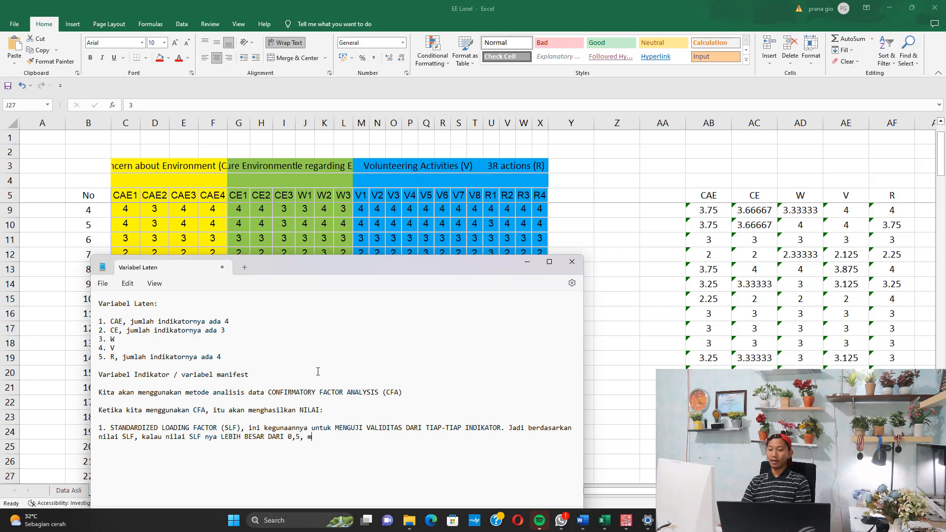
pyautogui.press('BackSpace')
pyautogui.press('BackSpace')
pyautogui.write('INDIKATOR')
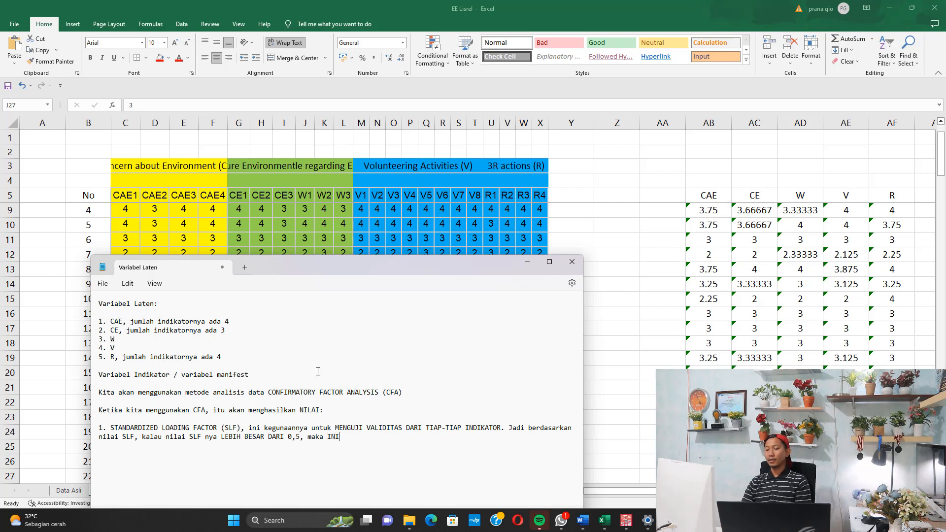
pyautogui.write(' DIKAT')
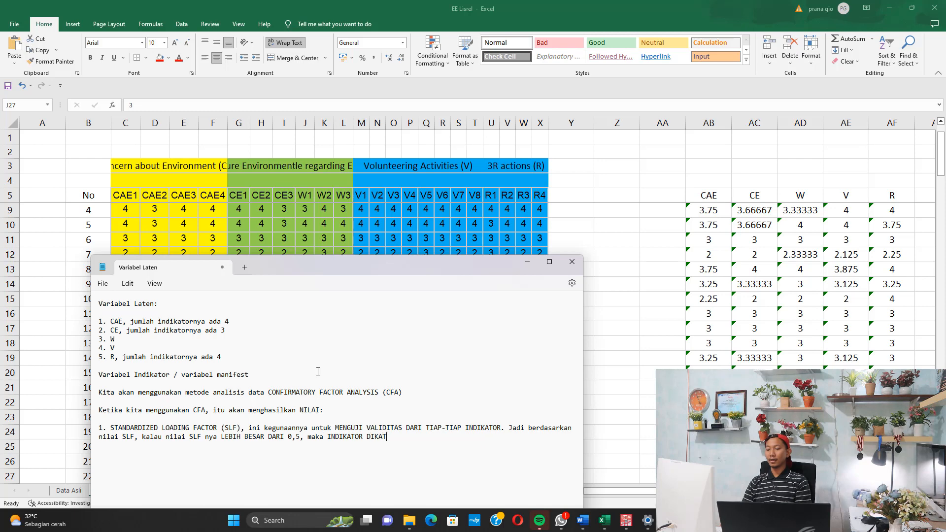
pyautogui.write('AKAN VALID . . . . . .')
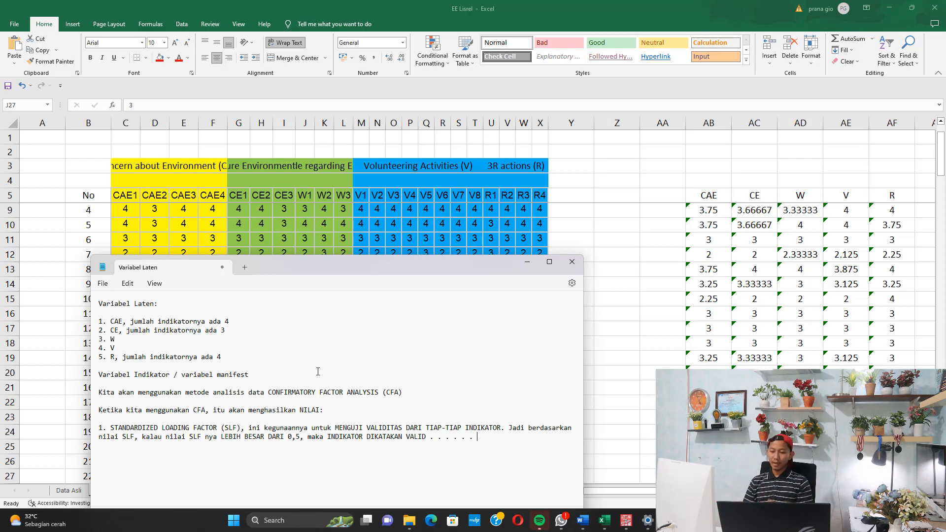
# Step: Add a second list item below the SLF explanation reading "2. Average Variance Extracted (AVE),"
pyautogui.write('2. ')
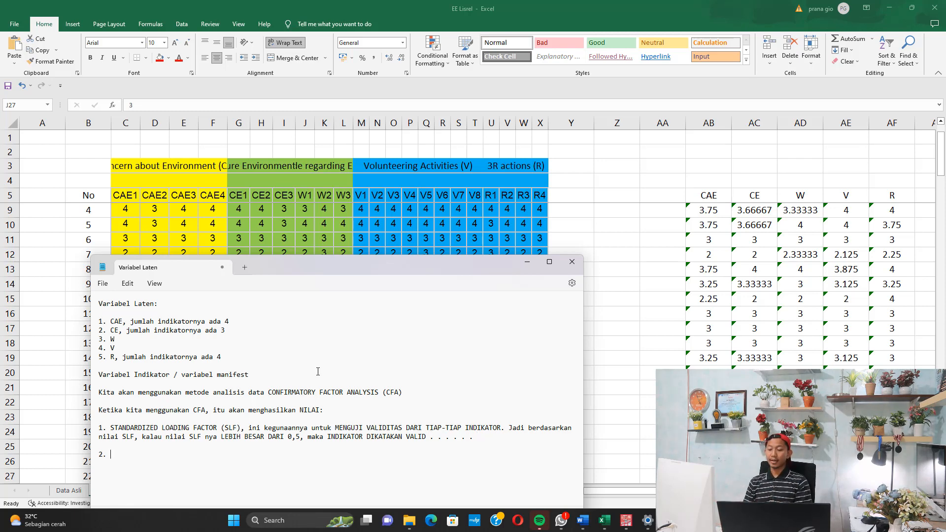
pyautogui.write('Ave')
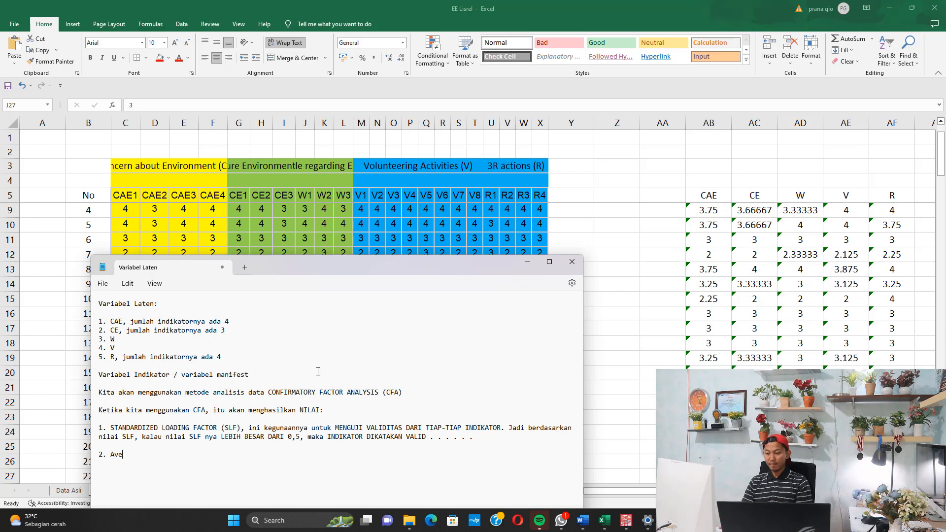
pyautogui.write('rage Varia')
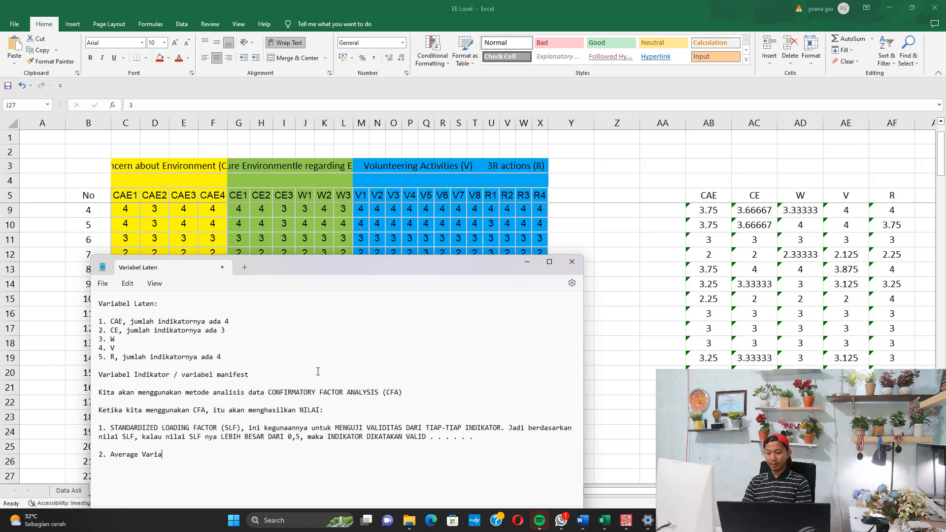
pyautogui.write('nce Extrac')
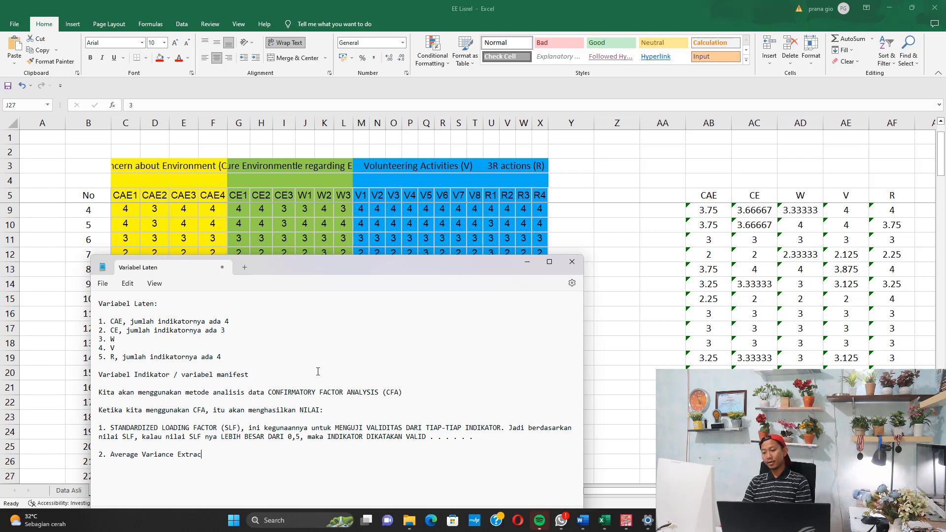
pyautogui.write('ted (AVE(')
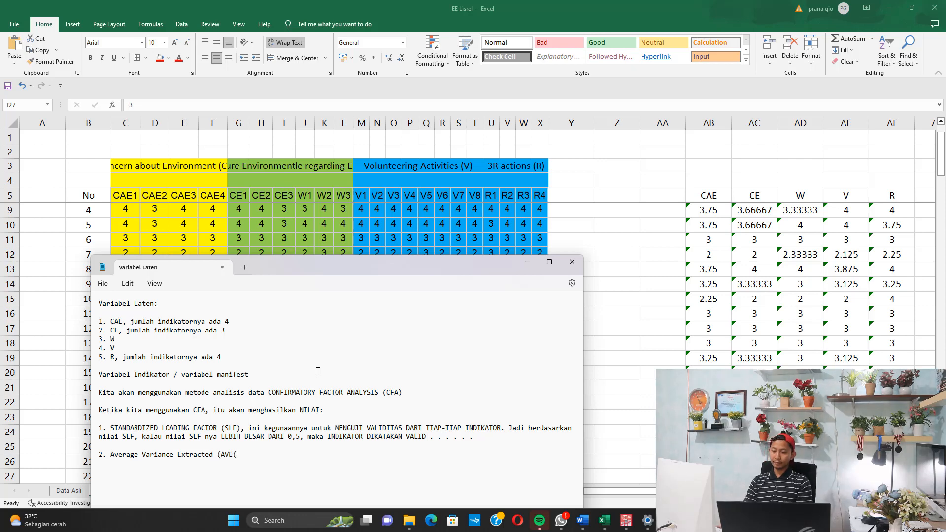
pyautogui.press('BackSpace')
pyautogui.write('), ')
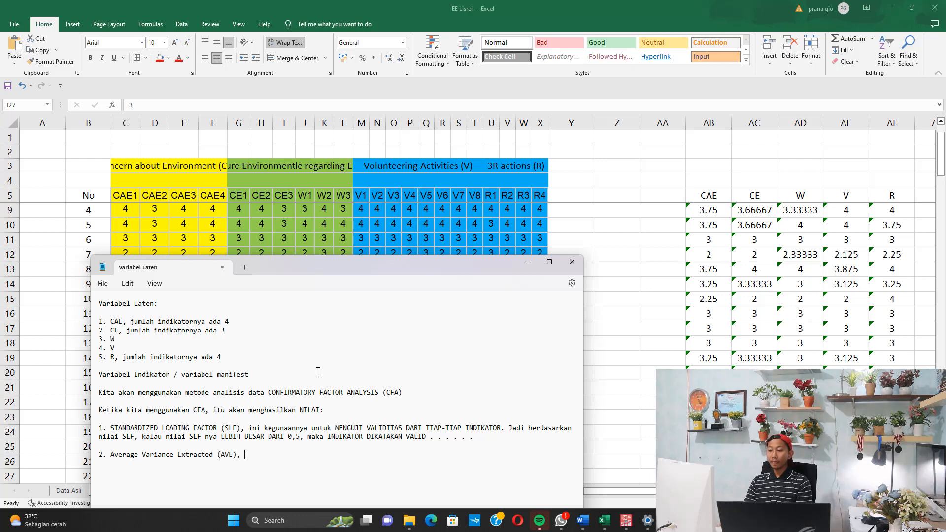
# Step: Continue the AVE item with "ini kegunaannya untuk menguji VALIDITAS VARIABEL"
pyautogui.write('ini kegunaa')
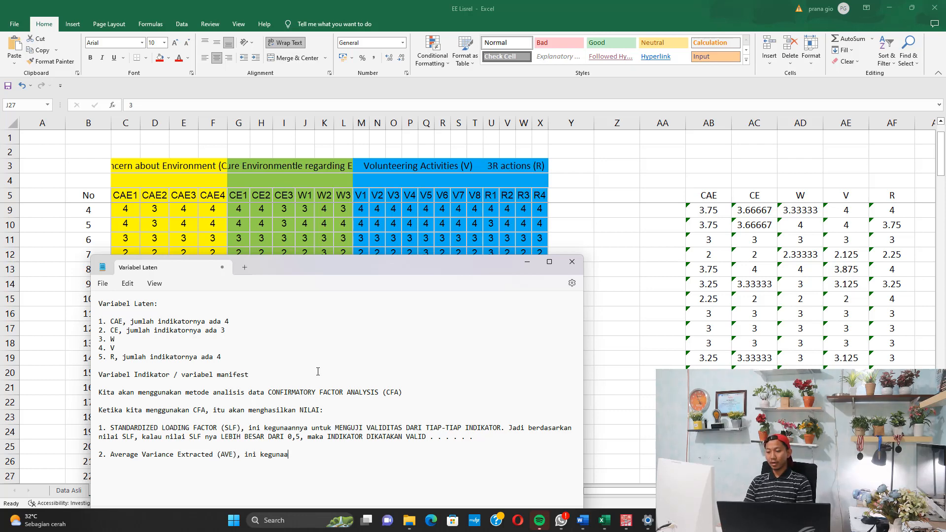
pyautogui.write('nnya untuk menguji VALIDITAS')
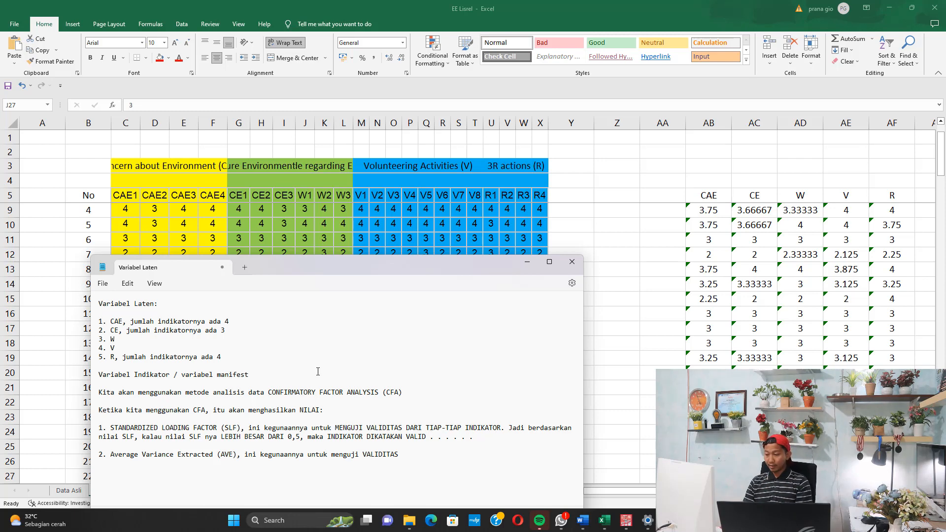
pyautogui.write('VARIABEL')
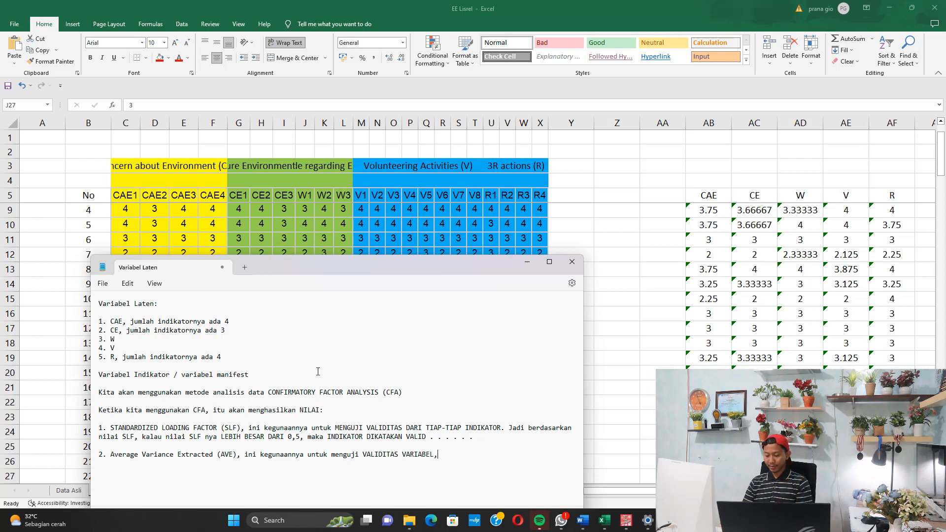
# Step: Append the example question ", Misalkan apakah CAE itu VALID BERDASARKAN NILAI AVE??/" to the AVE item
pyautogui.write(', Misalkan')
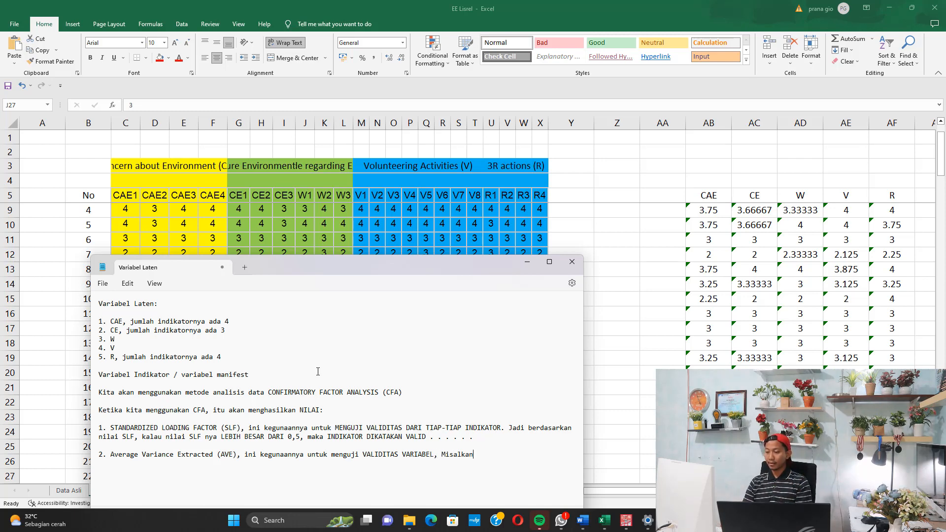
pyautogui.write(' apakah CAE itu v')
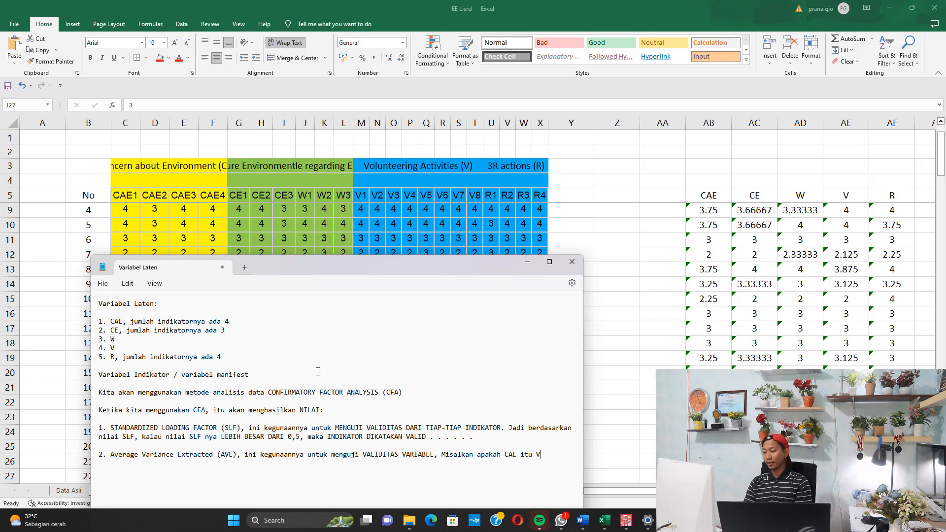
pyautogui.write('ALID BERDASARKAN')
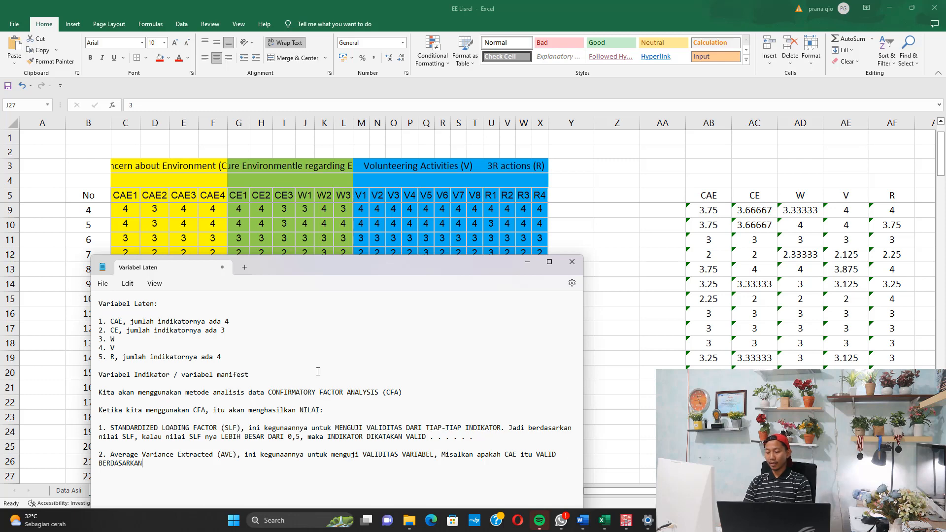
pyautogui.write(' NILAI AVE')
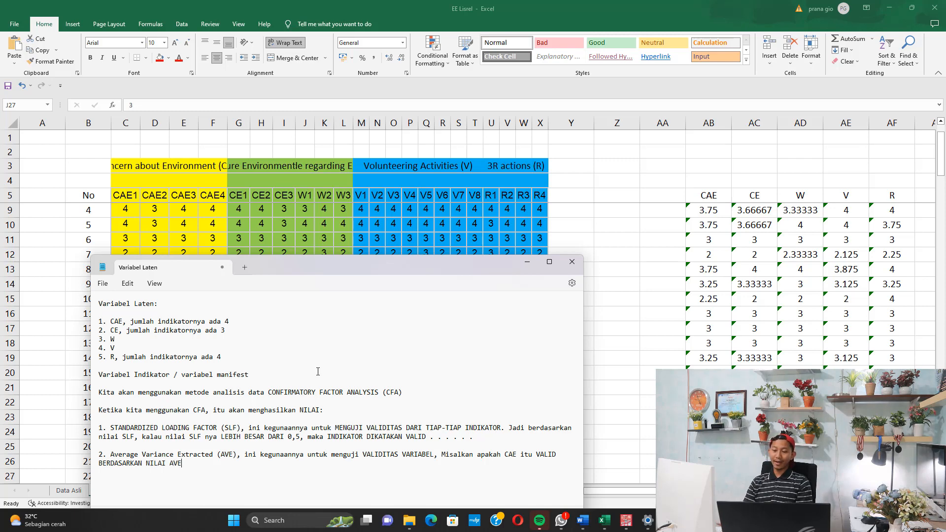
pyautogui.write('??/ Apa')
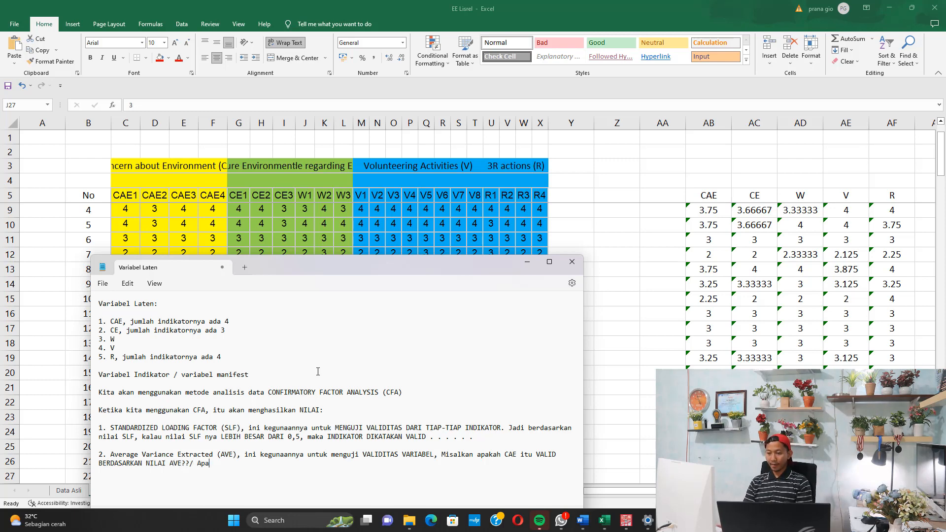
# Step: Continue the AVE item's second example question so it reads "Apakah CE VALID BERDASARKAN NILAI AVE???"
pyautogui.write('kah CE')
pyautogui.press('BackSpace')
pyautogui.press('BackSpace')
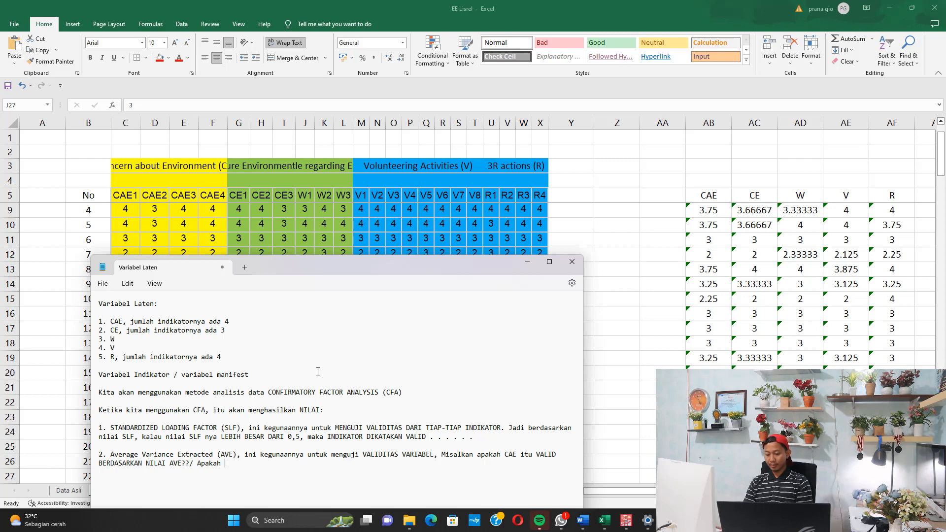
pyautogui.write('CE VALID')
pyautogui.write('BERDASARKAN NI')
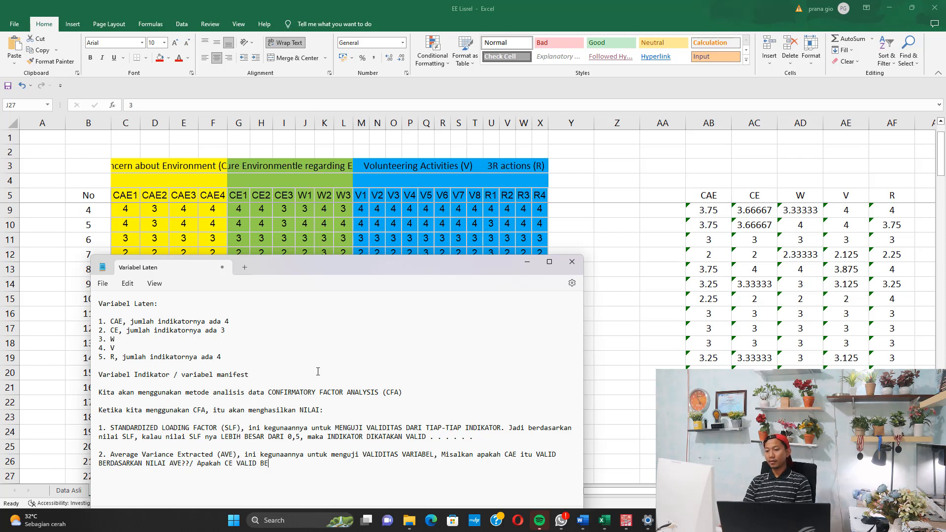
pyautogui.write('LAI ')
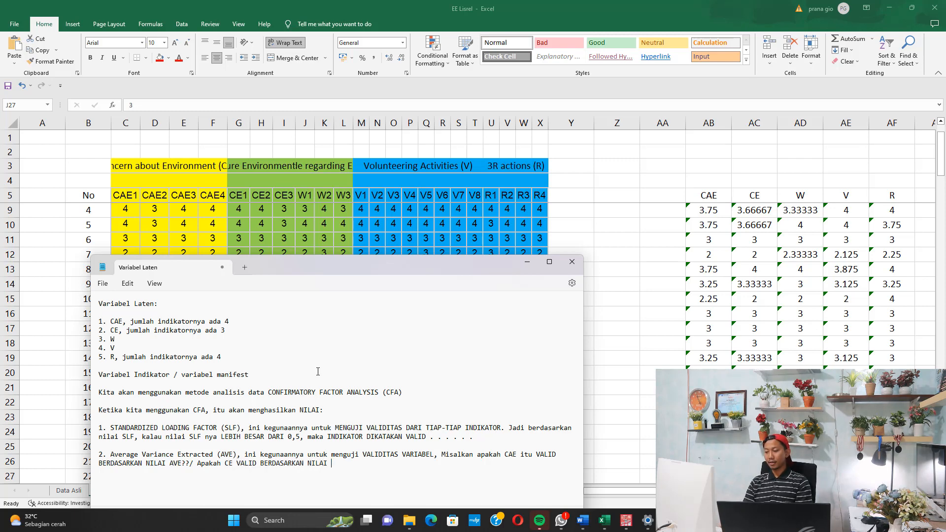
pyautogui.write('AVE???')
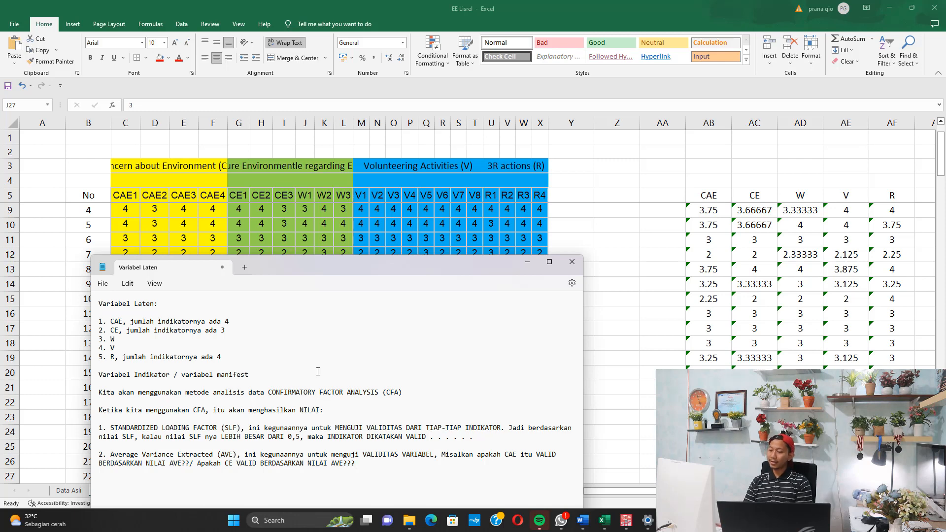
# Step: Append the validity criterion "DIKATAKAN VALID JIKA NILAI AVE > 0,5" to the end of the AVE item
pyautogui.moveTo(165, 427); pyautogui.dragTo(226, 429)
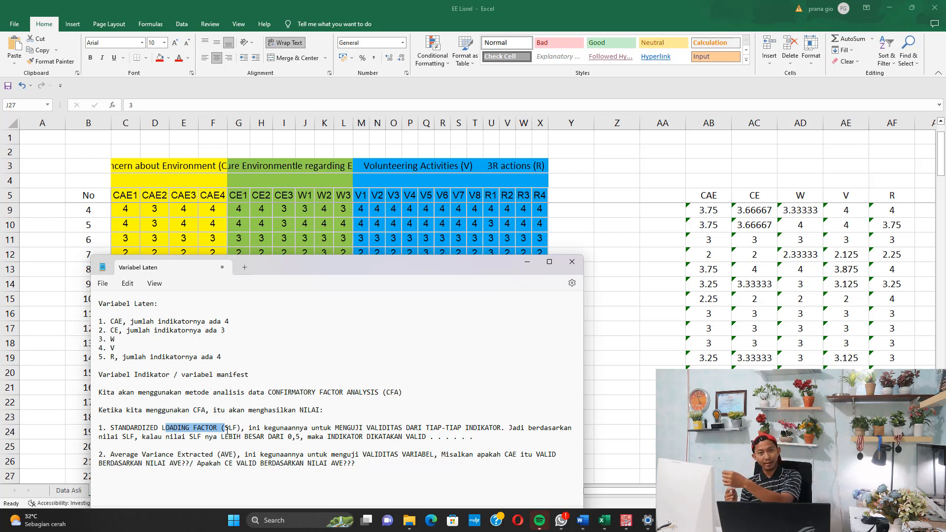
pyautogui.moveTo(122, 454); pyautogui.dragTo(222, 455)
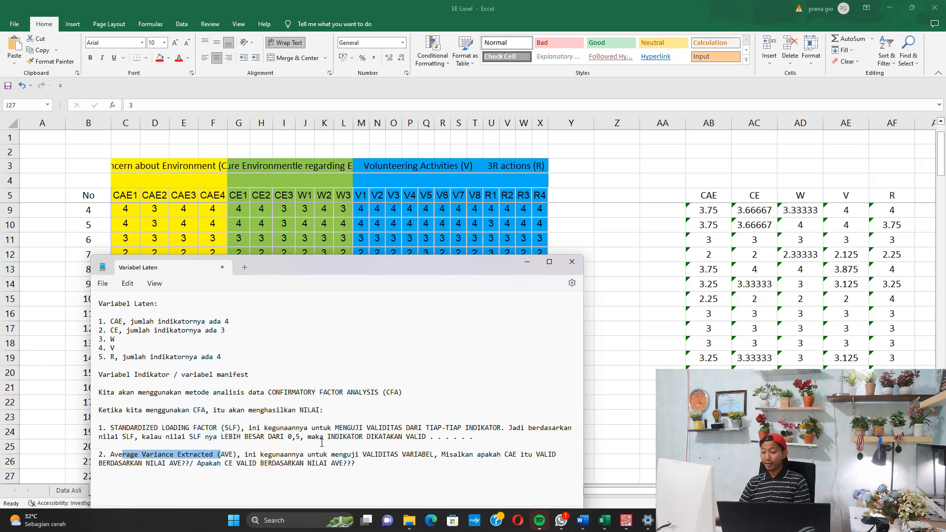
pyautogui.click(366, 466)
pyautogui.write('DIKAA')
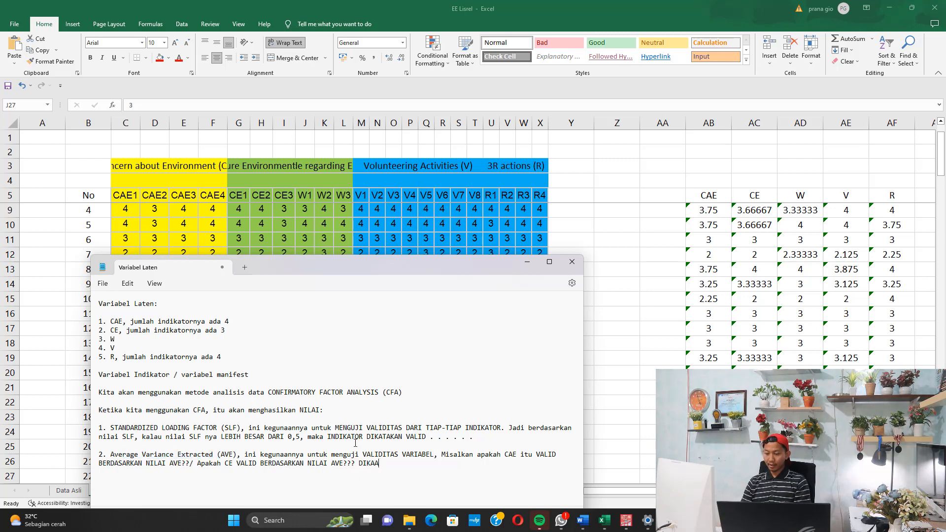
pyautogui.press('BackSpace')
pyautogui.write('TAKAN VAL')
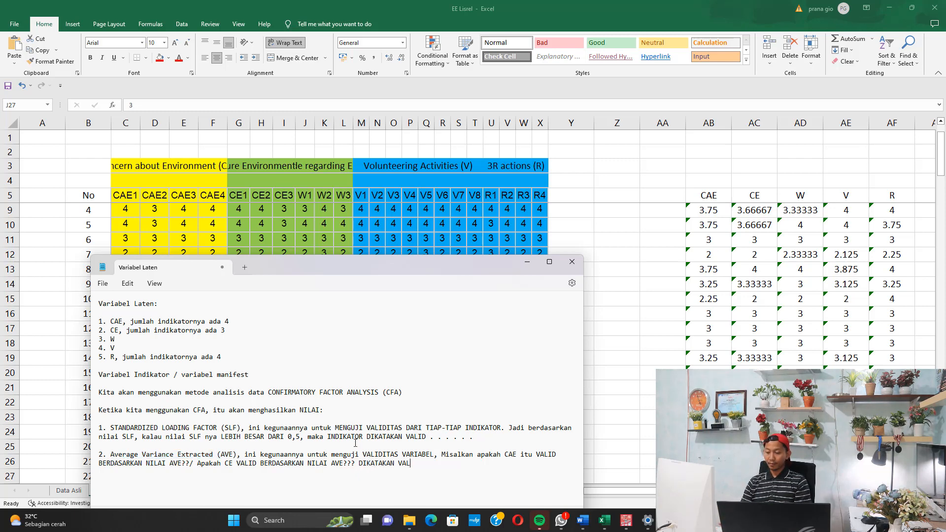
pyautogui.write('ID JIKA NILAI AV')
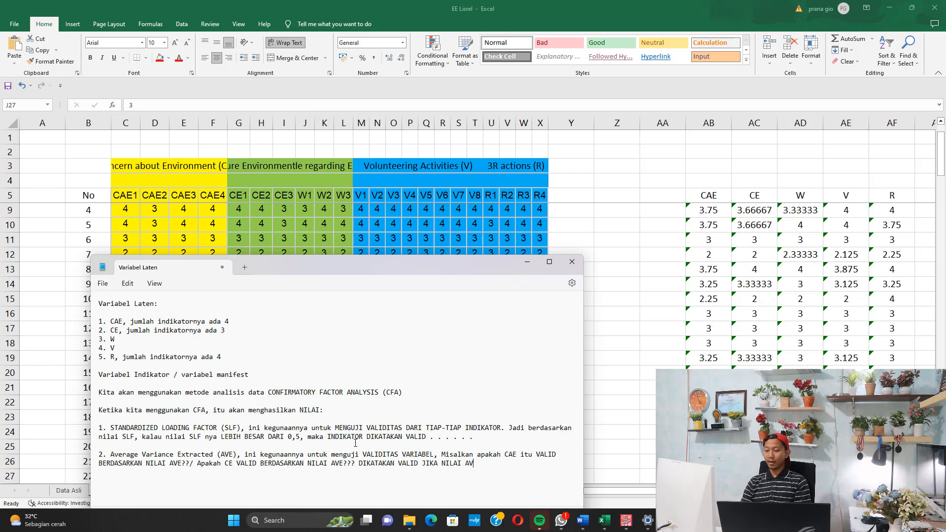
pyautogui.write('E > 0,5')
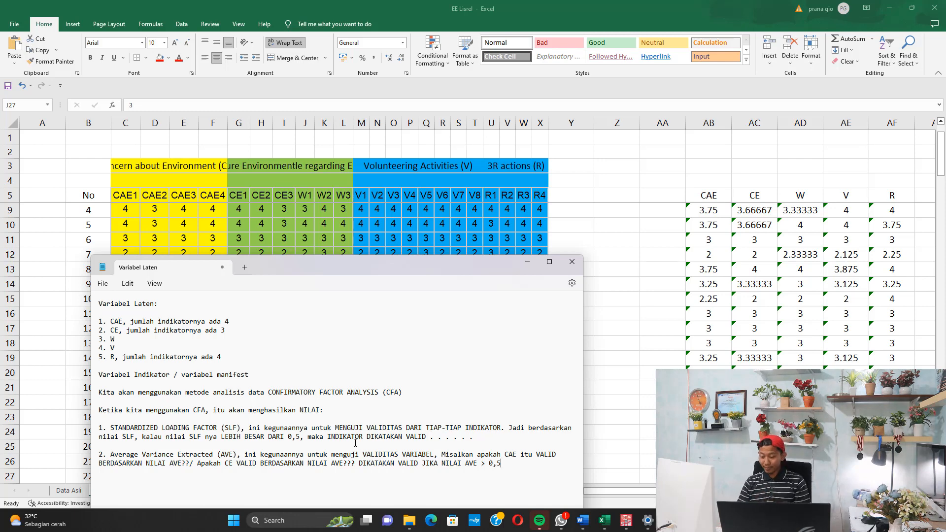
# Step: Start a third list item below the AVE explanation with "3. CONSTRUCT RELIABILITY ("
pyautogui.press('Return')
pyautogui.press('Return')
pyautogui.press('Return')
pyautogui.press('Return')
pyautogui.press('Return')
pyautogui.press('Return')
pyautogui.press('Return')
pyautogui.press('Return')
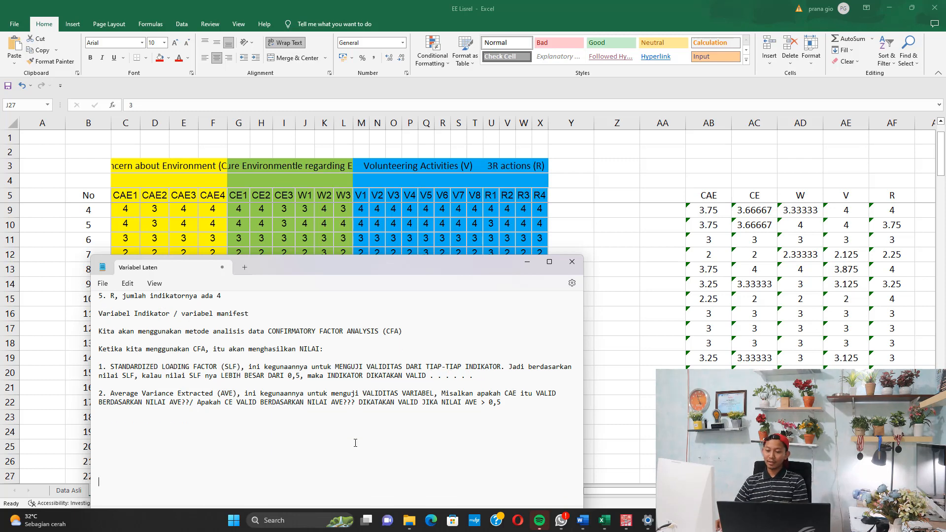
pyautogui.write('3.')
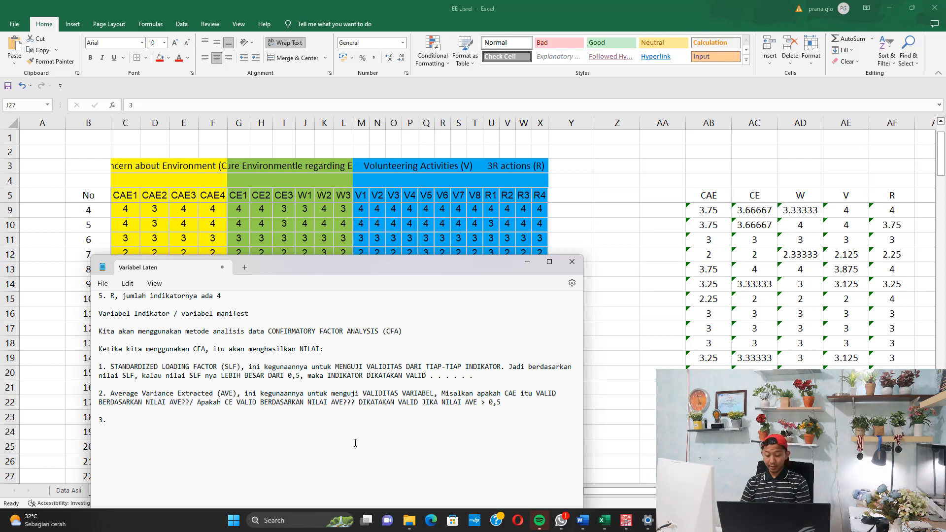
pyautogui.write(' CONSTRUCT R')
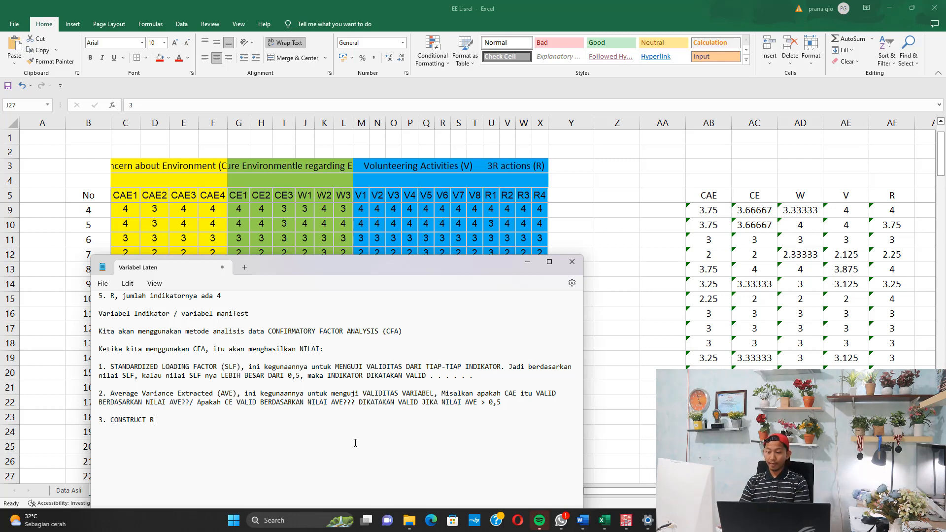
pyautogui.write('ELIABILITY (')
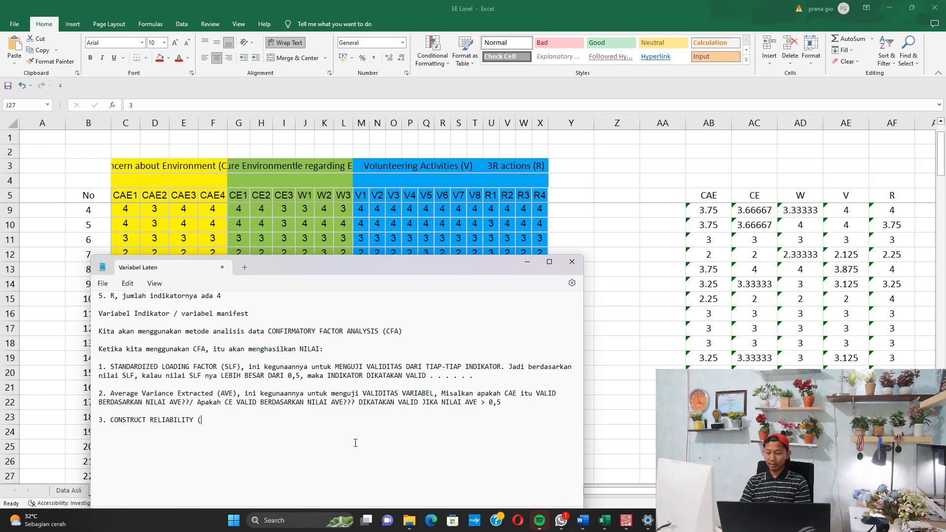
# Step: Complete the third item with "CR), ini kegunaannya untuk UJI RELIABILITAS BERDASARKAN VARIABEL"
pyautogui.write('CR), ini ke')
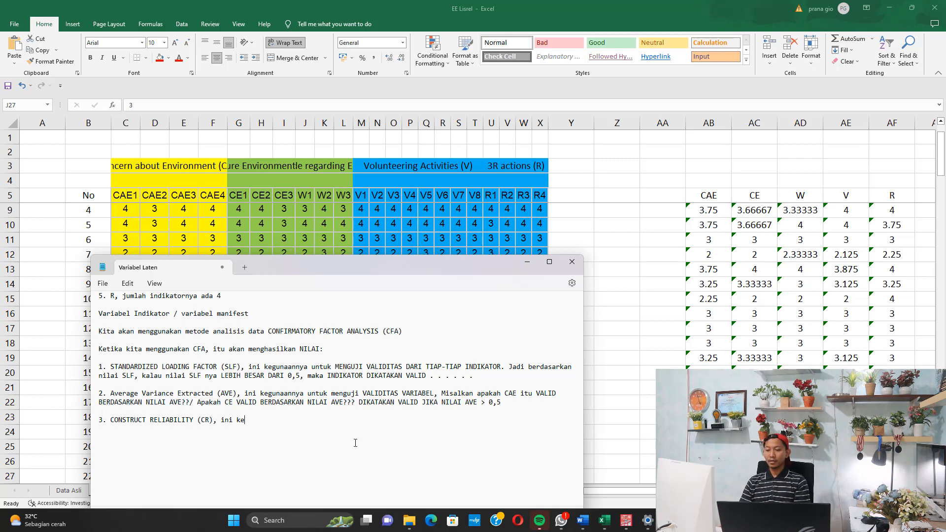
pyautogui.write('gunaannya uji')
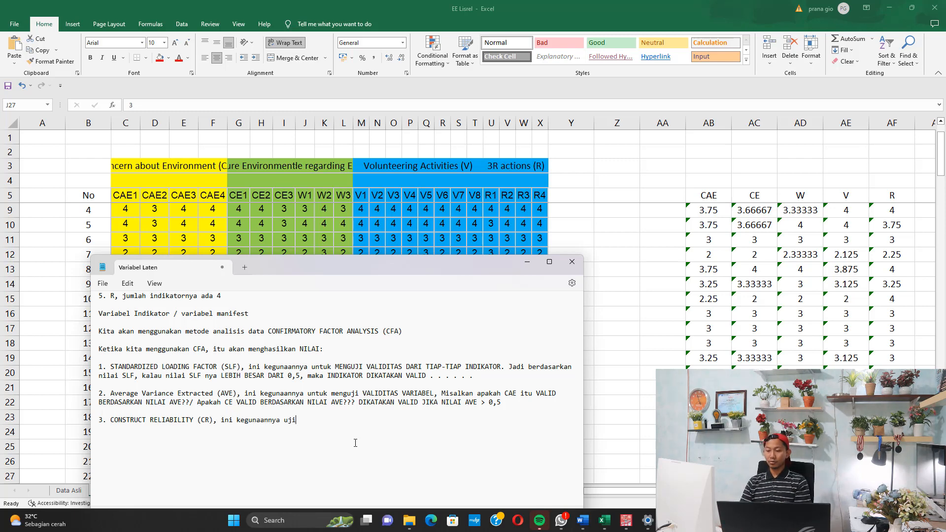
pyautogui.press('BackSpace')
pyautogui.press('BackSpace')
pyautogui.press('BackSpace')
pyautogui.write('untuk UJI')
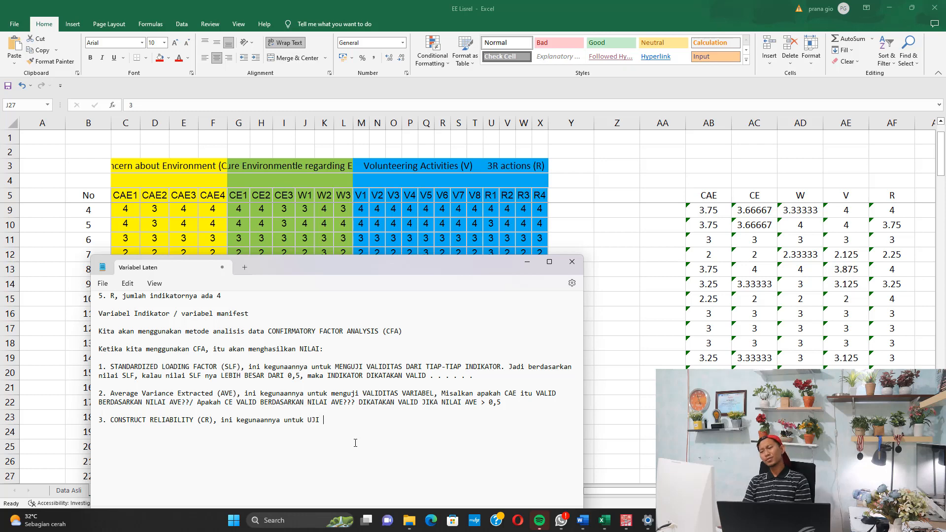
pyautogui.write(' REL')
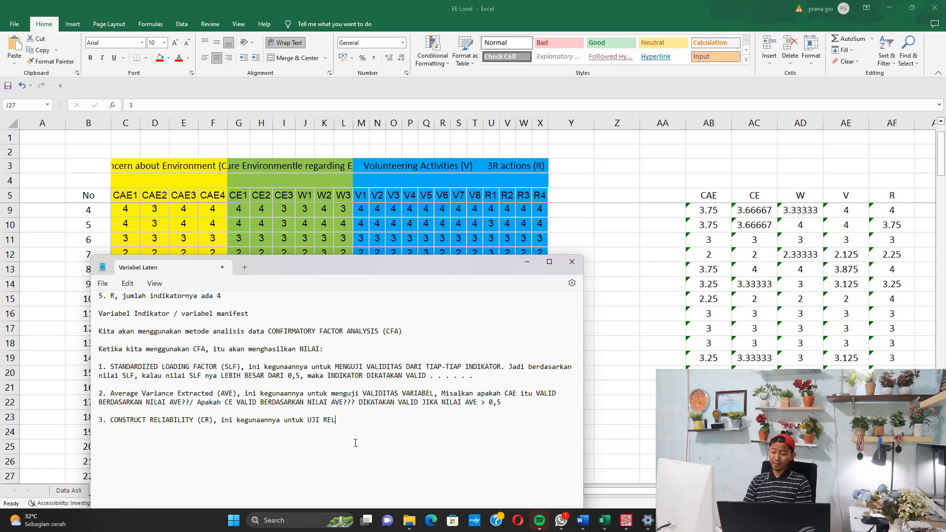
pyautogui.write('IABILITAS')
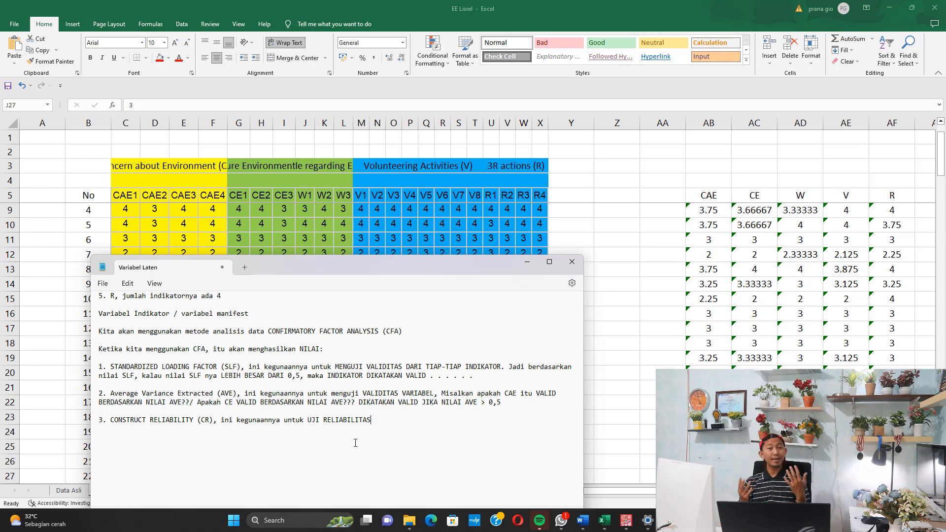
pyautogui.write(' BERDASARKAN VR')
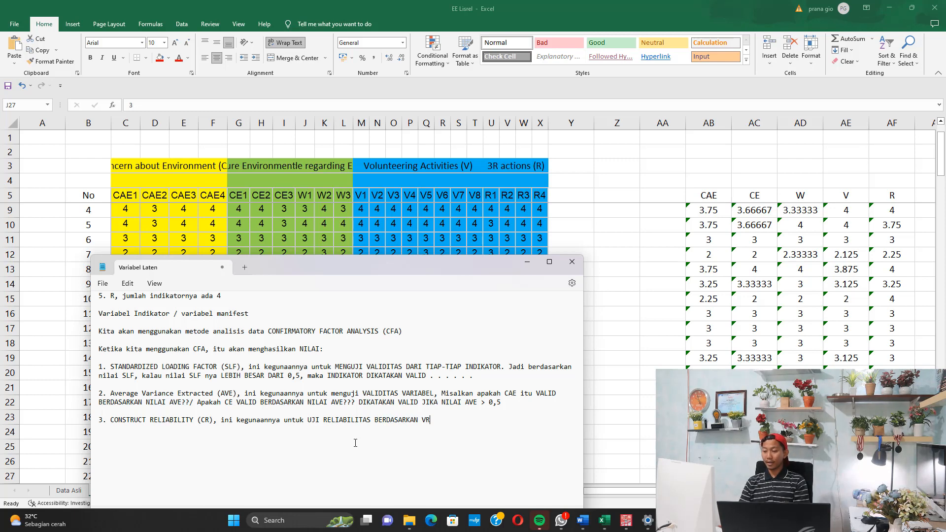
pyautogui.press('BackSpace')
pyautogui.write('ARIABEL  ')
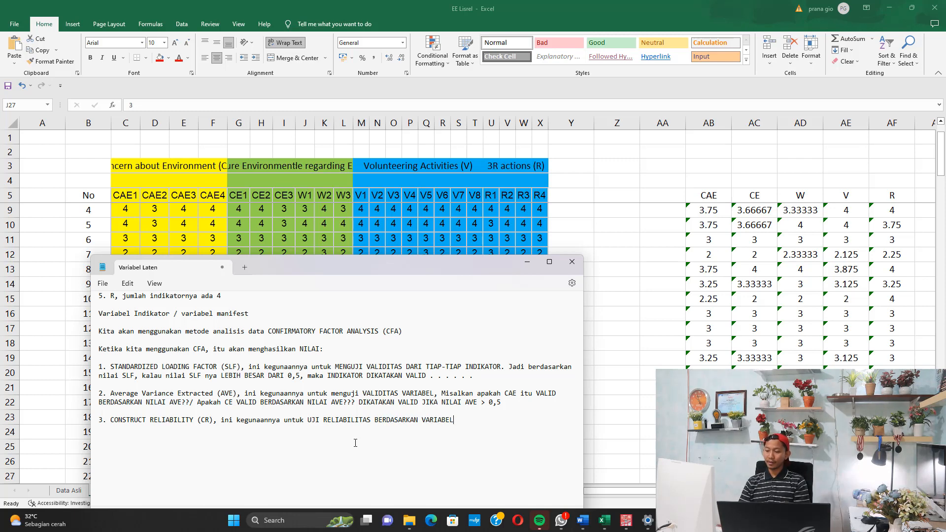
# Step: Add two example questions on separate lines under the CR item: "Berapakan nilai CR dari CAE??" and "Berapakah nilai CR dari CE ."
pyautogui.write('Berapakan ')
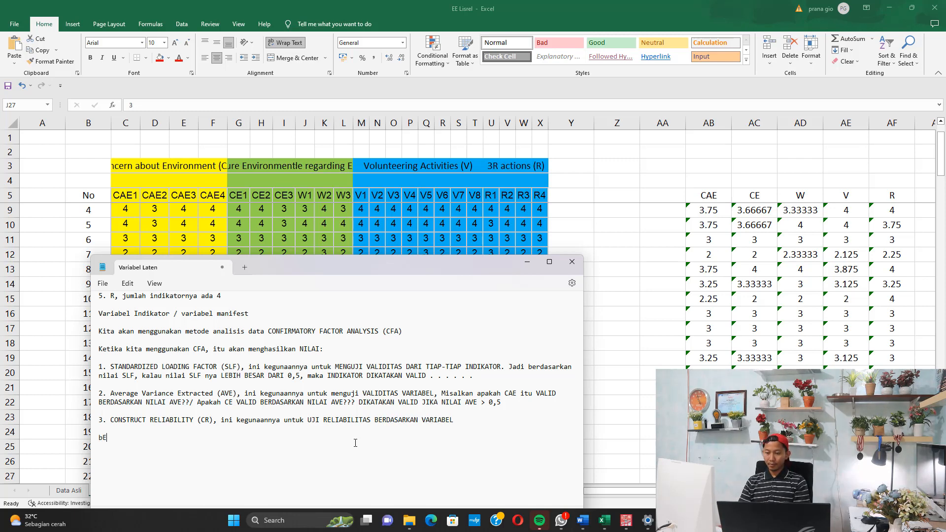
pyautogui.write('nilai CR dari')
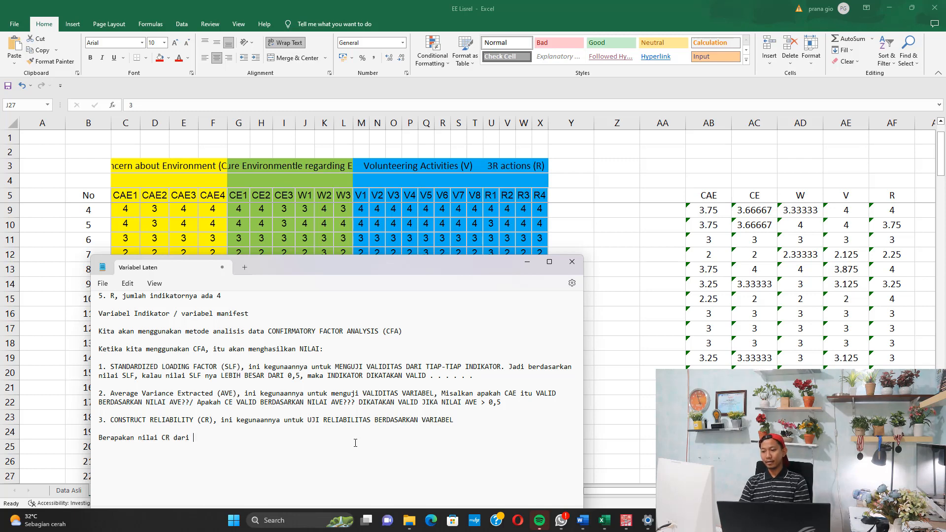
pyautogui.write(' CAE??  ')
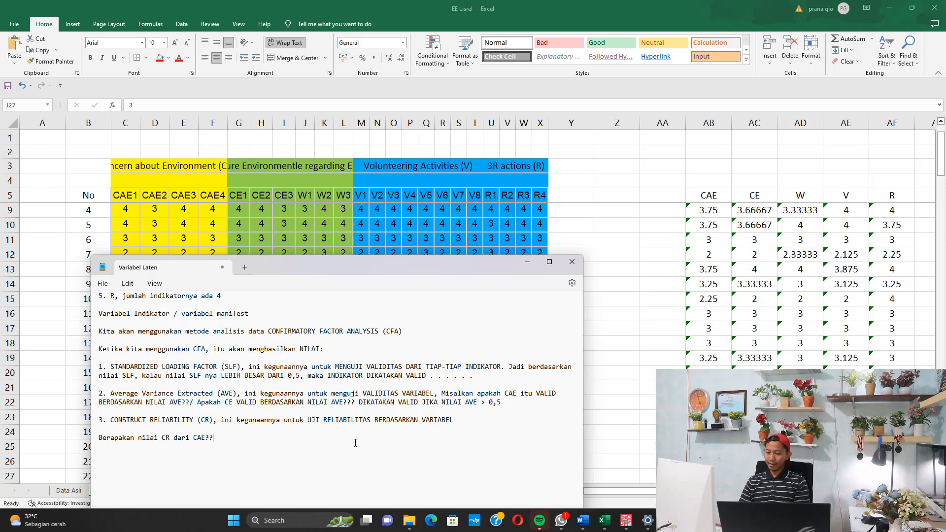
pyautogui.write('Berapakah')
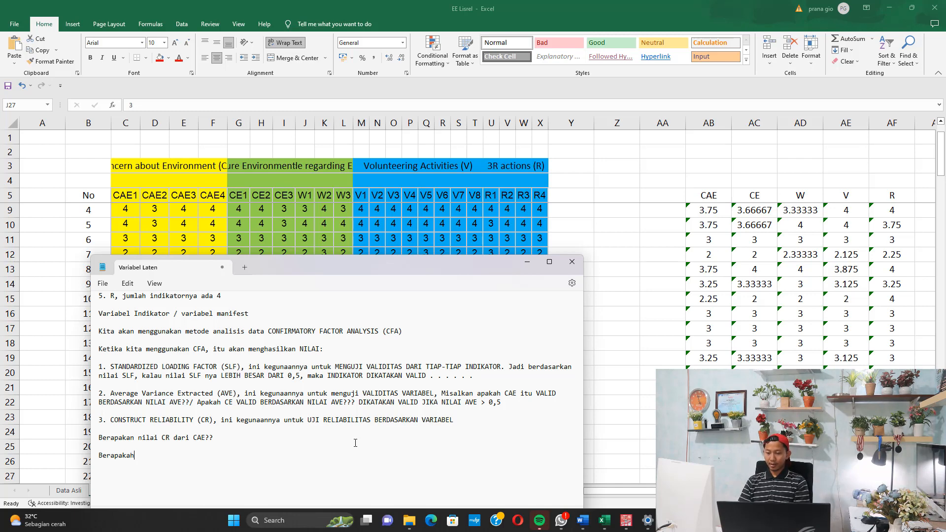
pyautogui.write(' nilai CR dar')
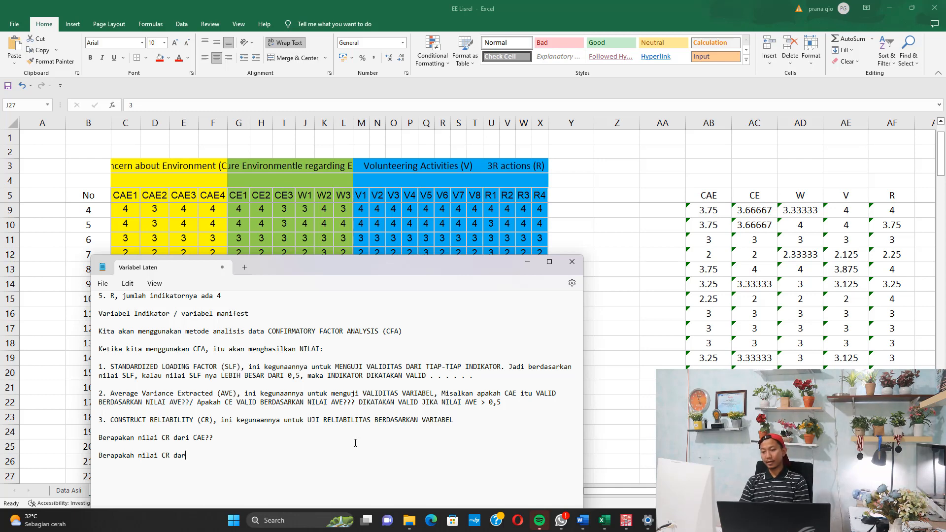
pyautogui.write('i CE .')
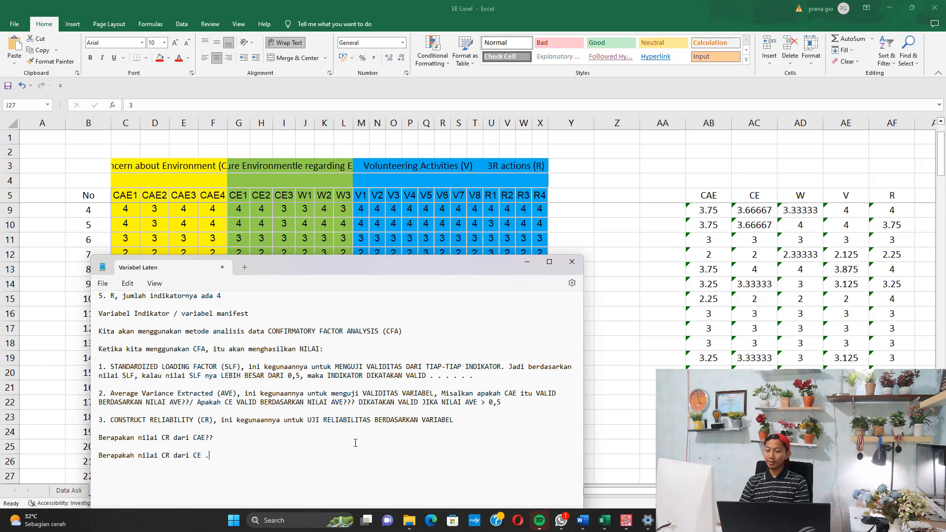
# Step: Extend the CE question with " . . ." and add the reliability criterion "Nah dikatakan RELIABEL ketika nilai CR > 0,7" below it
pyautogui.write(' . . .  Nah di')
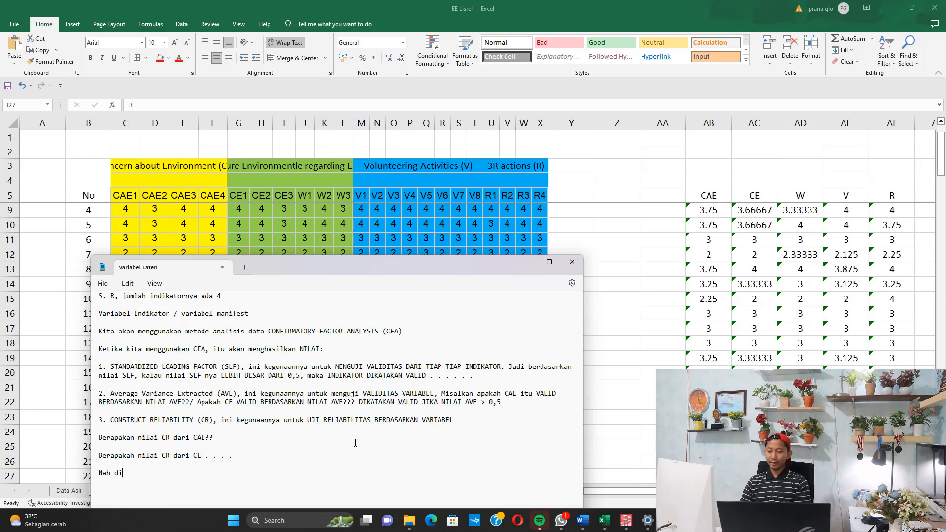
pyautogui.write('katakan RELIA')
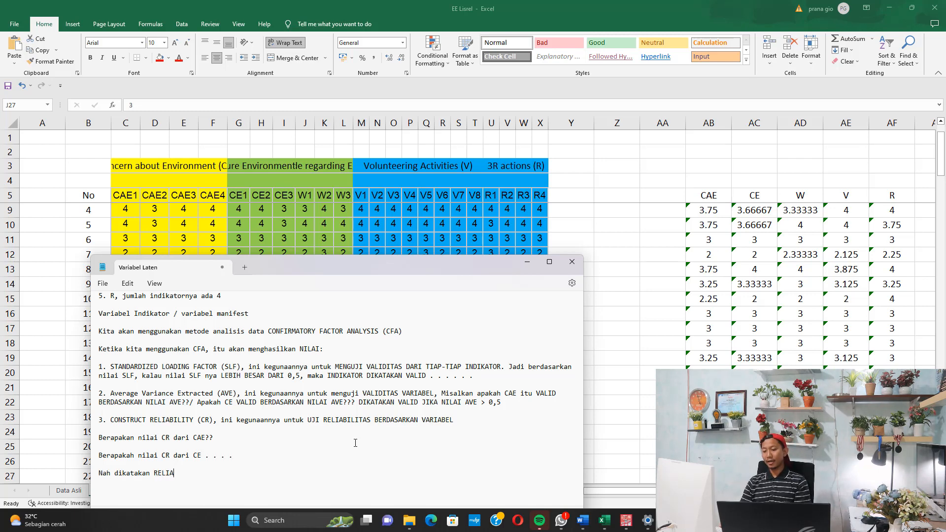
pyautogui.write('BEL ketika n')
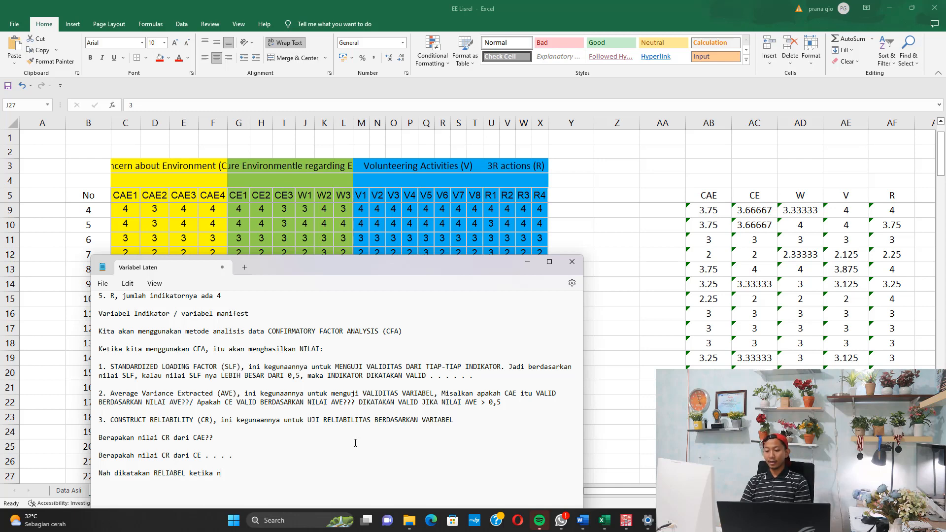
pyautogui.write('ilai CR > ')
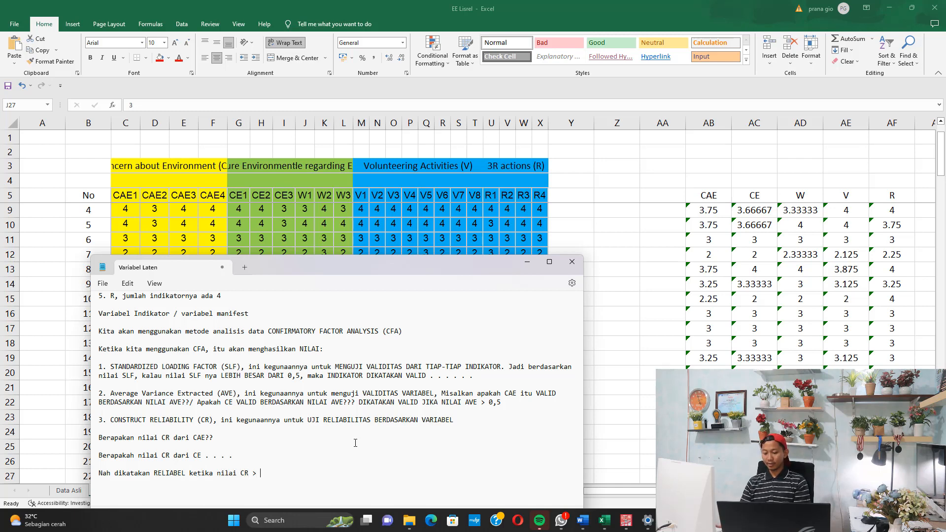
pyautogui.write('0,7')
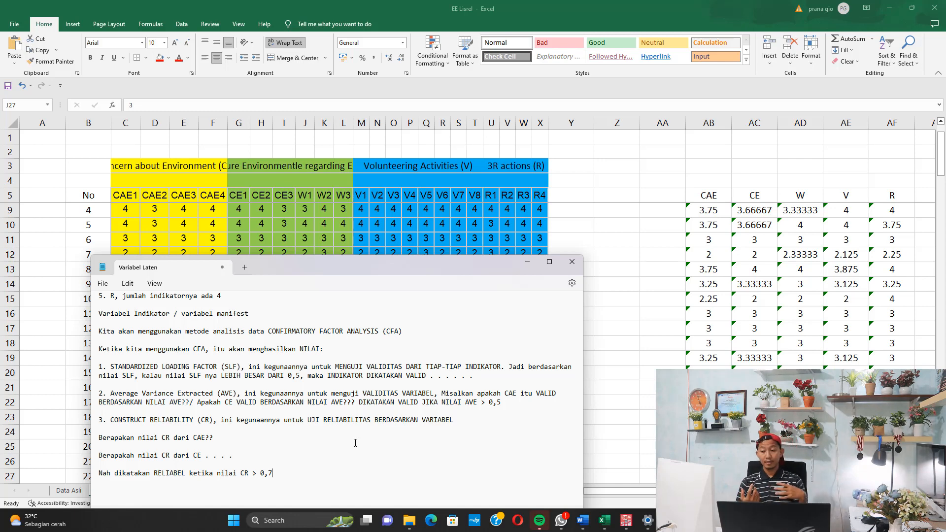
# Step: Leave several blank lines below the CR criterion and start a fourth item with "4. GOODNESS OF FIT MODEL"
pyautogui.press('Return')
pyautogui.press('Return')
pyautogui.press('Return')
pyautogui.press('Return')
pyautogui.press('Return')
pyautogui.press('Return')
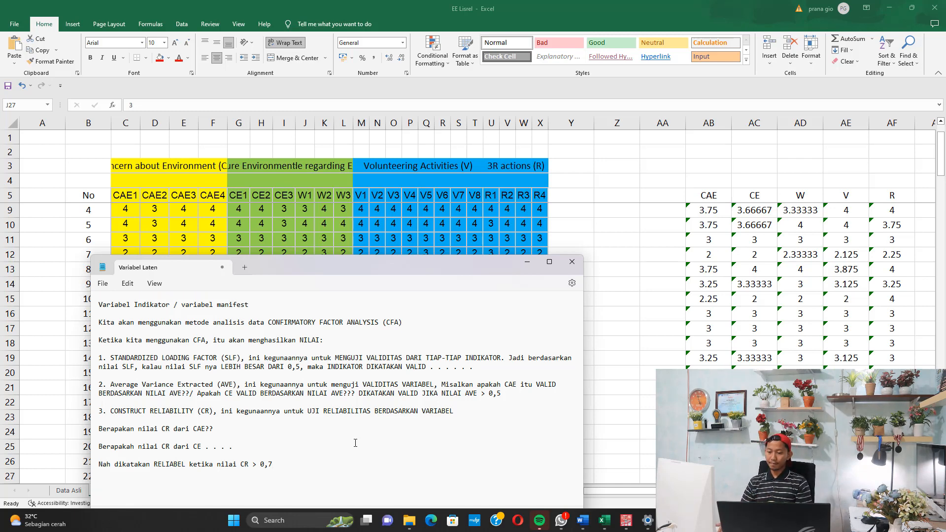
pyautogui.write('4. ')
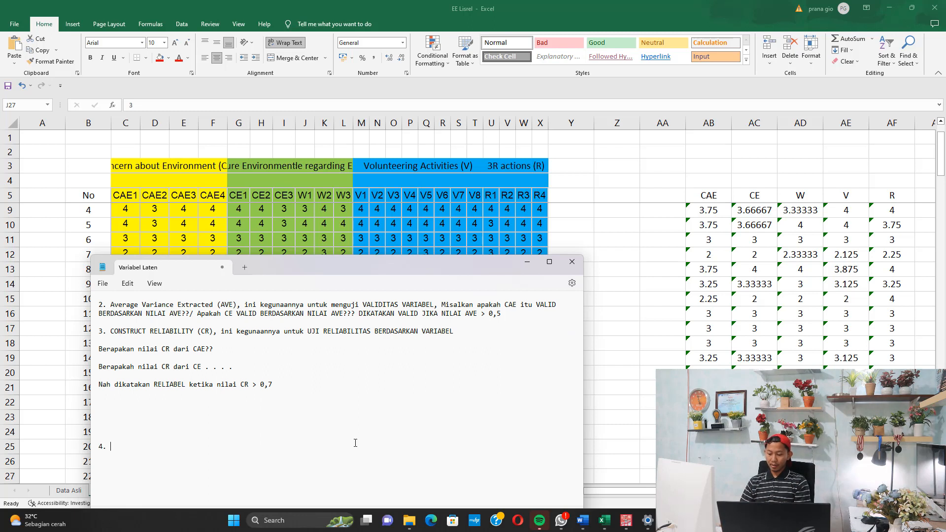
pyautogui.write('G')
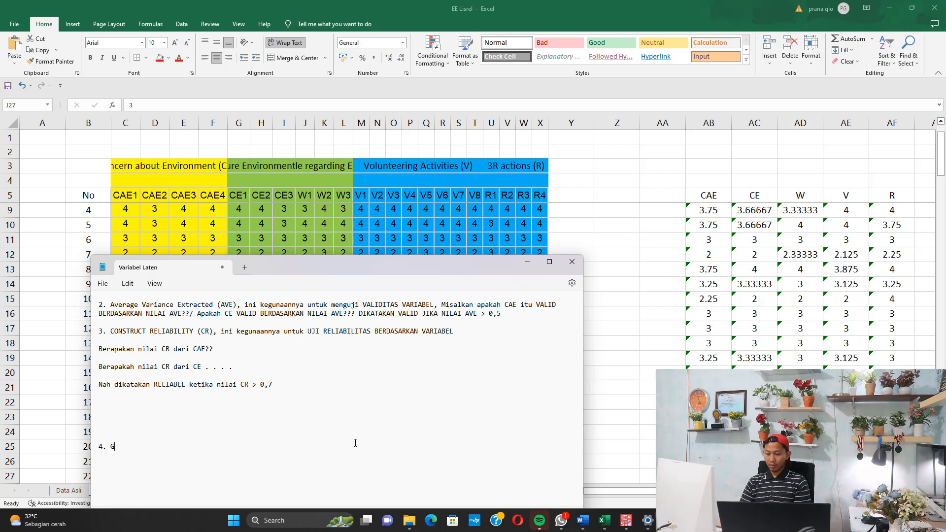
pyautogui.write('IOODNESS OF ')
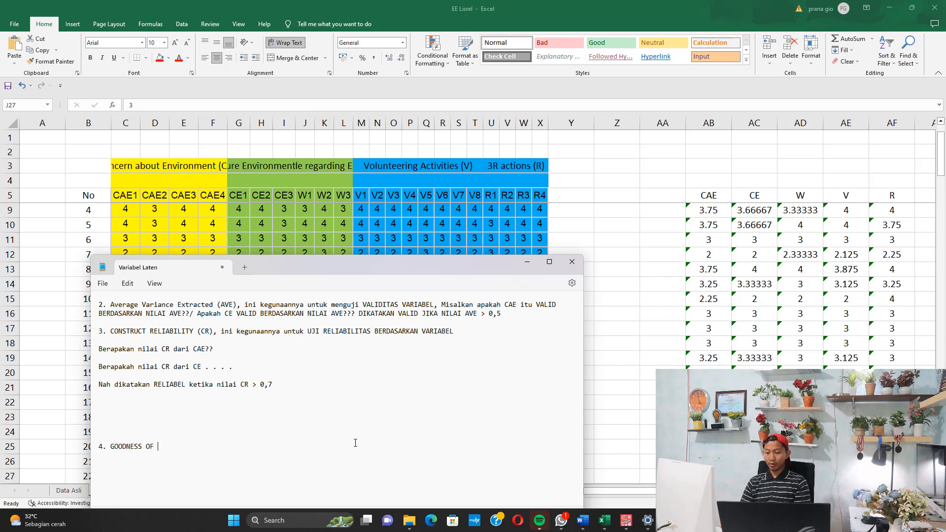
pyautogui.write('FIT MODEL')
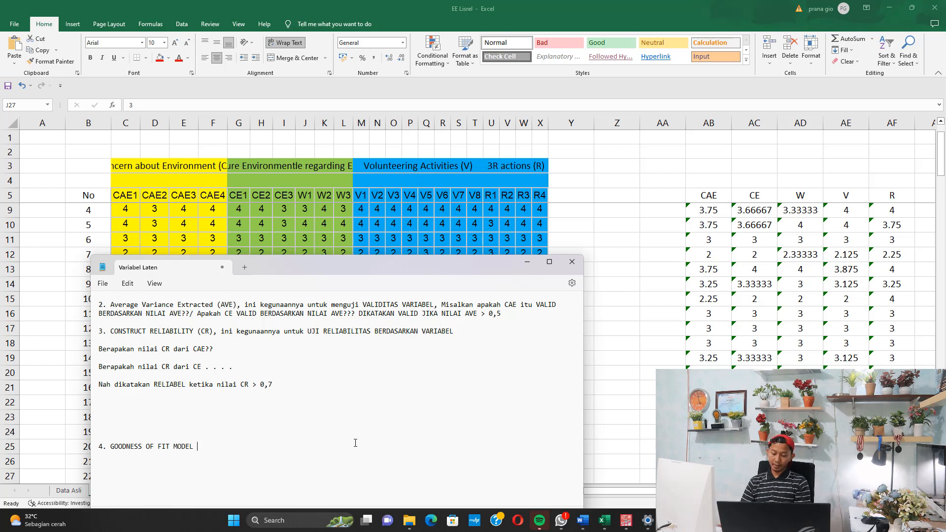
# Step: Extend the fourth item with ". . . . . KEGUNANNYA APAKAH MODEL CFA NYA SUDAH FIT ATAU SUDAH COCOK ATAU SUDAH MATCH TERHADAP DATANYAAAA"
pyautogui.write(' . . . . . KEGU')
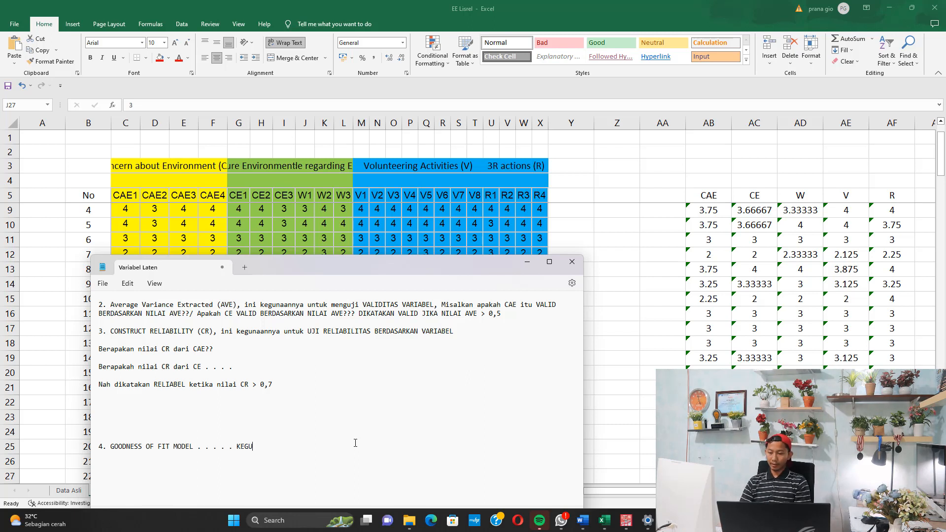
pyautogui.write('NANNYA APA')
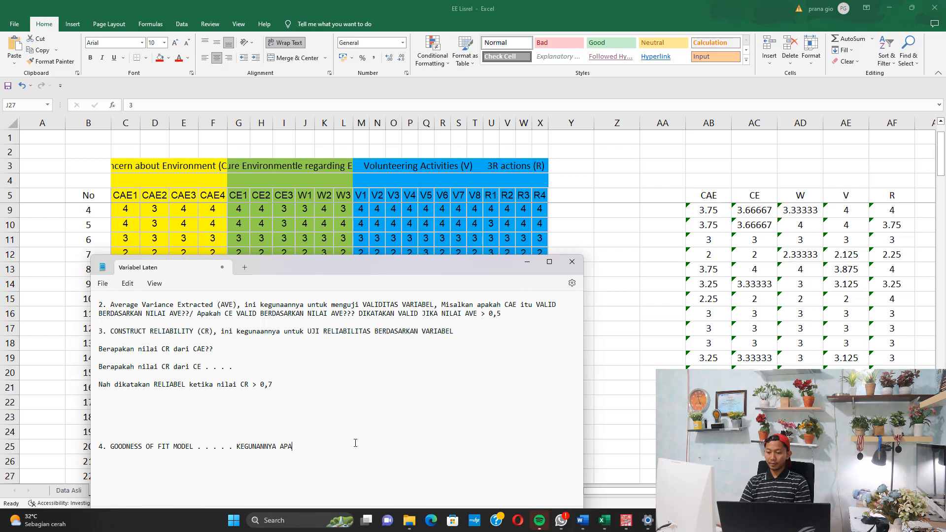
pyautogui.write('KAH MODEL CFA')
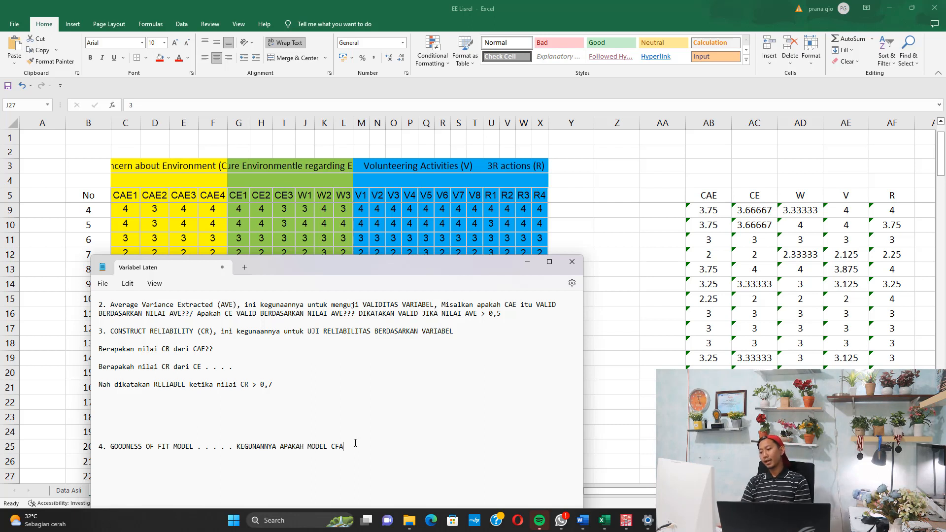
pyautogui.write(' NYA SUDAH FIT ')
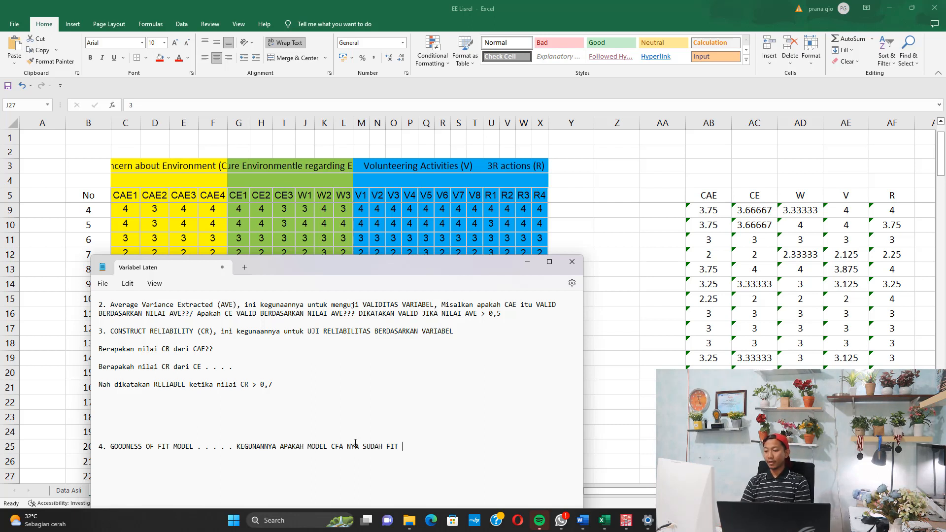
pyautogui.write('ATAU SUDAH COCO')
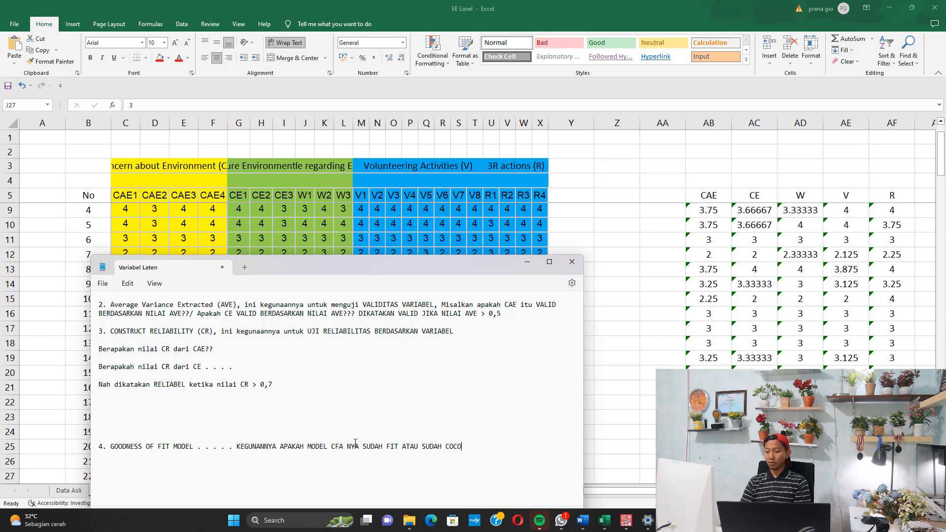
pyautogui.write('K ATAU SUDAH MATCH TERHAD')
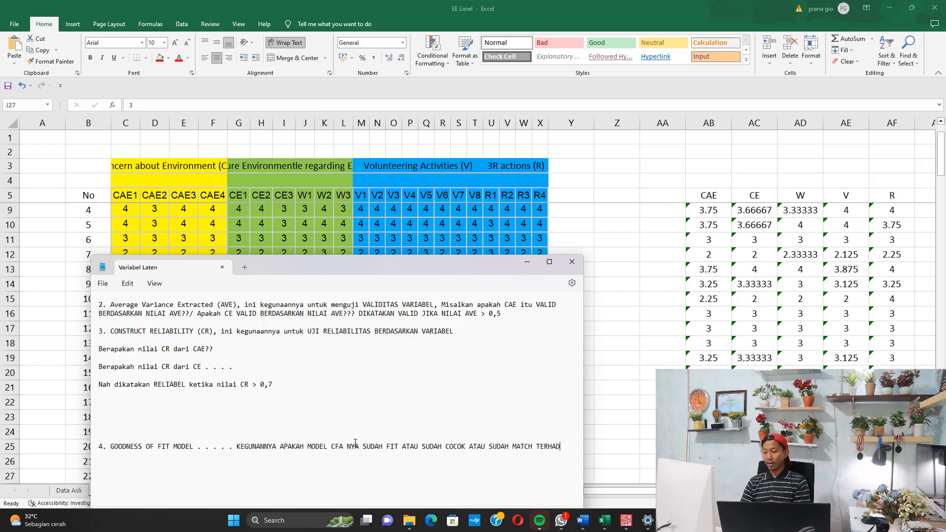
pyautogui.write('AP DATANYAAAA')
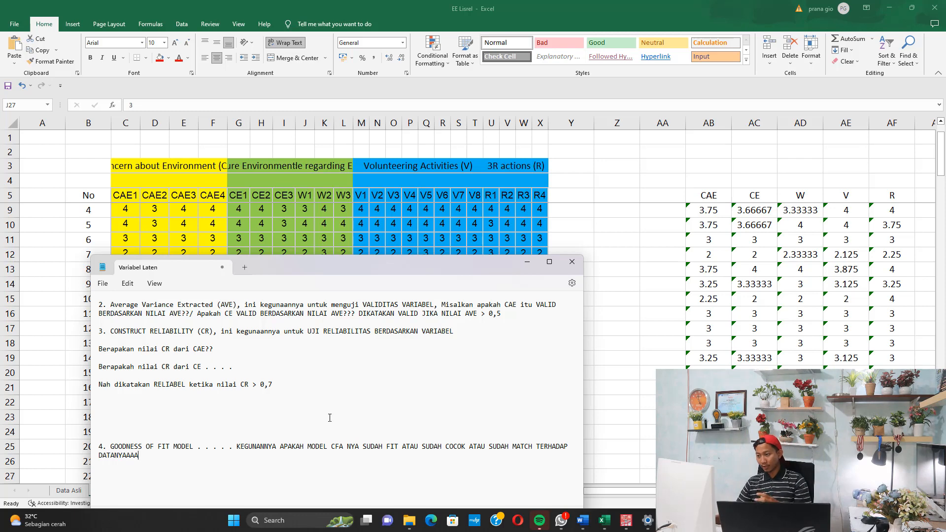
# Step: Highlight the block of indicator scores from CAE3 to V6 in the Excel sheet and return to the notes
pyautogui.click(330, 236)
pyautogui.moveTo(190, 207)
pyautogui.mouseDown()
pyautogui.moveTo(386, 294)
pyautogui.moveTo(437, 379)
pyautogui.mouseUp()
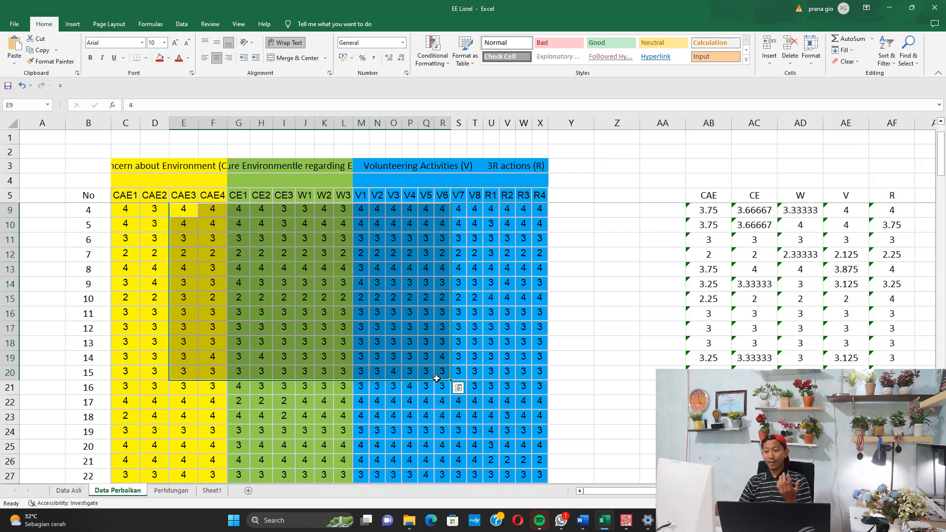
pyautogui.click(669, 521)
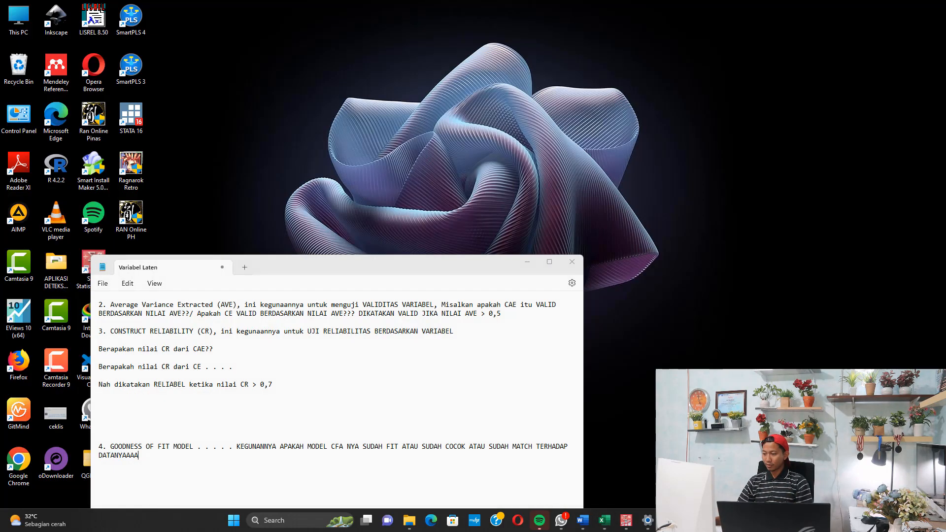
pyautogui.click(609, 470)
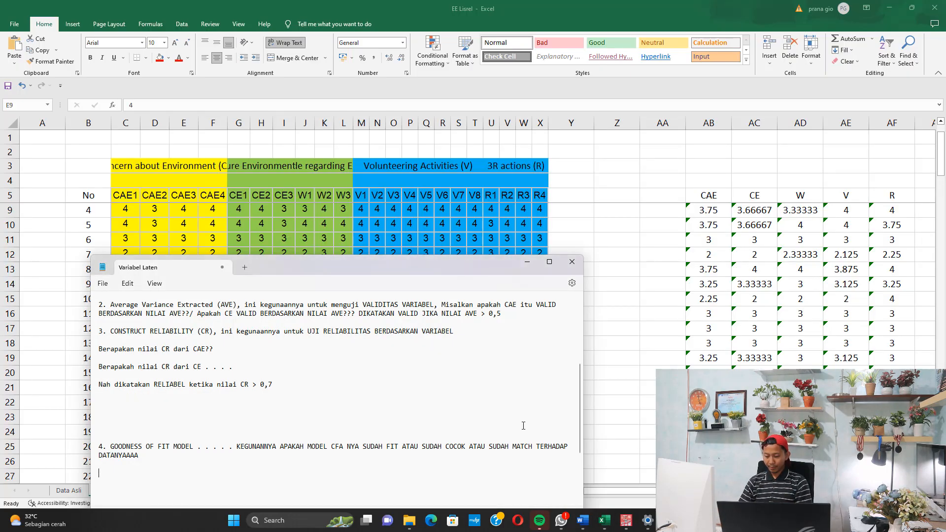
# Step: Add the first fit criterion "1. P-VALUE CHI-SQUARE > 0,05, FIT ATAU COCOK" below the goodness-of-fit item
pyautogui.write('1. P')
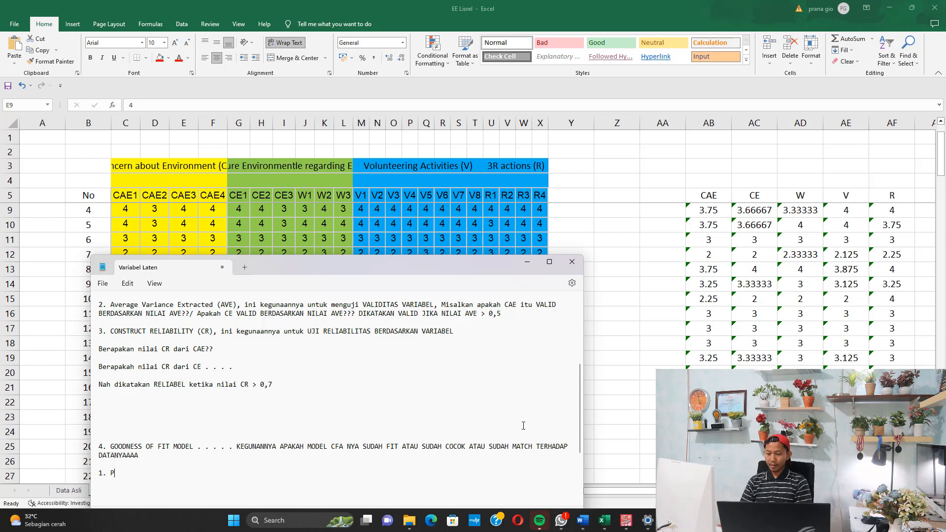
pyautogui.write('-VALUE CHI-SQUARE > 0,')
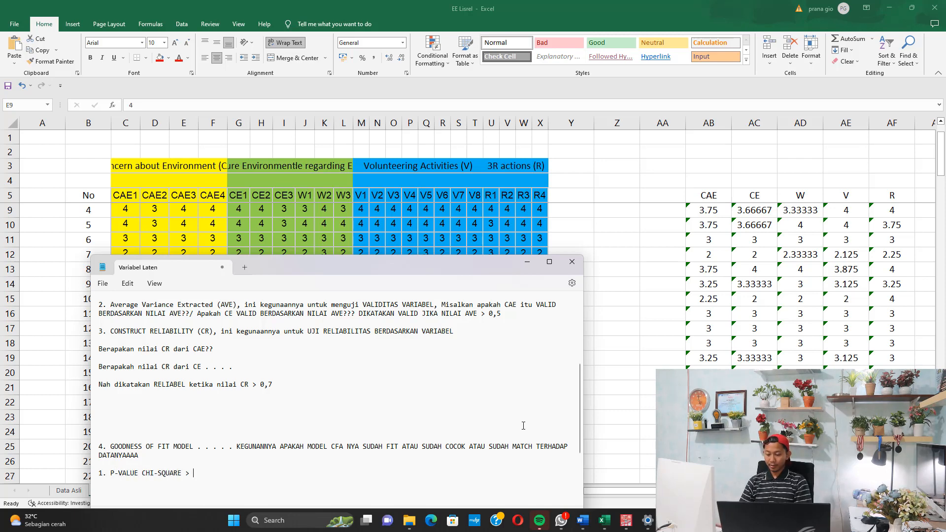
pyautogui.write('05, FIT A')
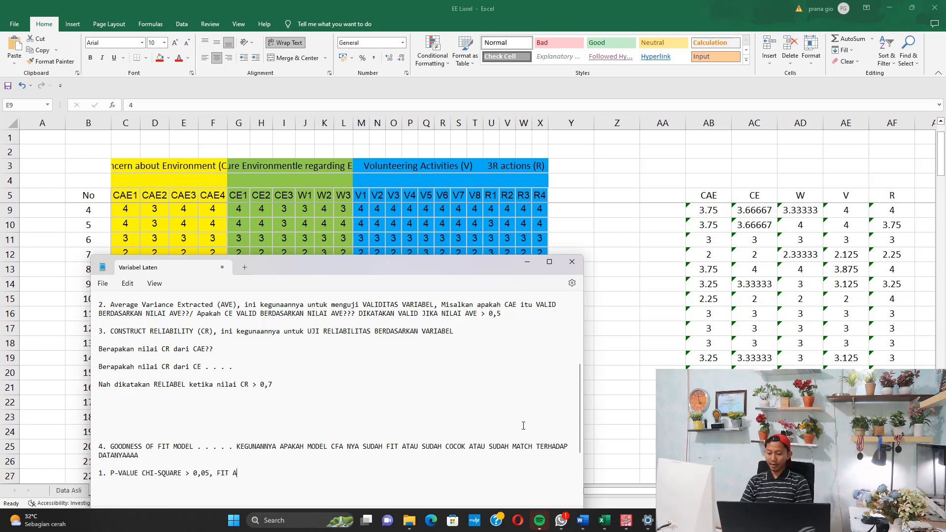
pyautogui.write('TAU COCOK')
pyautogui.press('Return')
# Step: Add the second fit criterion "2. RMSEA < 0,1, DIA FIT ATAU COCOK" on the line below the chi-square criterion
pyautogui.write('2.')
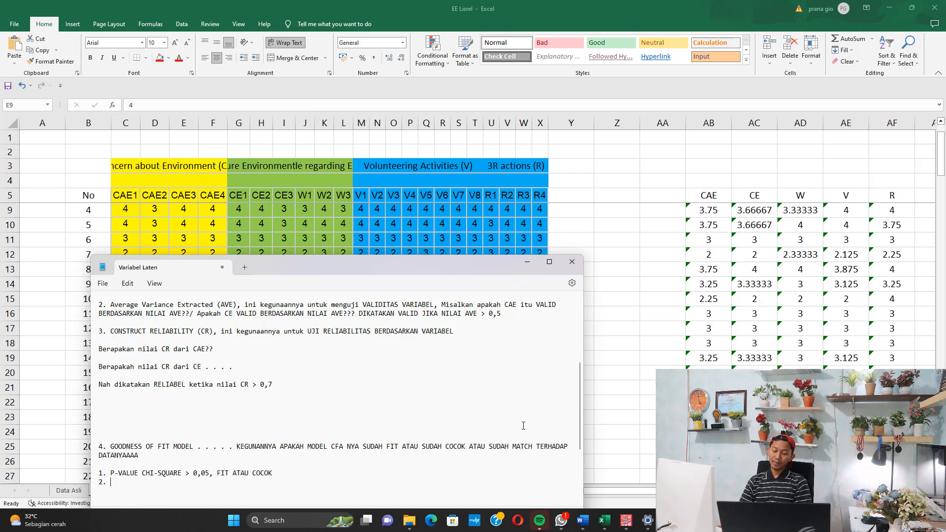
pyautogui.write(' RMSEA')
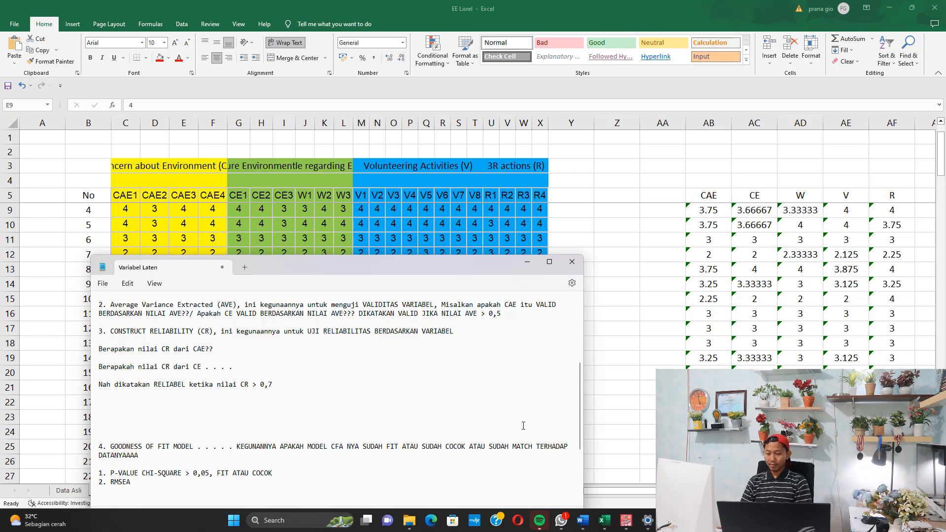
pyautogui.write(' < 0,1, DIA FI')
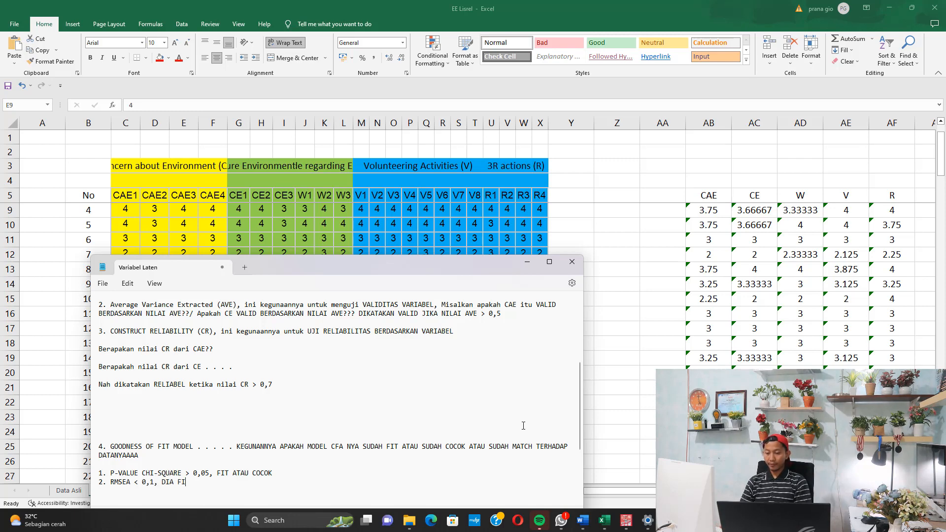
pyautogui.write('T ATAU COCOK')
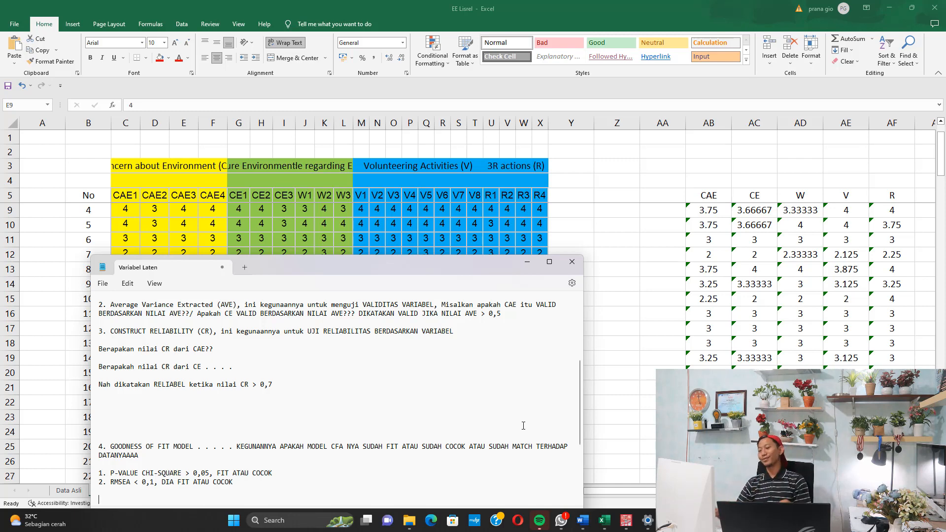
# Step: Highlight part of the RMSEA criterion and maximize the notes window to show the notes from their beginning
pyautogui.moveTo(126, 472); pyautogui.dragTo(199, 481)
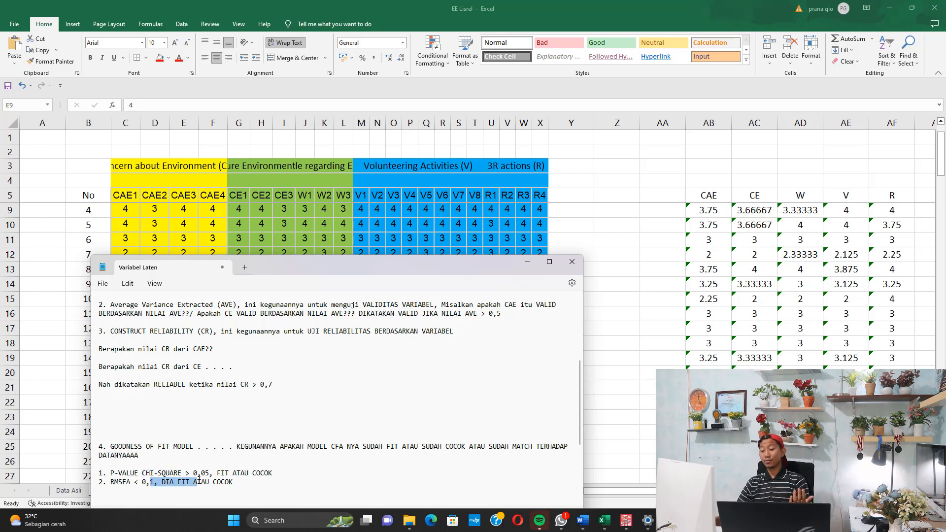
pyautogui.click(550, 262)
pyautogui.scroll(5, 158, 139)
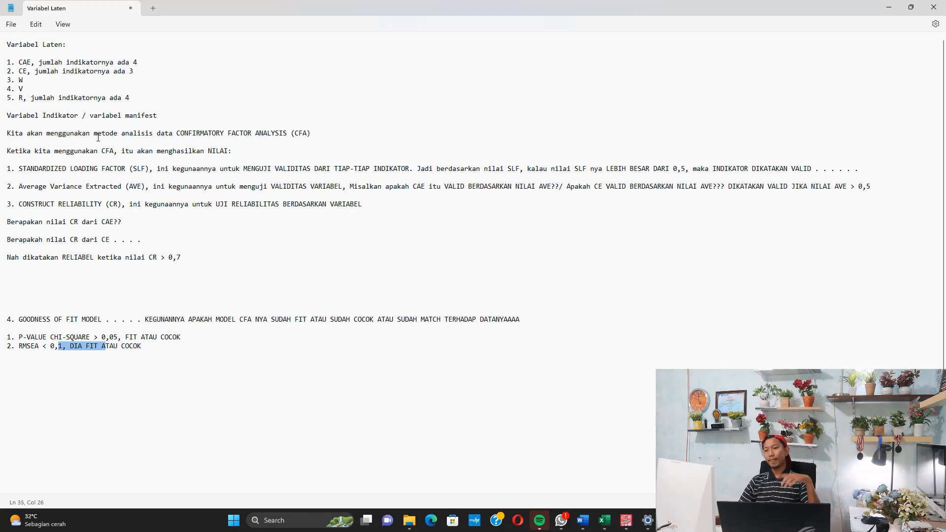
# Step: Review the SLF, AVE and CR explanations, the example CR questions and the goodness-of-fit criteria by highlighting each
pyautogui.click(47, 170)
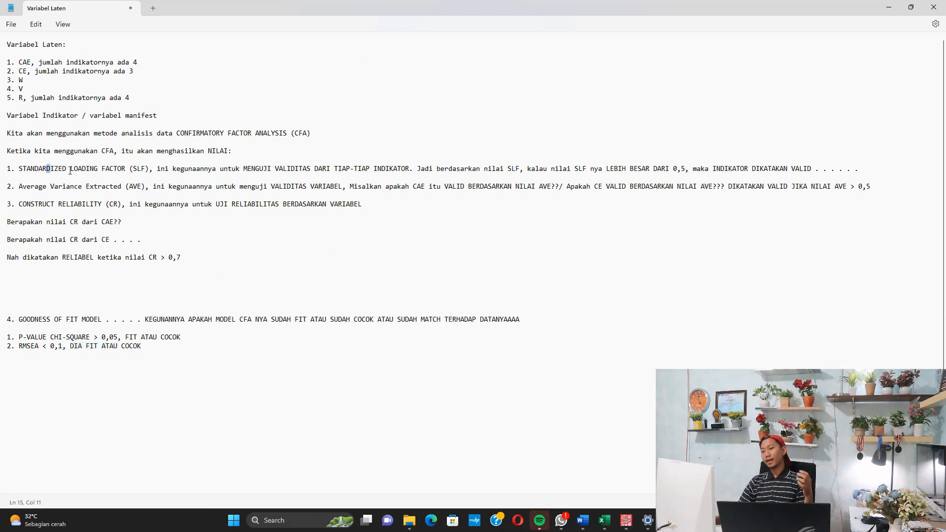
pyautogui.moveTo(70, 170); pyautogui.dragTo(149, 172)
pyautogui.moveTo(98, 186); pyautogui.dragTo(135, 204)
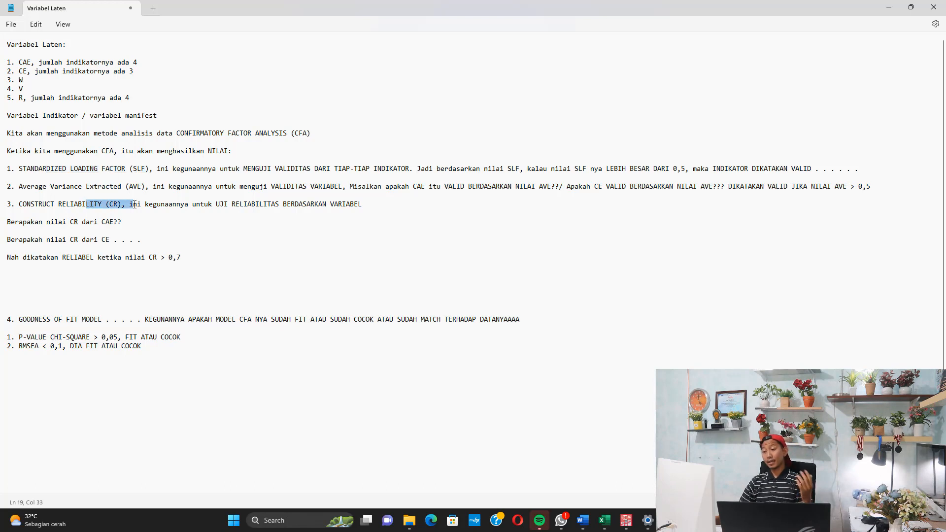
pyautogui.moveTo(114, 170); pyautogui.dragTo(202, 172)
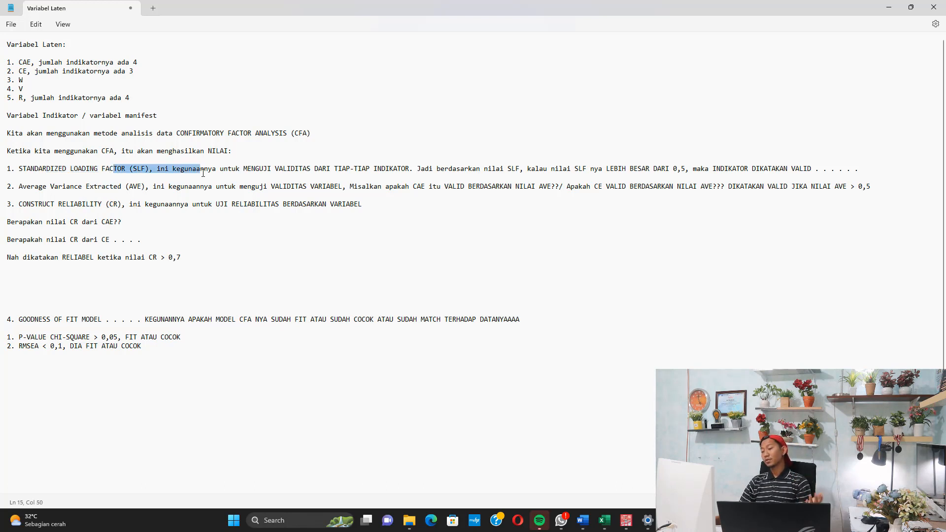
pyautogui.moveTo(334, 170); pyautogui.dragTo(535, 171)
pyautogui.moveTo(44, 185); pyautogui.dragTo(157, 193)
pyautogui.moveTo(318, 187); pyautogui.dragTo(732, 188)
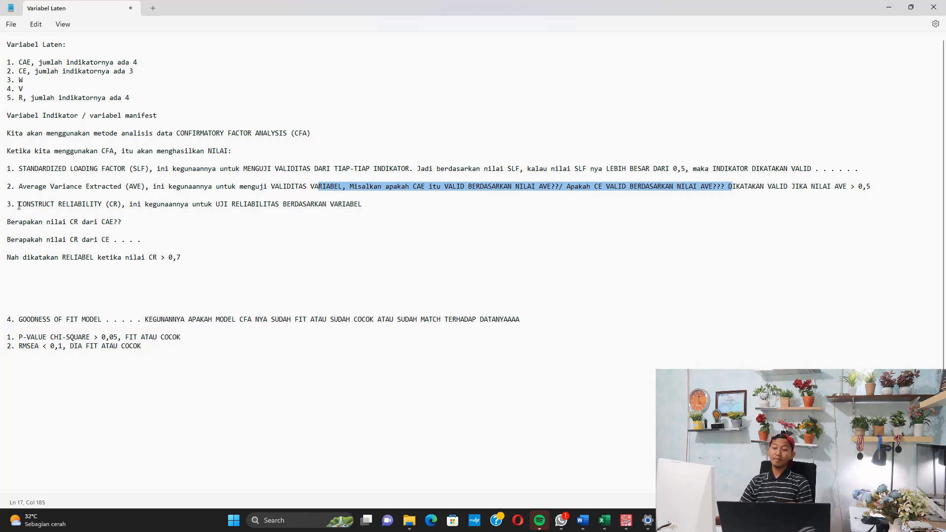
pyautogui.moveTo(40, 197); pyautogui.dragTo(177, 206)
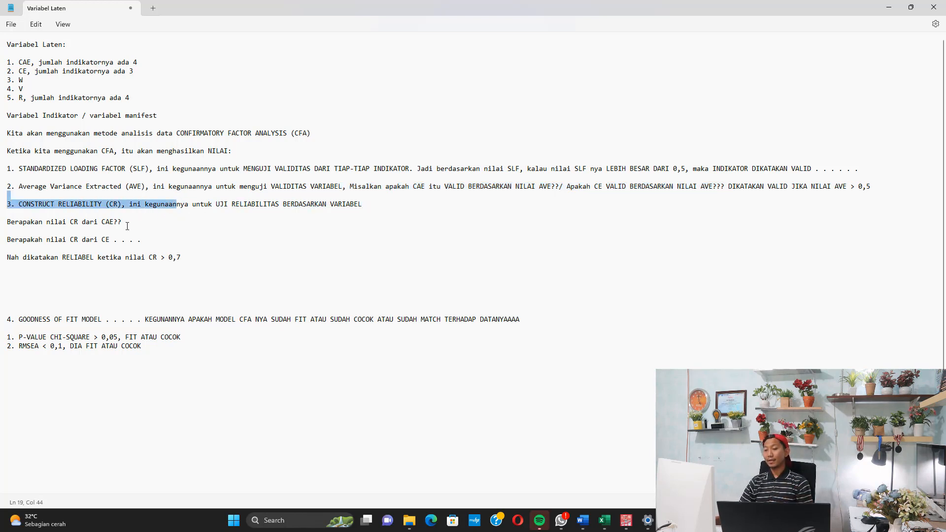
pyautogui.moveTo(86, 224); pyautogui.dragTo(110, 225)
pyautogui.moveTo(74, 241); pyautogui.dragTo(93, 242)
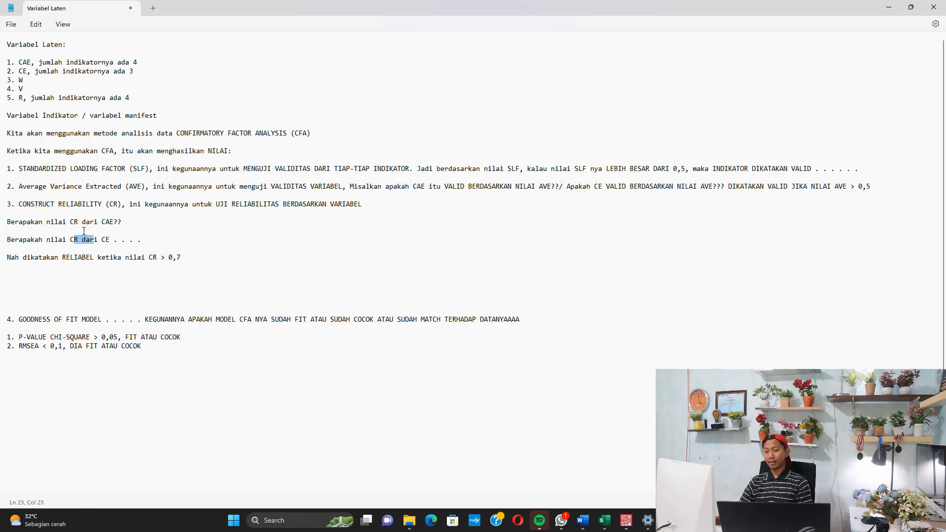
pyautogui.moveTo(38, 319); pyautogui.dragTo(141, 346)
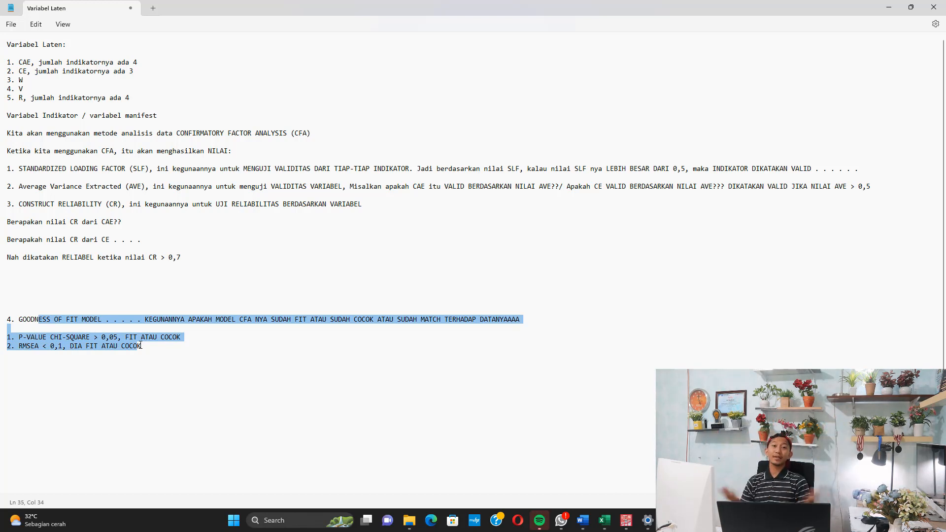
# Step: Add the line "NANTI DI AKHIR VIDEO SAYA MAU SHARING TRIK TRIK DATA YANG GIMANA AGAR HASIL GOODNESS OF FIT COCOKKK 100% FITTTTTTTTTTTTTTTTTTTTT" below the criteria
pyautogui.click(187, 384)
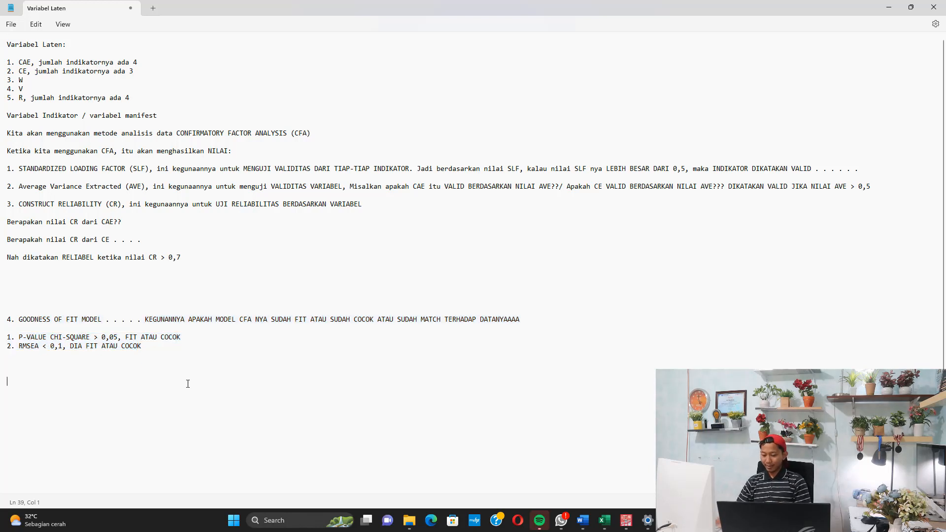
pyautogui.write('NANTI DI AKHIR VIDEO SAYA MAU SHARING TRIK TRI')
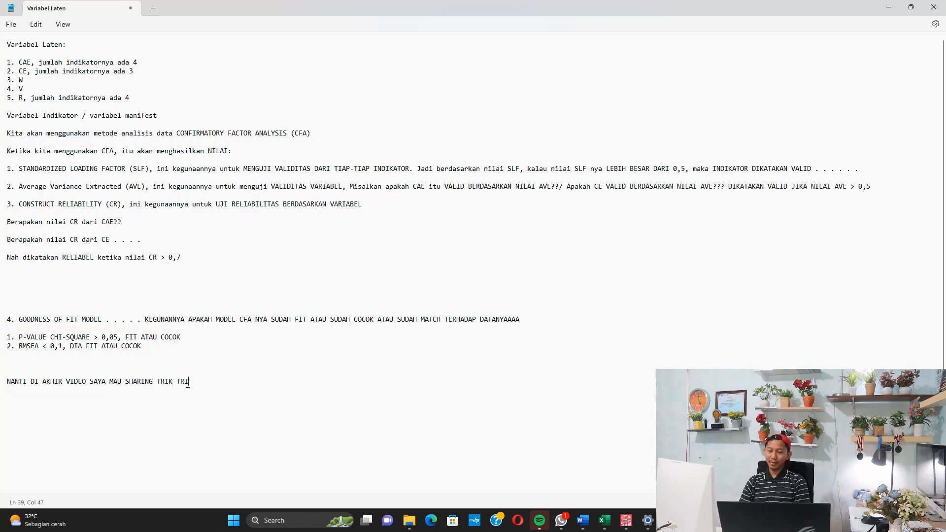
pyautogui.write('K DATA YAN')
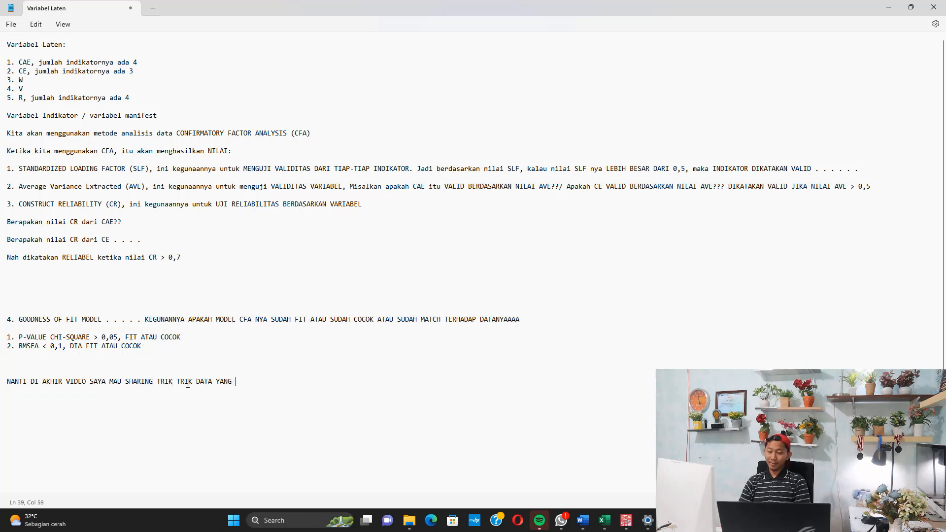
pyautogui.write('GIMANA AGAR ')
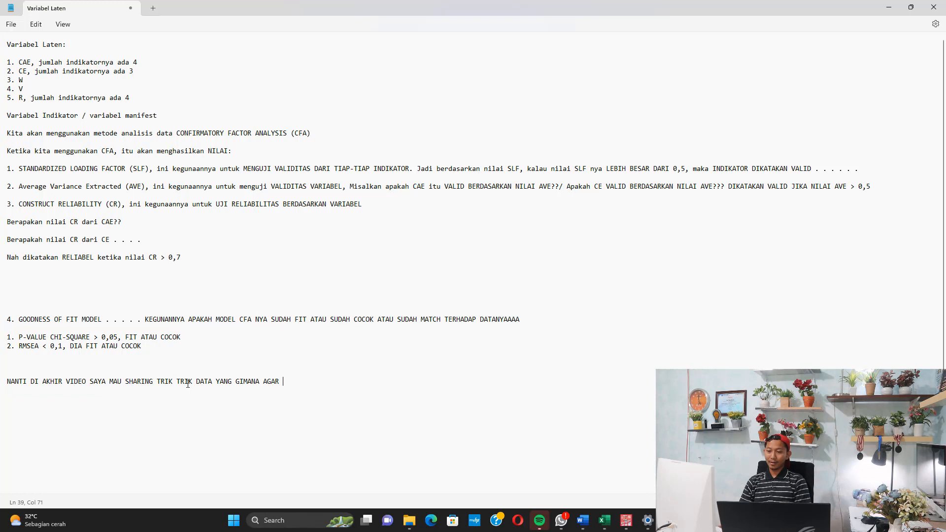
pyautogui.write('HASIL GOODNE')
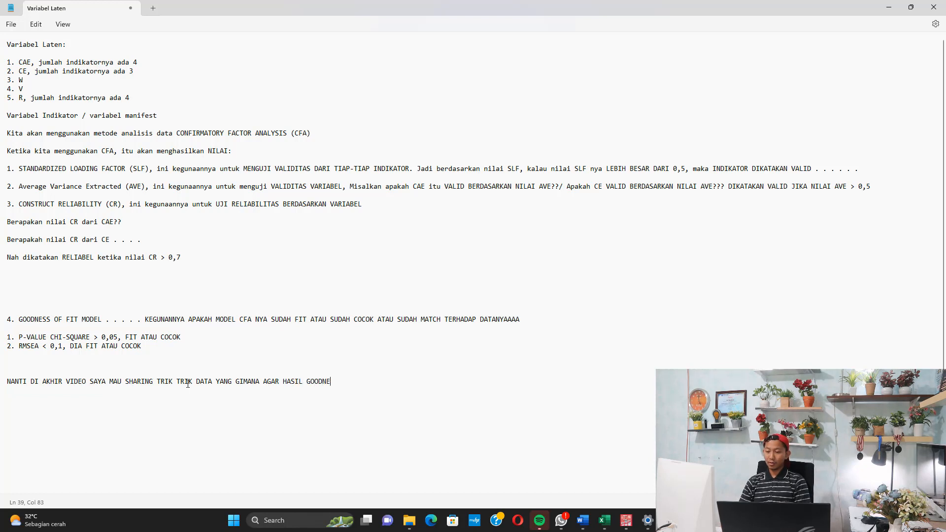
pyautogui.write('SS OF FIT COCOKKK 100% FITT')
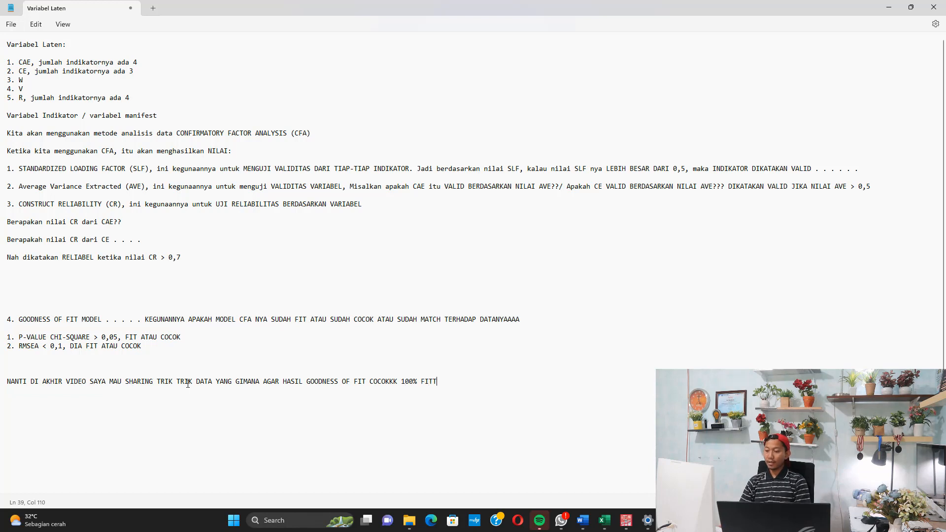
pyautogui.write('TTTTTTTTTTTTTTTTTTT')
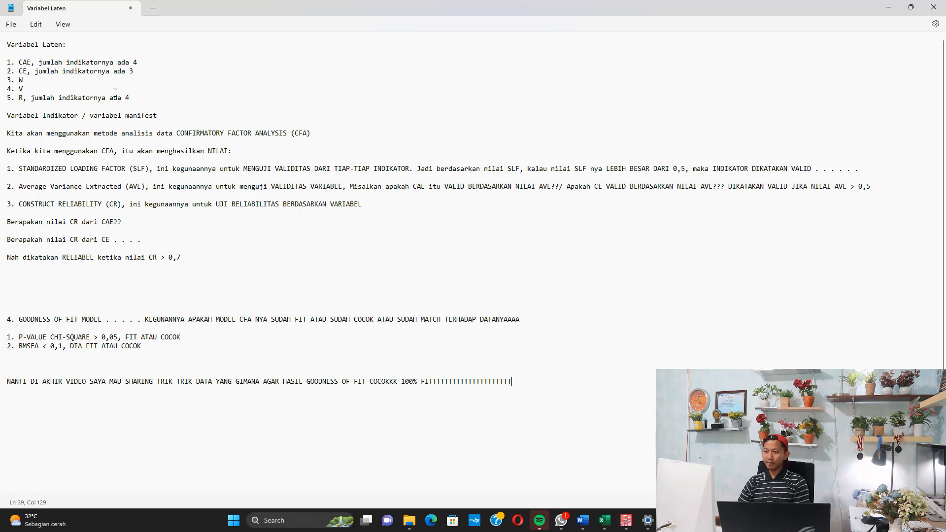
# Step: Point out the latent variables in the numbered list by highlighting their entries, starting from CAE
pyautogui.moveTo(25, 62); pyautogui.dragTo(94, 93)
pyautogui.click(75, 92)
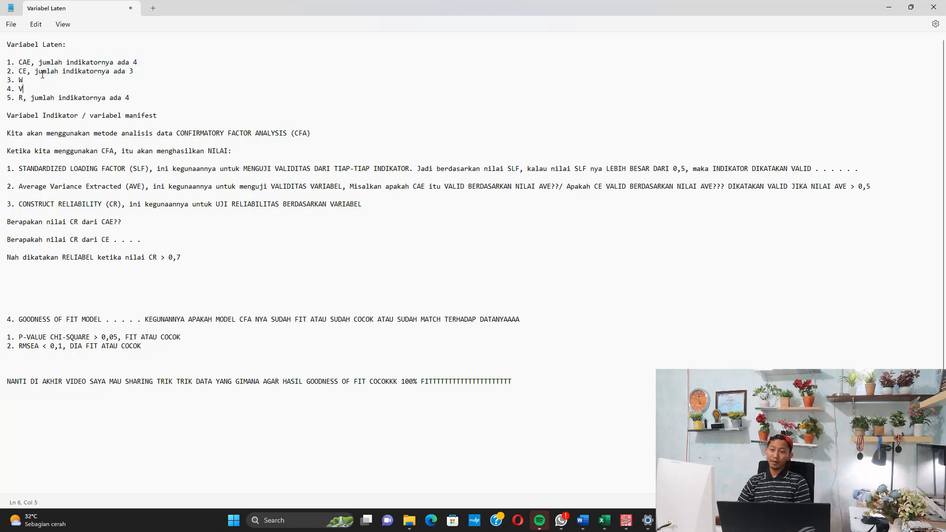
pyautogui.moveTo(26, 62); pyautogui.dragTo(87, 72)
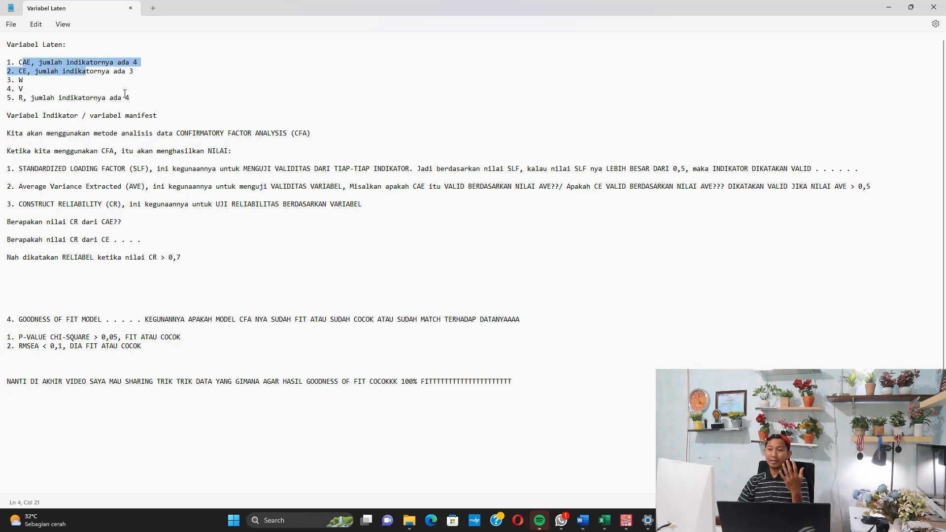
# Step: Switch to the EE Lisrel workbook in Excel and examine the indicator scores on the Data Perbaikan sheet through to the last respondents
pyautogui.click(604, 521)
pyautogui.click(189, 197)
pyautogui.moveTo(131, 194); pyautogui.dragTo(507, 358)
pyautogui.moveTo(360, 294); pyautogui.dragTo(358, 287)
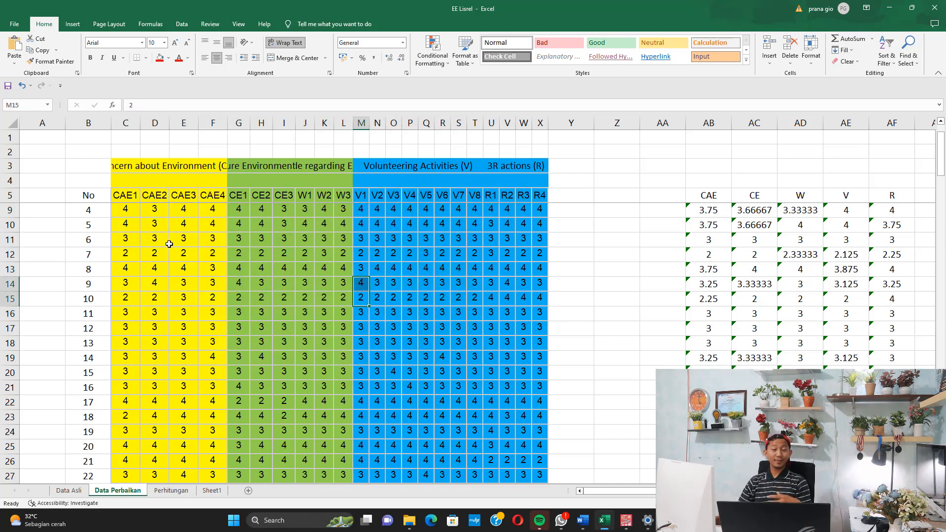
pyautogui.click(142, 242)
pyautogui.scroll(-20, 175, 227)
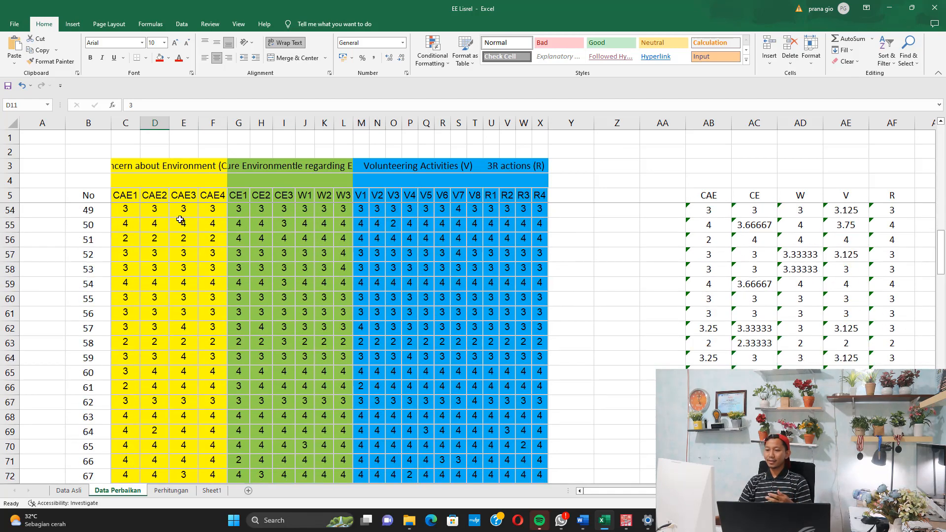
pyautogui.scroll(-17, 175, 228)
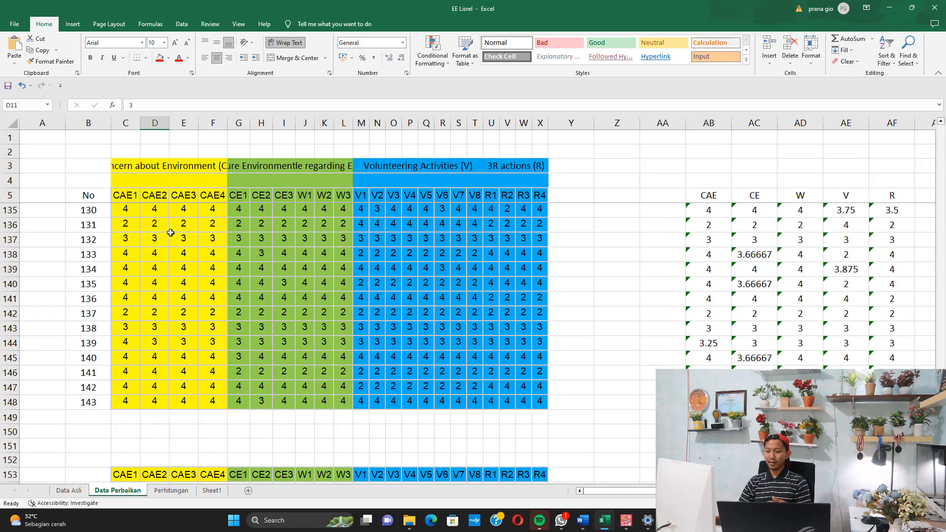
pyautogui.scroll(20, 171, 232)
pyautogui.scroll(-20, 175, 232)
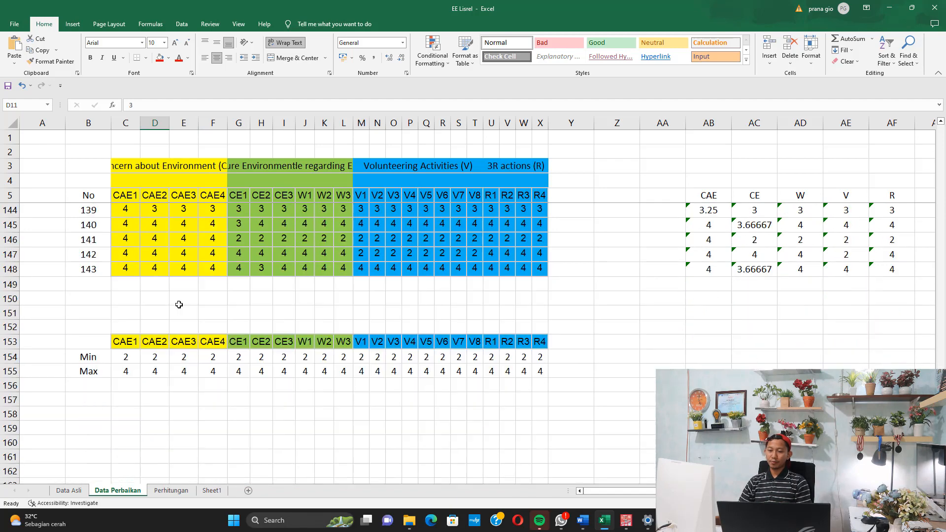
pyautogui.moveTo(87, 255); pyautogui.dragTo(607, 245)
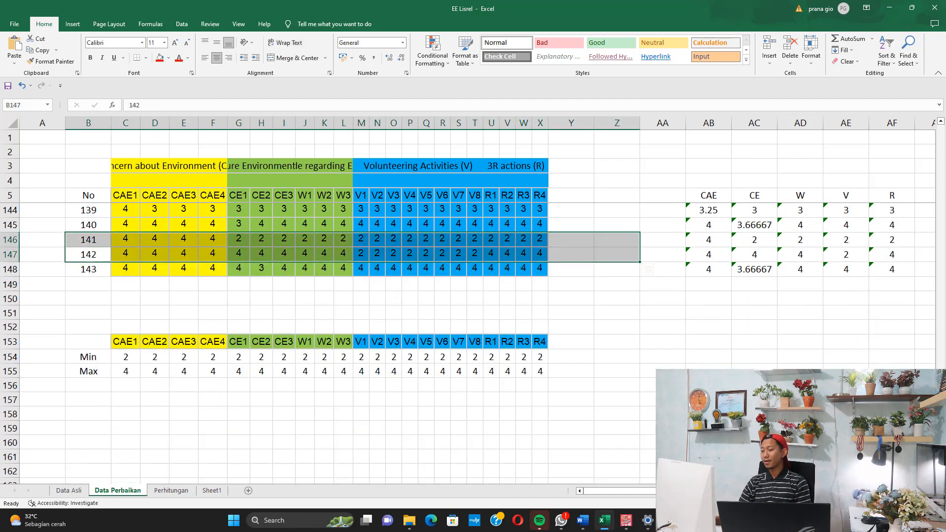
# Step: Switch to the Data SPSS EE Lisrel.sav file in SPSS and examine the indicator columns from CAE1 to R4 down to the last case
pyautogui.click(627, 522)
pyautogui.click(572, 471)
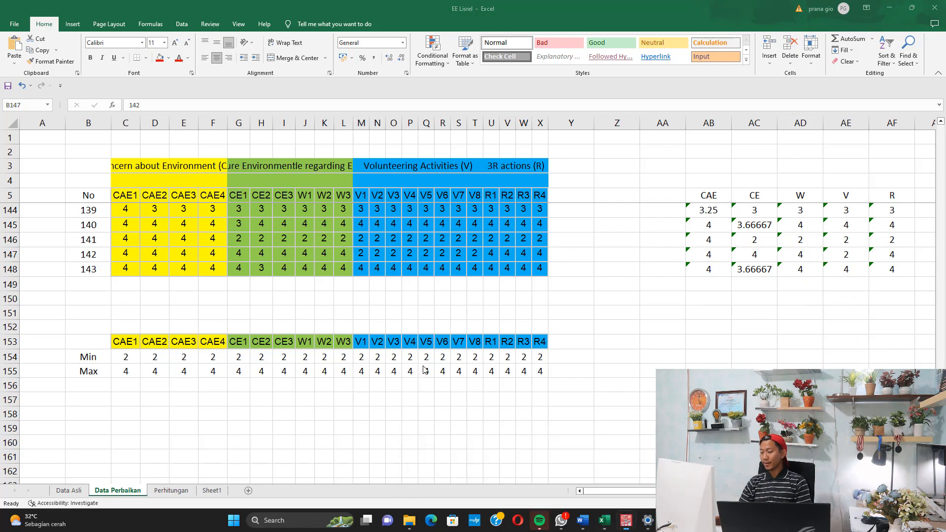
pyautogui.click(69, 57)
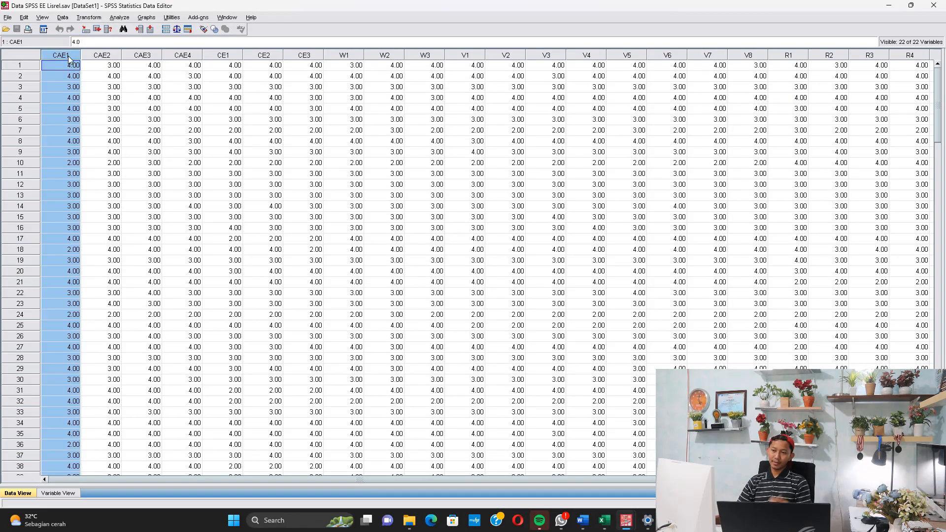
pyautogui.click(100, 56)
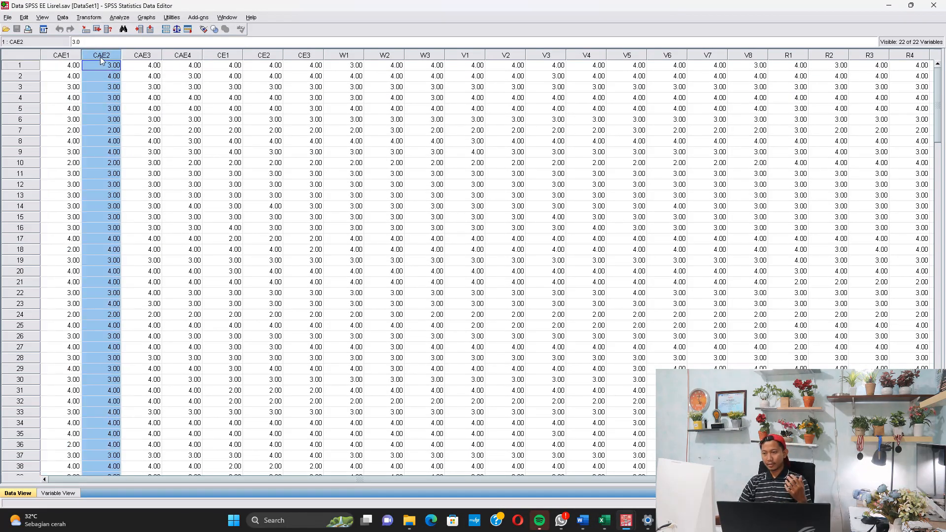
pyautogui.click(141, 55)
pyautogui.moveTo(141, 477); pyautogui.dragTo(104, 446)
pyautogui.click(544, 55)
pyautogui.scroll(-20, 104, 446)
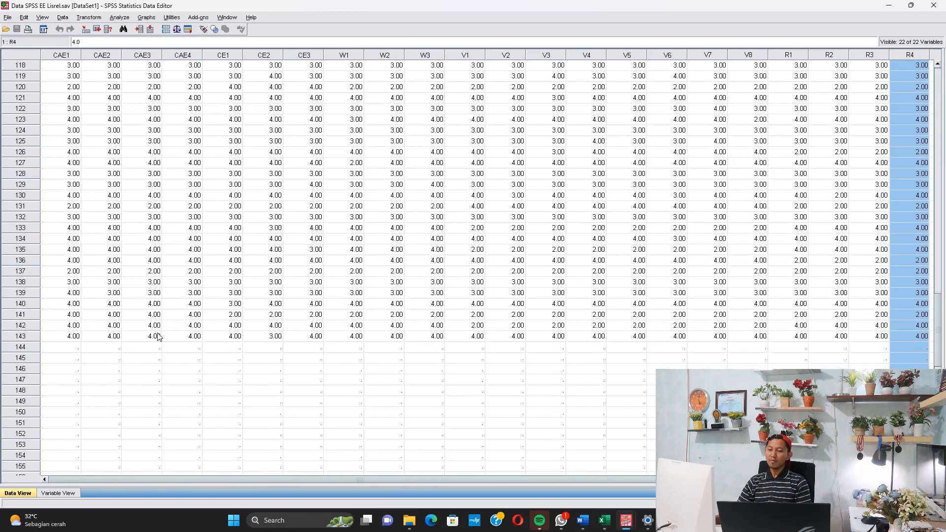
# Step: Clear all empty cases below case 143 from the SPSS data
pyautogui.moveTo(27, 347); pyautogui.dragTo(27, 444)
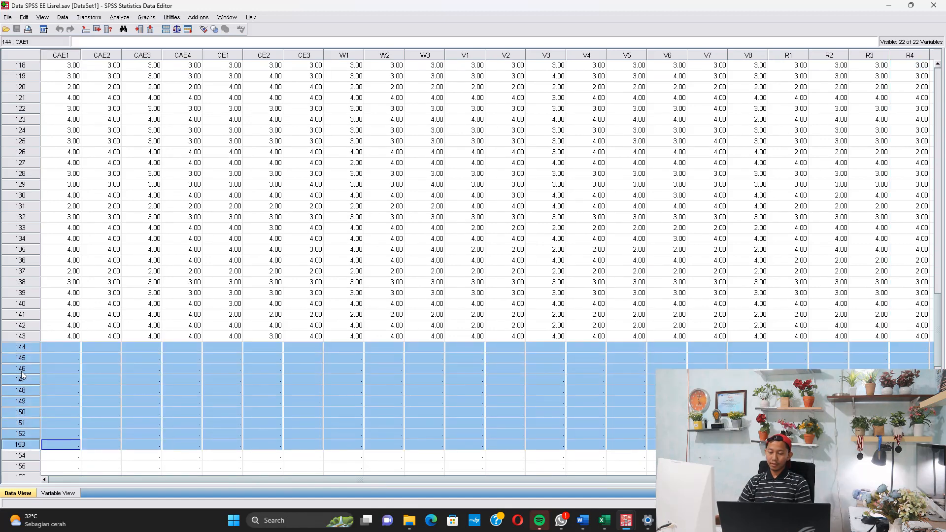
pyautogui.rightClick(23, 368)
pyautogui.click(41, 404)
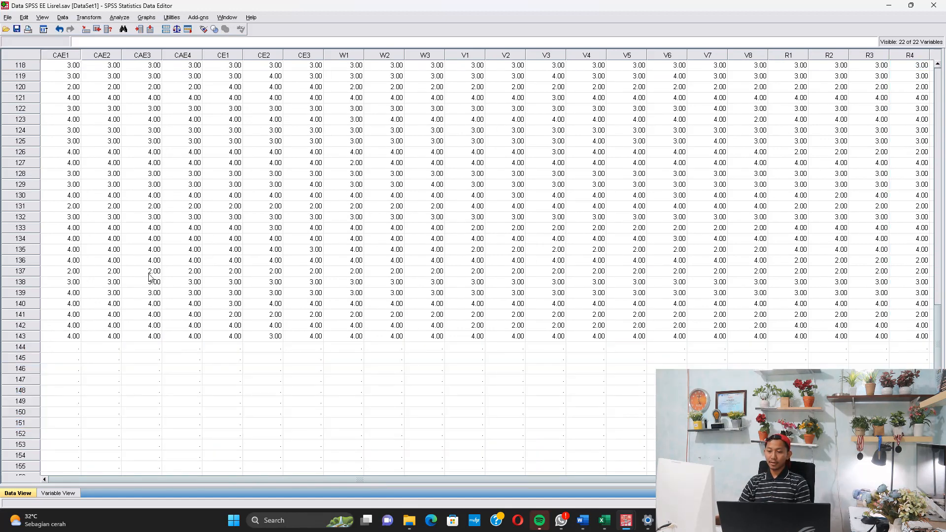
pyautogui.moveTo(32, 346); pyautogui.dragTo(30, 434)
pyautogui.rightClick(22, 374)
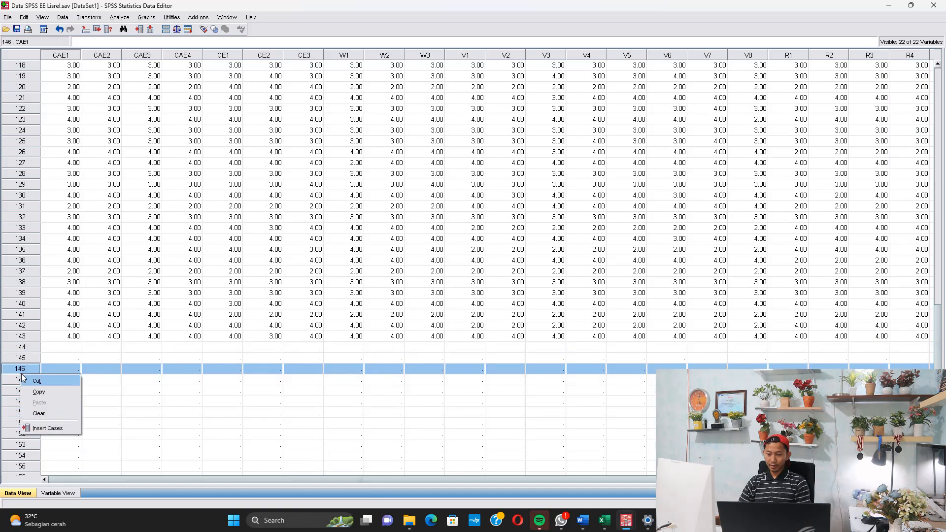
pyautogui.click(190, 375)
pyautogui.scroll(-4, 154, 370)
pyautogui.moveTo(25, 217); pyautogui.dragTo(25, 383)
pyautogui.rightClick(24, 312)
pyautogui.click(52, 348)
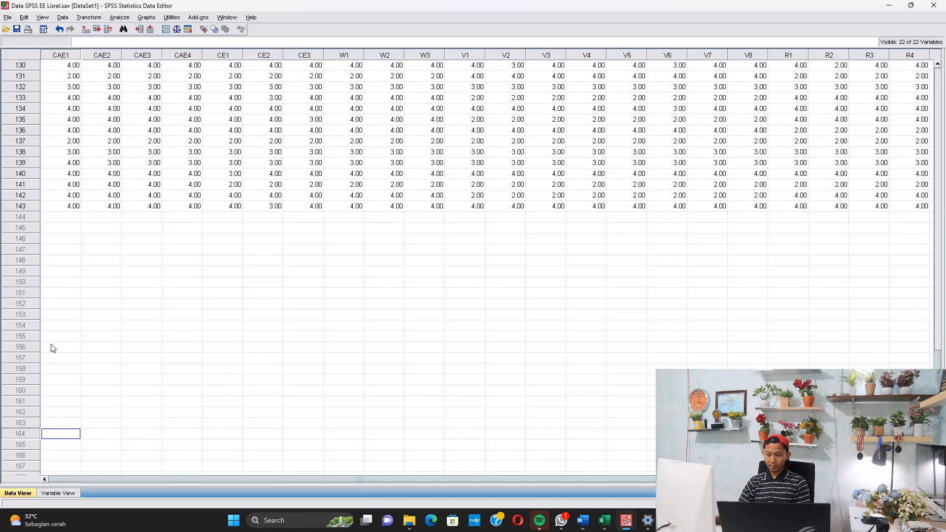
pyautogui.doubleClick(88, 262)
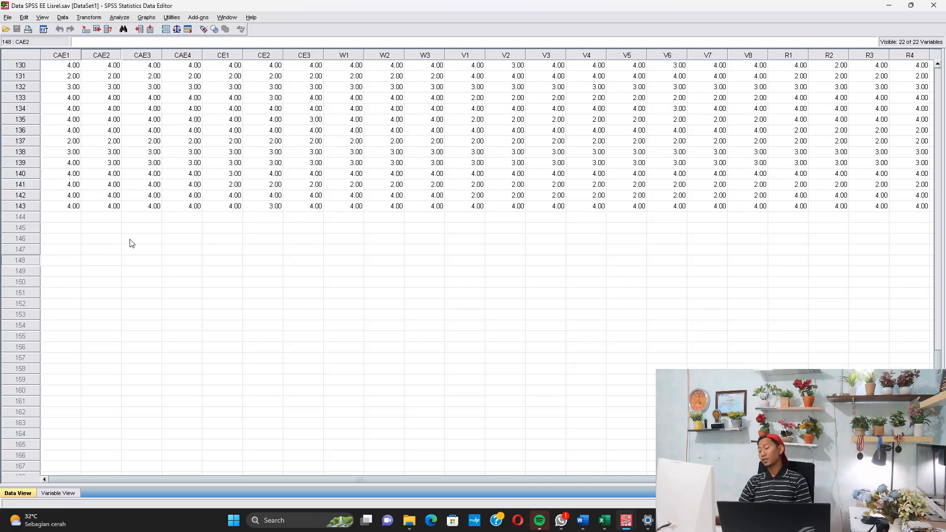
# Step: Close the LISREL session showing the KODE LISREL TRIK.OUT output and start a new, empty LISREL session
pyautogui.scroll(19, 186, 253)
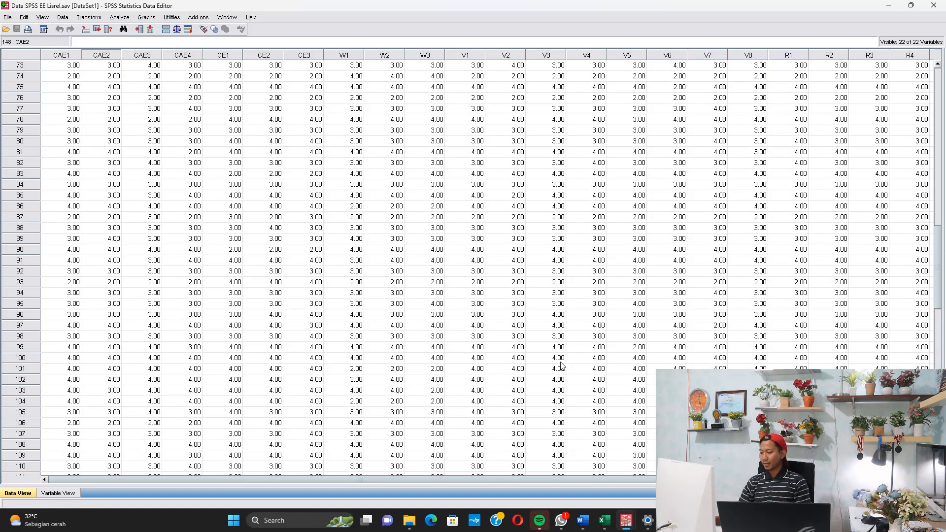
pyautogui.click(670, 521)
pyautogui.click(934, 5)
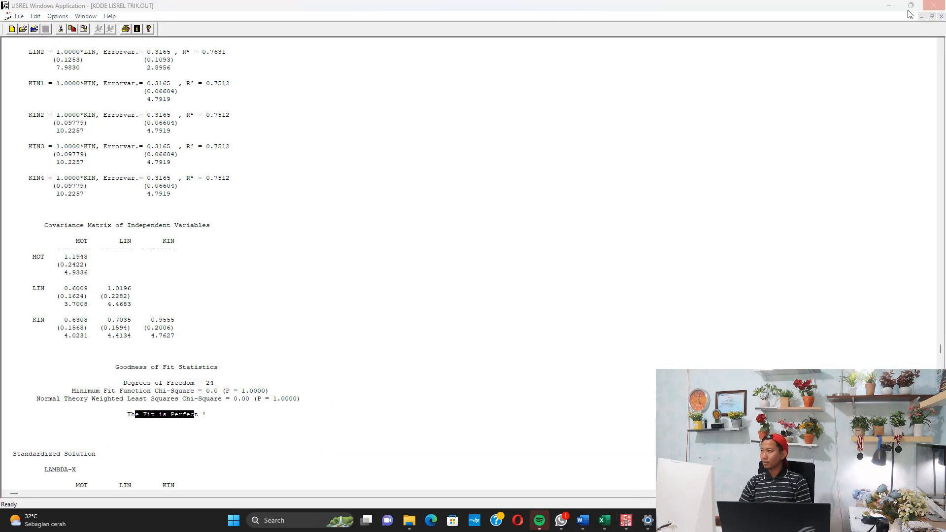
pyautogui.click(477, 281)
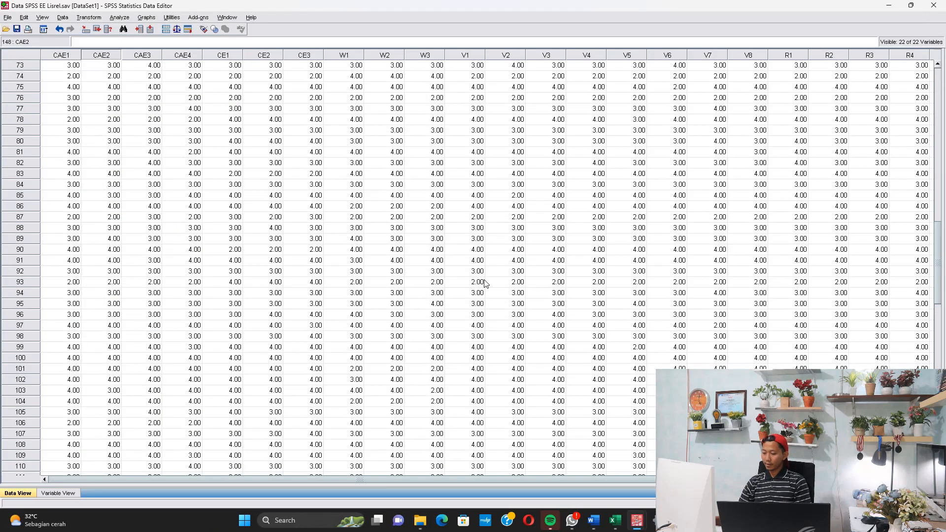
pyautogui.press('super')
pyautogui.write('lisrel')
pyautogui.press('Return')
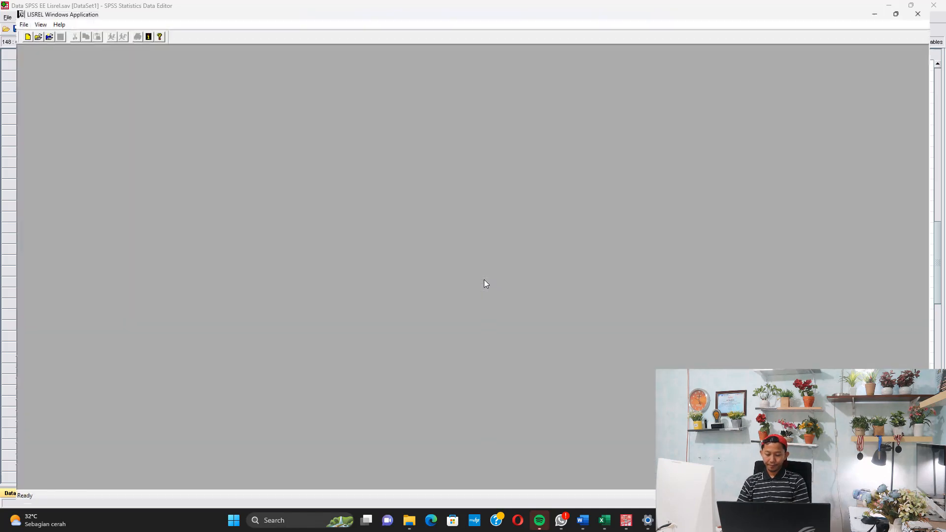
# Step: Import the SPSS for Windows (*.sav) file "Data SPSS EE Lisrel" as free-format data and maximize its data window
pyautogui.click(8, 16)
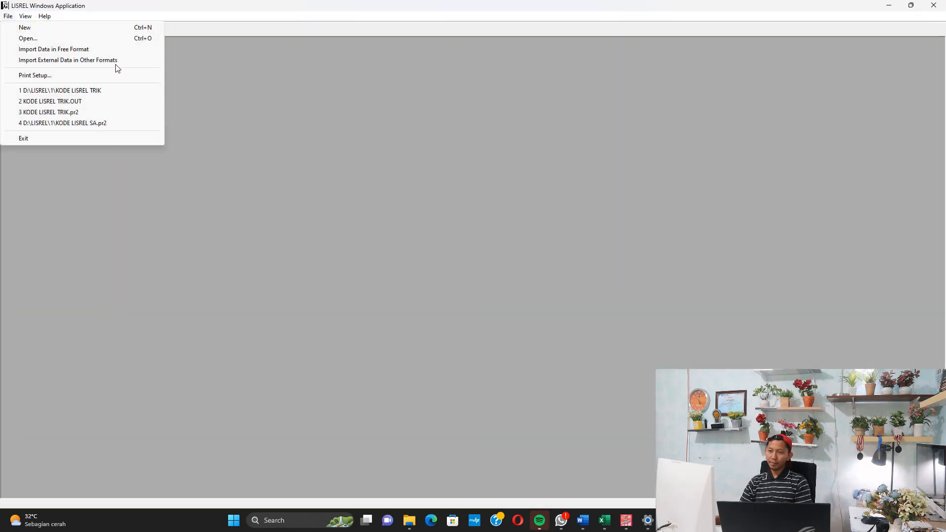
pyautogui.click(102, 49)
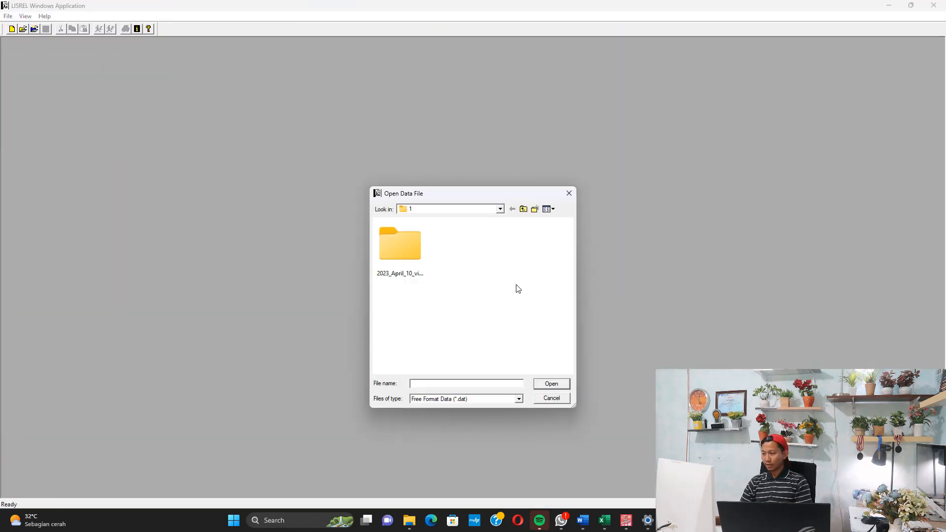
pyautogui.click(462, 398)
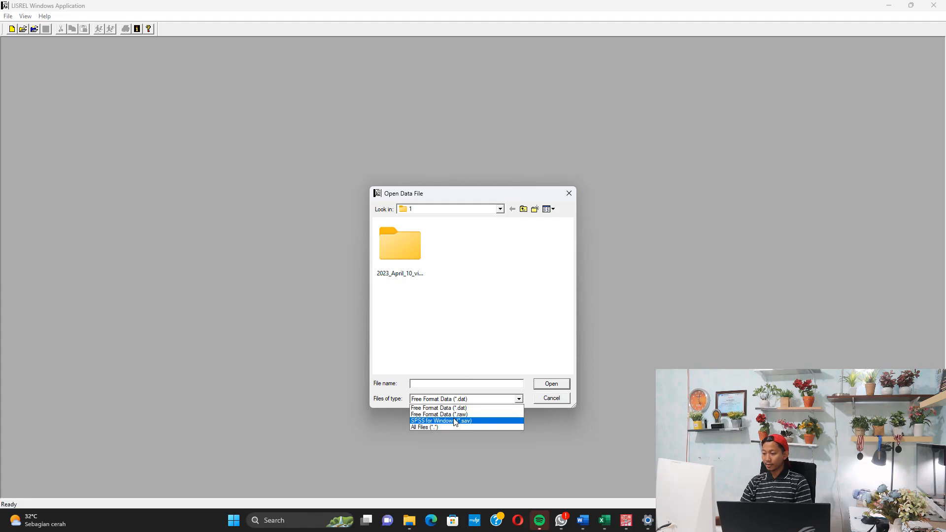
pyautogui.click(455, 421)
pyautogui.click(450, 268)
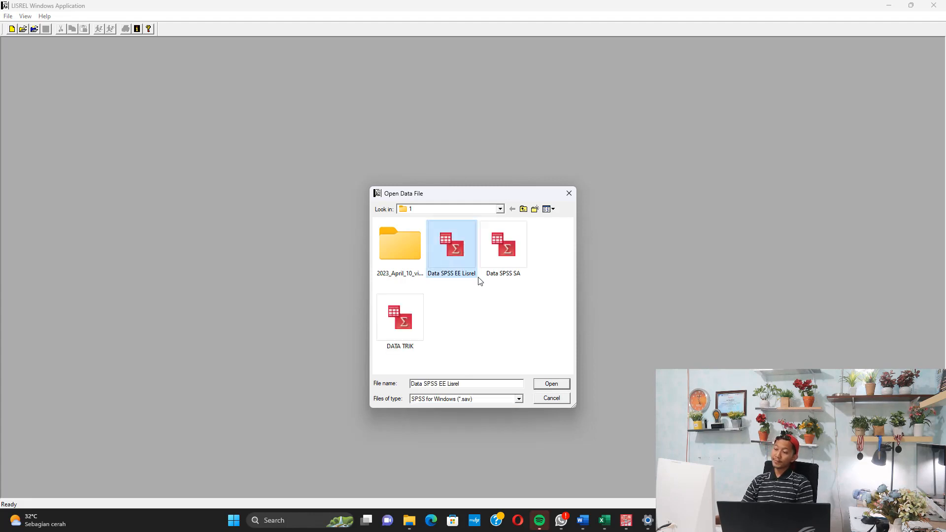
pyautogui.click(552, 385)
pyautogui.click(761, 58)
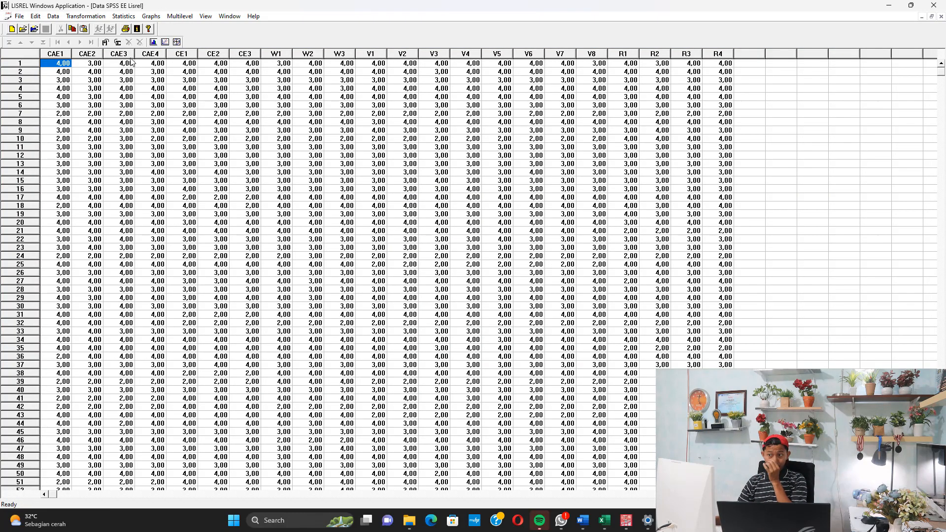
# Step: Define all variables from CAE1 to R4 with the Continuous variable type and save the data
pyautogui.click(53, 16)
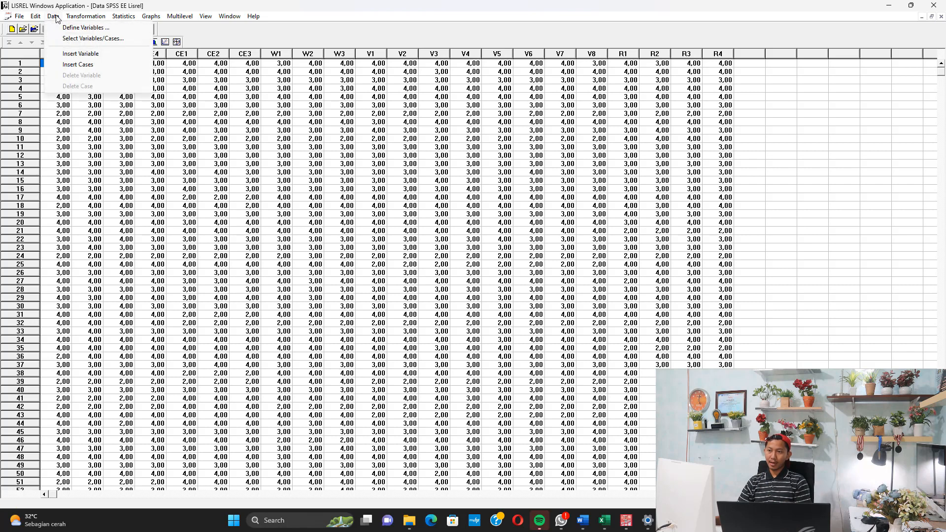
pyautogui.click(81, 28)
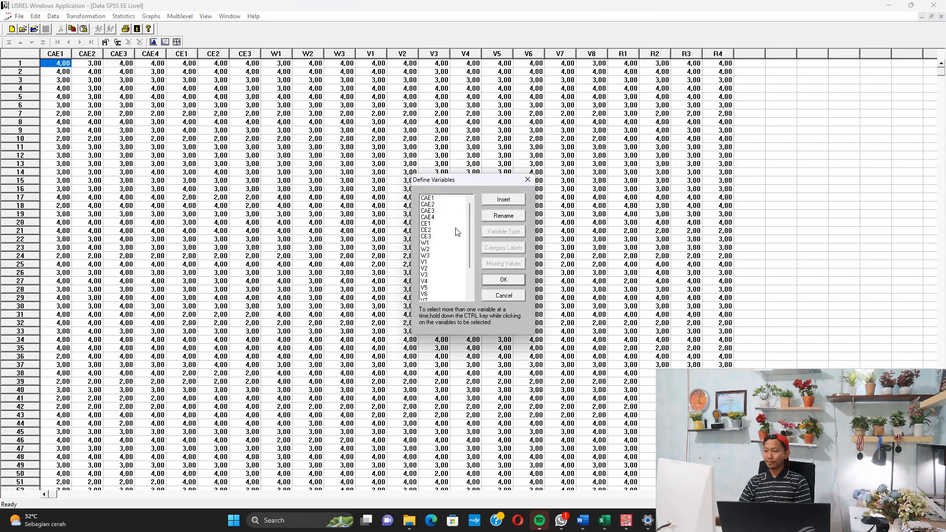
pyautogui.click(449, 198)
pyautogui.hotkey('shift', 'Down')
pyautogui.hotkey('shift', 'Down')
pyautogui.hotkey('shift', 'Down')
pyautogui.hotkey('shift', 'Down')
pyautogui.hotkey('shift', 'Down')
pyautogui.hotkey('shift', 'Down')
pyautogui.hotkey('shift', 'Down')
pyautogui.hotkey('shift', 'Down')
pyautogui.hotkey('shift', 'Down')
pyautogui.hotkey('shift', 'Down')
pyautogui.hotkey('shift', 'Down')
pyautogui.hotkey('shift', 'Down')
pyautogui.hotkey('shift', 'Down')
pyautogui.hotkey('shift', 'Down')
pyautogui.hotkey('shift', 'Down')
pyautogui.hotkey('shift', 'Down')
pyautogui.hotkey('shift', 'Down')
pyautogui.hotkey('shift', 'Down')
pyautogui.hotkey('shift', 'Down')
pyautogui.hotkey('shift', 'Down')
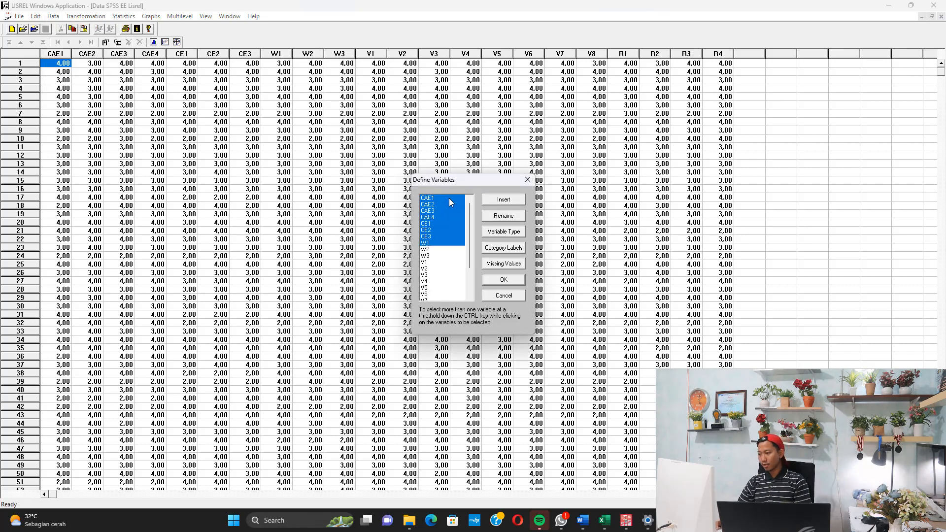
pyautogui.click(513, 231)
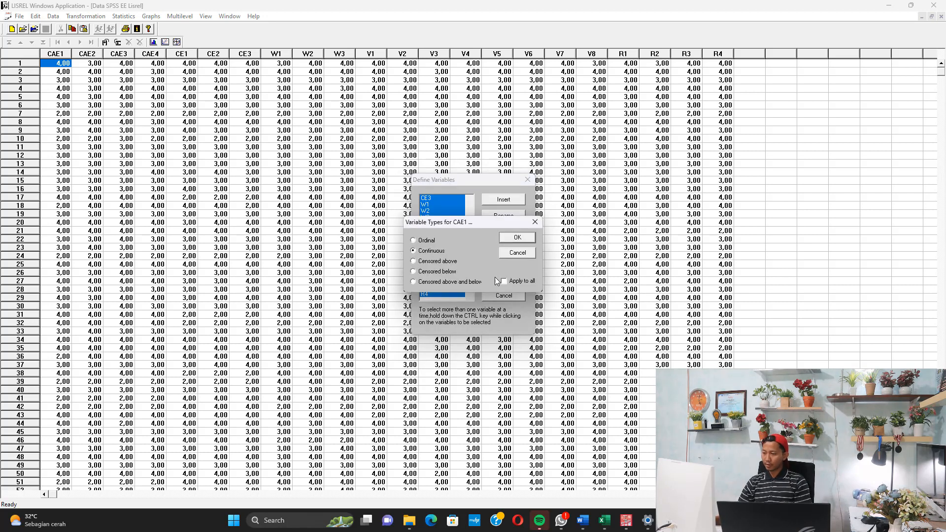
pyautogui.click(518, 239)
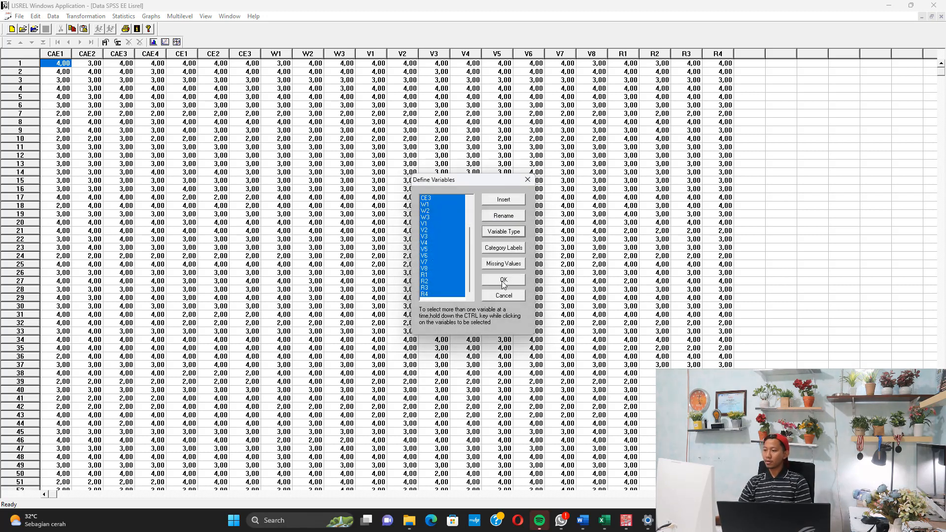
pyautogui.click(502, 281)
pyautogui.click(46, 28)
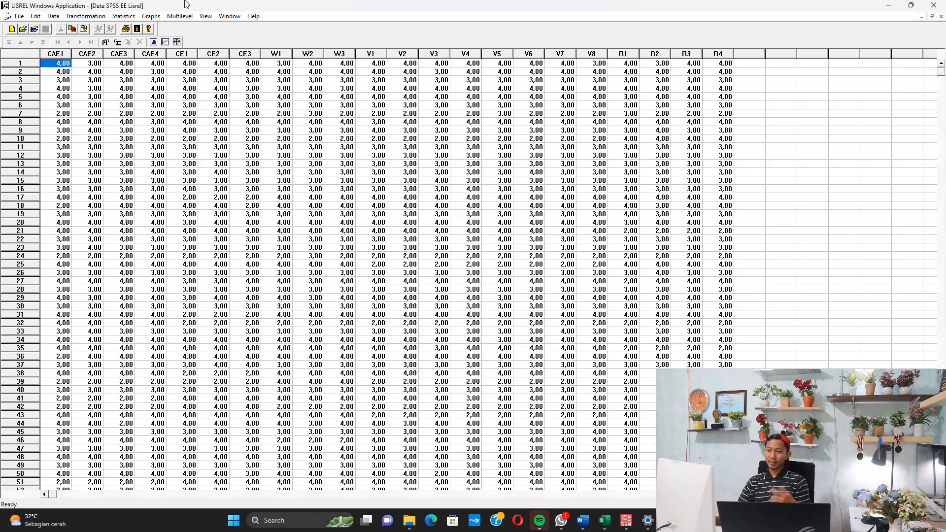
# Step: Generate the covariance matrix of the data with the PRELIS output options, saving it to the file dat_ee.COV
pyautogui.click(124, 16)
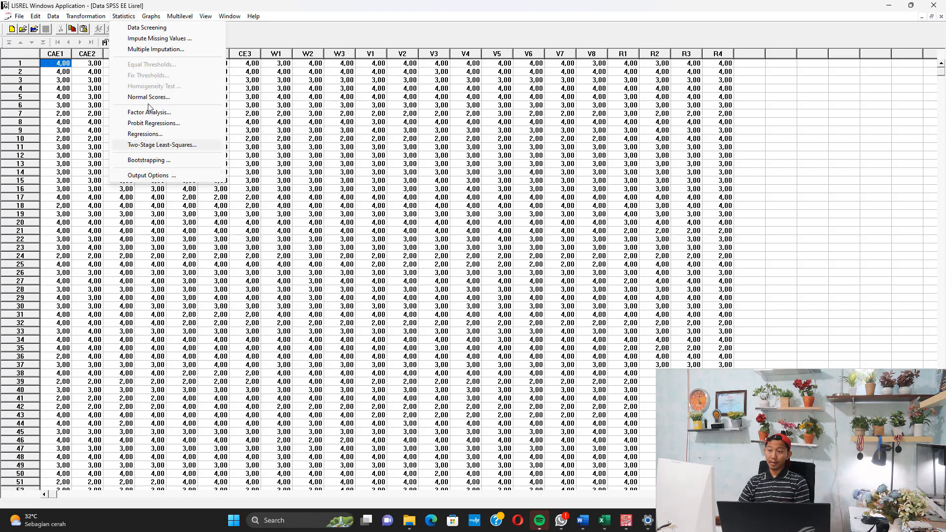
pyautogui.click(158, 176)
pyautogui.click(373, 188)
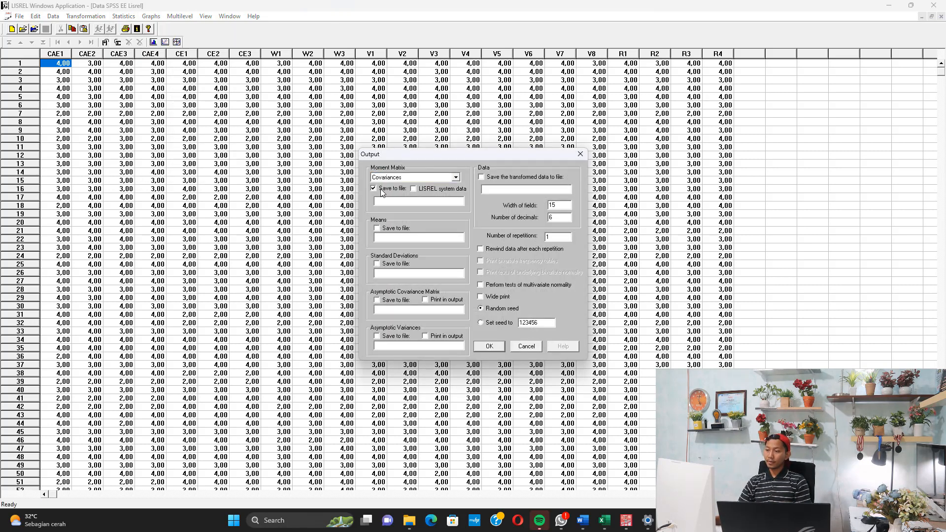
pyautogui.click(410, 522)
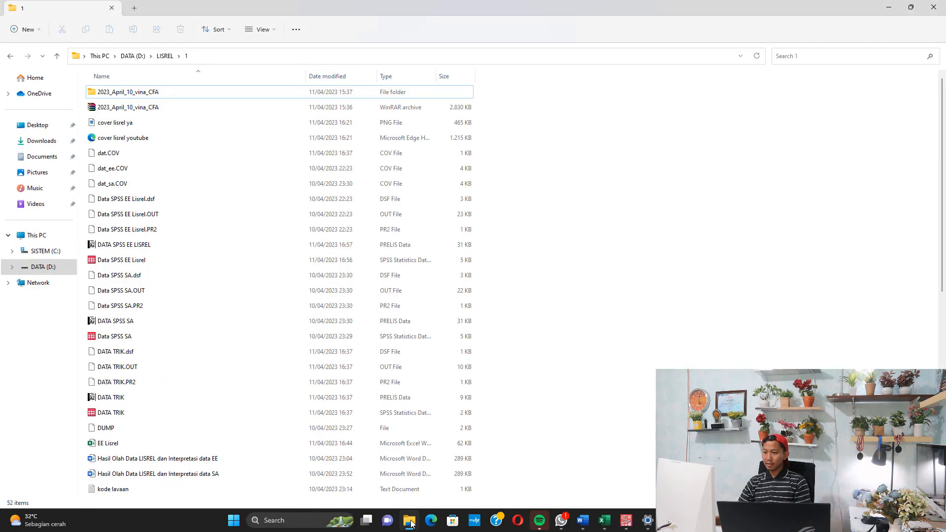
pyautogui.click(411, 522)
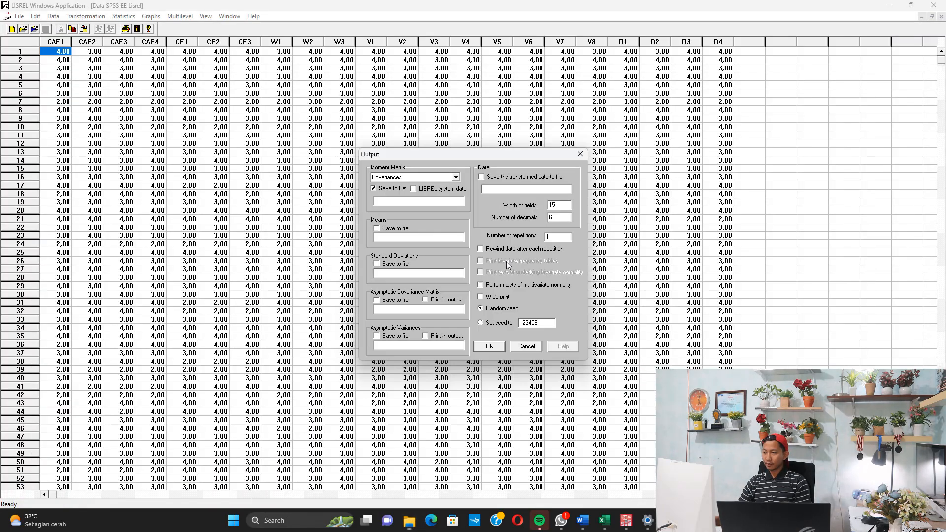
pyautogui.click(435, 202)
pyautogui.write('dat_ee.COV')
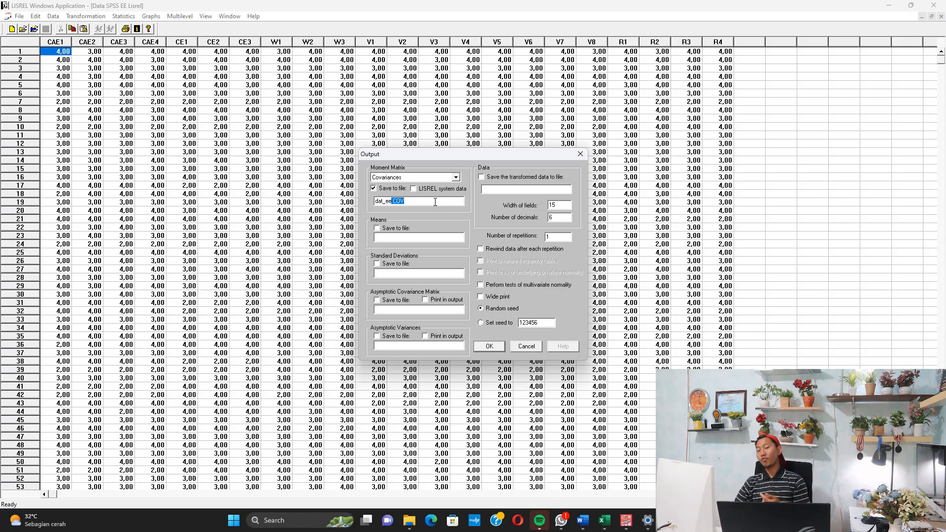
pyautogui.press('Left')
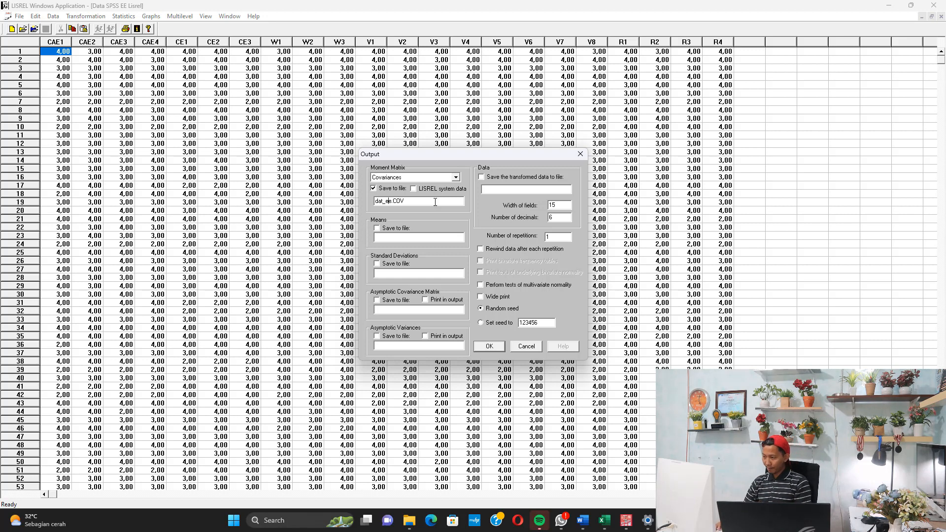
pyautogui.hotkey('shift', 'Home')
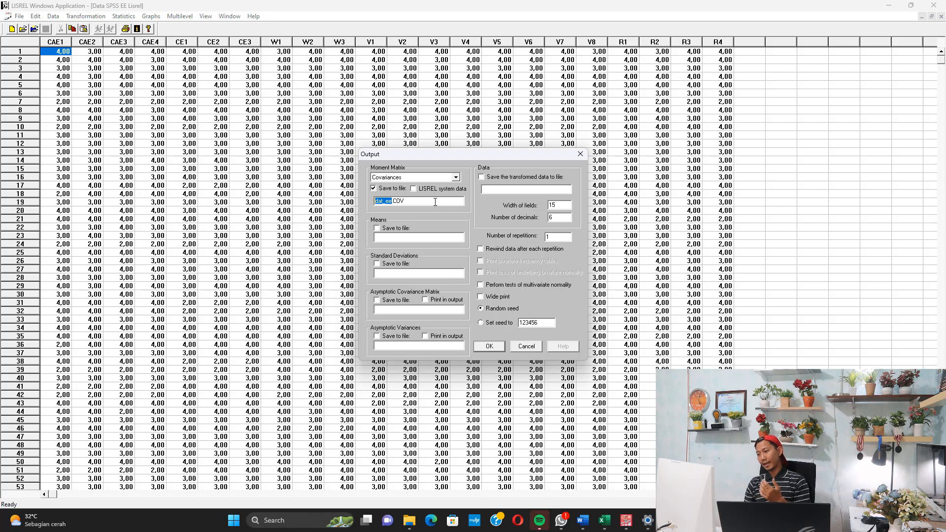
pyautogui.click(499, 349)
# Step: Inspect the saved dat_ee.COV file from the D:\LISREL\1 folder in Notepad, then return to the LISREL output
pyautogui.click(409, 519)
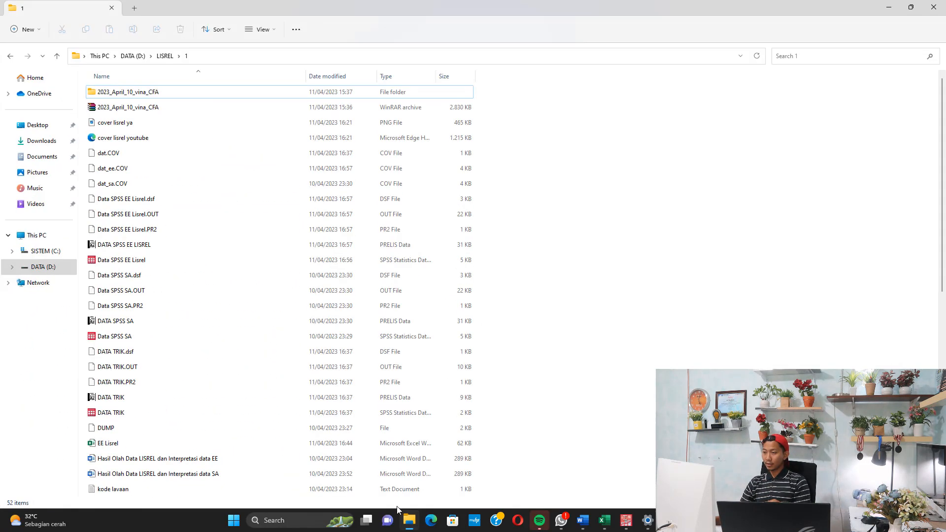
pyautogui.click(114, 170)
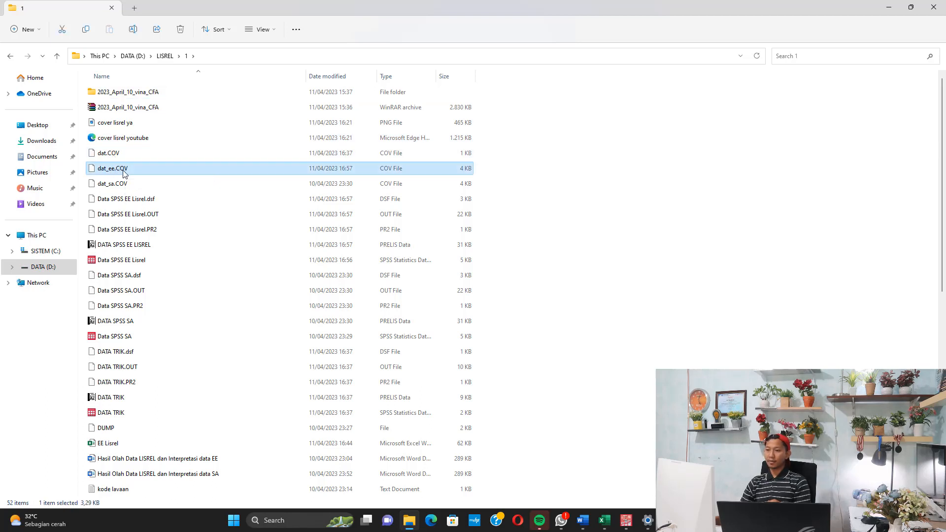
pyautogui.rightClick(124, 171)
pyautogui.click(168, 202)
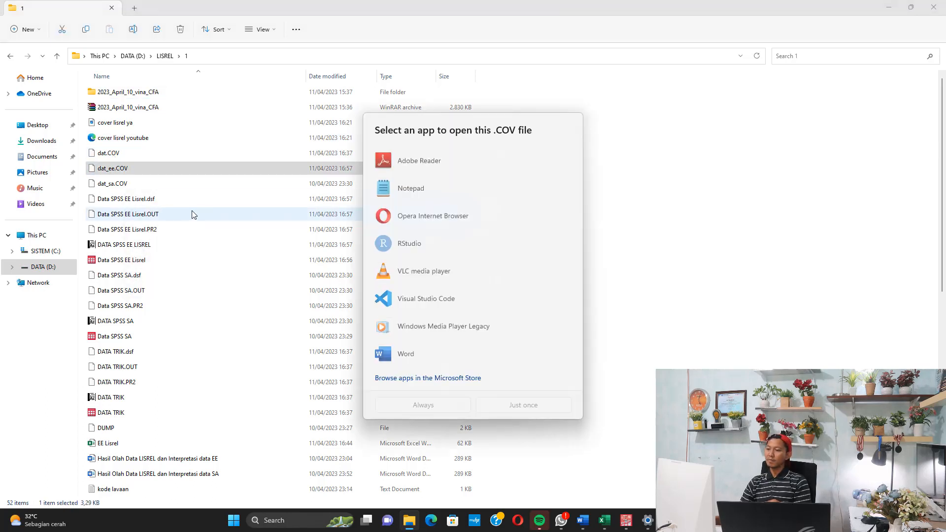
pyautogui.doubleClick(422, 189)
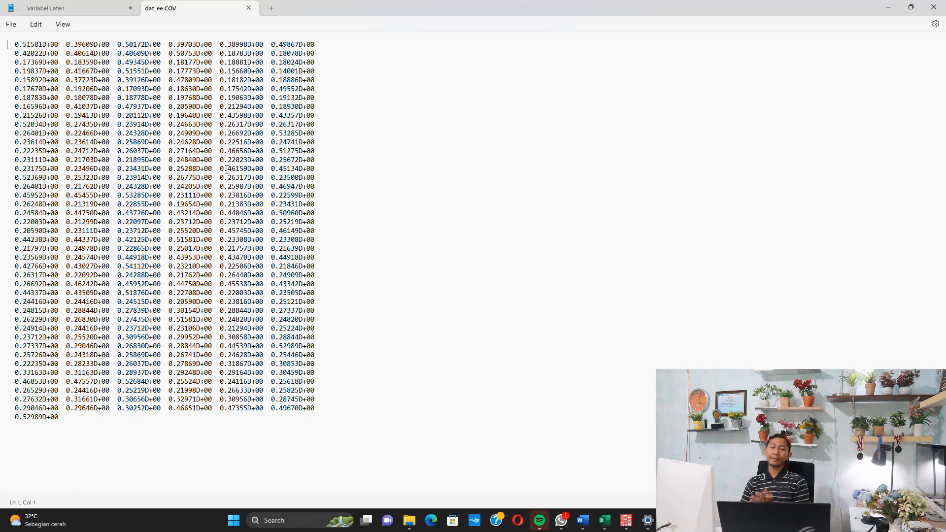
pyautogui.click(248, 8)
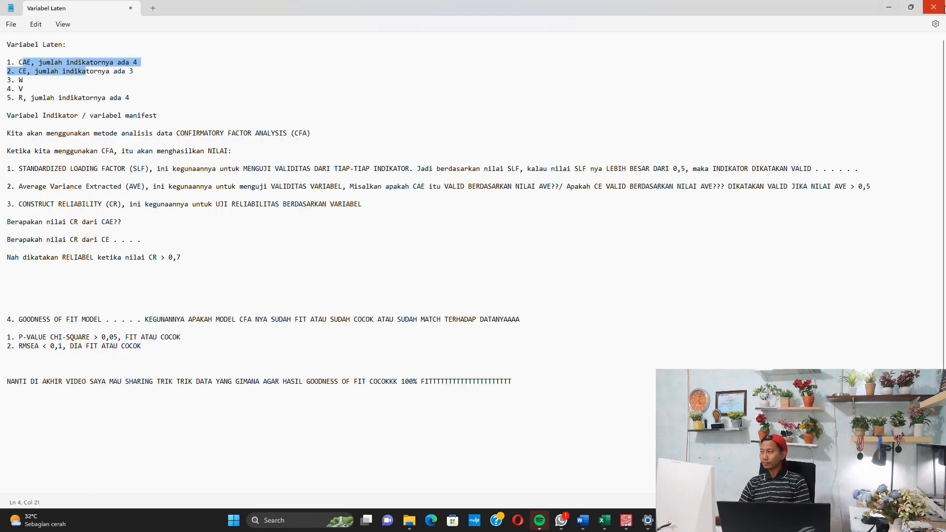
pyautogui.click(891, 8)
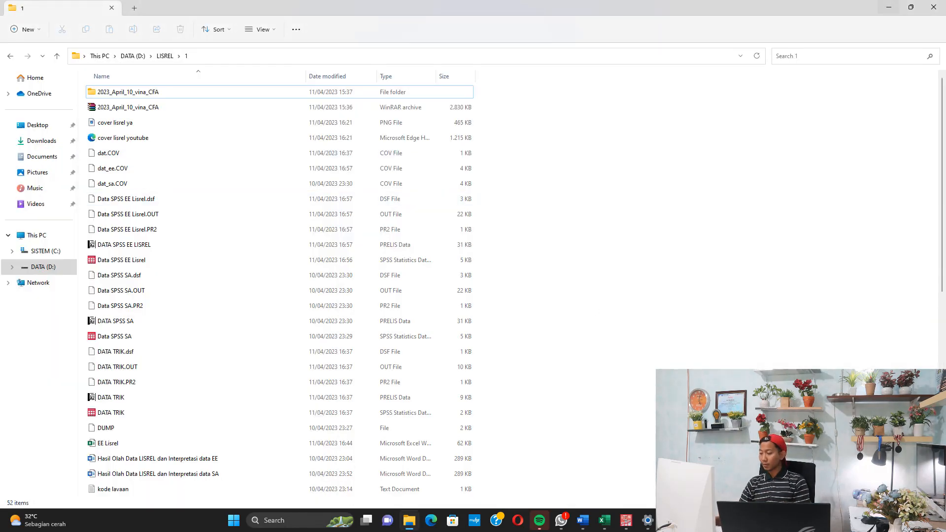
pyautogui.click(409, 520)
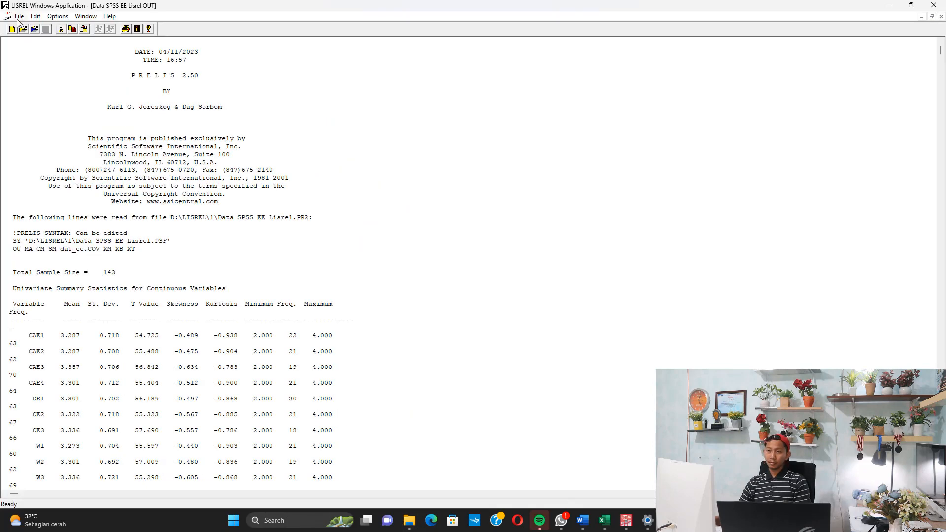
# Step: Open the syntax file KODE LISREL EE.pr2 and highlight its list of observed variables
pyautogui.click(19, 17)
pyautogui.click(39, 39)
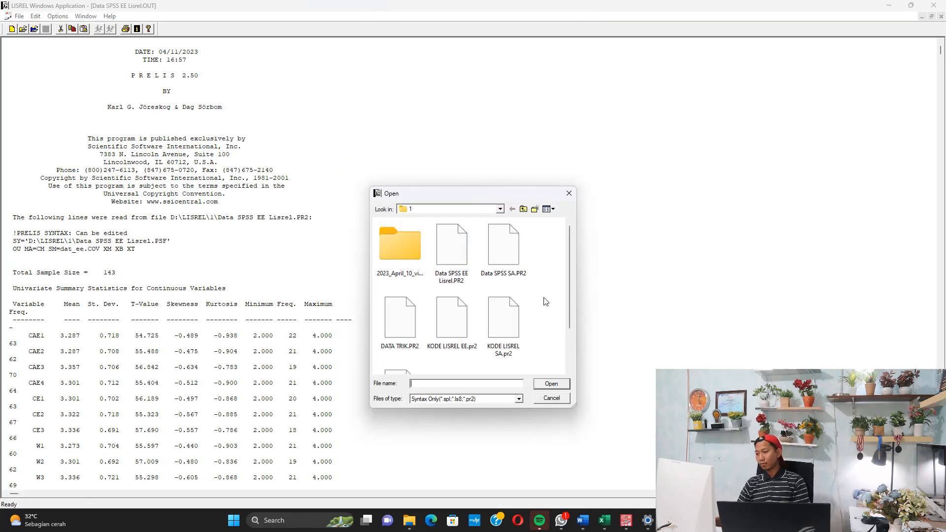
pyautogui.scroll(-1, 569, 296)
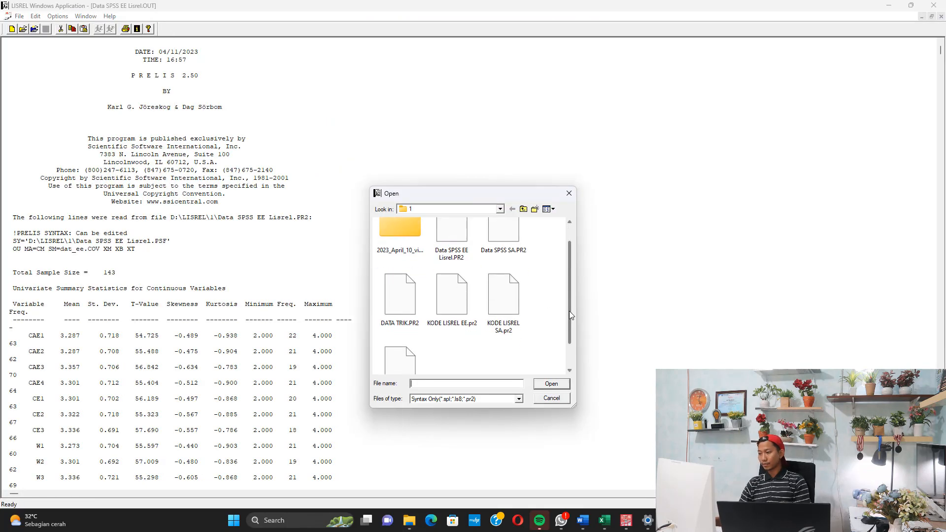
pyautogui.doubleClick(451, 298)
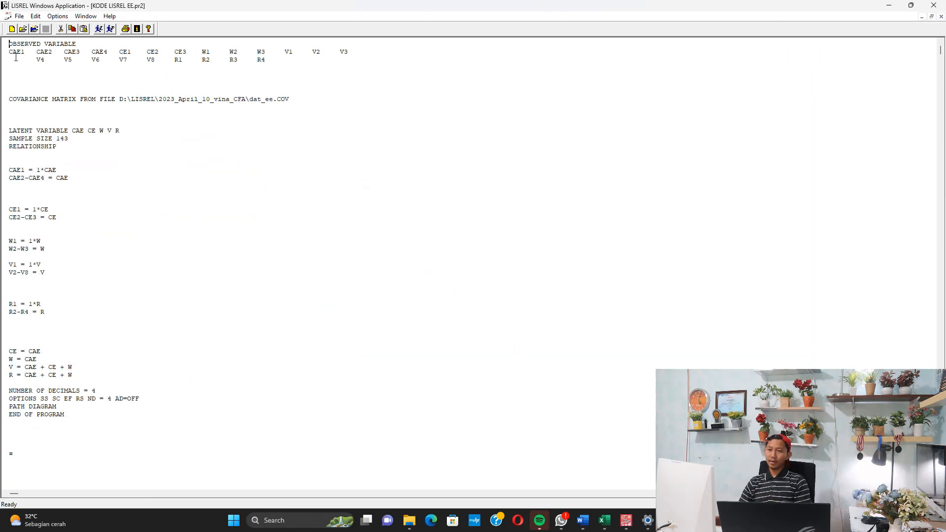
pyautogui.moveTo(16, 56); pyautogui.dragTo(182, 74)
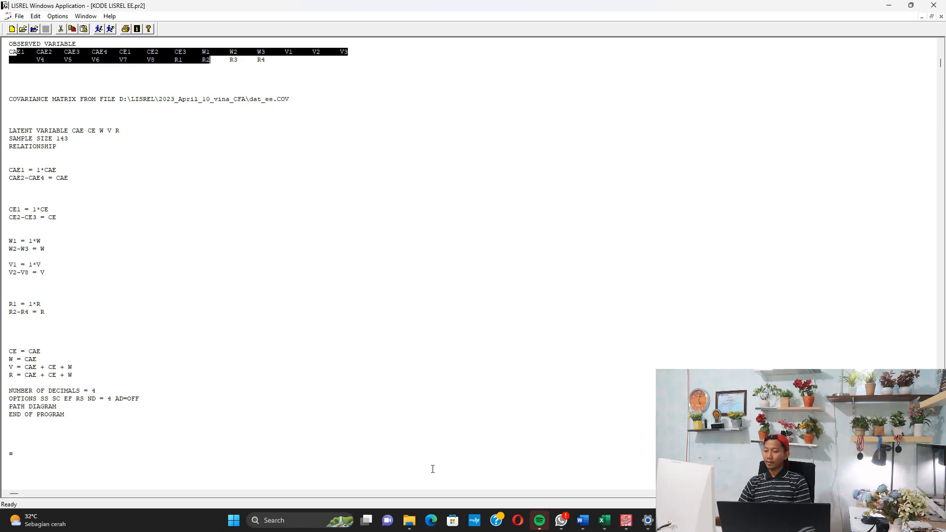
# Step: Check the data folder's location and change the syntax's covariance matrix path to D:\LISREL\1\dat_ee.COV
pyautogui.click(409, 520)
pyautogui.click(57, 266)
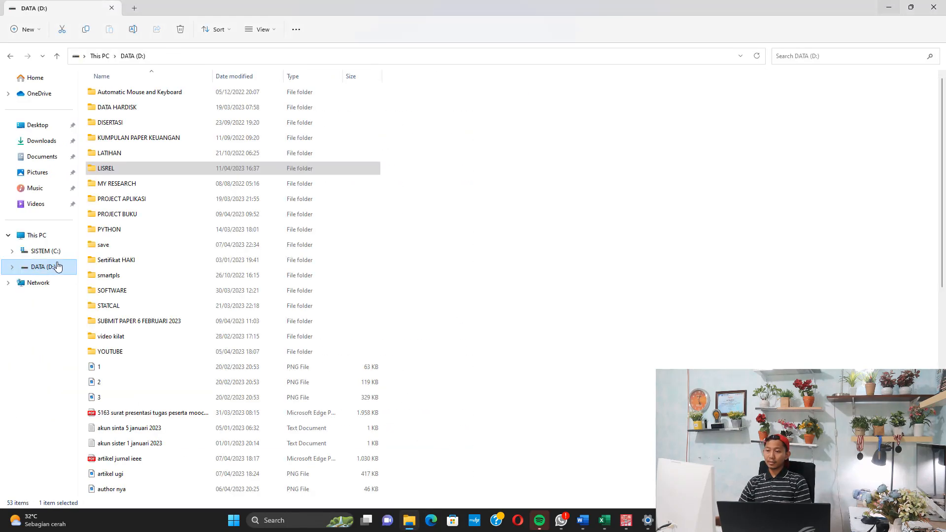
pyautogui.doubleClick(106, 170)
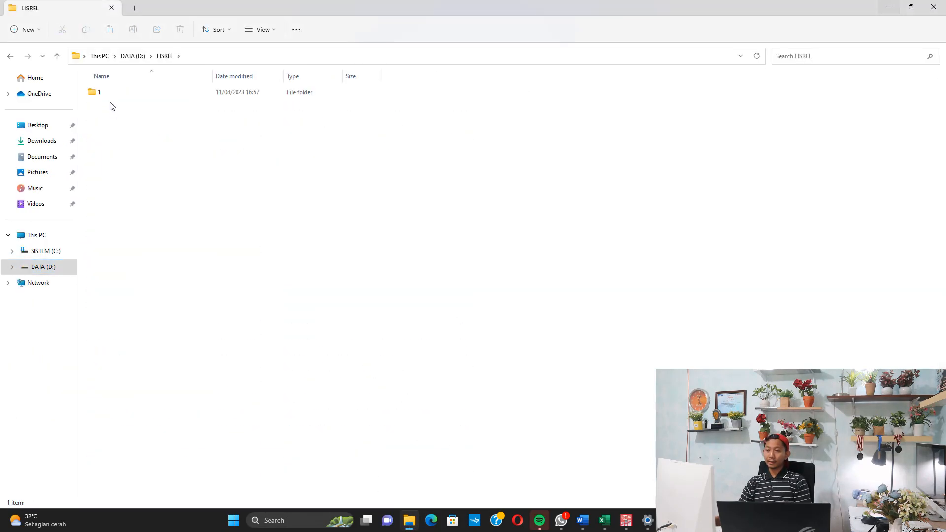
pyautogui.doubleClick(110, 94)
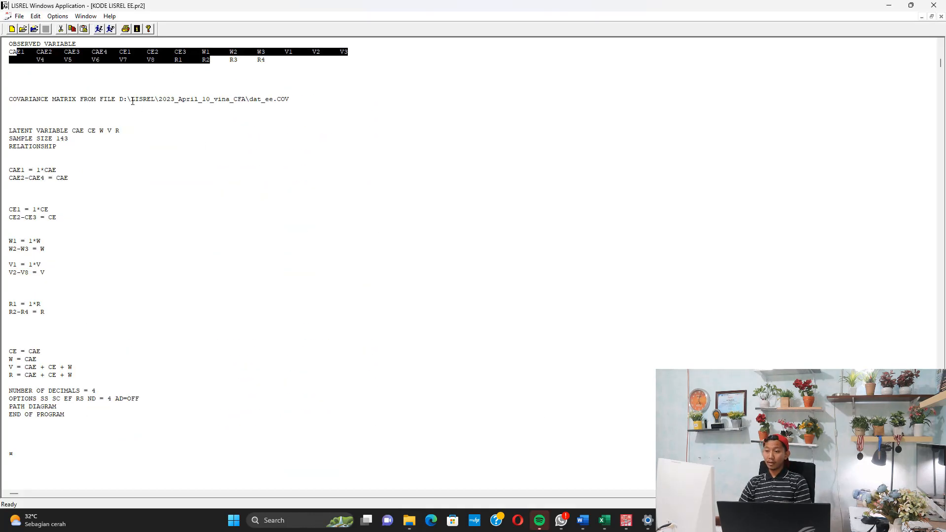
pyautogui.click(132, 100)
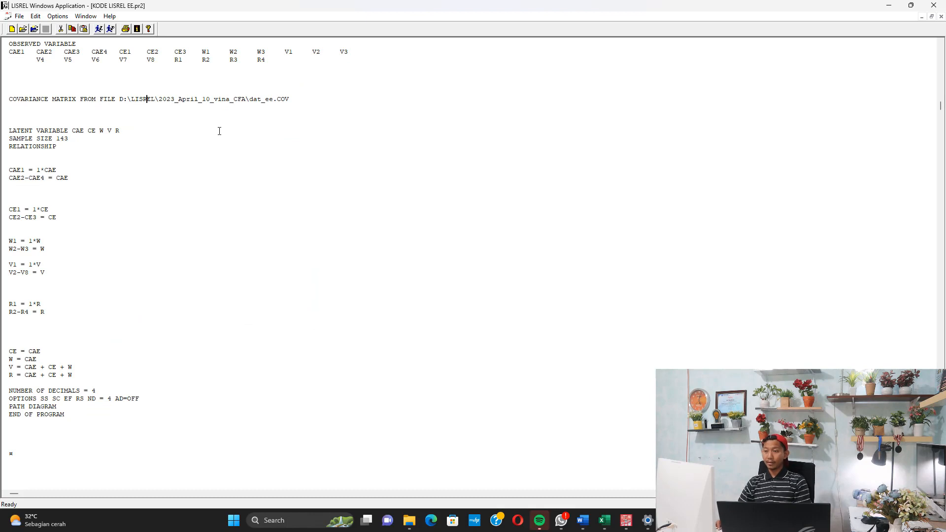
pyautogui.hotkey('shift', 'Right')
pyautogui.hotkey('shift', 'Right')
pyautogui.hotkey('shift', 'Right')
pyautogui.hotkey('shift', 'Right')
pyautogui.hotkey('shift', 'Right')
pyautogui.hotkey('shift', 'Right')
pyautogui.hotkey('shift', 'Right')
pyautogui.hotkey('shift', 'Right')
pyautogui.hotkey('shift', 'Right')
pyautogui.hotkey('shift', 'Right')
pyautogui.hotkey('shift', 'Right')
pyautogui.hotkey('shift', 'Right')
pyautogui.hotkey('shift', 'Right')
pyautogui.hotkey('shift', 'Right')
pyautogui.hotkey('shift', 'Right')
pyautogui.hotkey('shift', 'Right')
pyautogui.hotkey('shift', 'Right')
pyautogui.hotkey('shift', 'Right')
pyautogui.hotkey('shift', 'Right')
pyautogui.hotkey('shift', 'Right')
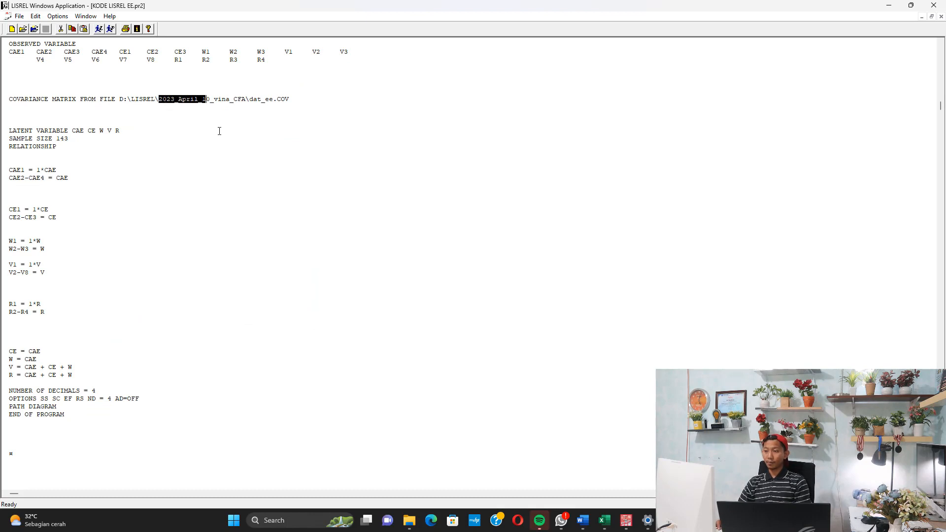
pyautogui.write('1')
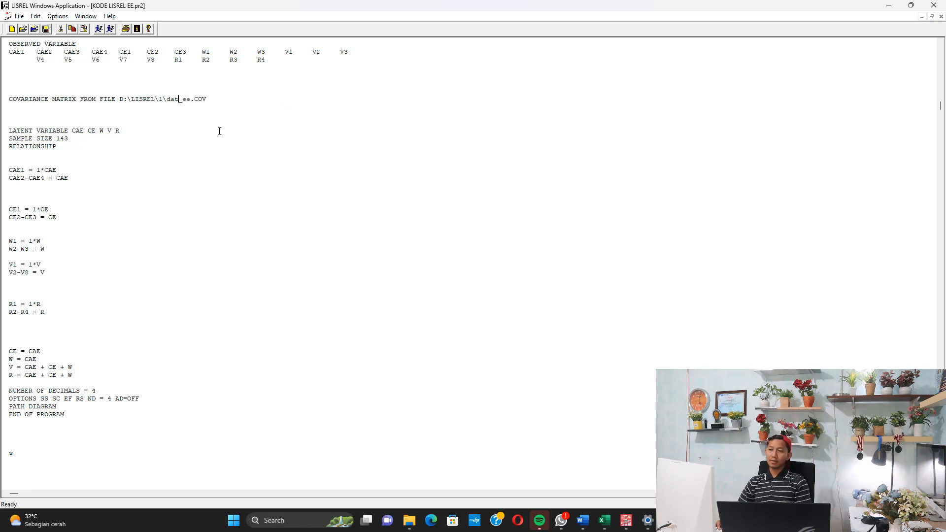
pyautogui.press('Left')
pyautogui.press('Left')
pyautogui.press('Left')
pyautogui.press('Left')
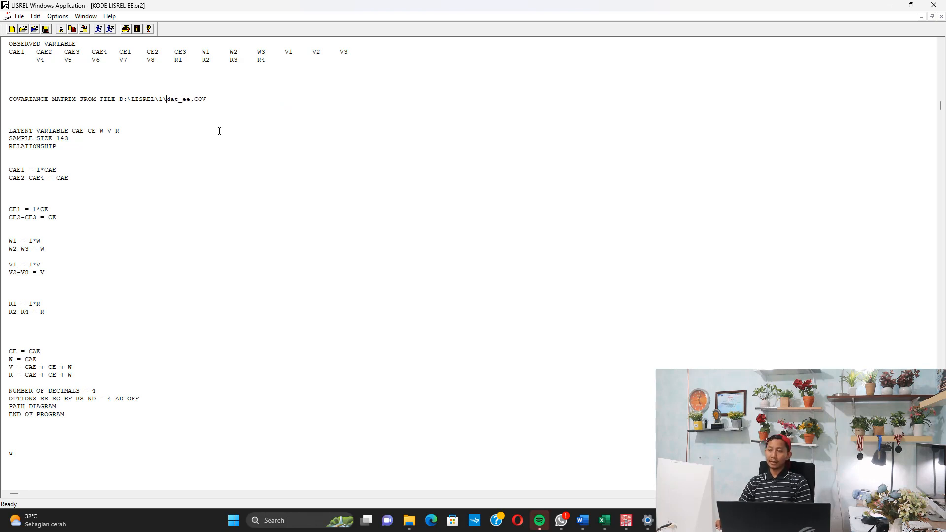
# Step: Examine the syntax's latent variable, sample size and relationship lines down to the CAE1 equation
pyautogui.press('Down')
pyautogui.press('Down')
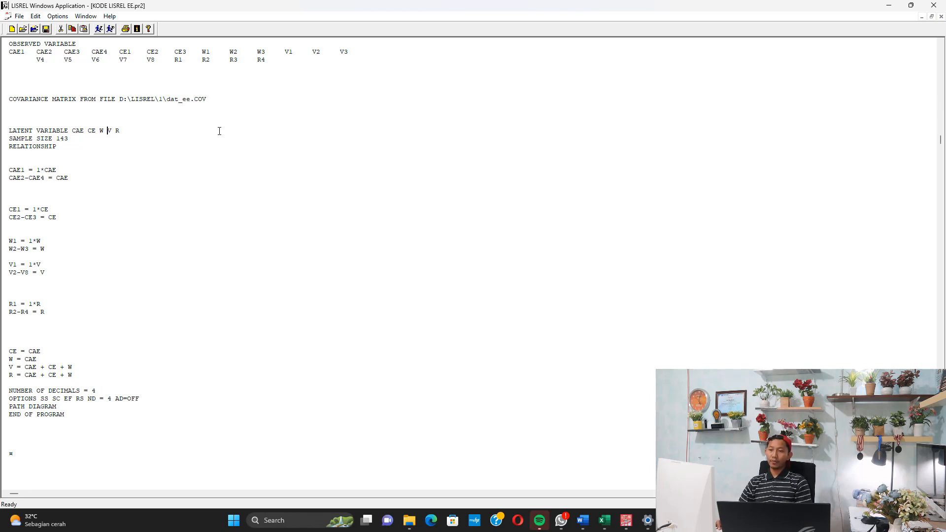
pyautogui.press('Up')
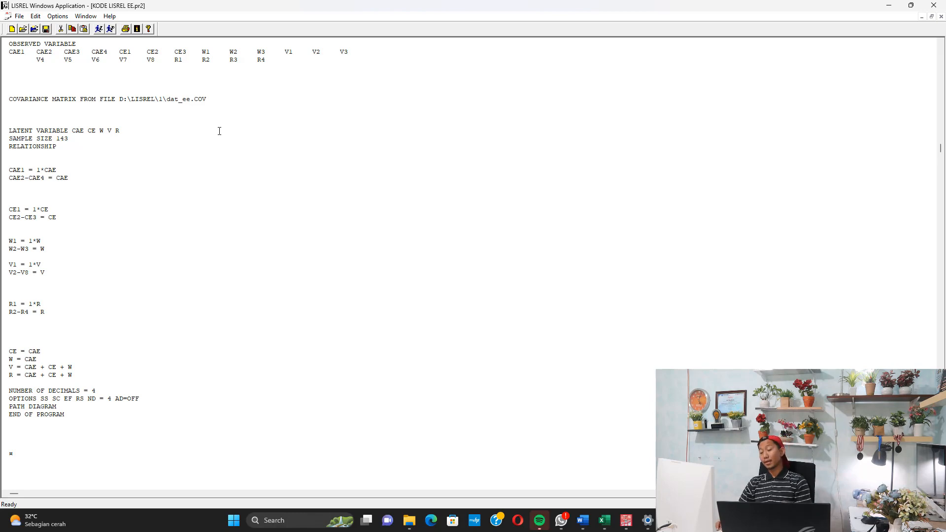
pyautogui.press('Down')
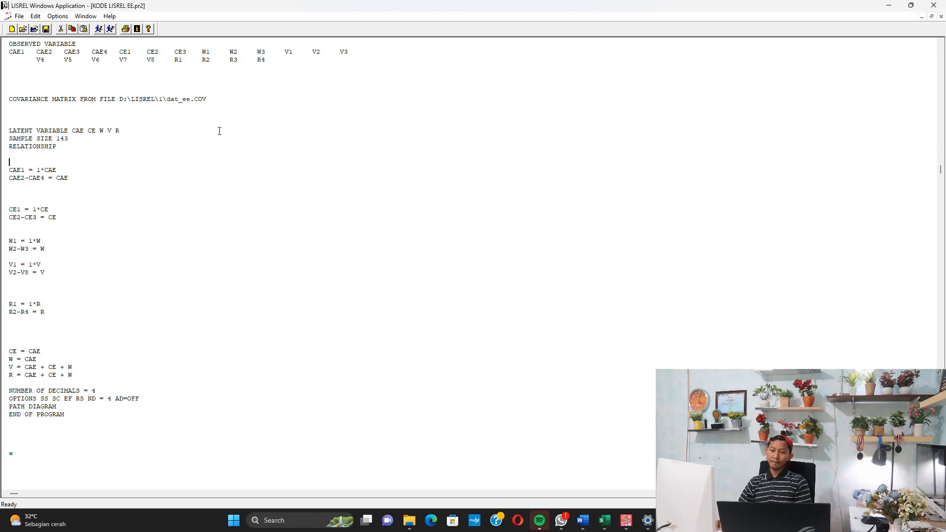
pyautogui.press('Down')
pyautogui.press('Up')
pyautogui.press('Home')
pyautogui.press('Up')
pyautogui.press('Down')
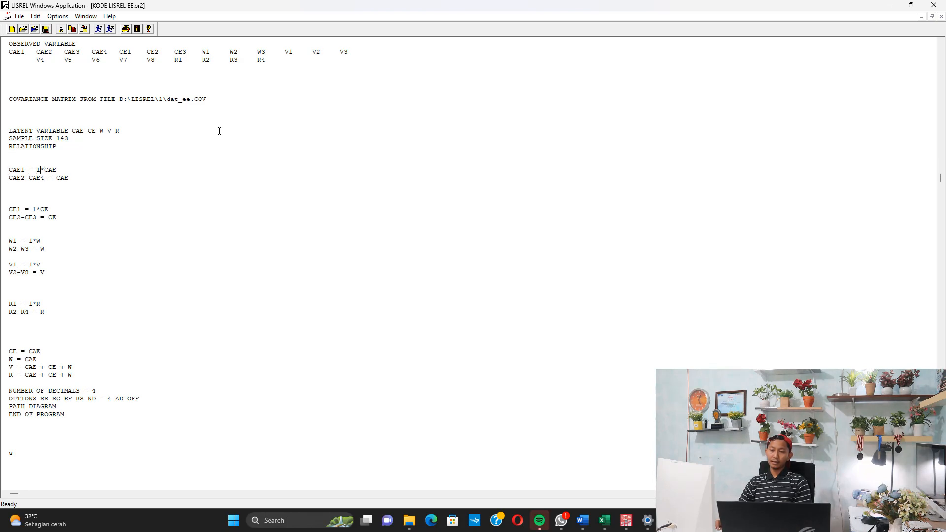
# Step: Highlight the fixed loading term in the CAE1 equation and move on through the measurement equations below it
pyautogui.hotkey('shift', 'Right')
pyautogui.hotkey('shift', 'Right')
pyautogui.hotkey('shift', 'Right')
pyautogui.press('Left')
pyautogui.press('Left')
pyautogui.hotkey('shift', 'Right')
pyautogui.hotkey('shift', 'Right')
pyautogui.hotkey('shift', 'Right')
pyautogui.press('Left')
pyautogui.press('Down')
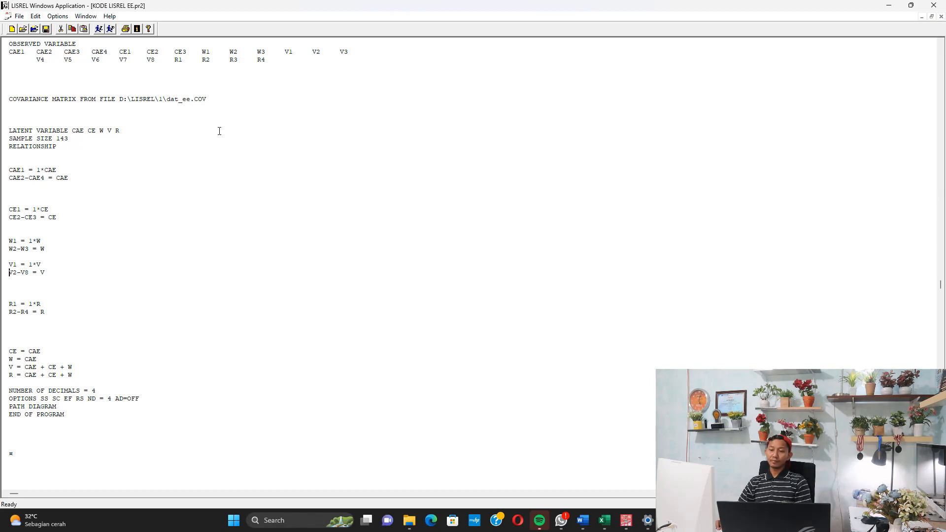
# Step: Highlight the W, V and R indicator equations one pair after another to review the measurement model
pyautogui.press('Up')
pyautogui.hotkey('shift', 'Down')
pyautogui.hotkey('shift', 'Down')
pyautogui.press('Down')
pyautogui.hotkey('shift', 'Down')
pyautogui.hotkey('shift', 'Down')
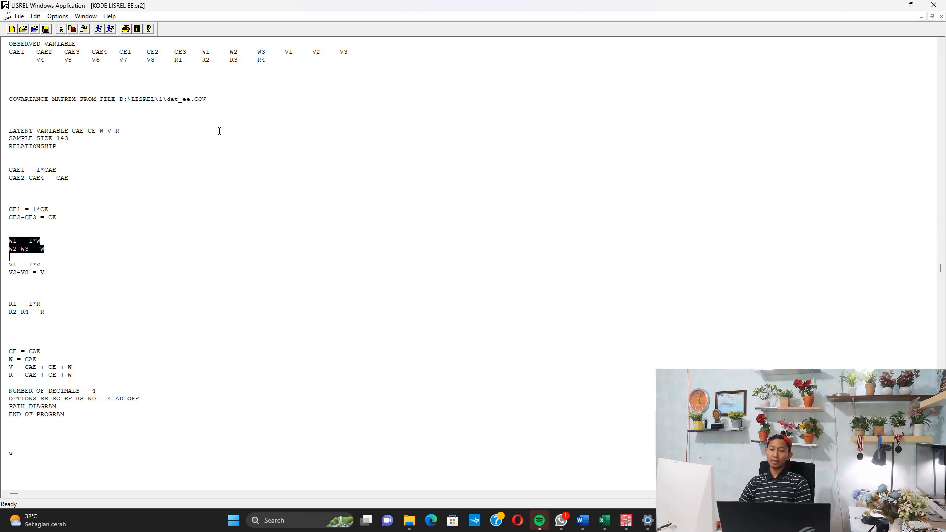
pyautogui.press('Down')
pyautogui.hotkey('shift', 'Down')
pyautogui.hotkey('shift', 'Down')
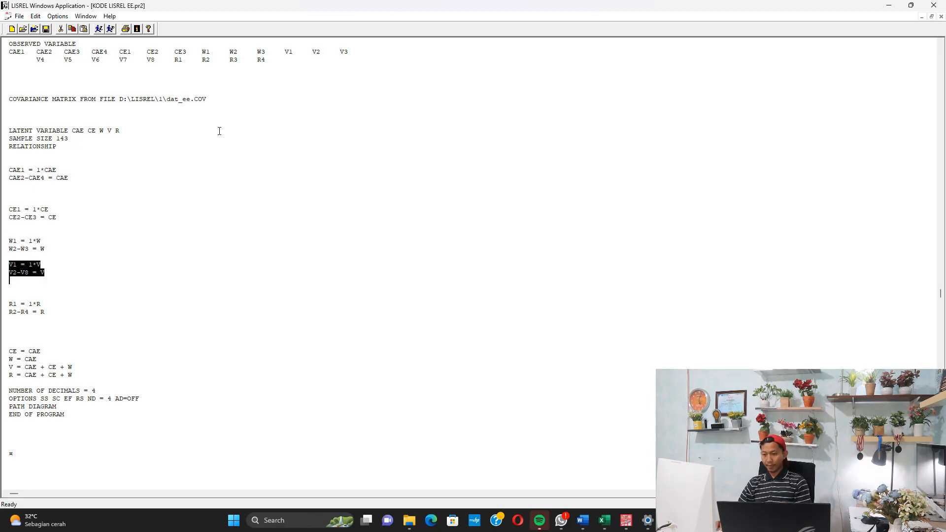
pyautogui.press('Down')
pyautogui.hotkey('shift', 'Down')
pyautogui.hotkey('shift', 'Down')
pyautogui.hotkey('shift', 'Down')
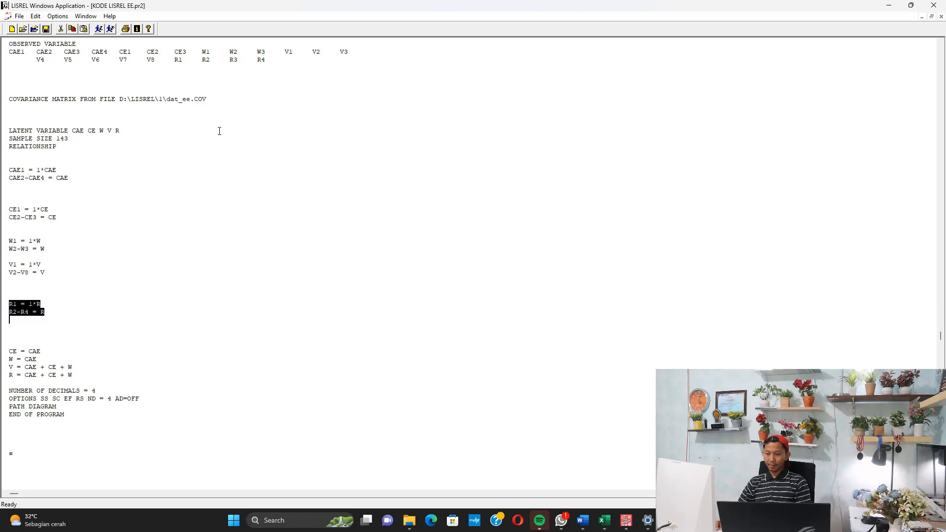
# Step: Delete the four structural equations for CE, W, V and R from the syntax and save the file
pyautogui.press('Down')
pyautogui.hotkey('shift', 'Up')
pyautogui.hotkey('shift', 'Up')
pyautogui.hotkey('shift', 'Up')
pyautogui.hotkey('shift', 'Up')
pyautogui.hotkey('shift', 'Up')
pyautogui.hotkey('shift', 'Up')
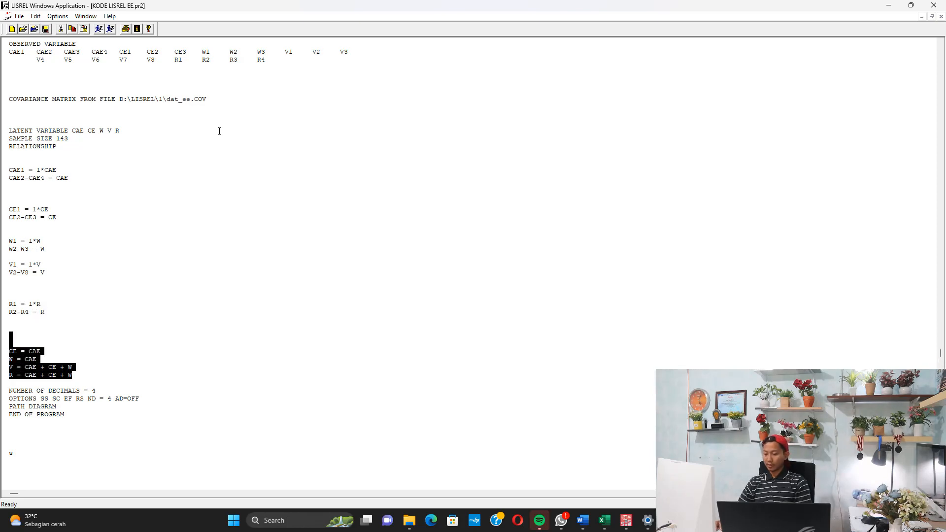
pyautogui.press('Delete')
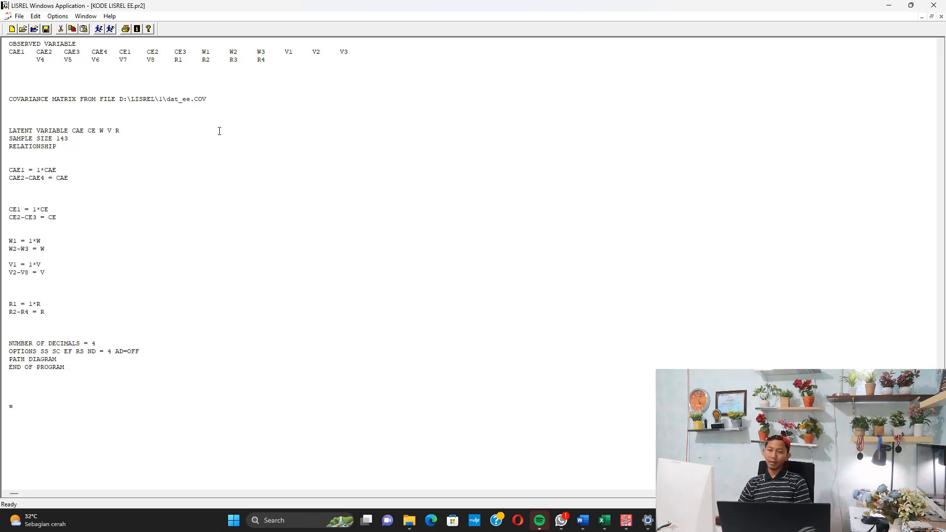
pyautogui.click(46, 28)
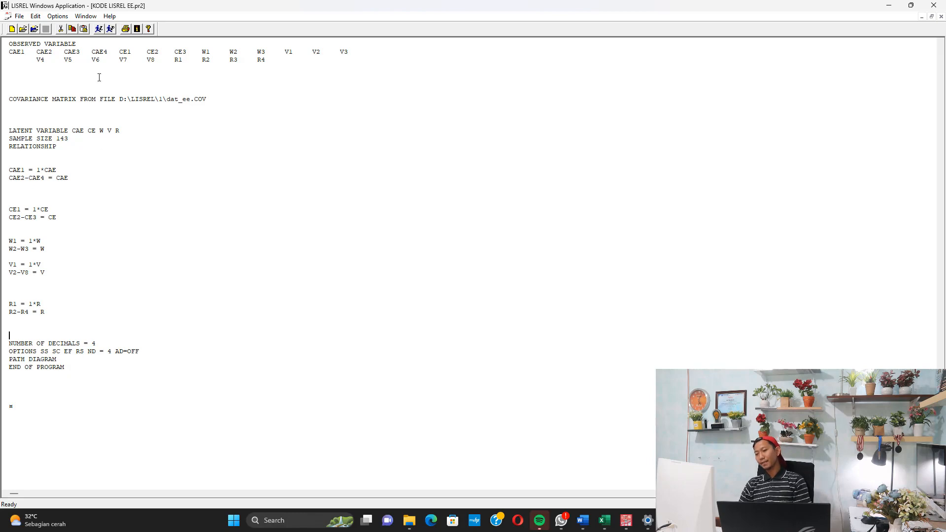
# Step: Run the CFA syntax and show the path diagram's Standardized Solution
pyautogui.click(100, 29)
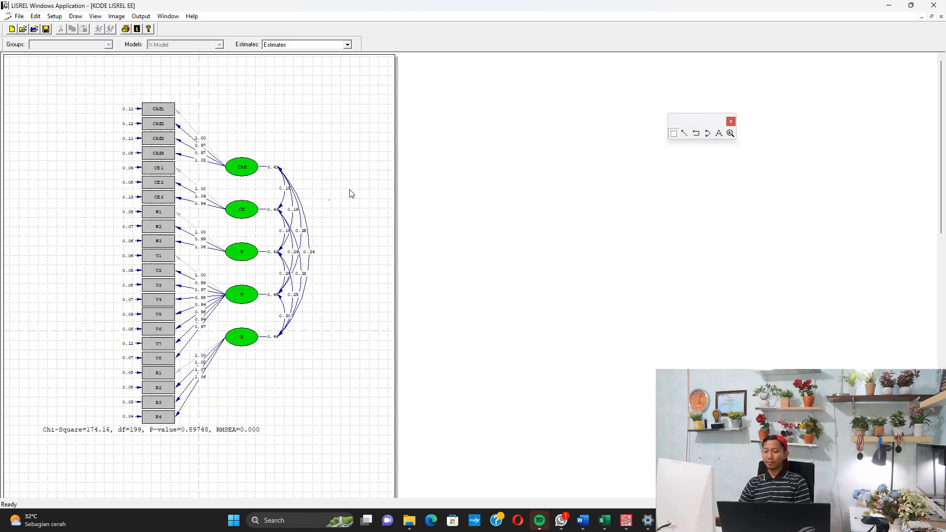
pyautogui.click(329, 46)
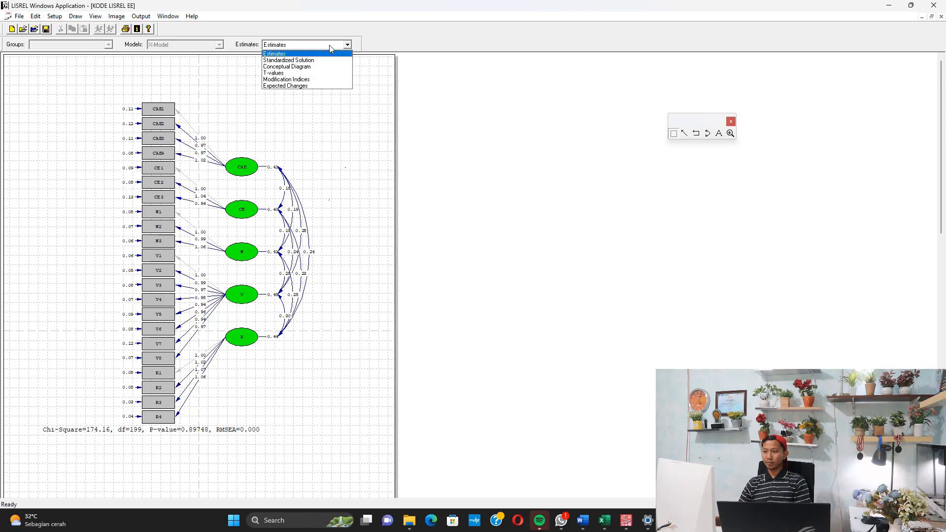
pyautogui.click(313, 60)
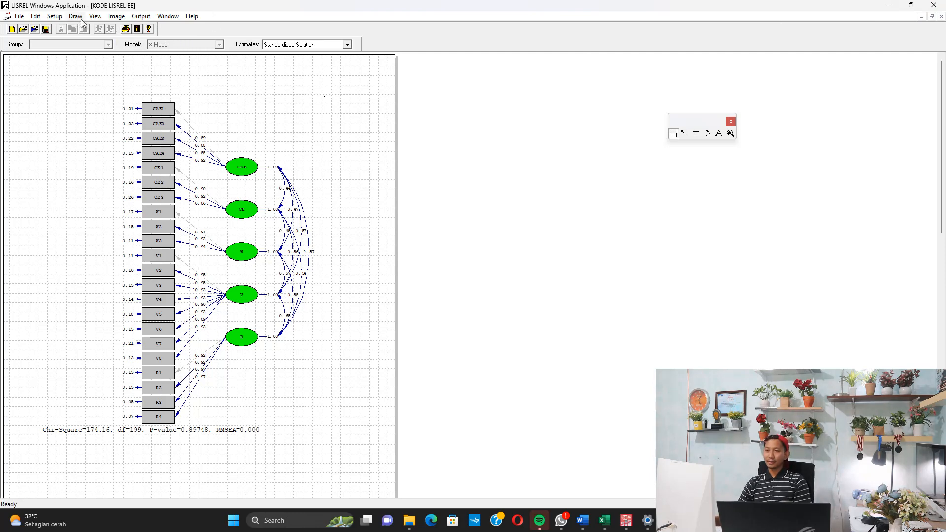
# Step: Set the number of decimals in the printed LISREL output to 4
pyautogui.click(140, 16)
pyautogui.moveTo(168, 38)
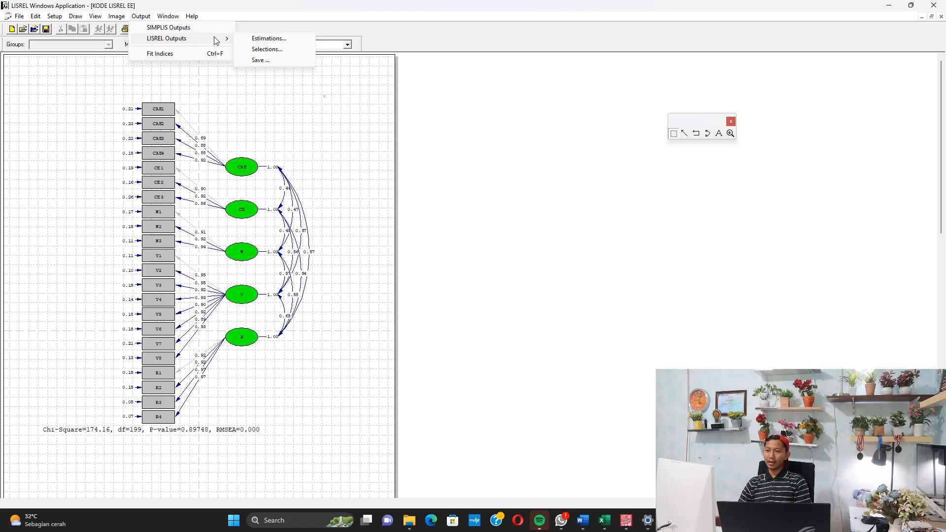
pyautogui.click(278, 50)
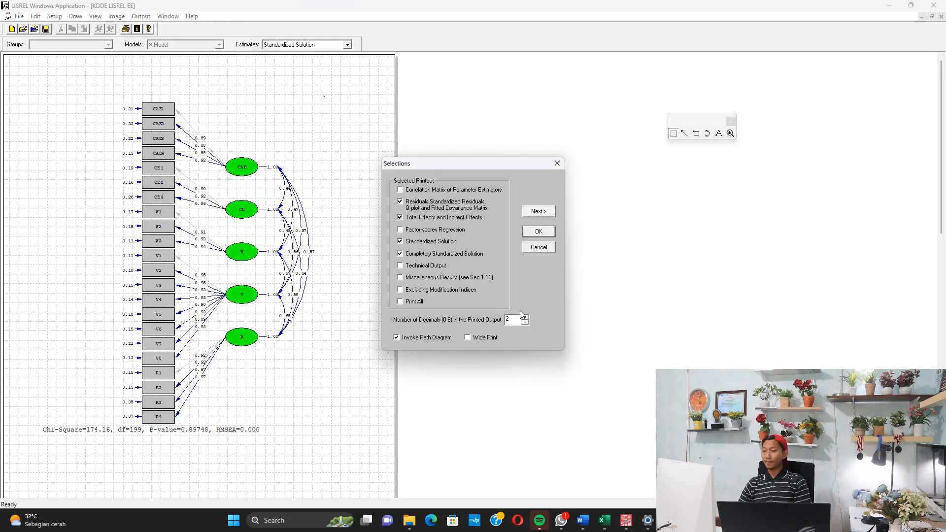
pyautogui.click(538, 232)
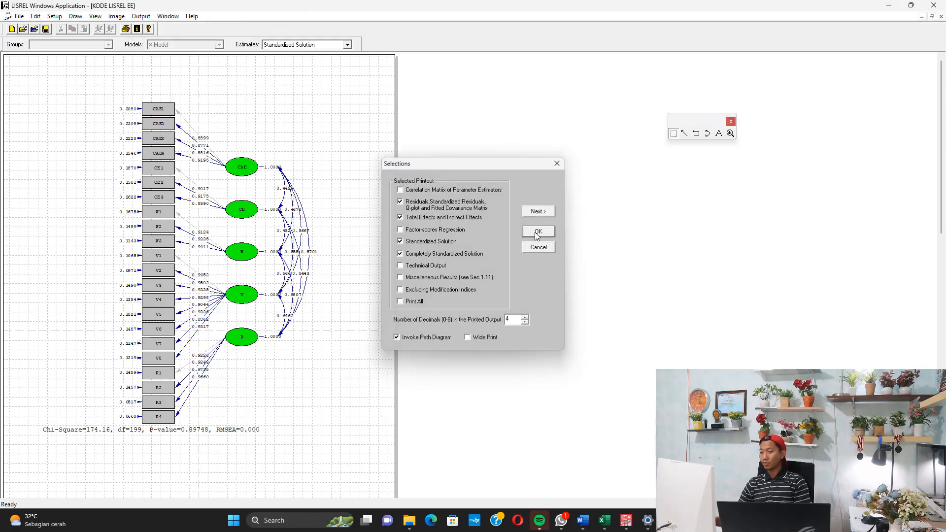
# Step: Enlarge the path diagram to make its standardized loadings readable
pyautogui.click(730, 133)
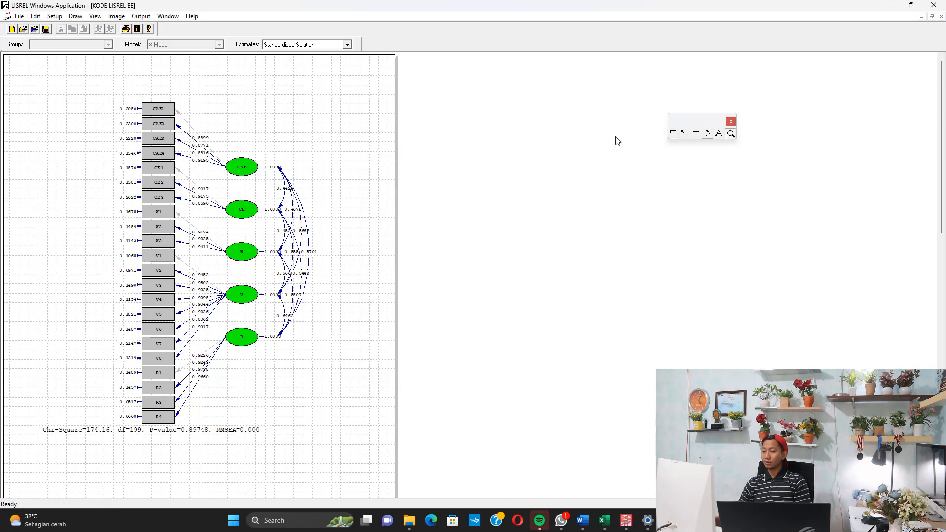
pyautogui.click(351, 150)
pyautogui.click(360, 152)
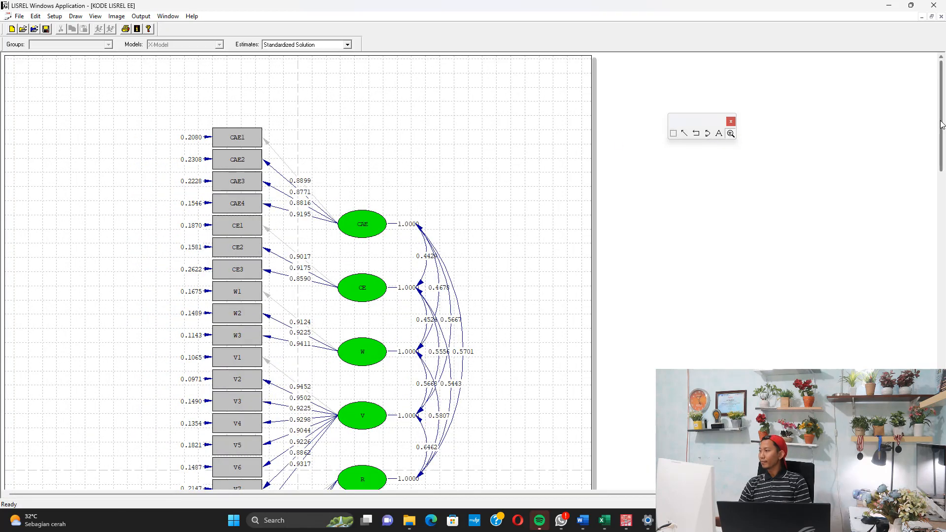
pyautogui.scroll(-3, 451, 264)
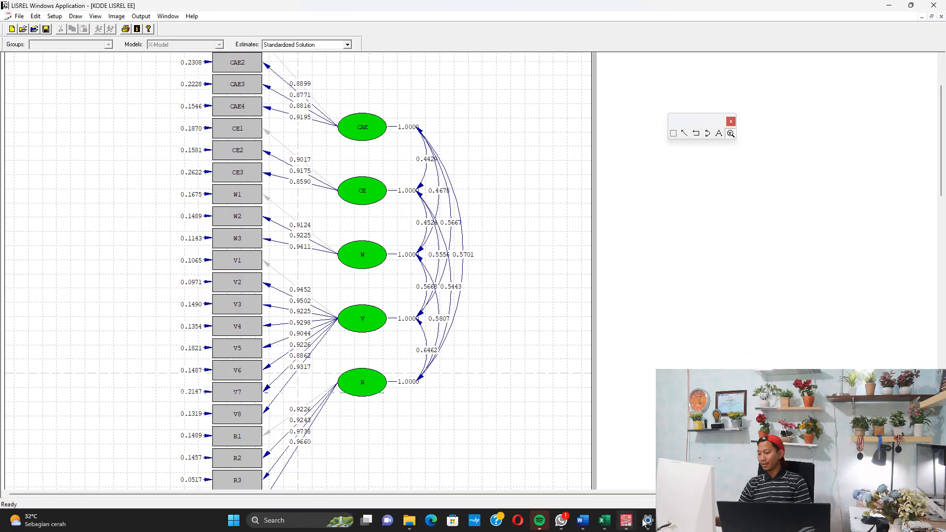
# Step: Highlight Standardized Loading Factor (SLF) in the Variabel Laten notes, then return to LISREL and reselect the diagram's Standardized Solution
pyautogui.click(669, 521)
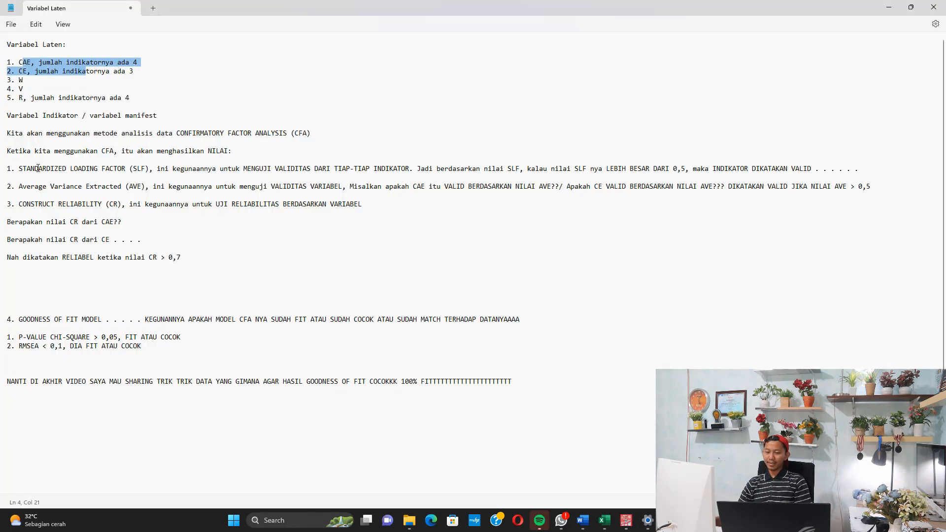
pyautogui.moveTo(38, 168); pyautogui.dragTo(154, 172)
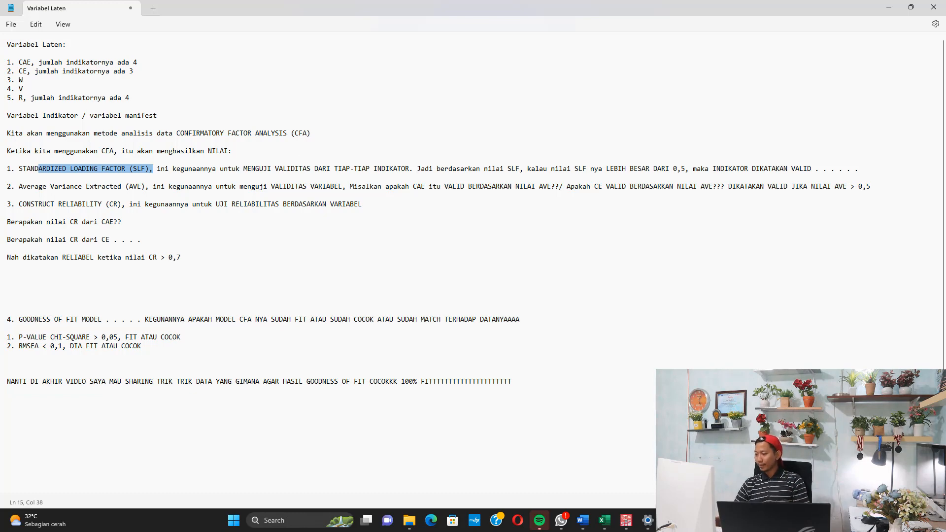
pyautogui.hotkey('alt', 'Tab')
pyautogui.click(318, 45)
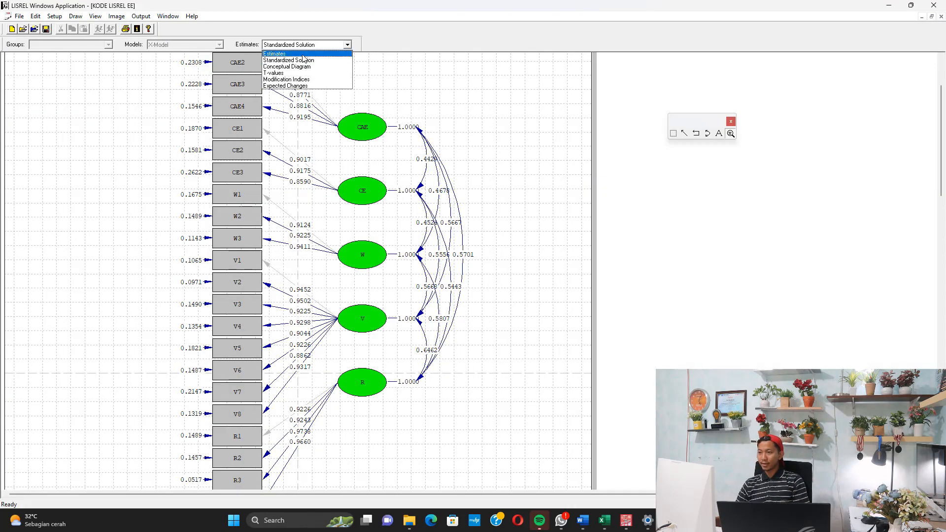
pyautogui.click(301, 60)
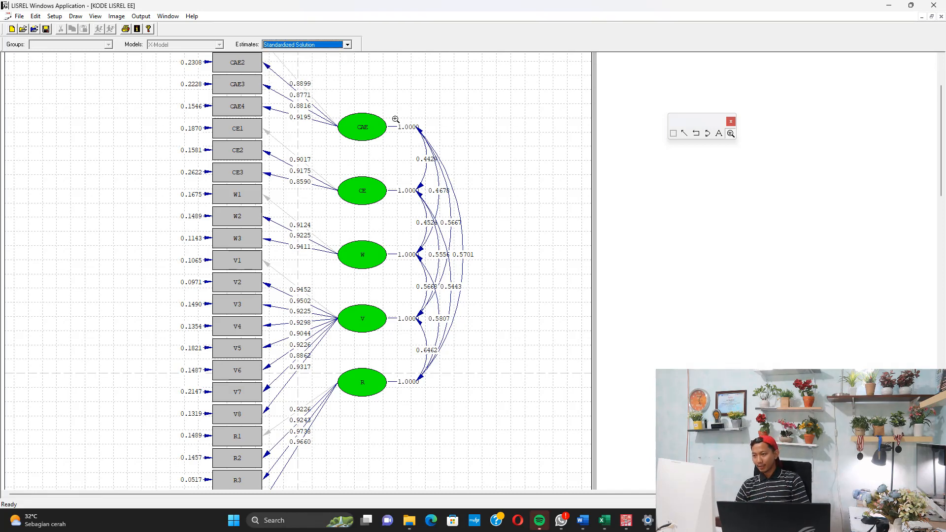
# Step: Examine the standardized loadings of all indicators from CAE1 to R4 and the fit statistics below the diagram
pyautogui.moveTo(942, 100); pyautogui.dragTo(941, 90)
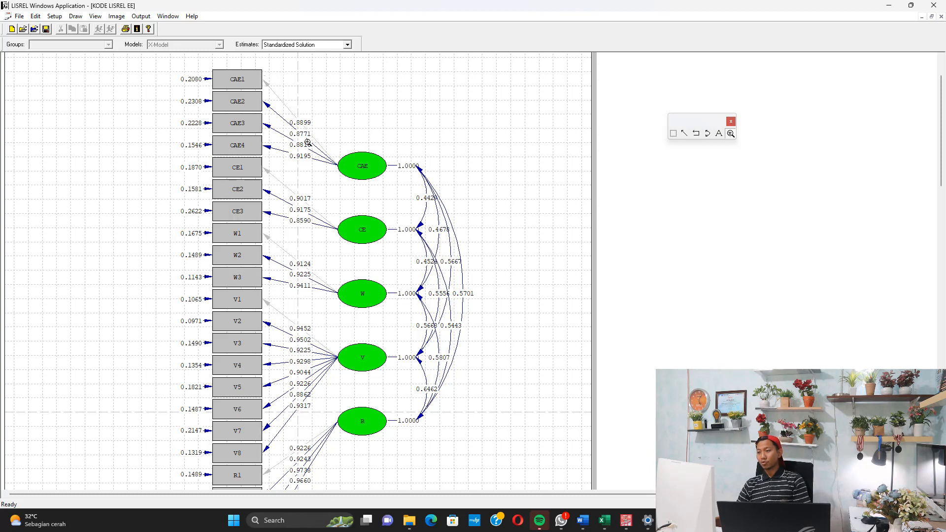
pyautogui.scroll(-3, 338, 206)
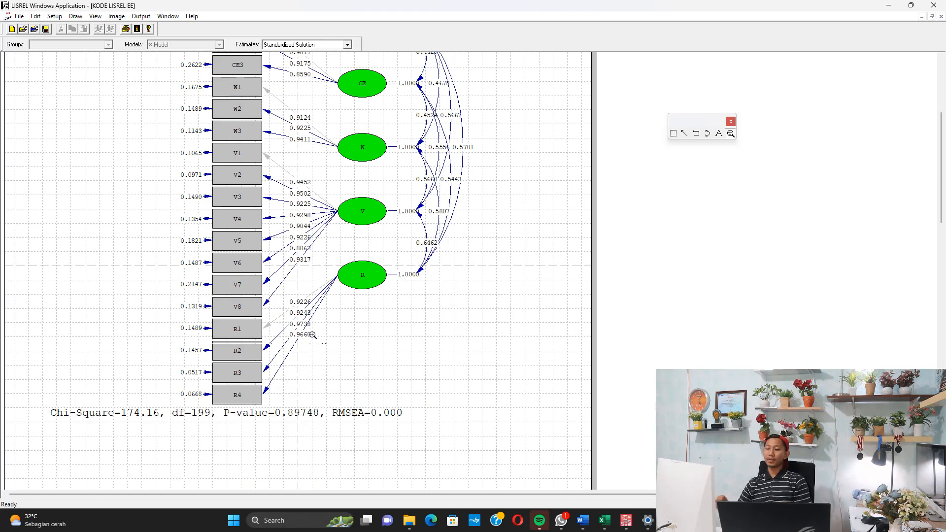
pyautogui.scroll(4, 312, 334)
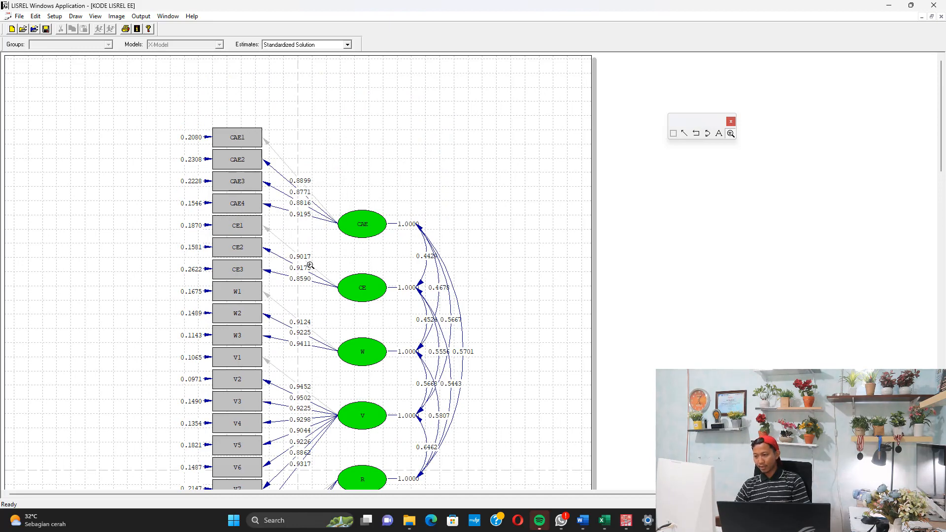
pyautogui.scroll(-2, 311, 269)
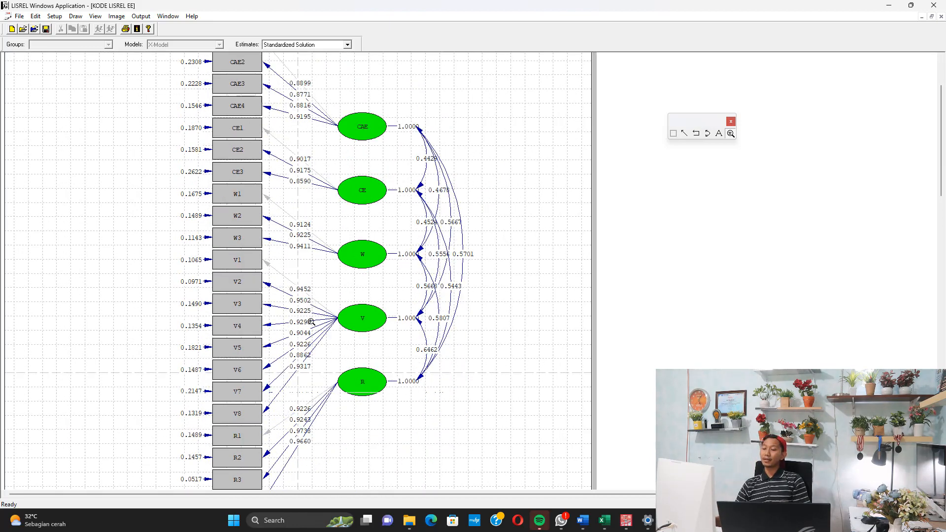
pyautogui.scroll(-2, 311, 322)
pyautogui.scroll(4, 310, 323)
pyautogui.scroll(-4, 307, 247)
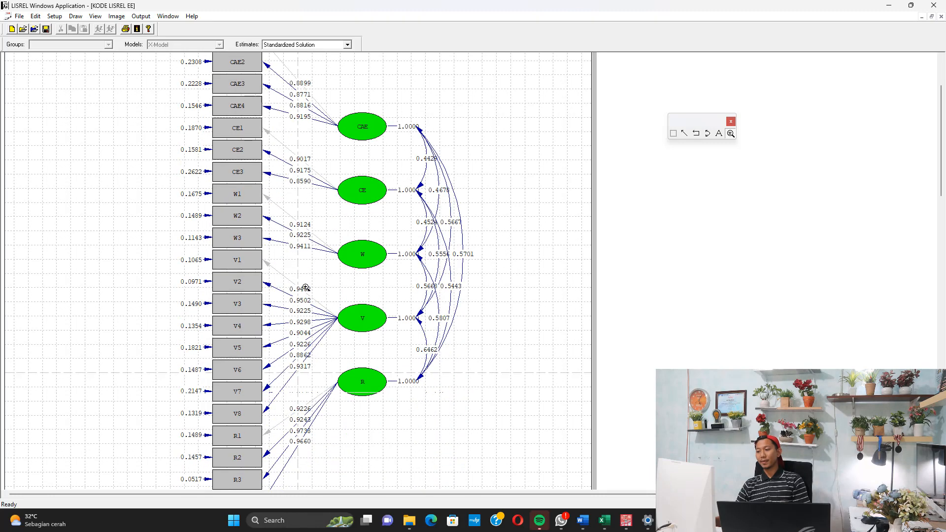
# Step: Close the path diagram and find the Completely Standardized Solution in the KODE LISREL EE.OUT output
pyautogui.click(941, 16)
pyautogui.click(474, 278)
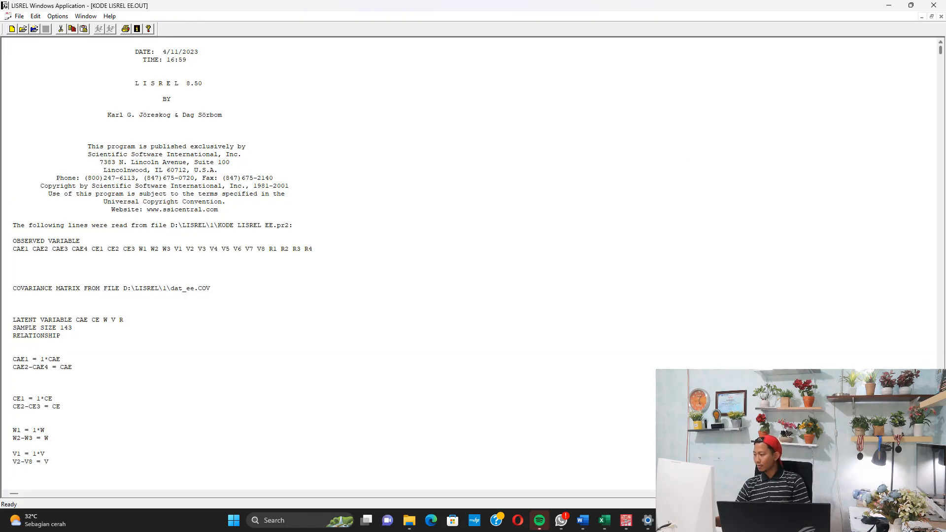
pyautogui.moveTo(940, 51); pyautogui.dragTo(944, 323)
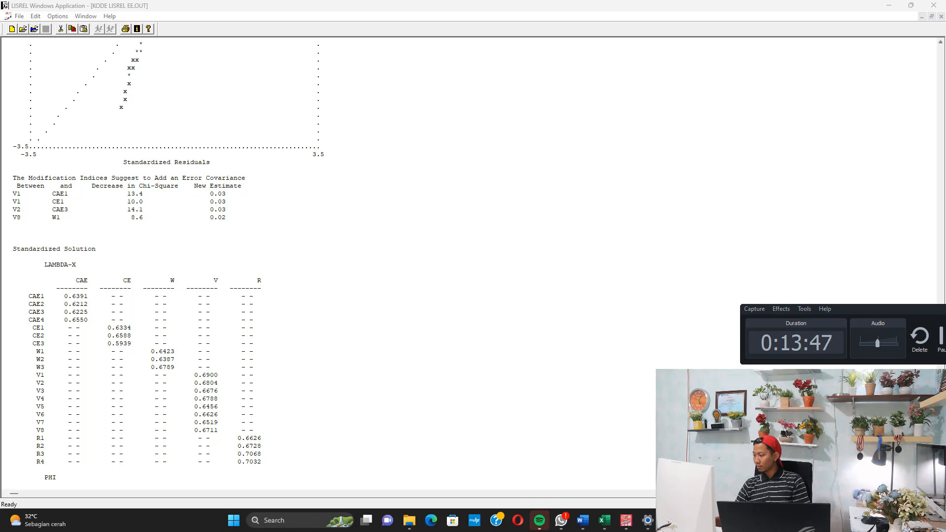
pyautogui.scroll(-6, 473, 266)
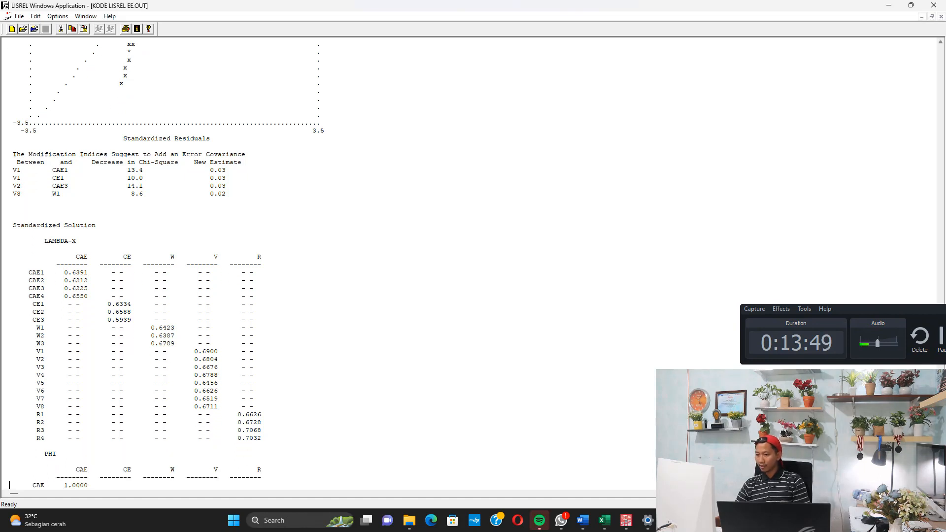
pyautogui.press('Down')
pyautogui.press('Down')
pyautogui.press('Down')
pyautogui.press('Down')
pyautogui.press('Down')
pyautogui.press('Down')
pyautogui.press('Down')
pyautogui.press('Down')
pyautogui.press('Down')
pyautogui.press('Down')
pyautogui.press('Down')
pyautogui.press('Down')
pyautogui.press('Down')
pyautogui.press('Down')
pyautogui.press('Down')
pyautogui.press('Down')
pyautogui.press('Down')
pyautogui.press('Down')
pyautogui.press('Down')
pyautogui.press('Down')
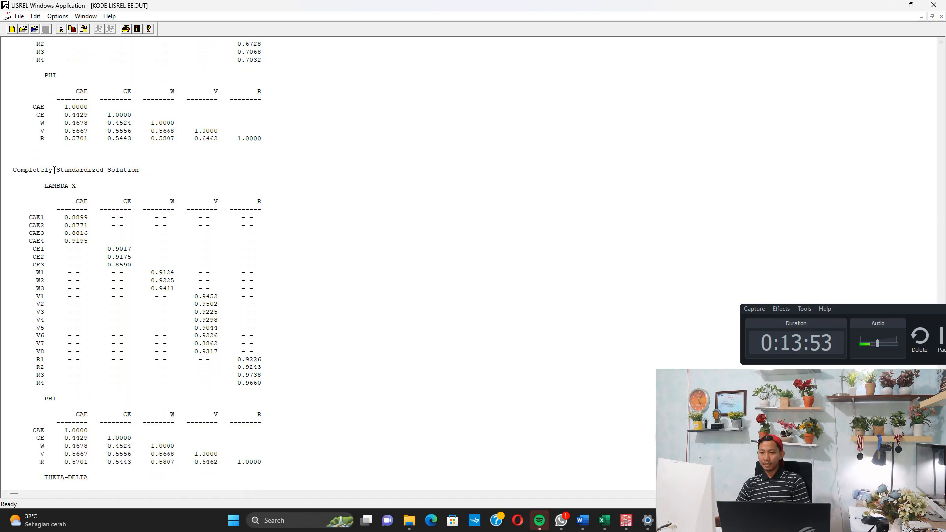
# Step: Highlight the Completely Standardized Solution heading and the LAMBDA-X loadings of CAE1, CAE2 and R4
pyautogui.moveTo(39, 171); pyautogui.dragTo(135, 173)
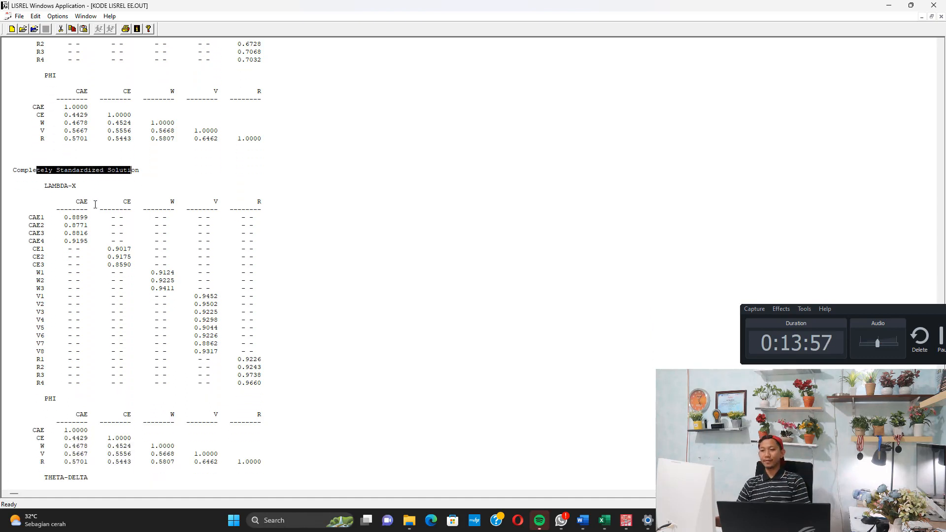
pyautogui.moveTo(64, 217); pyautogui.dragTo(84, 218)
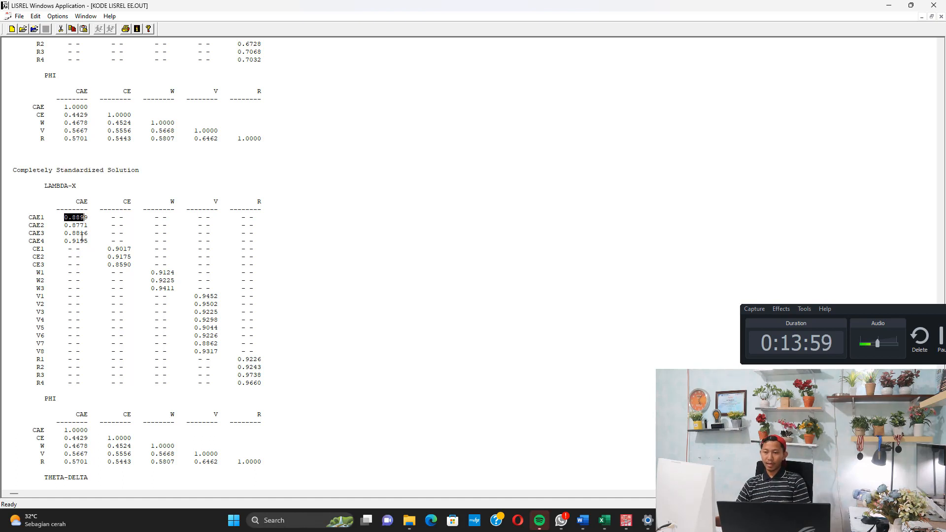
pyautogui.click(81, 234)
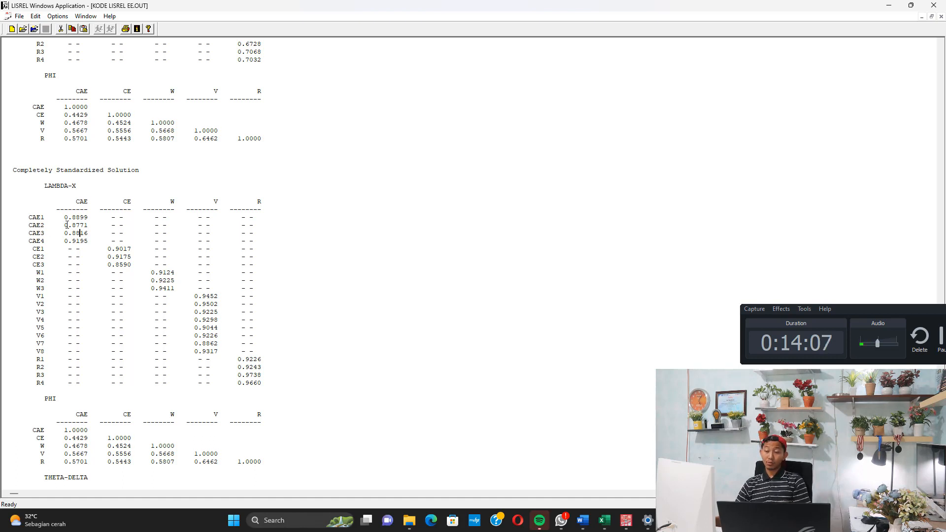
pyautogui.moveTo(66, 225); pyautogui.dragTo(79, 225)
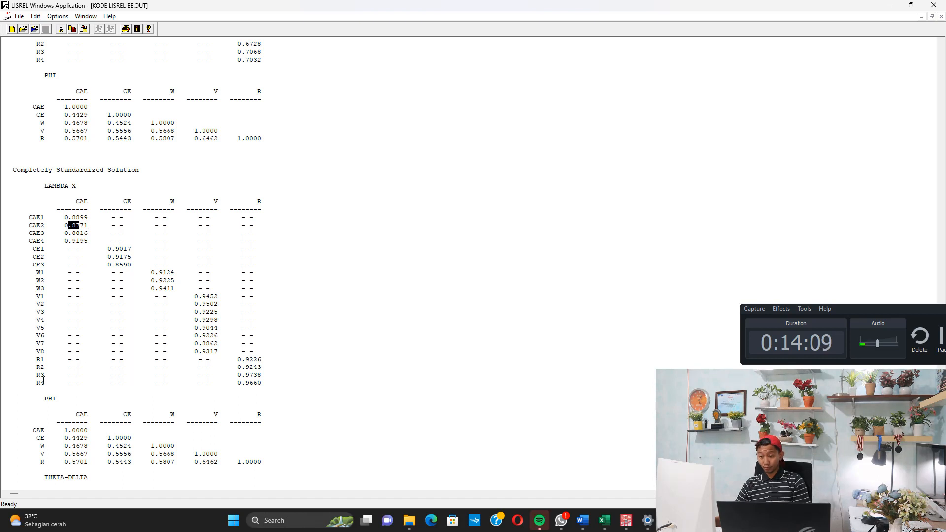
pyautogui.moveTo(37, 382); pyautogui.dragTo(41, 383)
pyautogui.moveTo(241, 383); pyautogui.dragTo(264, 382)
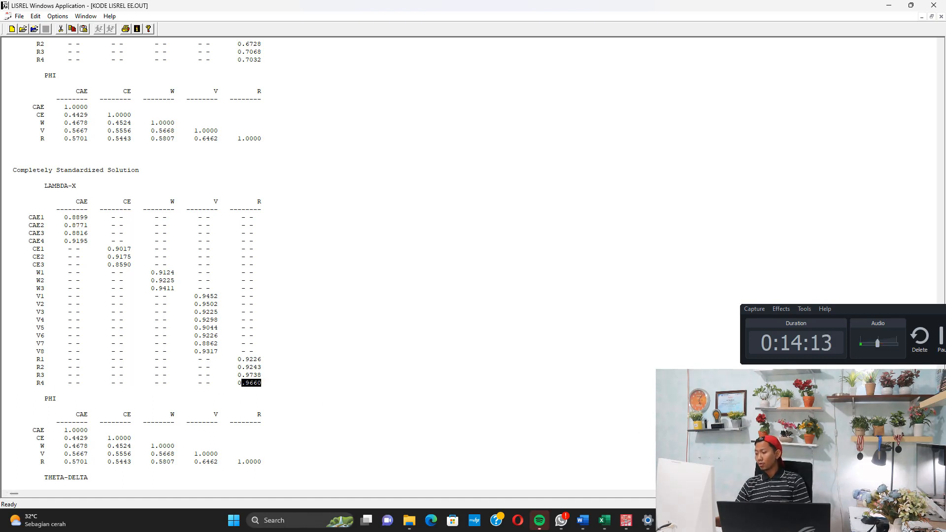
# Step: Switch to the EE Lisrel workbook in Excel and open its Perhitungan sheet
pyautogui.click(604, 520)
pyautogui.click(170, 490)
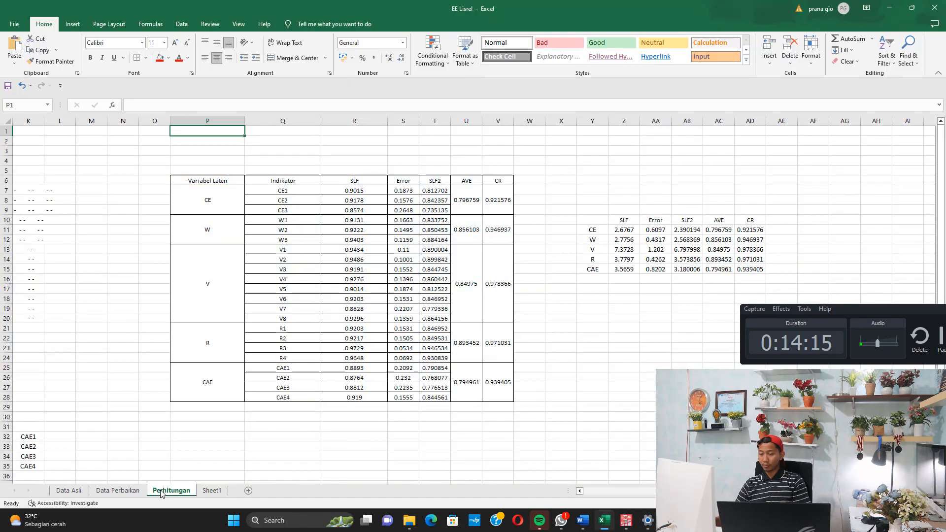
# Step: Compare the R4 loading in the Perhitungan sheet with its LAMBDA-X loading in the LISREL output, ending in LISREL
pyautogui.click(339, 355)
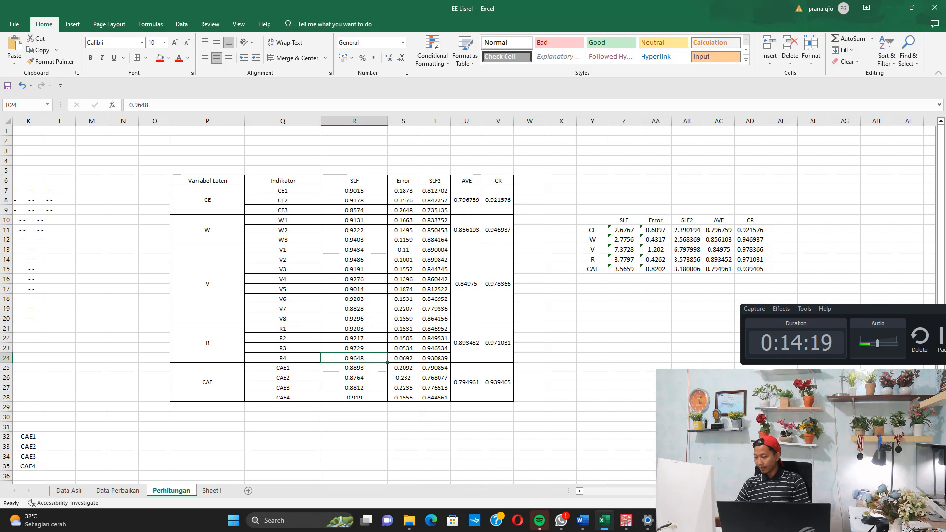
pyautogui.hotkey('alt', 'Tab')
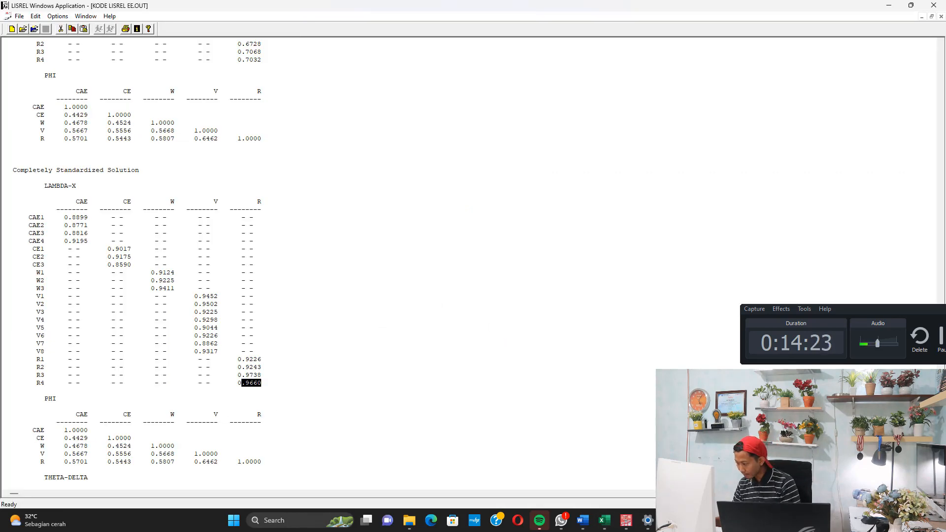
pyautogui.hotkey('alt', 'Tab')
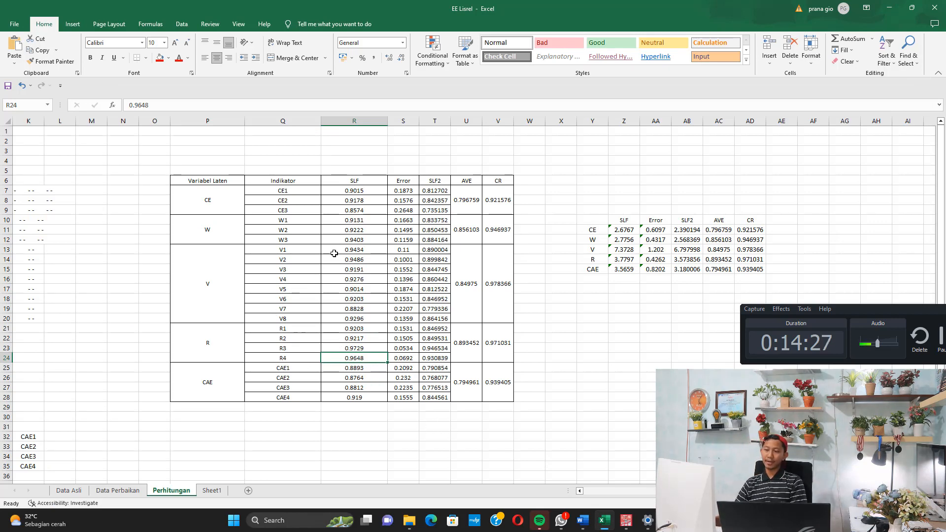
pyautogui.scroll(-3, 365, 244)
pyautogui.scroll(3, 362, 241)
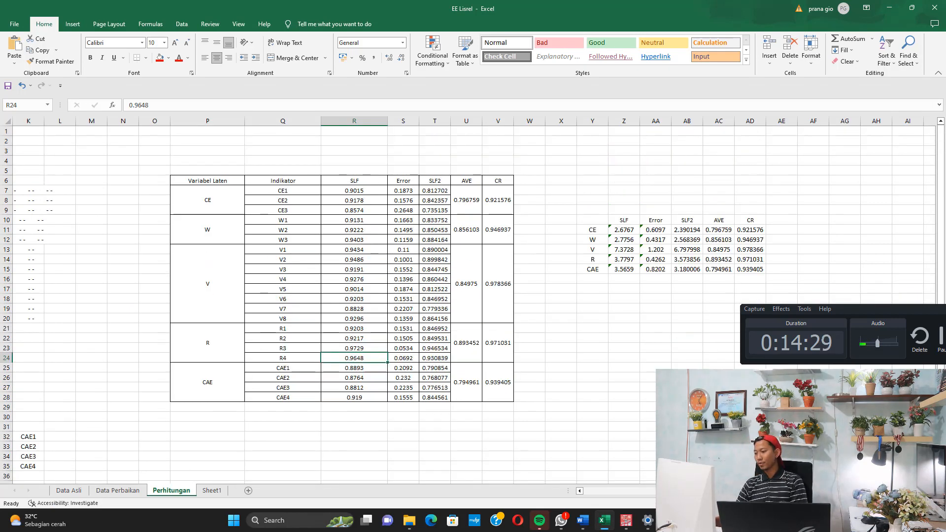
pyautogui.hotkey('alt', 'Tab')
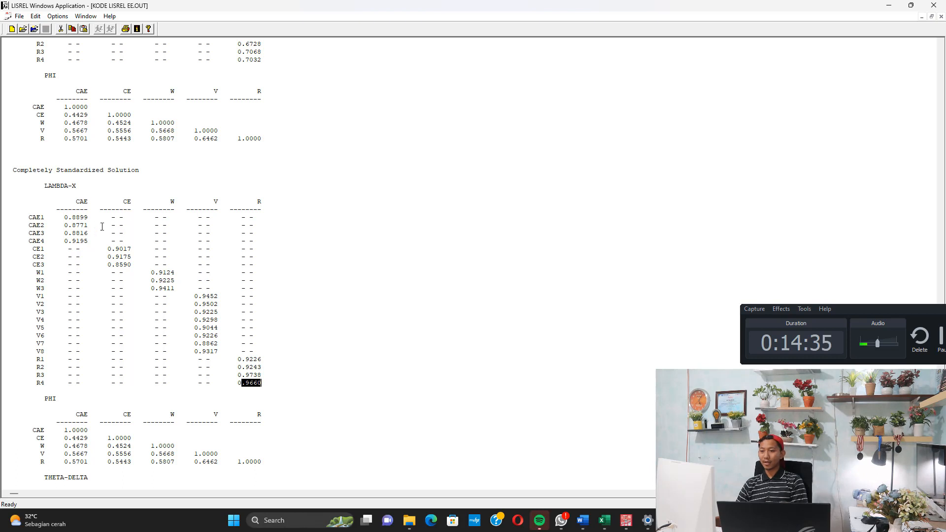
# Step: Close the output, add the relationships CE = CAE, W = CAE, V = CAE + CE + W and R = CAE + CE + W, and save the syntax
pyautogui.click(941, 17)
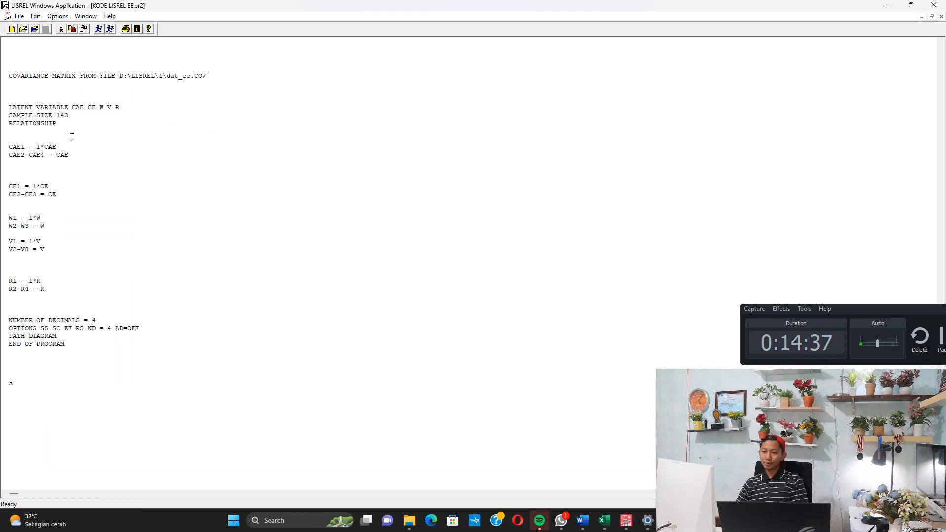
pyautogui.write('CE = CAE W = CAE V = CAE + CE + W R = CAE + CE + W')
pyautogui.scroll(1, 105, 302)
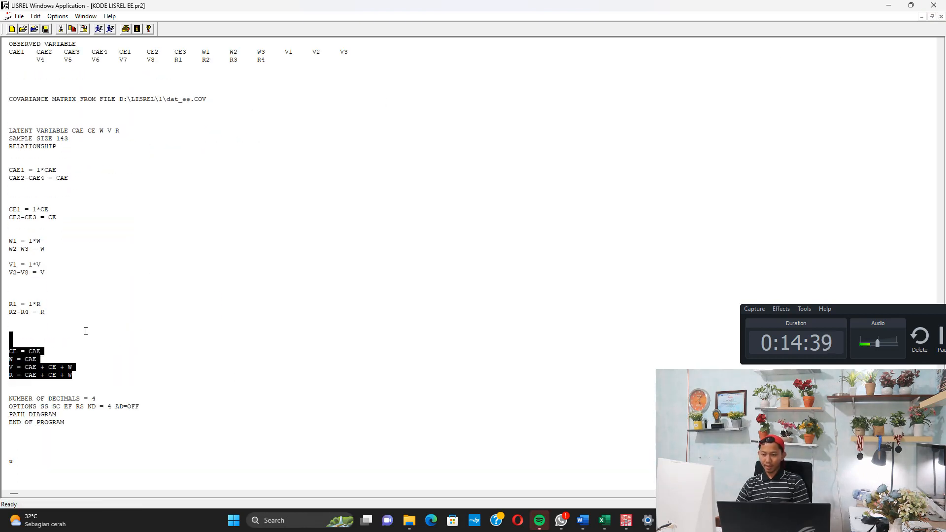
pyautogui.click(70, 329)
pyautogui.hotkey('ctrl', 's')
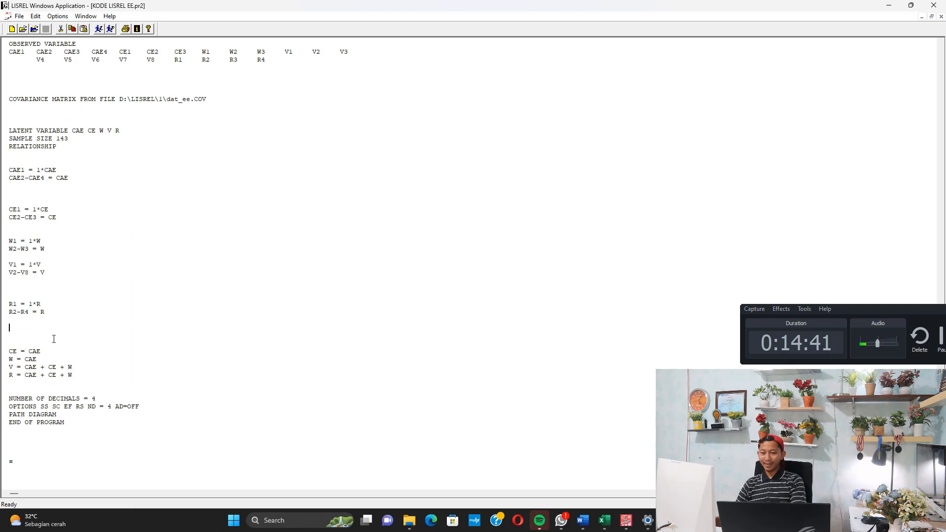
# Step: Highlight the four structural equations and the predictors of V and R in the syntax
pyautogui.moveTo(3, 351); pyautogui.dragTo(5, 377)
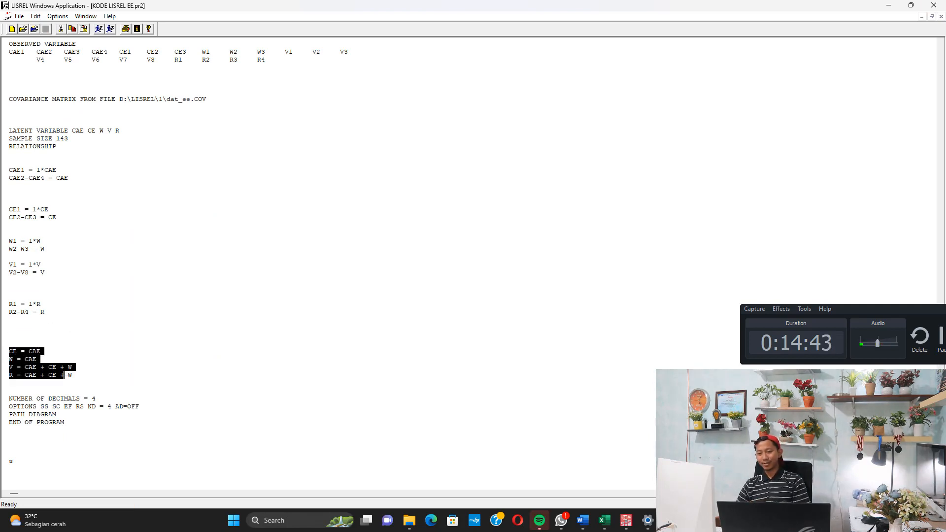
pyautogui.click(47, 367)
pyautogui.moveTo(42, 352); pyautogui.dragTo(60, 367)
pyautogui.click(44, 359)
pyautogui.click(13, 351)
pyautogui.click(38, 366)
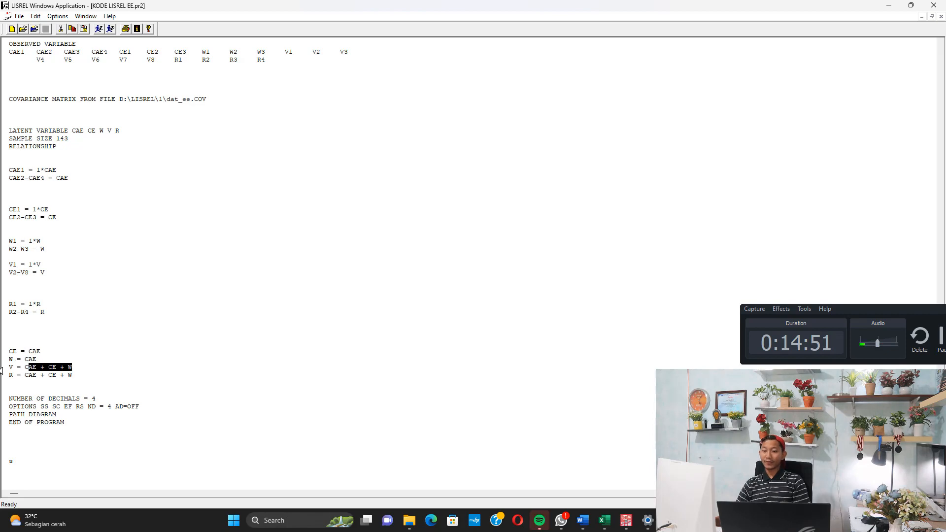
pyautogui.moveTo(25, 375); pyautogui.dragTo(72, 375)
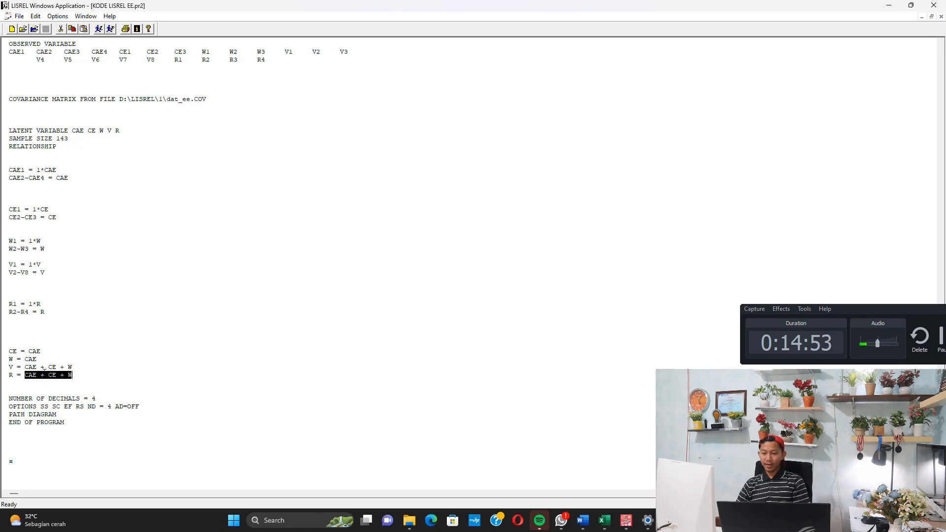
# Step: Run the structural model and close its path diagram without saving the changes
pyautogui.click(100, 31)
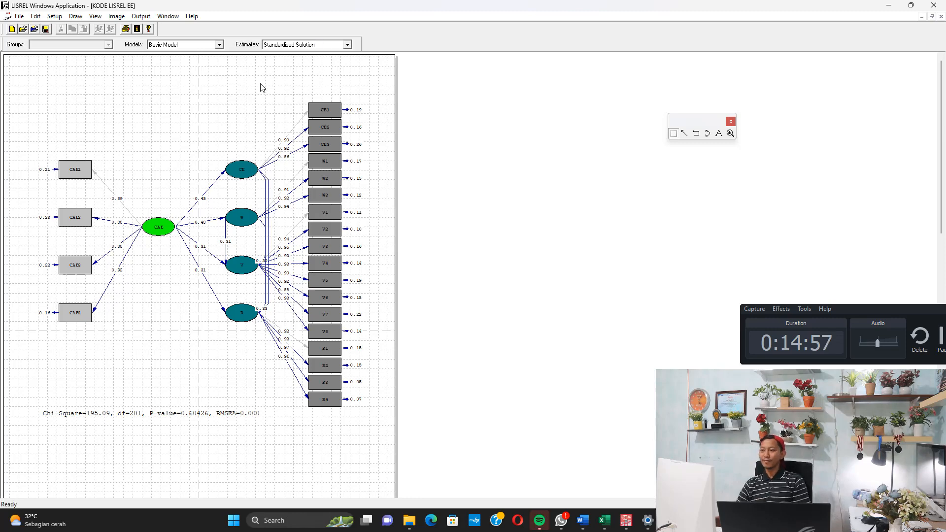
pyautogui.click(942, 17)
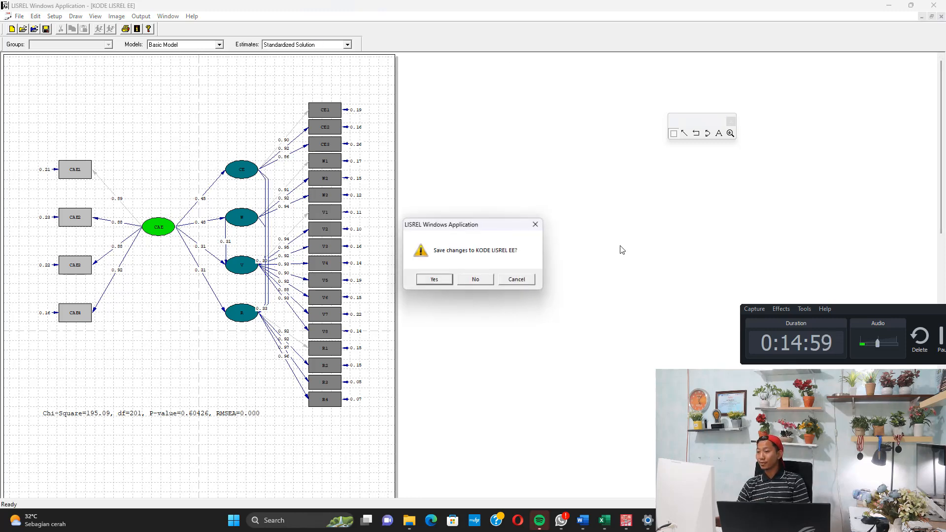
pyautogui.click(473, 277)
# Step: Look through the KODE LISREL EE.OUT output from the covariance matrices to the Completely Standardized Total Effects of ETA on Y
pyautogui.press('pagedown')
pyautogui.press('pagedown')
pyautogui.press('pagedown')
pyautogui.press('pagedown')
pyautogui.press('pagedown')
pyautogui.press('pagedown')
pyautogui.press('pagedown')
pyautogui.press('pagedown')
pyautogui.press('pagedown')
pyautogui.press('pagedown')
pyautogui.press('pagedown')
pyautogui.press('pagedown')
pyautogui.press('pagedown')
pyautogui.press('pagedown')
pyautogui.press('pagedown')
pyautogui.press('pagedown')
pyautogui.press('pagedown')
pyautogui.press('pagedown')
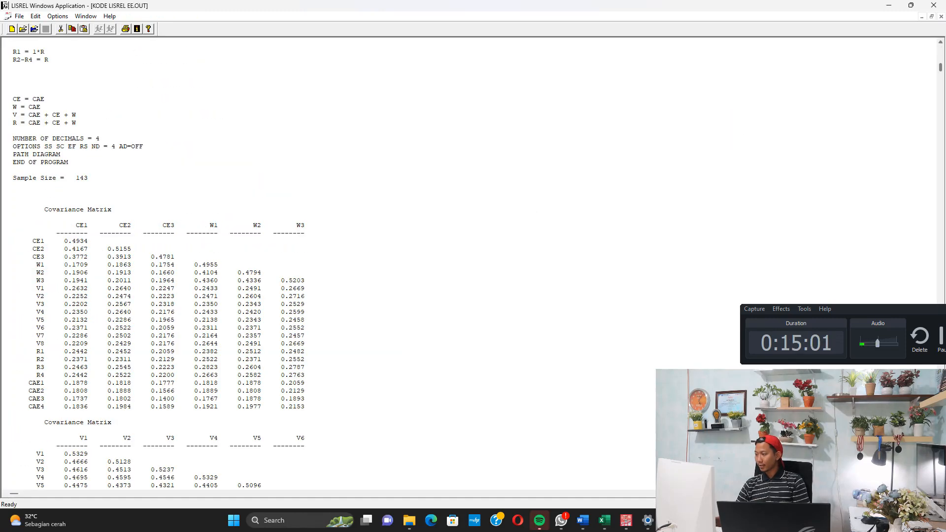
pyautogui.press('pagedown')
pyautogui.press('pagedown')
pyautogui.press('pagedown')
pyautogui.press('pagedown')
pyautogui.press('pagedown')
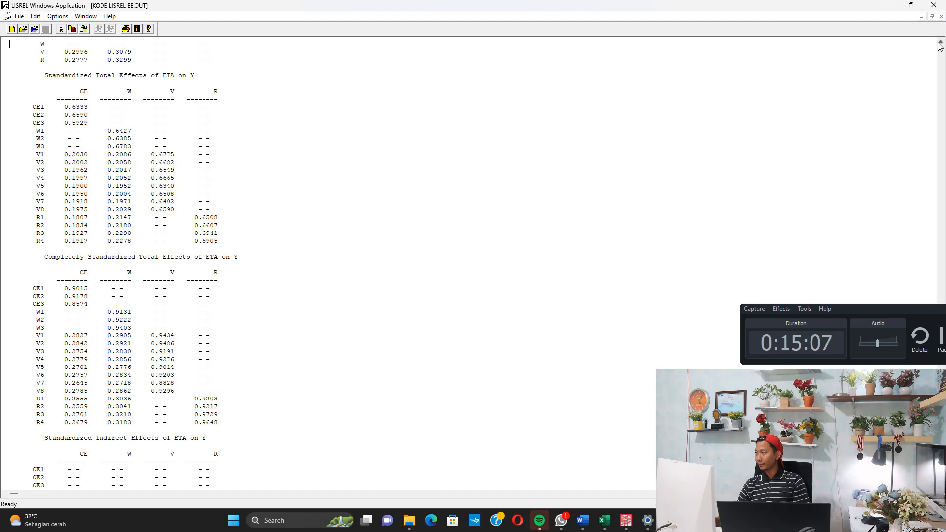
# Step: Go back through the output to check the THETA-EPS and THETA-DELTA errors and the Total and Indirect Effects
pyautogui.press('pageup')
pyautogui.press('pageup')
pyautogui.press('pageup')
pyautogui.press('pageup')
pyautogui.press('pageup')
pyautogui.press('pageup')
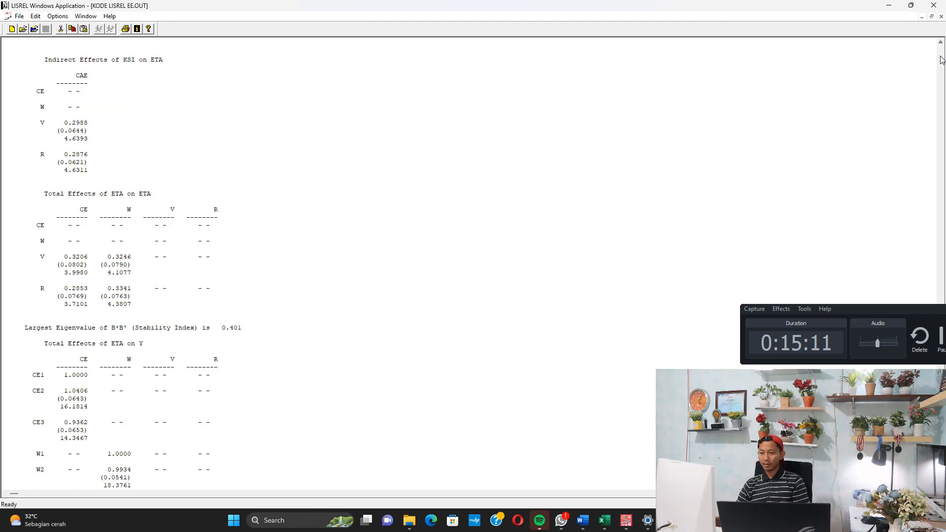
pyautogui.press('pageup')
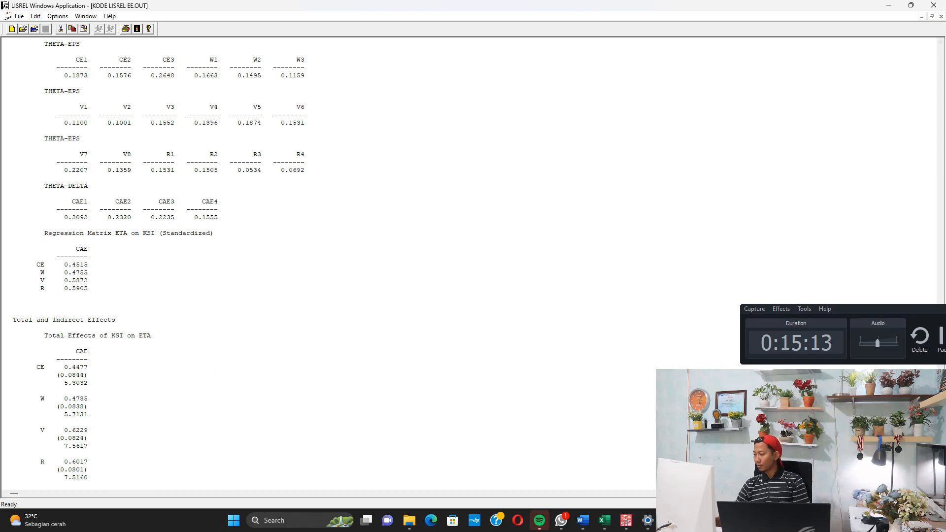
pyautogui.press('pagedown')
pyautogui.press('pagedown')
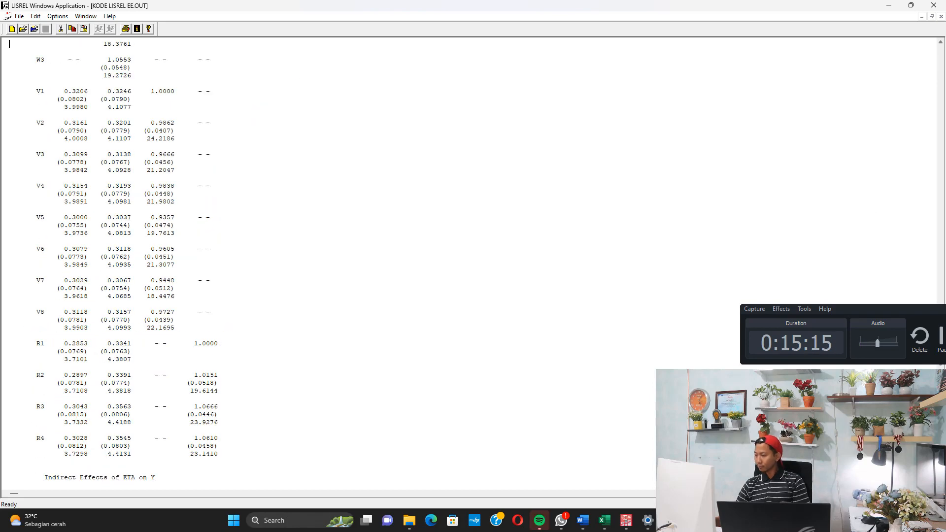
# Step: Examine the Standardized Total and Indirect Effects tables down to the Completely Standardized Total Effects of KSI on Y
pyautogui.press('pagedown')
pyautogui.press('pagedown')
pyautogui.press('pagedown')
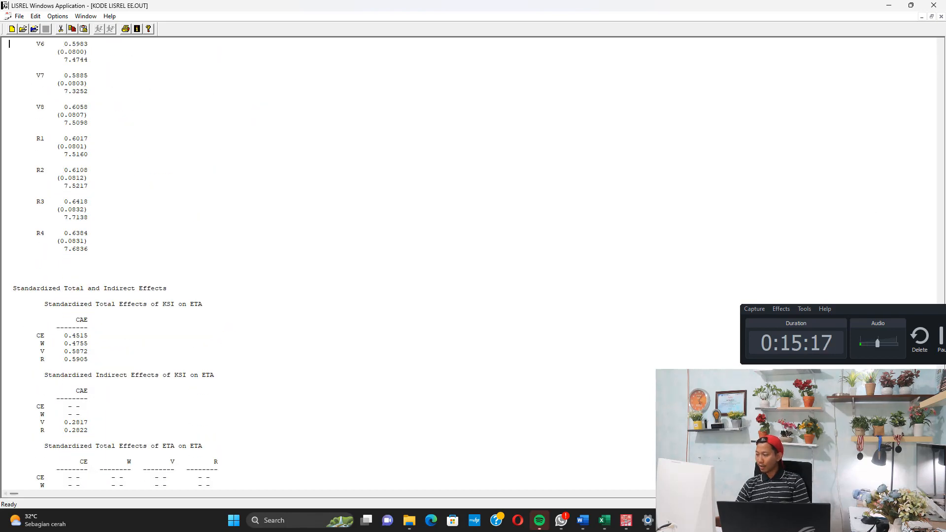
pyautogui.press('Down')
pyautogui.press('Down')
pyautogui.press('Down')
pyautogui.press('Down')
pyautogui.press('Down')
pyautogui.press('Down')
pyautogui.press('Down')
pyautogui.press('Down')
pyautogui.press('Down')
pyautogui.press('Down')
pyautogui.press('Down')
pyautogui.press('Down')
pyautogui.press('Down')
pyautogui.press('Down')
pyautogui.press('Down')
pyautogui.press('Down')
pyautogui.press('Down')
pyautogui.press('Down')
pyautogui.press('Down')
pyautogui.press('Down')
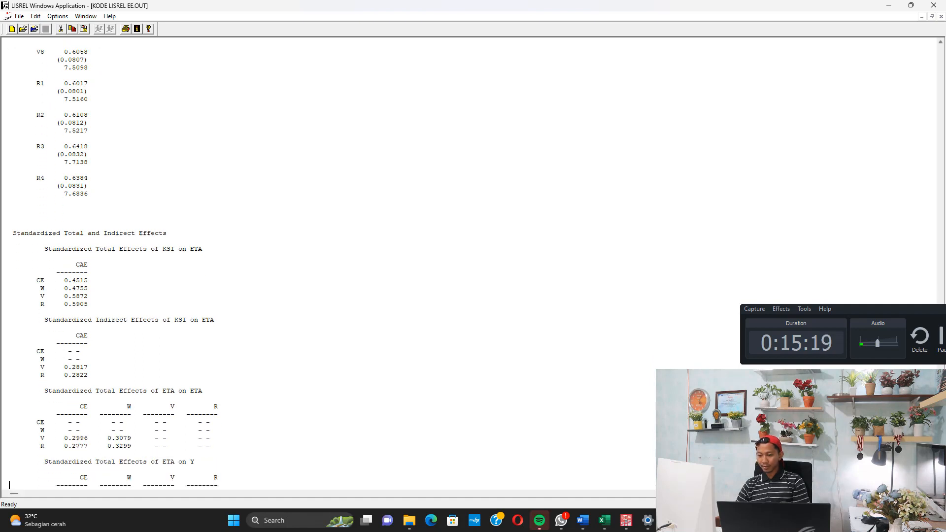
pyautogui.press('Down')
pyautogui.press('Down')
pyautogui.press('Down')
pyautogui.press('Down')
pyautogui.press('Down')
pyautogui.press('Down')
pyautogui.press('Down')
pyautogui.press('Down')
pyautogui.press('Down')
pyautogui.press('Down')
pyautogui.press('Down')
pyautogui.press('Down')
pyautogui.press('Down')
pyautogui.press('Down')
pyautogui.press('Down')
pyautogui.press('Down')
pyautogui.press('Down')
pyautogui.press('Down')
pyautogui.press('Down')
pyautogui.press('Down')
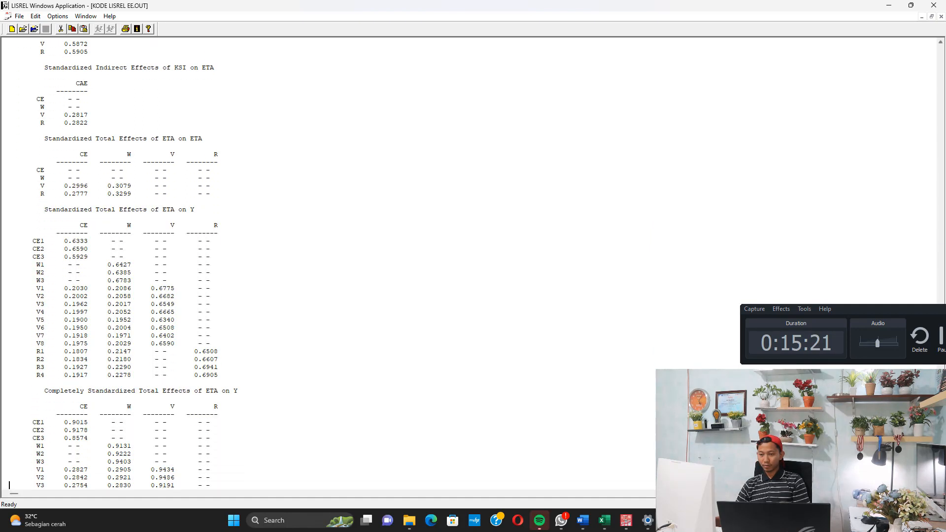
pyautogui.press('Down')
pyautogui.press('Down')
pyautogui.press('Down')
pyautogui.press('Down')
pyautogui.press('Down')
pyautogui.press('Down')
pyautogui.press('Down')
pyautogui.press('Down')
pyautogui.press('Down')
pyautogui.press('Down')
pyautogui.press('Down')
pyautogui.press('Down')
pyautogui.press('Down')
pyautogui.press('Down')
pyautogui.press('Down')
pyautogui.press('Down')
pyautogui.press('Down')
pyautogui.press('Down')
pyautogui.press('Down')
pyautogui.press('Down')
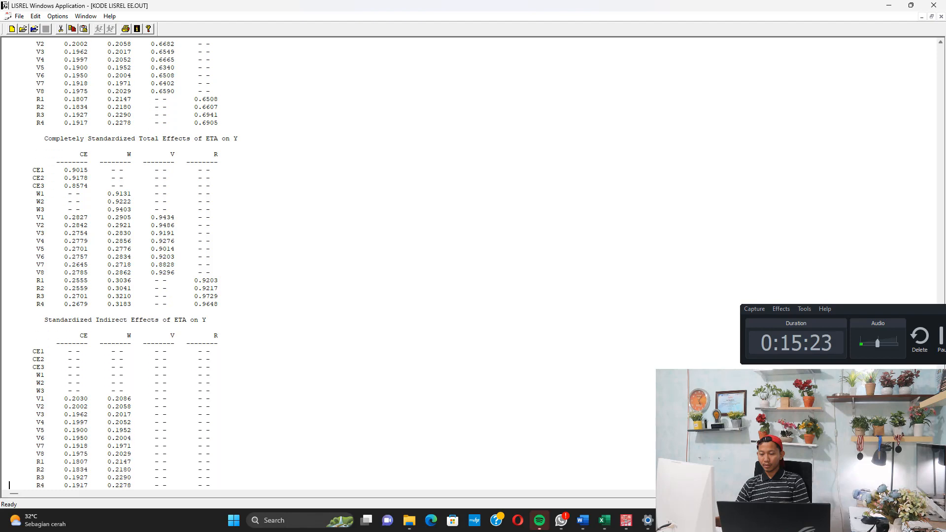
pyautogui.press('Down')
pyautogui.press('Down')
pyautogui.press('Down')
pyautogui.press('Down')
pyautogui.press('Down')
pyautogui.press('Down')
pyautogui.press('Down')
pyautogui.press('Down')
pyautogui.press('Down')
pyautogui.press('Down')
pyautogui.press('Down')
pyautogui.press('Down')
pyautogui.press('Down')
pyautogui.press('Down')
pyautogui.press('Down')
pyautogui.press('Down')
pyautogui.press('Down')
pyautogui.press('Down')
pyautogui.press('Down')
pyautogui.press('Down')
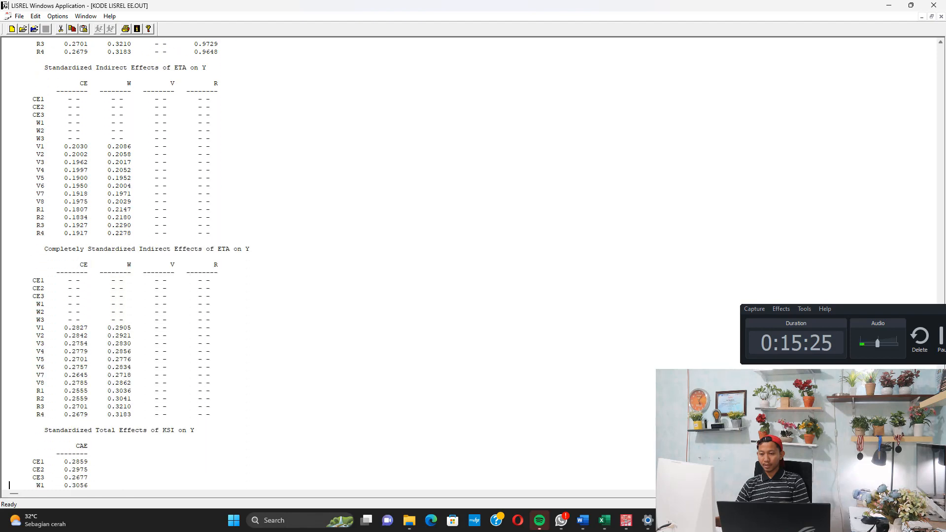
pyautogui.press('Down')
pyautogui.press('Down')
pyautogui.press('Down')
pyautogui.press('Down')
pyautogui.press('Down')
pyautogui.press('Down')
pyautogui.press('Down')
pyautogui.press('Down')
pyautogui.press('Down')
pyautogui.press('Down')
pyautogui.press('Down')
pyautogui.press('Down')
pyautogui.press('Down')
pyautogui.press('Down')
pyautogui.press('Down')
pyautogui.press('Down')
pyautogui.press('Down')
pyautogui.press('Down')
pyautogui.press('Down')
pyautogui.press('Down')
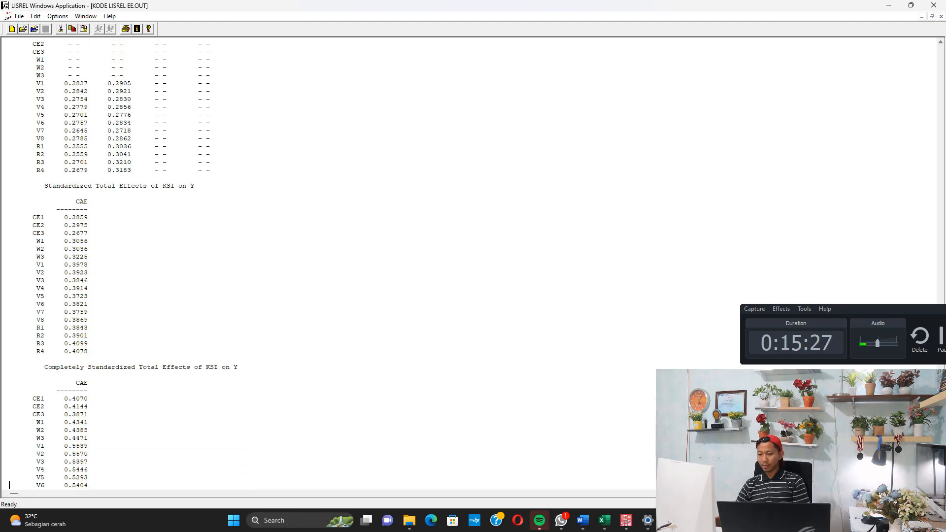
# Step: Return to the Completely Standardized Solution in the KODE LISREL EE.OUT output and mark the CAE1 loading under LAMBDA-X
pyautogui.click(940, 45)
pyautogui.moveTo(941, 44); pyautogui.dragTo(942, 54)
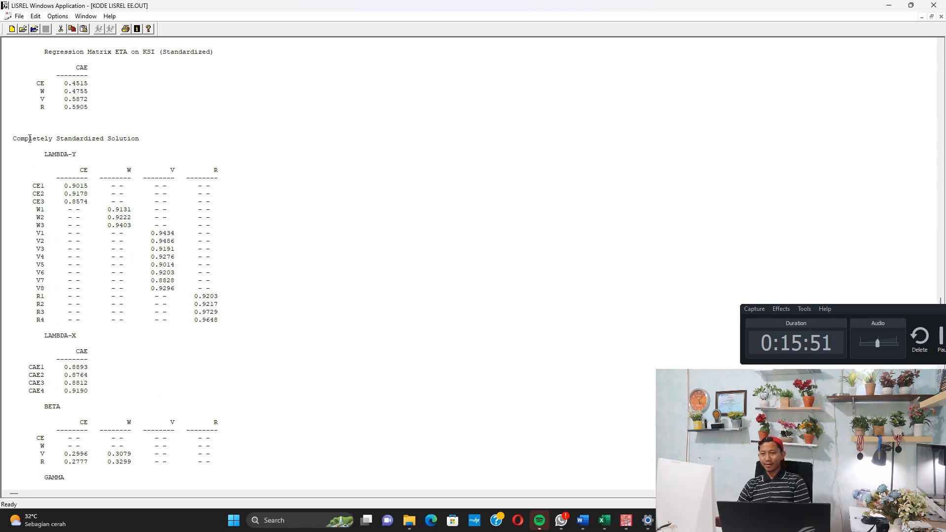
pyautogui.moveTo(28, 140); pyautogui.dragTo(139, 140)
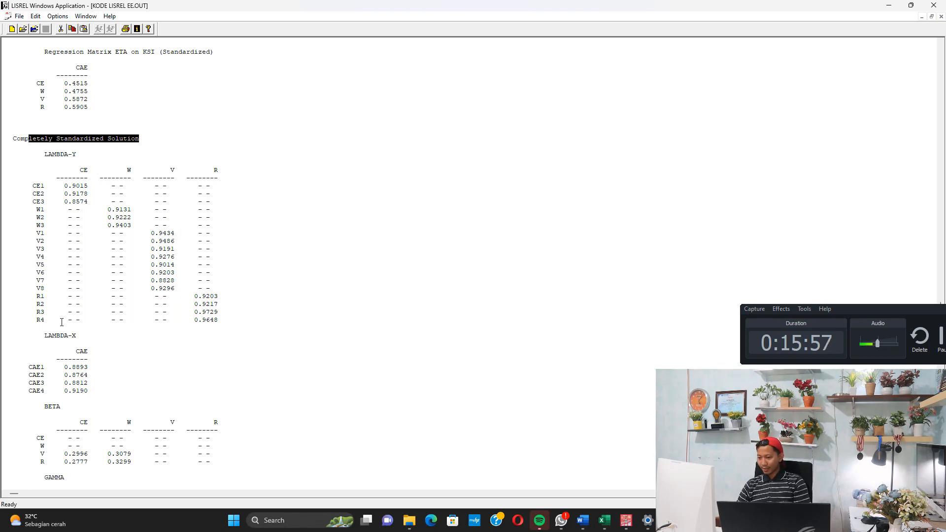
pyautogui.moveTo(64, 368); pyautogui.dragTo(85, 368)
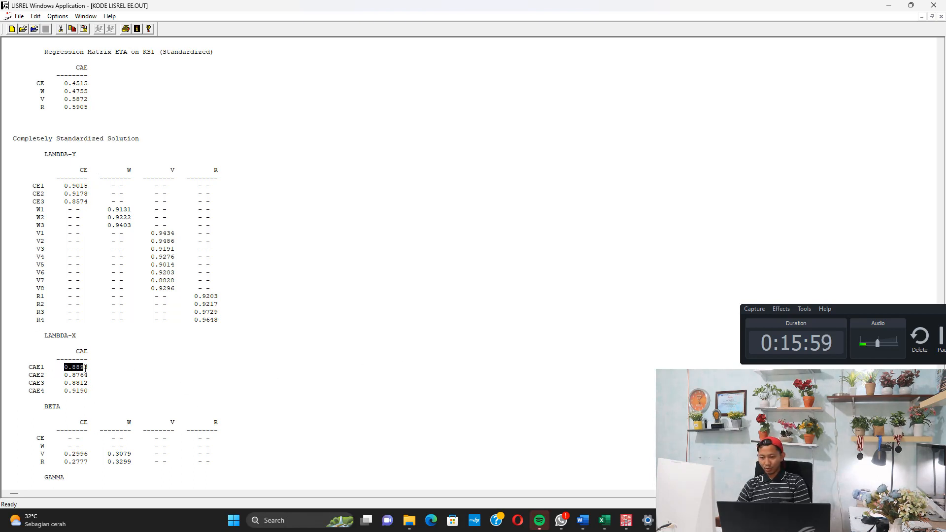
# Step: Switch to Excel and fill the SLF cells of CAE1 and CAE2 (R25 and R26) with orange
pyautogui.click(602, 522)
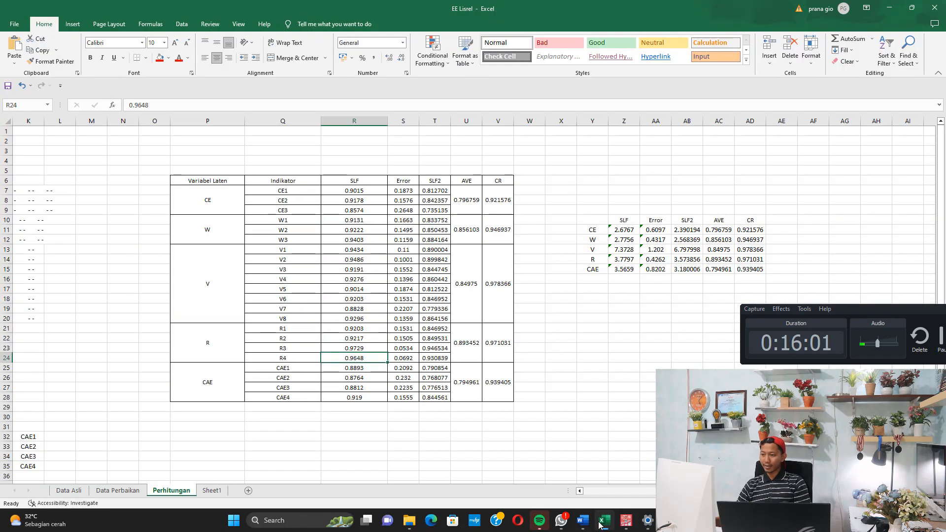
pyautogui.click(364, 370)
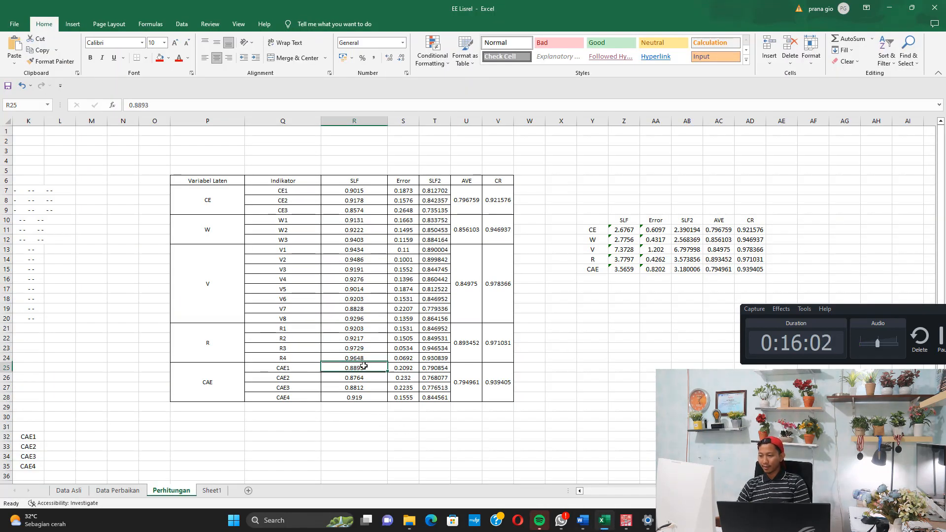
pyautogui.click(169, 58)
pyautogui.click(180, 138)
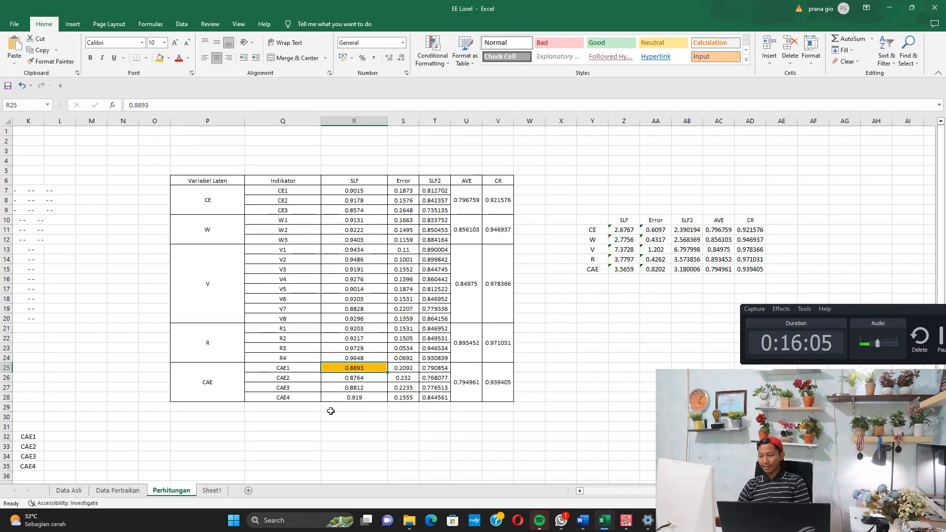
pyautogui.click(344, 379)
pyautogui.click(159, 58)
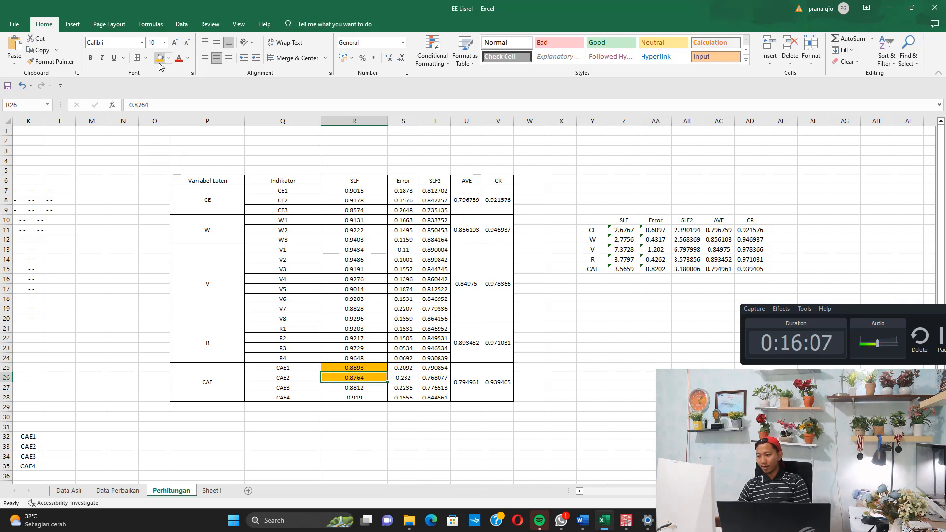
# Step: Match the CAE2 and R4 loadings against the LISREL output and fill the SLF cell of R4 with orange in Excel
pyautogui.hotkey('alt', 'Tab')
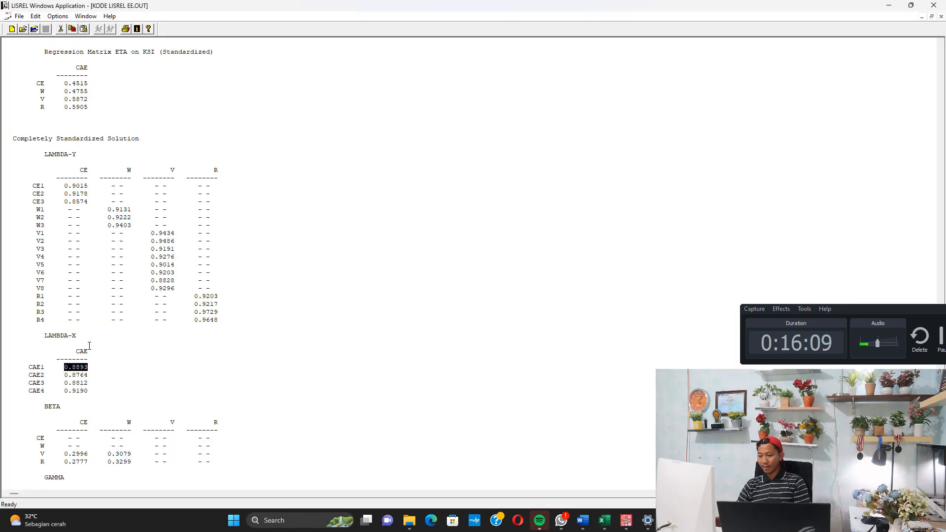
pyautogui.moveTo(70, 376); pyautogui.dragTo(85, 376)
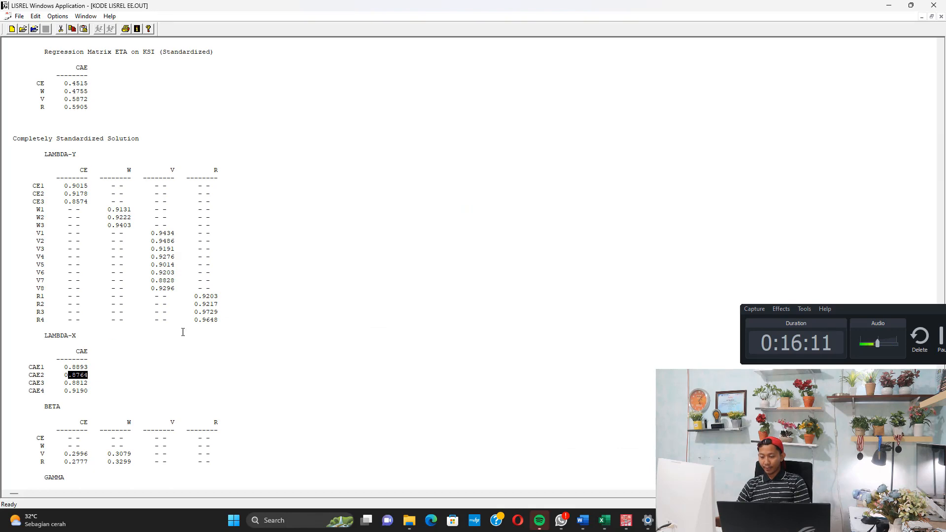
pyautogui.moveTo(198, 321); pyautogui.dragTo(218, 321)
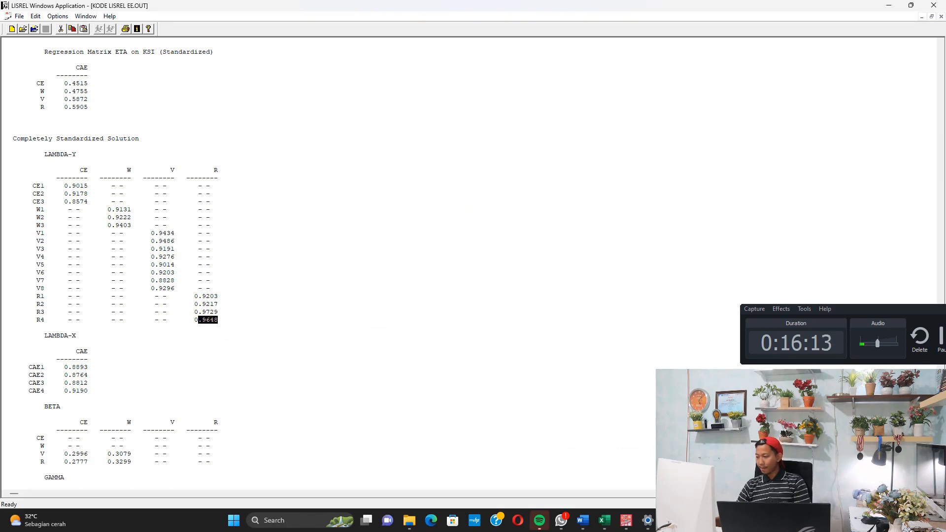
pyautogui.click(605, 526)
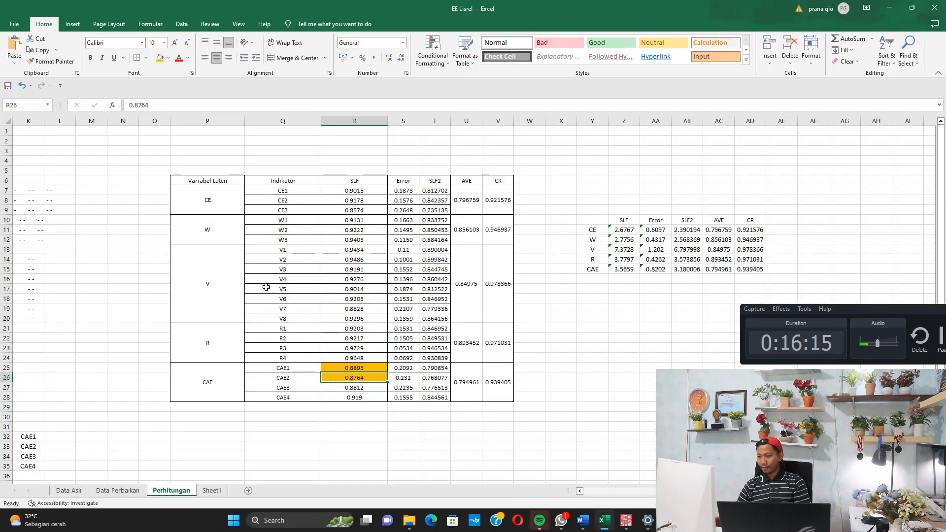
pyautogui.click(337, 360)
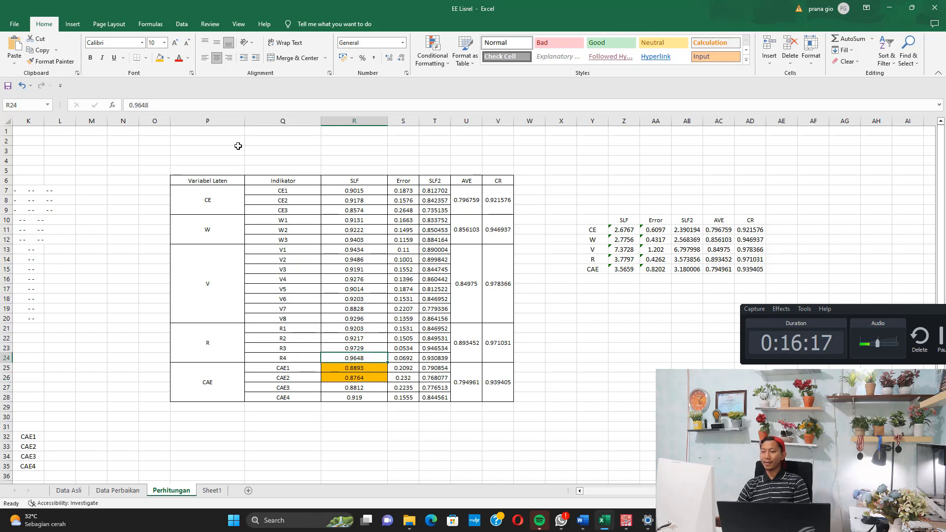
pyautogui.click(161, 58)
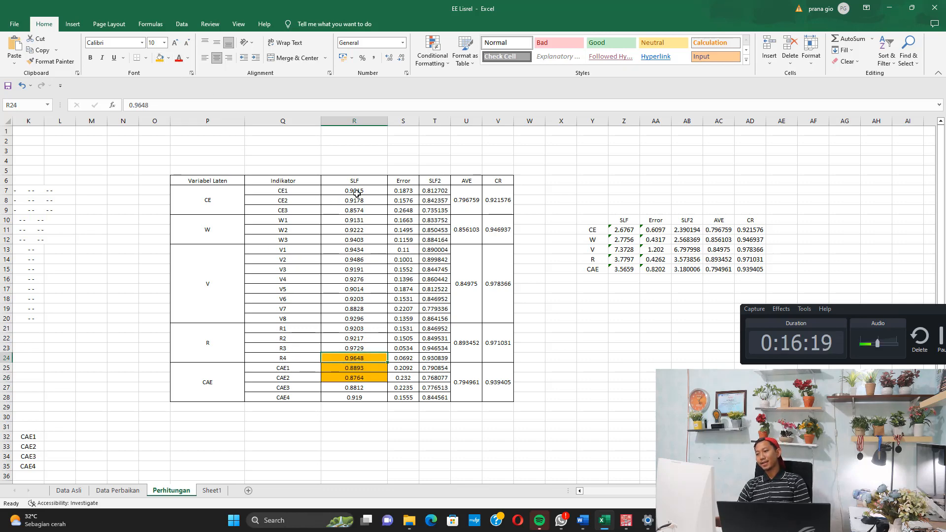
pyautogui.moveTo(355, 190); pyautogui.dragTo(362, 394)
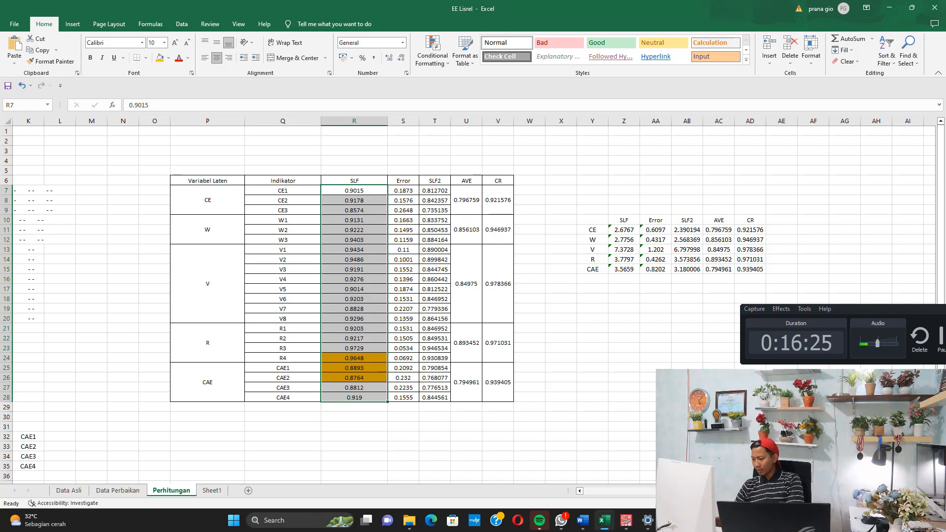
# Step: Switch to the Variabel Laten notes in Notepad and review the AVE validity and CR reliability criteria
pyautogui.click(669, 520)
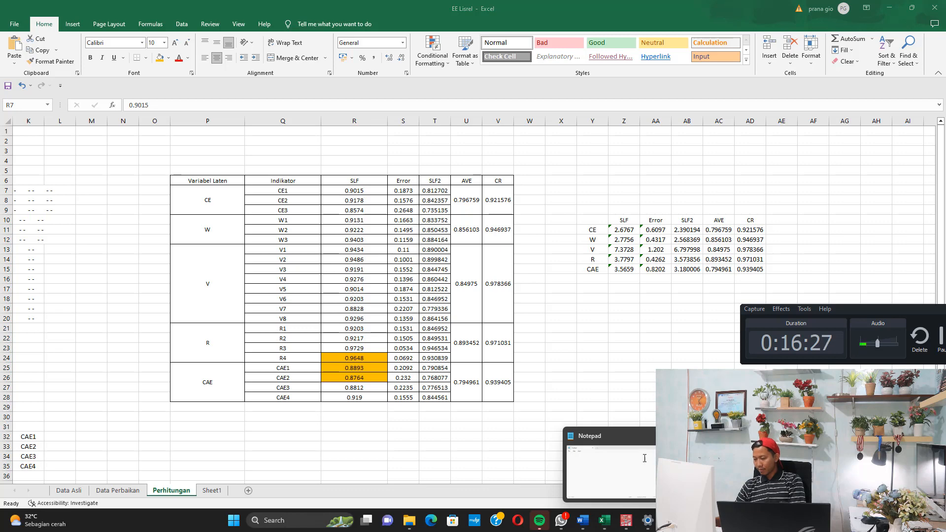
pyautogui.click(644, 457)
pyautogui.moveTo(41, 187); pyautogui.dragTo(435, 188)
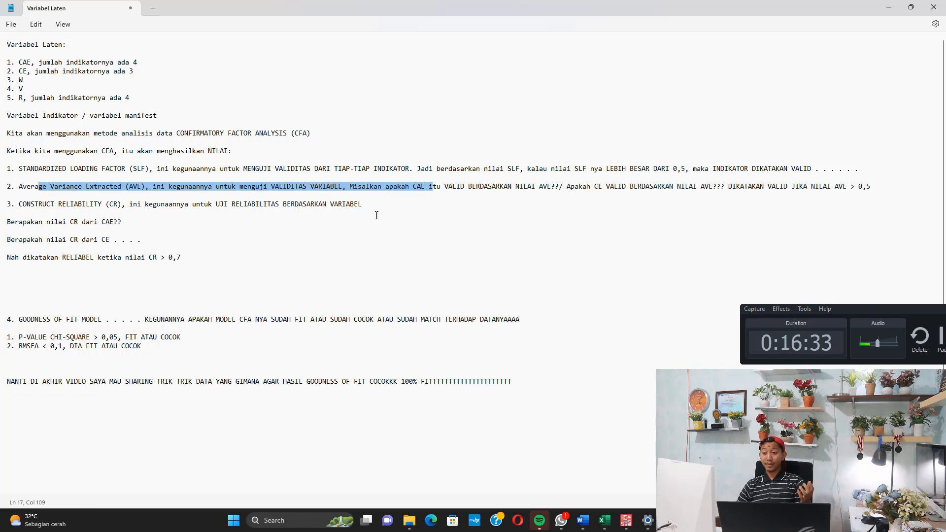
pyautogui.moveTo(161, 203); pyautogui.dragTo(200, 250)
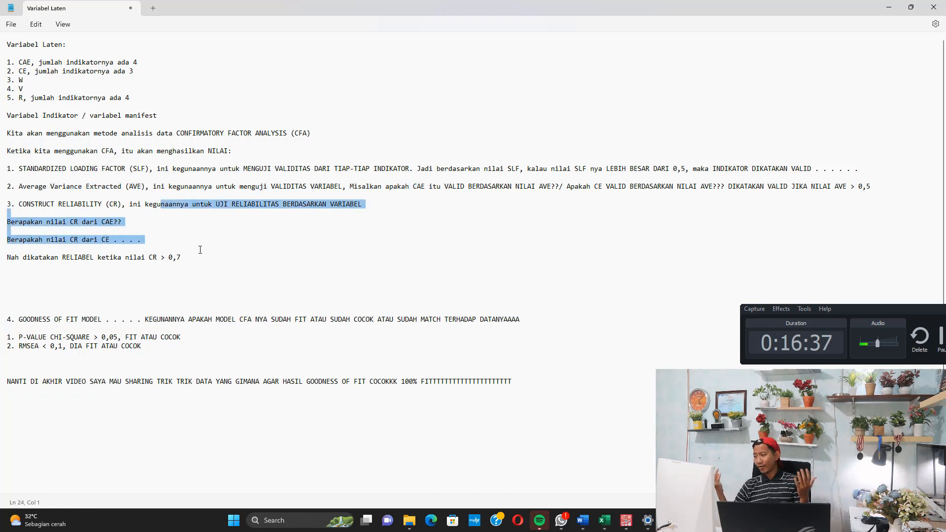
pyautogui.click(167, 243)
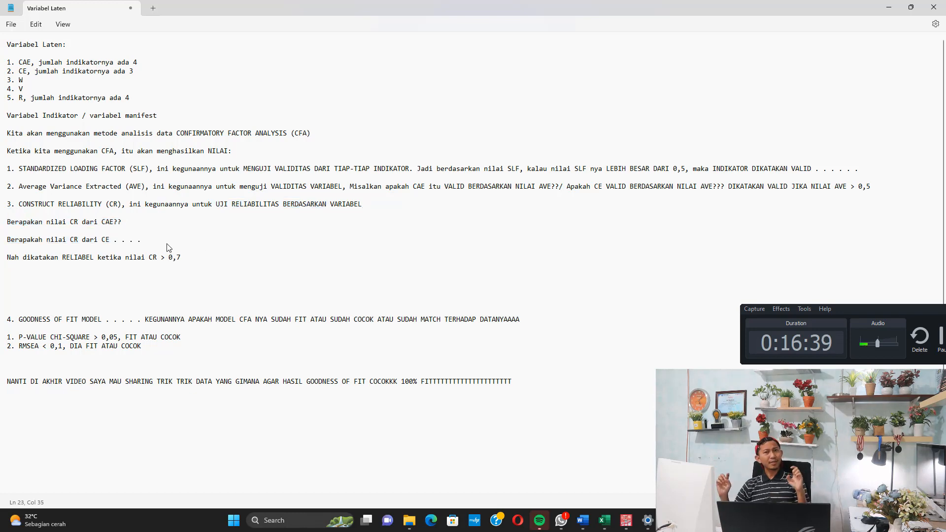
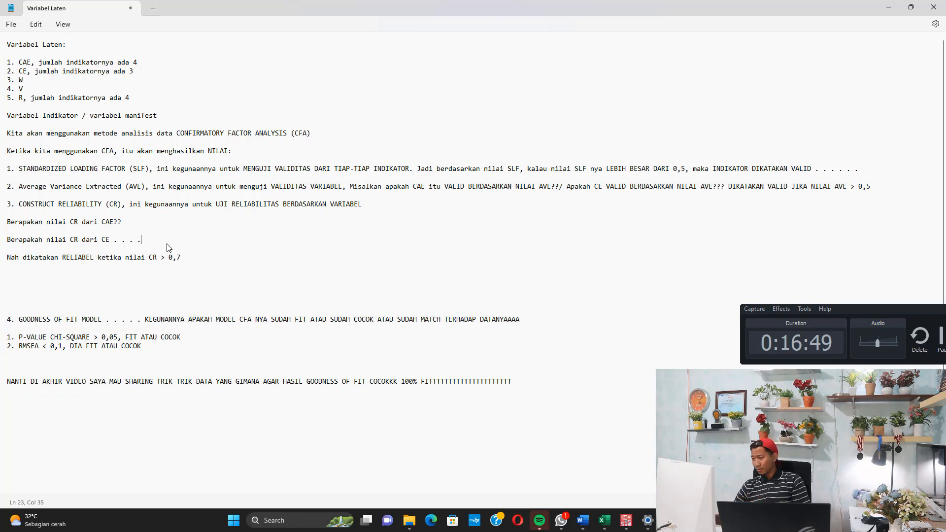
# Step: Switch to the LISREL output and mark the CE1 error value under THETA-EPS
pyautogui.click(626, 520)
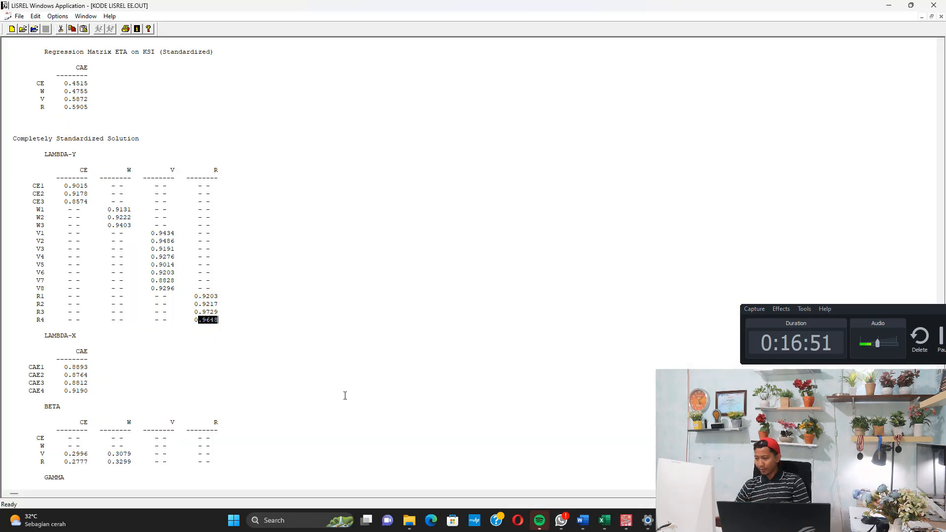
pyautogui.scroll(16, 4, 6)
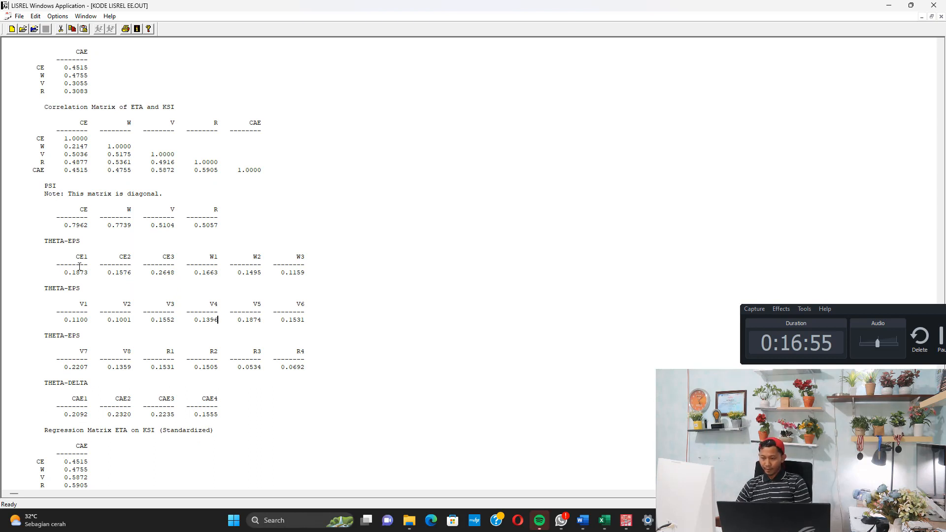
pyautogui.moveTo(80, 259); pyautogui.dragTo(87, 273)
pyautogui.click(81, 281)
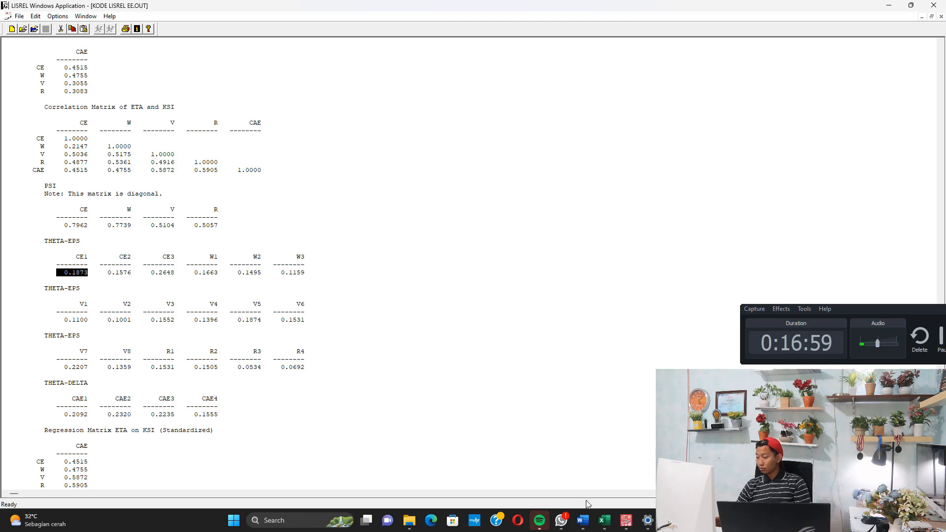
# Step: Switch to Excel and fill the Error cells of CE1 and CE2 (S7 and S8) with orange
pyautogui.click(604, 520)
pyautogui.click(353, 209)
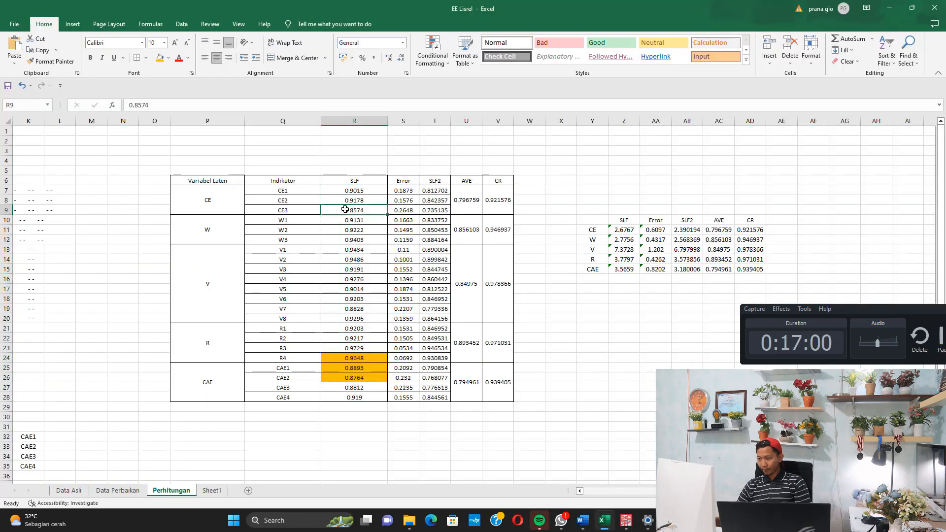
pyautogui.click(396, 191)
pyautogui.click(159, 57)
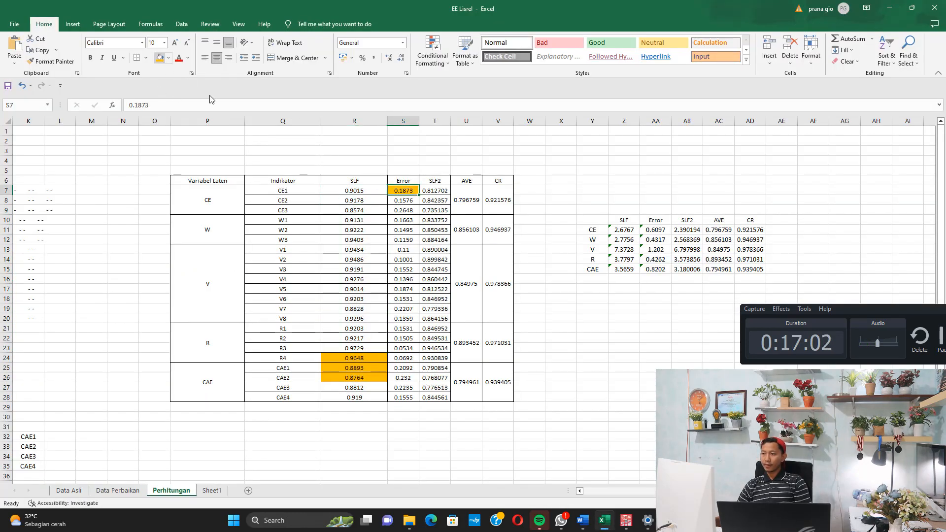
pyautogui.click(411, 203)
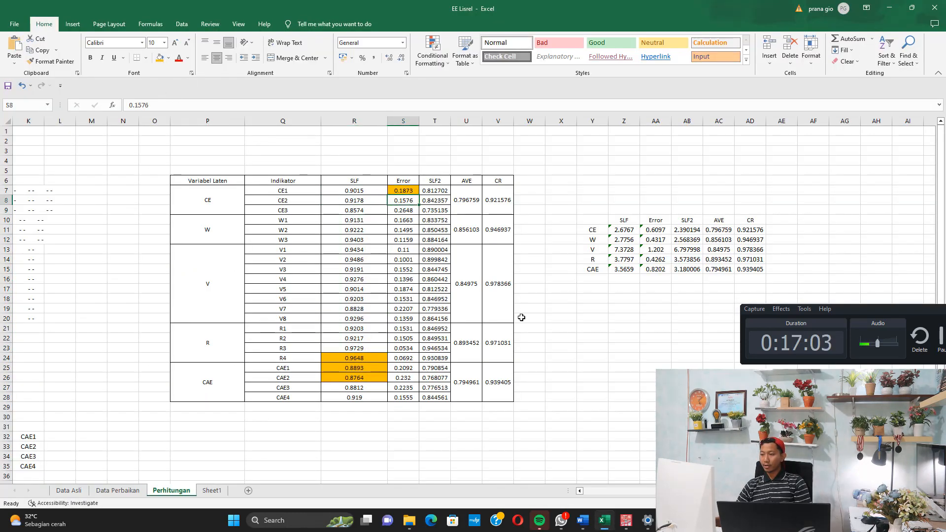
pyautogui.click(160, 58)
# Step: Match the CE2 and CAE4 errors against the LISREL output and fill the Error cell of CAE4 with orange in Excel
pyautogui.hotkey('alt', 'Tab')
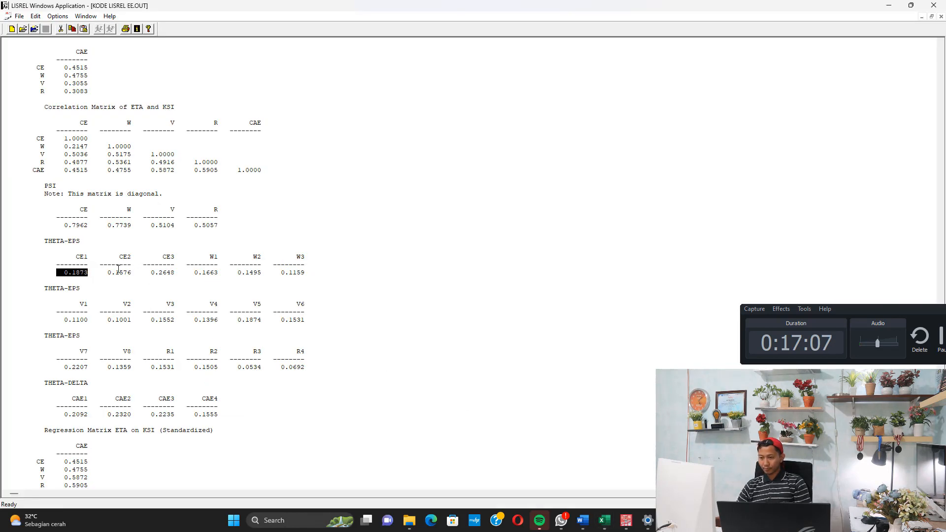
pyautogui.moveTo(112, 272); pyautogui.dragTo(126, 265)
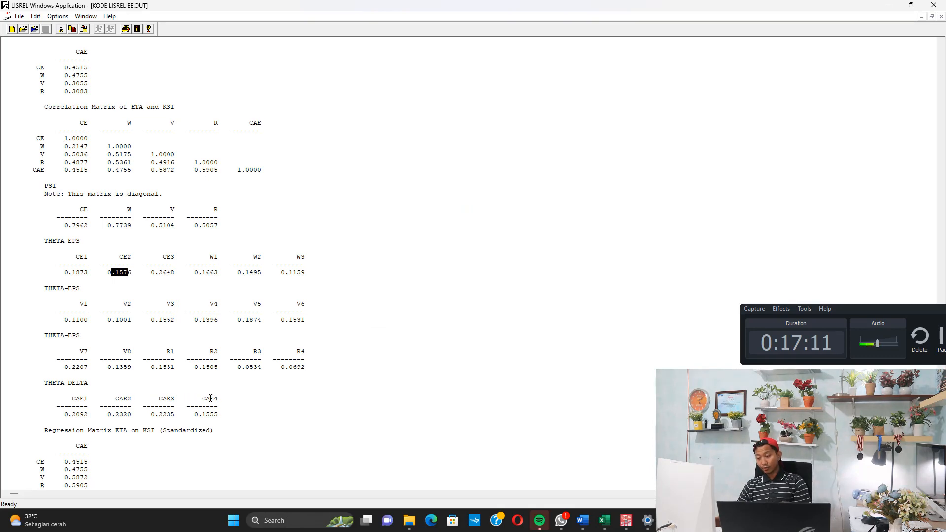
pyautogui.moveTo(201, 399); pyautogui.dragTo(212, 417)
pyautogui.click(888, 5)
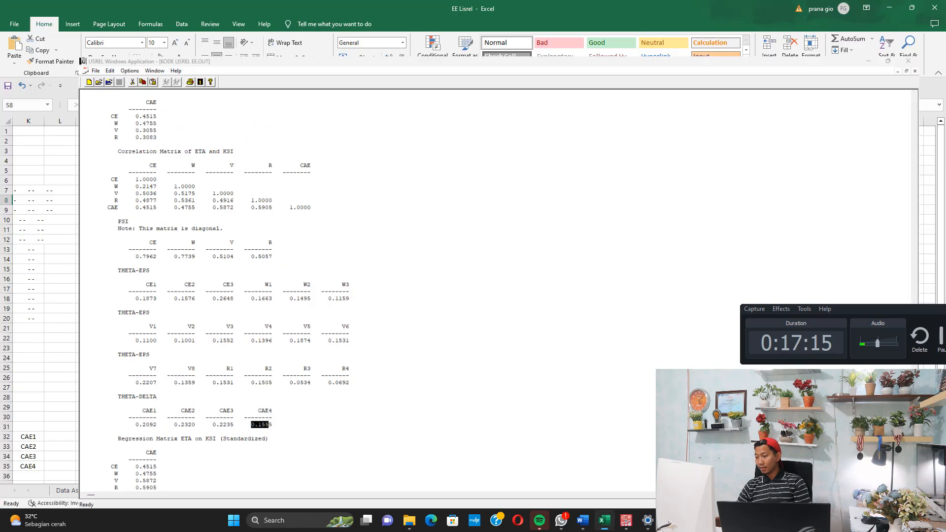
pyautogui.click(411, 395)
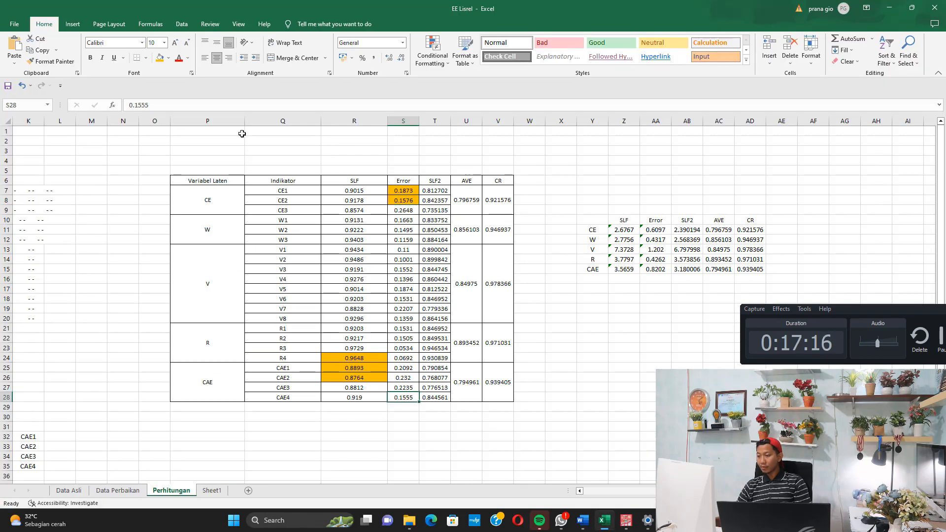
pyautogui.click(159, 58)
# Step: Review the Error and SLF2 columns and inspect the formula that squares the SLF of CE1 in cell T7
pyautogui.moveTo(409, 190); pyautogui.dragTo(403, 397)
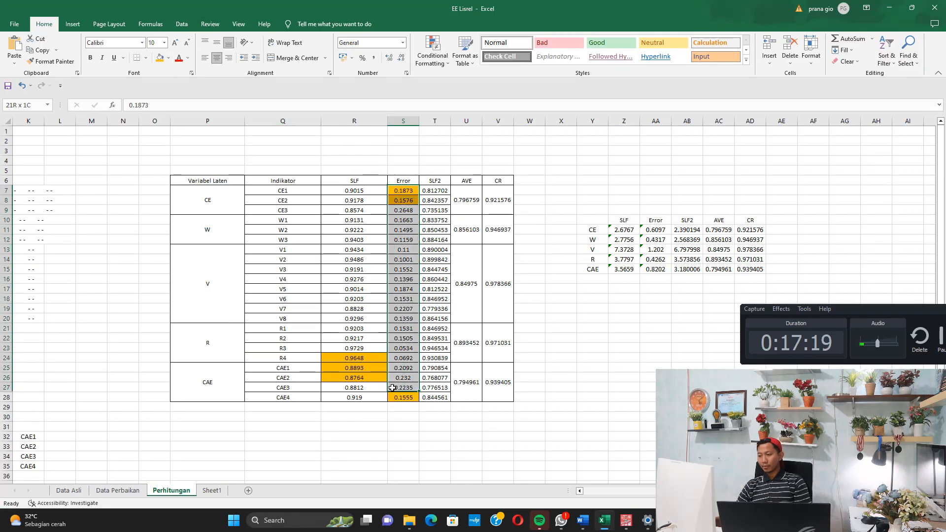
pyautogui.moveTo(433, 181); pyautogui.dragTo(432, 301)
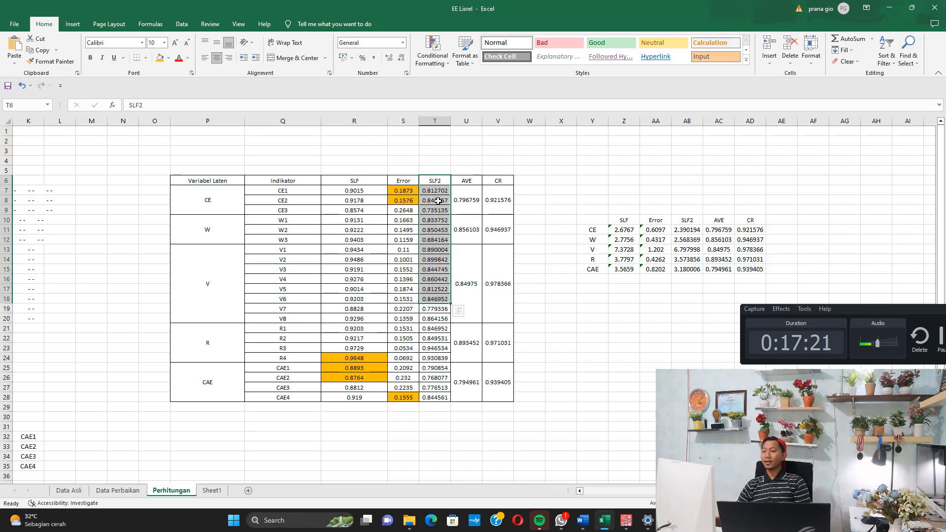
pyautogui.click(438, 191)
pyautogui.click(401, 107)
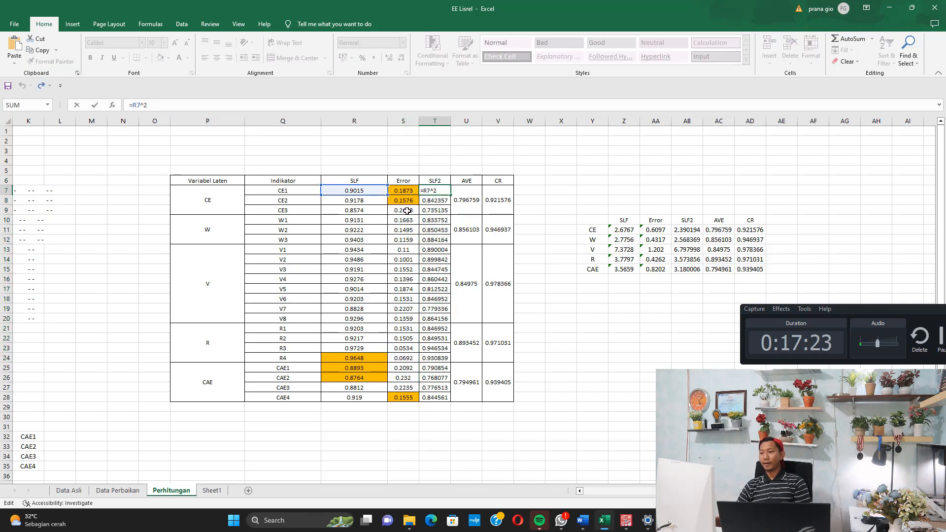
pyautogui.press('Return')
pyautogui.click(458, 221)
# Step: Clear the AVE cells of CE, W, V, R and CAE in the validity table
pyautogui.click(469, 201)
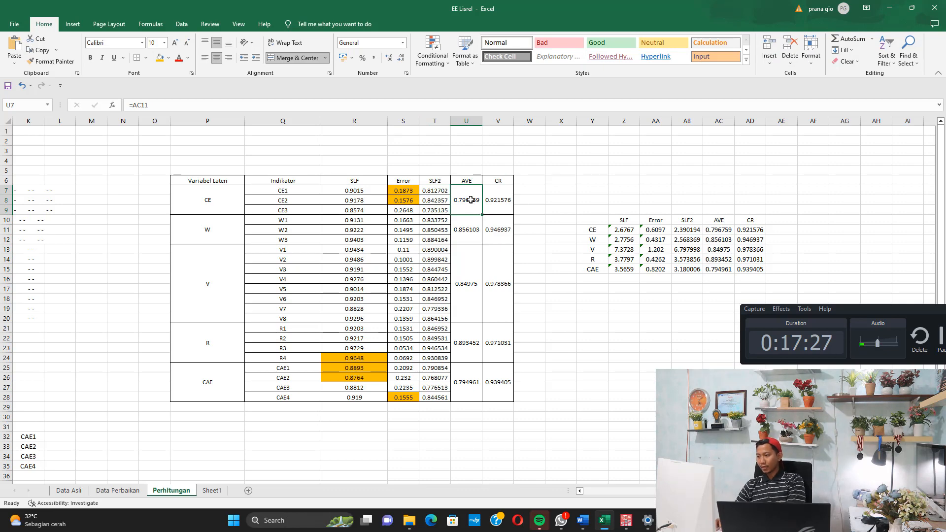
pyautogui.press('Delete')
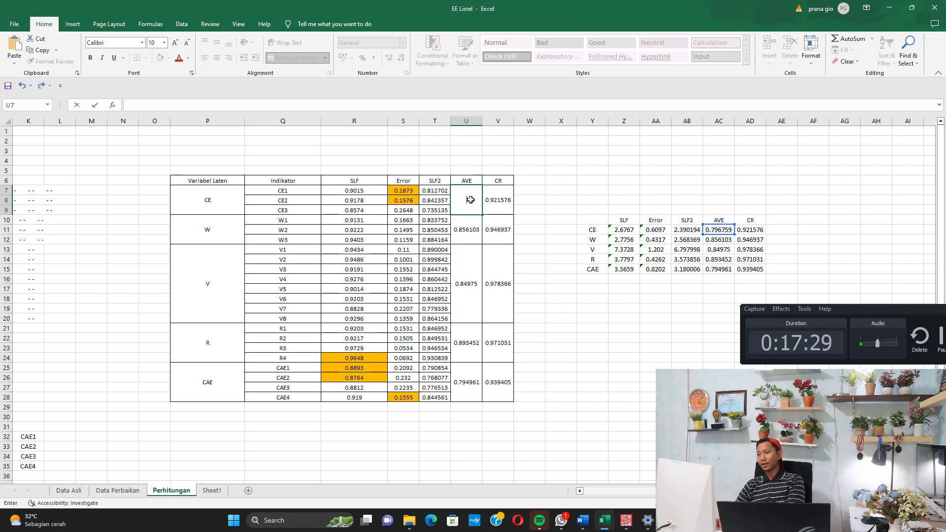
pyautogui.press('Down')
pyautogui.press('Delete')
pyautogui.press('Down')
pyautogui.press('Delete')
pyautogui.press('Down')
pyautogui.press('Delete')
pyautogui.press('Down')
pyautogui.press('Delete')
pyautogui.press('Right')
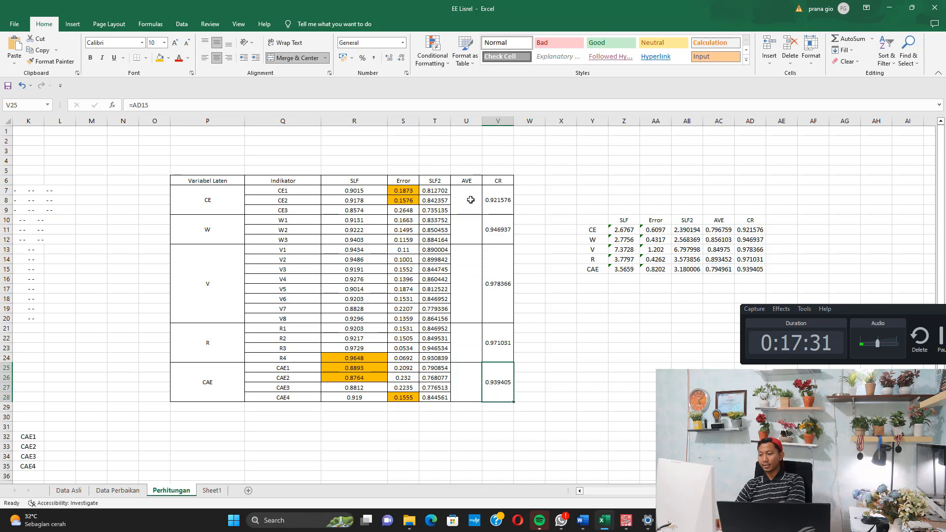
# Step: Clear the CR cells of CE, W, V, R and CAE in the validity table
pyautogui.press('Delete')
pyautogui.press('Up')
pyautogui.press('Delete')
pyautogui.press('Up')
pyautogui.press('Delete')
pyautogui.press('Up')
pyautogui.press('Delete')
pyautogui.press('Up')
pyautogui.press('Delete')
pyautogui.press('Down')
# Step: Clear the SLF, Error, SLF2, AVE and CR cells of the CE row in the summary table
pyautogui.press('Right')
pyautogui.press('Right')
pyautogui.press('Right')
pyautogui.press('Right')
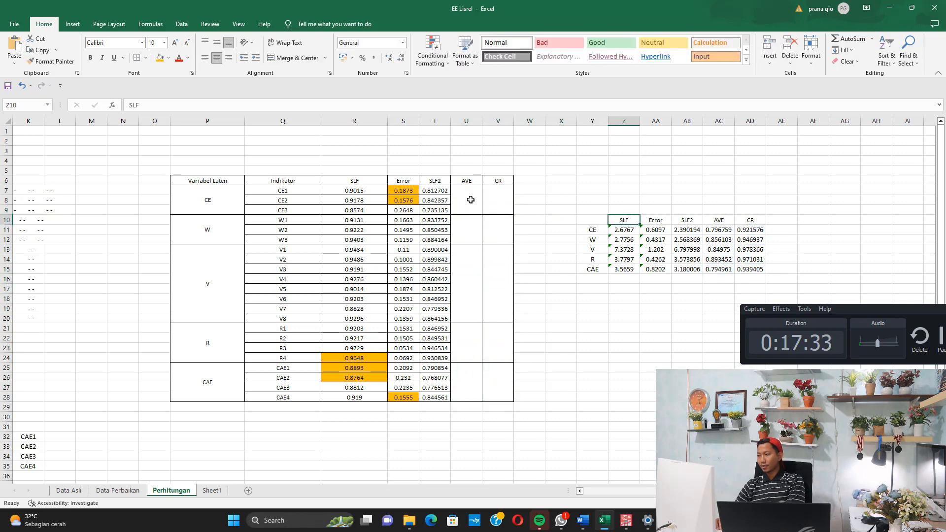
pyautogui.press('Right')
pyautogui.press('Right')
pyautogui.press('Down')
pyautogui.press('Left')
pyautogui.press('Left')
pyautogui.press('F2')
pyautogui.press('Tab')
pyautogui.press('F2')
pyautogui.press('Tab')
pyautogui.press('F2')
pyautogui.press('Tab')
pyautogui.press('F2')
pyautogui.press('Right')
pyautogui.press('BackSpace')
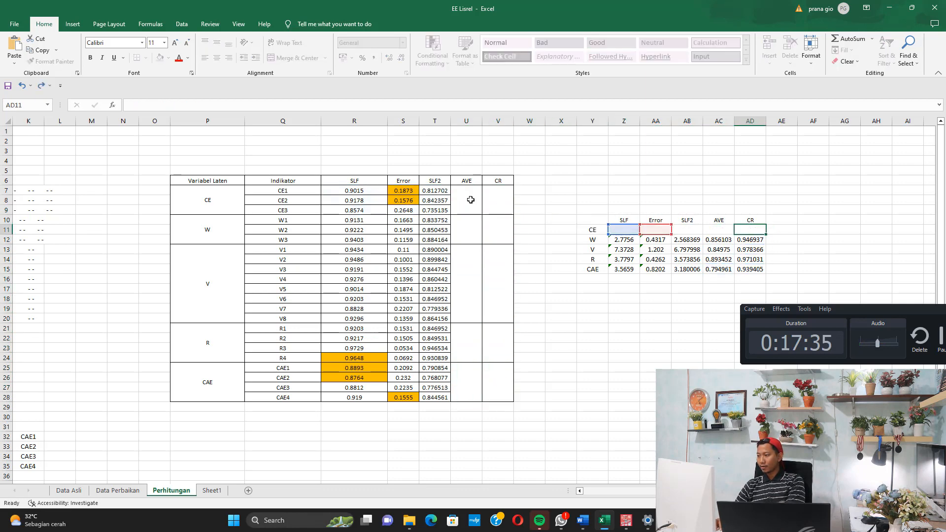
# Step: Clear the SLF, Error, SLF2, AVE and CR cells of the W and V rows in the summary table
pyautogui.press('Down')
pyautogui.press('BackSpace')
pyautogui.press('Left')
pyautogui.press('BackSpace')
pyautogui.press('Left')
pyautogui.press('BackSpace')
pyautogui.press('Left')
pyautogui.press('BackSpace')
pyautogui.press('Left')
pyautogui.press('BackSpace')
pyautogui.press('Down')
pyautogui.press('BackSpace')
pyautogui.press('Right')
pyautogui.press('BackSpace')
pyautogui.press('Right')
pyautogui.press('BackSpace')
pyautogui.press('Right')
pyautogui.press('BackSpace')
pyautogui.press('Right')
pyautogui.press('BackSpace')
# Step: Clear the SLF, Error, SLF2, AVE and CR cells of the R and CAE rows in the summary table
pyautogui.press('Down')
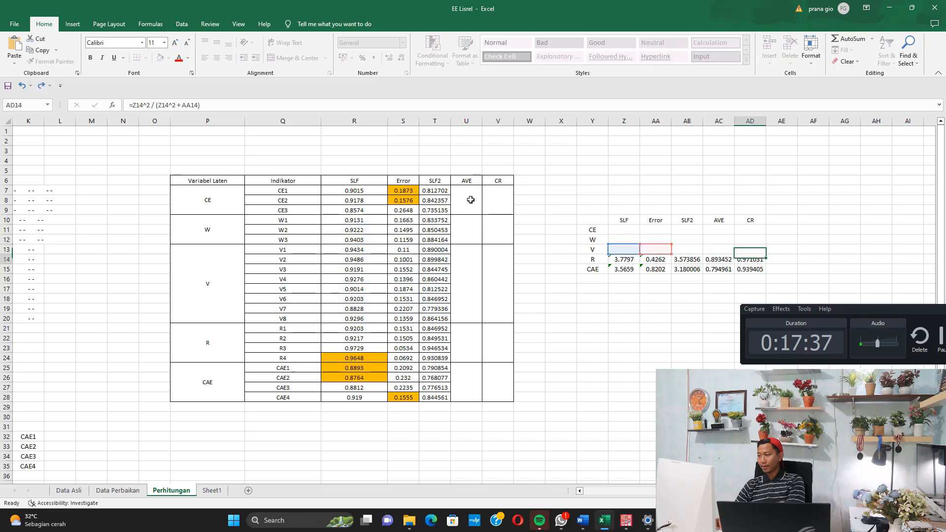
pyautogui.press('BackSpace')
pyautogui.press('Left')
pyautogui.press('BackSpace')
pyautogui.press('Left')
pyautogui.press('BackSpace')
pyautogui.press('Left')
pyautogui.press('BackSpace')
pyautogui.press('Left')
pyautogui.press('BackSpace')
pyautogui.press('Down')
pyautogui.press('BackSpace')
pyautogui.press('Right')
pyautogui.press('BackSpace')
pyautogui.press('Right')
pyautogui.press('BackSpace')
pyautogui.press('Right')
pyautogui.press('BackSpace')
pyautogui.press('Right')
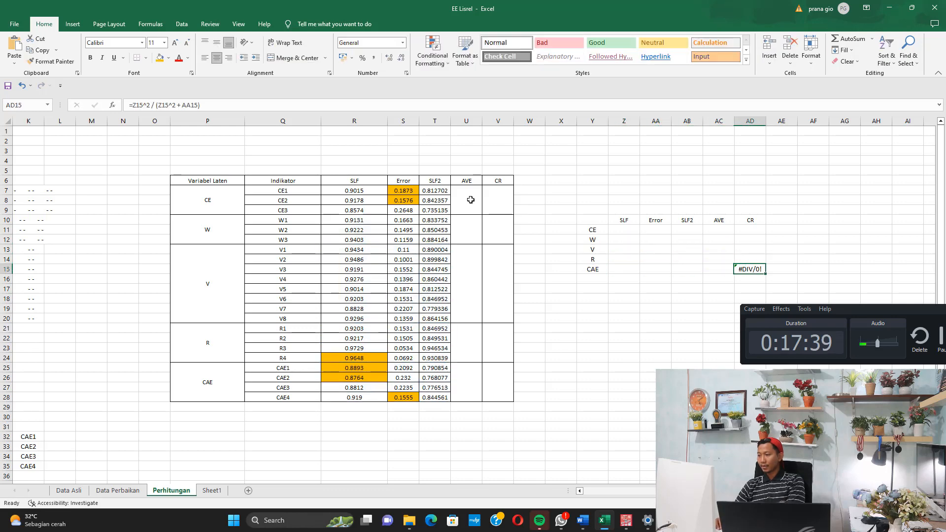
pyautogui.press('BackSpace')
# Step: Sum the SLF values of CE1 to CE3 in cell Z11 of the summary table with =SUM(R7:R9)
pyautogui.press('Left')
pyautogui.press('Left')
pyautogui.press('Left')
pyautogui.press('Left')
pyautogui.press('Left')
pyautogui.press('Up')
pyautogui.press('Up')
pyautogui.press('Up')
pyautogui.press('Right')
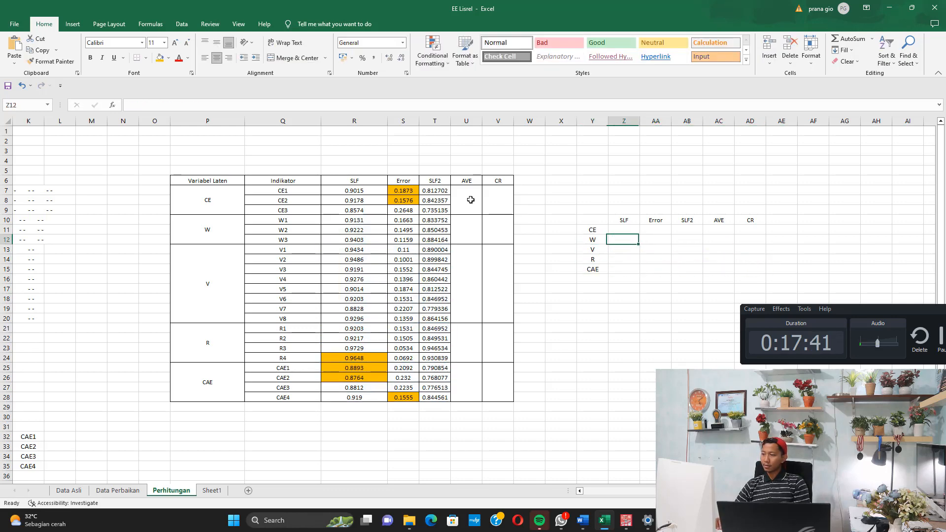
pyautogui.press('Up')
pyautogui.write('=sum(')
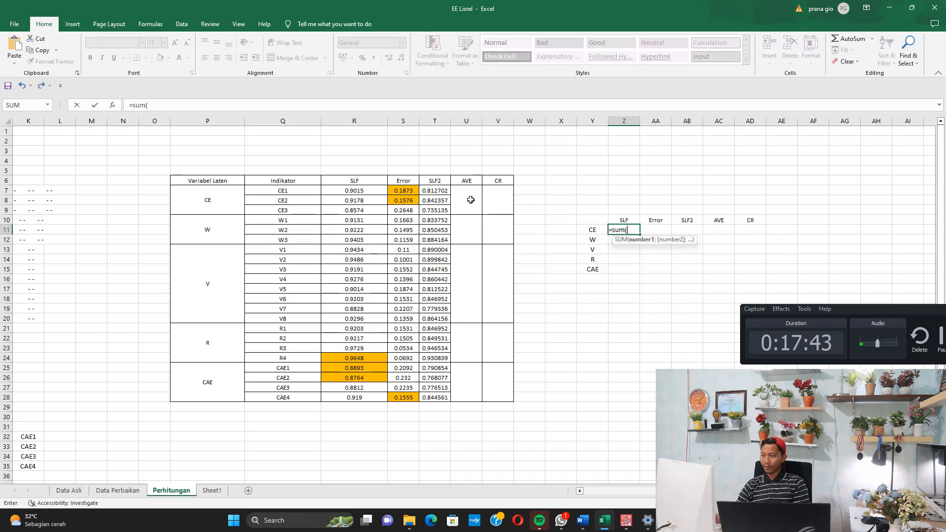
pyautogui.moveTo(366, 190); pyautogui.dragTo(363, 206)
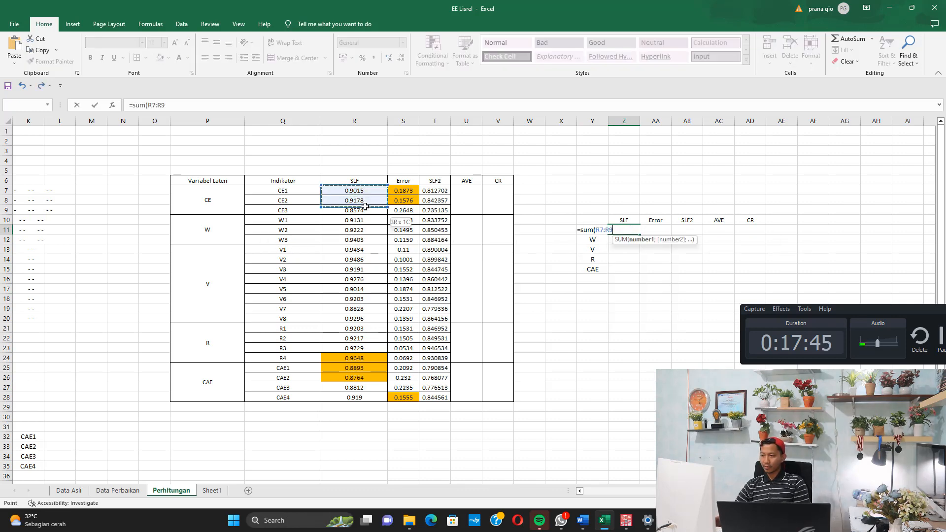
pyautogui.write(')')
pyautogui.press('Return')
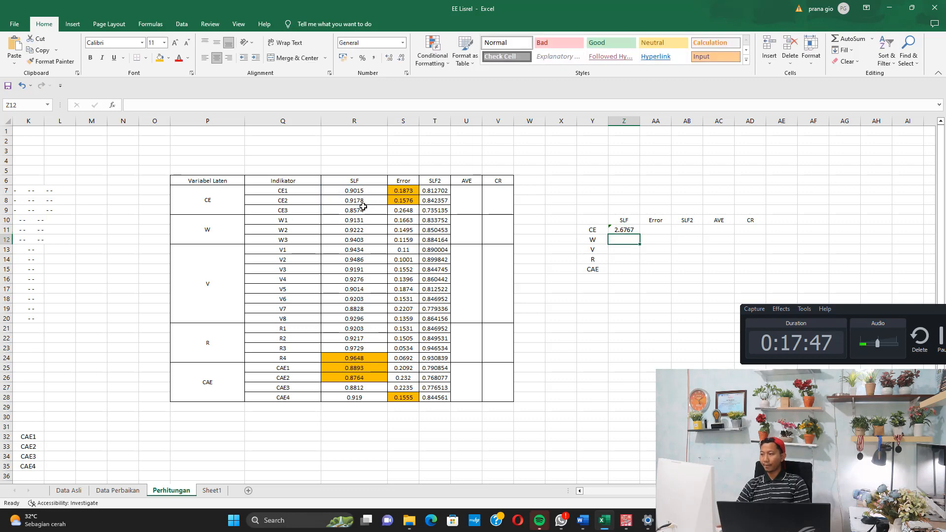
# Step: Fill the summary SLF cells Z12 to Z15 with sums of S10:S12, S13:S20, S21:S24 and S25:S28
pyautogui.write('=sum(')
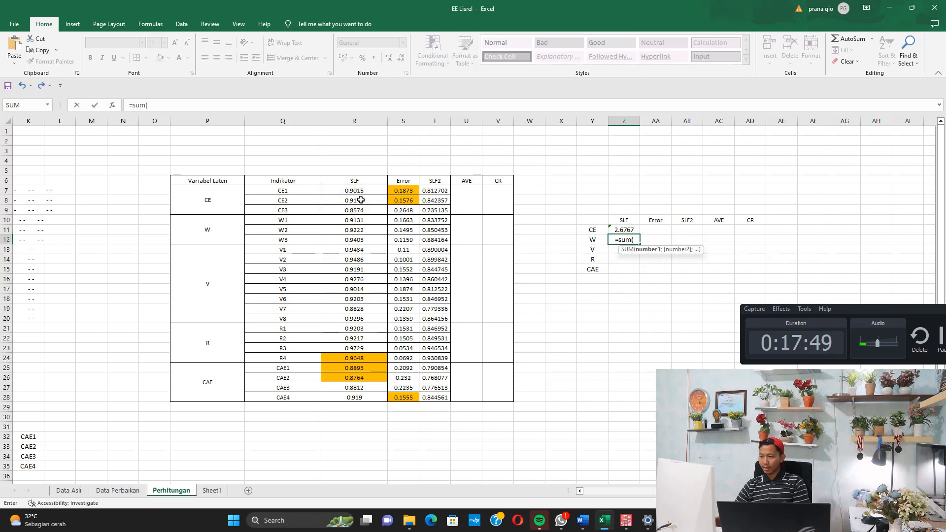
pyautogui.moveTo(404, 222); pyautogui.dragTo(404, 238)
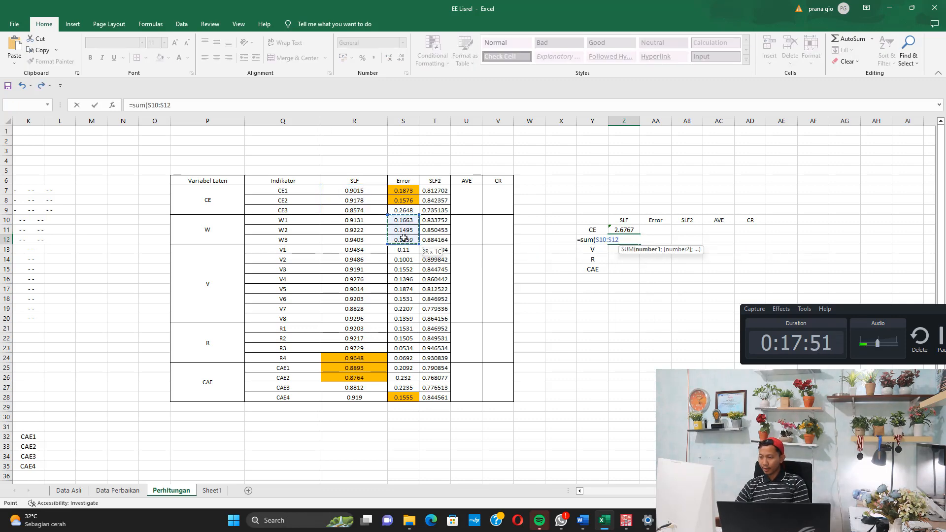
pyautogui.press('Return')
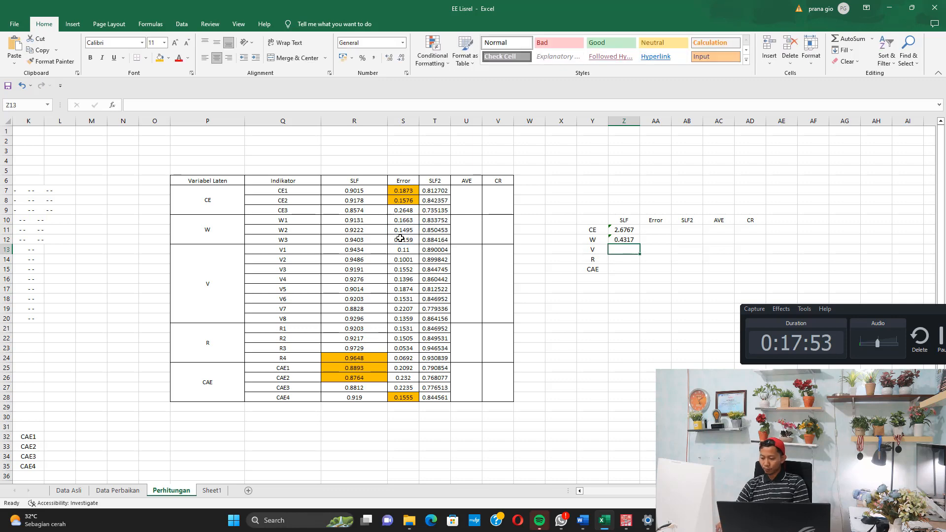
pyautogui.write('=sum(')
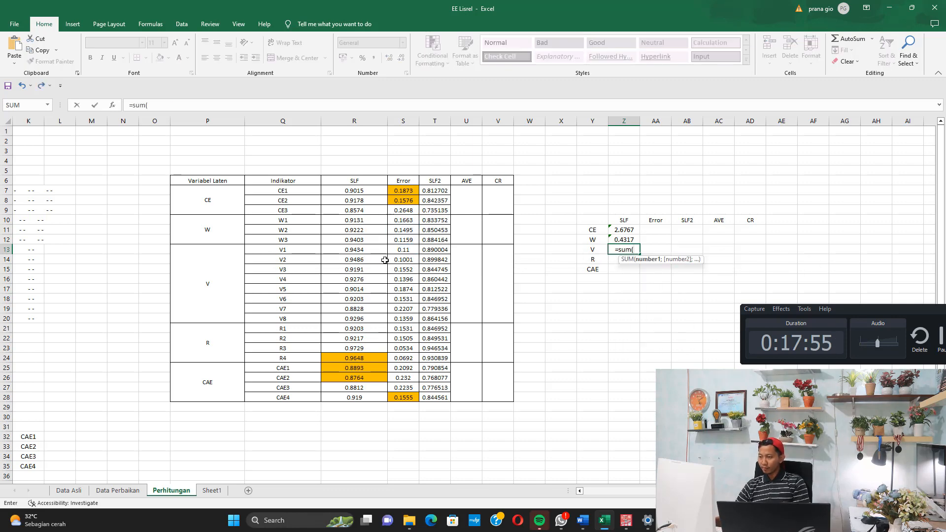
pyautogui.moveTo(407, 248); pyautogui.dragTo(410, 308)
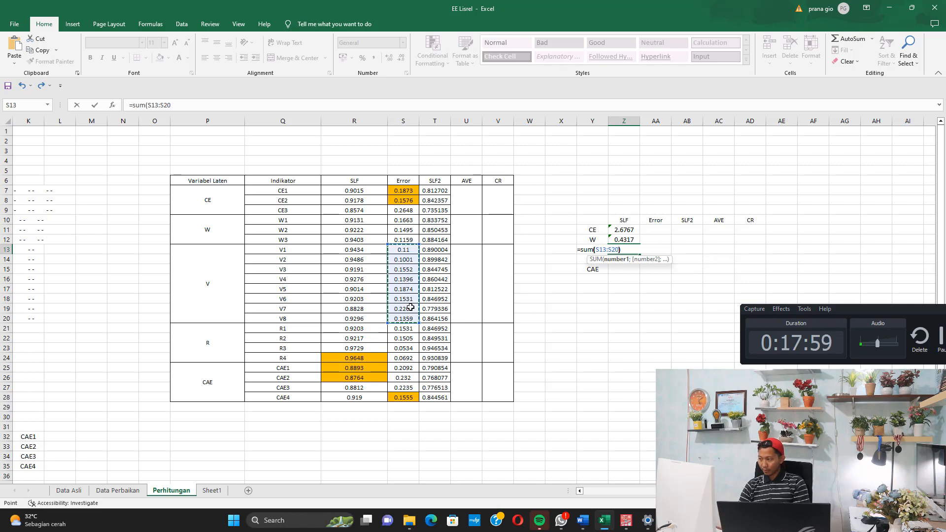
pyautogui.press('Return')
pyautogui.write('=sum(')
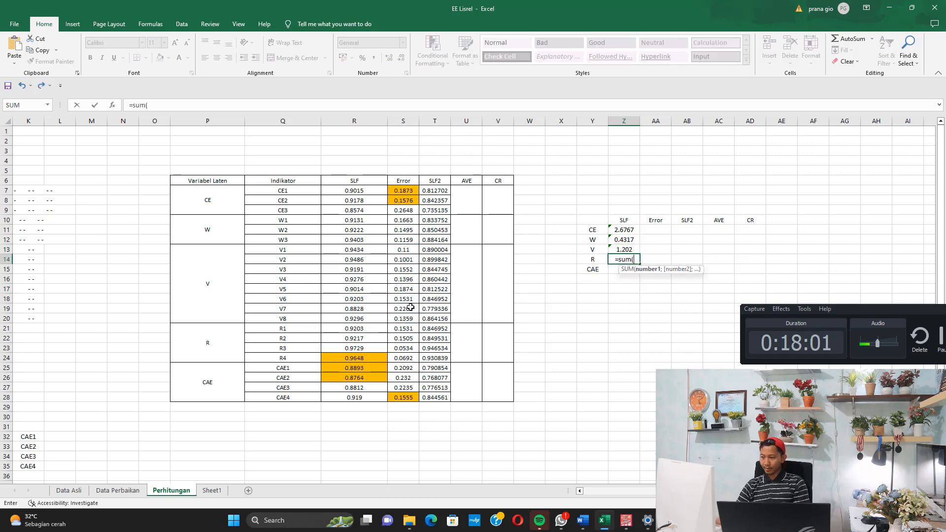
pyautogui.moveTo(407, 329); pyautogui.dragTo(406, 358)
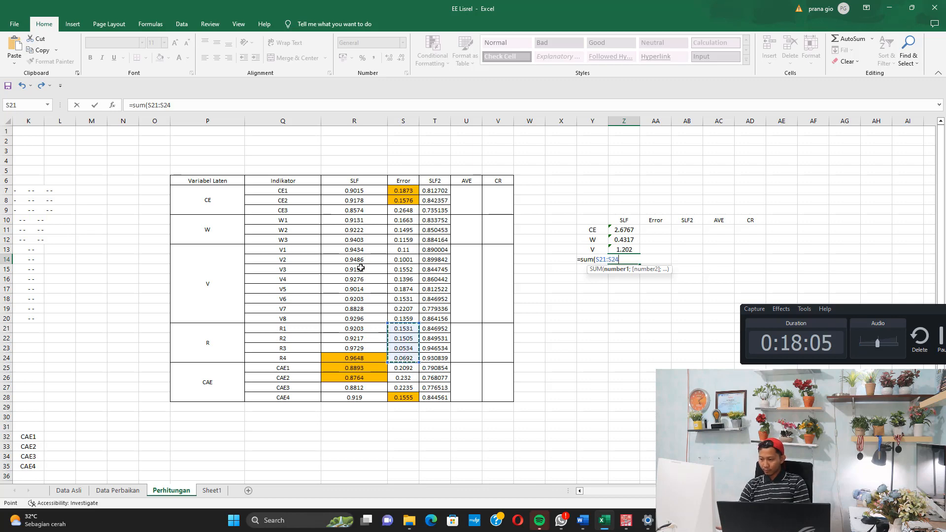
pyautogui.press('Return')
pyautogui.write('=sum(')
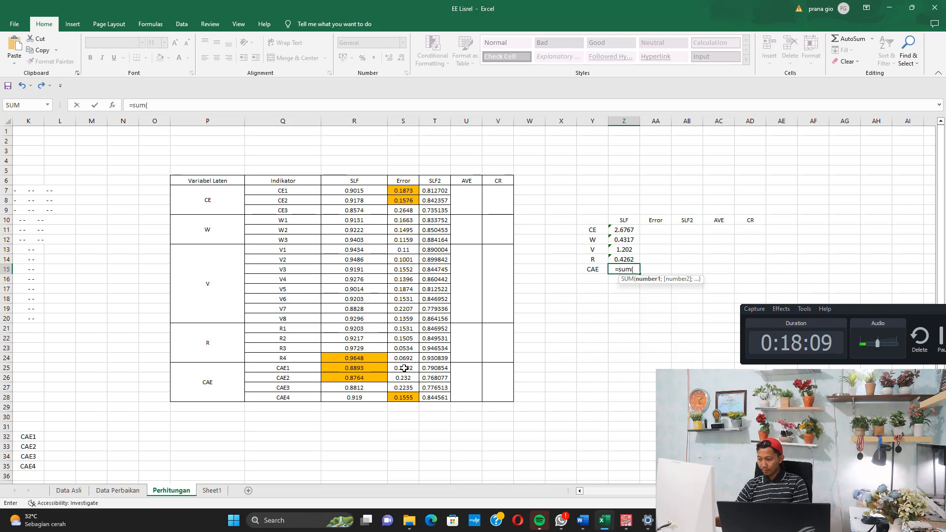
pyautogui.moveTo(404, 369); pyautogui.dragTo(405, 393)
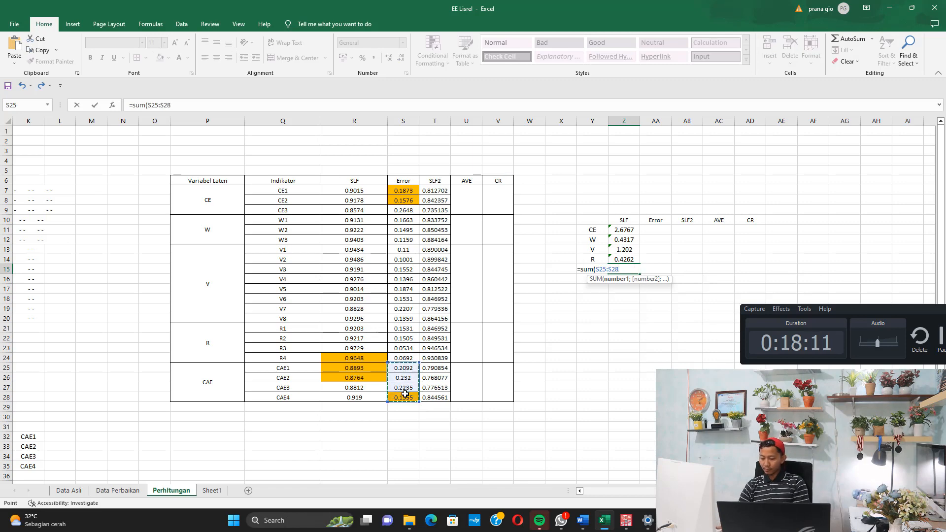
pyautogui.press('Return')
# Step: Inspect the source ranges of the SLF sum formulas for V, CE and W in the summary table
pyautogui.click(613, 249)
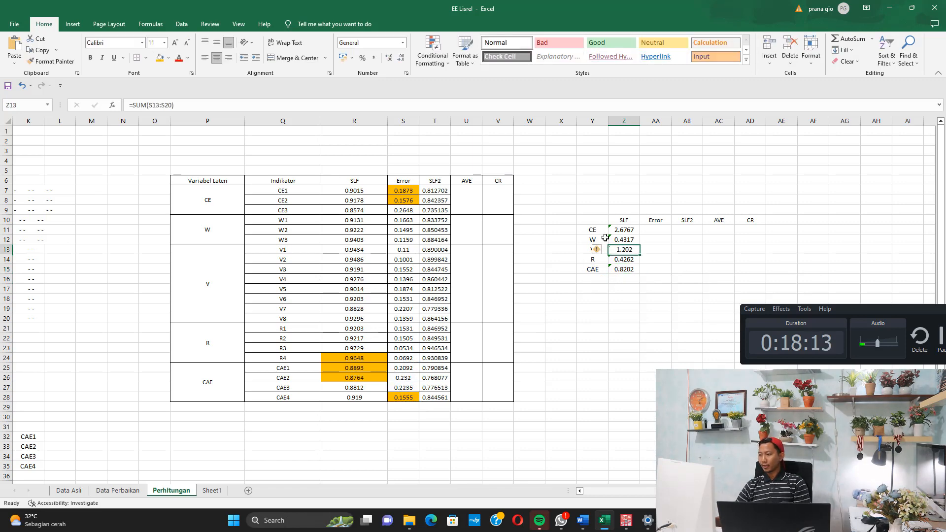
pyautogui.click(547, 104)
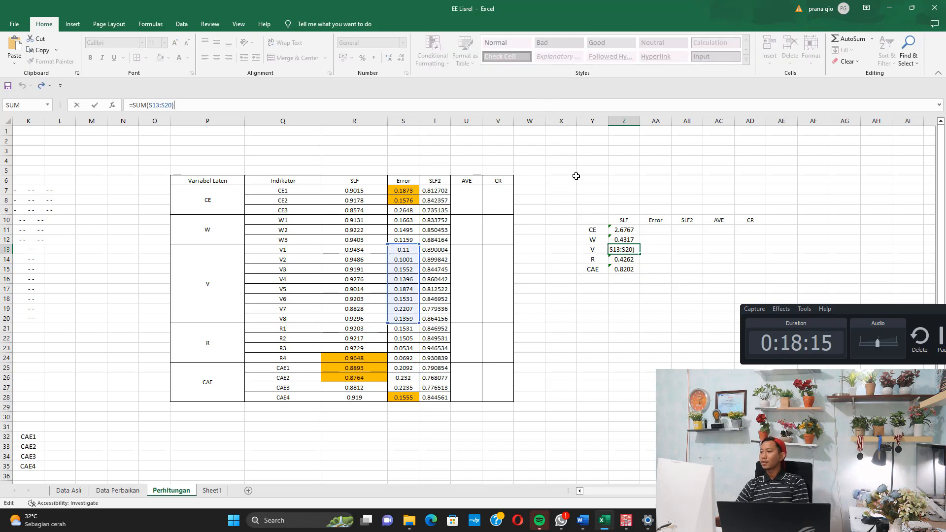
pyautogui.press('Return')
pyautogui.click(624, 229)
pyautogui.click(615, 105)
pyautogui.press('Return')
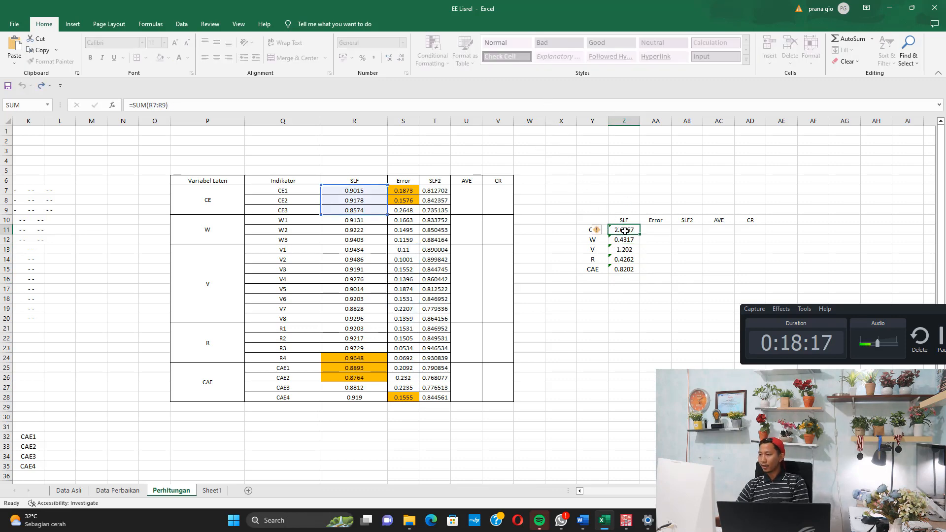
pyautogui.click(615, 109)
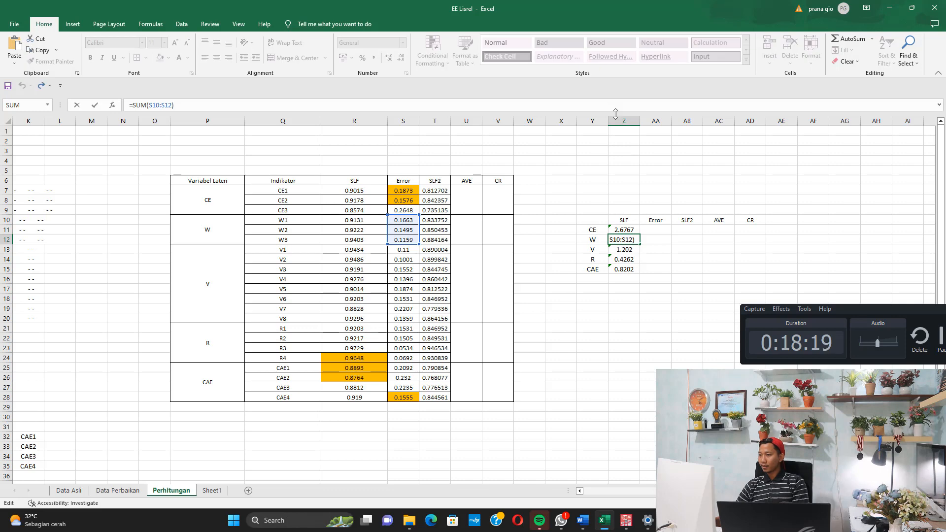
pyautogui.press('Escape')
# Step: Replace the summary SLF formulas of W and V with =SUM(R10:R12) in Z12 and =SUM(R13:R20) in Z13
pyautogui.write('=sum(')
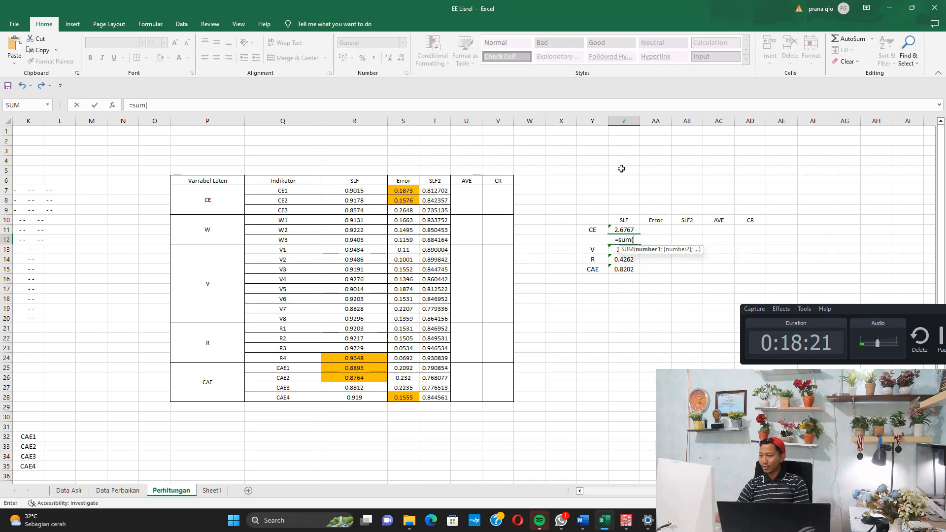
pyautogui.moveTo(359, 219)
pyautogui.mouseDown()
pyautogui.moveTo(359, 247)
pyautogui.moveTo(359, 239)
pyautogui.mouseUp()
pyautogui.press('Return')
pyautogui.write('=')
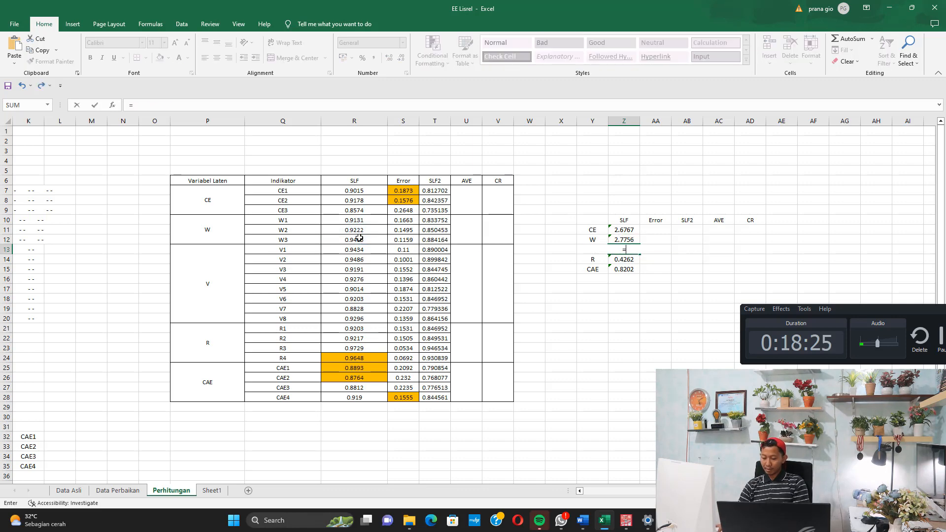
pyautogui.write('sum(')
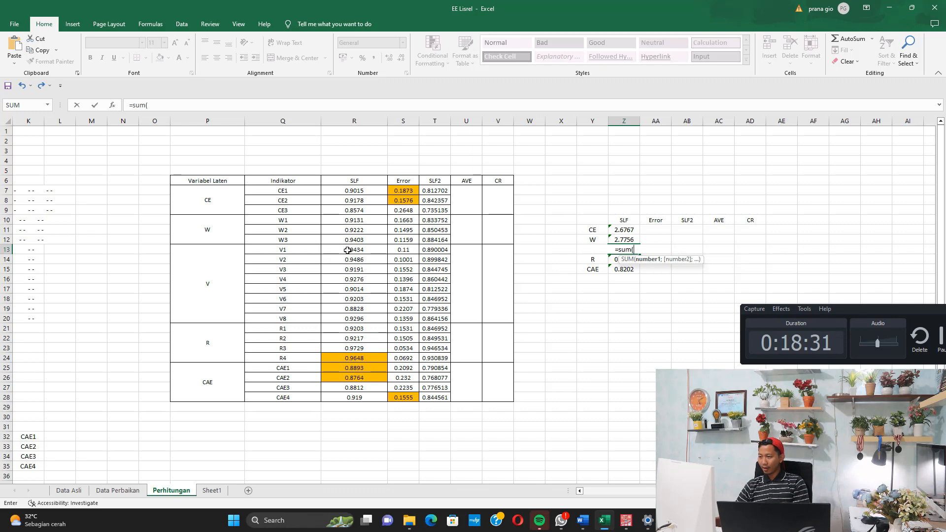
pyautogui.moveTo(347, 252); pyautogui.dragTo(346, 318)
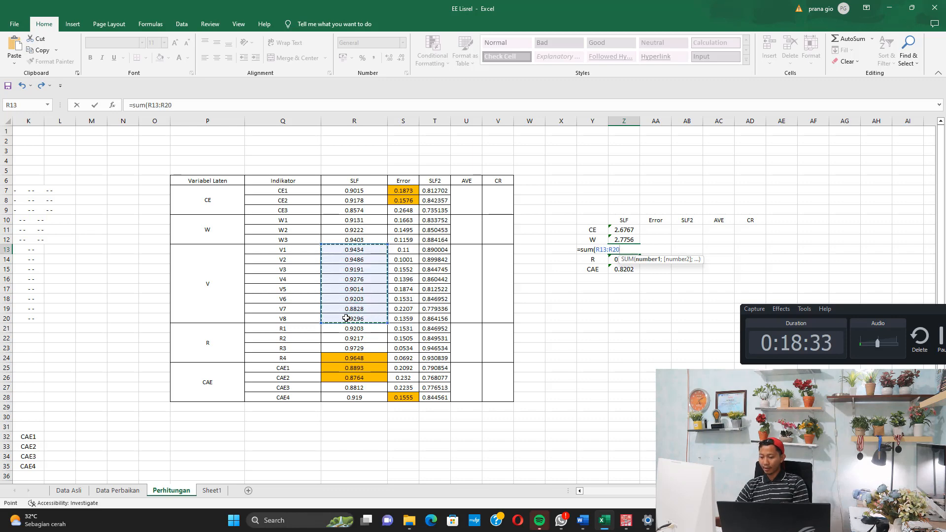
pyautogui.press('Return')
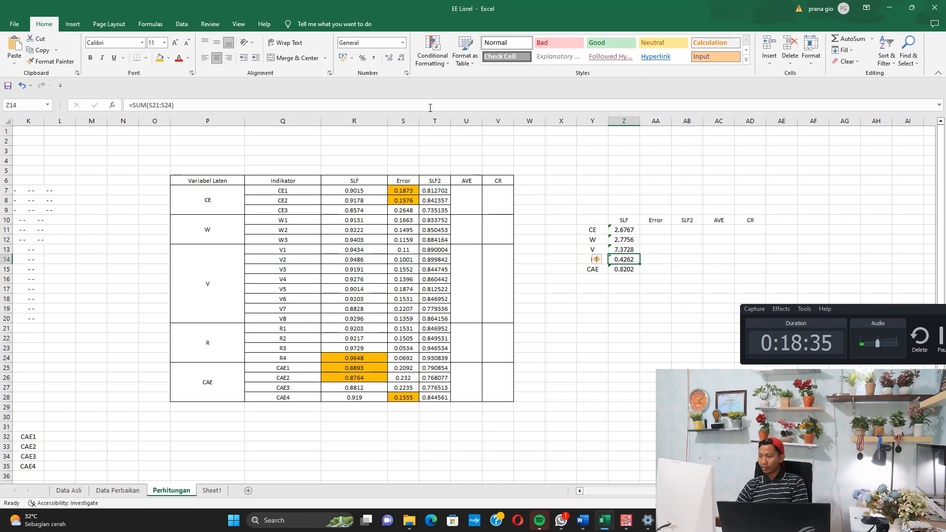
# Step: Replace the summary SLF formulas of R and CAE with =SUM(R21:R24) in Z14 and =SUM(R25:R28) in Z15
pyautogui.click(430, 106)
pyautogui.press('Escape')
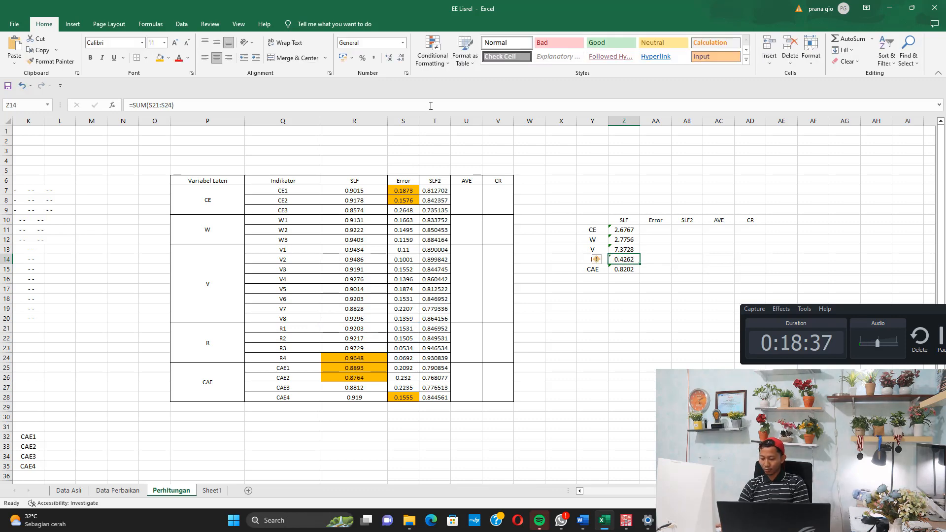
pyautogui.write('=sum(')
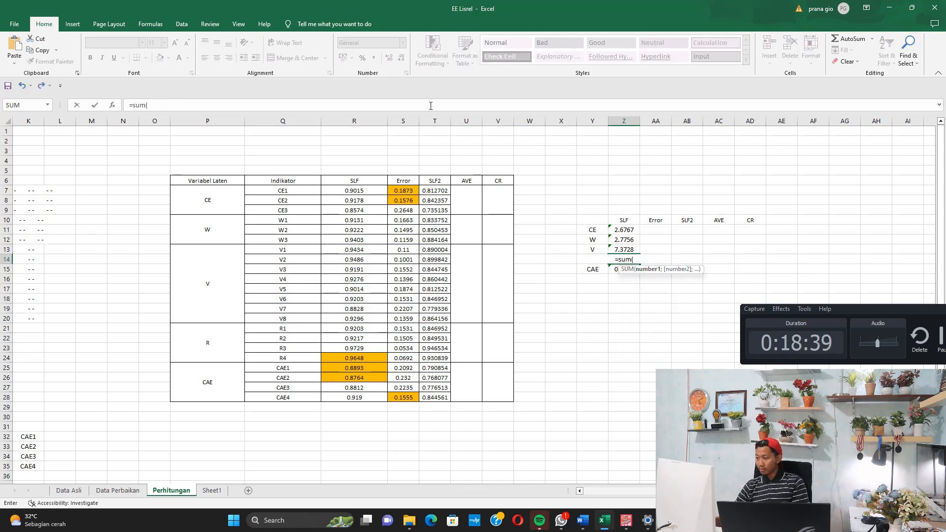
pyautogui.moveTo(349, 329); pyautogui.dragTo(349, 356)
pyautogui.press('Return')
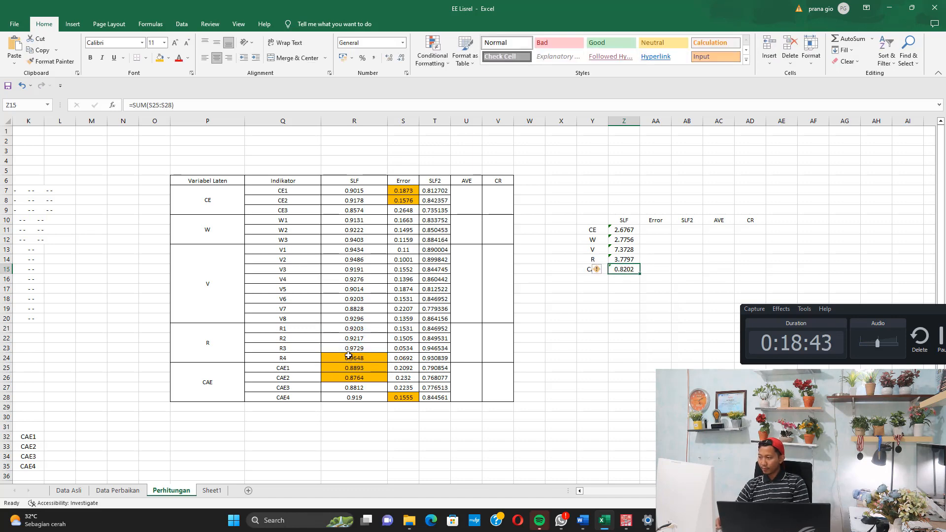
pyautogui.write('=sum(')
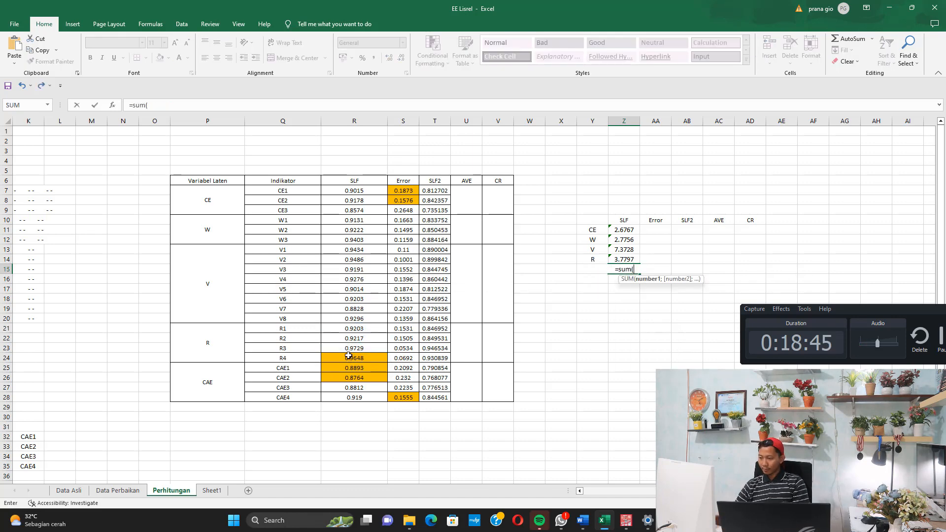
pyautogui.moveTo(357, 374); pyautogui.dragTo(362, 398)
pyautogui.press('Return')
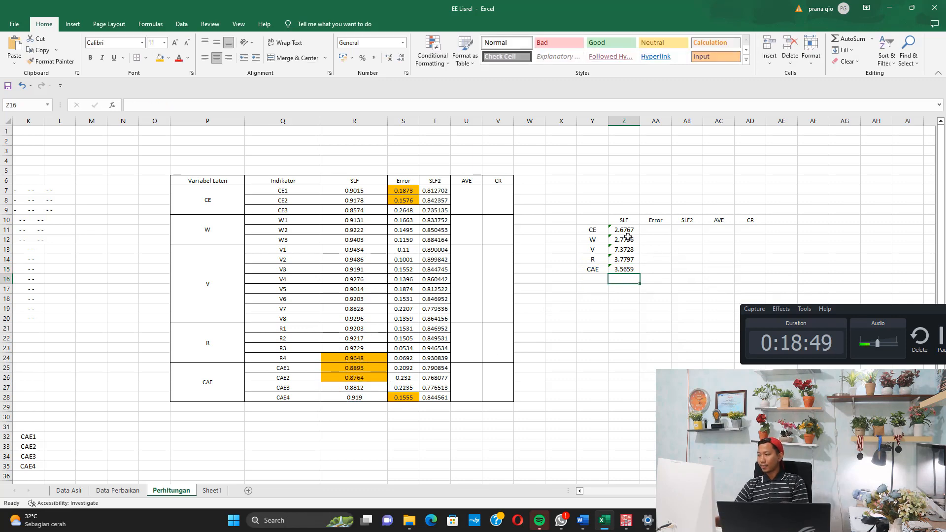
# Step: Copy the SLF sum formulas in Z11:Z15 across to the Error and SLF2 columns, AA and AB
pyautogui.moveTo(627, 230); pyautogui.dragTo(701, 274)
pyautogui.click(698, 181)
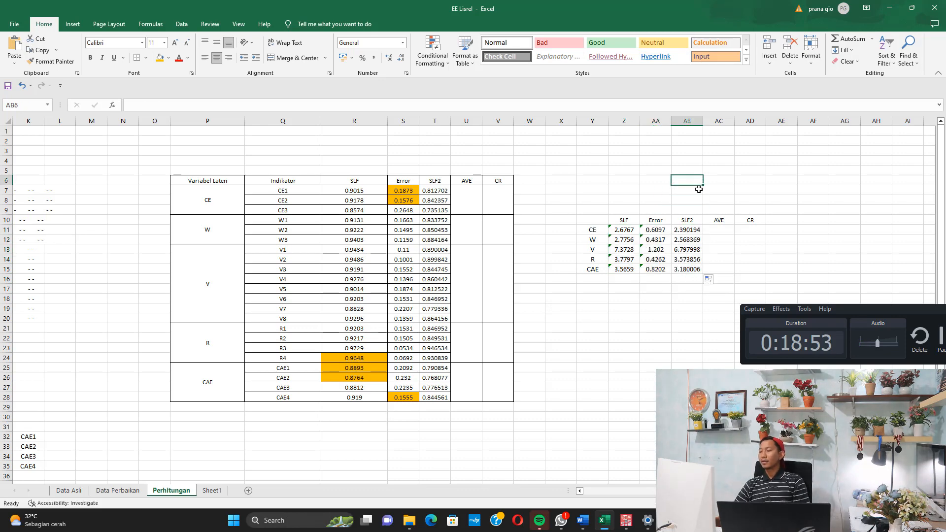
# Step: Switch to the Word document and examine the AVE formula, highlighting its numerator
pyautogui.click(584, 521)
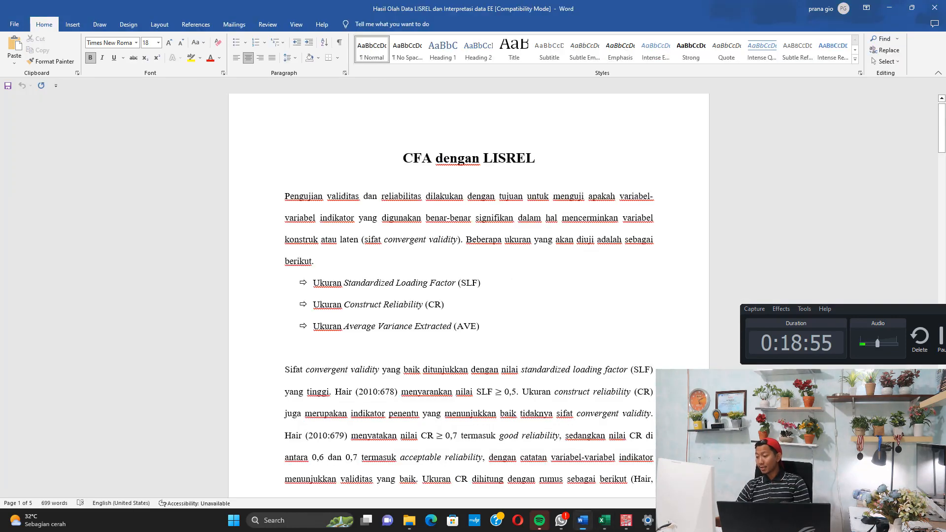
pyautogui.scroll(-10, 557, 342)
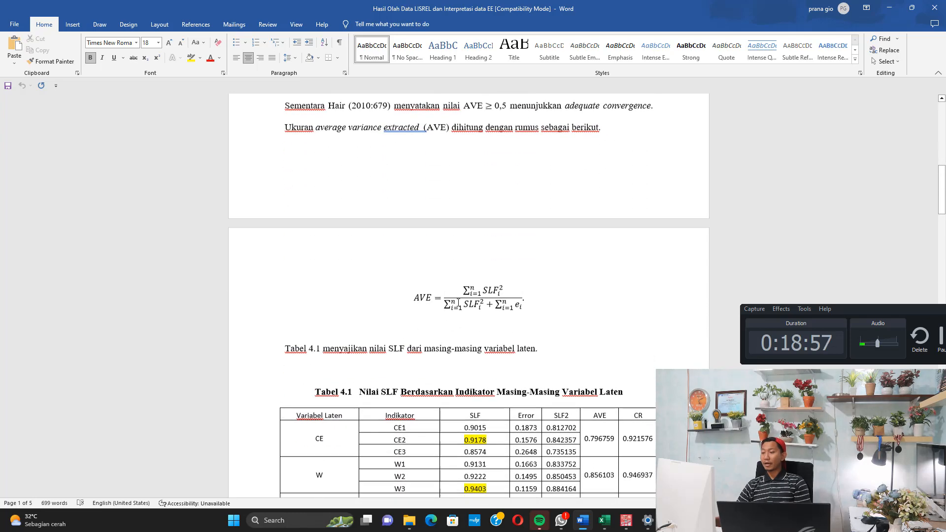
pyautogui.moveTo(498, 286); pyautogui.dragTo(473, 288)
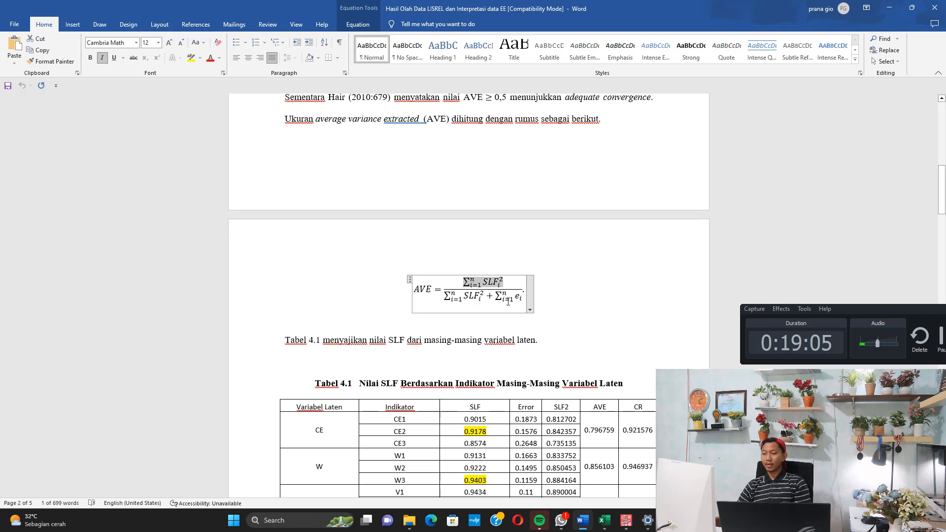
# Step: Examine the CR formula and the AVE formula in the Word document, highlighting parts of each
pyautogui.click(606, 520)
pyautogui.scroll(5, 469, 328)
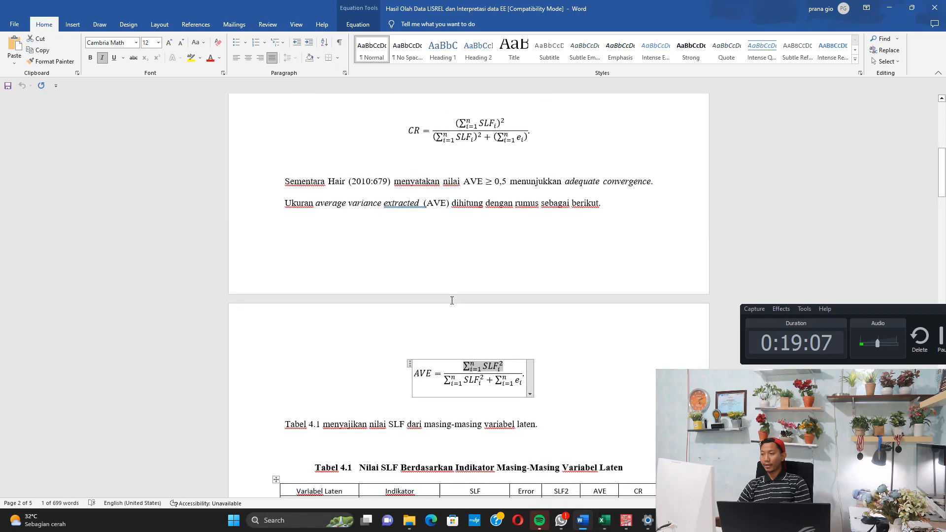
pyautogui.click(491, 263)
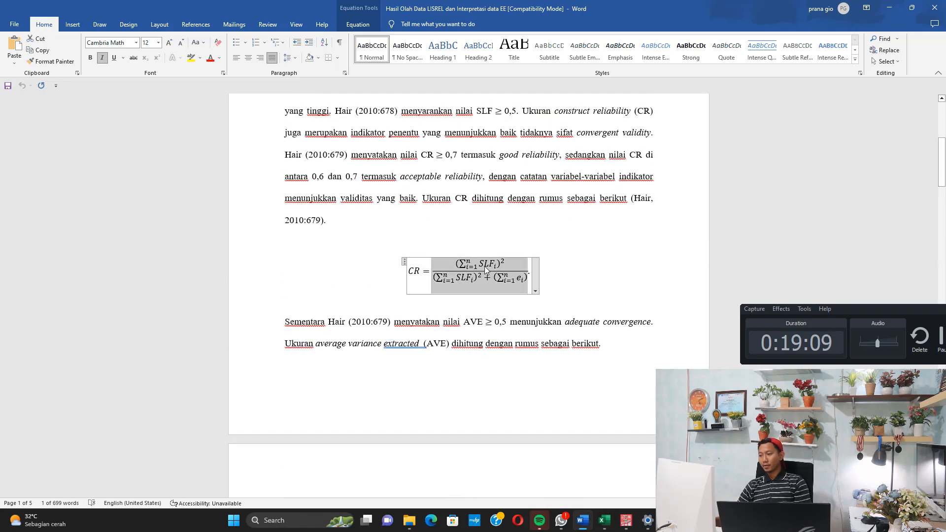
pyautogui.click(500, 266)
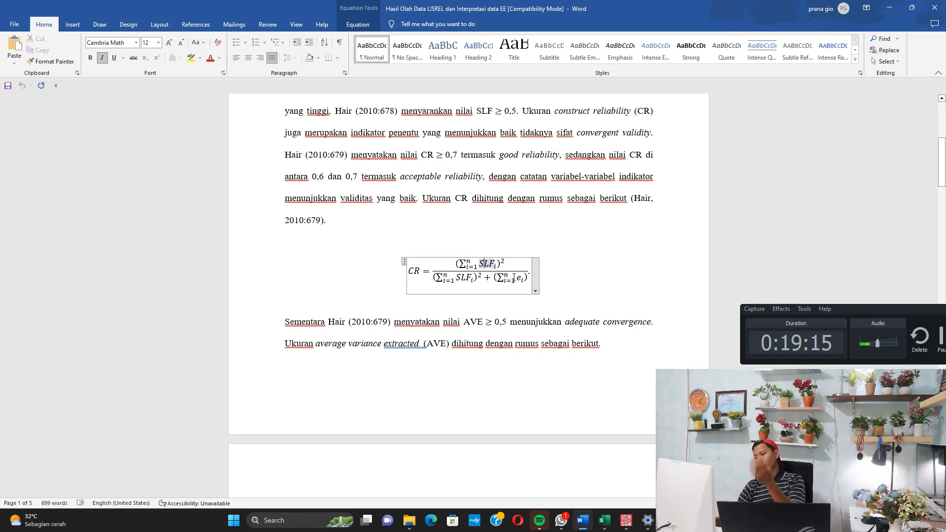
pyautogui.scroll(-5, 428, 324)
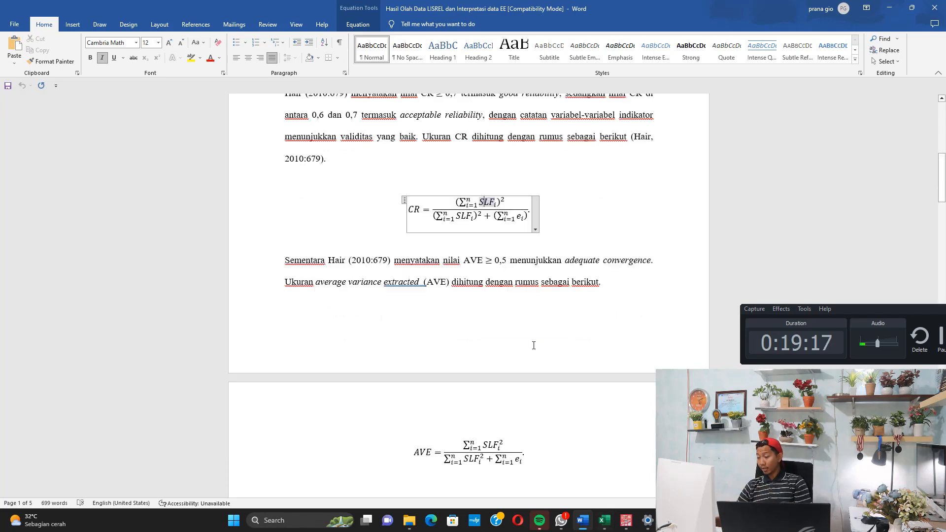
pyautogui.moveTo(420, 320); pyautogui.dragTo(506, 317)
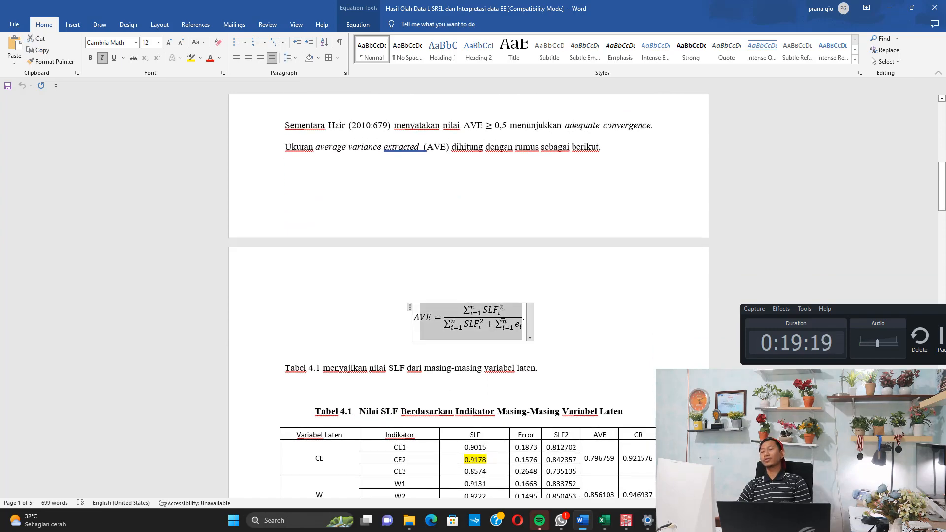
# Step: Switch to the Excel workbook, enter =AB11/(AB11+AA11) as the AVE of CE in AC11 and fill it down to AC15
pyautogui.hotkey('alt', 'Tab')
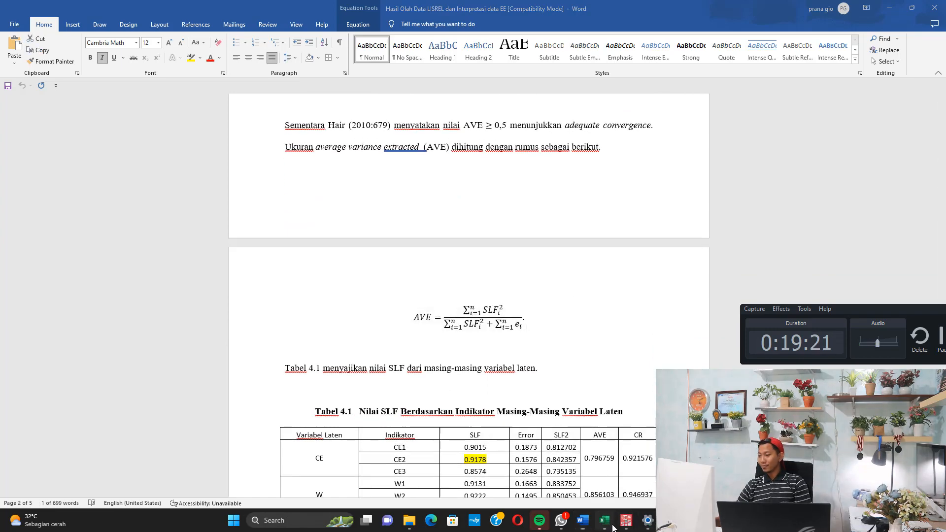
pyautogui.write('=')
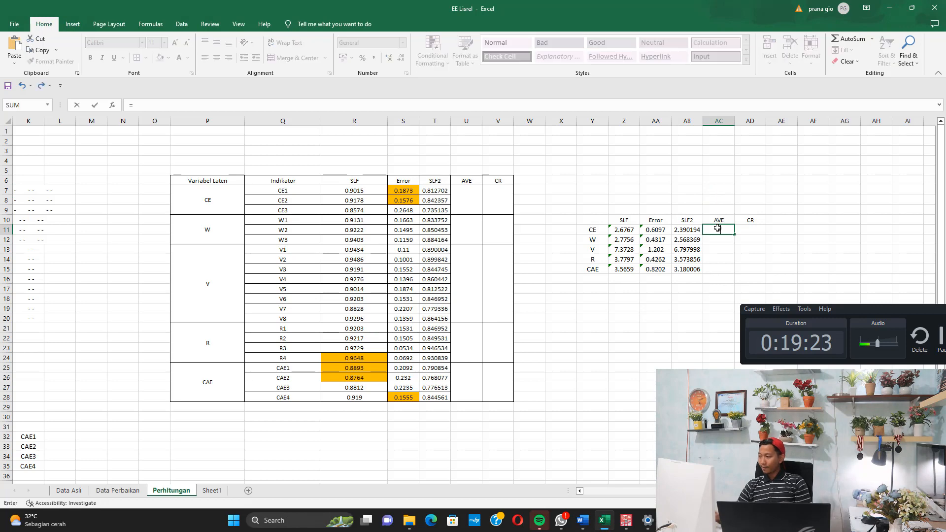
pyautogui.click(684, 230)
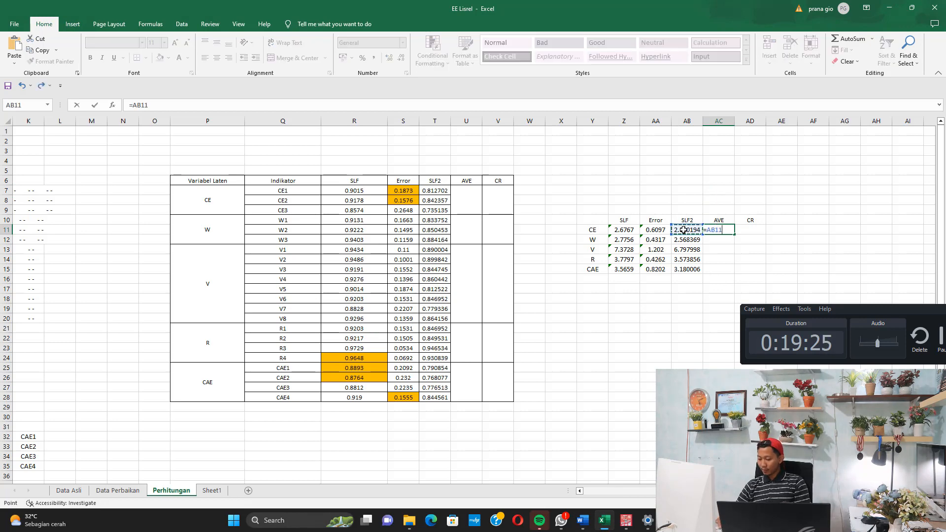
pyautogui.write('/(')
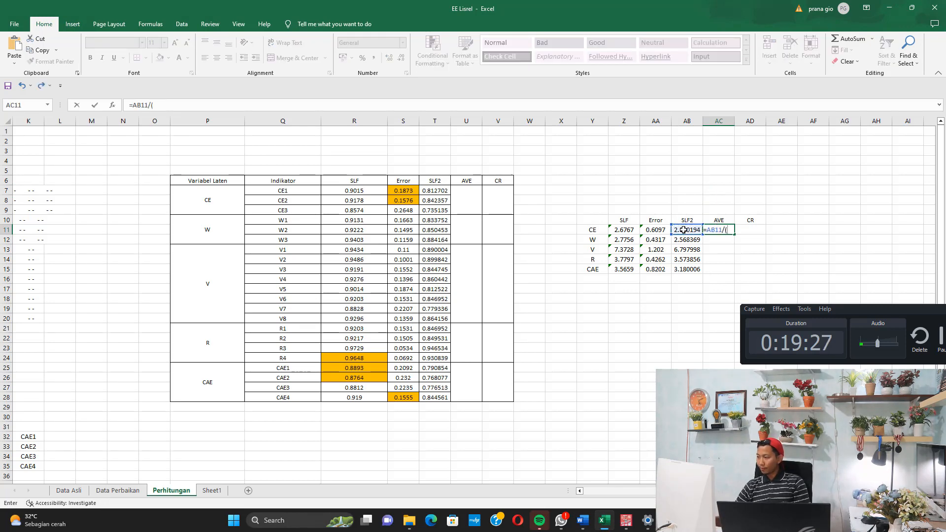
pyautogui.click(684, 230)
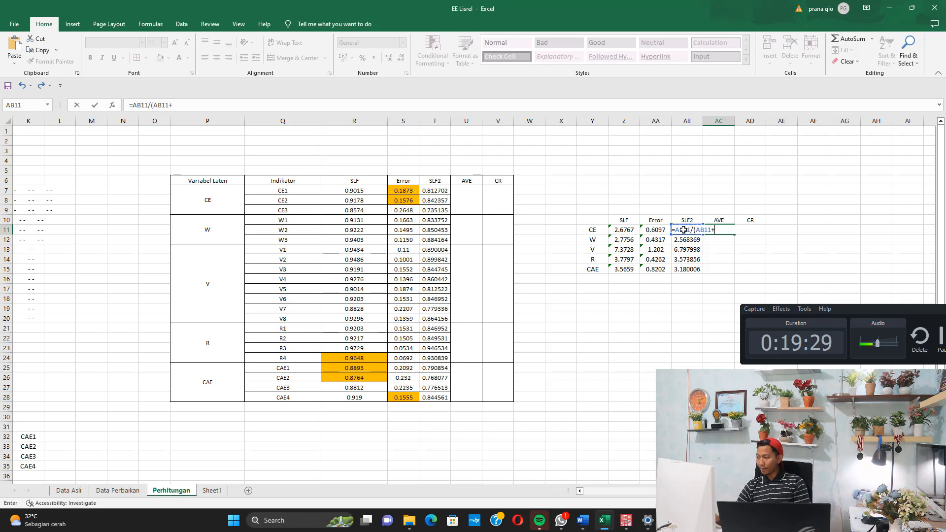
pyautogui.write('+')
pyautogui.click(657, 230)
pyautogui.press('Return')
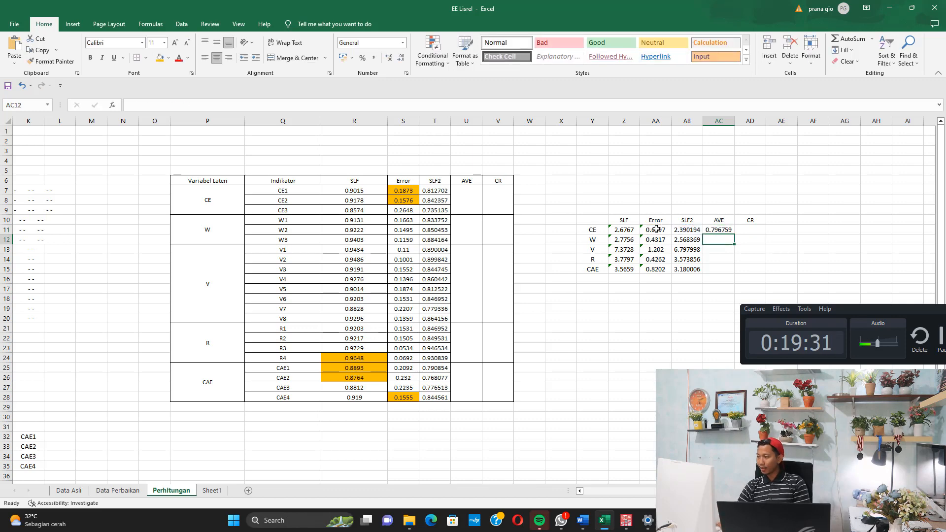
pyautogui.click(732, 232)
pyautogui.doubleClick(734, 235)
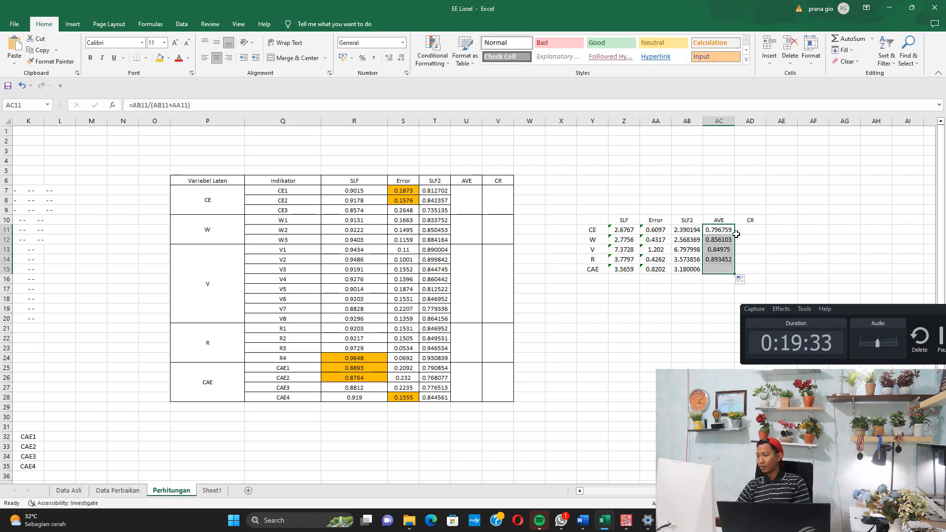
# Step: Enter the CR formula =Z11^2/(Z11^2 + AA11) for CE in AD11
pyautogui.click(746, 230)
pyautogui.write('=')
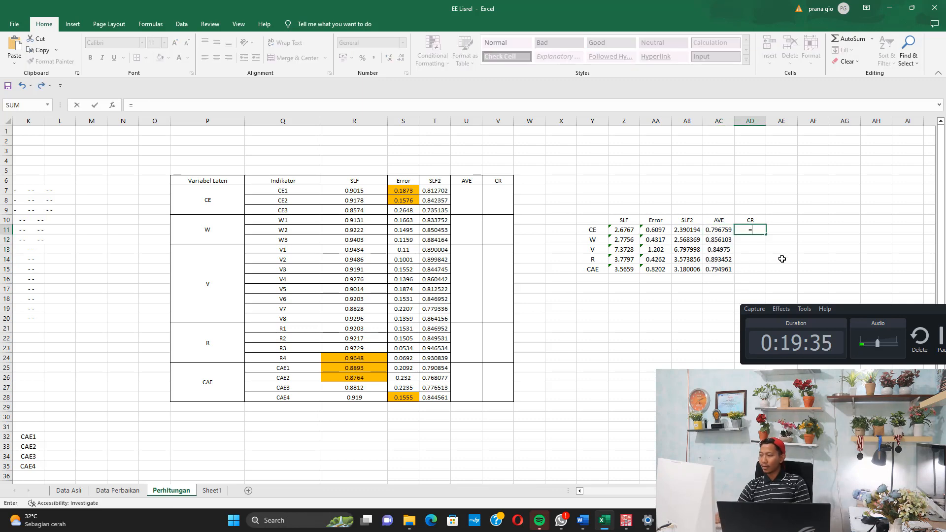
pyautogui.click(636, 230)
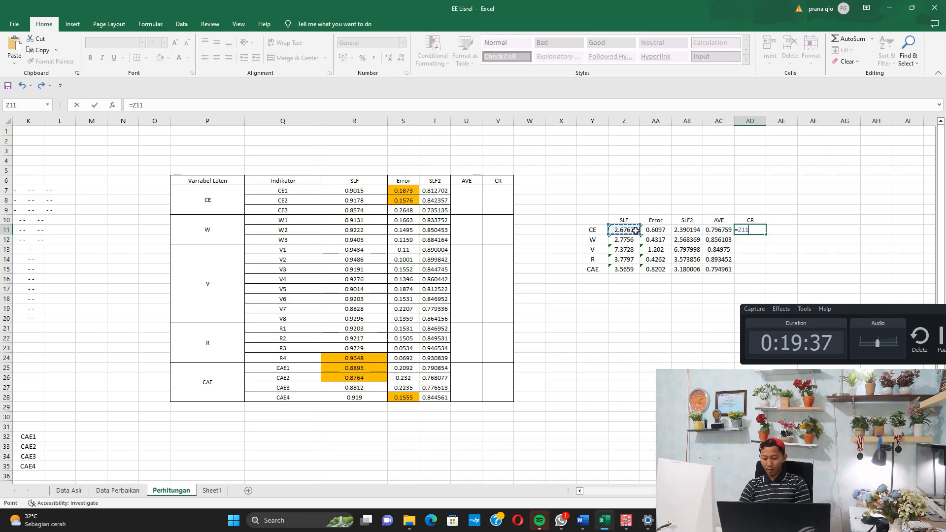
pyautogui.write('^2/')
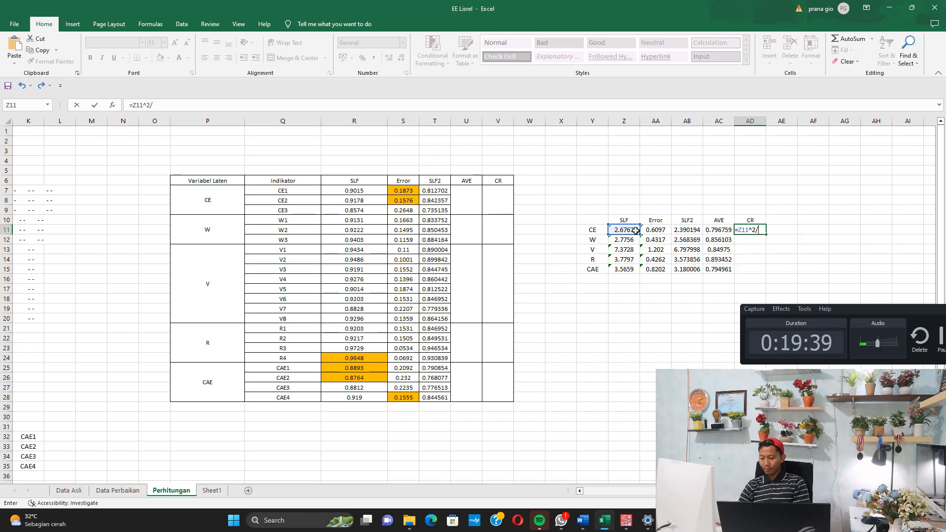
pyautogui.write('(')
pyautogui.click(636, 230)
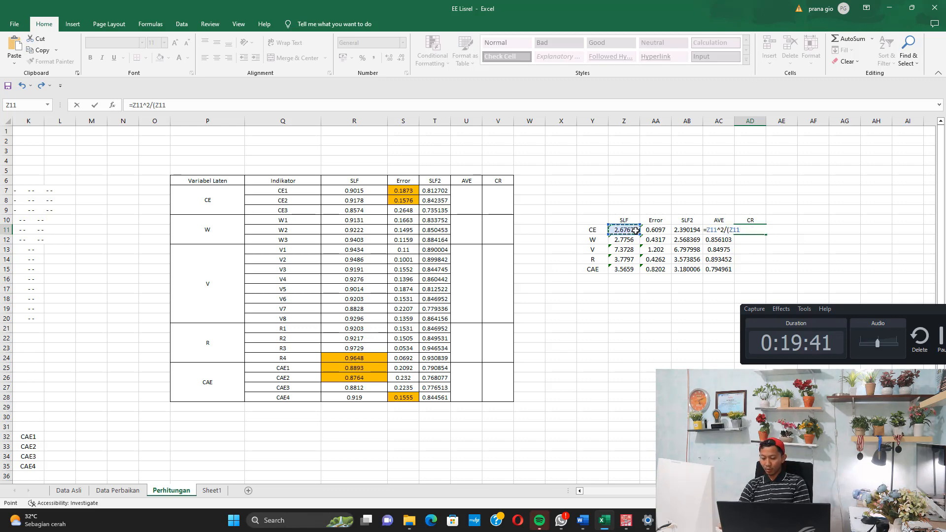
pyautogui.write('^2 +')
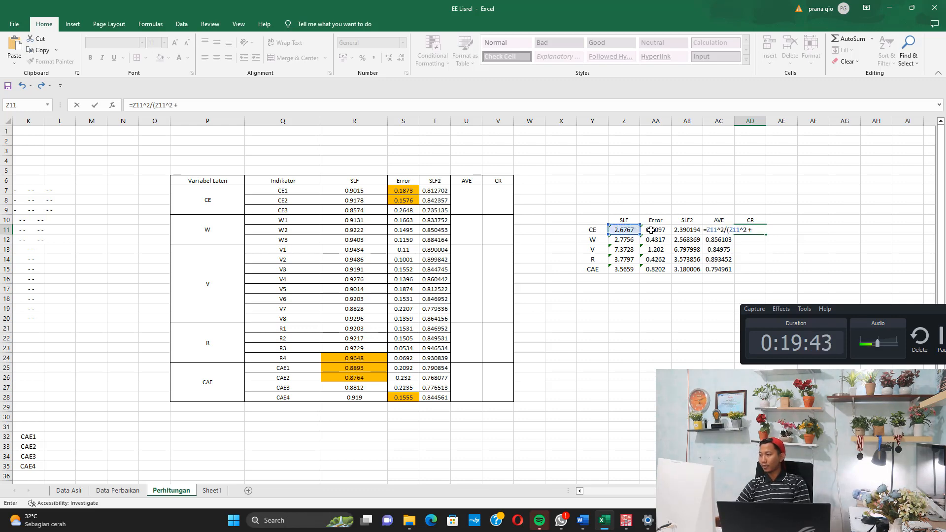
pyautogui.click(652, 230)
pyautogui.write(')')
pyautogui.press('Return')
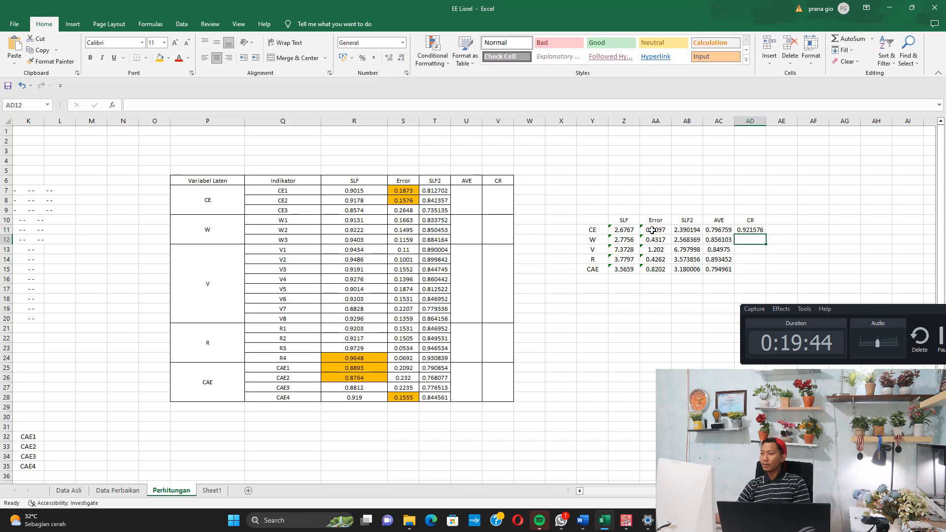
# Step: Fill the CR formula from AD11 down to AD15 and highlight the AVE and CR results
pyautogui.click(754, 229)
pyautogui.moveTo(766, 234); pyautogui.dragTo(766, 274)
pyautogui.moveTo(714, 230); pyautogui.dragTo(715, 270)
pyautogui.moveTo(743, 231); pyautogui.dragTo(750, 269)
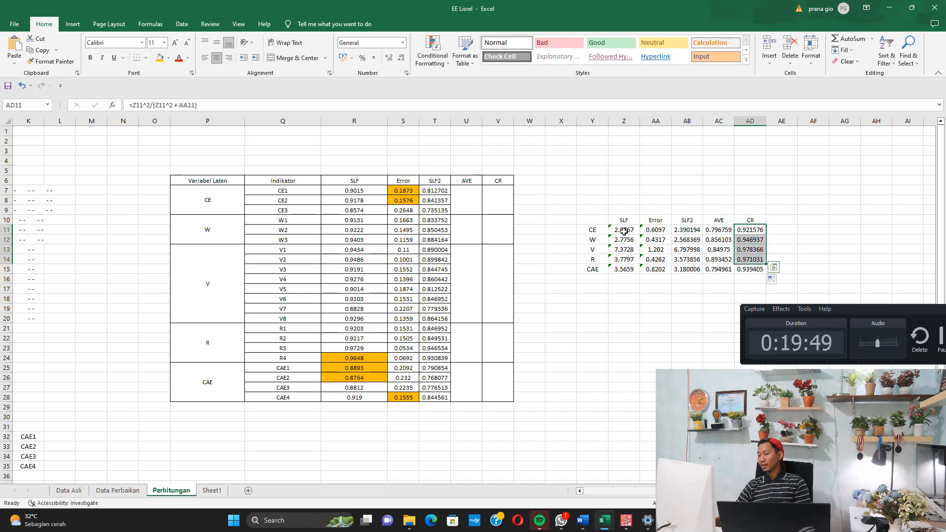
# Step: Link the AVE cells of CE and W in the main table to AC11 and AC12
pyautogui.click(467, 200)
pyautogui.write('=')
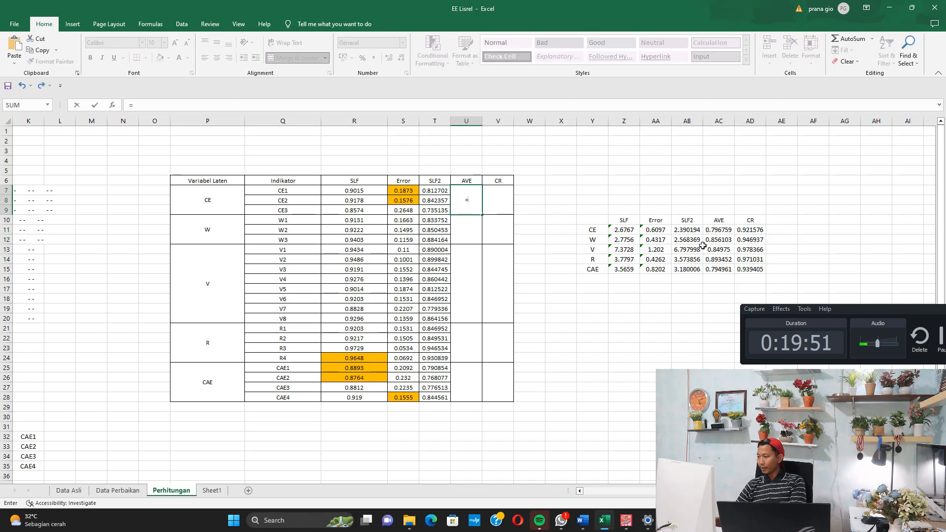
pyautogui.click(722, 231)
pyautogui.press('Return')
pyautogui.write('=')
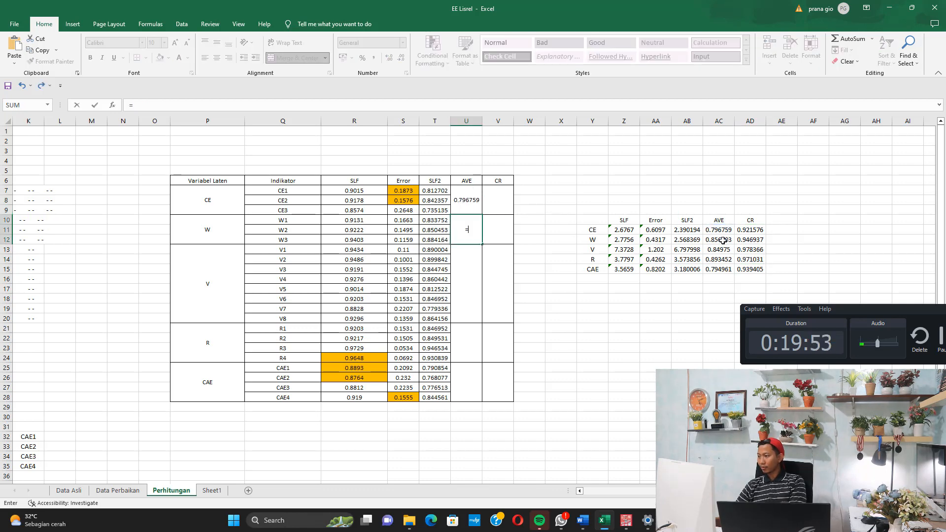
pyautogui.click(722, 241)
pyautogui.press('Return')
# Step: Link the AVE cells of V, R and CAE in the main table to AC13, AC14 and AC15
pyautogui.write('=')
pyautogui.click(729, 250)
pyautogui.press('Return')
pyautogui.write('=')
pyautogui.click(729, 260)
pyautogui.press('Return')
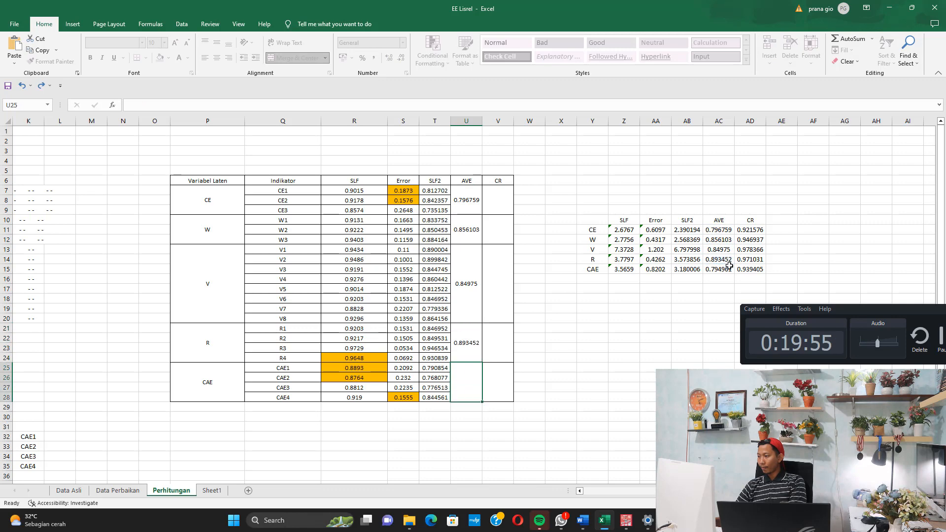
pyautogui.write('=')
pyautogui.click(729, 267)
pyautogui.press('Return')
# Step: Link the CR cells of CE and W in the main table to AD11 and AD12
pyautogui.click(499, 200)
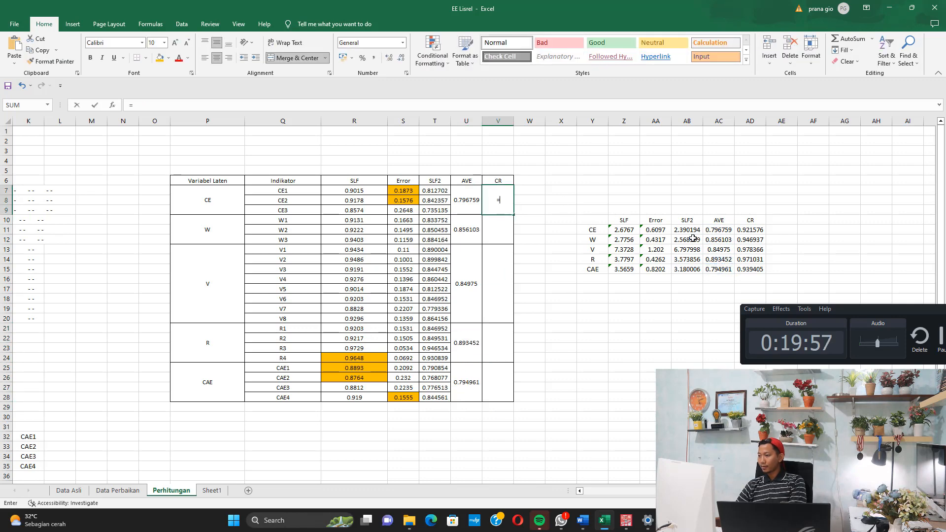
pyautogui.write('=')
pyautogui.click(752, 230)
pyautogui.press('Return')
pyautogui.write('=')
pyautogui.click(753, 240)
pyautogui.press('Return')
# Step: Link the CR cells of V, R and CAE in the main table to AD13, AD14 and AD15
pyautogui.write('=')
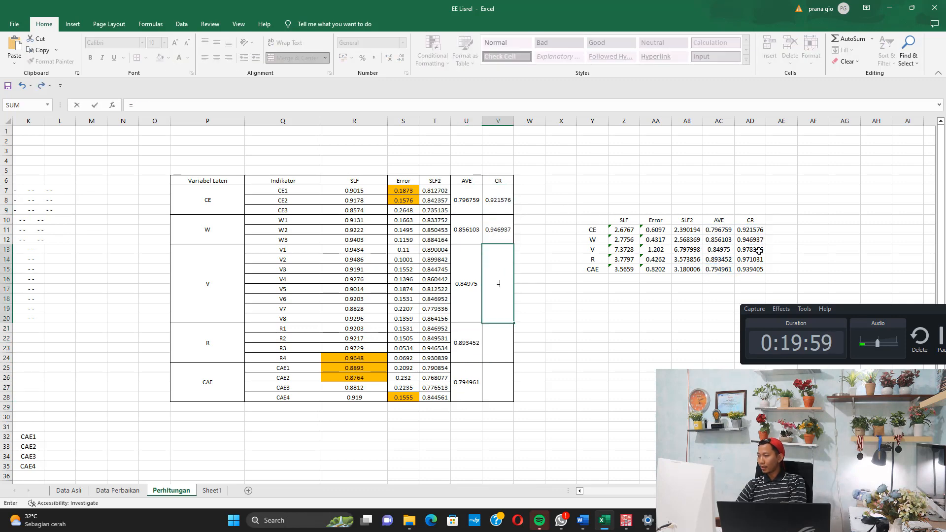
pyautogui.click(756, 249)
pyautogui.press('Return')
pyautogui.write('=')
pyautogui.click(760, 258)
pyautogui.press('Return')
pyautogui.write('=')
pyautogui.click(754, 270)
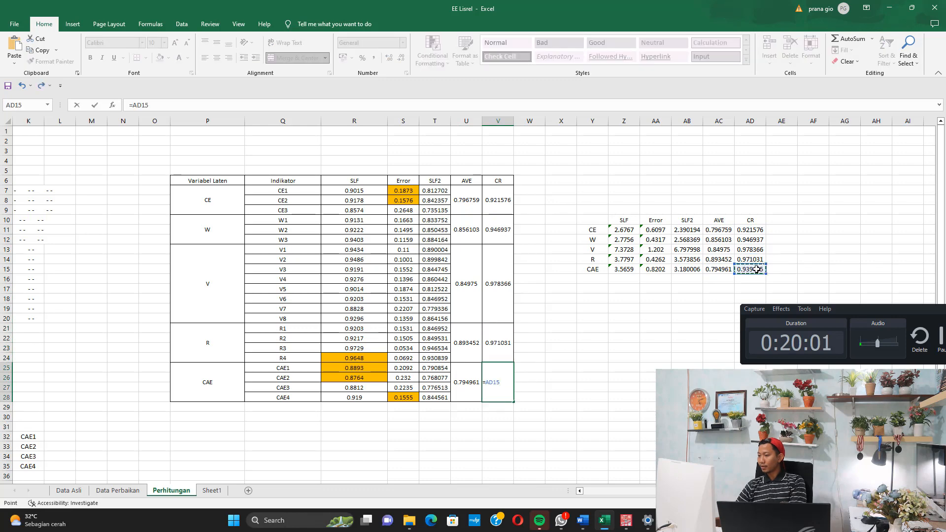
pyautogui.press('Return')
# Step: Format the main table's AVE values in U7:U28 as Number with four decimal places
pyautogui.moveTo(466, 197); pyautogui.dragTo(468, 394)
pyautogui.click(406, 73)
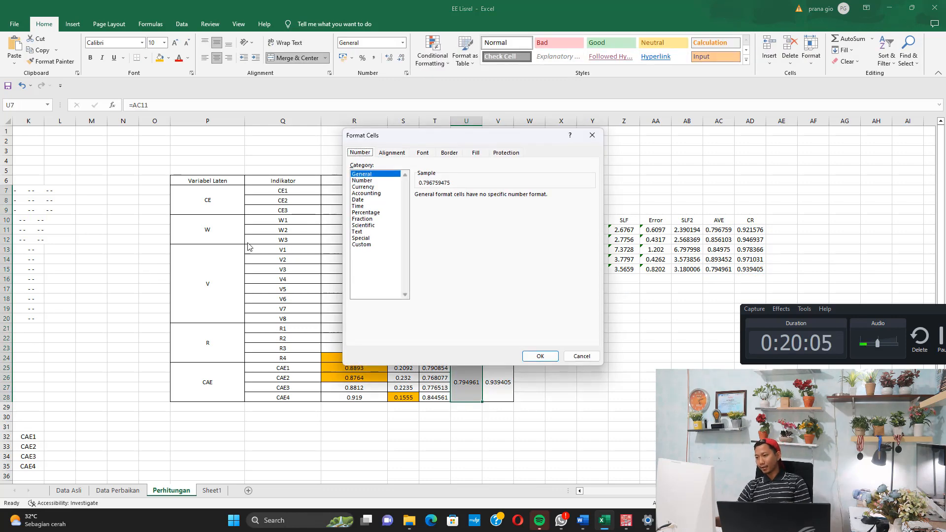
pyautogui.click(362, 181)
pyautogui.click(482, 193)
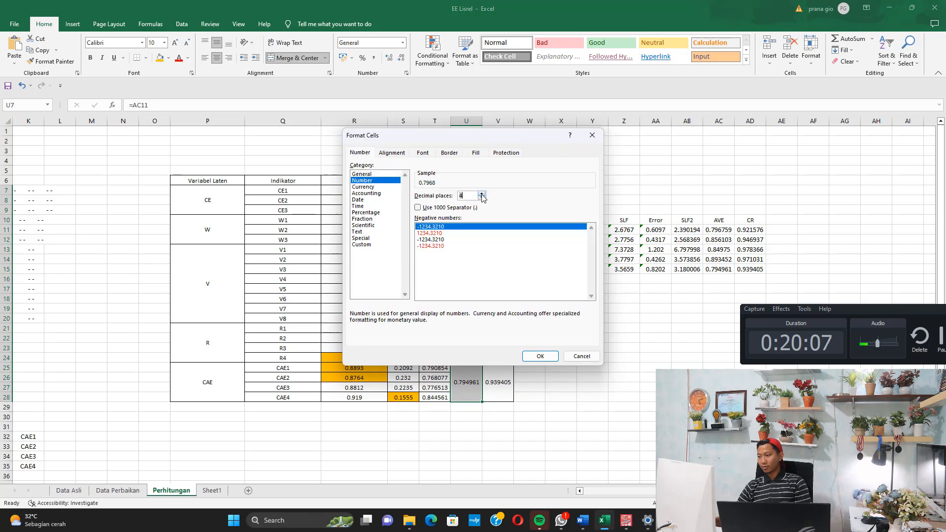
pyautogui.click(482, 193)
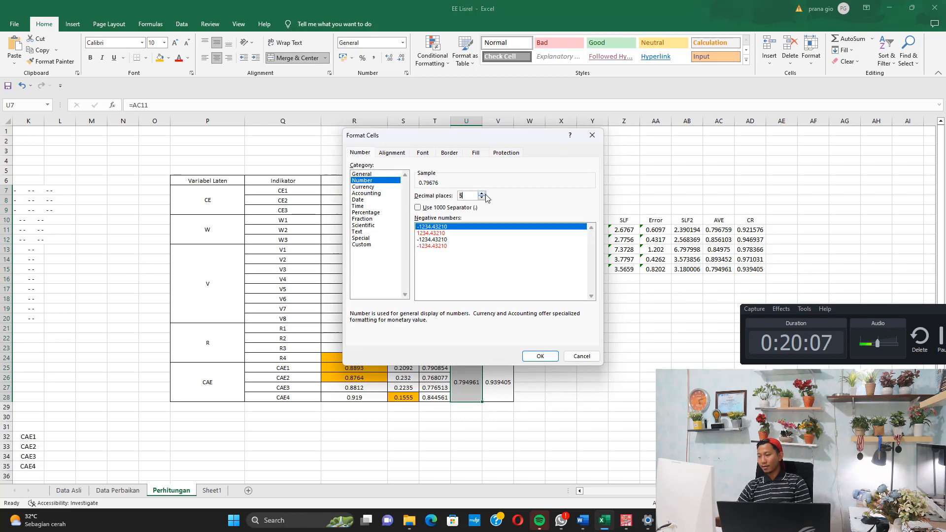
pyautogui.click(540, 355)
# Step: Fill the main table's AVE values with light green and its CR values with yellow
pyautogui.click(169, 58)
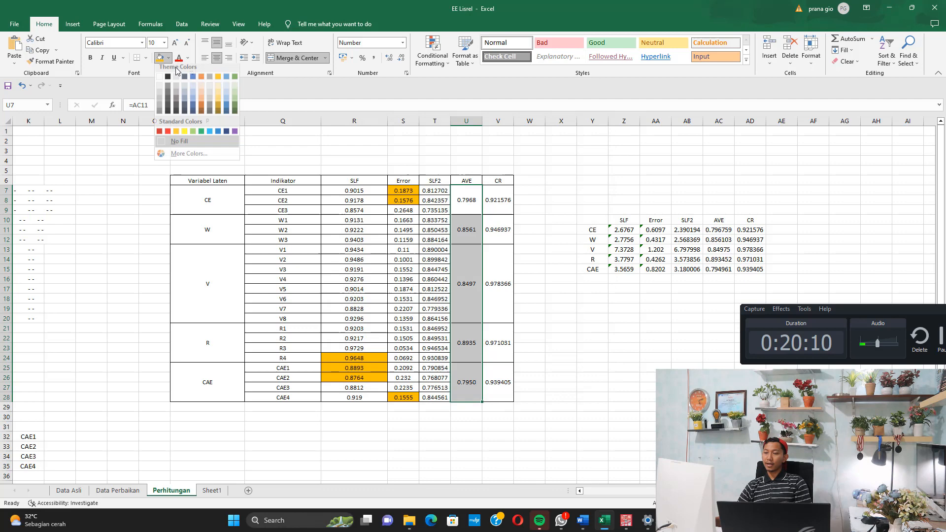
pyautogui.click(193, 131)
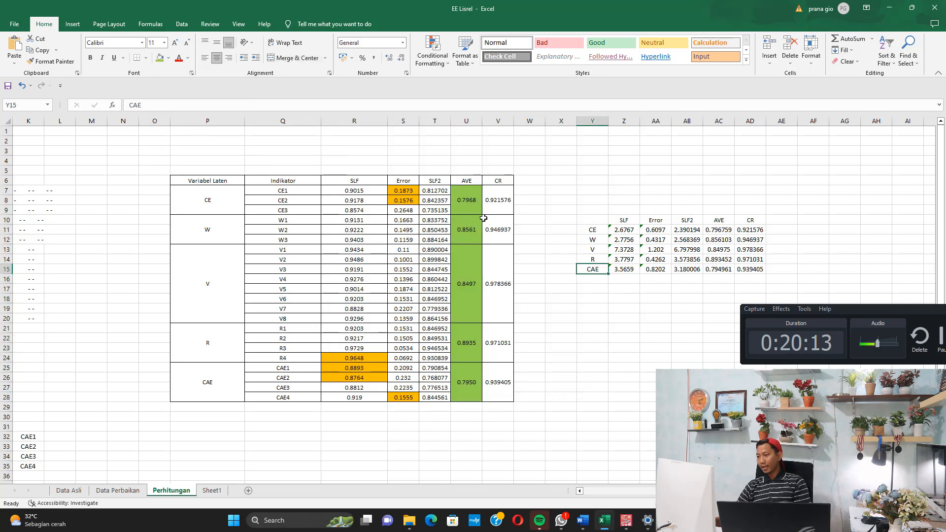
pyautogui.moveTo(495, 199); pyautogui.dragTo(498, 377)
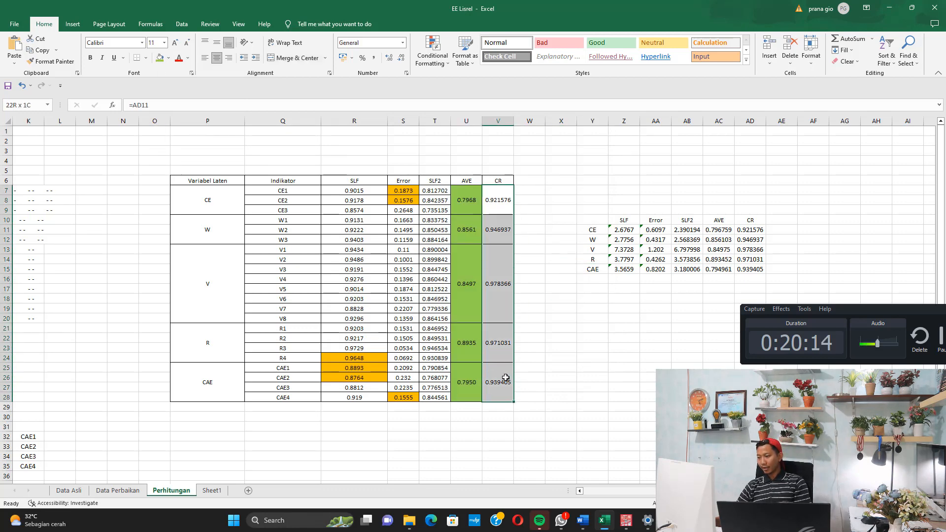
pyautogui.click(169, 58)
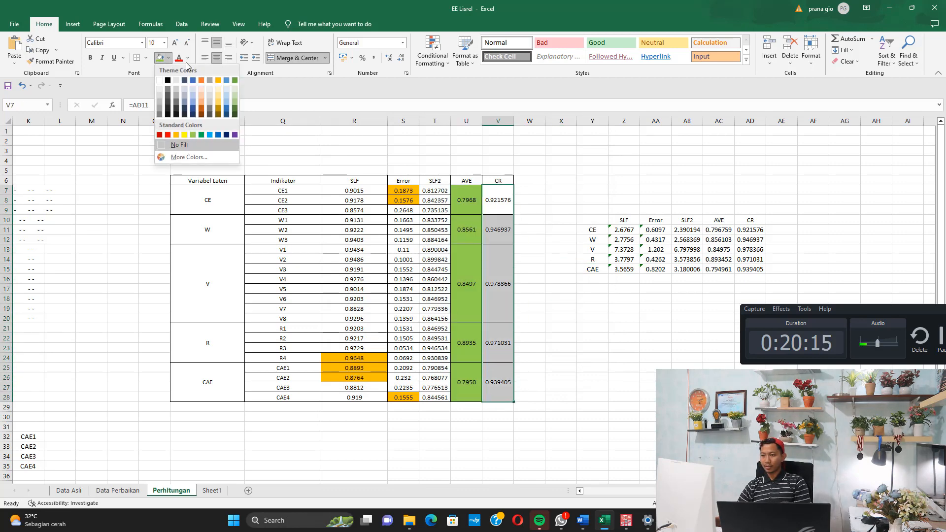
pyautogui.click(185, 134)
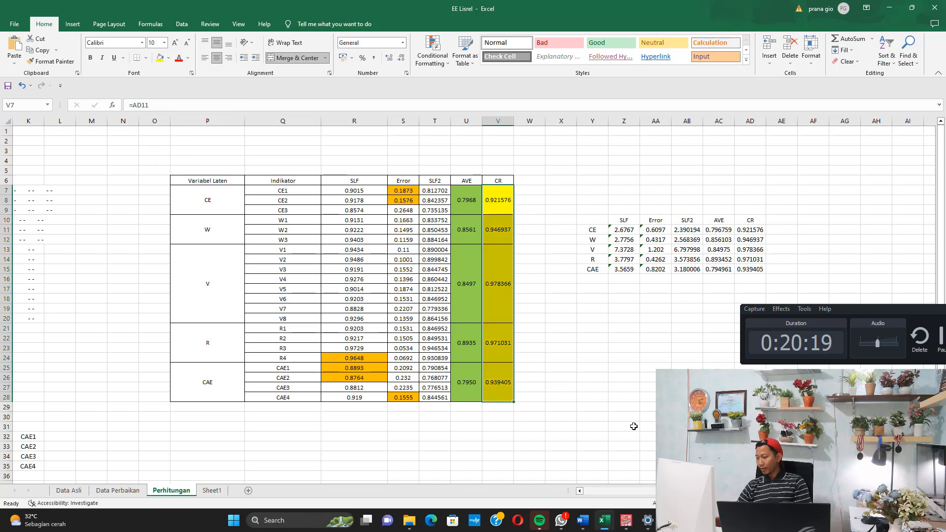
# Step: Switch to the Word document and check the AVE value of CE in Tabel 4.1, highlighting its digits
pyautogui.click(582, 520)
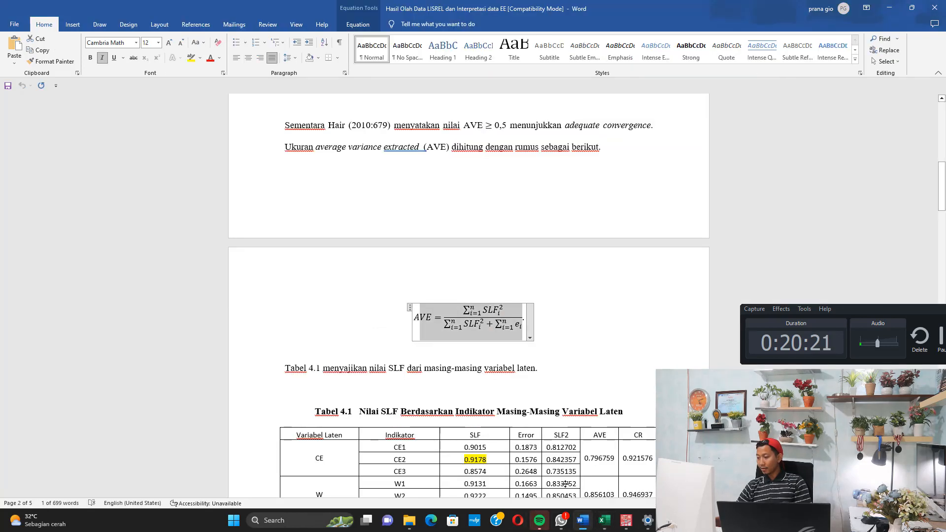
pyautogui.scroll(-3, 561, 386)
pyautogui.scroll(-1, 560, 386)
pyautogui.moveTo(592, 290); pyautogui.dragTo(606, 291)
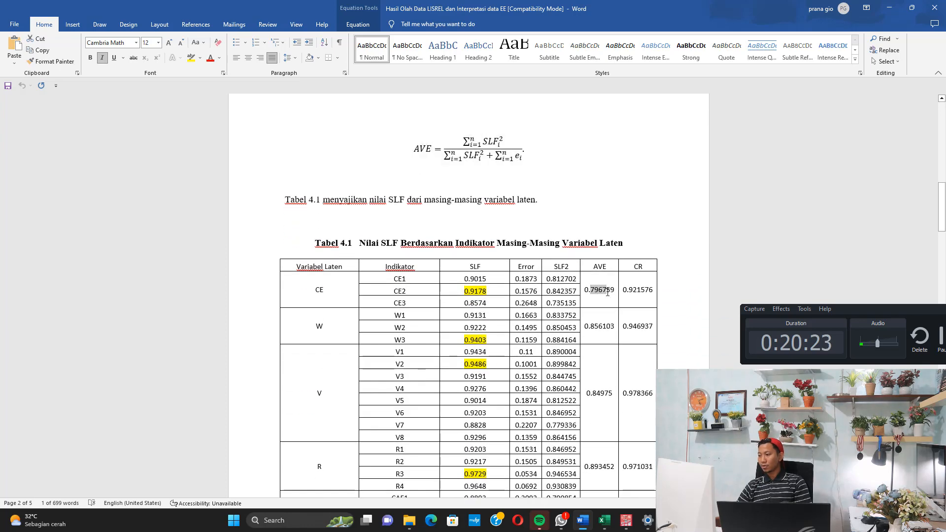
# Step: Check W's AVE value in Word's Tabel 4.1 against the corresponding cell in the Excel results table
pyautogui.moveTo(589, 327); pyautogui.dragTo(602, 328)
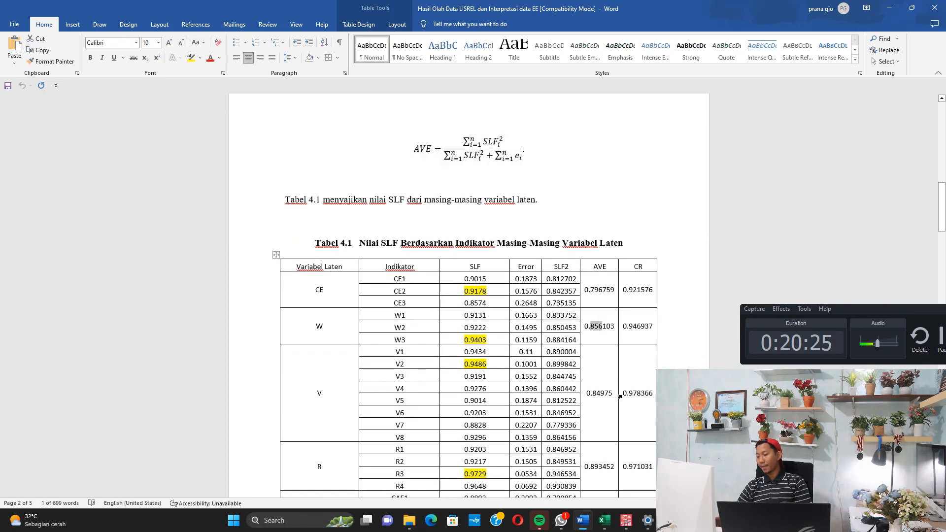
pyautogui.click(604, 521)
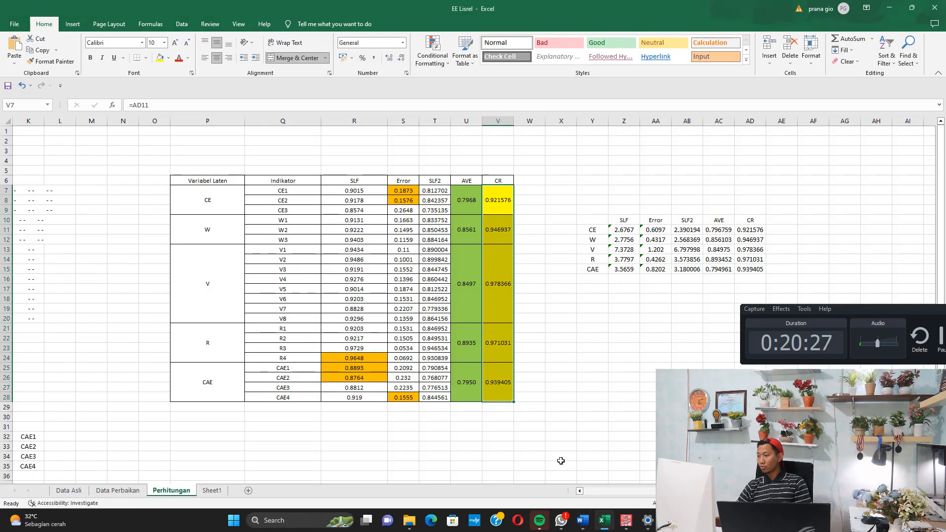
pyautogui.click(464, 225)
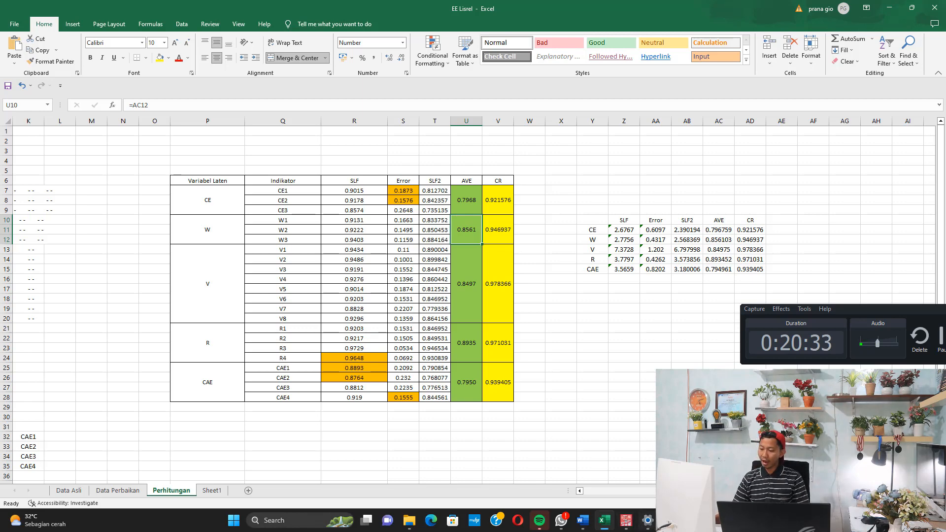
# Step: Switch to the Notepad notes and review the goodness of fit section, highlighting its purpose and the chi-square p-value criterion
pyautogui.click(670, 521)
pyautogui.click(720, 468)
pyautogui.scroll(-1, 70, 288)
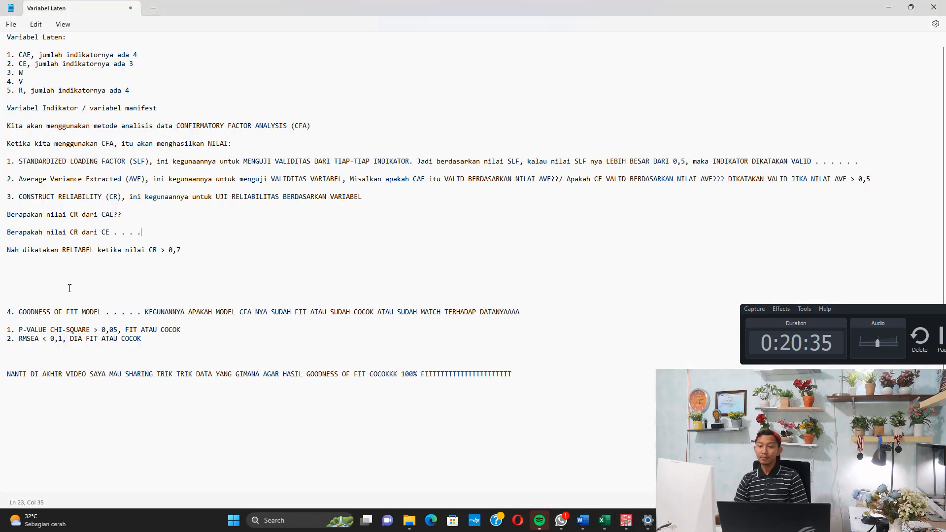
pyautogui.moveTo(56, 311); pyautogui.dragTo(266, 317)
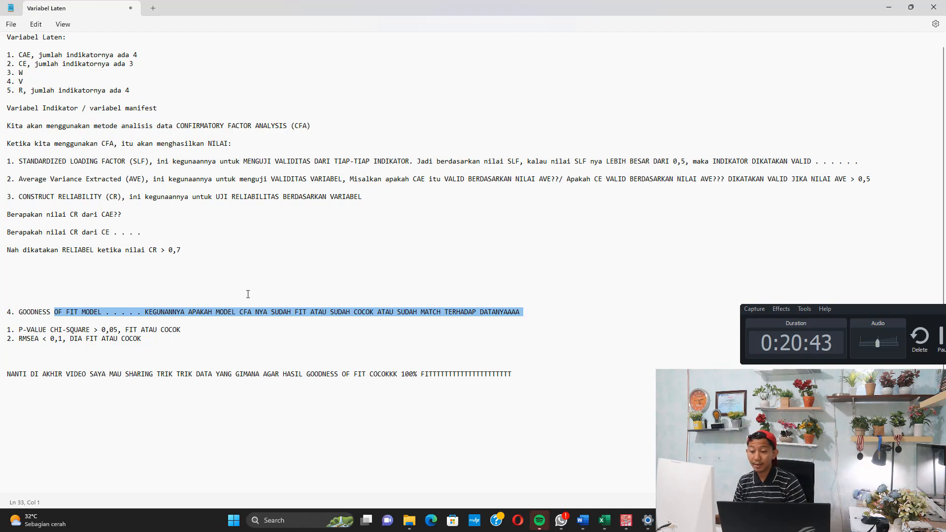
pyautogui.moveTo(74, 331); pyautogui.dragTo(156, 329)
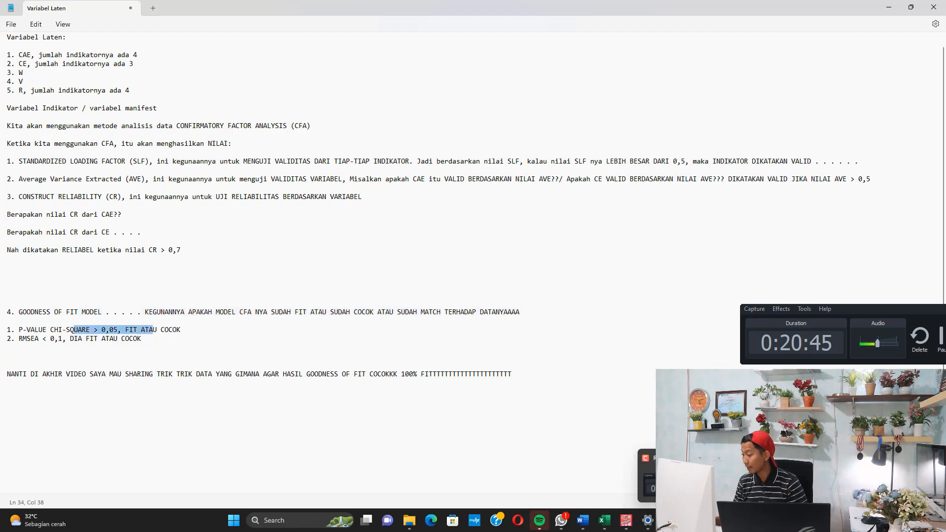
# Step: Switch to the LISREL output, locate the Goodness of Fit Statistics, and highlight the p-value of the Normal Theory Weighted Least Squares Chi-Square
pyautogui.click(691, 520)
pyautogui.scroll(-20, 942, 61)
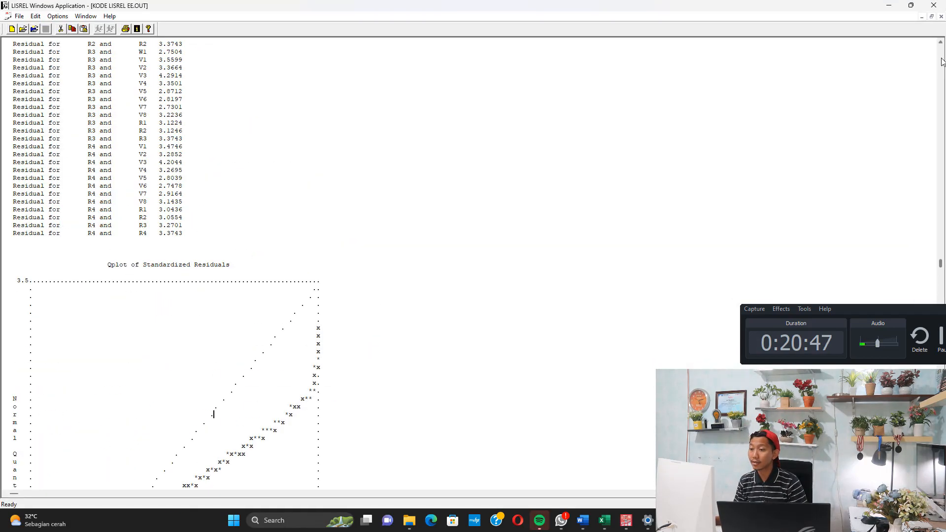
pyautogui.scroll(20, 941, 61)
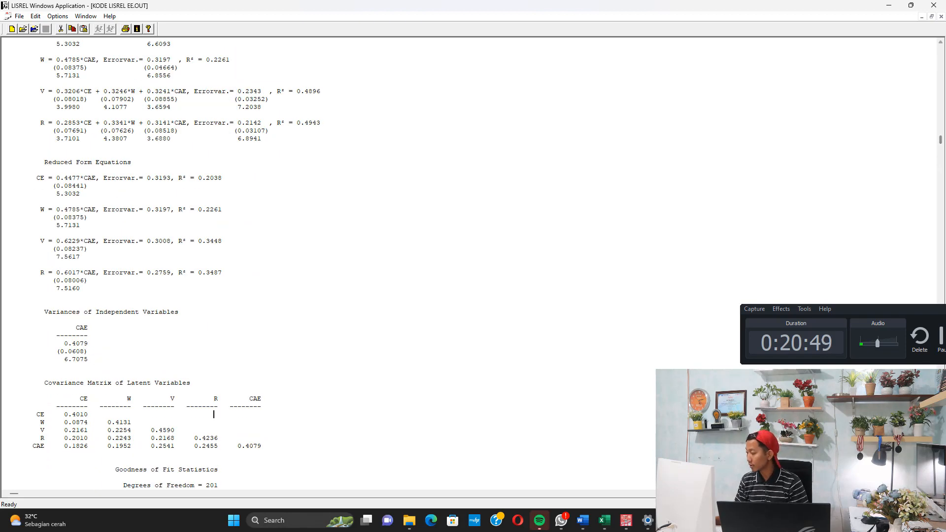
pyautogui.press('Down')
pyautogui.press('Down')
pyautogui.press('Down')
pyautogui.press('Down')
pyautogui.press('Down')
pyautogui.press('Down')
pyautogui.press('Down')
pyautogui.press('Down')
pyautogui.press('Down')
pyautogui.press('Down')
pyautogui.press('Down')
pyautogui.press('Down')
pyautogui.press('Down')
pyautogui.press('Down')
pyautogui.press('Down')
pyautogui.press('Down')
pyautogui.press('Down')
pyautogui.press('Down')
pyautogui.press('Down')
pyautogui.press('Down')
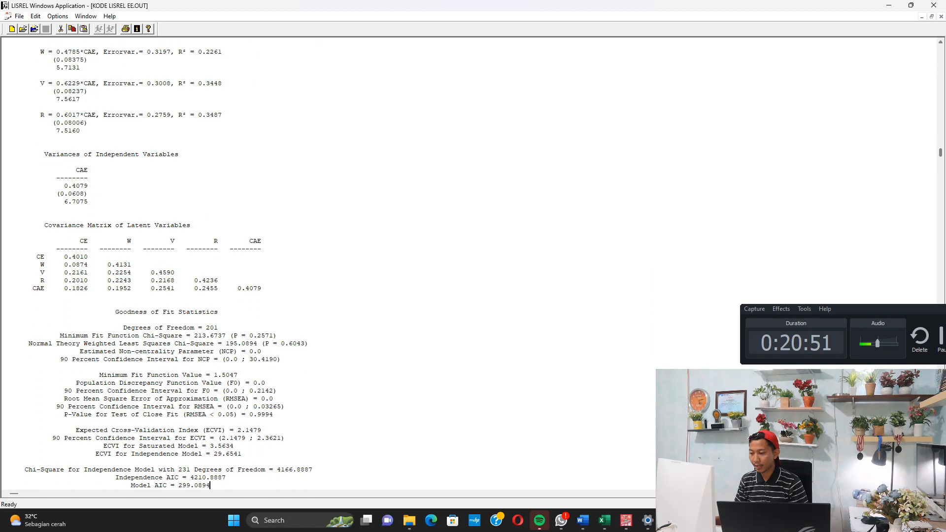
pyautogui.press('Down')
pyautogui.press('Down')
pyautogui.press('Down')
pyautogui.press('Down')
pyautogui.press('Down')
pyautogui.press('Down')
pyautogui.press('Down')
pyautogui.press('Down')
pyautogui.press('Down')
pyautogui.press('Down')
pyautogui.press('Down')
pyautogui.press('Down')
pyautogui.press('Down')
pyautogui.press('Down')
pyautogui.press('Down')
pyautogui.press('Down')
pyautogui.press('Down')
pyautogui.press('Down')
pyautogui.press('Down')
pyautogui.press('Down')
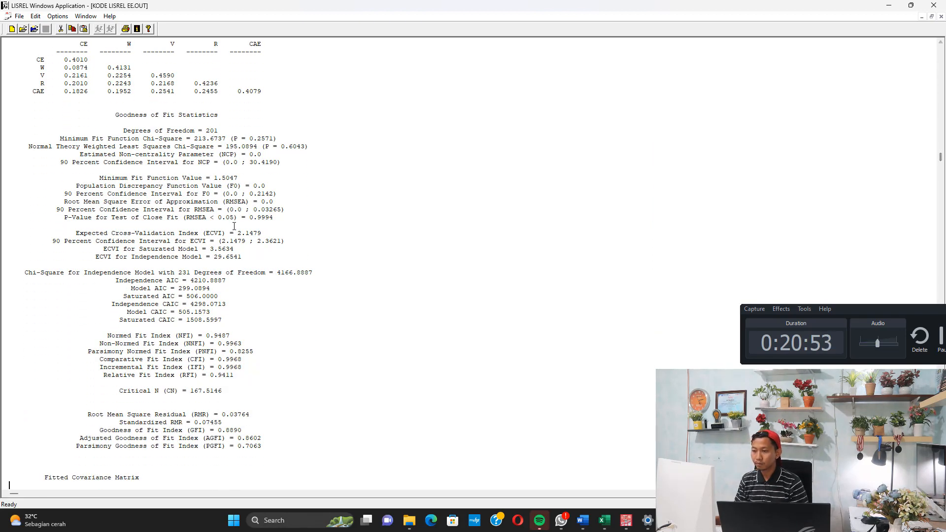
pyautogui.moveTo(108, 138); pyautogui.dragTo(282, 150)
pyautogui.click(305, 147)
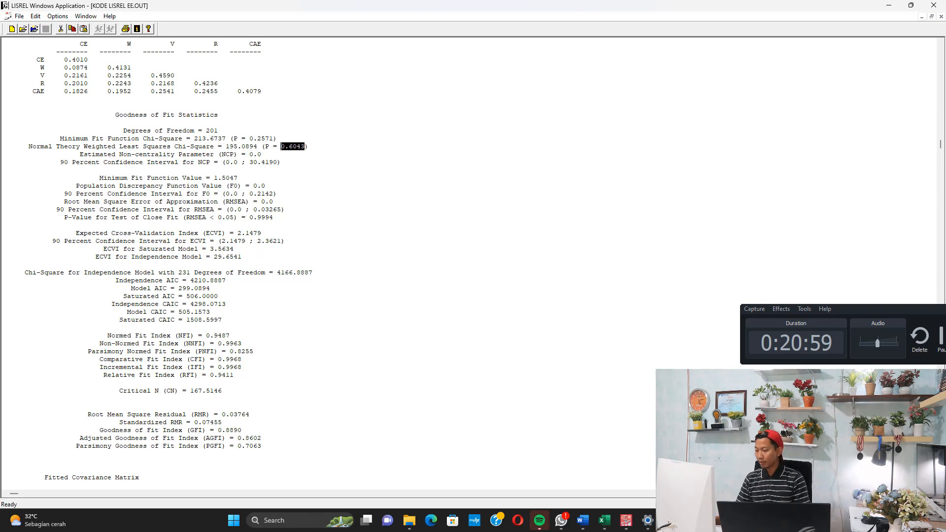
# Step: Bring the Notepad notes back as a smaller window placed beside the LISREL fit statistics
pyautogui.moveTo(669, 520)
pyautogui.click(641, 480)
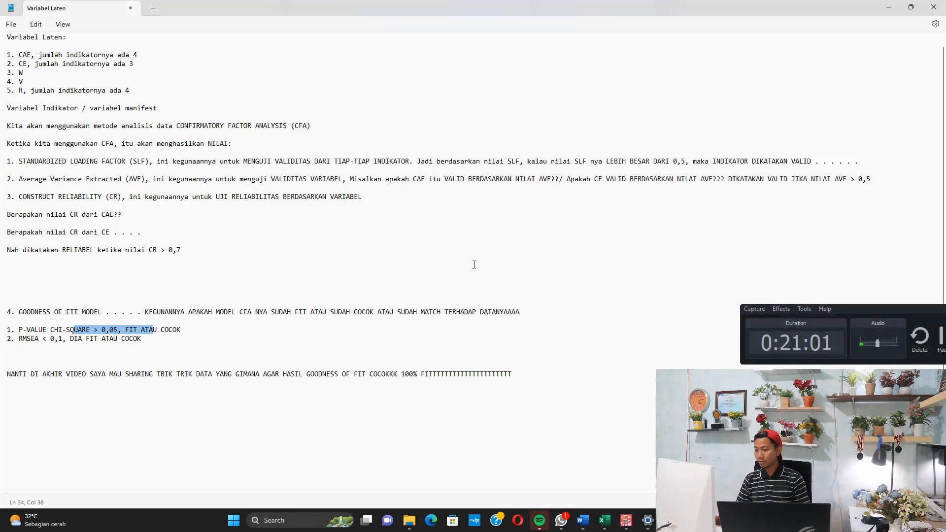
pyautogui.click(910, 7)
pyautogui.moveTo(415, 262); pyautogui.dragTo(665, 74)
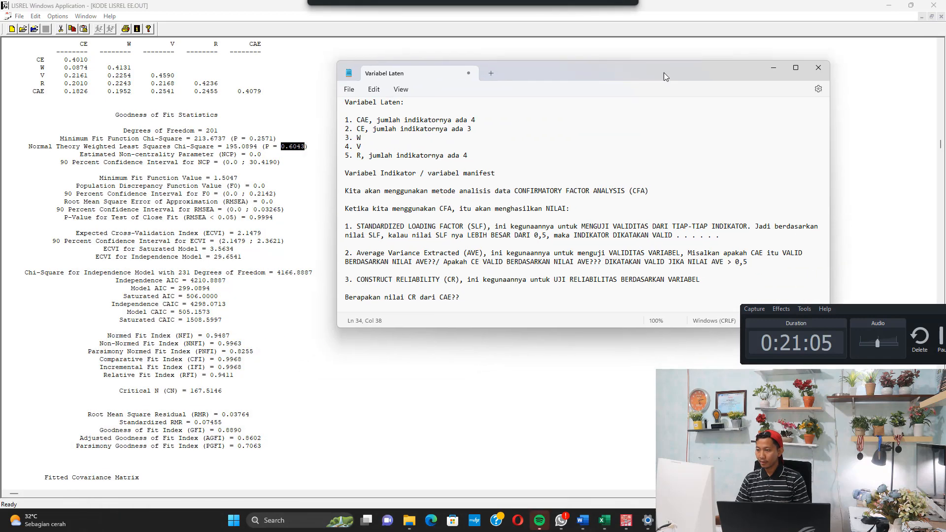
# Step: Append "= p = 0.6043 > 0.05 FITTTTTTT" to the P-VALUE CHI-SQUARE line under GOODNESS OF FIT MODEL in the notes
pyautogui.scroll(-5, 503, 253)
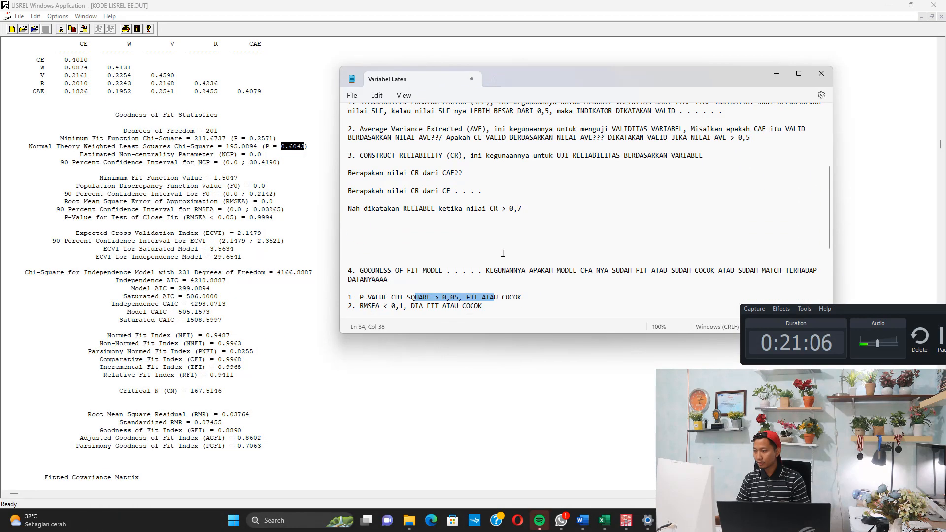
pyautogui.click(528, 297)
pyautogui.write('= p = ')
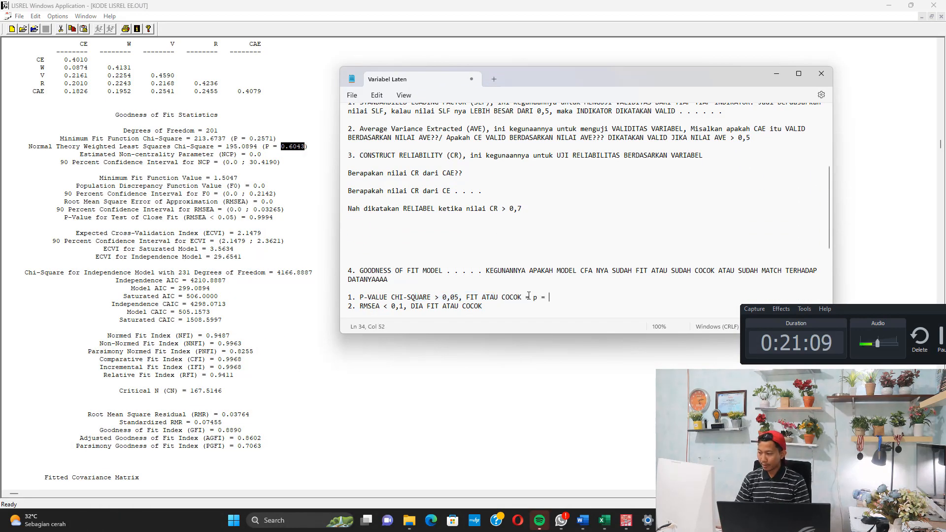
pyautogui.write('0.')
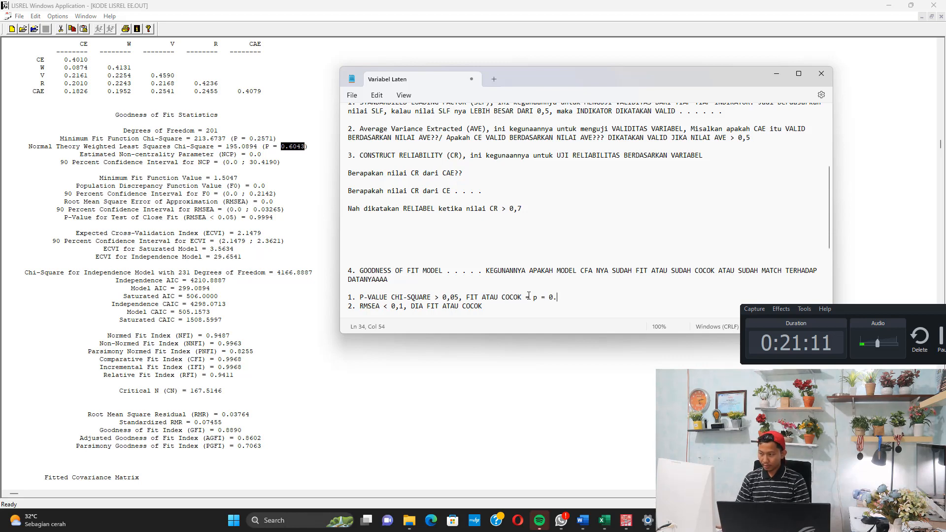
pyautogui.write('6043 >')
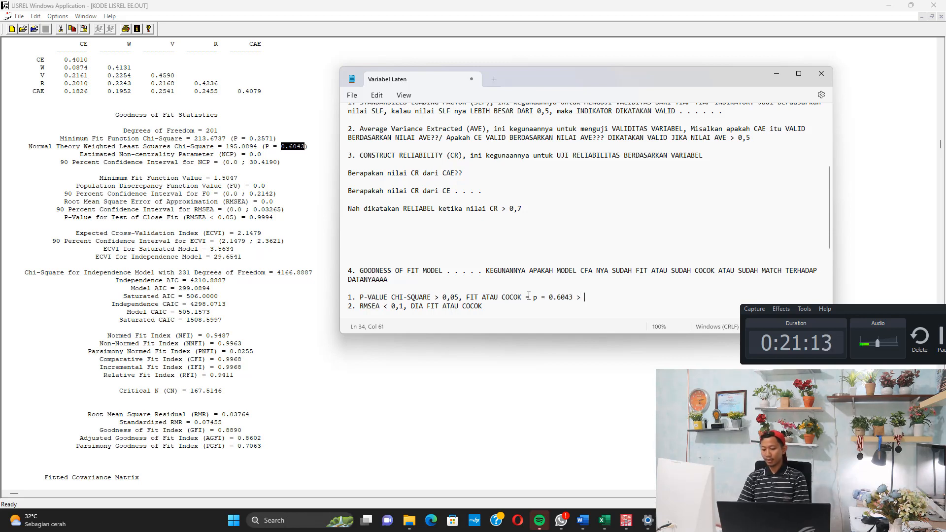
pyautogui.write(' 0.05 FITTT')
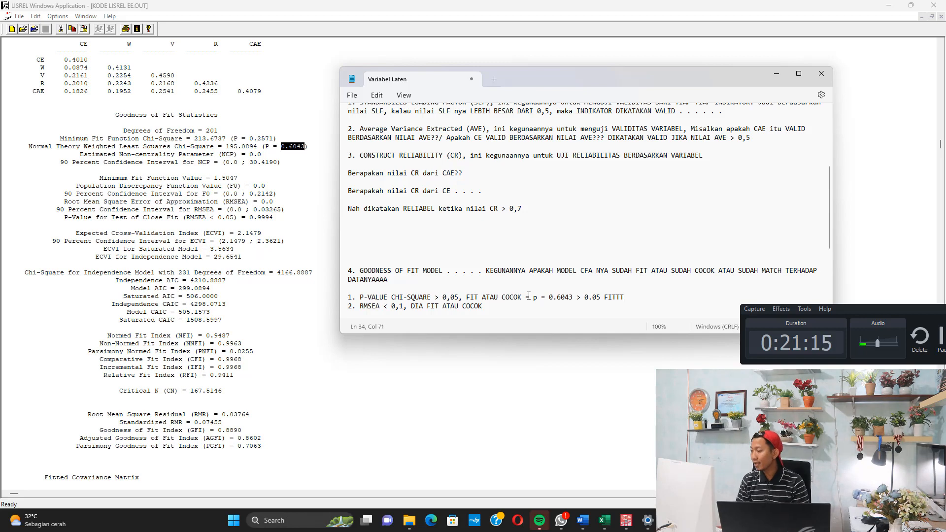
pyautogui.write('TTTT')
# Step: Append "= 0.0000 < 0.05 FITTTTT" to the RMSEA line in the notes
pyautogui.write(' =')
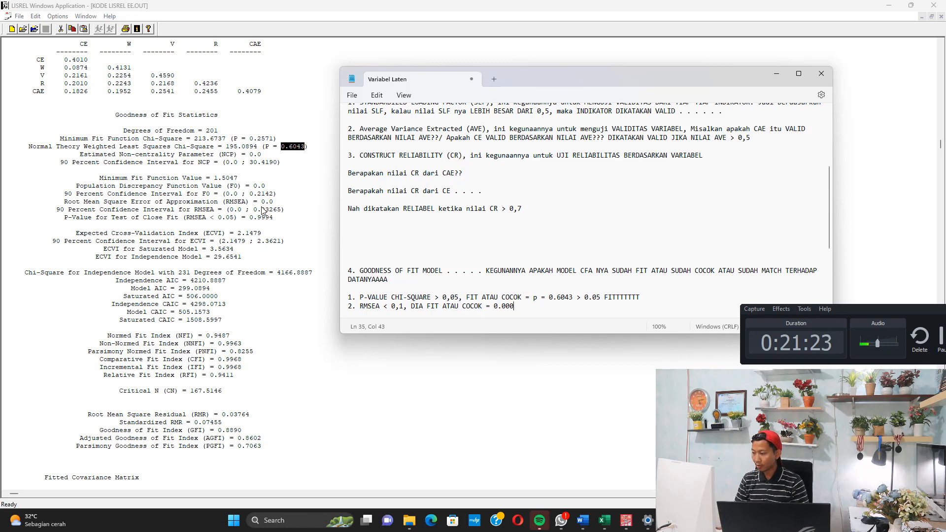
pyautogui.write('< 0')
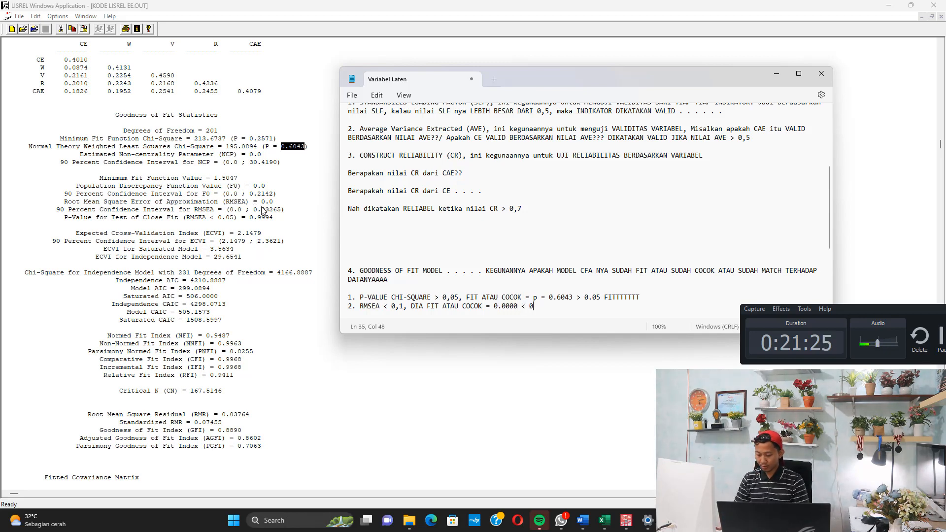
pyautogui.write('.05 FITTTTT')
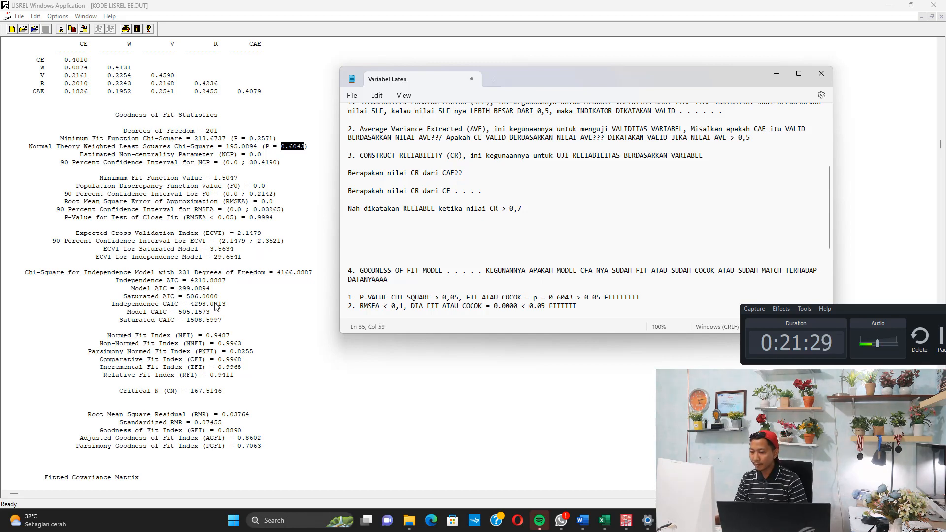
# Step: Add the line "3. SRMR = 0.07455 < 0.1 FITTTTT" below the RMSEA line
pyautogui.scroll(-4, 611, 218)
pyautogui.press('Return')
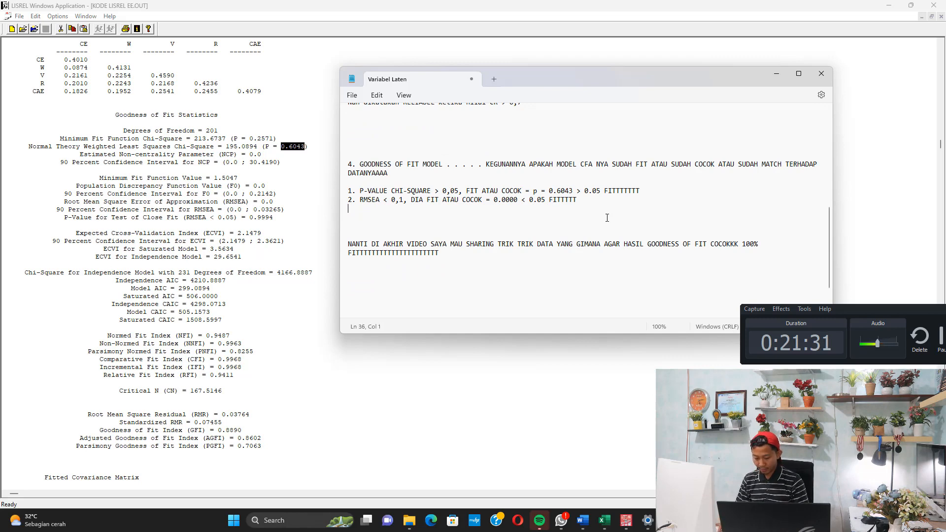
pyautogui.write('3. SRMR')
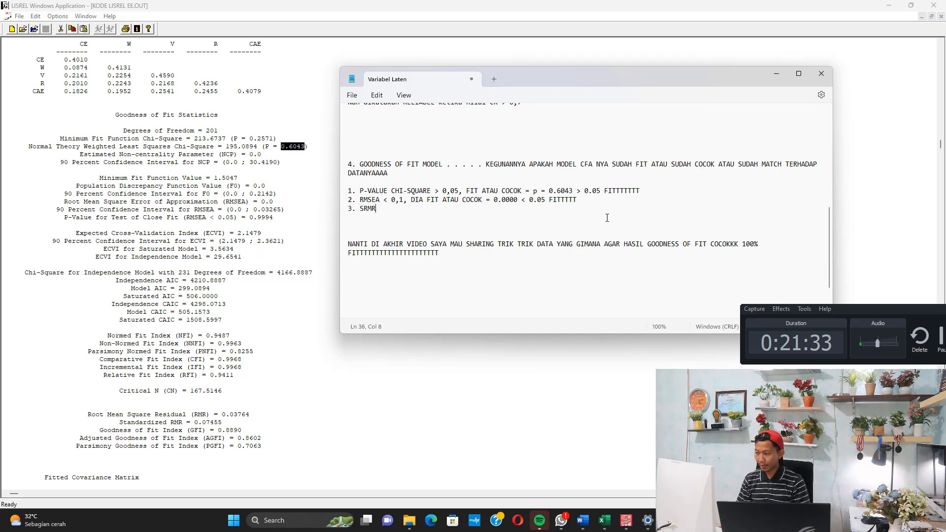
pyautogui.write(' = ')
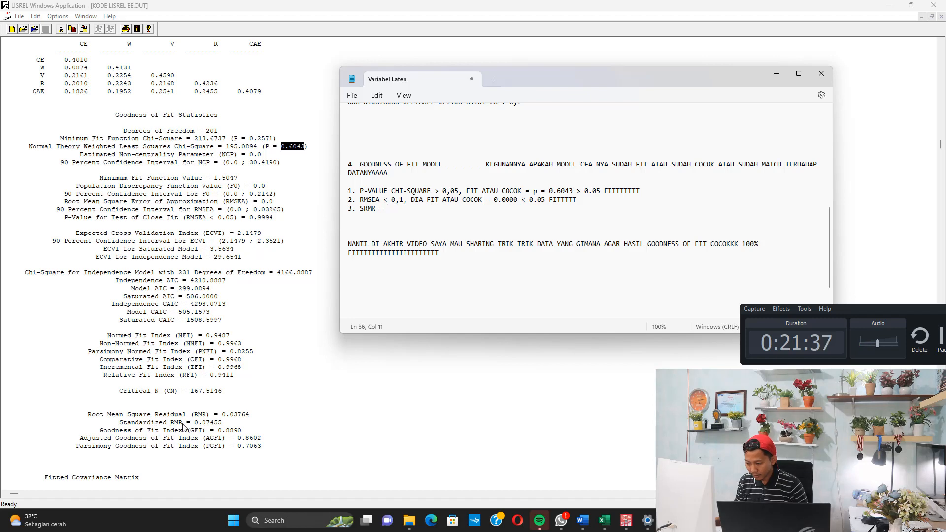
pyautogui.write('0.')
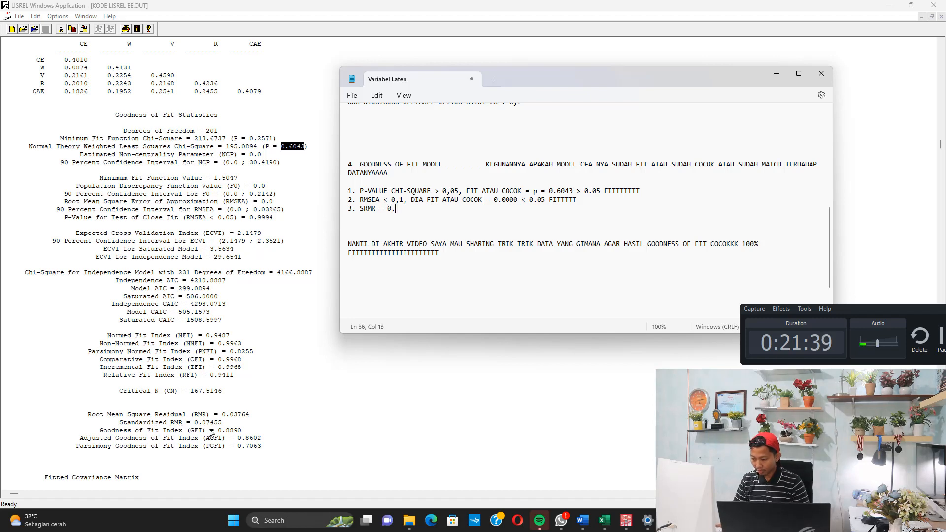
pyautogui.write('07455')
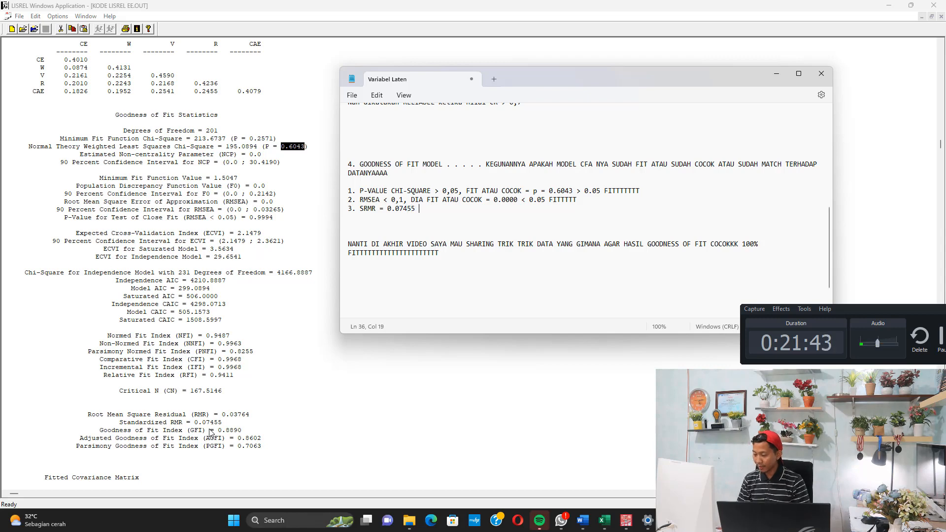
pyautogui.write(' < 0.')
pyautogui.press('BackSpace')
pyautogui.press('BackSpace')
pyautogui.write('1 ')
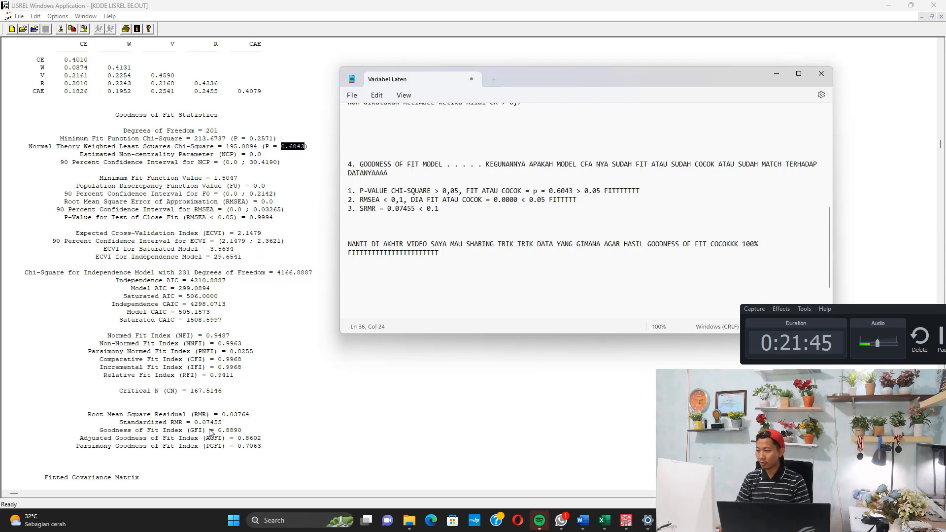
pyautogui.write('FITTTTT')
# Step: Add the line "4. RMR = 0.03764 < 0.1 FITTTTT" below the SRMR line
pyautogui.press('Return')
pyautogui.write('4')
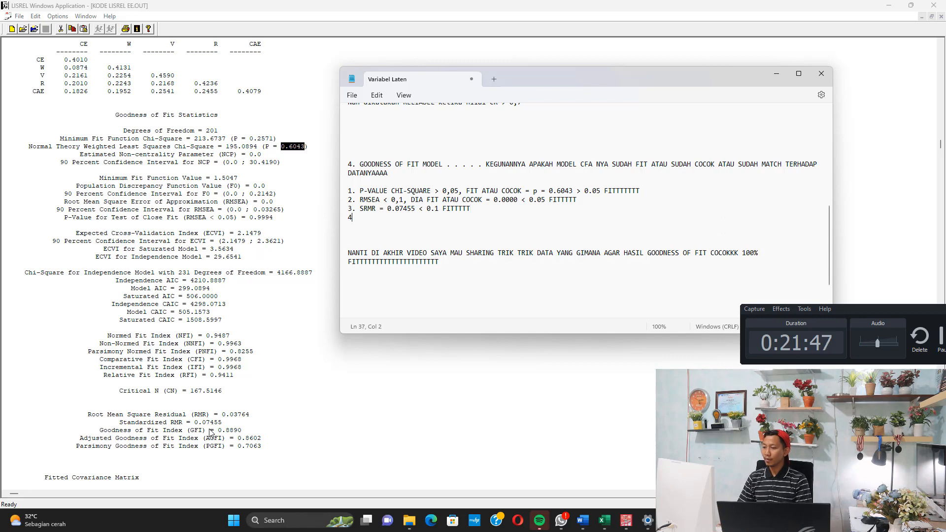
pyautogui.write('. RMR =')
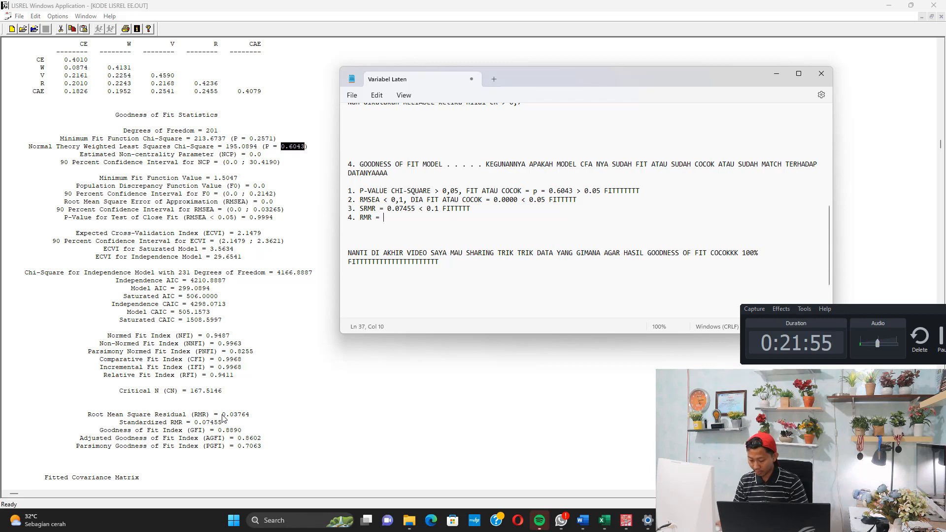
pyautogui.write('0.03764')
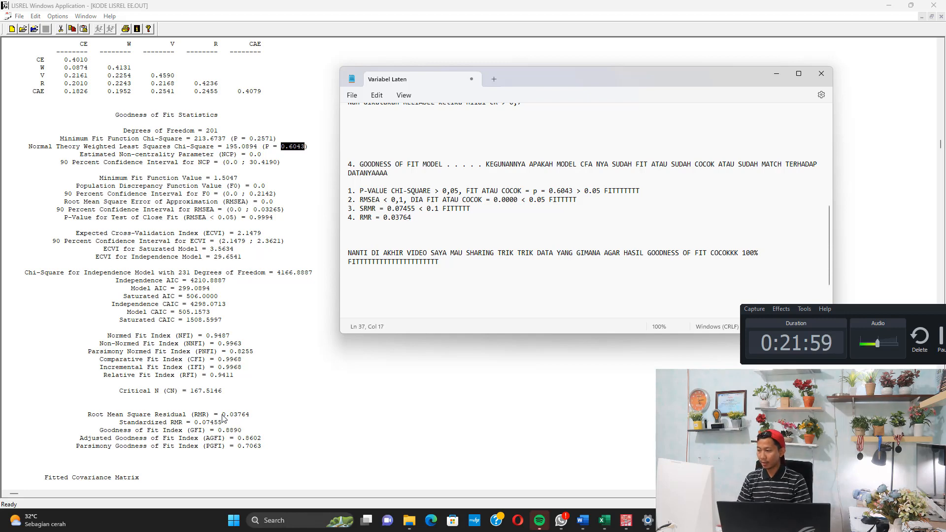
pyautogui.write(' < 0.1 FITTTTT')
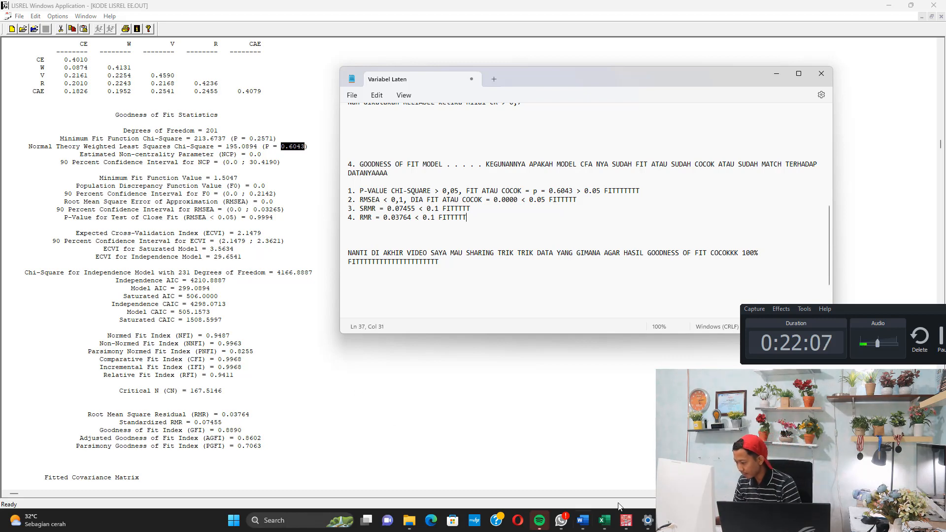
# Step: Switch to the Word document and view Tabel 4.2 with the overall model fit measures
pyautogui.click(586, 521)
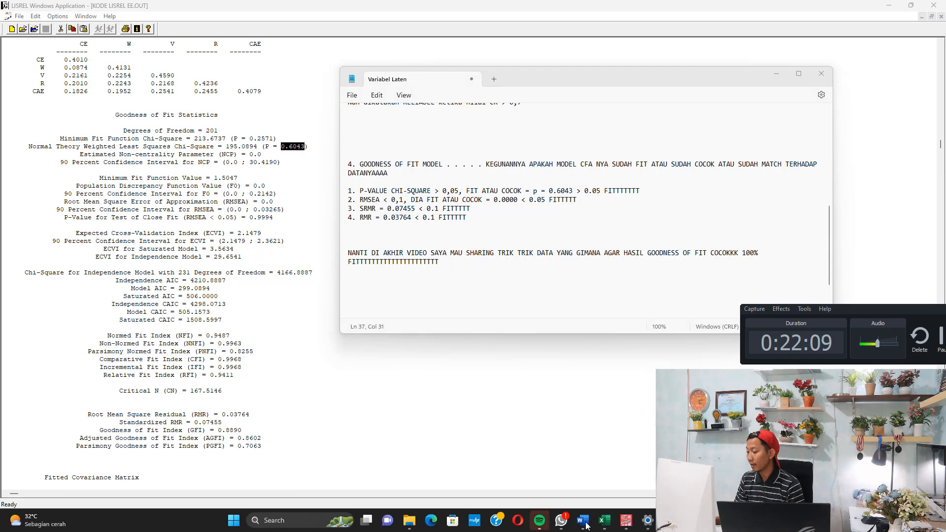
pyautogui.scroll(-15, 523, 317)
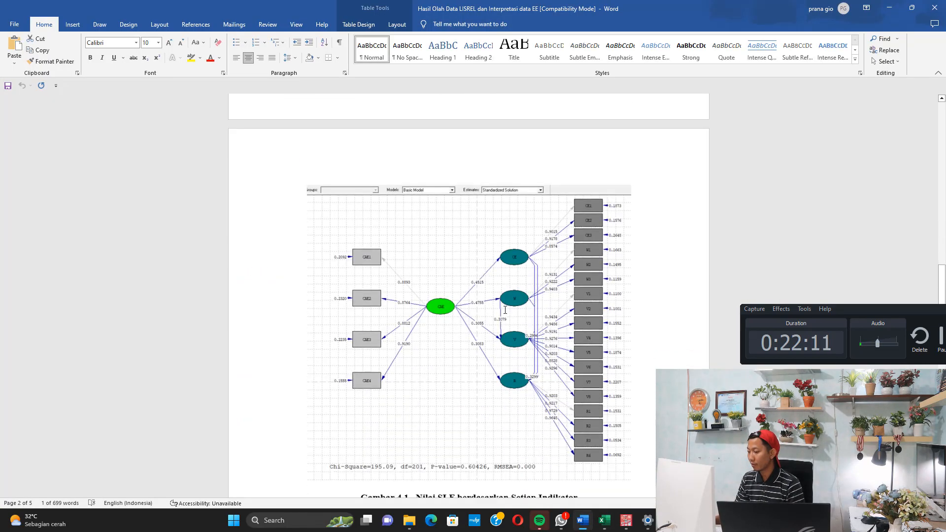
pyautogui.scroll(-15, 523, 316)
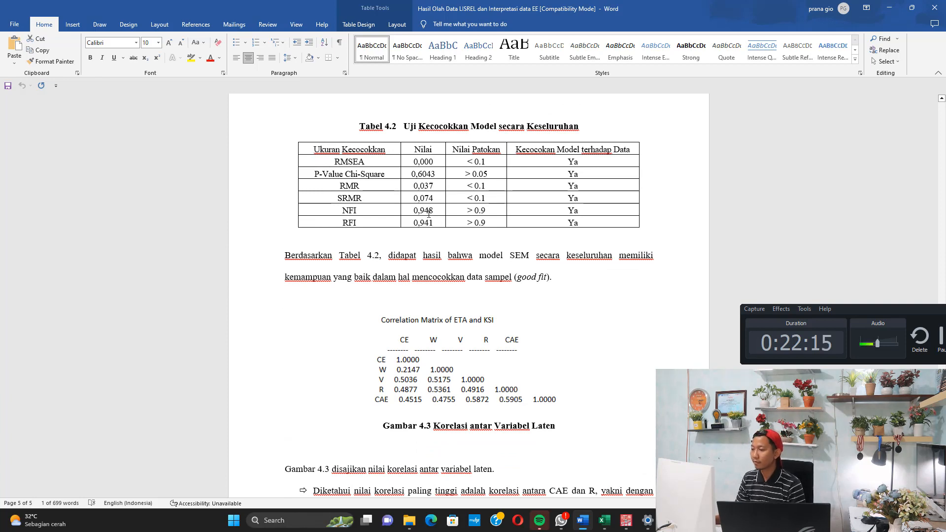
# Step: Check the SRMR, NFI and RFI values and cut-offs in Tabel 4.2 against the goodness of fit statistics in the LISREL output
pyautogui.doubleClick(433, 185)
pyautogui.doubleClick(423, 198)
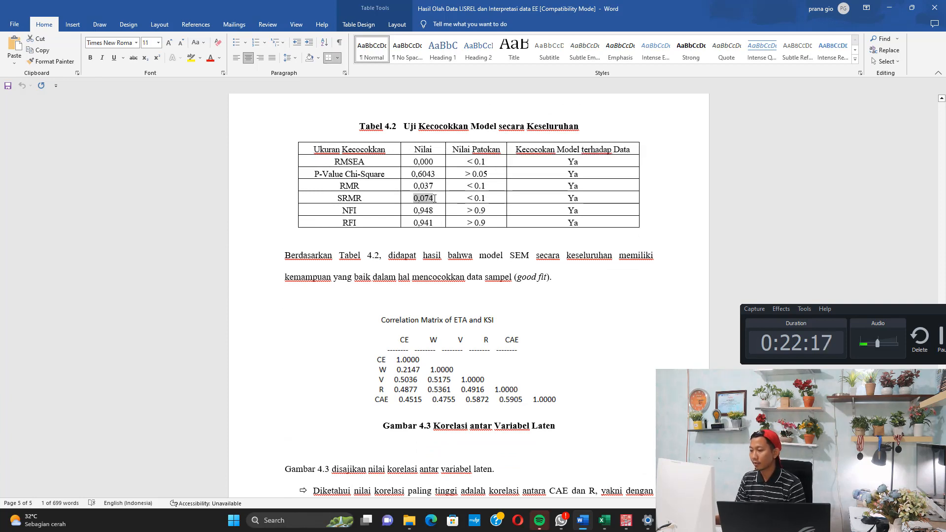
pyautogui.moveTo(366, 209); pyautogui.dragTo(421, 223)
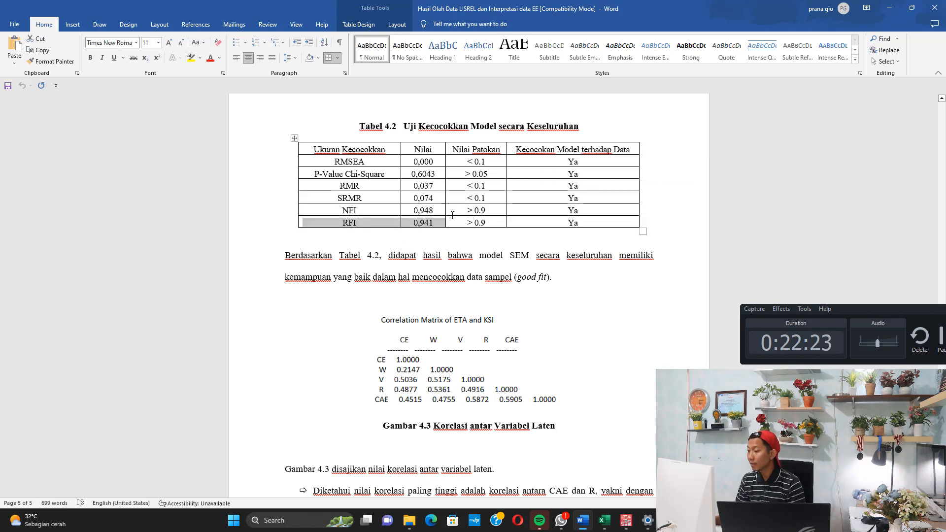
pyautogui.moveTo(466, 213); pyautogui.dragTo(472, 223)
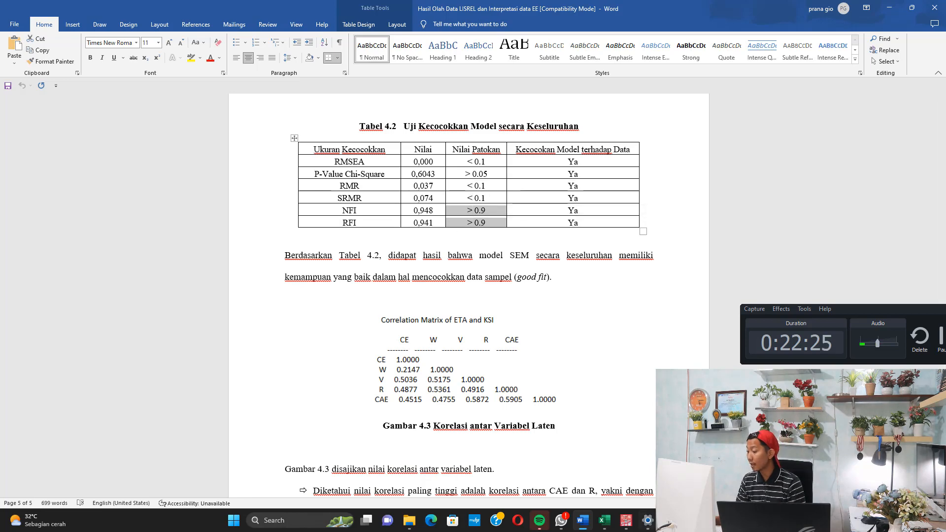
pyautogui.hotkey('alt', 'Tab')
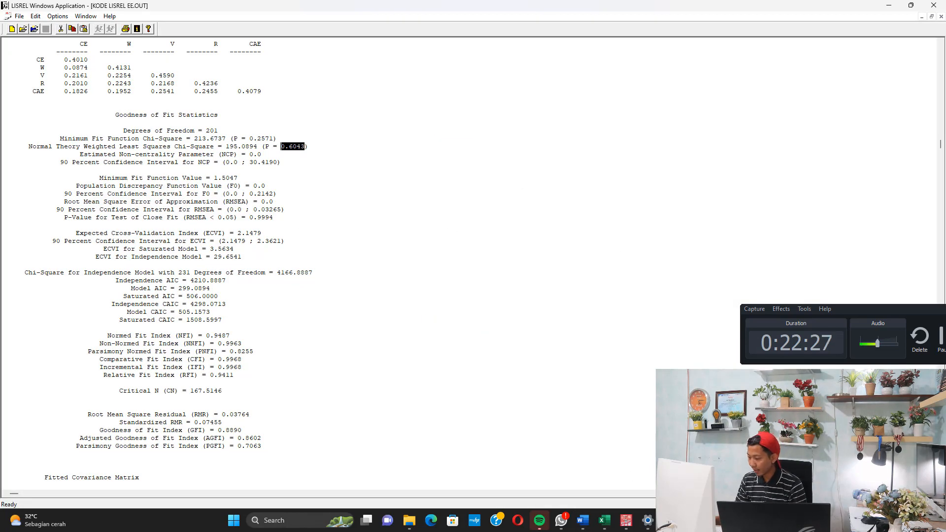
pyautogui.click(668, 520)
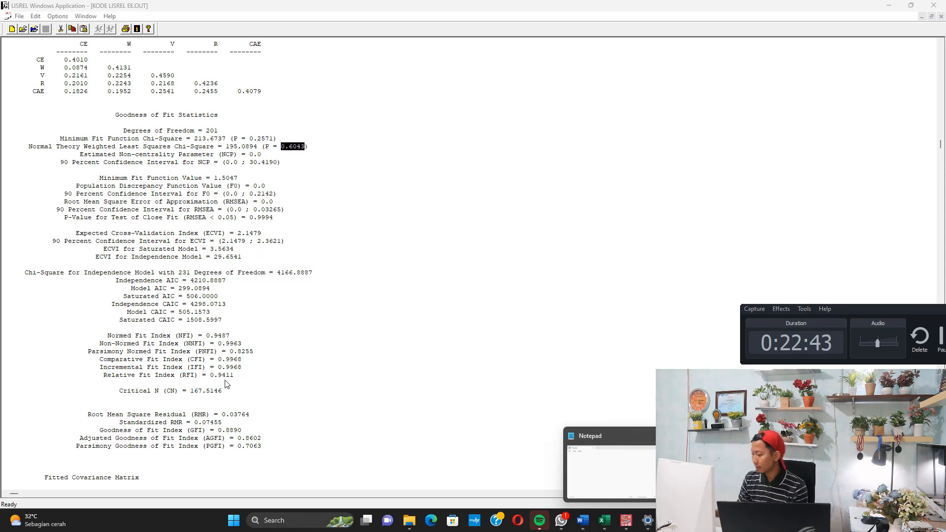
# Step: Return to the Word document and locate the indicator SLF interpretation below Gambar 4.1
pyautogui.click(582, 520)
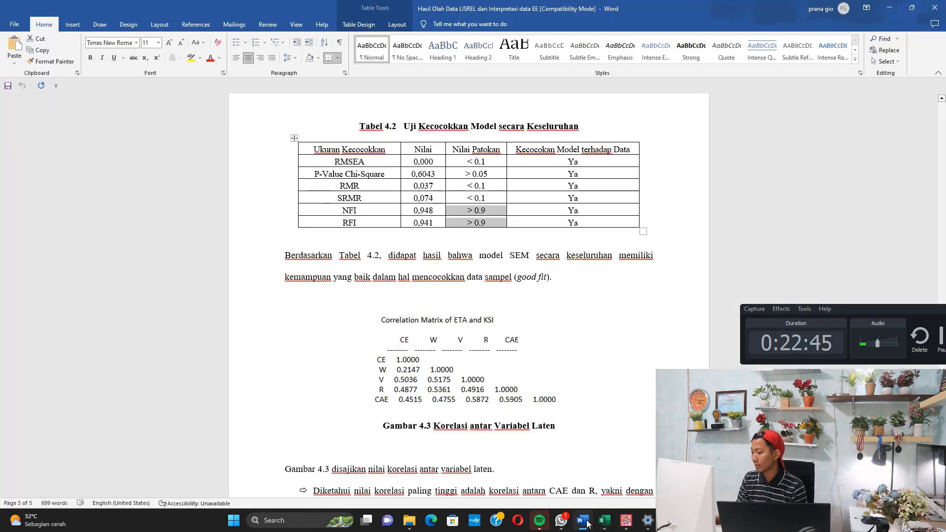
pyautogui.scroll(15, 453, 272)
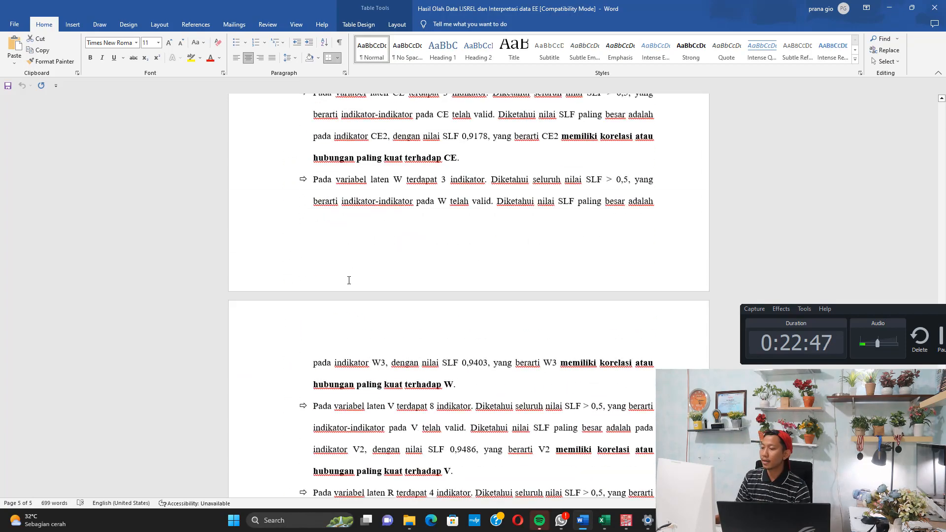
pyautogui.scroll(5, 351, 273)
pyautogui.scroll(-4, 351, 272)
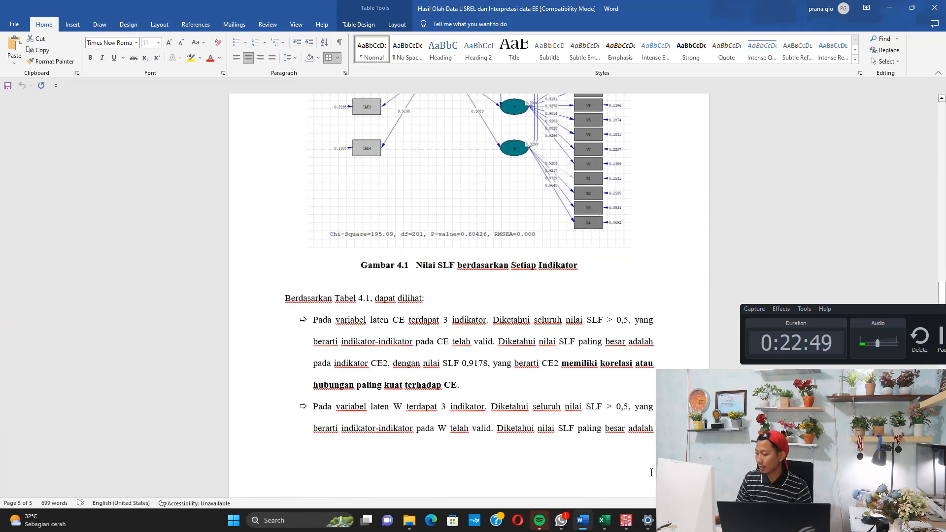
# Step: Switch to the Excel workbook and fill the CE variable, its three indicators and their SLF values with yellow
pyautogui.click(604, 520)
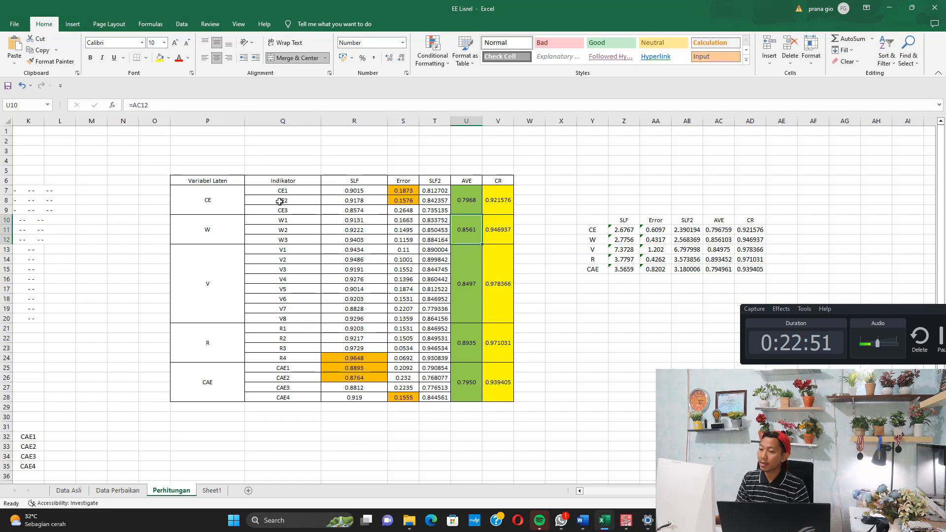
pyautogui.moveTo(222, 189); pyautogui.dragTo(355, 210)
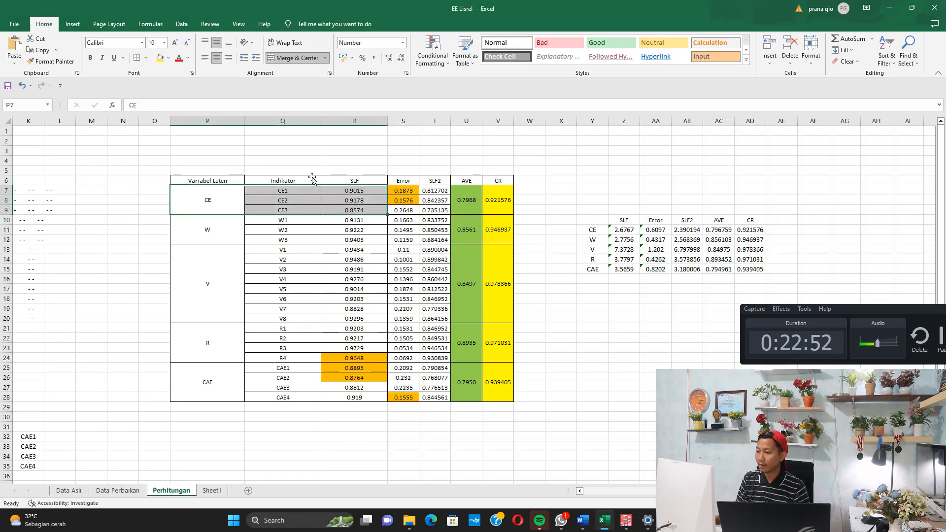
pyautogui.click(160, 58)
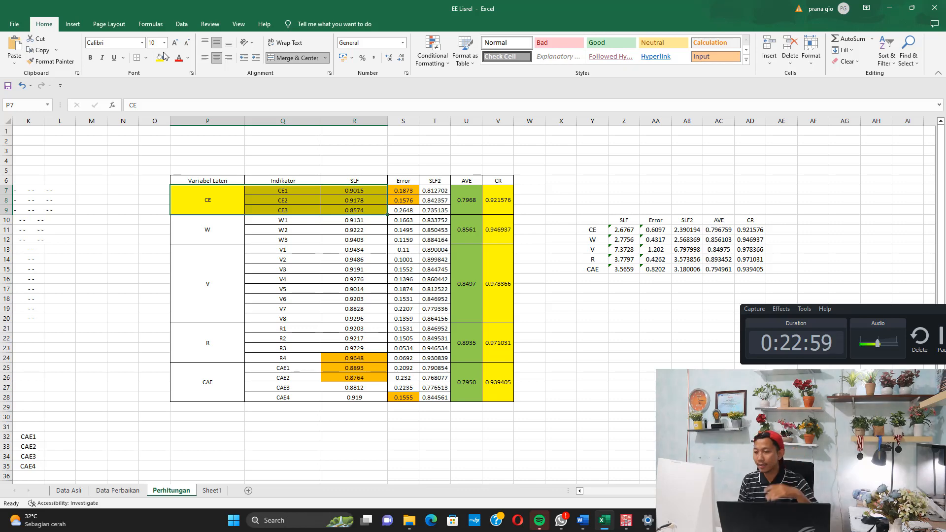
pyautogui.click(204, 200)
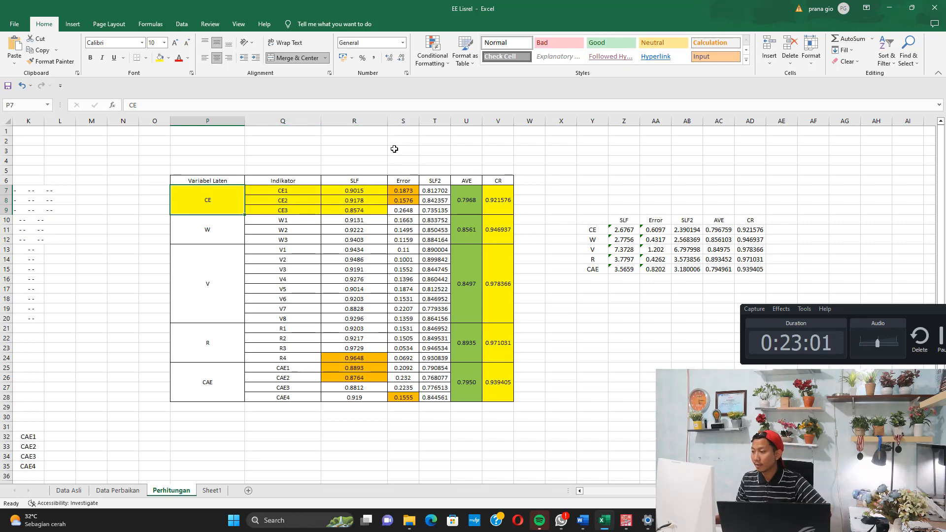
# Step: Remove the fill colour from the whole SLF and Error columns
pyautogui.moveTo(373, 119); pyautogui.dragTo(404, 121)
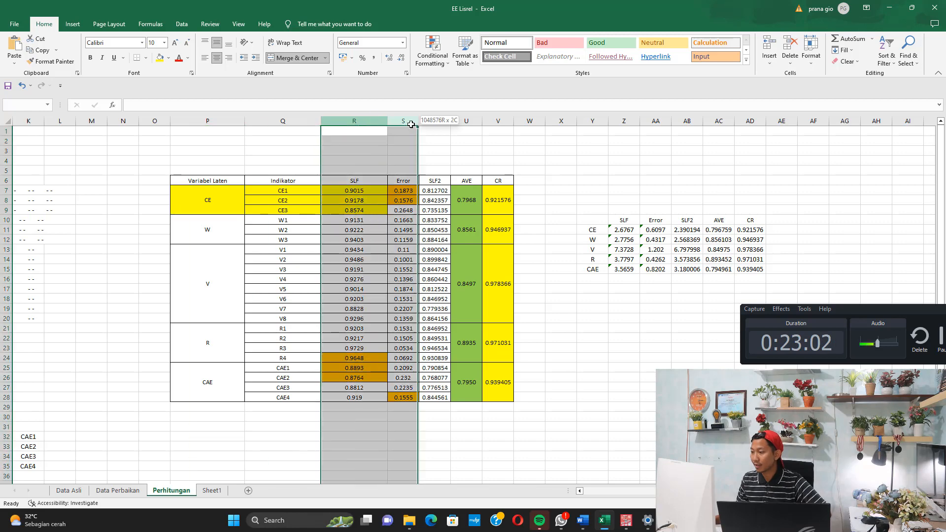
pyautogui.click(169, 57)
pyautogui.click(179, 144)
pyautogui.click(374, 240)
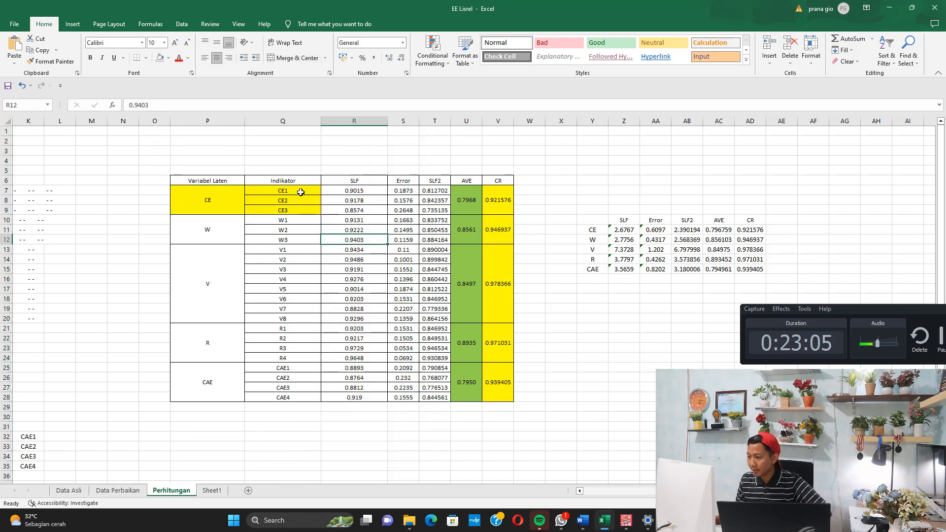
# Step: Compare the SLF values of the CE indicators and fill CE2's SLF cell R8 with orange
pyautogui.moveTo(345, 190); pyautogui.dragTo(358, 201)
pyautogui.click(363, 209)
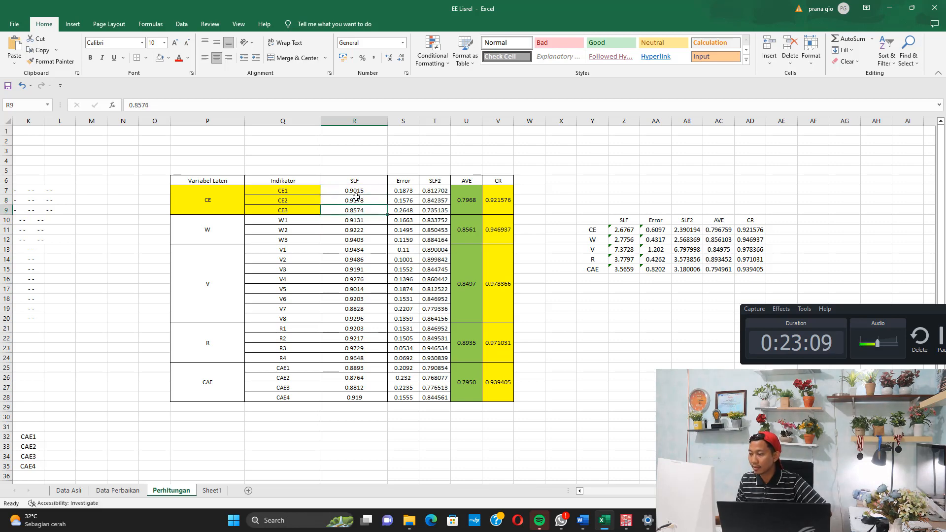
pyautogui.click(357, 199)
pyautogui.click(168, 58)
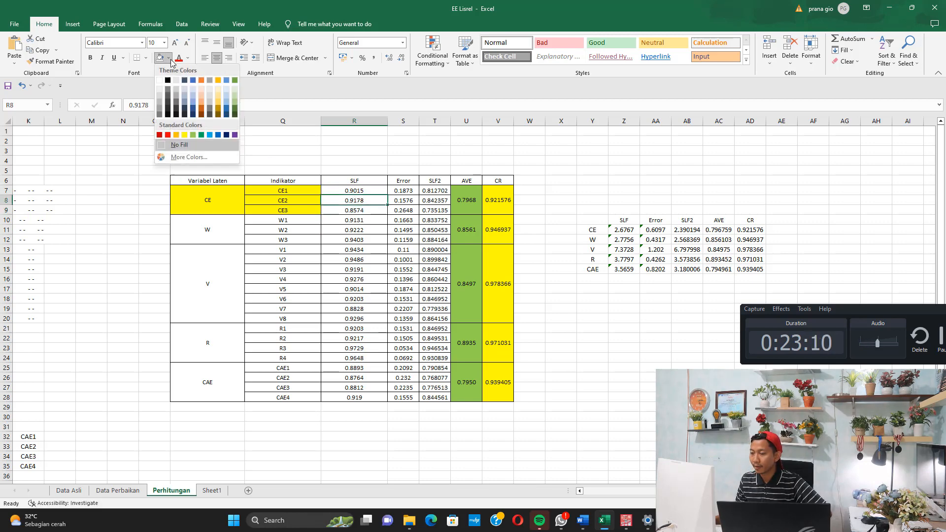
pyautogui.click(176, 135)
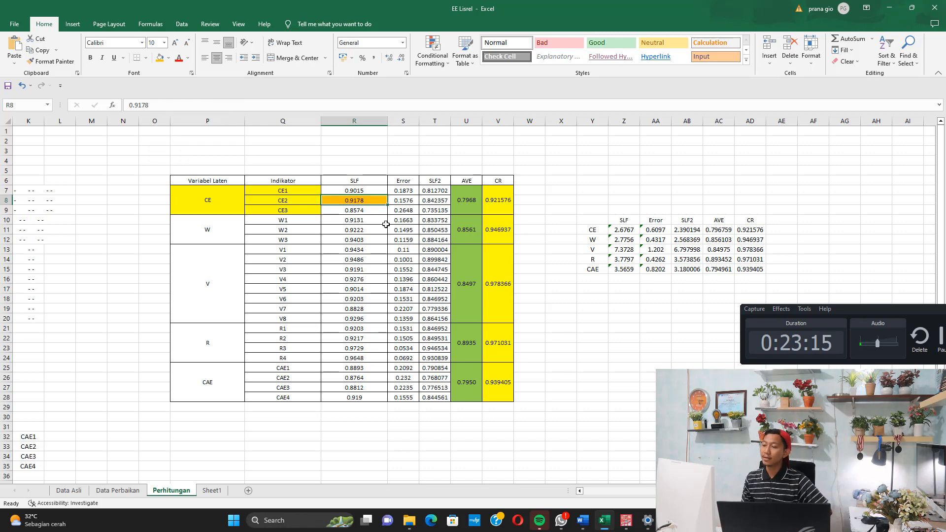
pyautogui.press('Left')
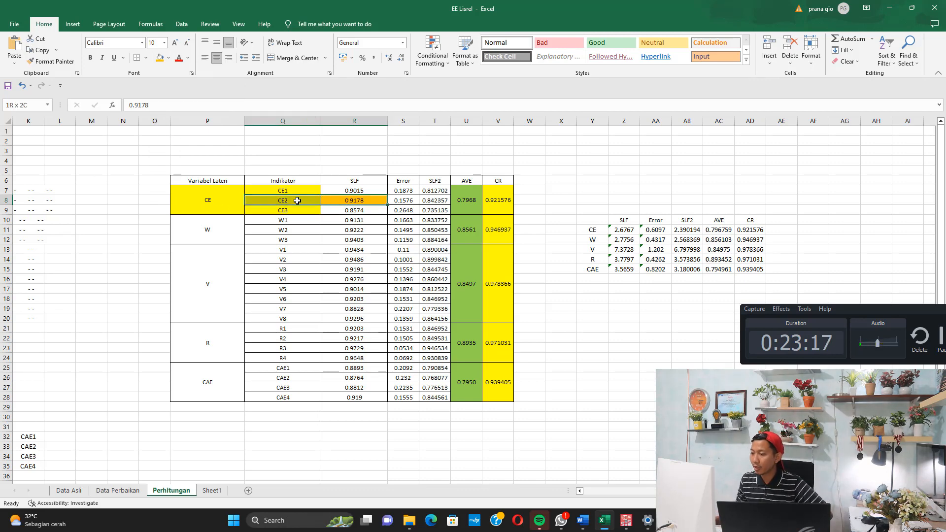
pyautogui.press('Left')
pyautogui.click(272, 203)
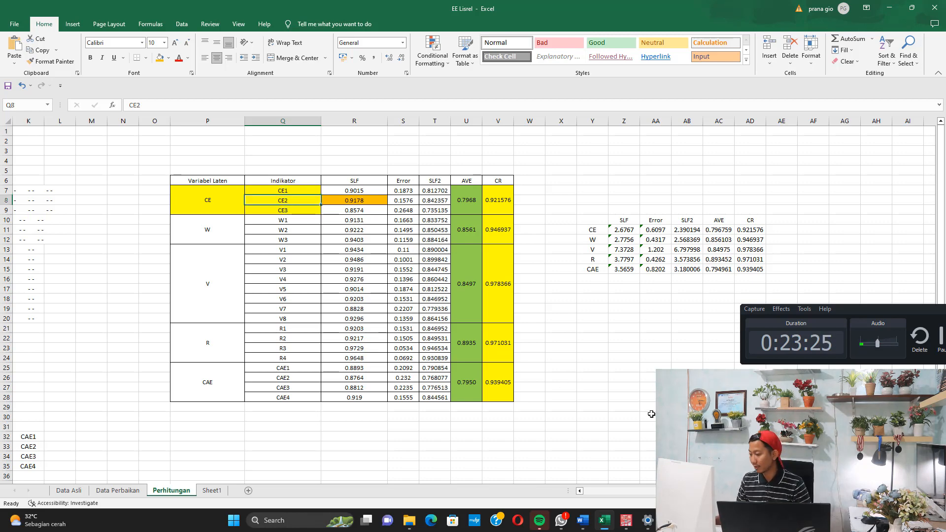
# Step: Switch to Word and review the CE interpretation's SLF wording and the opening of the W paragraph below Gambar 4.1
pyautogui.click(582, 520)
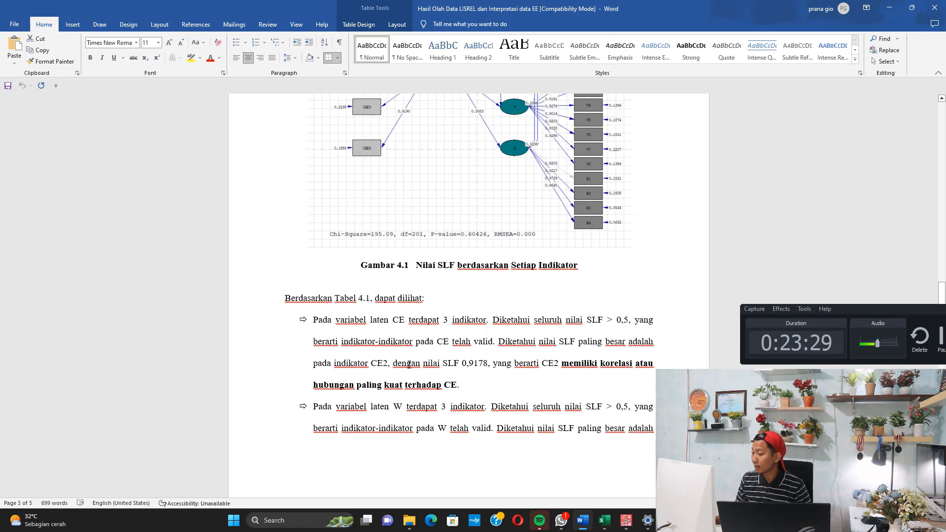
pyautogui.moveTo(414, 363); pyautogui.dragTo(467, 364)
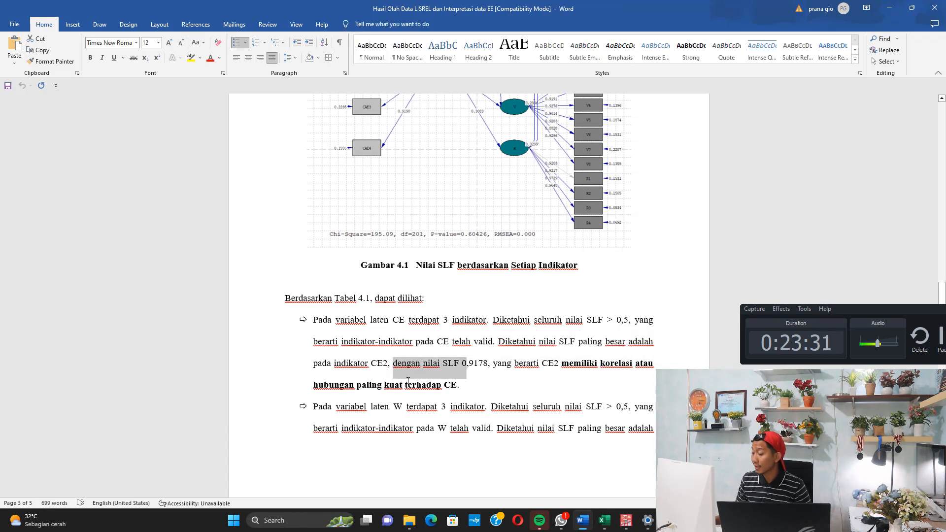
pyautogui.click(449, 388)
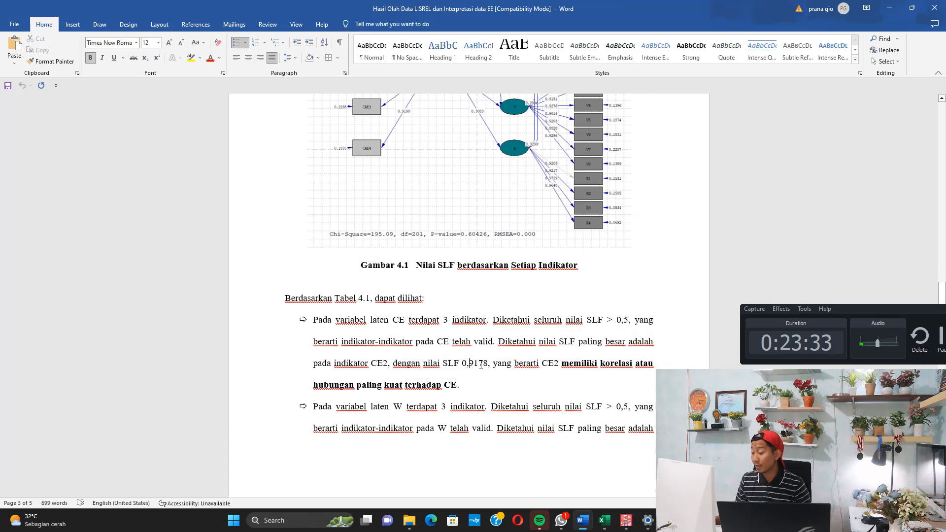
pyautogui.moveTo(475, 364); pyautogui.dragTo(500, 368)
pyautogui.click(453, 342)
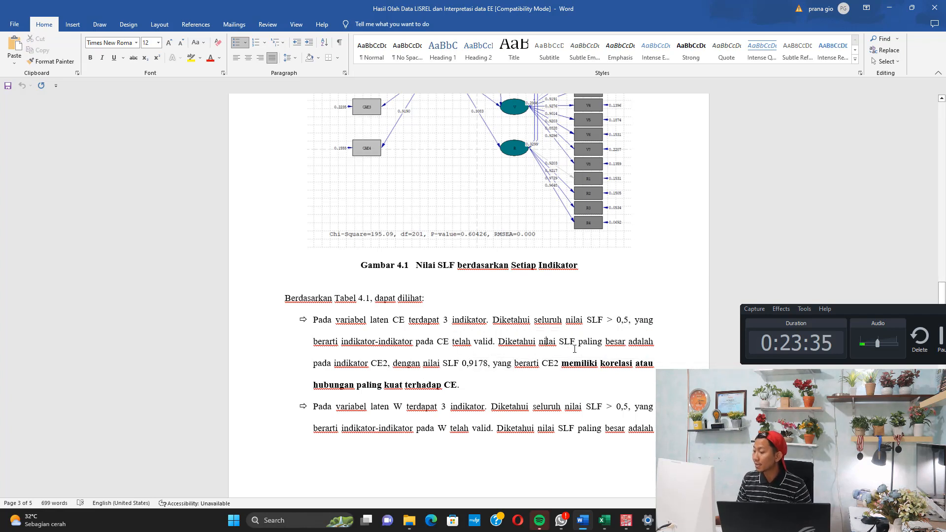
pyautogui.moveTo(538, 342); pyautogui.dragTo(626, 343)
pyautogui.moveTo(543, 370); pyautogui.dragTo(635, 366)
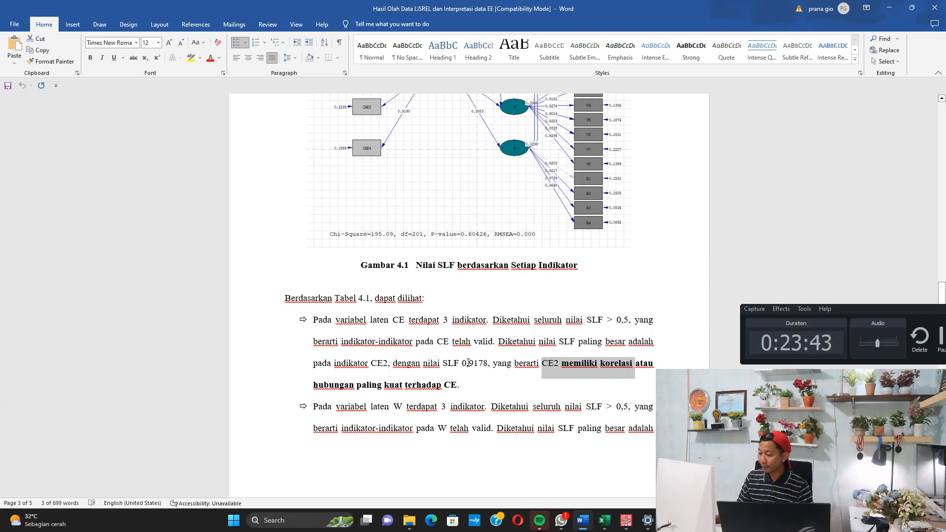
pyautogui.scroll(-2, 467, 363)
pyautogui.moveTo(394, 350); pyautogui.dragTo(484, 356)
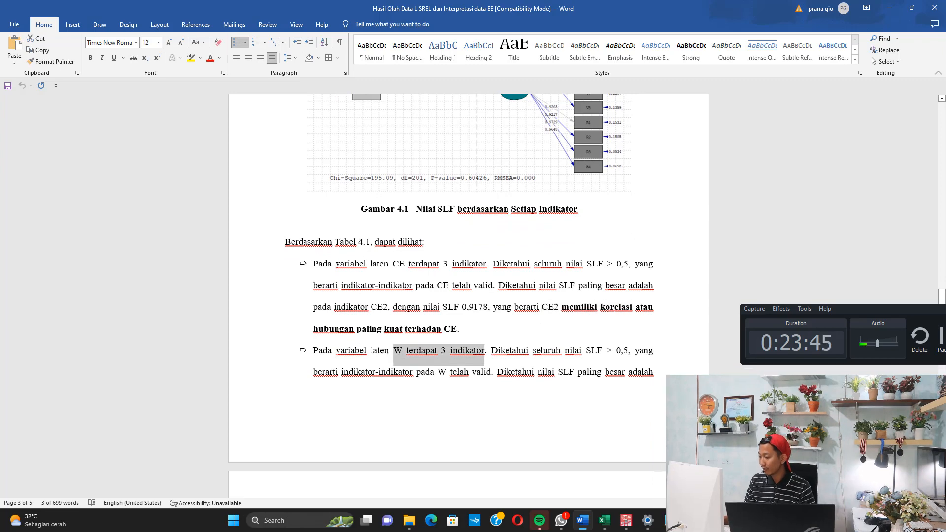
# Step: Switch to Excel and fill the W variable and its indicators W1 to W3 with light green
pyautogui.click(604, 520)
pyautogui.click(227, 232)
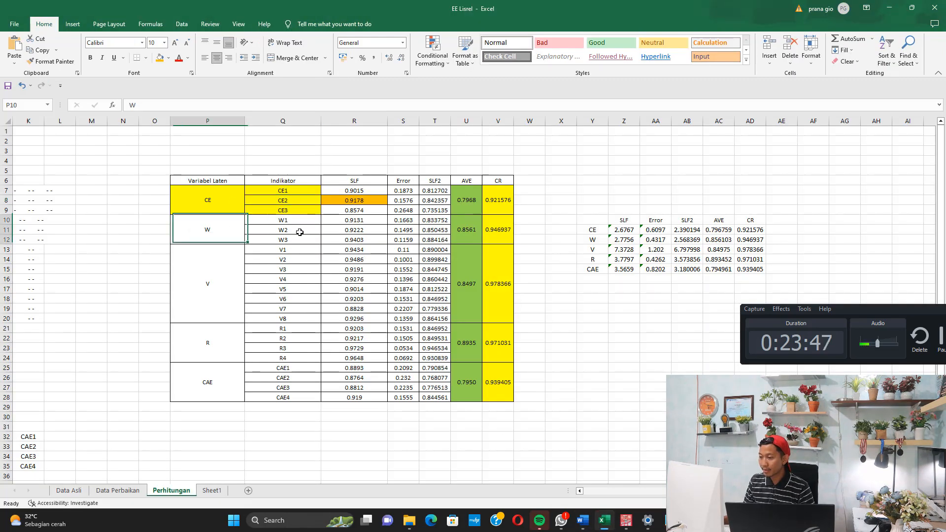
pyautogui.keyDown('shift'); pyautogui.click(300, 232); pyautogui.keyUp('shift')
pyautogui.click(168, 57)
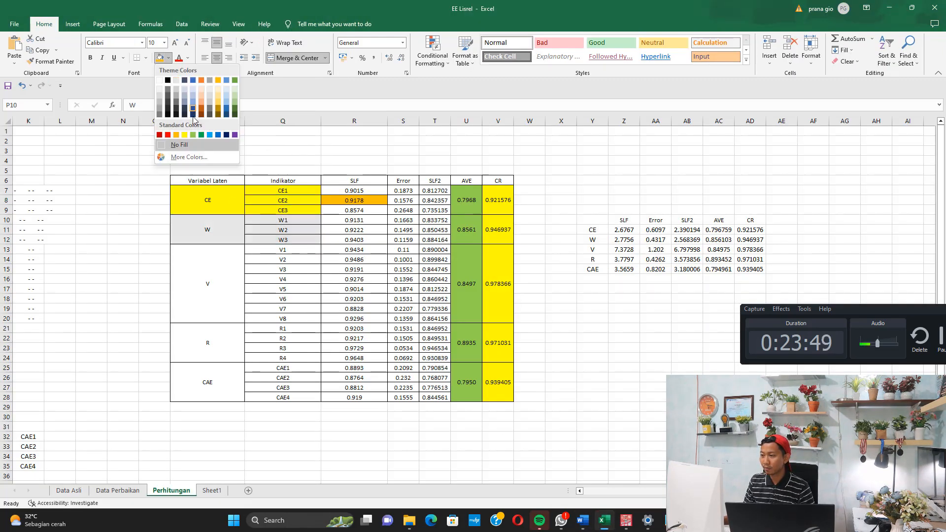
pyautogui.click(193, 135)
# Step: Fill W3's SLF cell R12 with orange
pyautogui.click(352, 242)
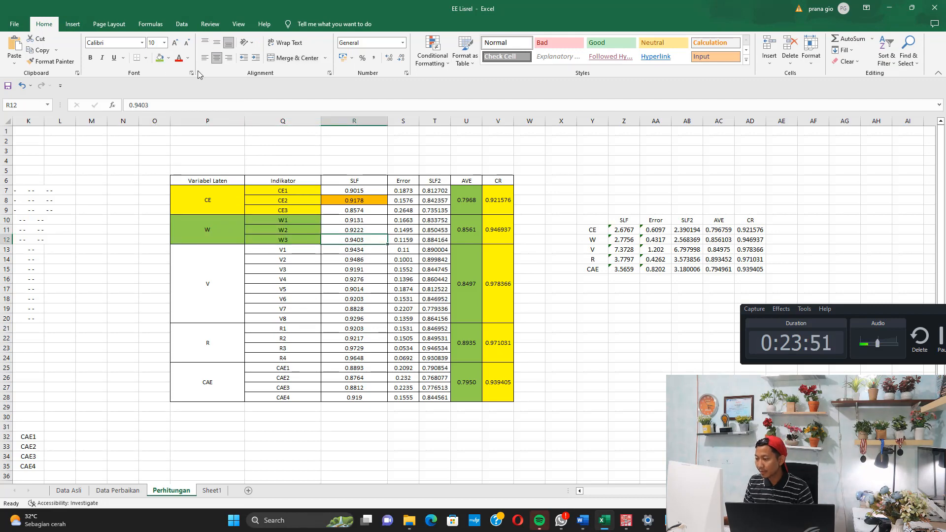
pyautogui.click(168, 57)
pyautogui.click(180, 132)
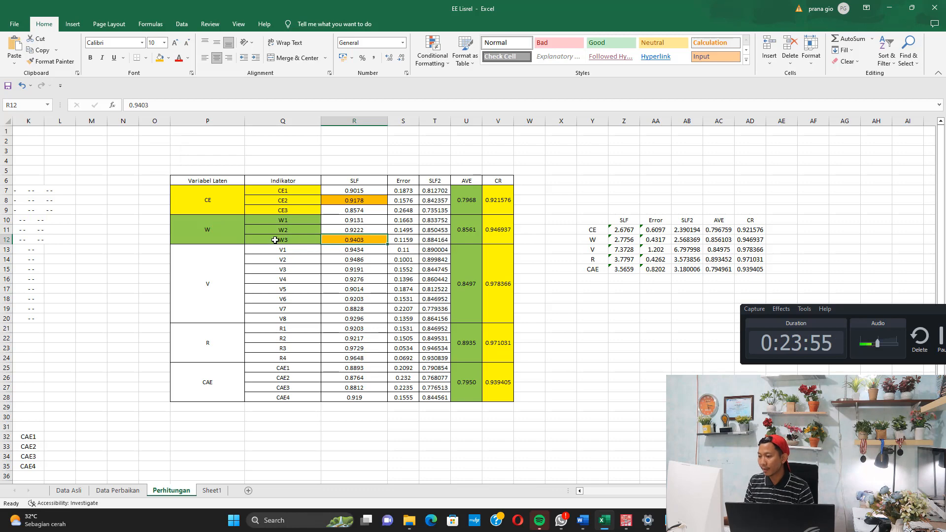
# Step: Examine how the W variable relates to its indicators and to W3's highlighted SLF value
pyautogui.click(216, 232)
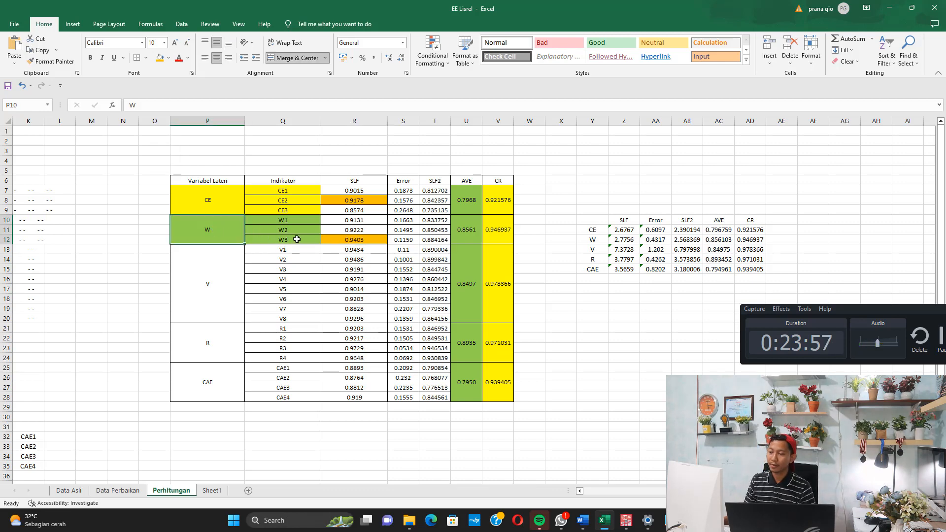
pyautogui.click(364, 242)
pyautogui.click(301, 232)
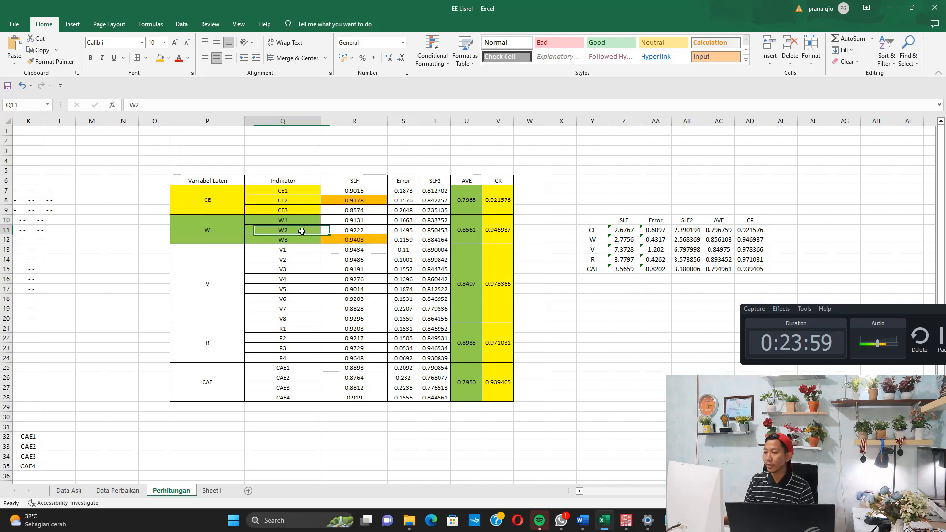
pyautogui.click(231, 227)
pyautogui.click(293, 223)
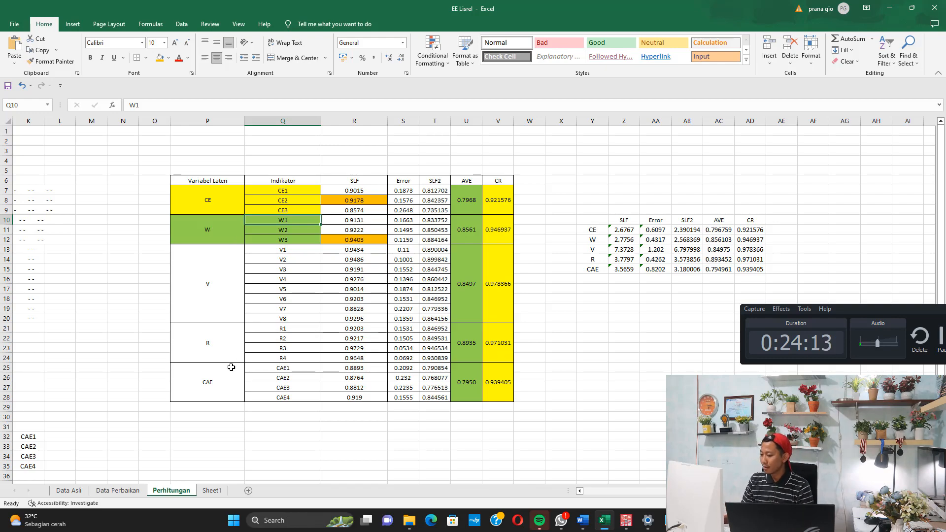
# Step: Switch to the Word report and view the latent-variable correlation matrix in Gambar 4.3 with its interpretation
pyautogui.click(590, 528)
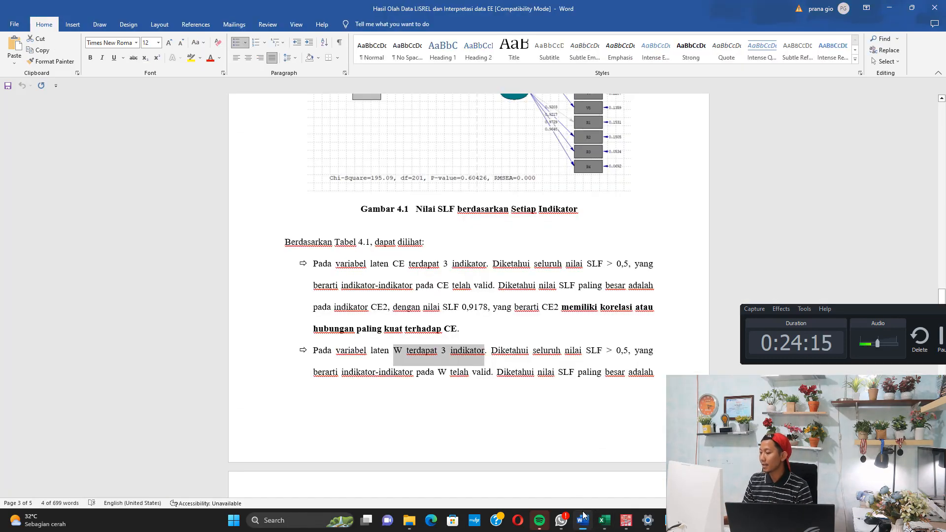
pyautogui.scroll(-15, 493, 344)
pyautogui.scroll(-3, 478, 323)
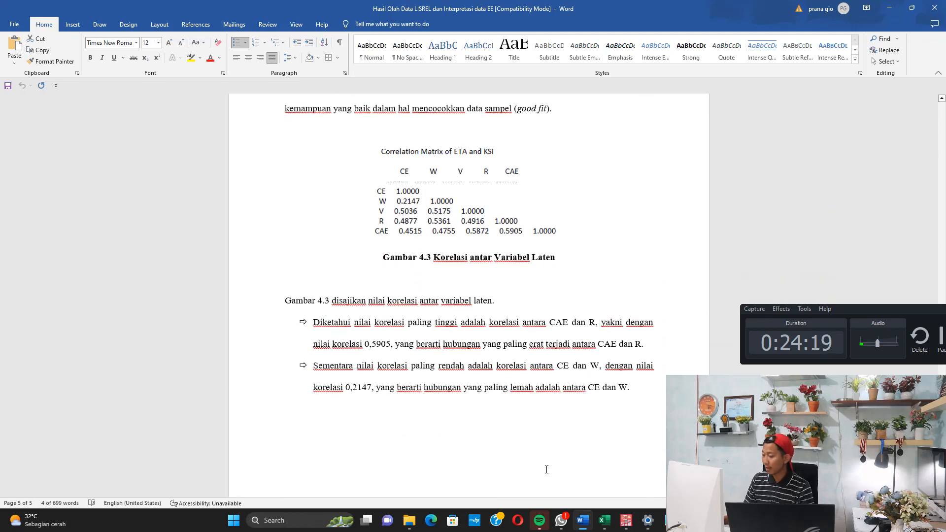
# Step: Switch to the LISREL output and search it for the Correlation Matrix of ETA and KSI
pyautogui.hotkey('alt', 'Tab')
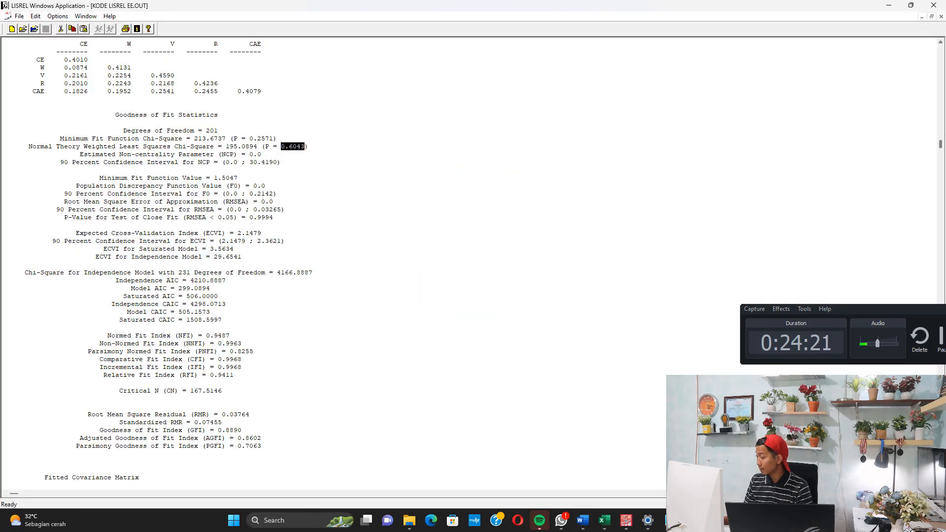
pyautogui.press('pagedown')
pyautogui.press('pagedown')
pyautogui.press('pagedown')
pyautogui.press('pagedown')
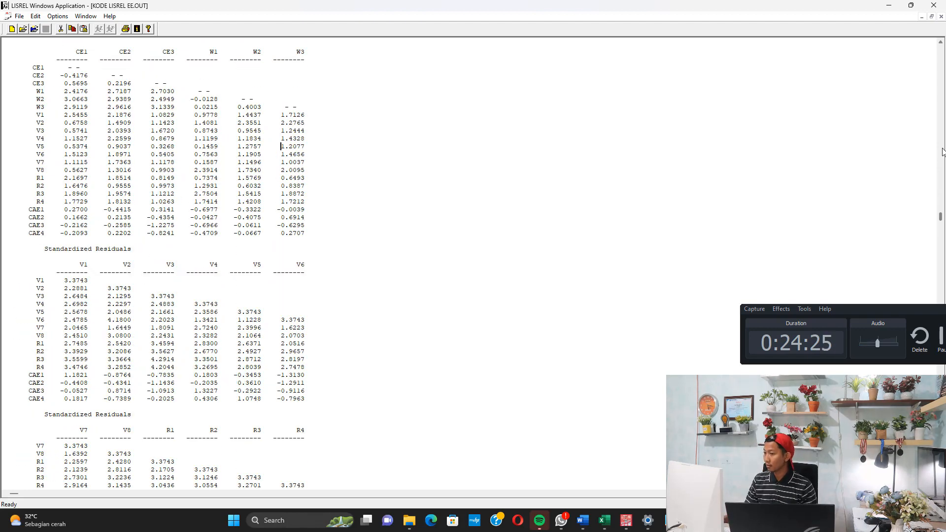
pyautogui.press('pageup')
pyautogui.press('pageup')
pyautogui.press('pageup')
pyautogui.press('pageup')
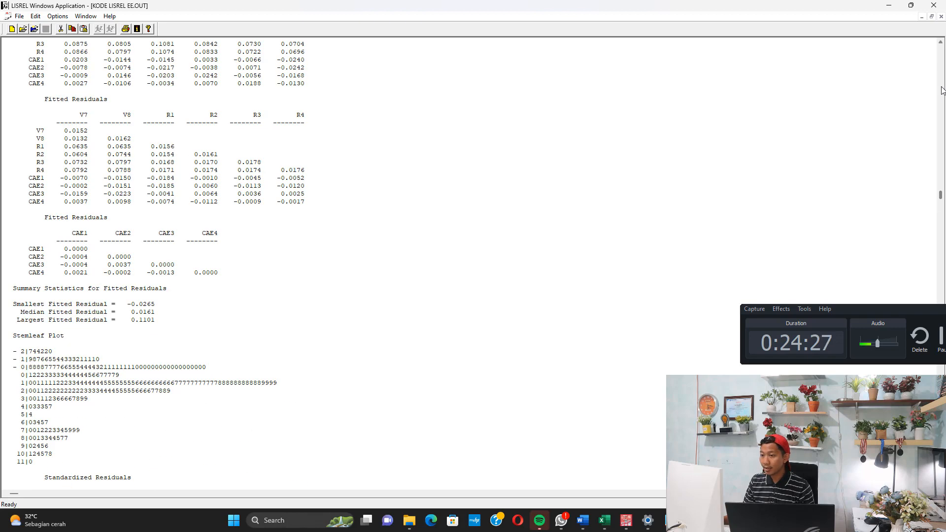
pyautogui.press('pageup')
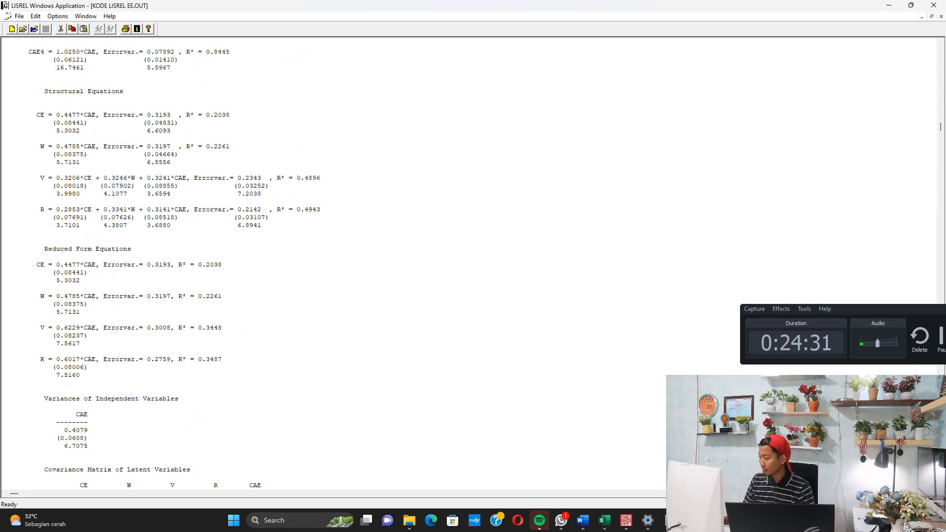
pyautogui.press('Down')
pyautogui.press('Down')
pyautogui.press('Down')
pyautogui.press('Down')
pyautogui.press('Down')
pyautogui.press('Down')
pyautogui.press('Down')
pyautogui.press('Down')
pyautogui.press('Down')
pyautogui.press('Down')
pyautogui.press('Down')
pyautogui.press('Down')
pyautogui.press('Down')
pyautogui.press('Down')
pyautogui.press('Down')
pyautogui.press('Down')
pyautogui.press('Down')
pyautogui.press('Down')
pyautogui.press('Down')
pyautogui.press('Down')
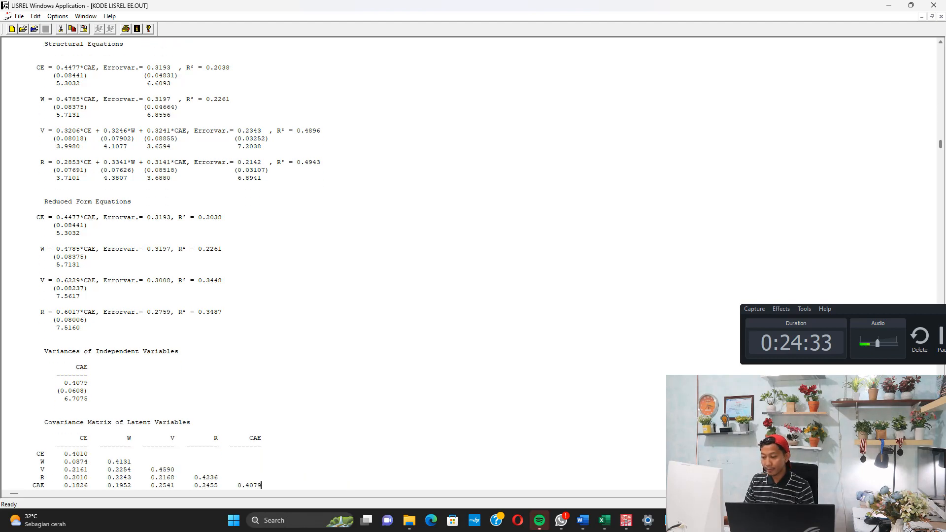
pyautogui.press('Down')
pyautogui.press('Down')
pyautogui.press('Down')
pyautogui.press('Down')
pyautogui.press('Down')
pyautogui.press('Down')
pyautogui.press('Down')
pyautogui.press('Down')
pyautogui.press('Down')
pyautogui.press('Down')
pyautogui.press('Down')
pyautogui.press('Down')
pyautogui.press('Down')
pyautogui.press('Down')
pyautogui.press('Down')
pyautogui.press('Down')
pyautogui.press('Down')
pyautogui.press('Down')
pyautogui.press('Down')
pyautogui.press('Down')
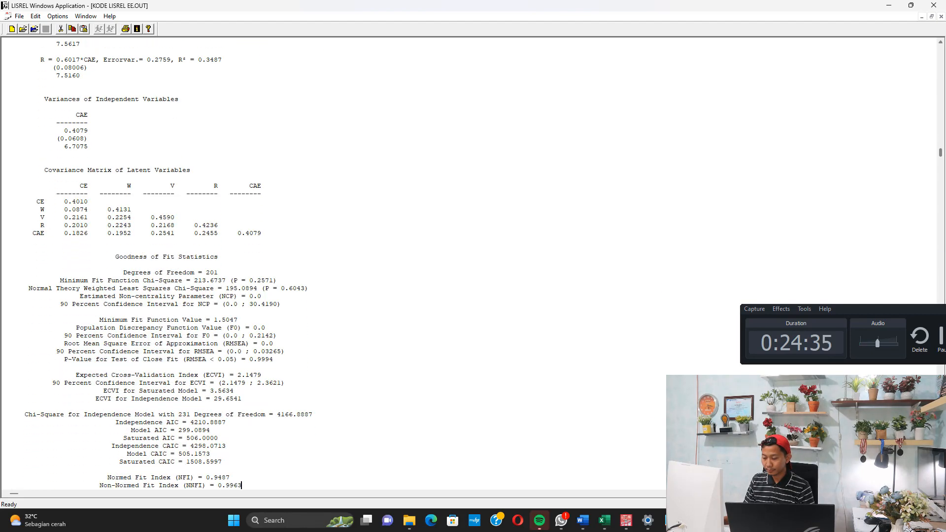
pyautogui.press('Down')
pyautogui.press('Down')
pyautogui.press('Down')
pyautogui.press('Down')
pyautogui.press('Down')
pyautogui.press('Down')
pyautogui.press('Down')
pyautogui.press('Down')
pyautogui.press('Down')
pyautogui.press('Down')
pyautogui.press('Down')
pyautogui.press('Down')
pyautogui.press('Down')
pyautogui.press('Down')
pyautogui.press('Down')
pyautogui.press('Down')
pyautogui.press('Down')
pyautogui.press('Down')
pyautogui.press('Down')
pyautogui.press('Down')
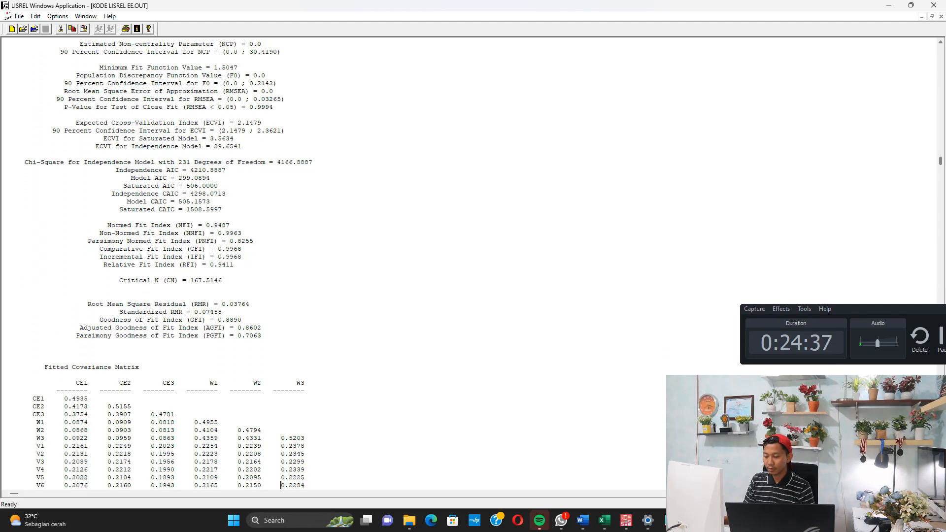
pyautogui.press('Down')
pyautogui.press('Down')
pyautogui.press('Down')
pyautogui.press('pagedown')
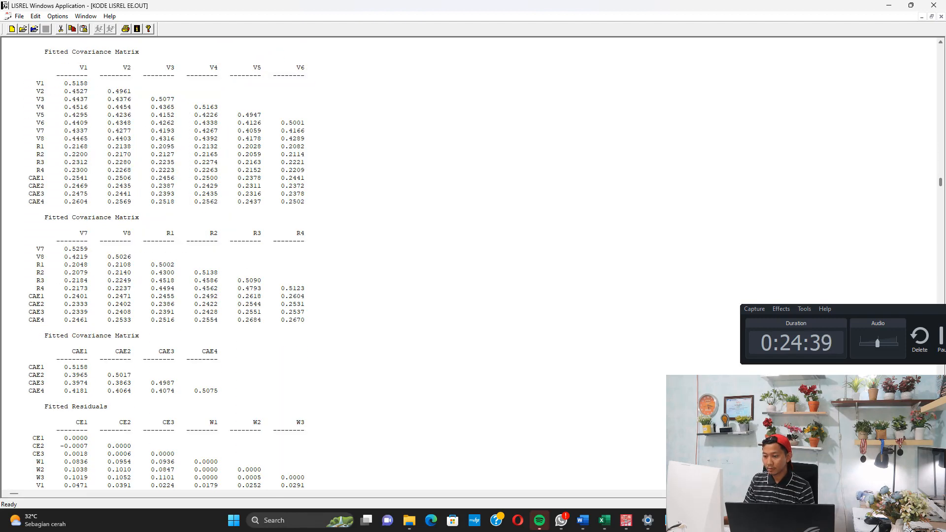
pyautogui.press('pagedown')
pyautogui.press('pagedown')
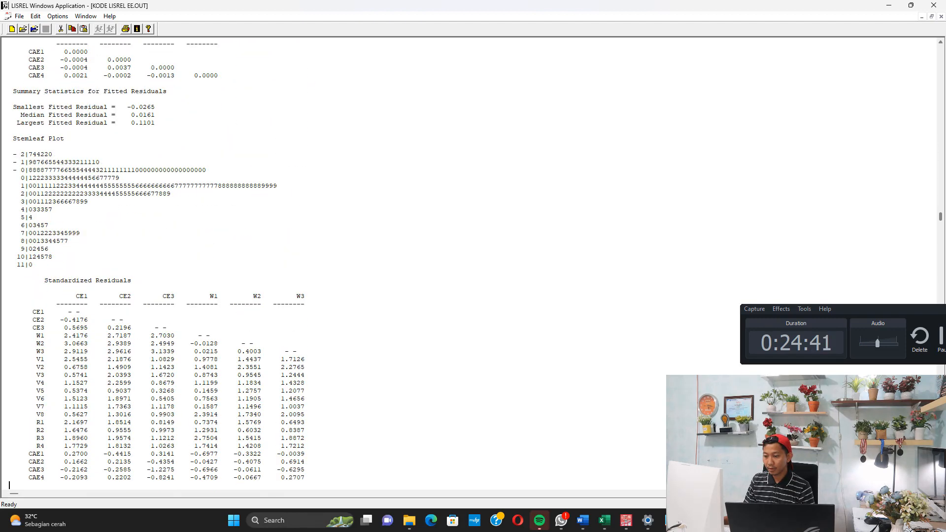
pyautogui.press('pagedown')
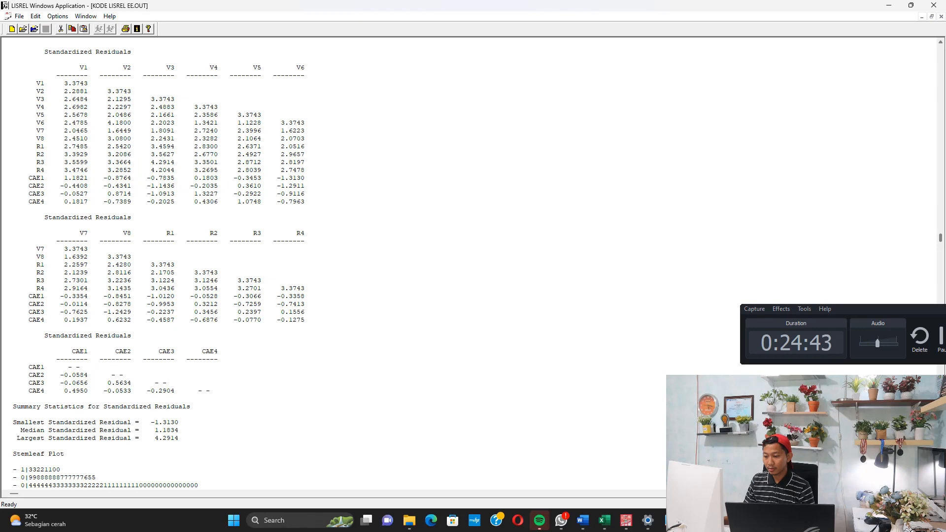
pyautogui.press('pagedown')
pyautogui.press('pagedown')
pyautogui.press('pagedown')
pyautogui.press('pagedown')
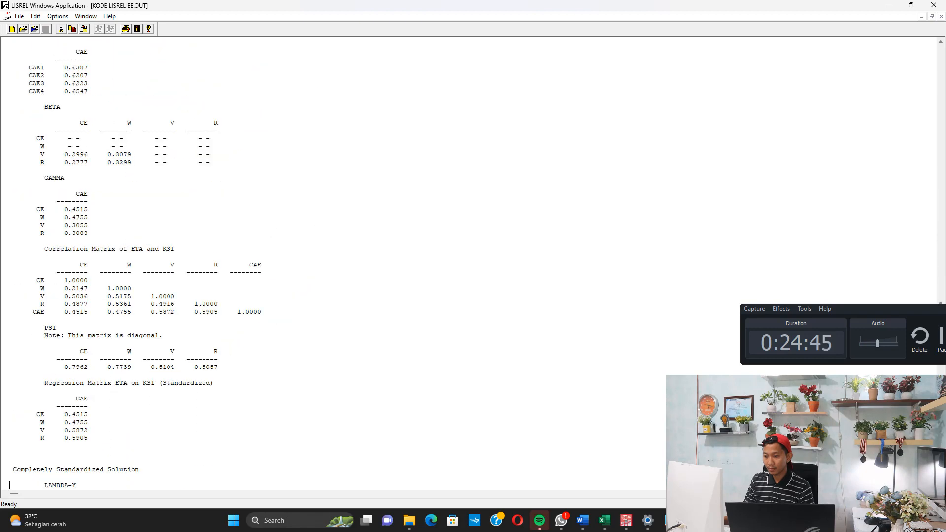
# Step: Examine the Completely Standardized Solution's Correlation Matrix of ETA and KSI, focusing on CE's correlations with W and V
pyautogui.press('pagedown')
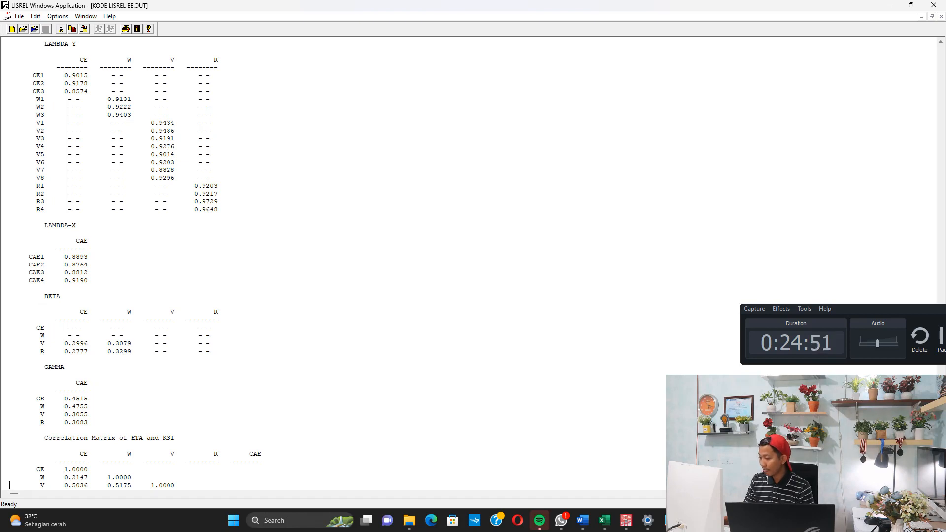
pyautogui.press('Down')
pyautogui.press('Down')
pyautogui.press('Down')
pyautogui.press('Down')
pyautogui.press('Down')
pyautogui.press('Down')
pyautogui.press('Down')
pyautogui.press('Down')
pyautogui.press('Down')
pyautogui.press('Down')
pyautogui.press('Down')
pyautogui.press('Down')
pyautogui.press('Down')
pyautogui.press('Down')
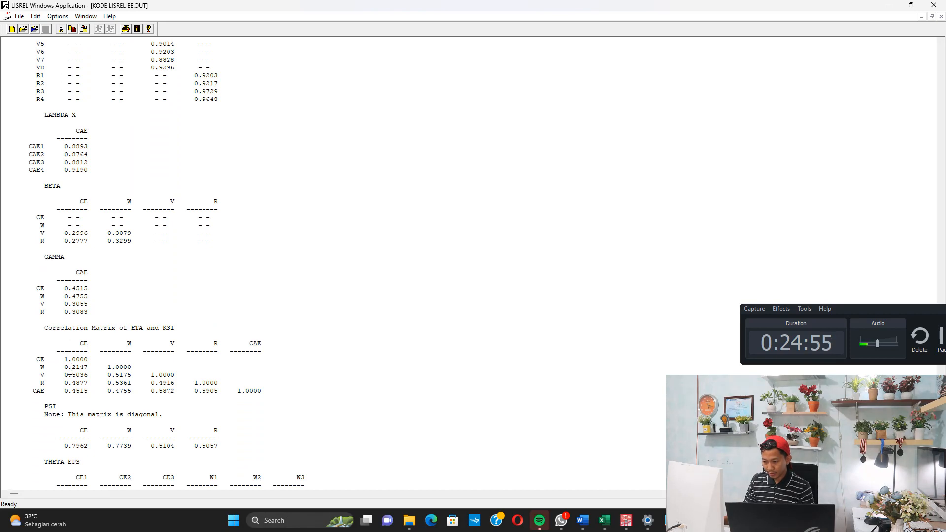
pyautogui.moveTo(65, 369)
pyautogui.mouseDown()
pyautogui.moveTo(89, 369)
pyautogui.moveTo(79, 375)
pyautogui.mouseUp()
# Step: Switch to Word and review the interpretation of the highest correlation, between CAE and R, against Gambar 4.3
pyautogui.click(582, 520)
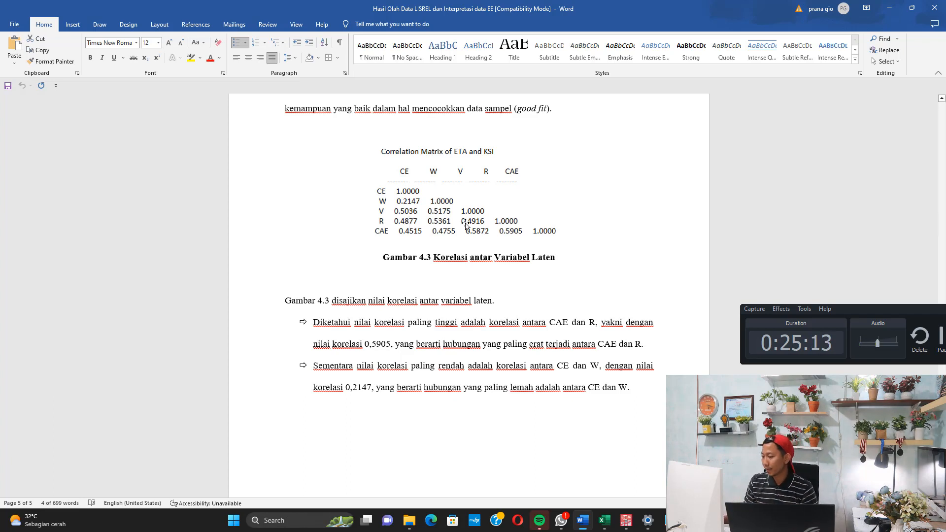
pyautogui.moveTo(396, 332); pyautogui.dragTo(593, 328)
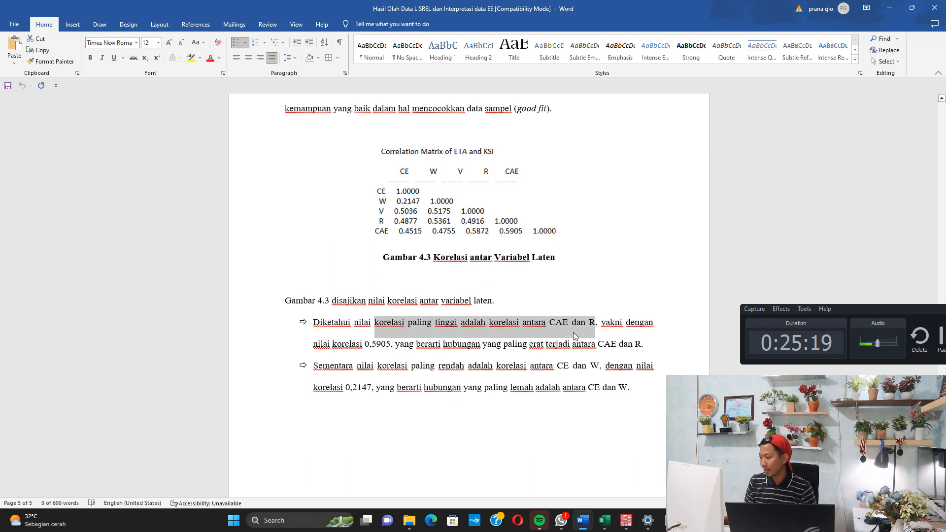
pyautogui.moveTo(332, 343); pyautogui.dragTo(391, 344)
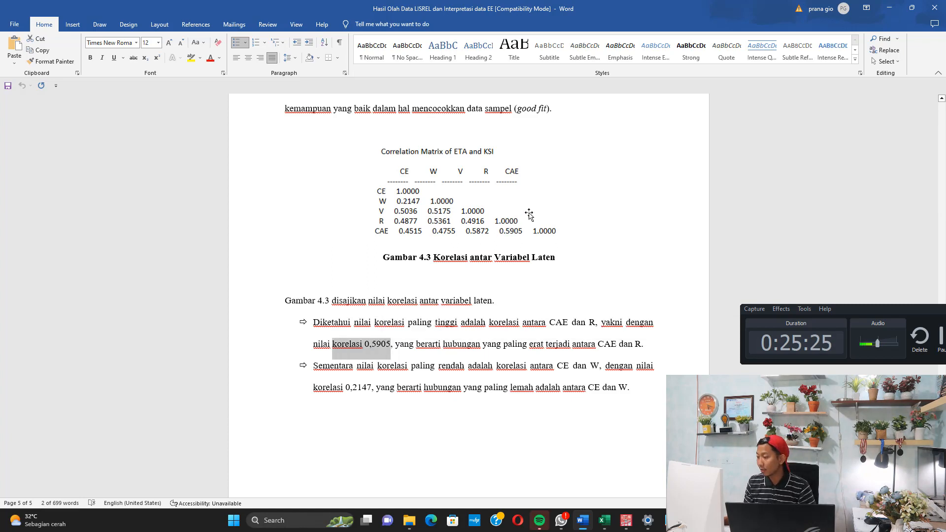
pyautogui.moveTo(626, 323); pyautogui.dragTo(644, 345)
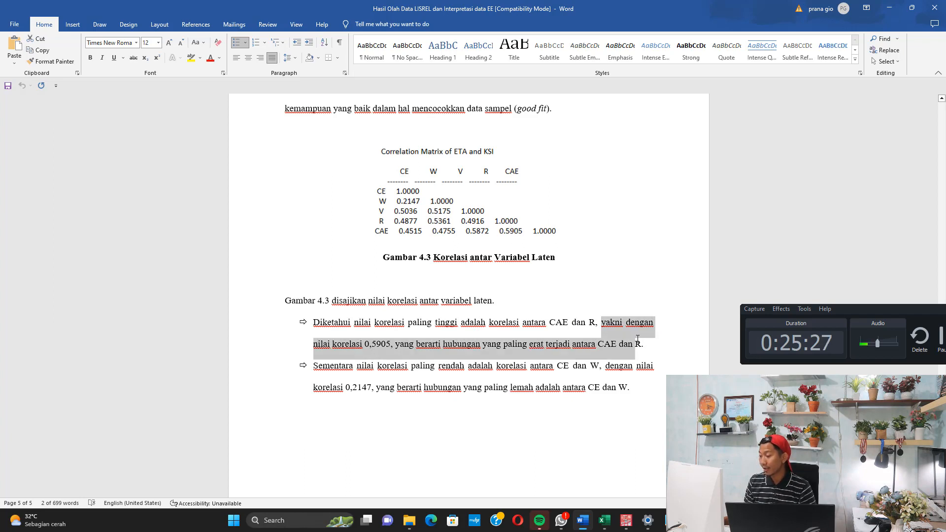
# Step: Review the interpretation of the lowest correlation, between CE and W, below Gambar 4.3
pyautogui.moveTo(377, 366); pyautogui.dragTo(604, 364)
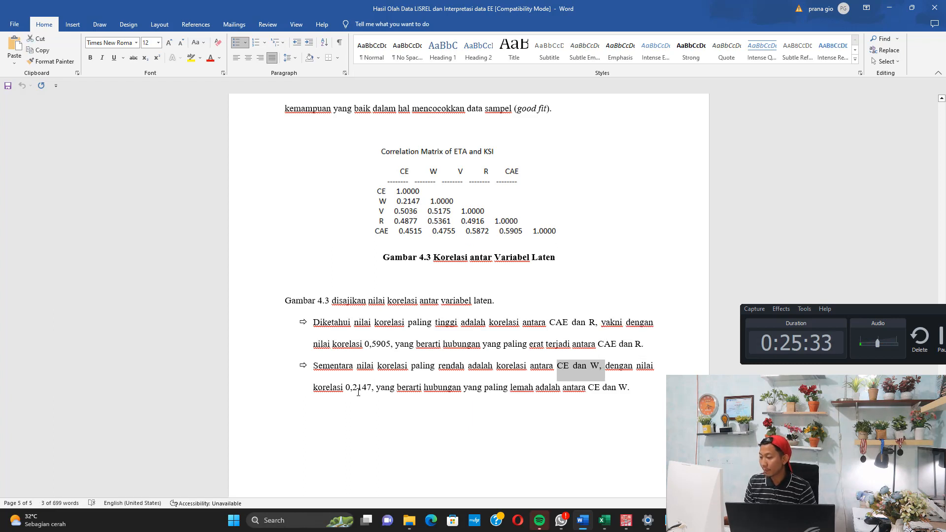
pyautogui.moveTo(353, 388); pyautogui.dragTo(404, 387)
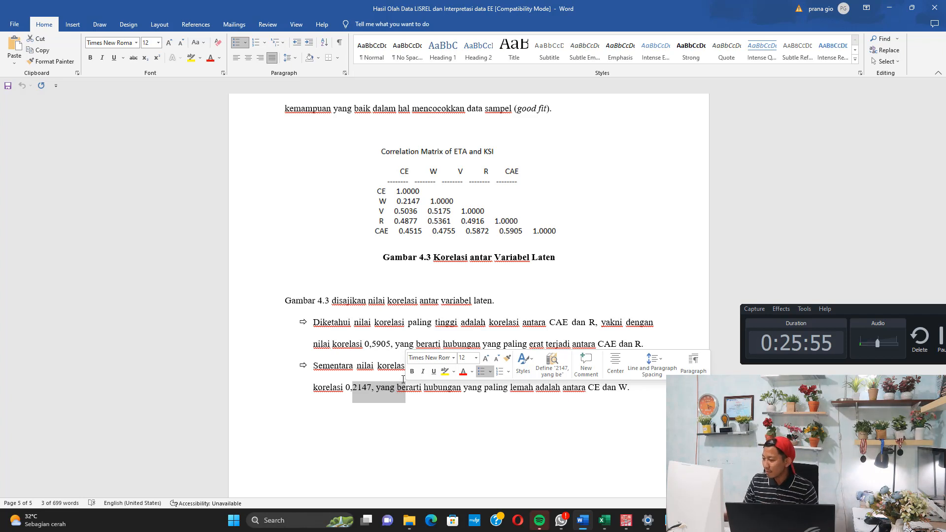
pyautogui.click(377, 372)
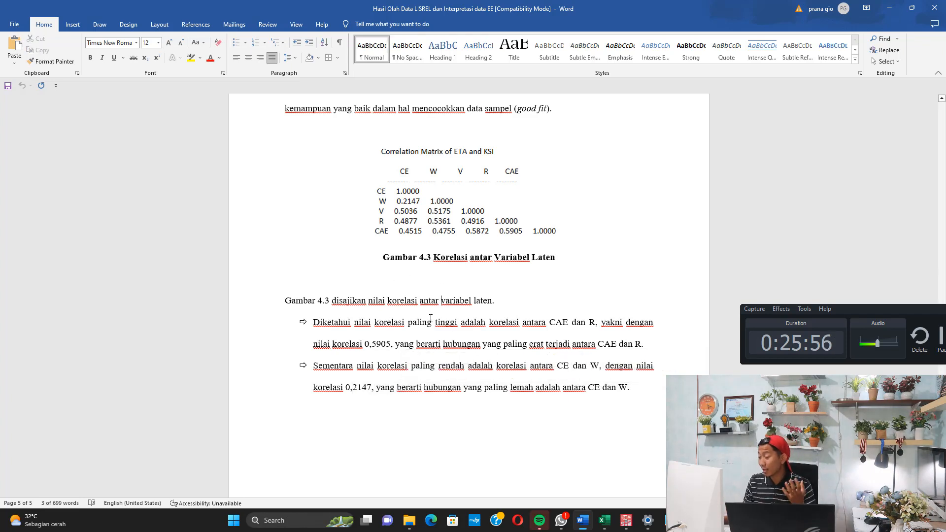
# Step: Close the Word report and show the MOT, LIN and KIN response data on Sheet1 of the EE Lisrel workbook
pyautogui.click(935, 8)
pyautogui.click(940, 8)
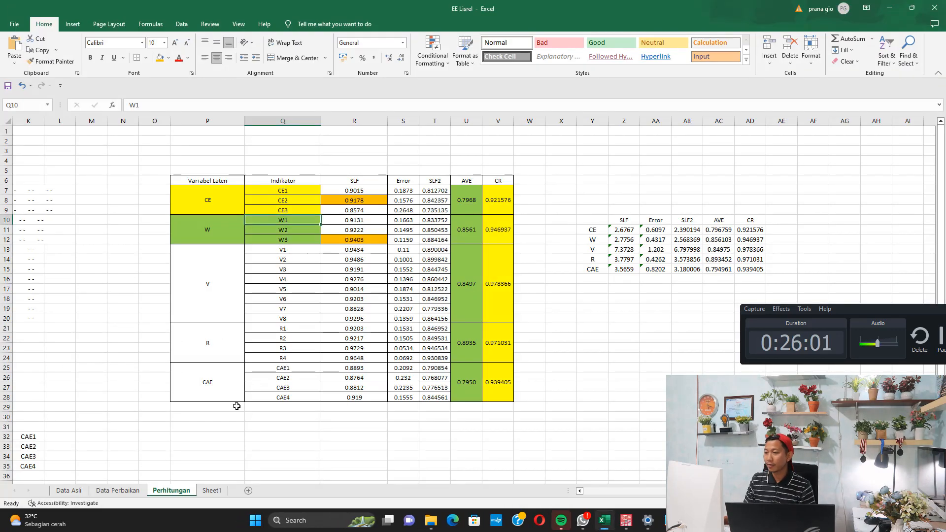
pyautogui.click(212, 490)
pyautogui.scroll(-3, 322, 288)
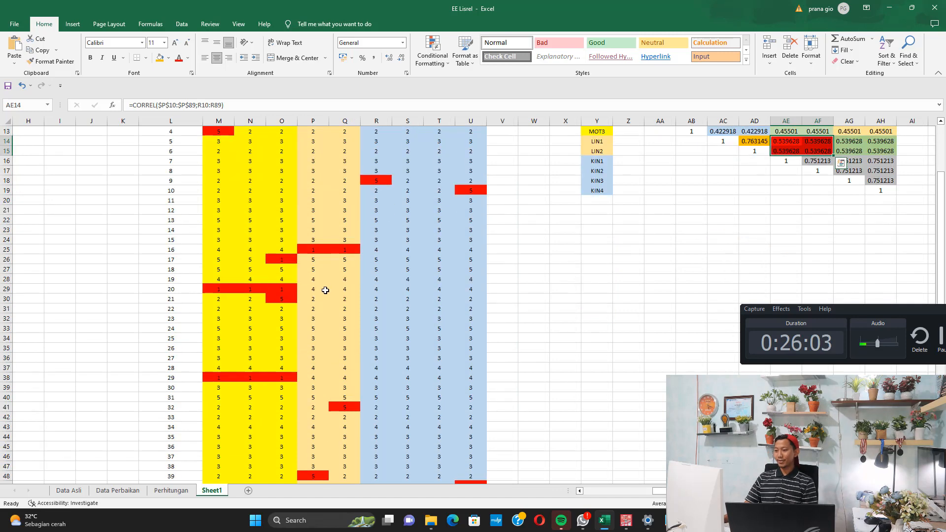
pyautogui.scroll(3, 311, 282)
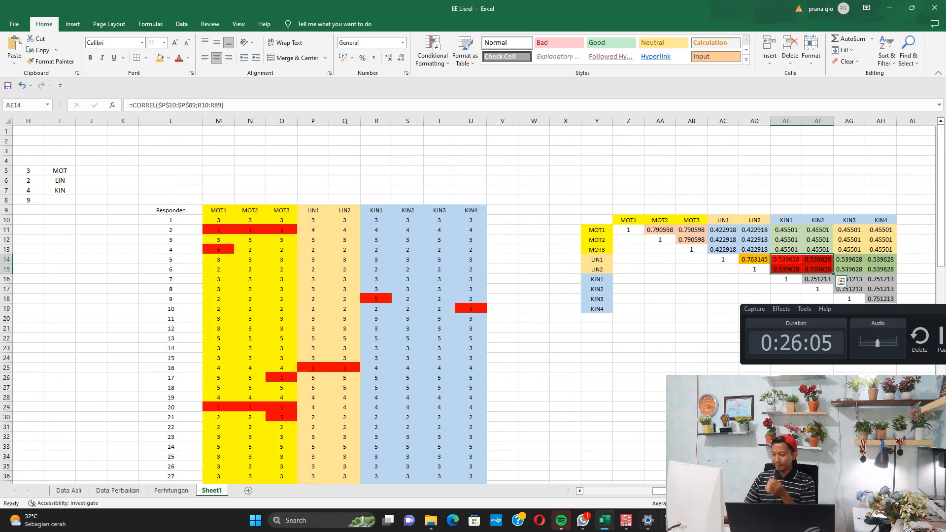
# Step: Close the Variabel Laten note without saving its changes and open a new blank Notepad document
pyautogui.click(669, 521)
pyautogui.click(765, 436)
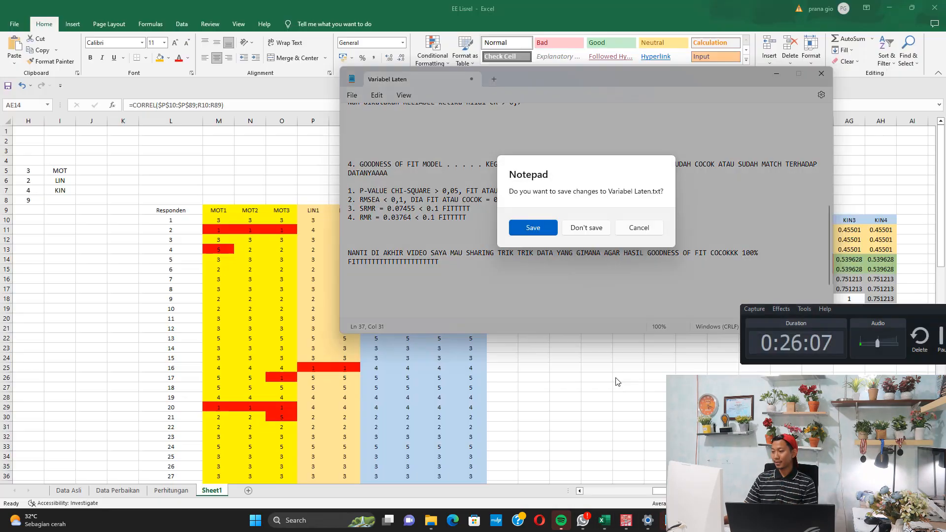
pyautogui.click(586, 230)
pyautogui.moveTo(669, 521)
pyautogui.click(641, 463)
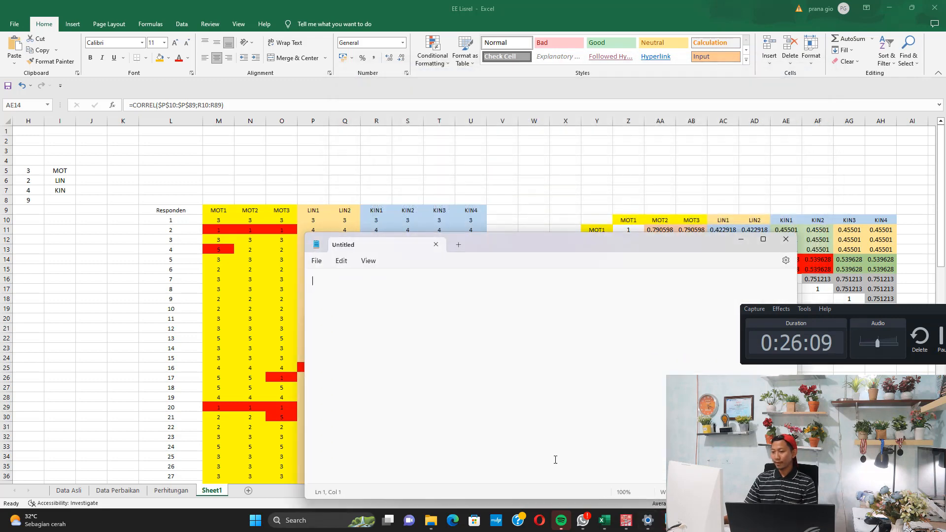
# Step: Place the blank note beneath Sheet1's Motivasi, Lingkungan and Kinerja summary so that both the summary and the responses are in view
pyautogui.click(249, 443)
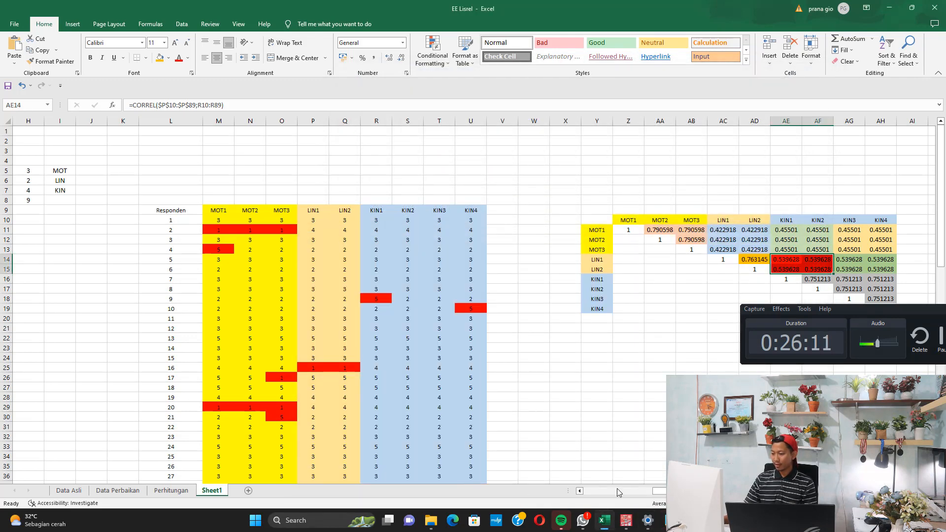
pyautogui.moveTo(673, 491); pyautogui.dragTo(623, 495)
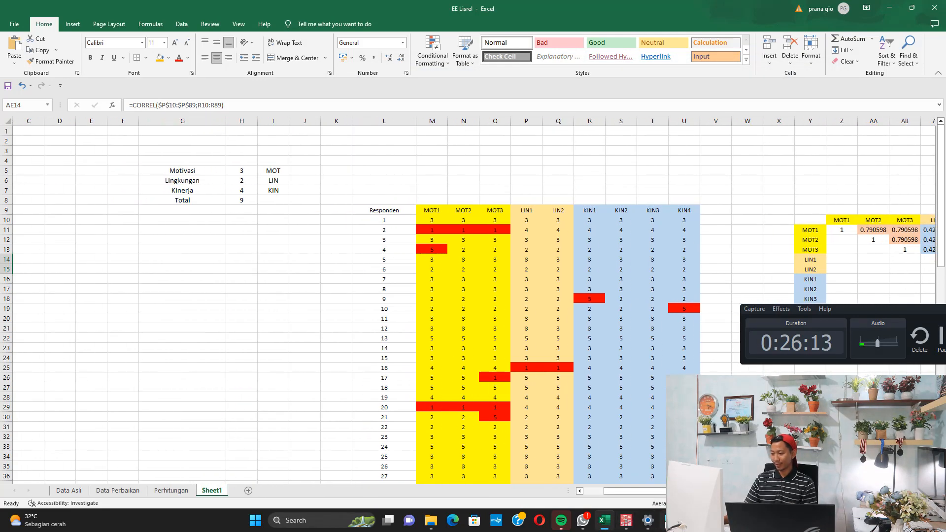
pyautogui.click(669, 521)
pyautogui.moveTo(468, 247); pyautogui.dragTo(267, 285)
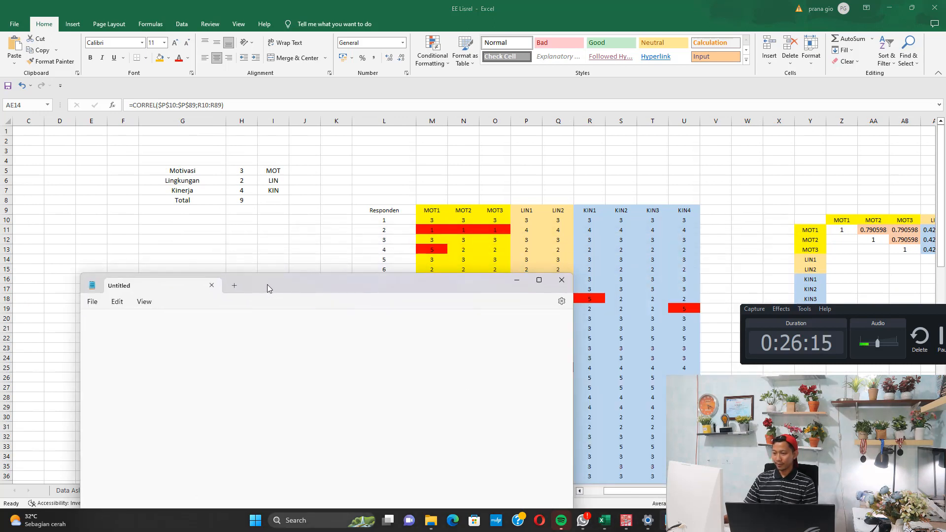
# Step: Write the heading "Ada 3 Variabel" and the line "Motivasi = MOT = ada 3 item atau ada 3 indikator" in the blank note
pyautogui.write('Ada')
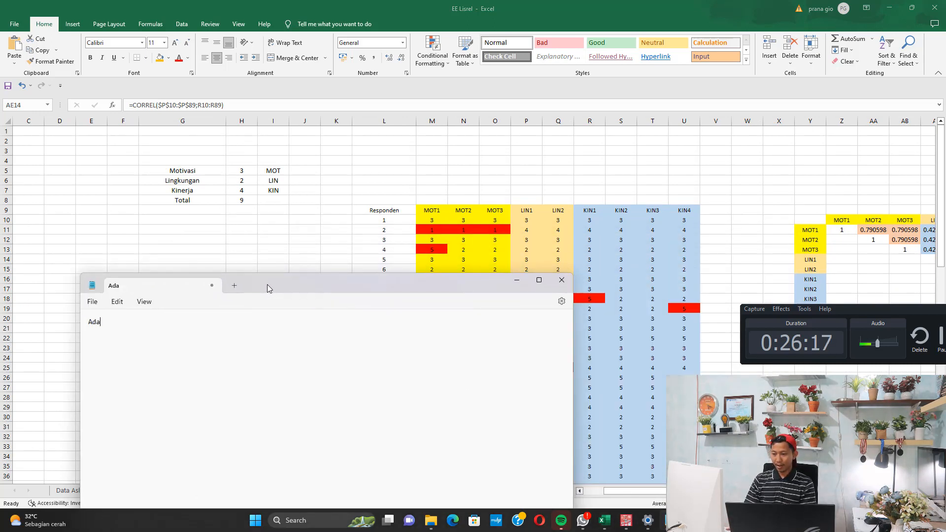
pyautogui.write(' 3 Variabel  ')
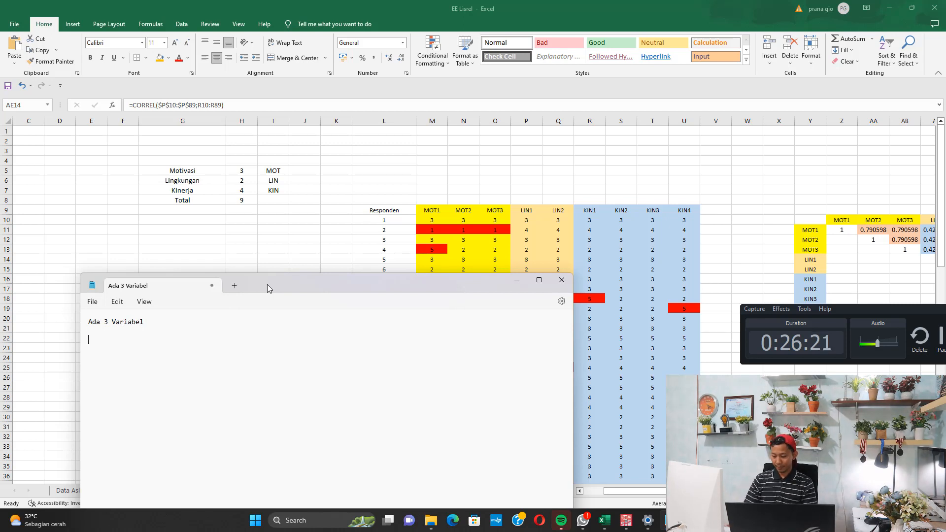
pyautogui.write('Motivasi =')
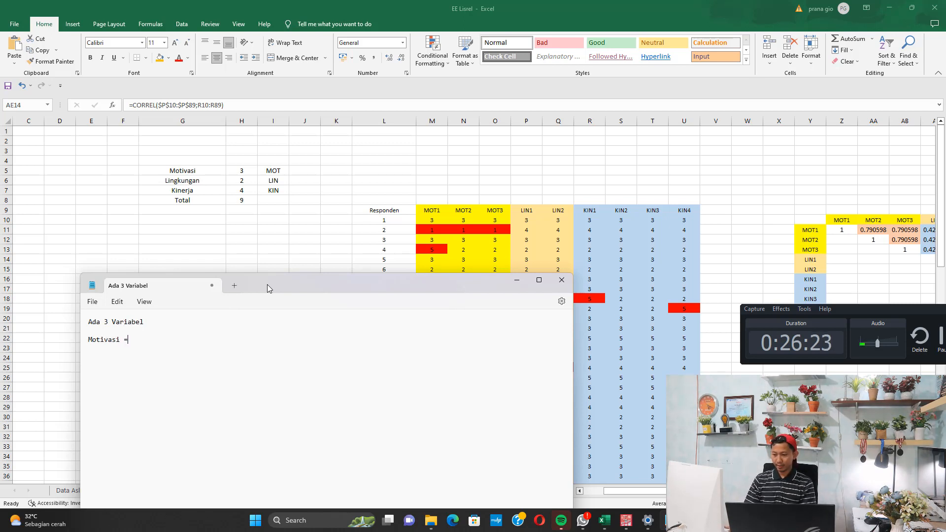
pyautogui.write(' MOT')
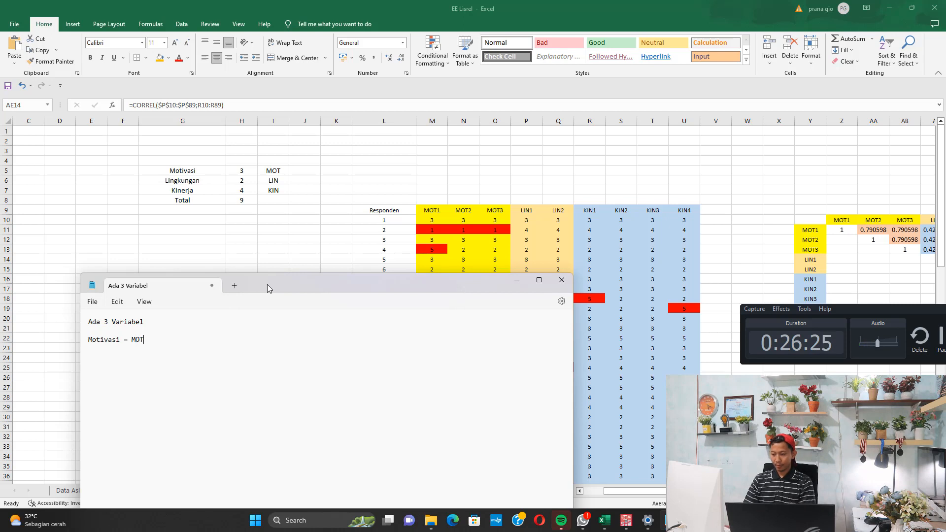
pyautogui.write(' = ada 3 ')
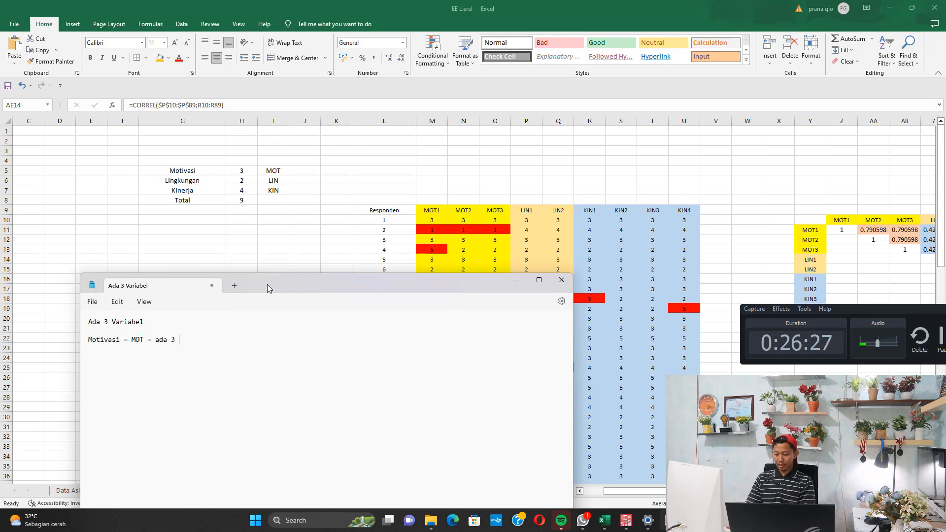
pyautogui.write('item atau ada 3 indi')
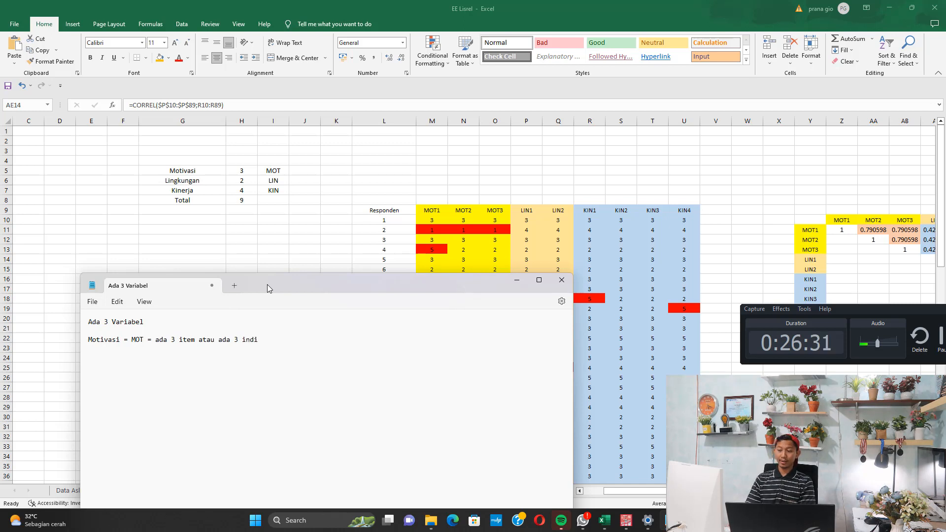
pyautogui.write('kator')
pyautogui.press('Return')
pyautogui.press('Return')
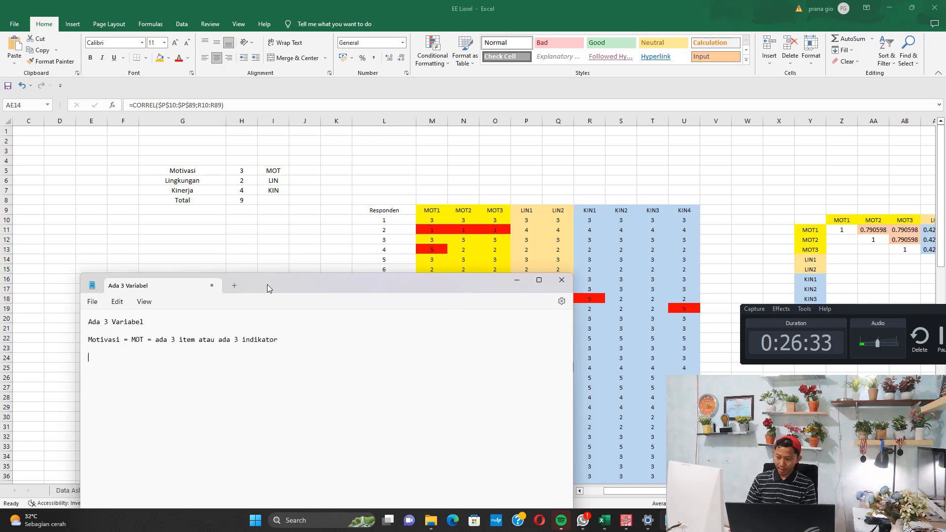
# Step: Add the line "Lingkungan = LIN = ada 2 item atau ada 2 indikator" below the Motivasi line
pyautogui.press('BackSpace')
pyautogui.write('Lingk')
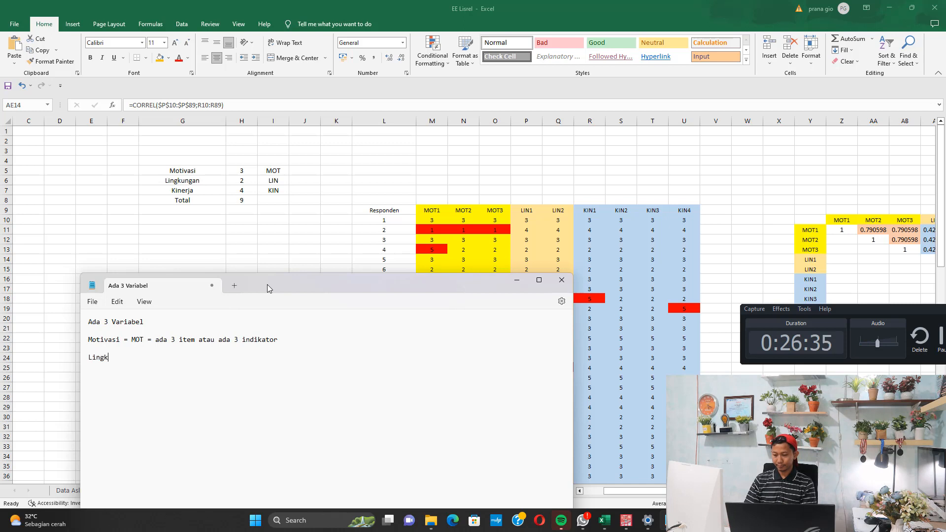
pyautogui.write('ungan = LIN ')
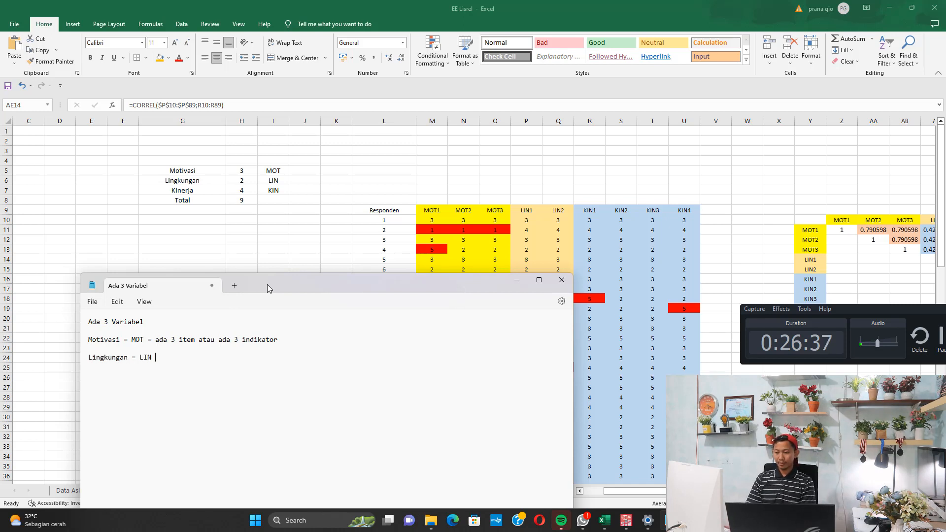
pyautogui.write('= ada 2')
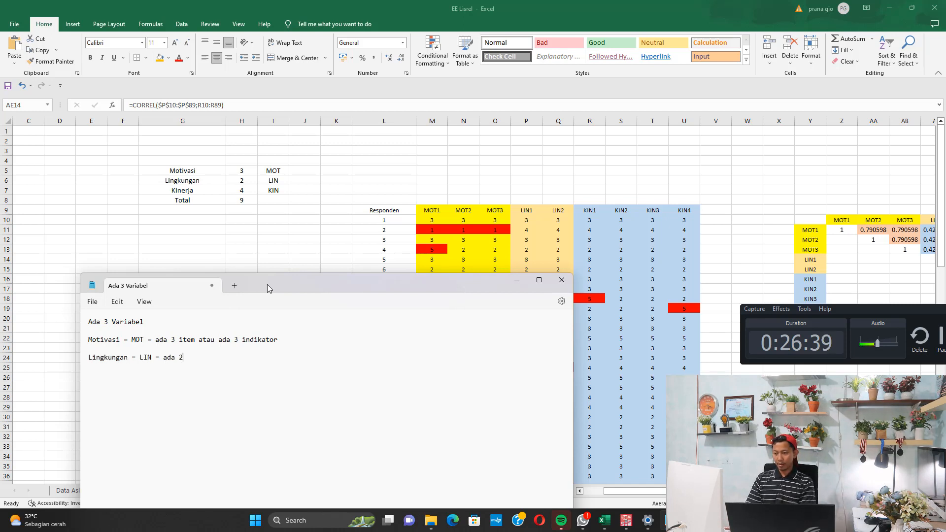
pyautogui.write(' item atau ada 3 in')
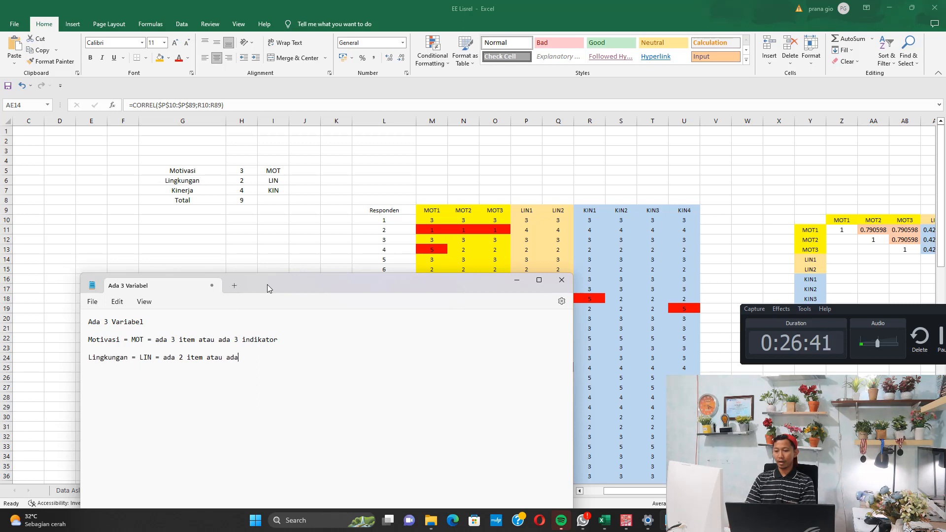
pyautogui.press('BackSpace')
pyautogui.press('BackSpace')
pyautogui.press('BackSpace')
pyautogui.press('BackSpace')
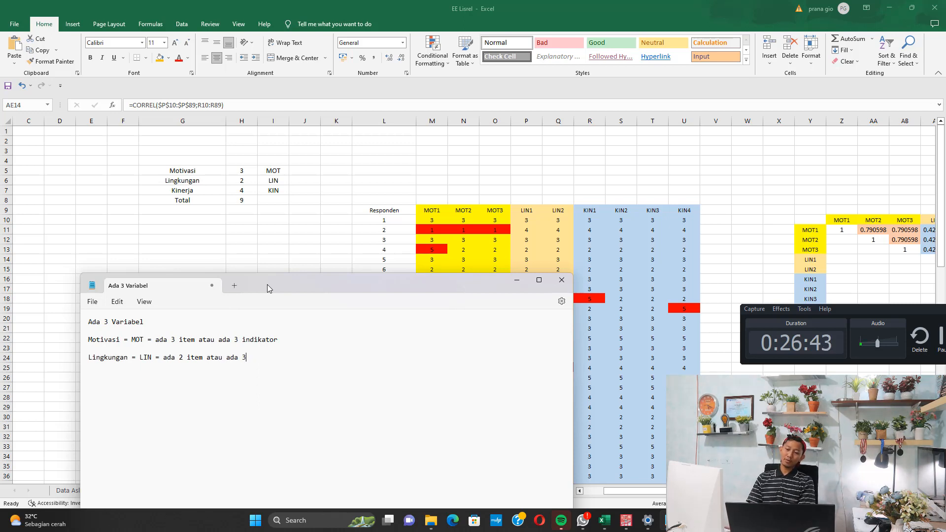
pyautogui.write('2 indikator')
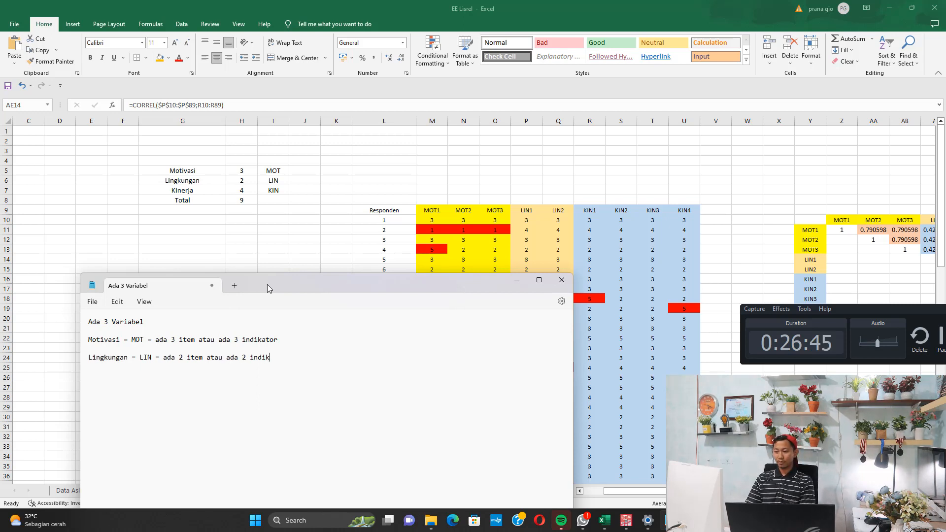
# Step: Add the line "Kinerja = KIN = ada 4 item atau ada 4 indikator" below the Lingkungan line
pyautogui.press('Return')
pyautogui.press('Return')
pyautogui.write('Ki')
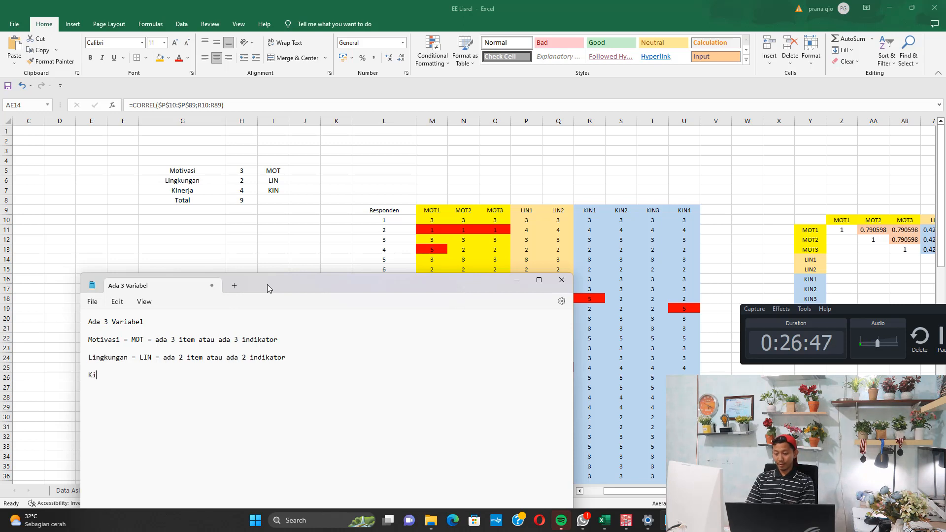
pyautogui.write('nerja = K')
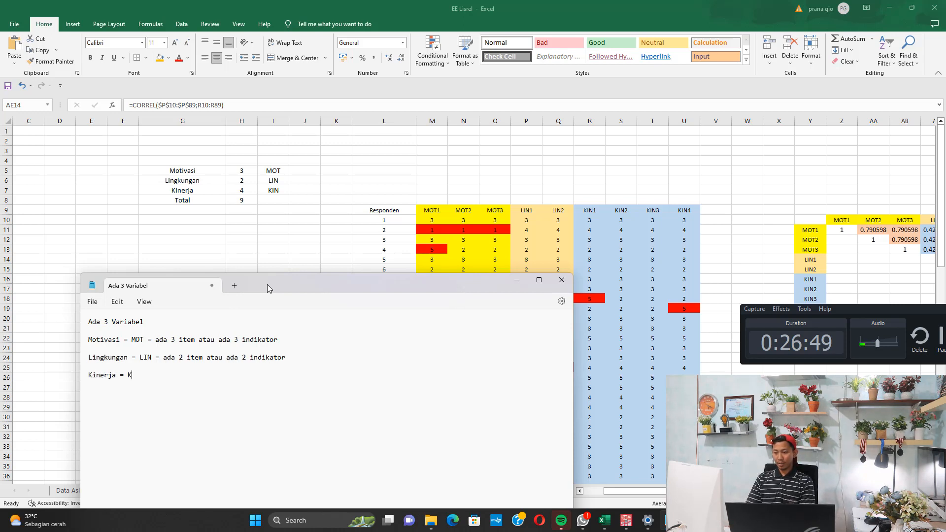
pyautogui.write('IN = ada 4')
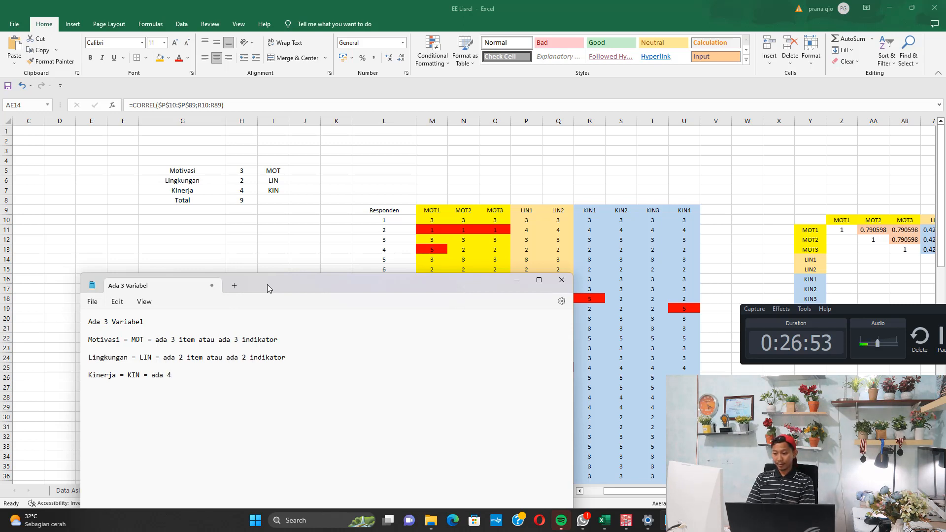
pyautogui.write(' item atau ada 4 indi')
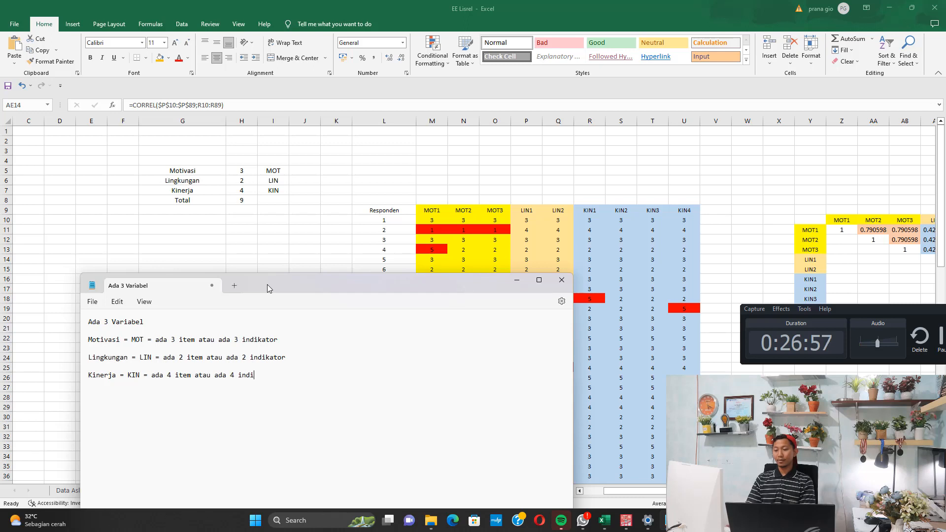
pyautogui.write('kator')
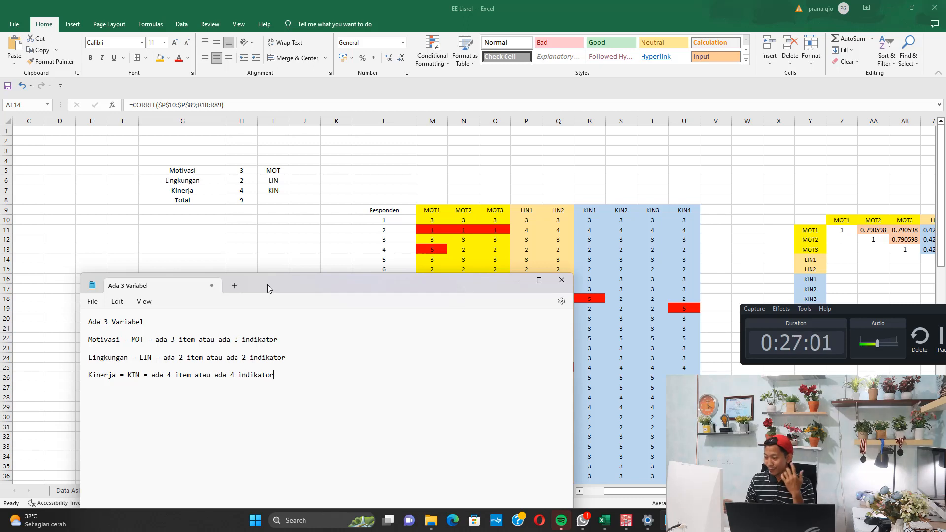
# Step: Copy all the MOT, LIN and KIN responses on Sheet1, from cell M10 through column U, without the header row
pyautogui.click(431, 219)
pyautogui.scroll(-5, 443, 232)
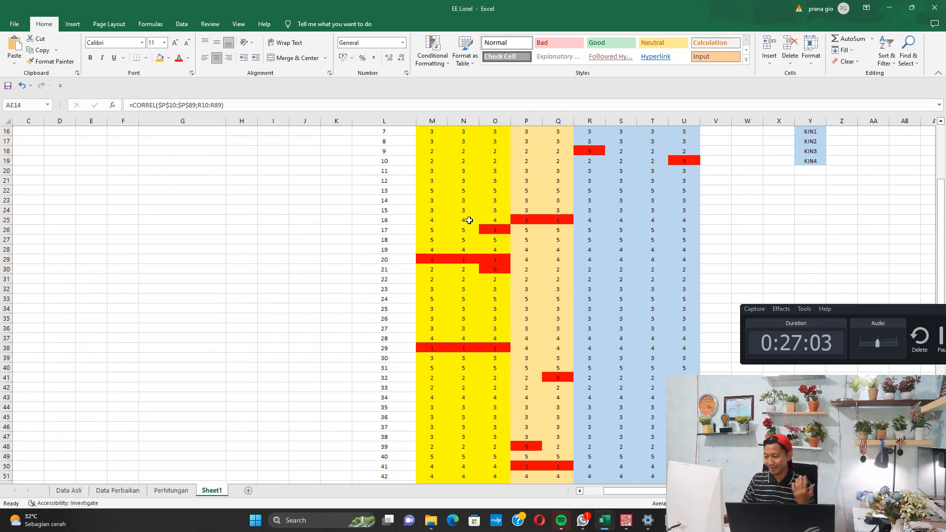
pyautogui.scroll(3, 448, 212)
pyautogui.moveTo(440, 155); pyautogui.dragTo(682, 468)
pyautogui.hotkey('ctrl', 'c')
pyautogui.scroll(18, 429, 434)
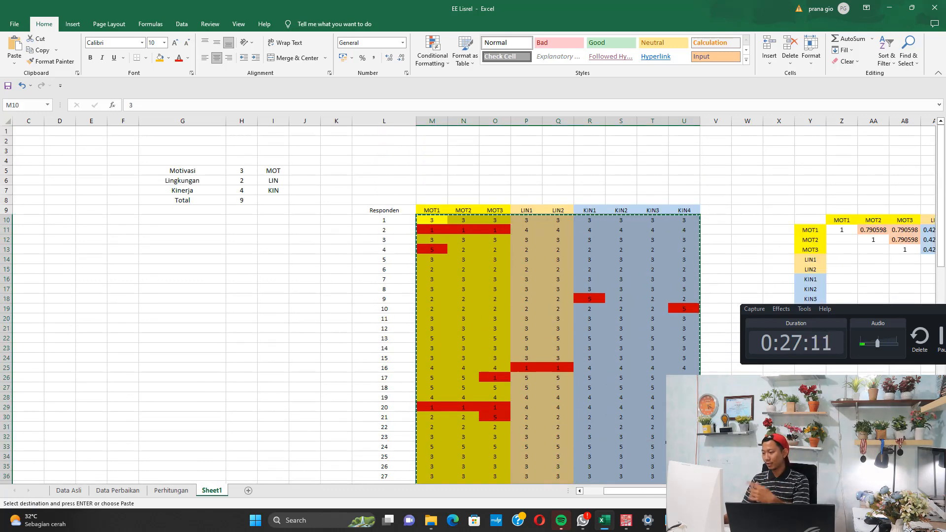
# Step: Switch to SPSS and show the response values stored in DATA TRIK.sav
pyautogui.click(627, 520)
pyautogui.click(647, 470)
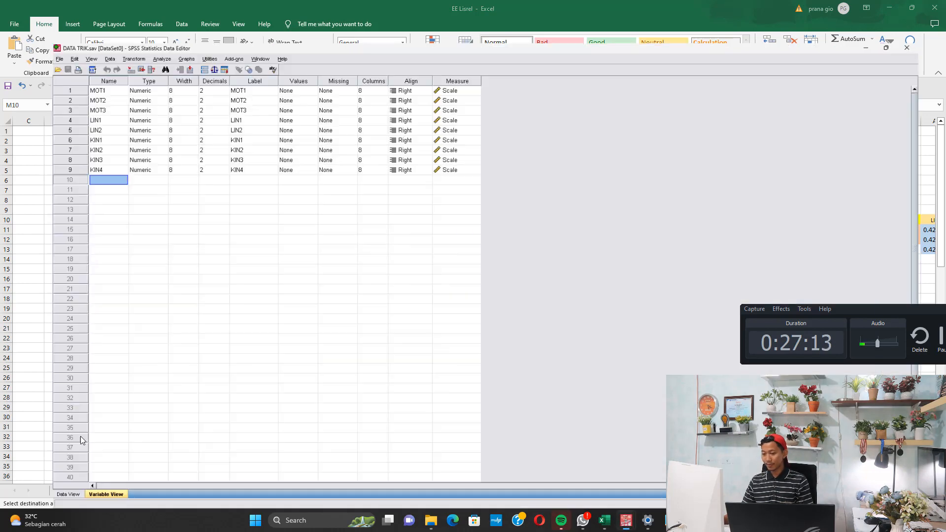
pyautogui.click(18, 493)
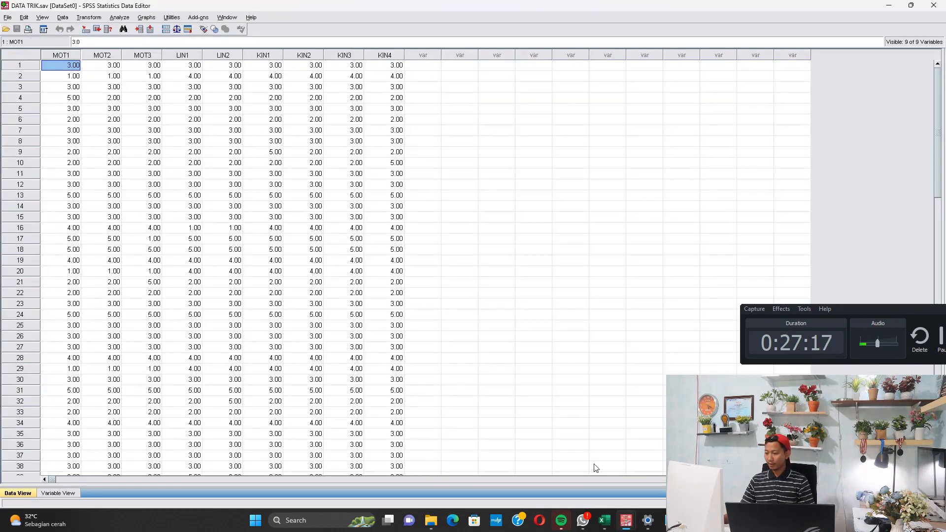
# Step: Close the DATA TRIK and Data SPSS EE Lisrel data files and exit SPSS without saving the output
pyautogui.click(933, 5)
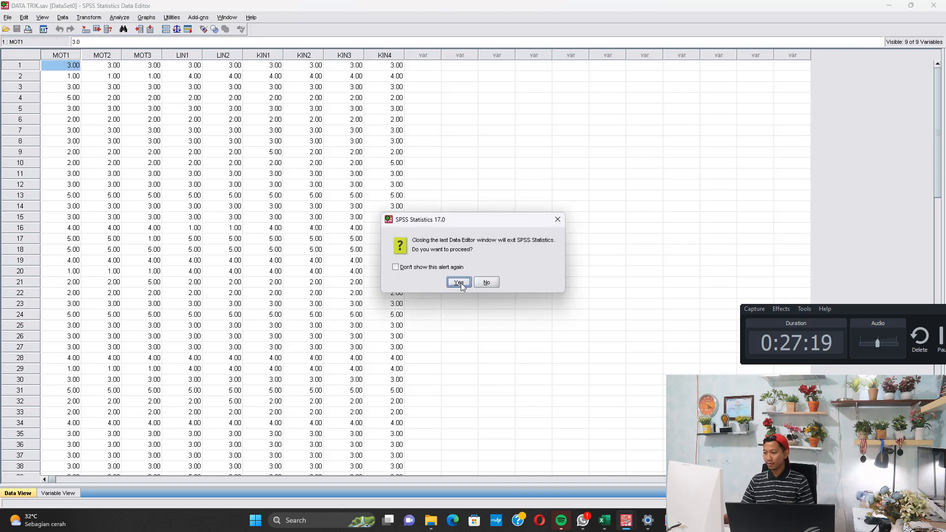
pyautogui.click(458, 282)
pyautogui.click(472, 285)
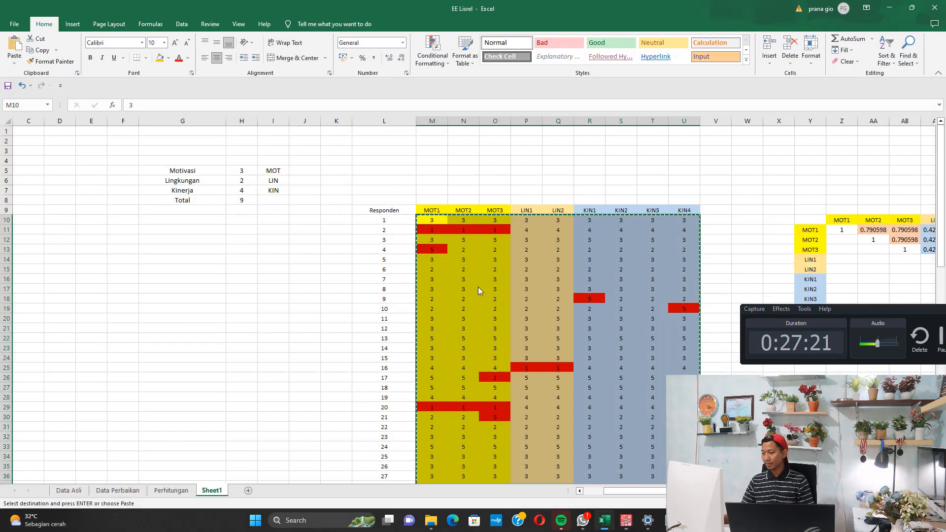
pyautogui.click(647, 467)
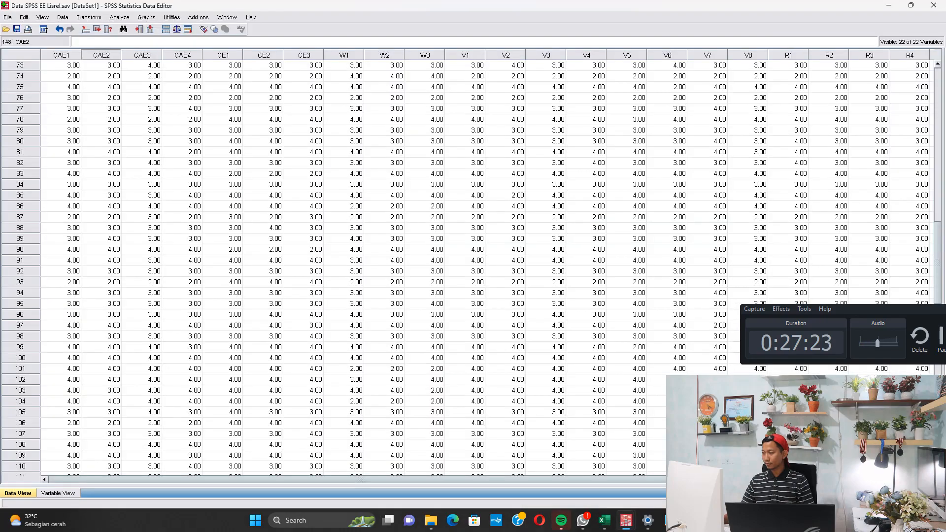
pyautogui.click(934, 5)
pyautogui.click(468, 281)
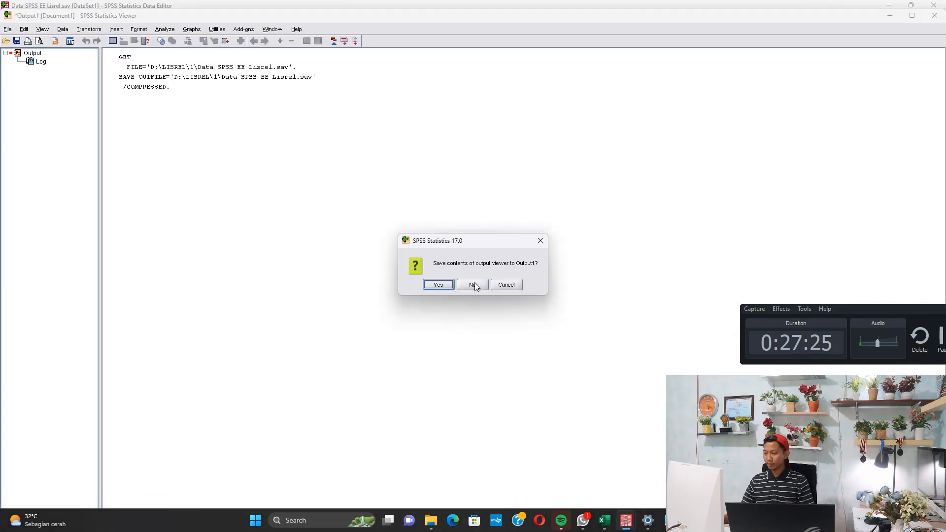
pyautogui.click(473, 284)
pyautogui.click(441, 285)
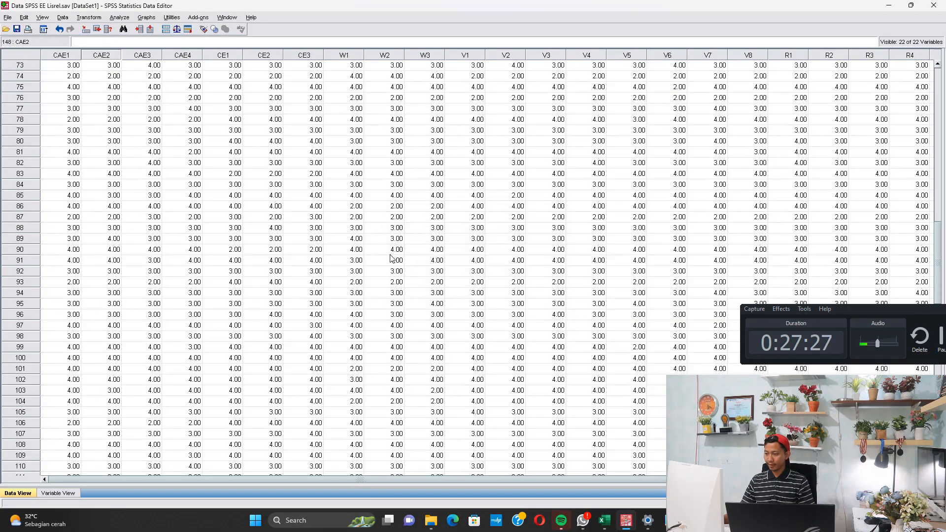
# Step: Launch LISREL 8.50
pyautogui.press('super')
pyautogui.write('lis')
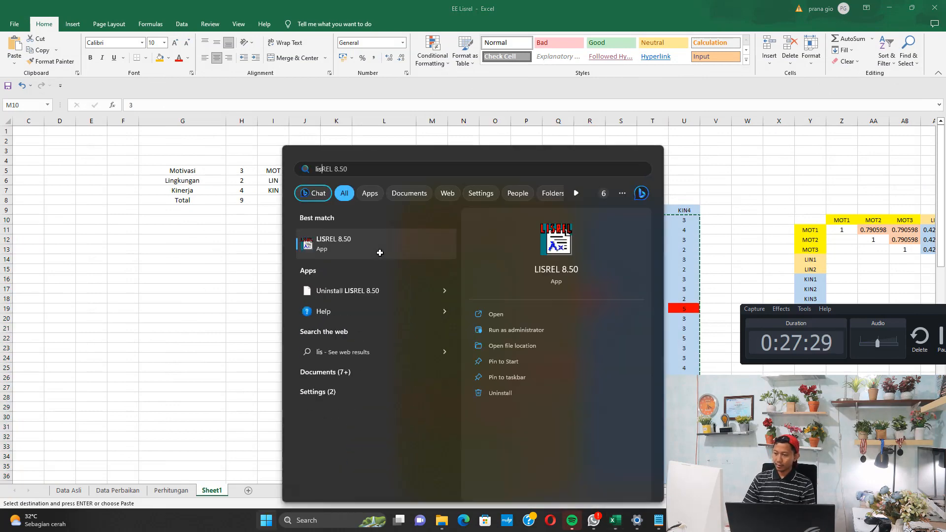
pyautogui.click(380, 253)
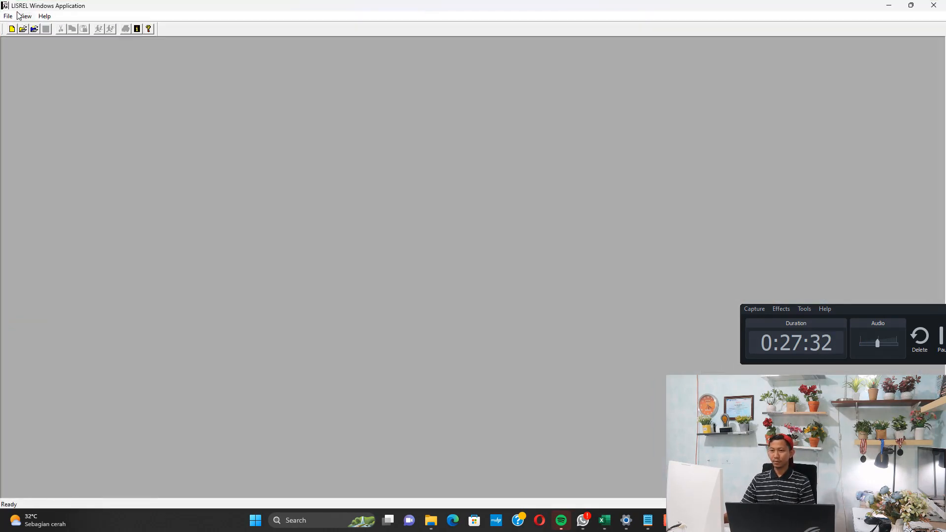
# Step: Import the SPSS for Windows (*.sav) file DATA TRIK as free format data and maximize its data window
pyautogui.click(5, 16)
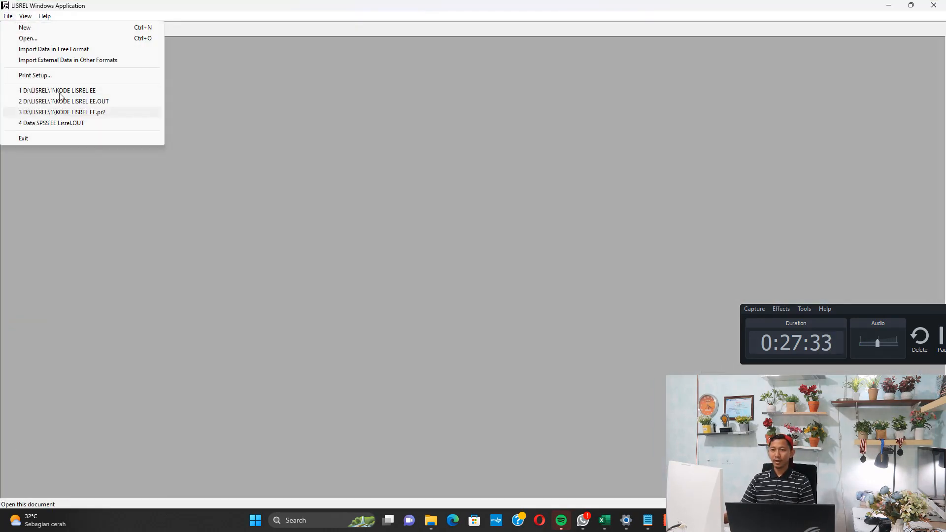
pyautogui.click(71, 49)
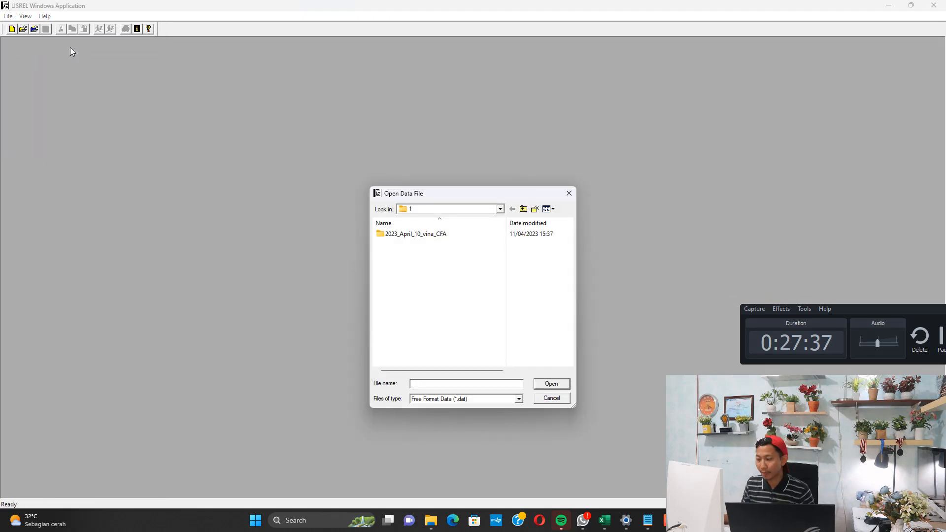
pyautogui.click(454, 399)
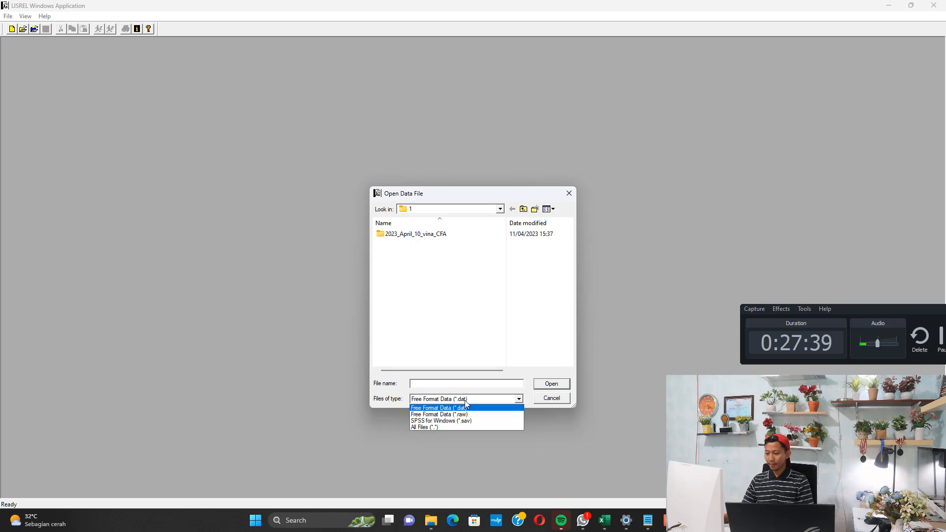
pyautogui.click(454, 420)
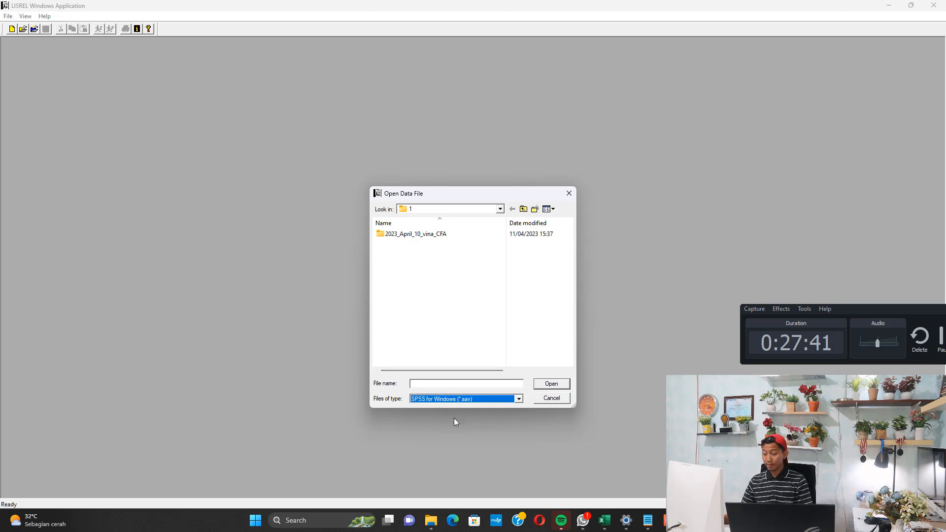
pyautogui.doubleClick(413, 265)
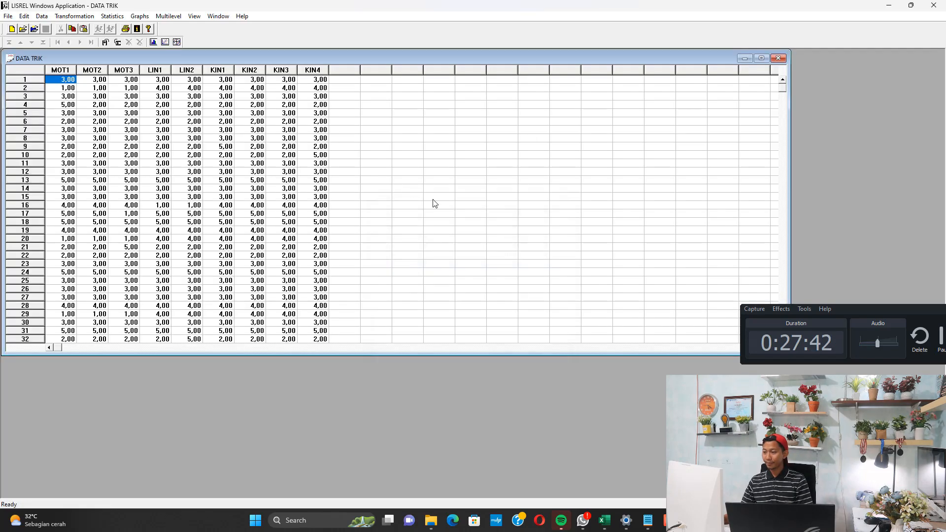
pyautogui.click(760, 58)
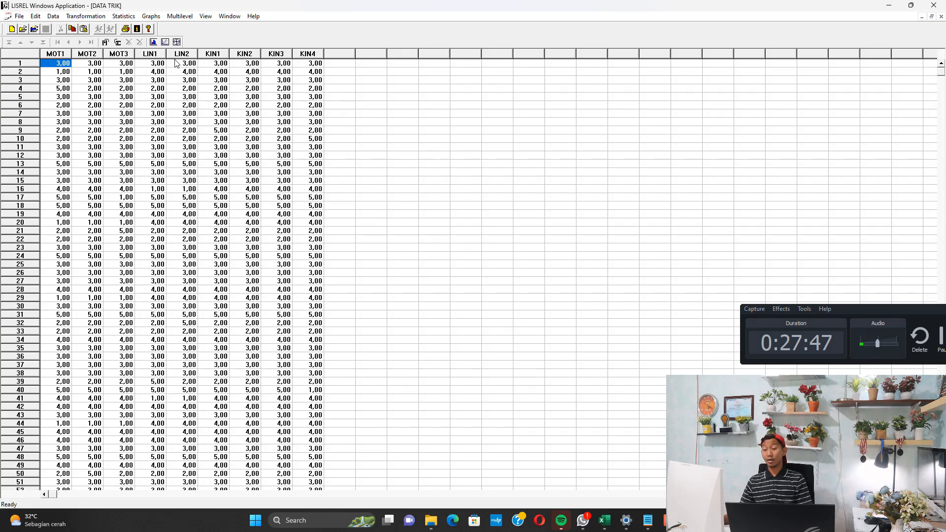
# Step: Define all variables from MOT1 to KIN4 as Continuous and save the DATA TRIK data file
pyautogui.click(56, 16)
pyautogui.click(83, 27)
pyautogui.moveTo(443, 198); pyautogui.dragTo(457, 249)
pyautogui.click(494, 232)
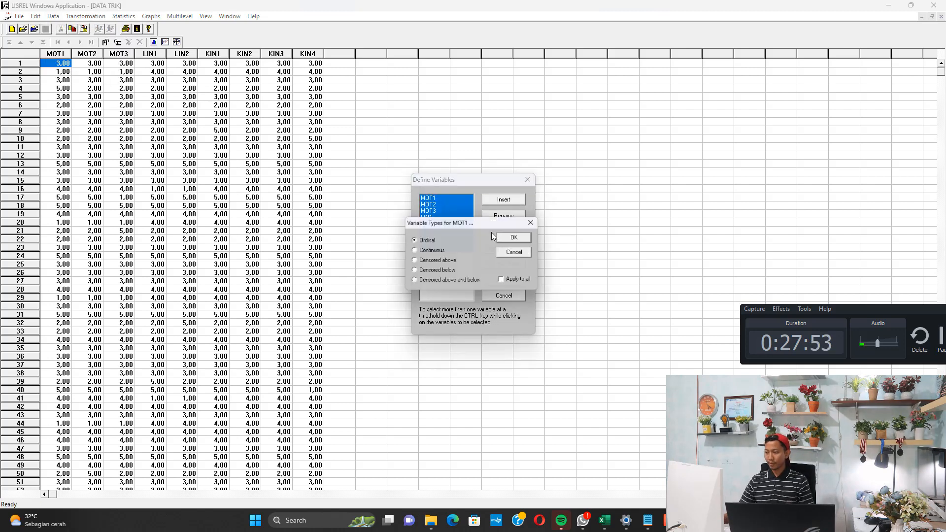
pyautogui.click(433, 252)
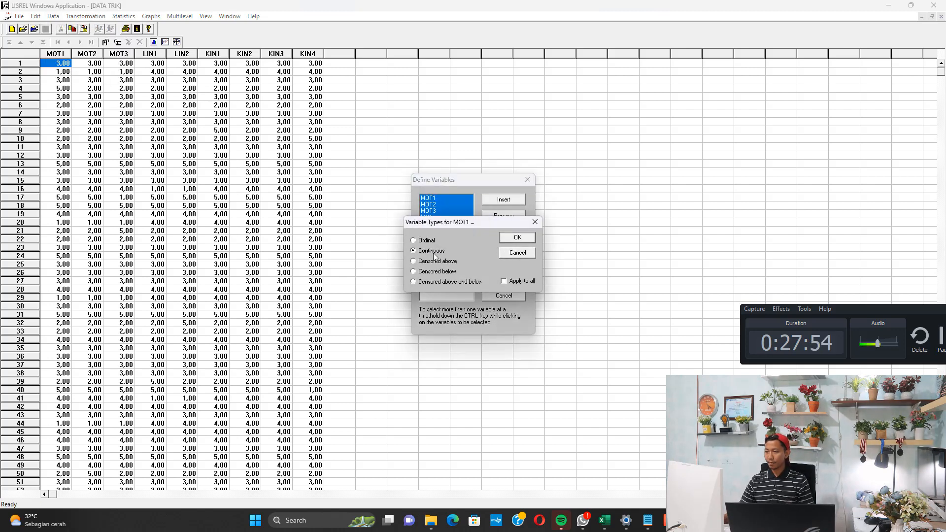
pyautogui.click(517, 238)
pyautogui.click(507, 280)
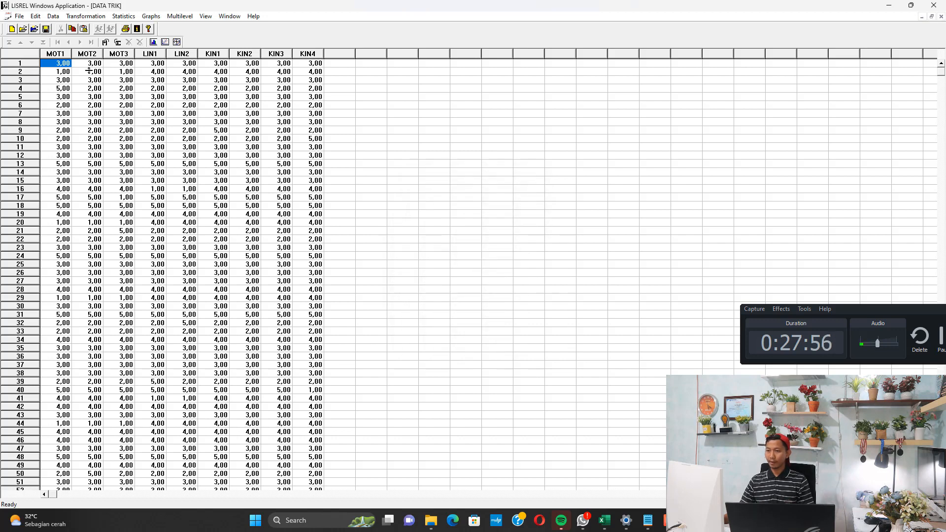
pyautogui.click(46, 28)
# Step: Output the covariance matrix of the data, saving it to the file dat.COV
pyautogui.click(119, 17)
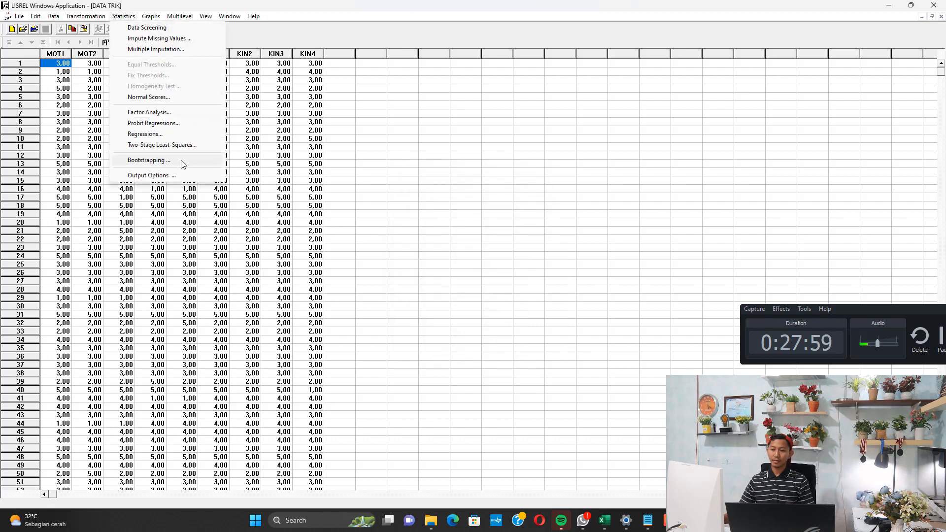
pyautogui.click(172, 175)
pyautogui.click(392, 199)
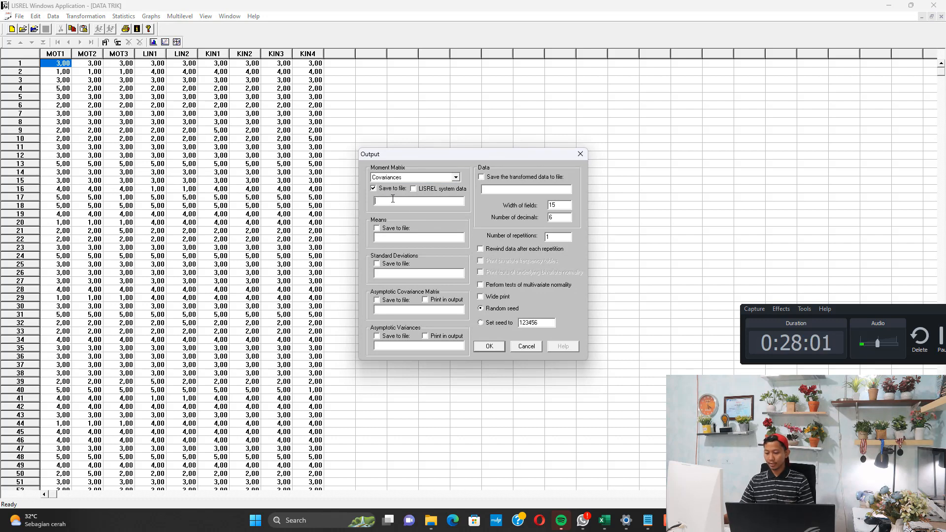
pyautogui.write('dat.')
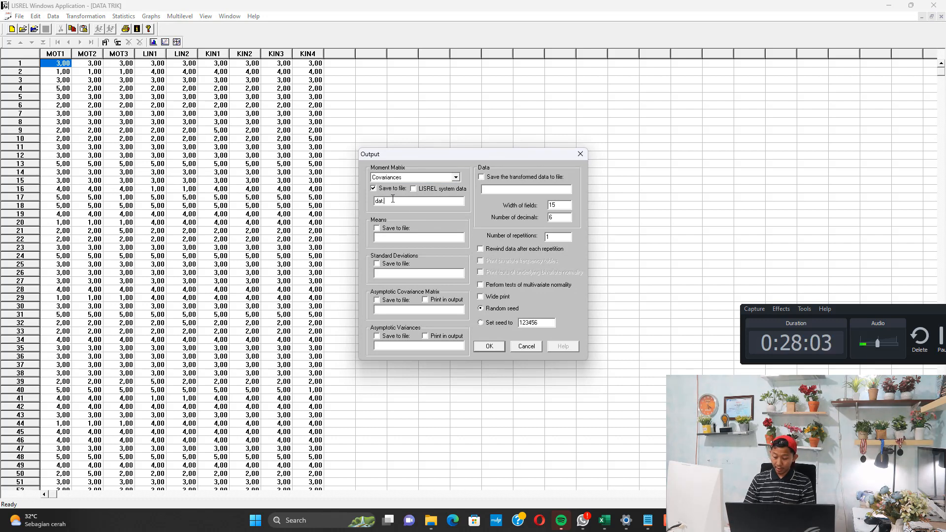
pyautogui.write('CVM')
pyautogui.press('BackSpace')
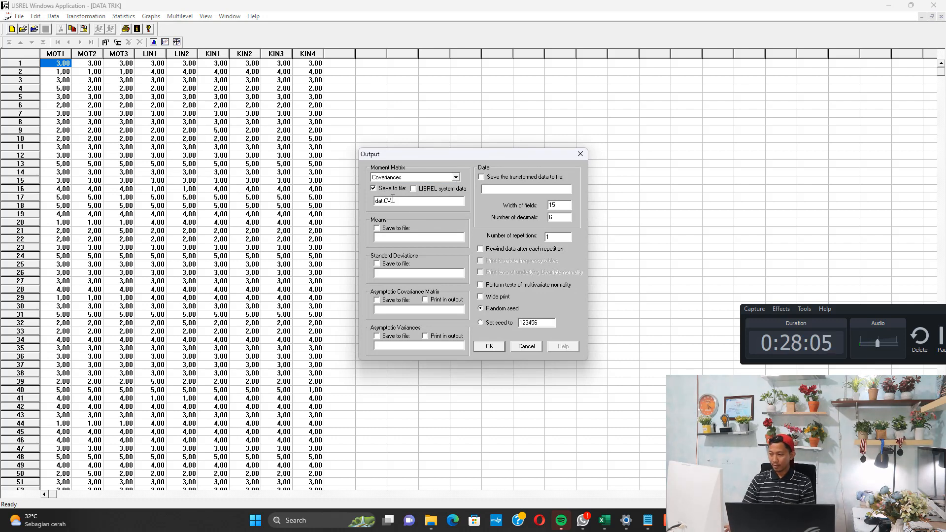
pyautogui.write('OV')
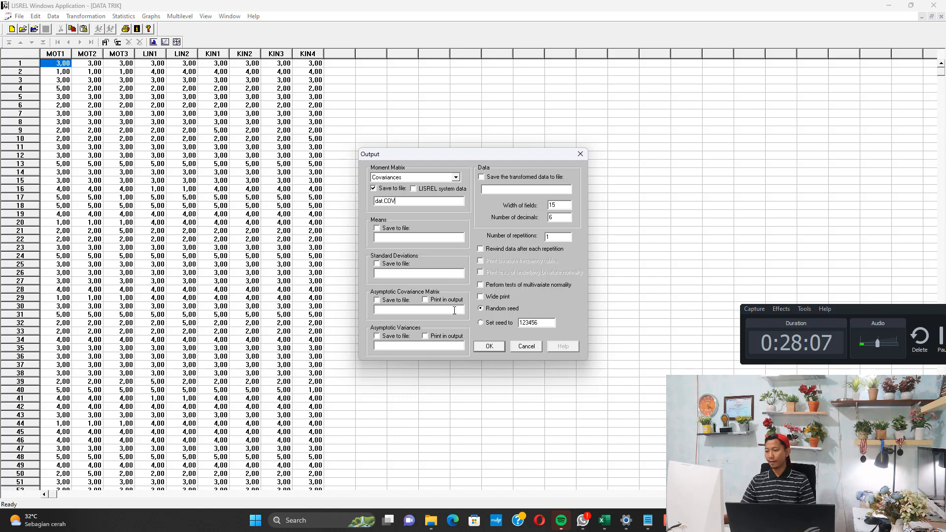
pyautogui.click(485, 346)
# Step: Open the syntax file KODE LISREL TRIK.pr2
pyautogui.click(18, 16)
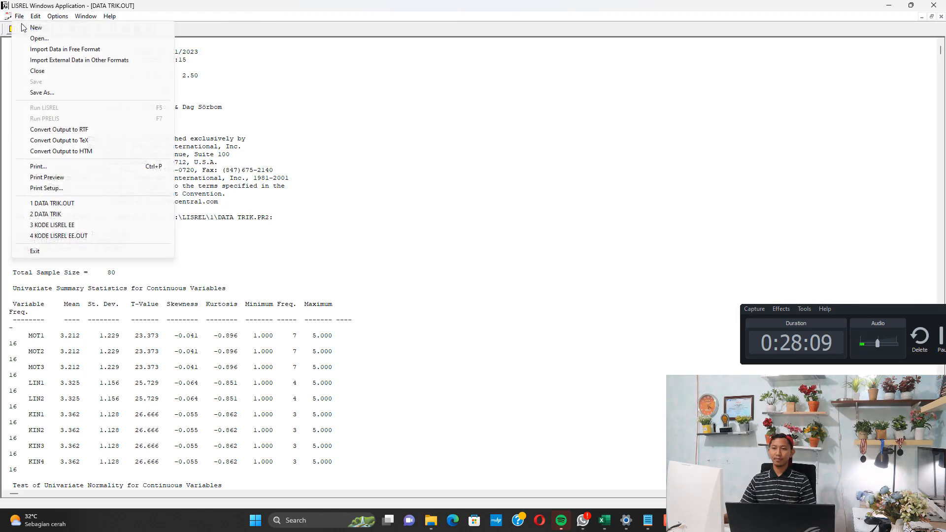
pyautogui.click(25, 38)
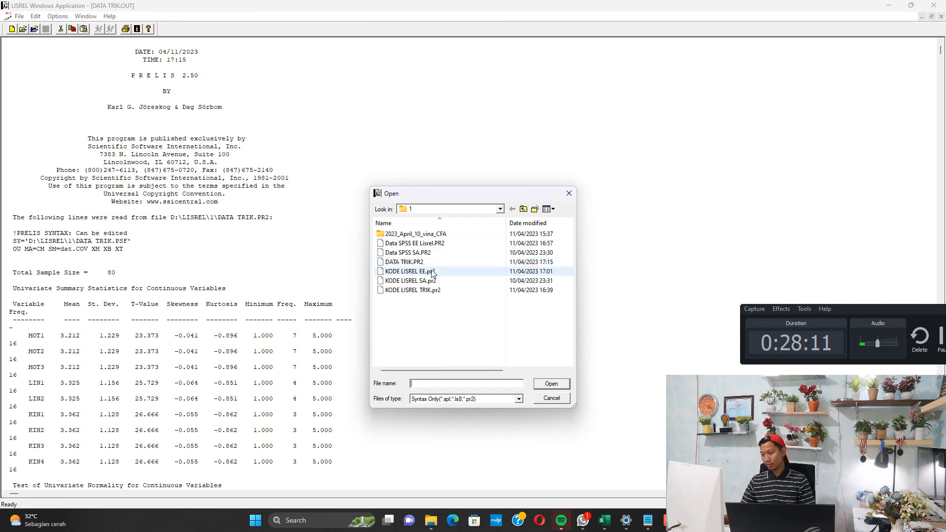
pyautogui.doubleClick(421, 291)
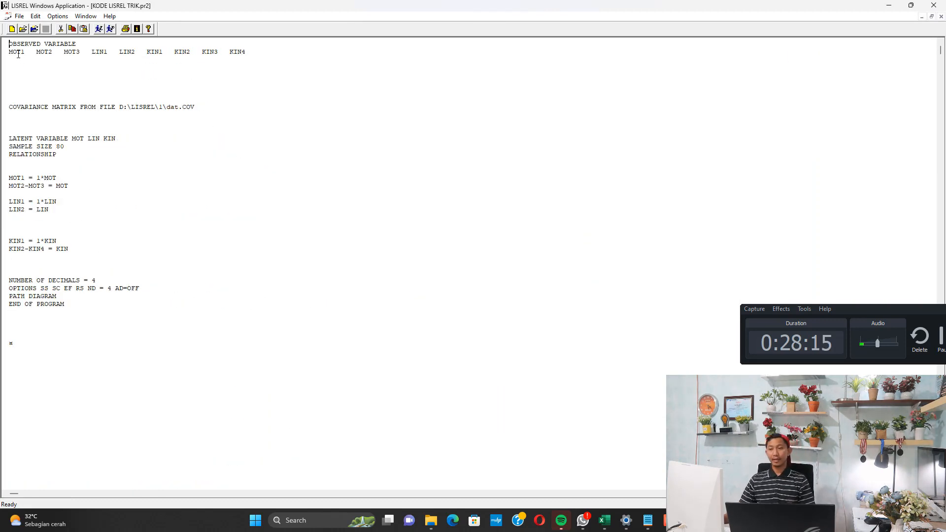
# Step: Review the syntax: observed variables, covariance matrix file path, latent variables, sample size and the MOT, LIN and KIN measurement relationships
pyautogui.moveTo(18, 51); pyautogui.dragTo(202, 53)
pyautogui.click(150, 67)
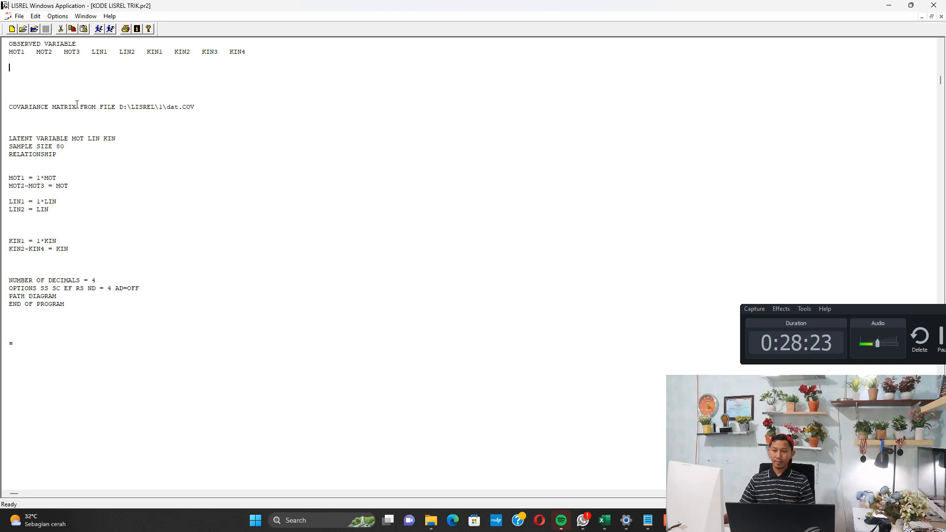
pyautogui.moveTo(77, 107); pyautogui.dragTo(124, 108)
pyautogui.click(121, 116)
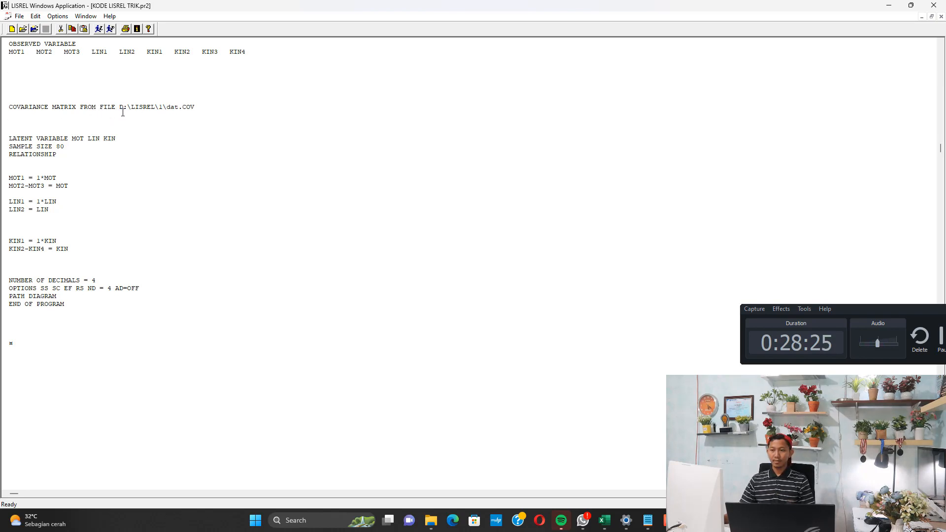
pyautogui.click(139, 108)
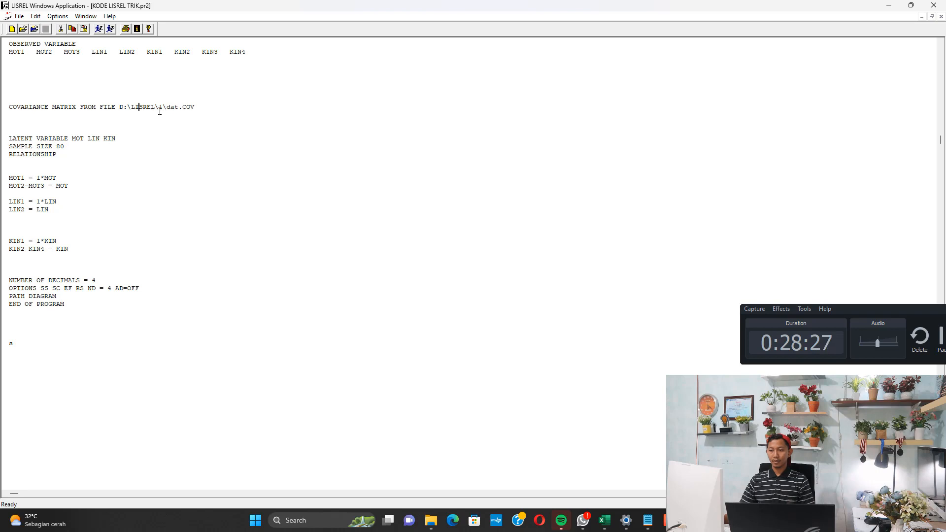
pyautogui.click(159, 107)
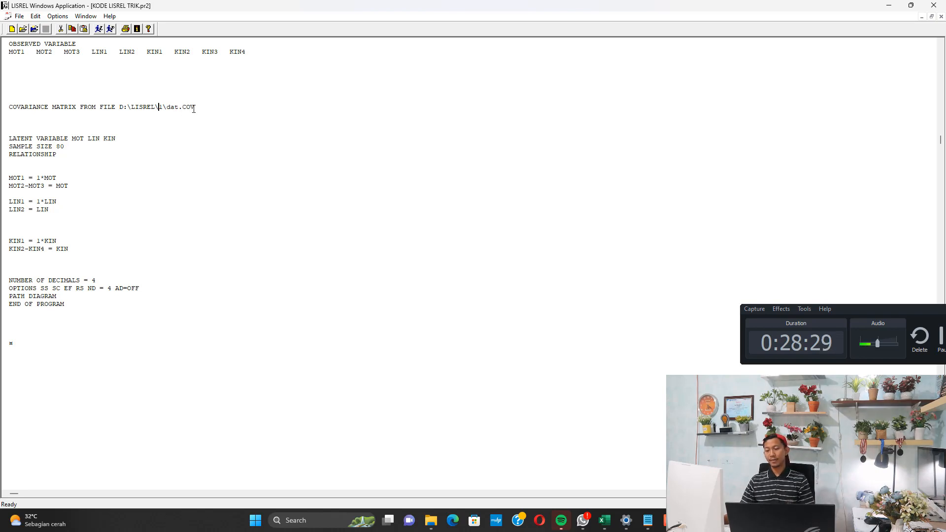
pyautogui.moveTo(32, 138); pyautogui.dragTo(117, 140)
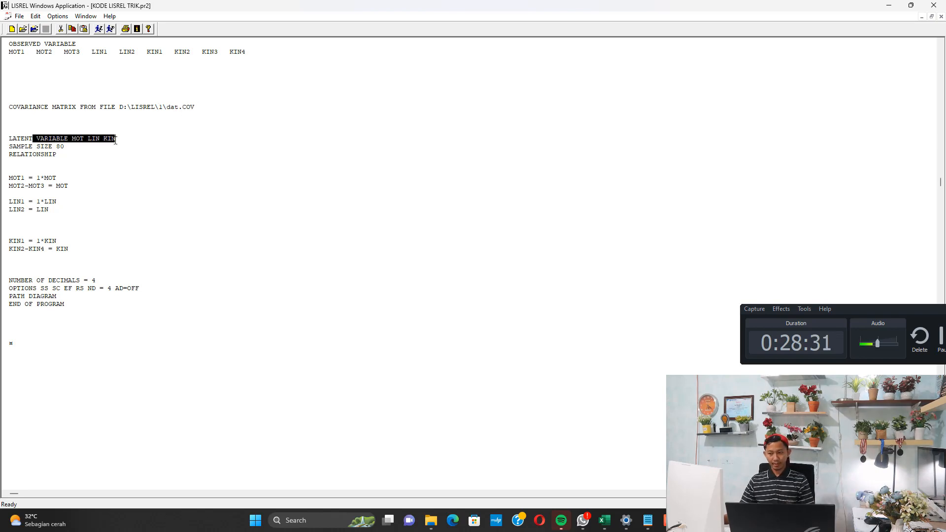
pyautogui.click(112, 148)
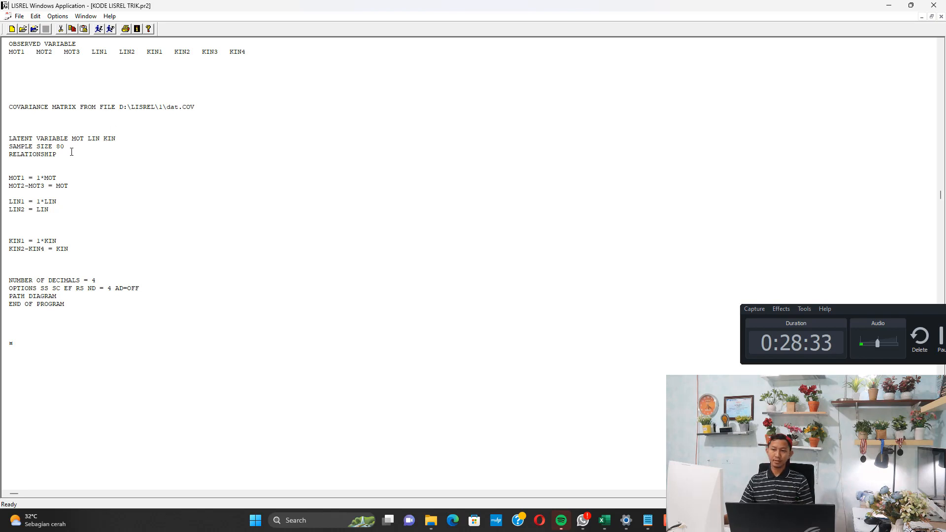
pyautogui.moveTo(71, 143); pyautogui.dragTo(9, 139)
pyautogui.click(38, 190)
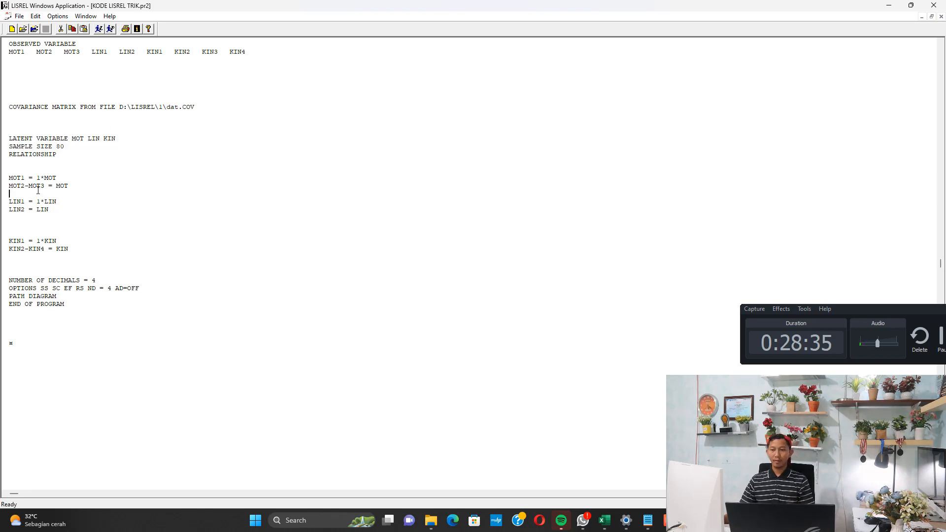
pyautogui.moveTo(17, 178); pyautogui.dragTo(51, 210)
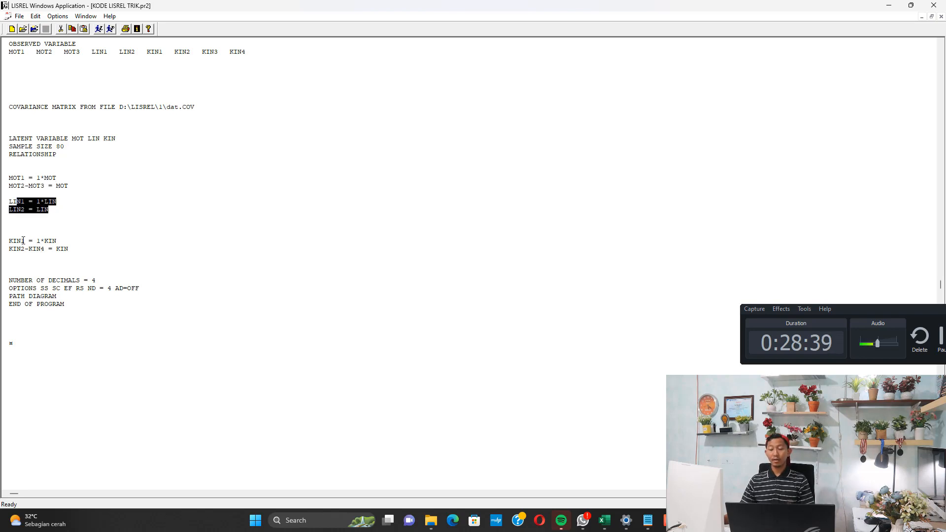
pyautogui.moveTo(21, 241); pyautogui.dragTo(74, 258)
pyautogui.click(118, 265)
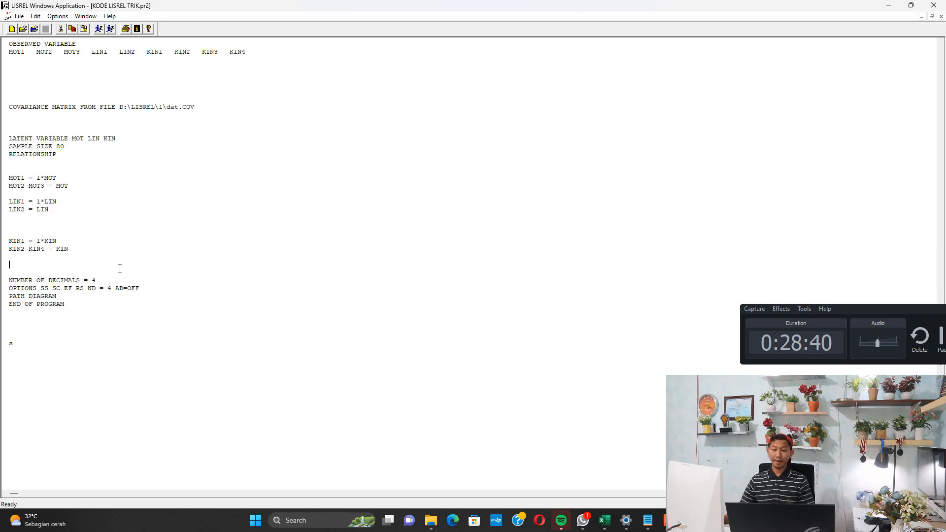
# Step: Run the measurement model in LISREL and close its path diagram without saving changes
pyautogui.click(99, 29)
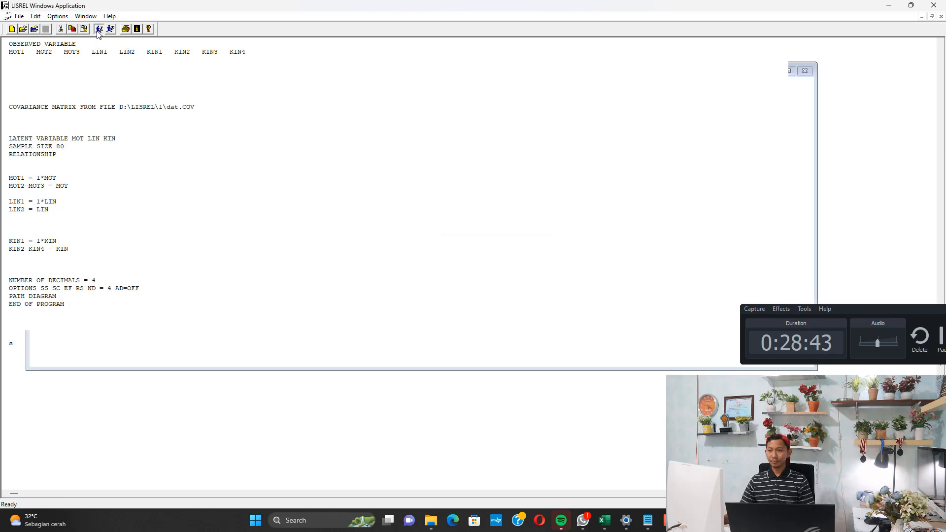
pyautogui.click(941, 16)
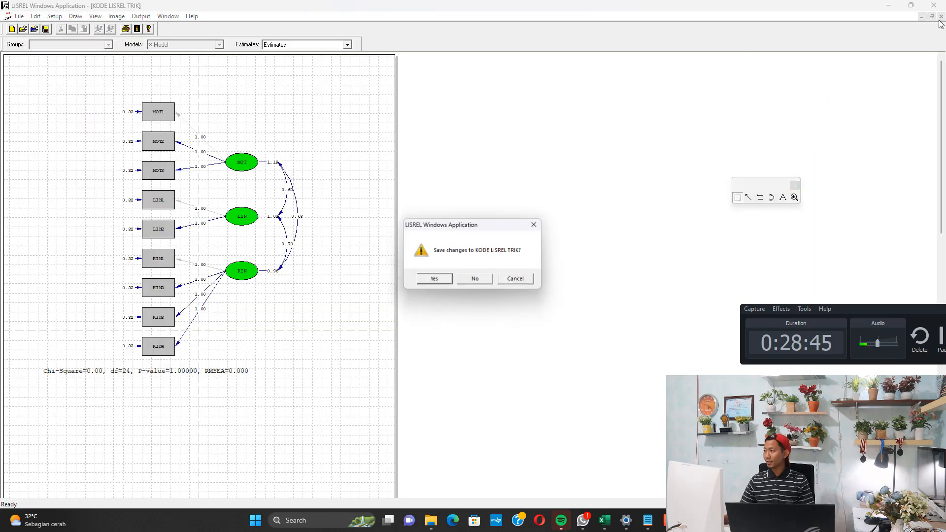
pyautogui.click(476, 276)
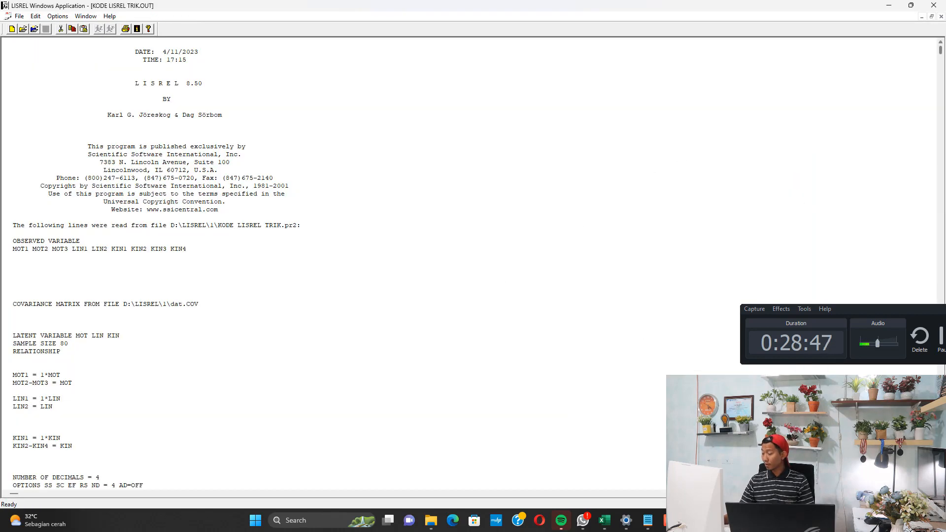
# Step: Examine the Goodness of Fit Statistics in the KODE LISREL TRIK output, including the chi-square P values, and close the output
pyautogui.press('pagedown')
pyautogui.press('pagedown')
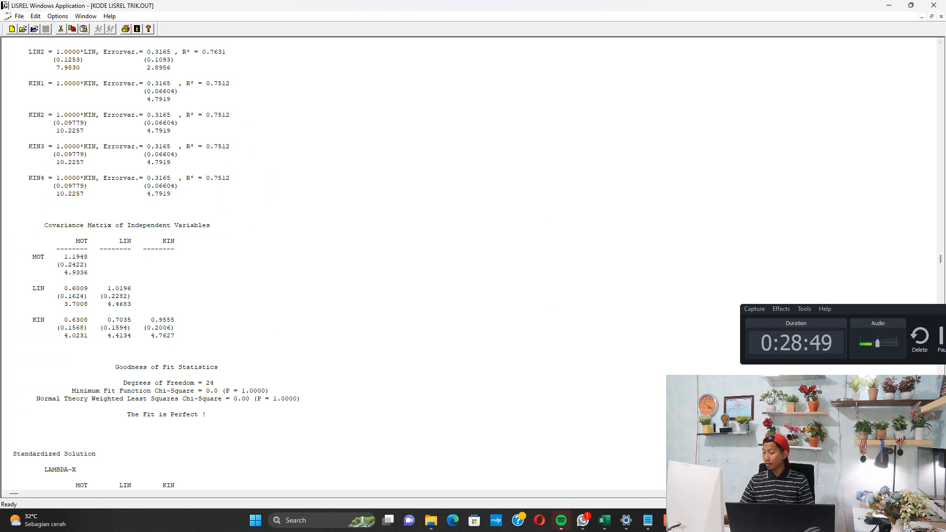
pyautogui.press('Down')
pyautogui.press('Down')
pyautogui.press('Down')
pyautogui.press('Down')
pyautogui.press('Down')
pyautogui.press('Down')
pyautogui.press('Down')
pyautogui.press('Down')
pyautogui.press('Down')
pyautogui.press('Down')
pyautogui.press('Down')
pyautogui.press('Down')
pyautogui.press('Down')
pyautogui.press('Down')
pyautogui.press('Down')
pyautogui.press('Down')
pyautogui.press('Down')
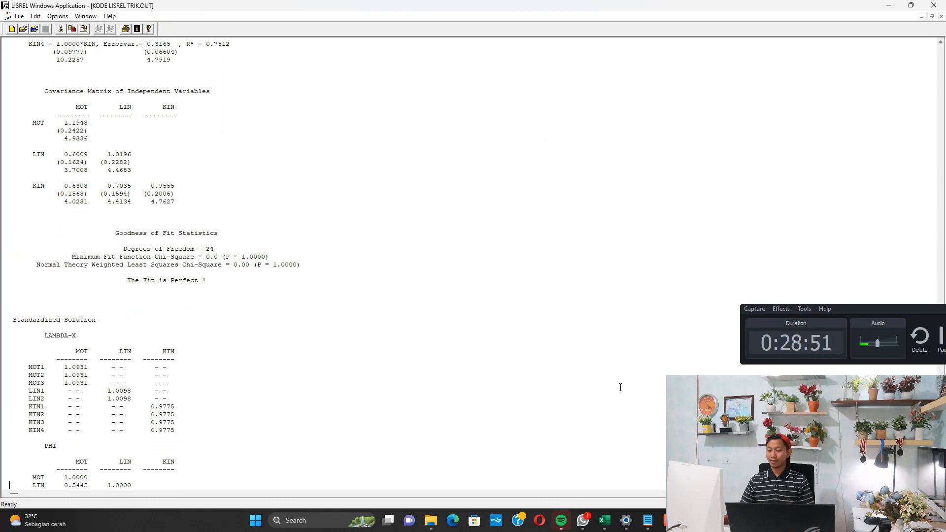
pyautogui.moveTo(141, 253); pyautogui.dragTo(11, 286)
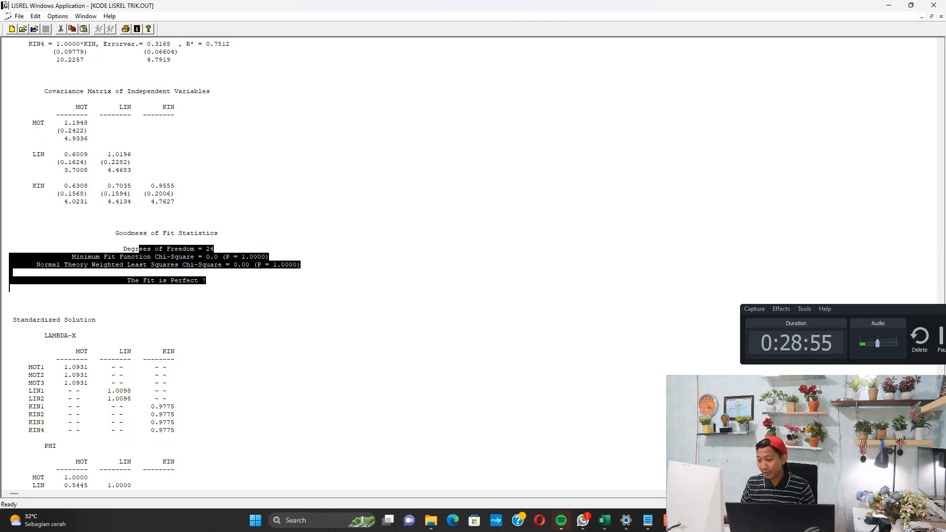
pyautogui.moveTo(142, 280); pyautogui.dragTo(203, 287)
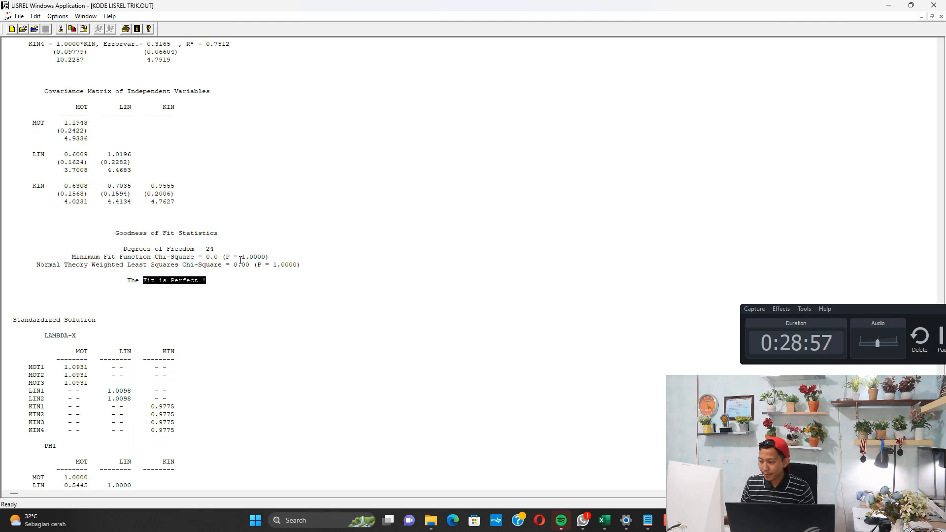
pyautogui.moveTo(235, 256); pyautogui.dragTo(264, 256)
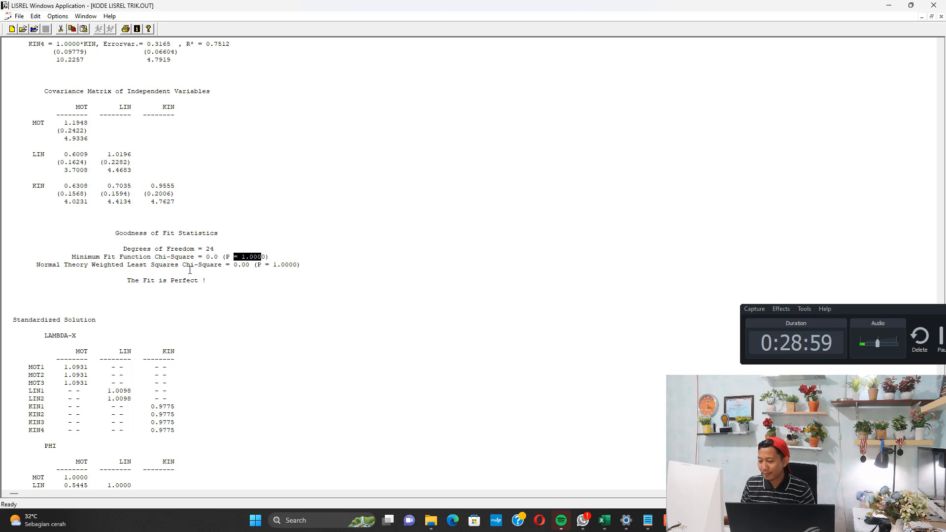
pyautogui.click(260, 277)
pyautogui.moveTo(286, 266); pyautogui.dragTo(261, 266)
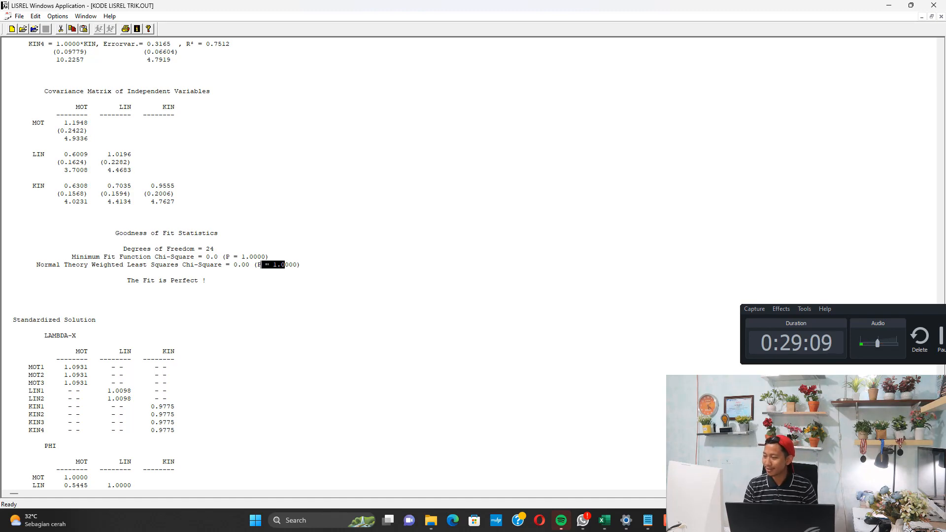
pyautogui.click(941, 17)
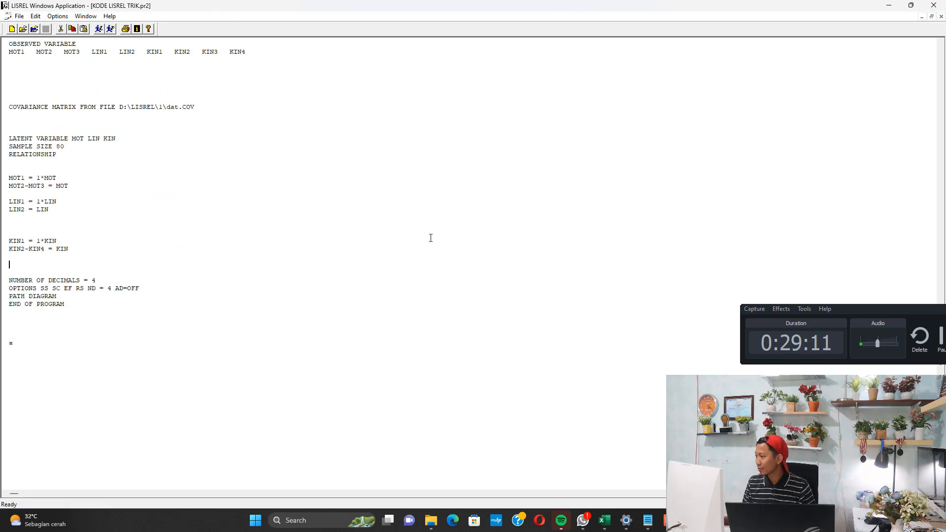
# Step: Add the structural relationship KIN = MOT + LIN below the KIN indicator equations and run the model in LISREL
pyautogui.press('Return')
pyautogui.press('Return')
pyautogui.press('Up')
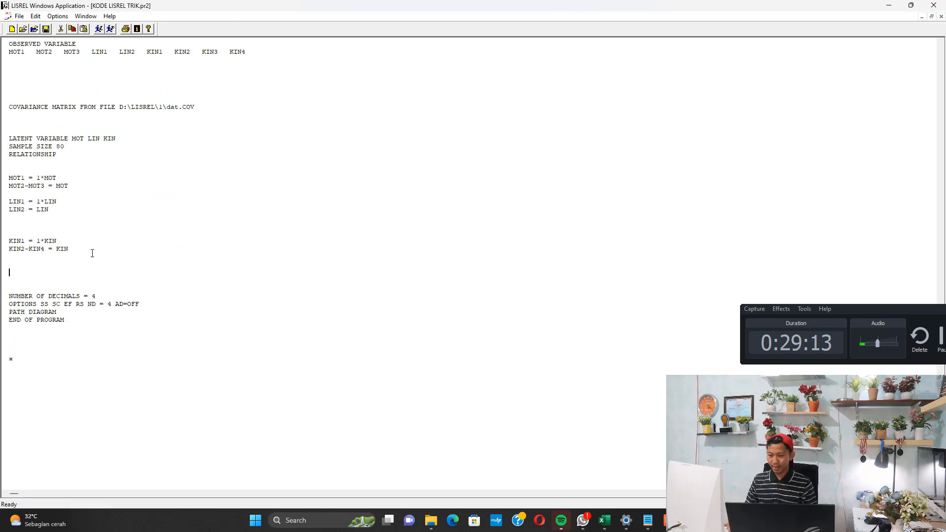
pyautogui.write('K')
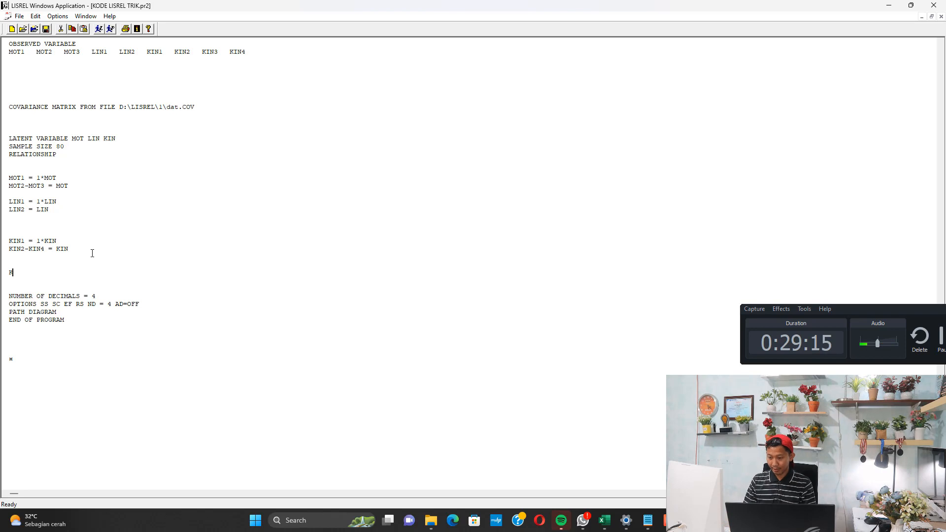
pyautogui.write('IN = MOT + ')
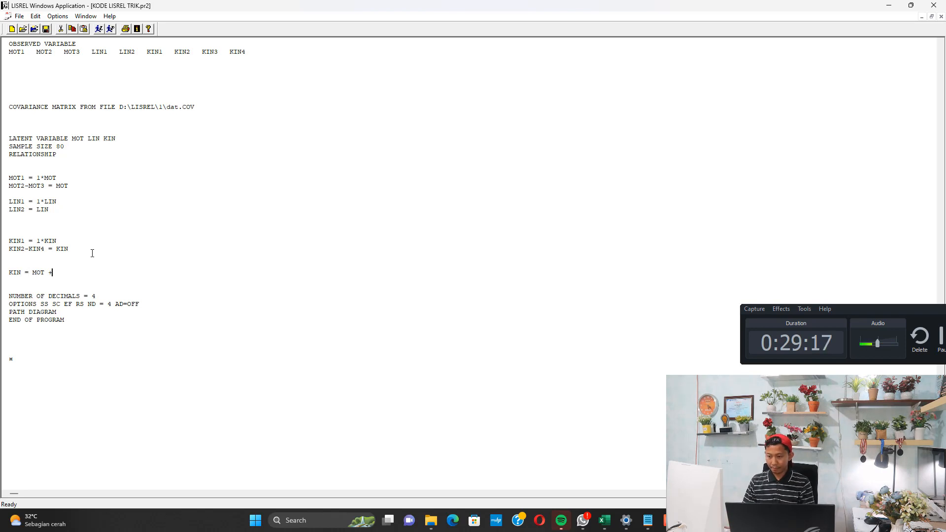
pyautogui.write('LIN')
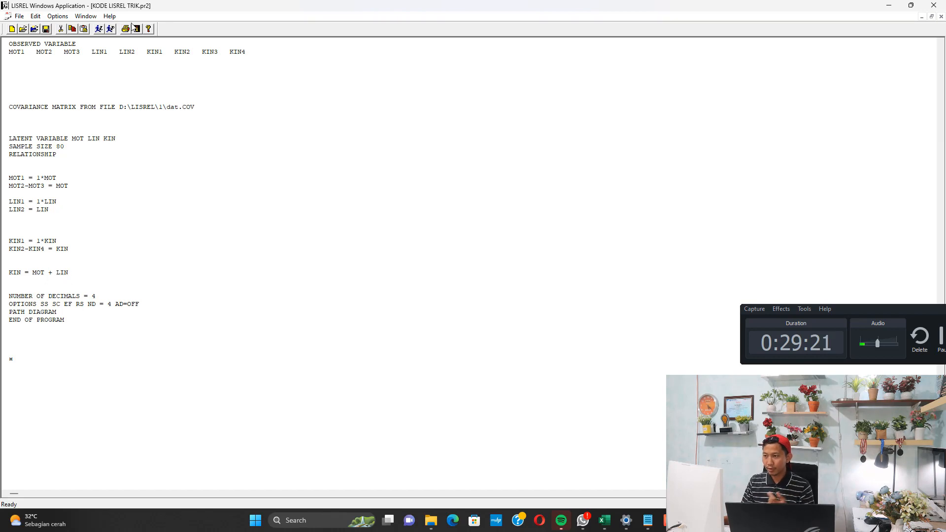
pyautogui.click(98, 29)
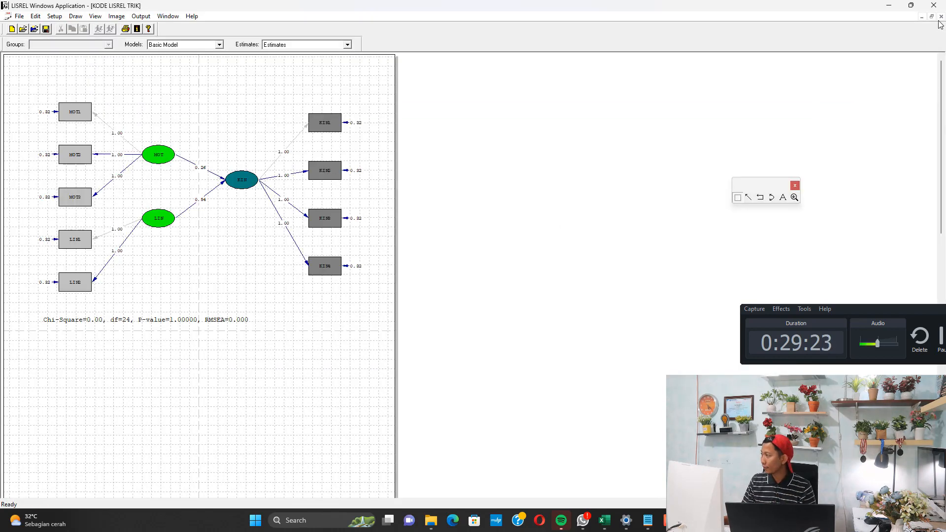
# Step: Close the path diagram without saving changes and examine the Goodness of Fit Statistics in the KODE LISREL TRIK output
pyautogui.click(941, 17)
pyautogui.click(474, 278)
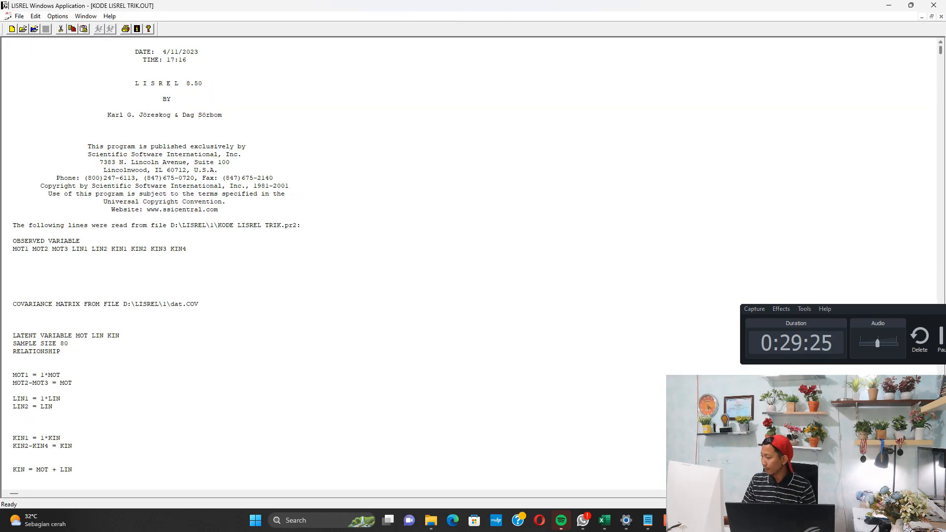
pyautogui.moveTo(940, 49); pyautogui.dragTo(940, 362)
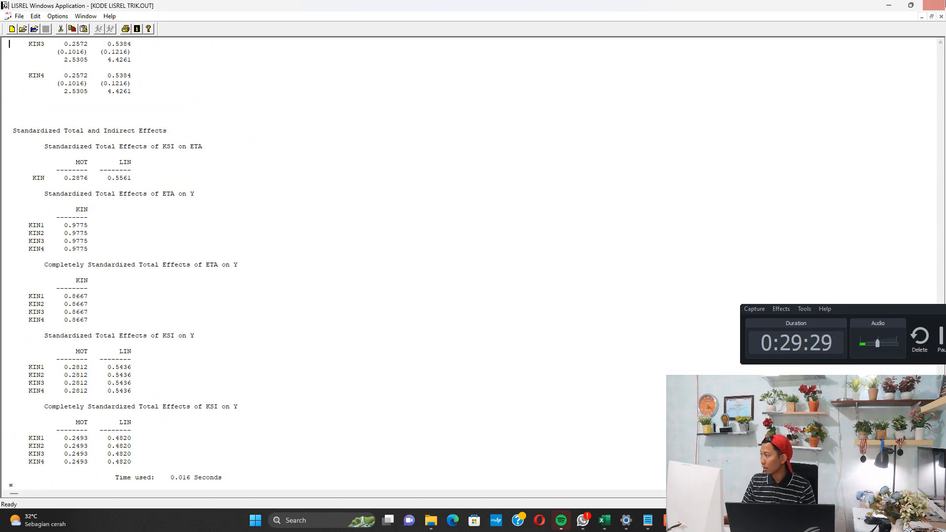
pyautogui.click(942, 60)
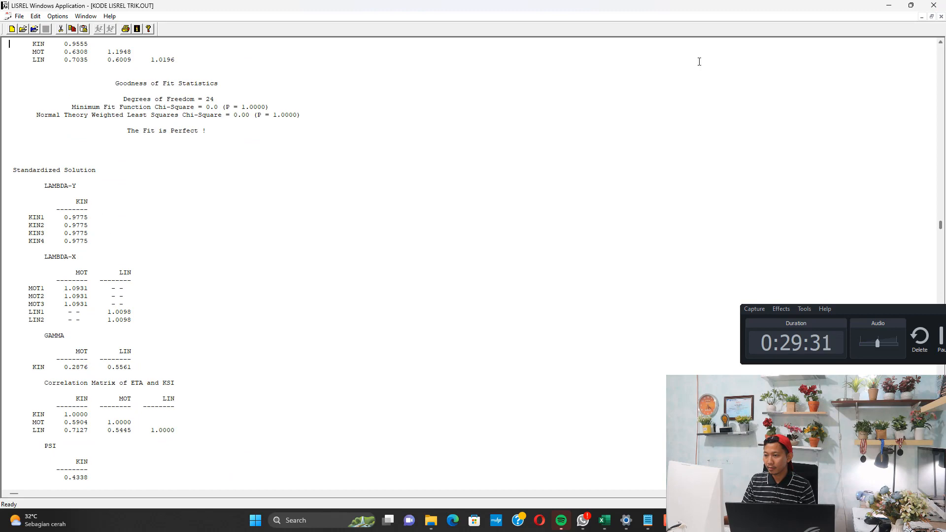
pyautogui.moveTo(166, 100); pyautogui.dragTo(221, 141)
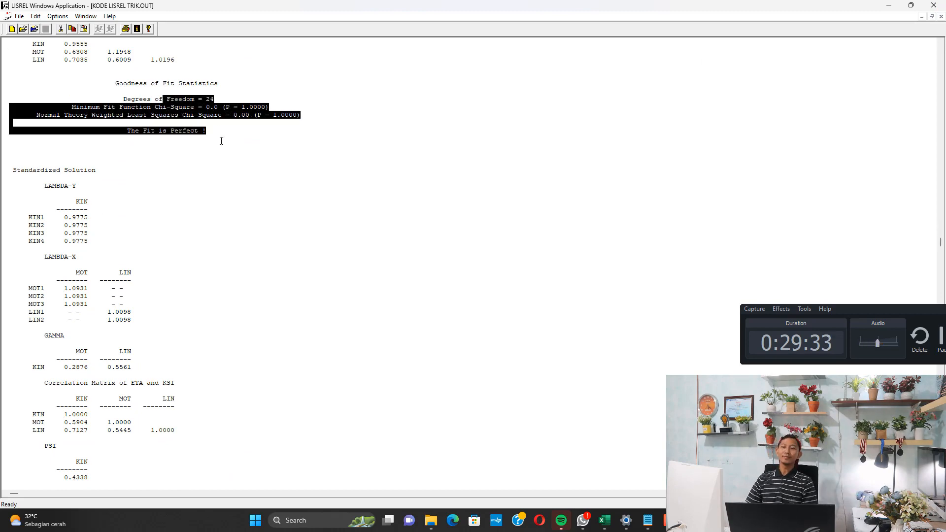
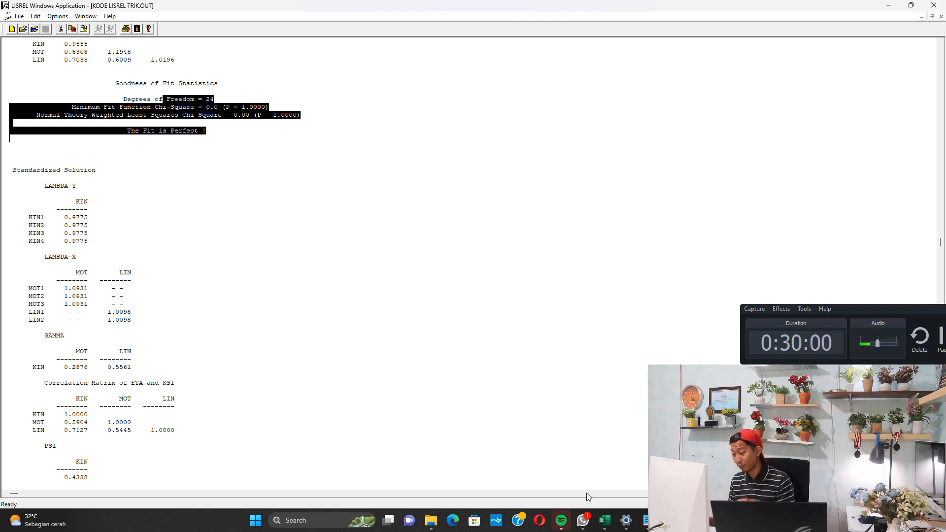
# Step: Switch to the EE Lisrel workbook in Excel, cancel the pending copy and review the respondent data on Sheet1
pyautogui.moveTo(604, 520)
pyautogui.click(606, 491)
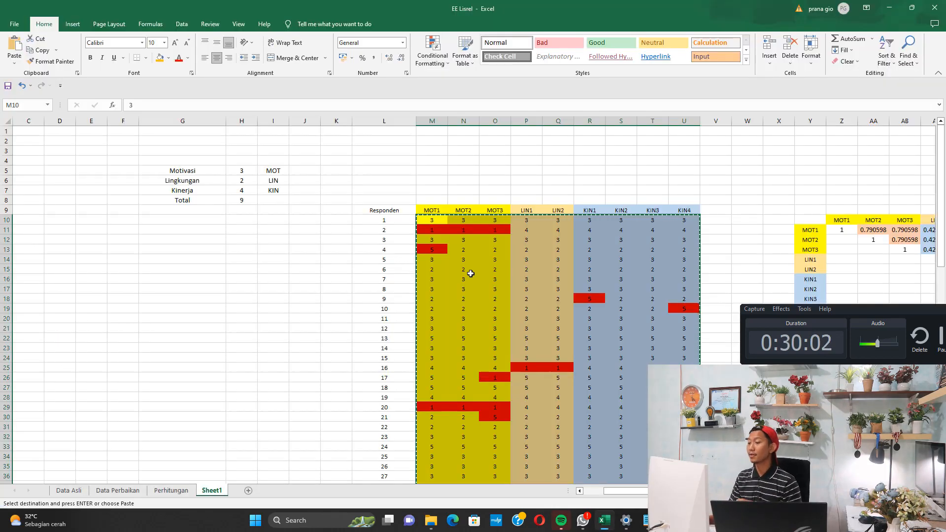
pyautogui.moveTo(470, 273); pyautogui.dragTo(464, 283)
pyautogui.press('Escape')
pyautogui.scroll(-3, 518, 288)
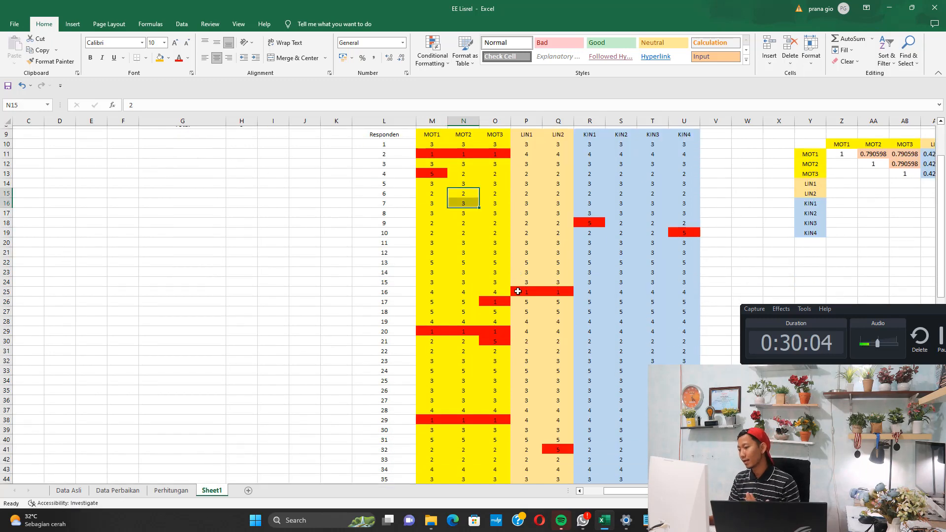
pyautogui.scroll(-3, 514, 291)
pyautogui.scroll(4, 507, 294)
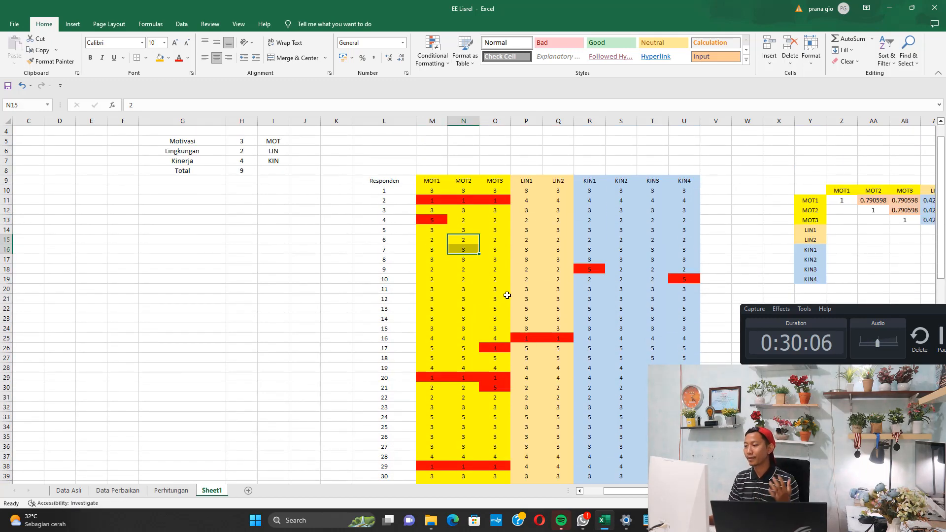
# Step: Clear all contents and formatting of the old indicator correlation matrix beside the respondent data
pyautogui.moveTo(621, 491); pyautogui.dragTo(645, 491)
pyautogui.moveTo(567, 160); pyautogui.dragTo(912, 293)
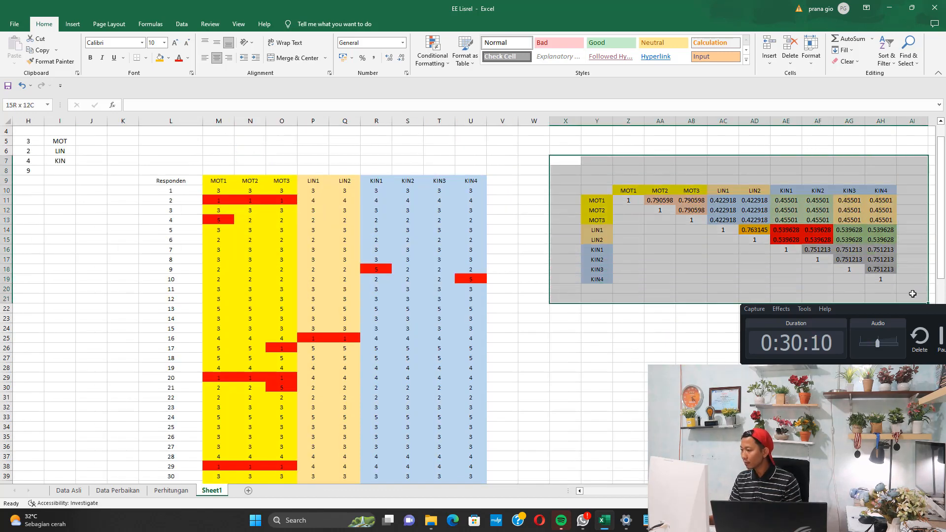
pyautogui.click(845, 61)
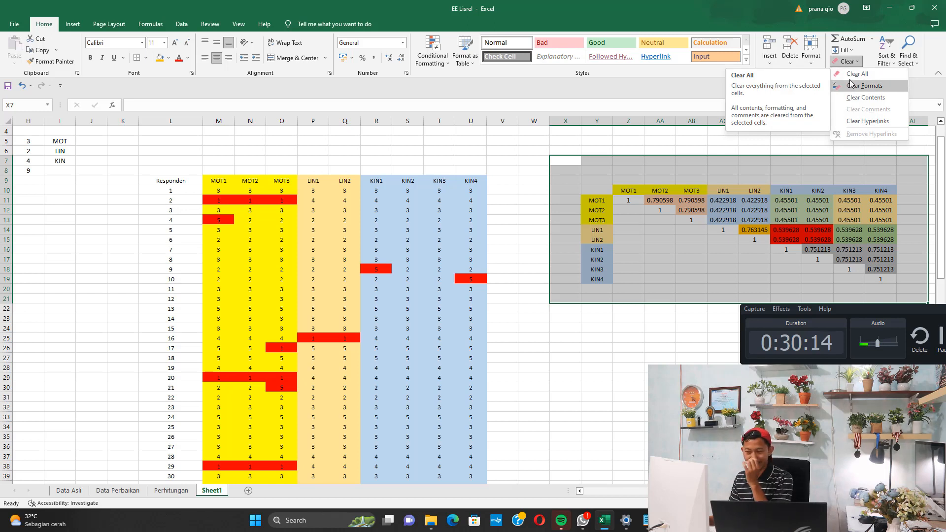
pyautogui.click(856, 74)
pyautogui.click(614, 208)
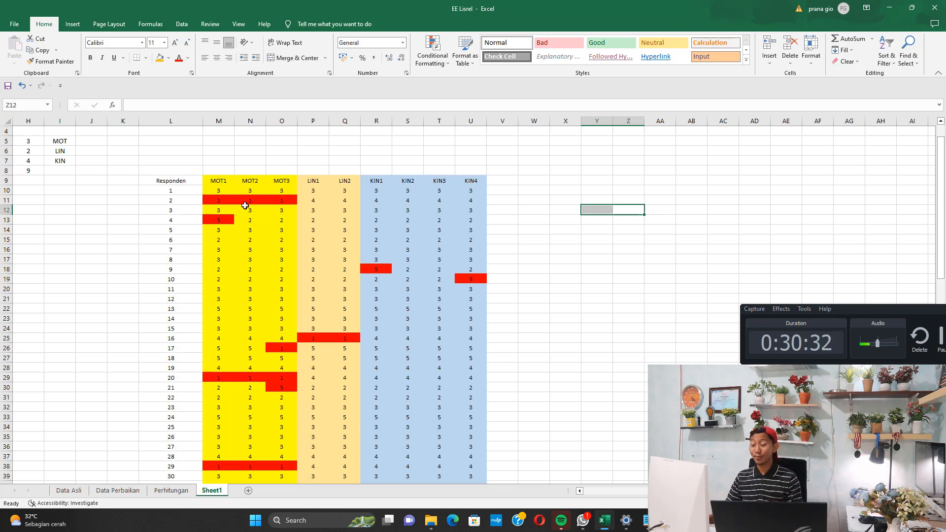
# Step: Copy the indicator headers MOT1 to KIN4 from M9:U9 into row 9 starting at AB9
pyautogui.moveTo(228, 182); pyautogui.dragTo(472, 182)
pyautogui.hotkey('ctrl', 'c')
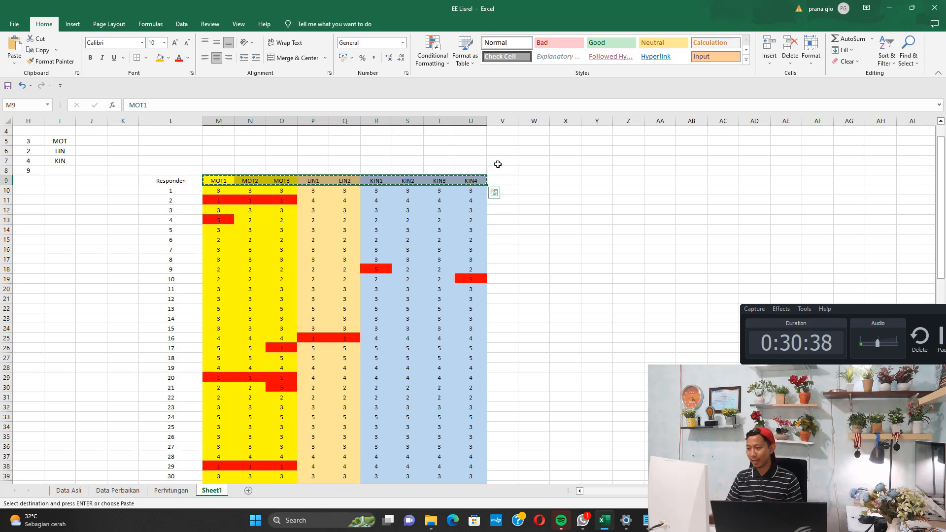
pyautogui.click(678, 183)
pyautogui.hotkey('ctrl', 'v')
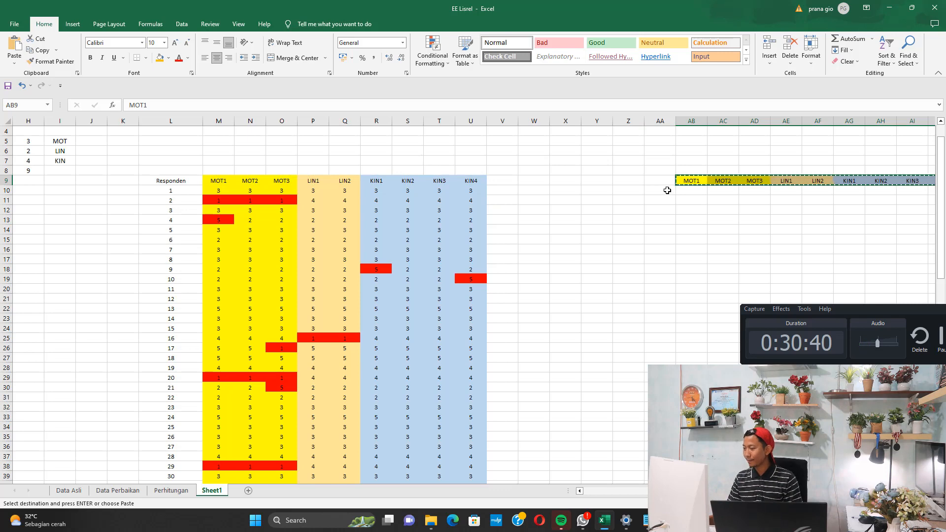
# Step: Paste the indicator headers transposed down column AA starting at AA10, as row labels of the new matrix
pyautogui.rightClick(667, 190)
pyautogui.click(704, 265)
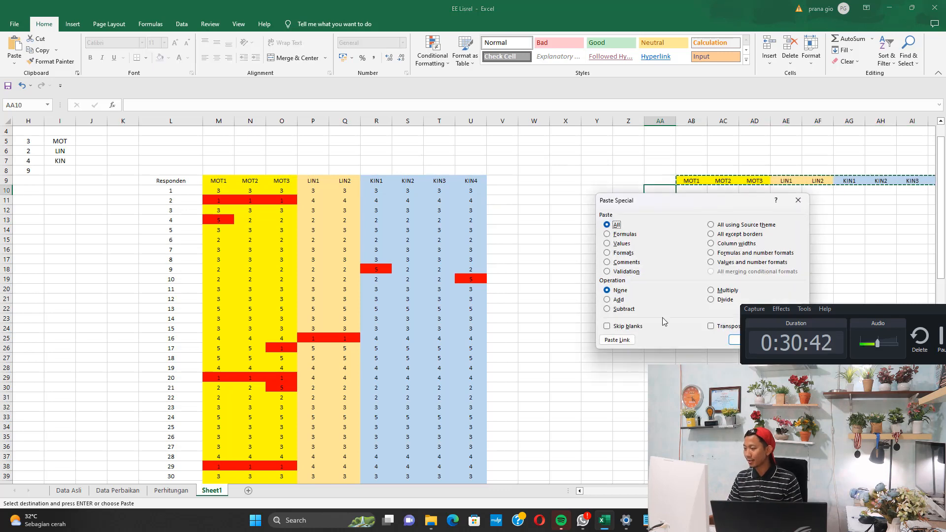
pyautogui.click(710, 326)
pyautogui.click(732, 340)
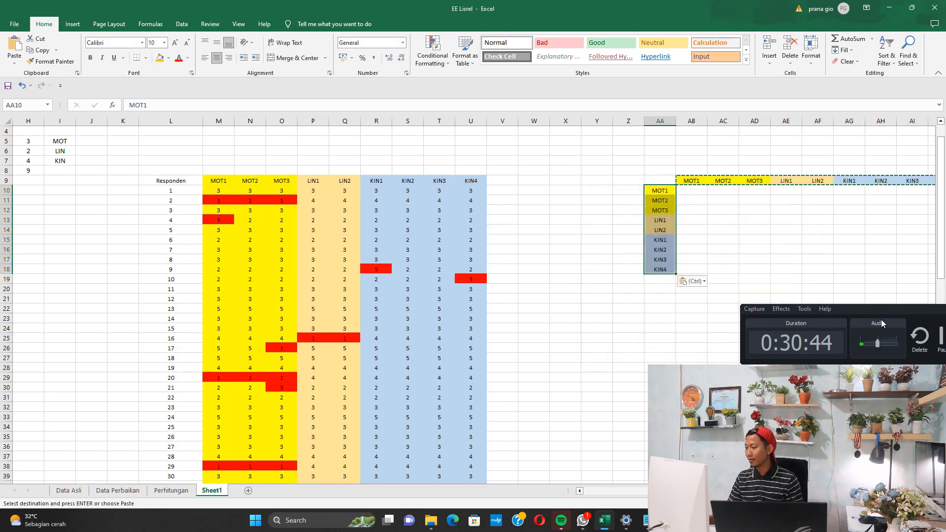
pyautogui.press('Escape')
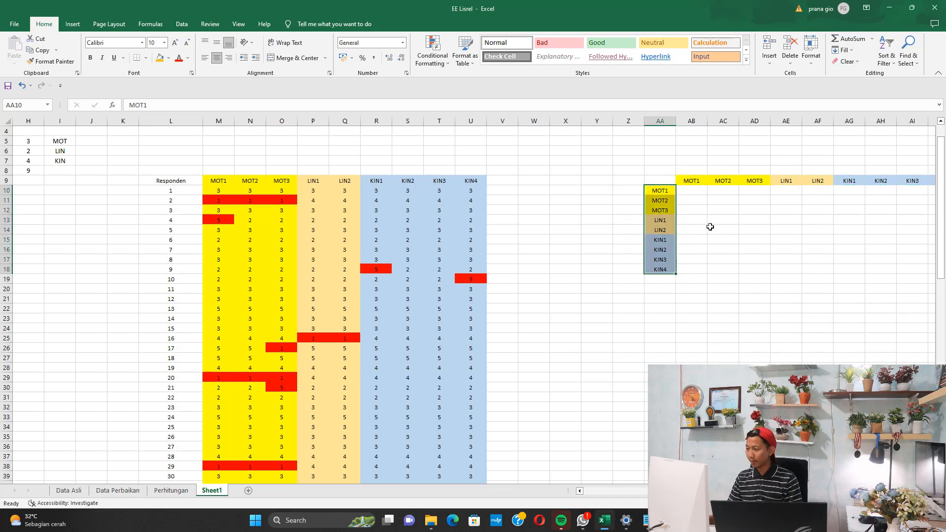
# Step: Enter the MOT1 self-correlation =CORREL($M$10:$M$89;M10:M89) in AB10, with the first range absolute
pyautogui.click(693, 190)
pyautogui.write('=cor')
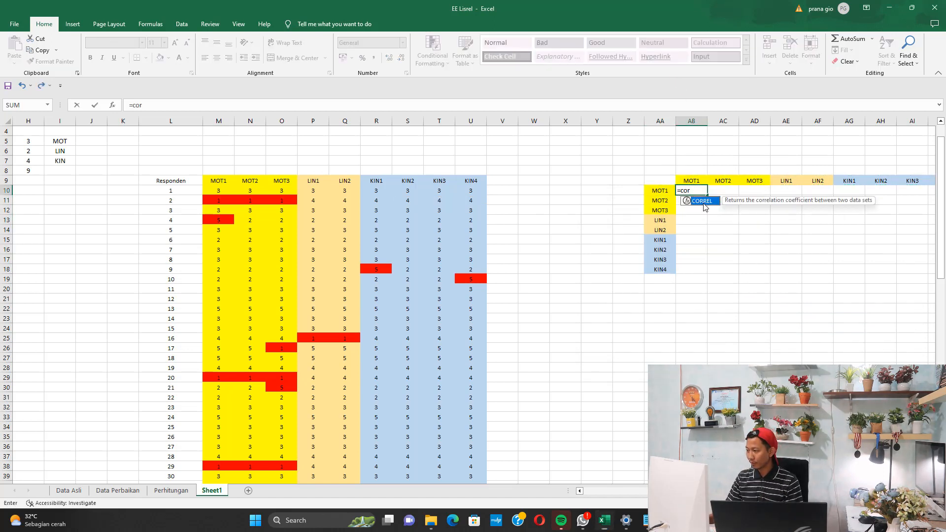
pyautogui.doubleClick(702, 201)
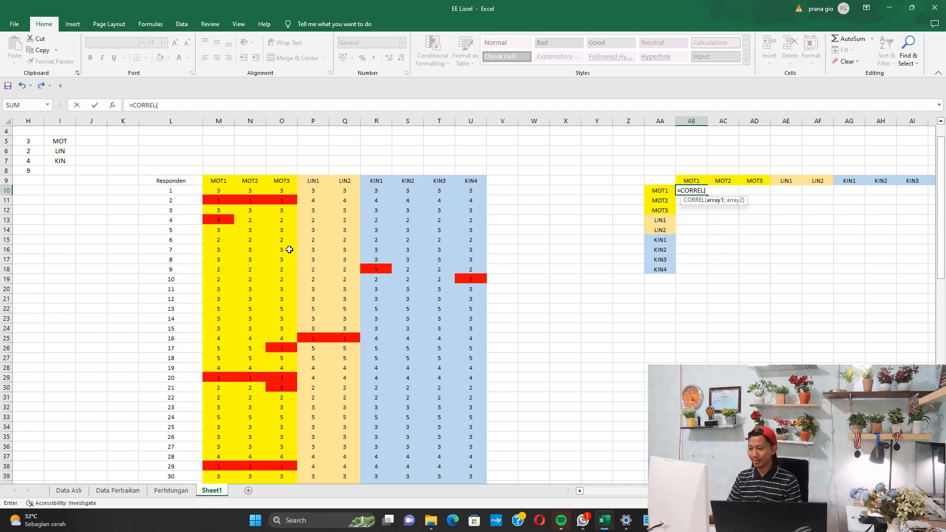
pyautogui.moveTo(218, 190); pyautogui.dragTo(217, 463)
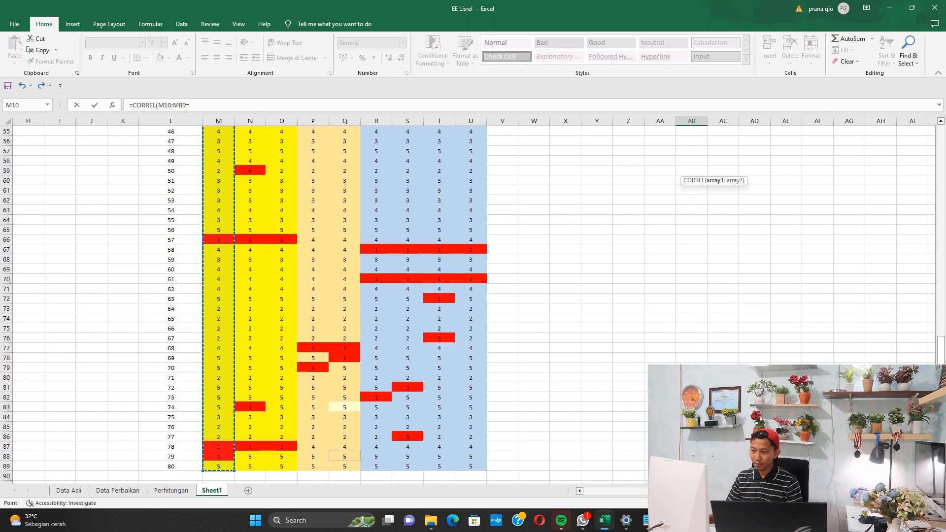
pyautogui.moveTo(187, 105); pyautogui.dragTo(158, 106)
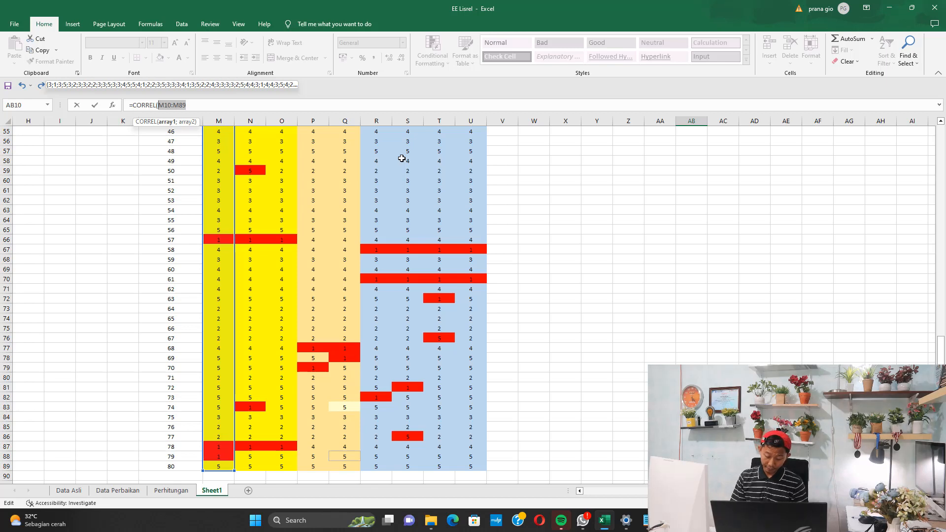
pyautogui.press('F4')
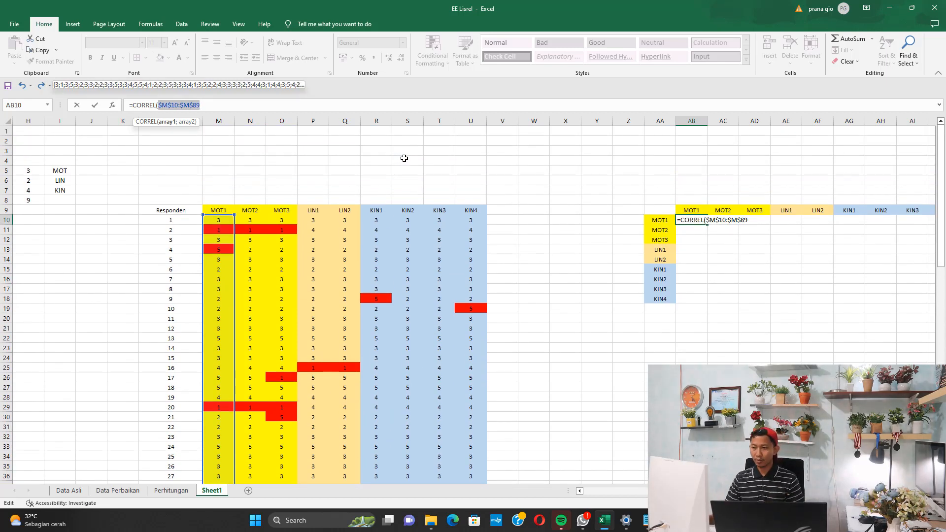
pyautogui.click(319, 104)
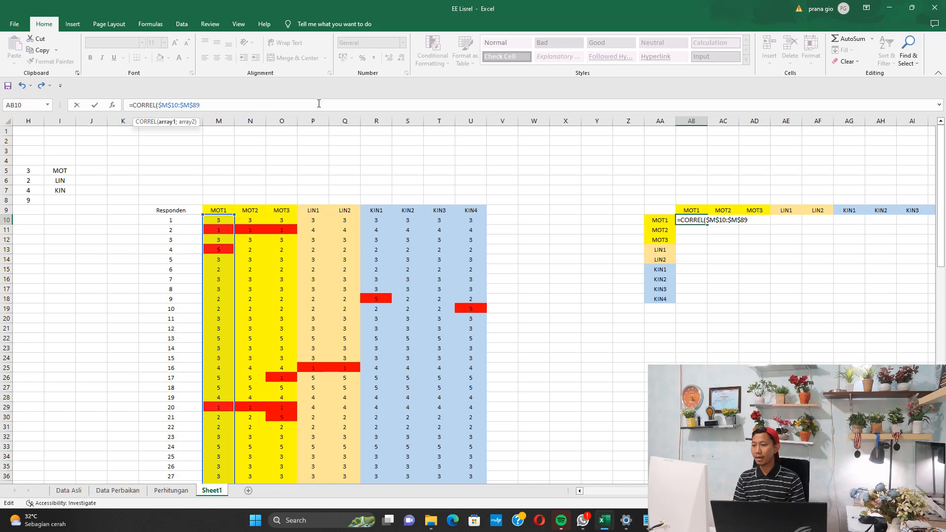
pyautogui.write(';')
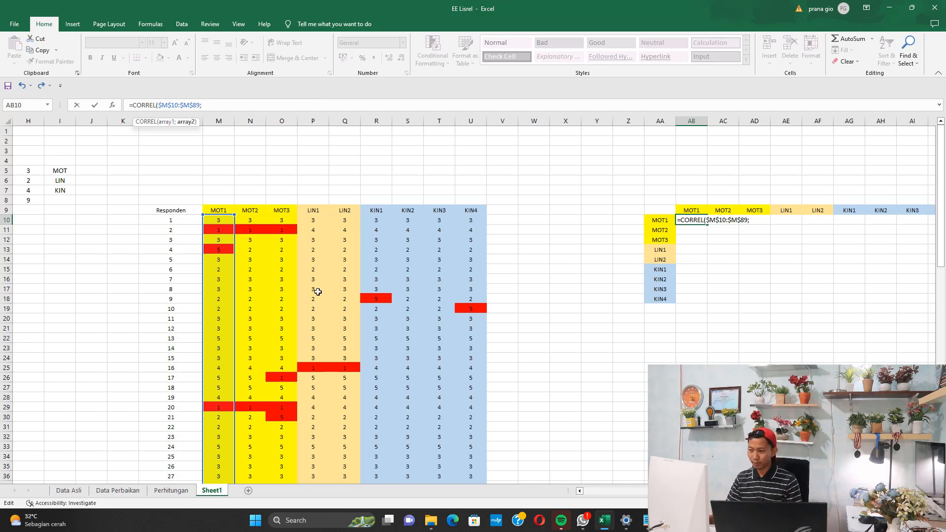
pyautogui.moveTo(218, 220); pyautogui.dragTo(225, 465)
pyautogui.press('Return')
pyautogui.scroll(2, 638, 253)
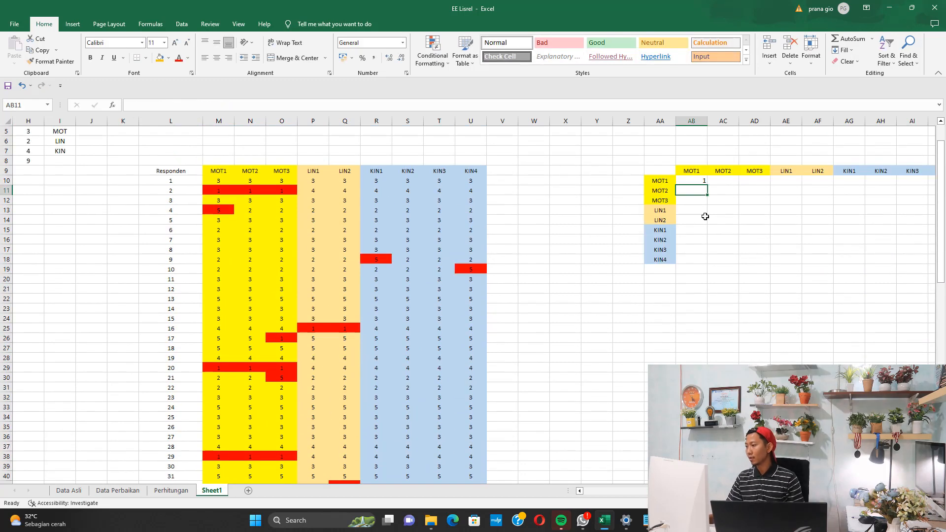
# Step: Centre the contents of all cells on the sheet horizontally
pyautogui.click(744, 222)
pyautogui.hotkey('ctrl', 'a')
pyautogui.click(218, 58)
pyautogui.click(700, 227)
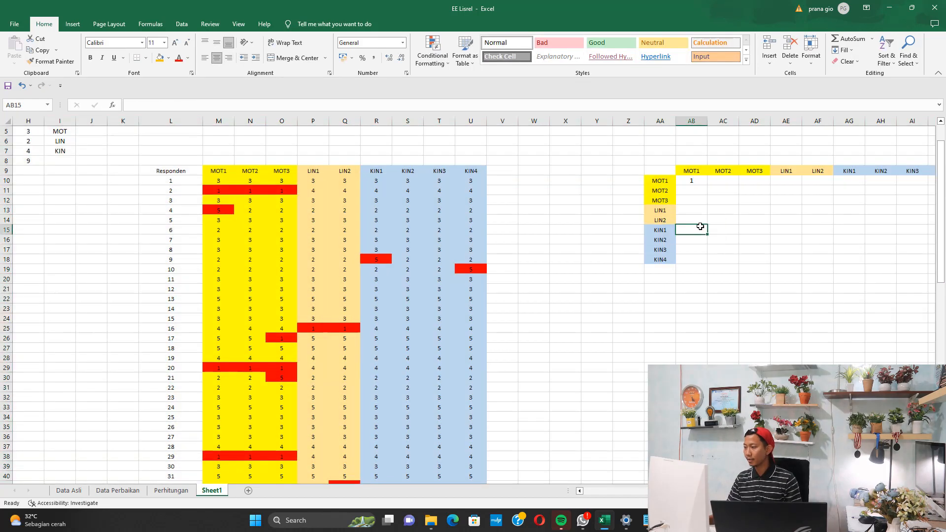
# Step: Copy the MOT1 correlation formula from AB10 to the MOT2 diagonal cell AC11
pyautogui.click(694, 178)
pyautogui.hotkey('ctrl', 'c')
pyautogui.click(725, 191)
pyautogui.hotkey('ctrl', 'v')
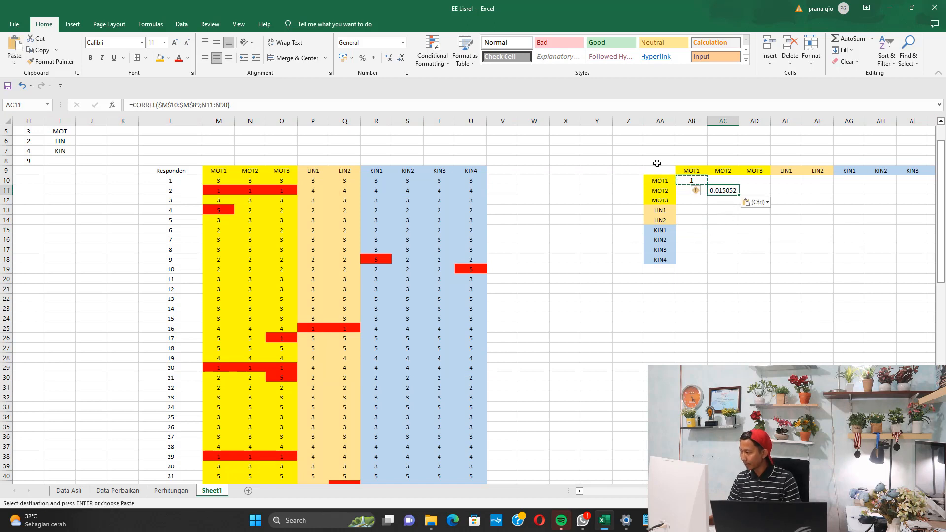
pyautogui.press('Escape')
# Step: Edit the formula in AC11 to =CORREL($N$10:$N$89;N10:N89) for the MOT2 self-correlation
pyautogui.click(501, 107)
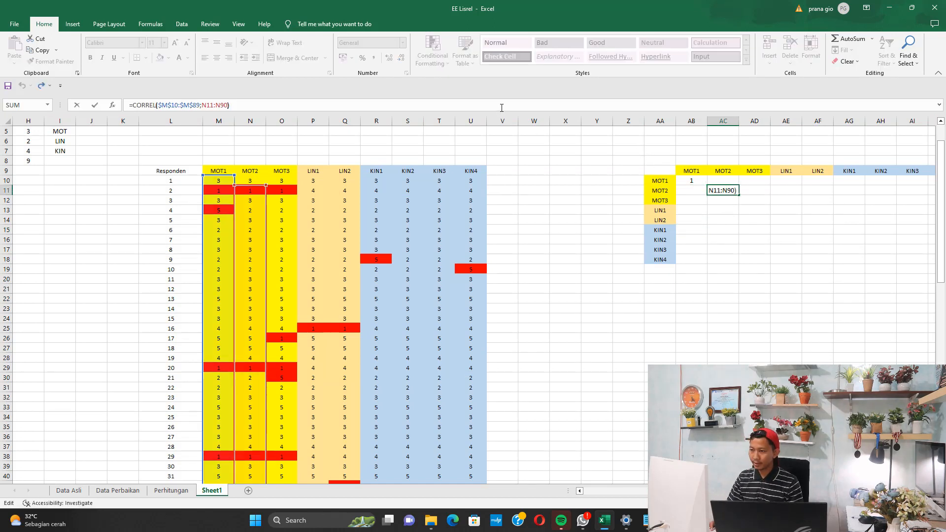
pyautogui.press('Left')
pyautogui.press('Left')
pyautogui.press('Left')
pyautogui.press('Left')
pyautogui.press('Left')
pyautogui.press('Left')
pyautogui.press('Left')
pyautogui.press('Left')
pyautogui.press('Left')
pyautogui.press('Left')
pyautogui.press('Left')
pyautogui.press('Left')
pyautogui.press('Left')
pyautogui.press('Left')
pyautogui.press('Left')
pyautogui.press('Left')
pyautogui.press('Left')
pyautogui.press('Left')
pyautogui.hotkey('shift', 'Left')
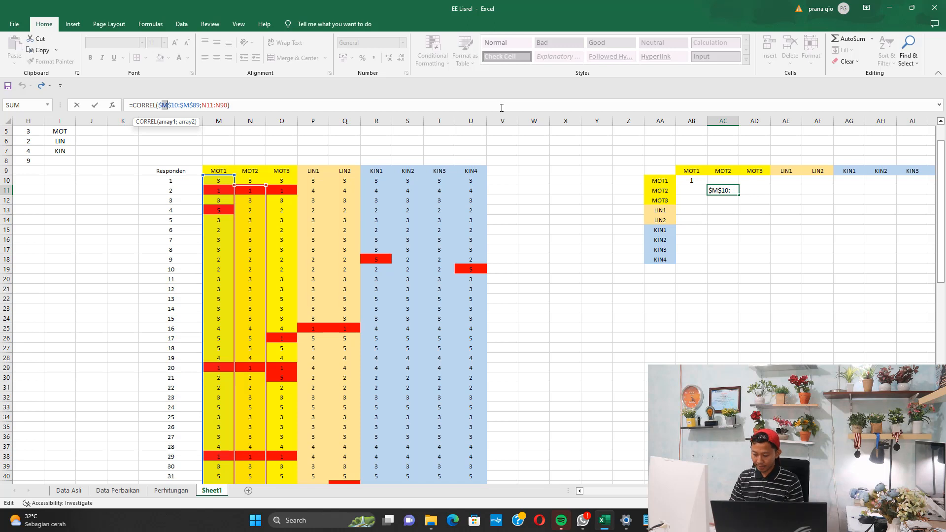
pyautogui.write('N')
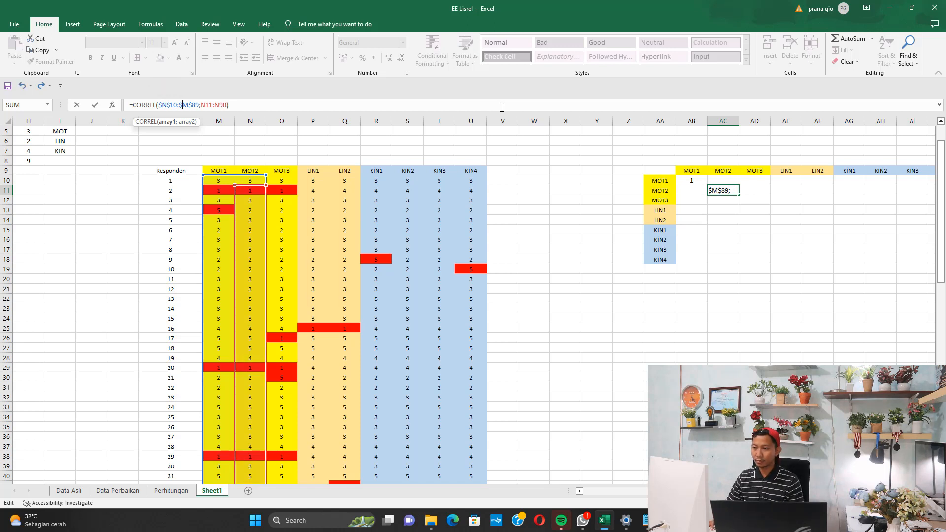
pyautogui.press('Right')
pyautogui.press('Right')
pyautogui.press('Right')
pyautogui.hotkey('shift', 'Left')
pyautogui.write('N')
pyautogui.press('Right')
pyautogui.press('Right')
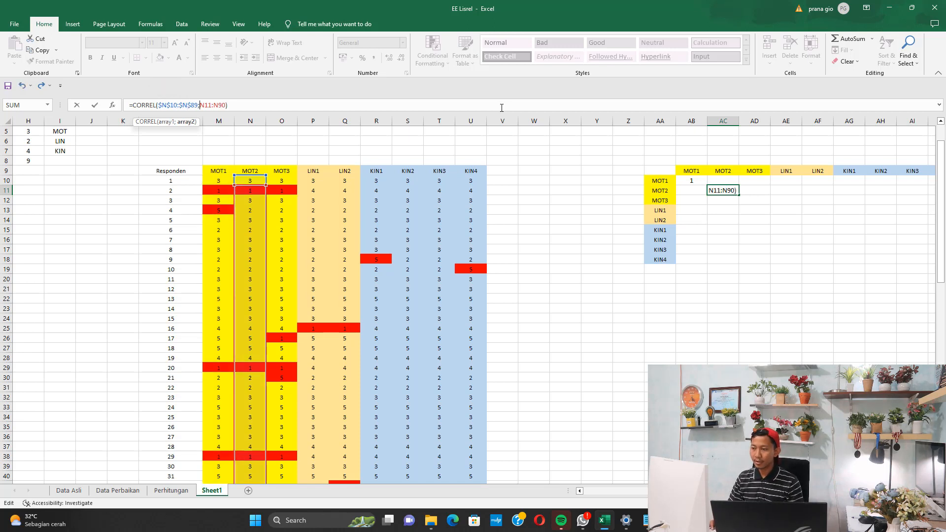
pyautogui.hotkey('shift', 'Right')
pyautogui.write('0')
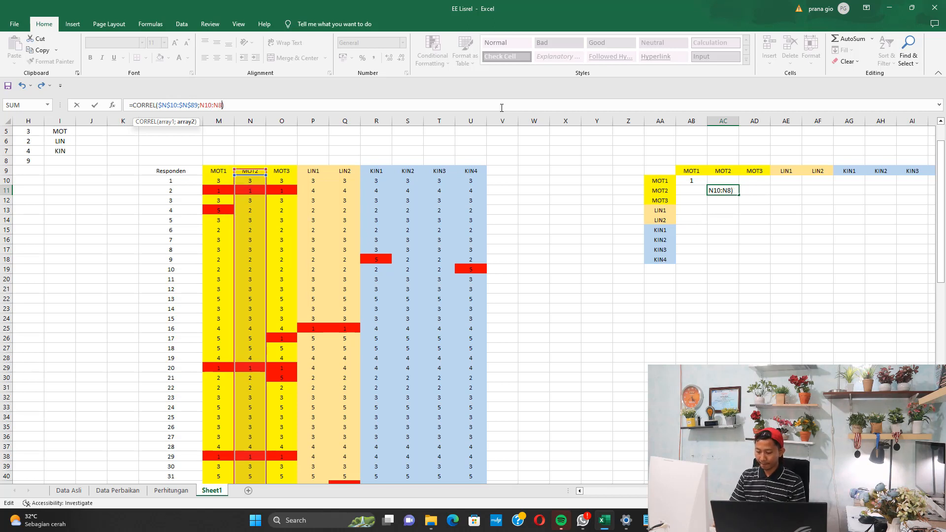
pyautogui.press('Return')
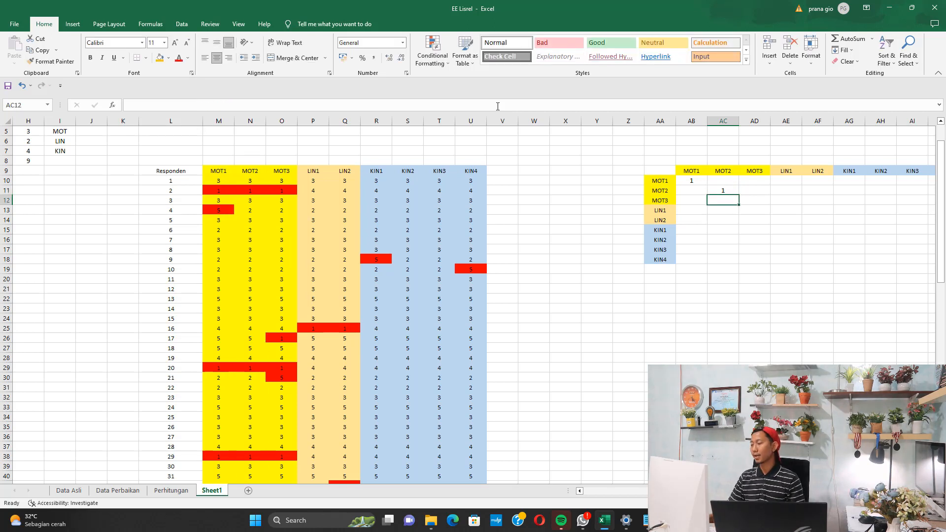
# Step: Copy the MOT2 correlation formula from AC11 to the MOT3 diagonal cell AD12
pyautogui.click(734, 191)
pyautogui.hotkey('ctrl', 'c')
pyautogui.click(759, 200)
pyautogui.hotkey('ctrl', 'v')
# Step: Edit the formula in AD12 to =CORREL($O$10:$O$89;O10:O89) for the MOT3 self-correlation
pyautogui.click(718, 109)
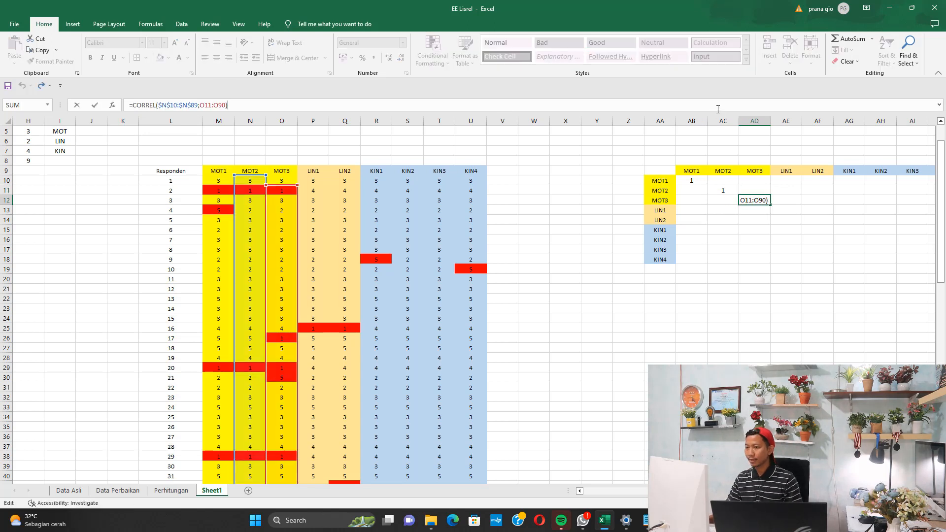
pyautogui.press('Left')
pyautogui.press('Left')
pyautogui.press('Left')
pyautogui.press('Left')
pyautogui.press('Left')
pyautogui.press('Left')
pyautogui.press('Left')
pyautogui.press('Left')
pyautogui.press('Left')
pyautogui.press('Left')
pyautogui.press('Left')
pyautogui.press('Left')
pyautogui.press('Left')
pyautogui.press('Left')
pyautogui.press('Left')
pyautogui.press('Left')
pyautogui.press('Left')
pyautogui.press('Left')
pyautogui.press('Left')
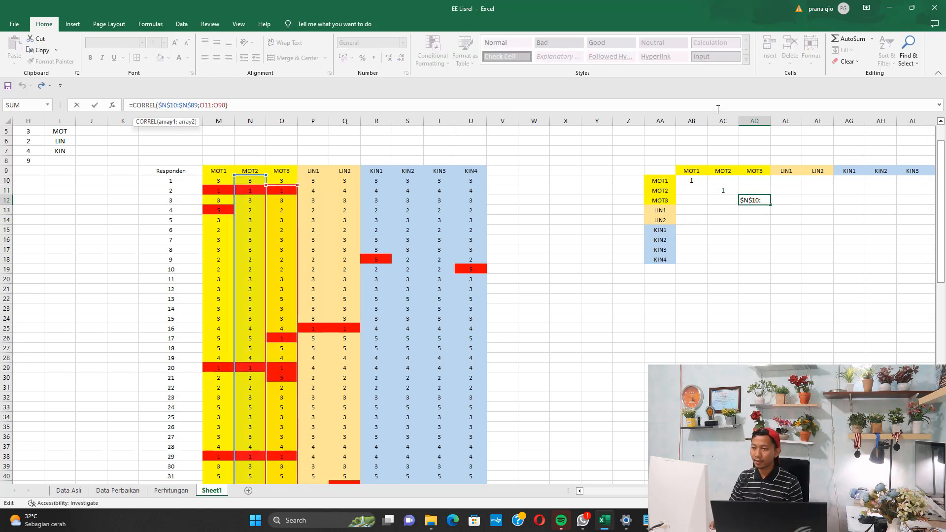
pyautogui.write('O11:')
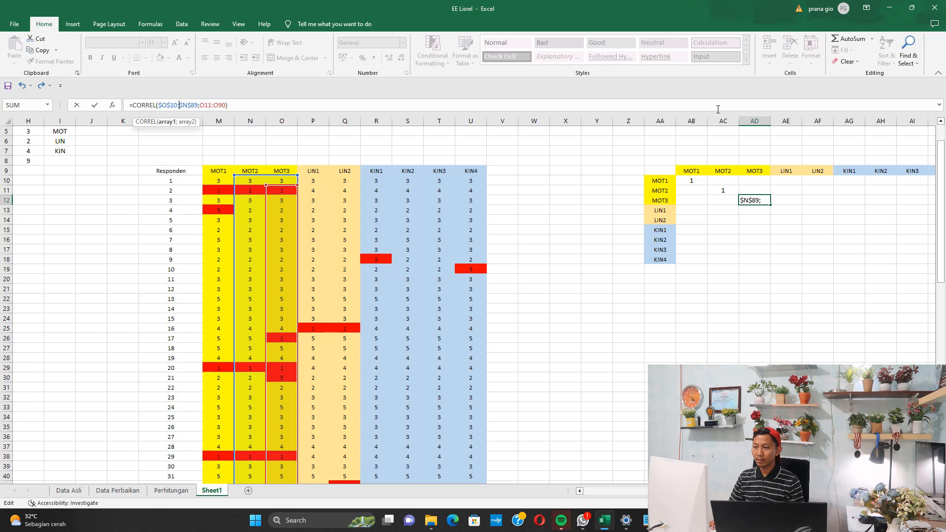
pyautogui.write('O')
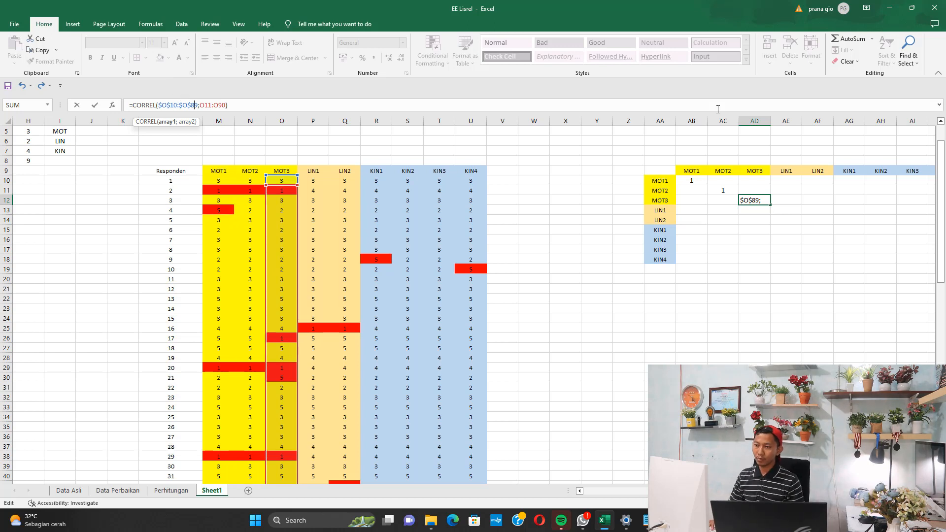
pyautogui.press('Right')
pyautogui.press('Right')
pyautogui.write('0')
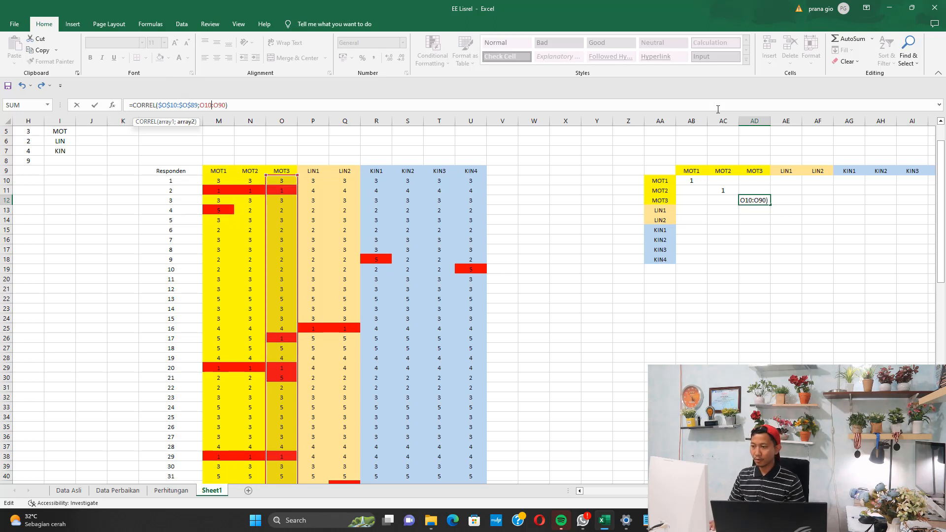
pyautogui.write('89')
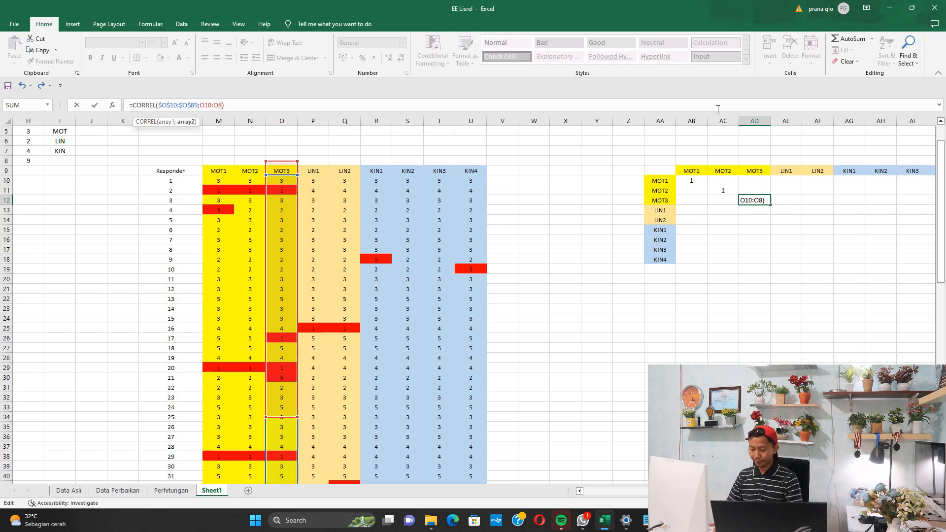
pyautogui.press('Return')
# Step: Copy the MOT3 correlation formula from AD12 to the LIN1 diagonal cell AE13
pyautogui.click(764, 202)
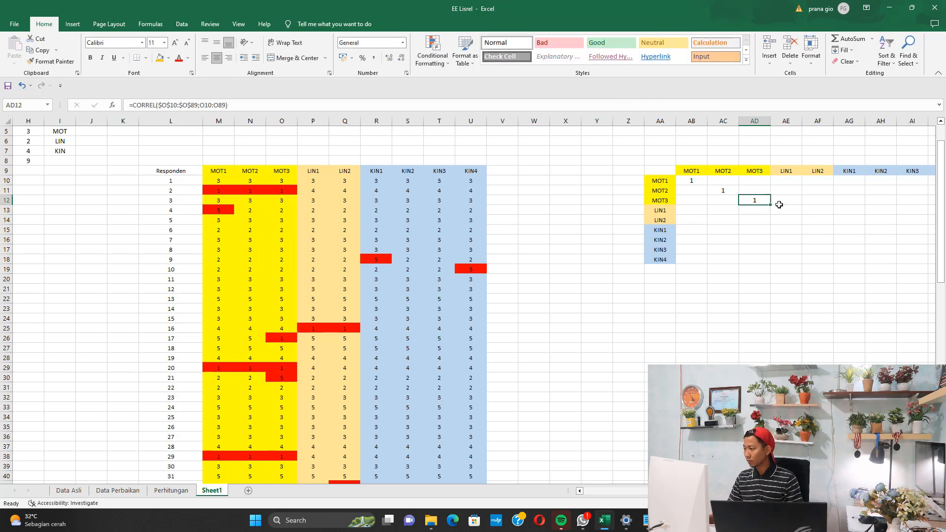
pyautogui.hotkey('ctrl', 'c')
pyautogui.click(783, 210)
pyautogui.hotkey('ctrl', 'v')
# Step: Edit the formula in AE13 to =CORREL($P$10:$P$89;P10:P89) for the LIN1 self-correlation
pyautogui.click(742, 105)
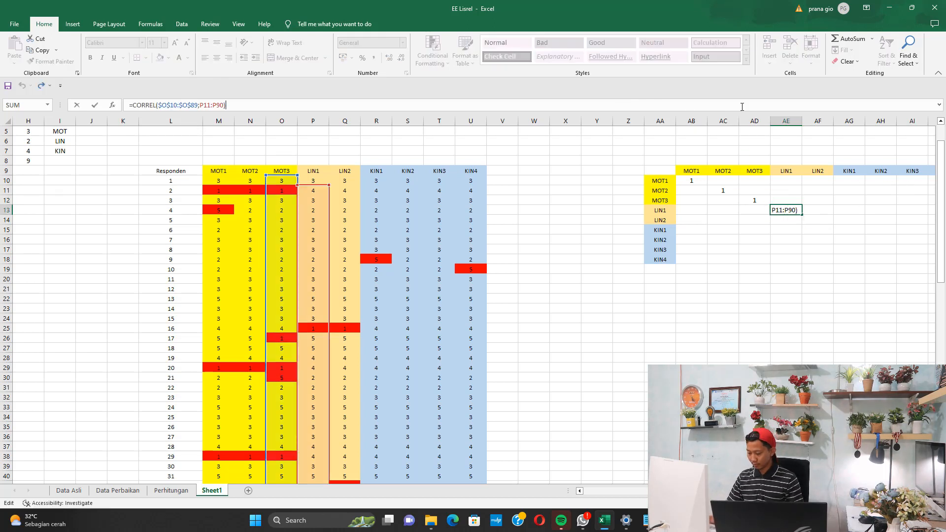
pyautogui.press('Left')
pyautogui.press('Left')
pyautogui.press('Left')
pyautogui.press('Left')
pyautogui.press('Left')
pyautogui.press('Left')
pyautogui.press('Left')
pyautogui.press('Left')
pyautogui.press('Left')
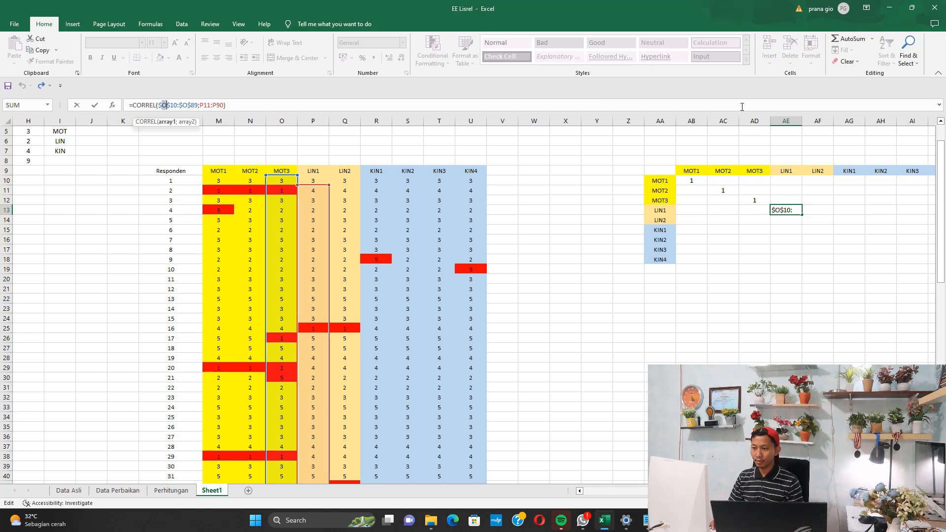
pyautogui.write('P')
pyautogui.press('Right')
pyautogui.press('Right')
pyautogui.press('Right')
pyautogui.press('Right')
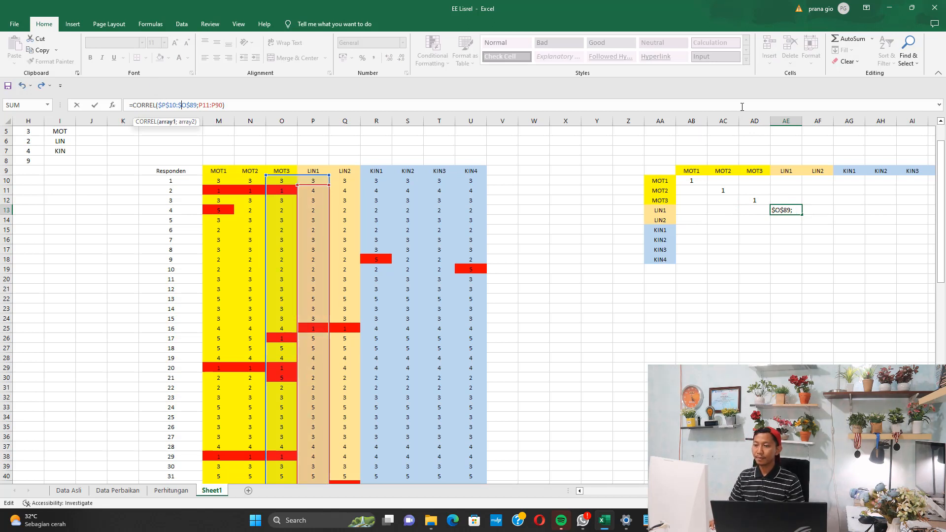
pyautogui.write('P')
pyautogui.press('Right')
pyautogui.press('Right')
pyautogui.press('Right')
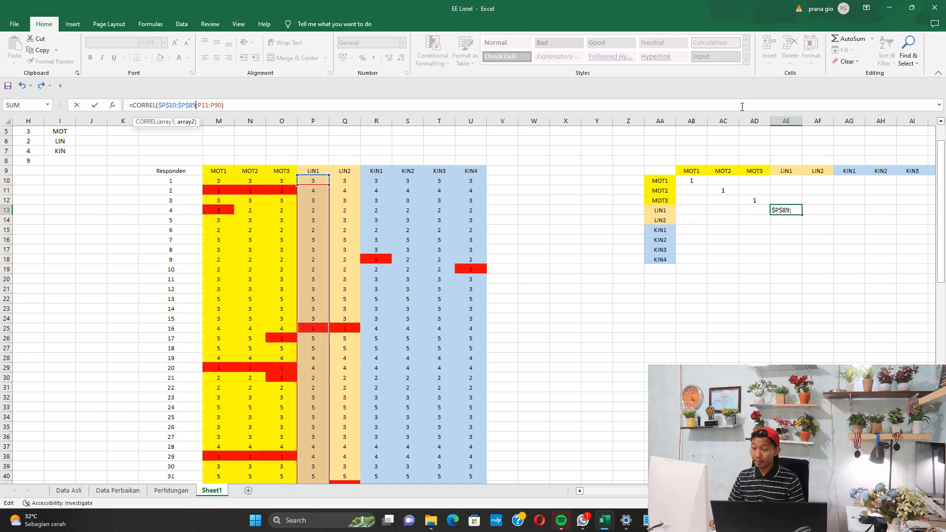
pyautogui.write('0')
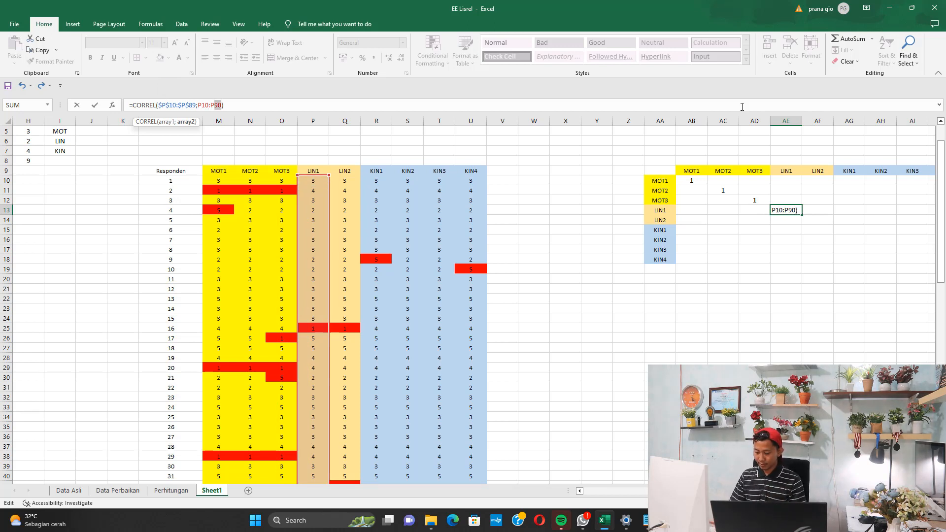
pyautogui.press('Return')
# Step: Copy the LIN1 correlation formula from AE13 to the LIN2 diagonal cell AF14
pyautogui.press('Right')
pyautogui.press('Right')
pyautogui.press('Right')
pyautogui.press('Right')
pyautogui.press('Right')
pyautogui.press('Right')
pyautogui.press('Right')
pyautogui.press('Right')
pyautogui.press('Right')
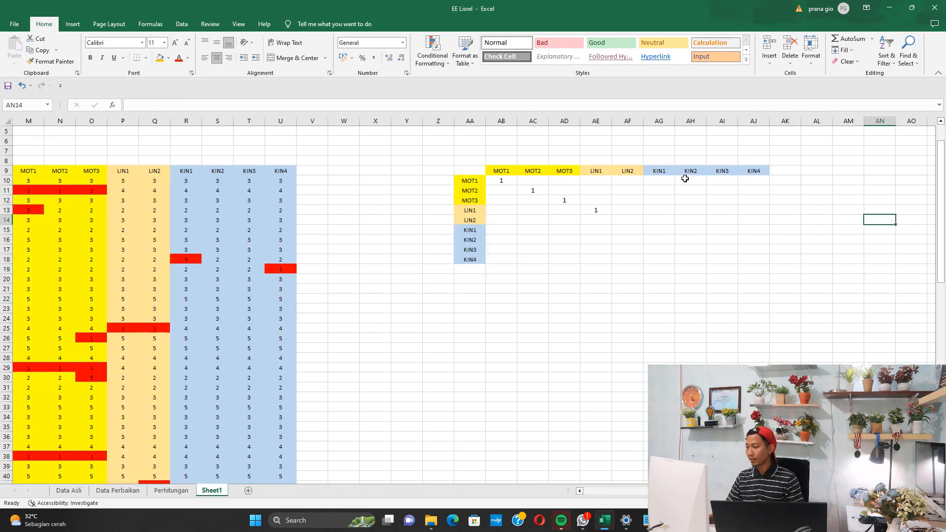
pyautogui.click(598, 210)
pyautogui.hotkey('ctrl', 'c')
pyautogui.click(628, 219)
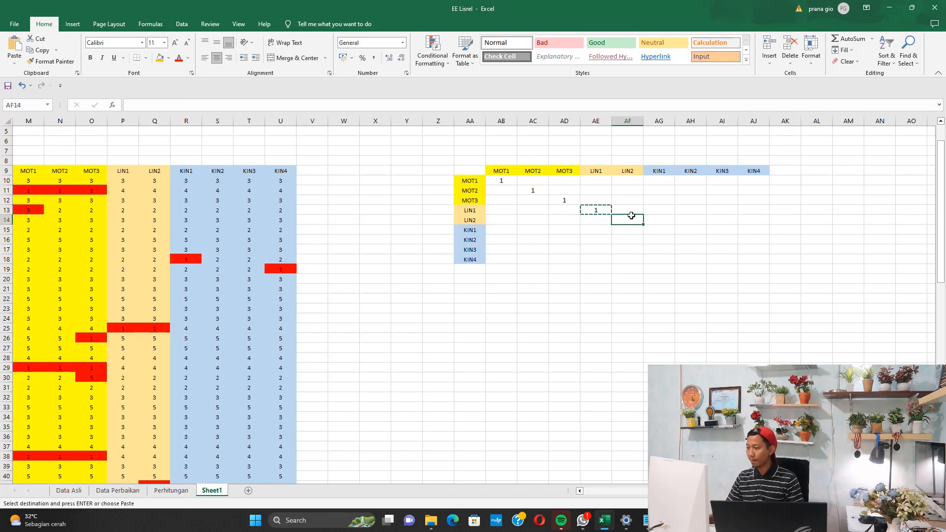
pyautogui.hotkey('ctrl', 'v')
# Step: Edit the formula in AF14 to =CORREL($Q$10:$Q$89;Q10:Q89) for the LIN2 self-correlation
pyautogui.press('F2')
pyautogui.press('Left')
pyautogui.press('Left')
pyautogui.press('Left')
pyautogui.press('Left')
pyautogui.press('Left')
pyautogui.press('Left')
pyautogui.press('Left')
pyautogui.press('Left')
pyautogui.press('Left')
pyautogui.press('Left')
pyautogui.press('Left')
pyautogui.press('Left')
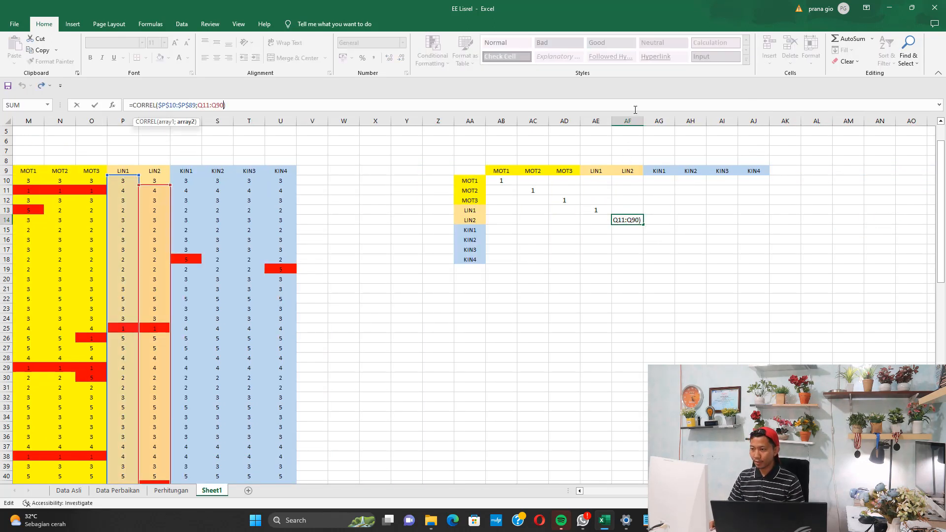
pyautogui.press('BackSpace')
pyautogui.write('Q')
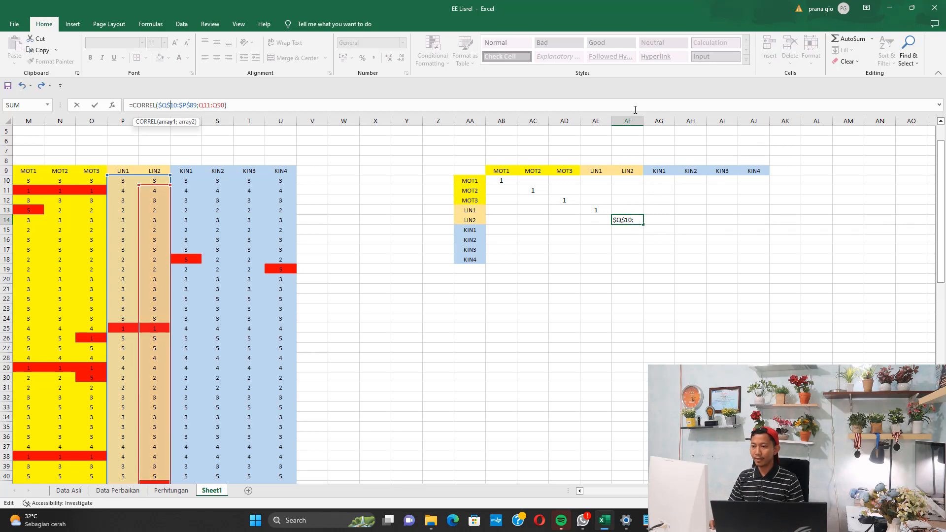
pyautogui.press('BackSpace')
pyautogui.write('Q')
pyautogui.press('Right')
pyautogui.press('Right')
pyautogui.press('Right')
pyautogui.press('Right')
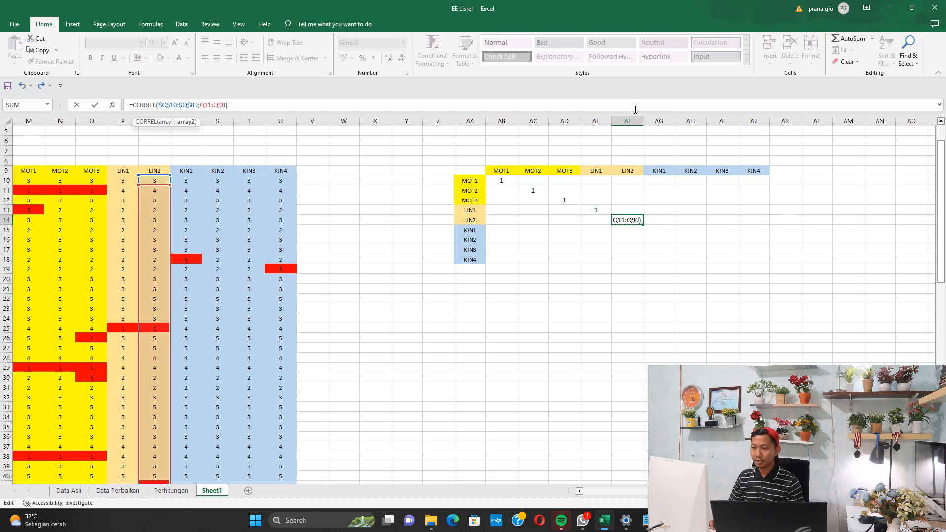
pyautogui.press('BackSpace')
pyautogui.write('0')
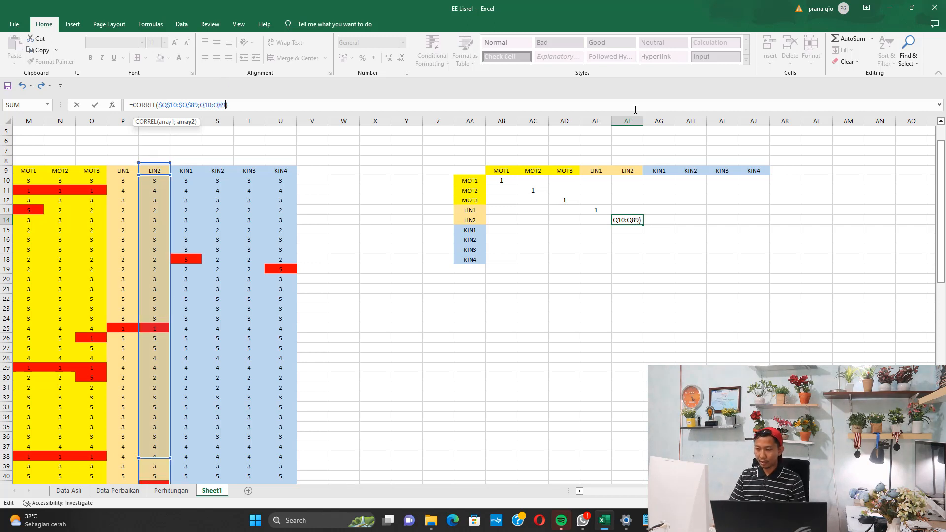
pyautogui.press('Return')
# Step: Copy the LIN2 correlation formula from AF14 to the KIN1 diagonal cell AG15
pyautogui.click(622, 220)
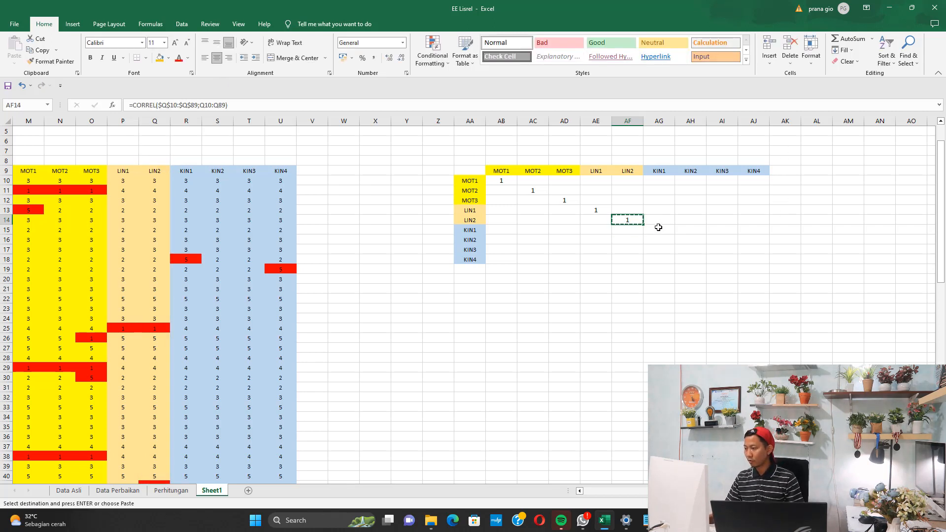
pyautogui.hotkey('ctrl', 'c')
pyautogui.click(659, 229)
pyautogui.hotkey('ctrl', 'v')
# Step: Edit the formula in AG15 to =CORREL($R$10:$R$89;R10:R89) for the KIN1 self-correlation
pyautogui.click(644, 105)
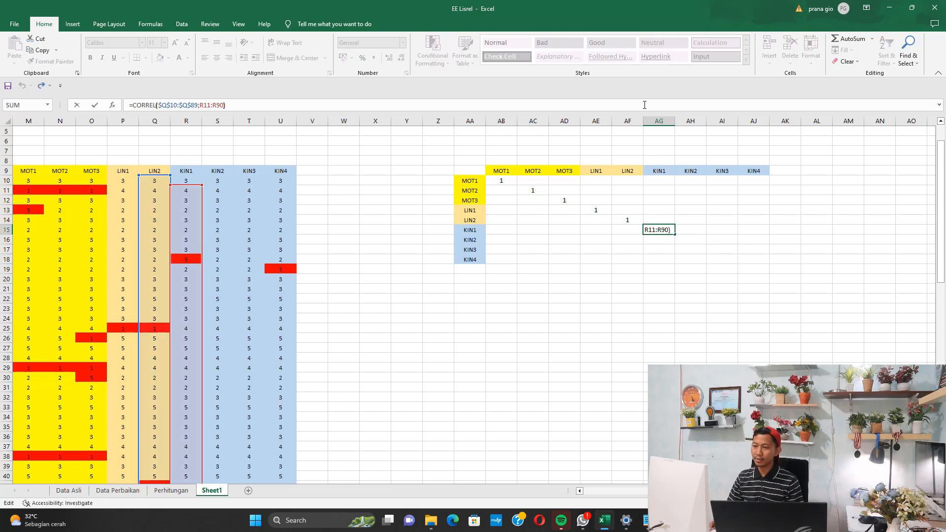
pyautogui.press('Left')
pyautogui.press('Left')
pyautogui.press('Left')
pyautogui.press('Left')
pyautogui.press('Left')
pyautogui.press('Left')
pyautogui.press('Left')
pyautogui.press('Left')
pyautogui.press('Left')
pyautogui.press('Left')
pyautogui.press('Left')
pyautogui.press('Left')
pyautogui.press('Left')
pyautogui.press('Left')
pyautogui.press('Left')
pyautogui.press('Left')
pyautogui.press('Left')
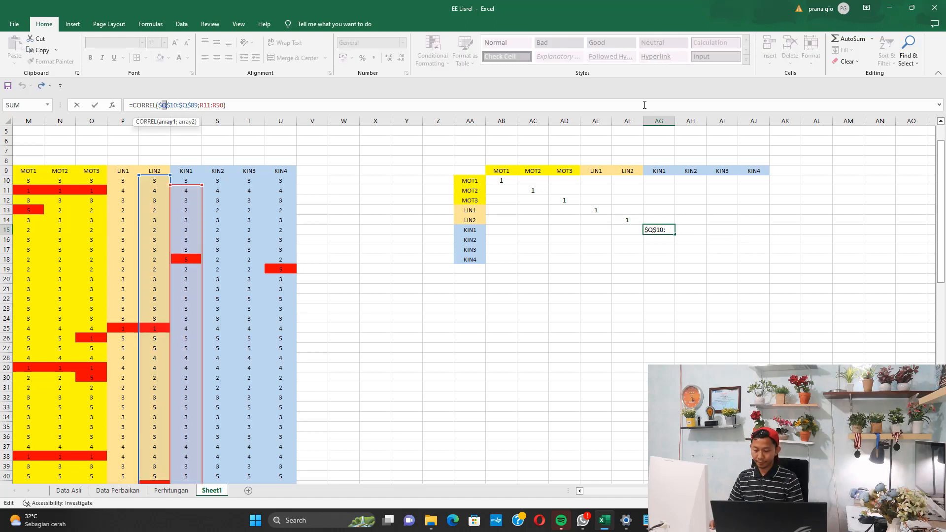
pyautogui.write('R')
pyautogui.hotkey('shift', 'Right')
pyautogui.write('R')
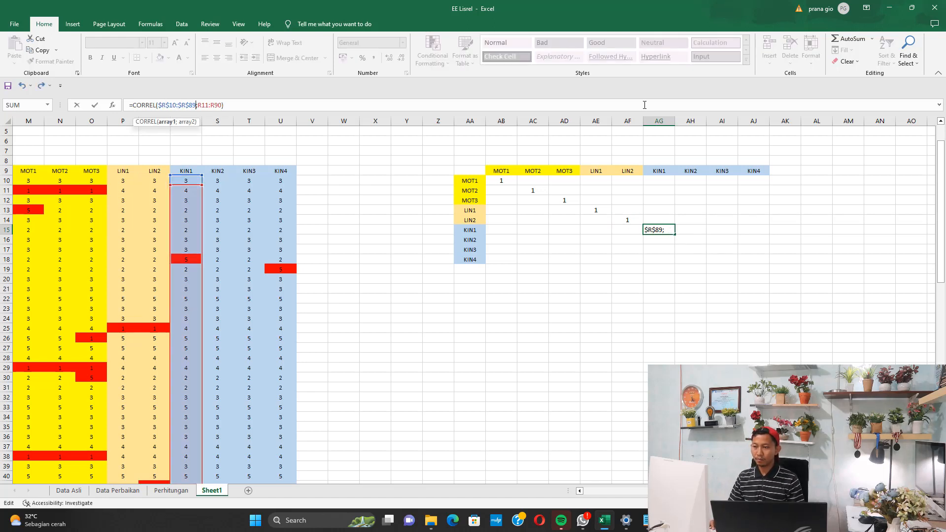
pyautogui.press('Right')
pyautogui.press('Right')
pyautogui.press('Right')
pyautogui.write('0')
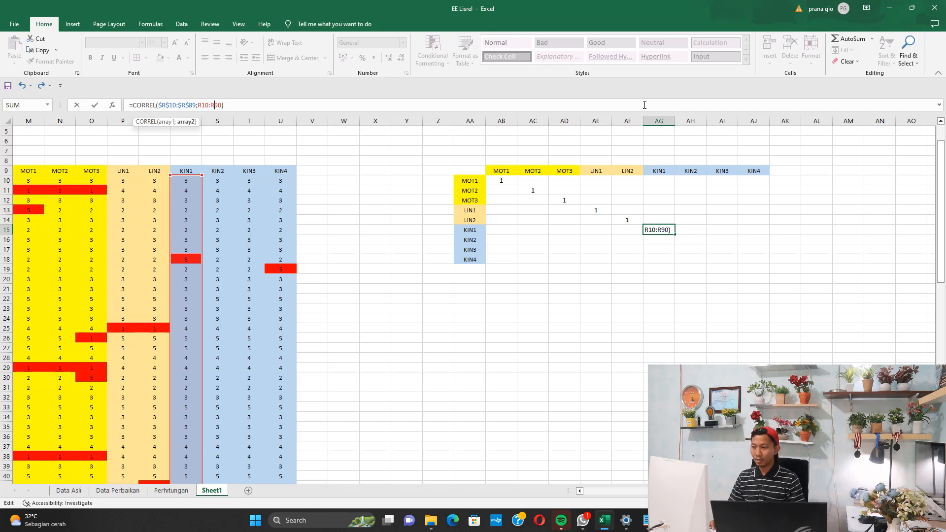
pyautogui.press('Return')
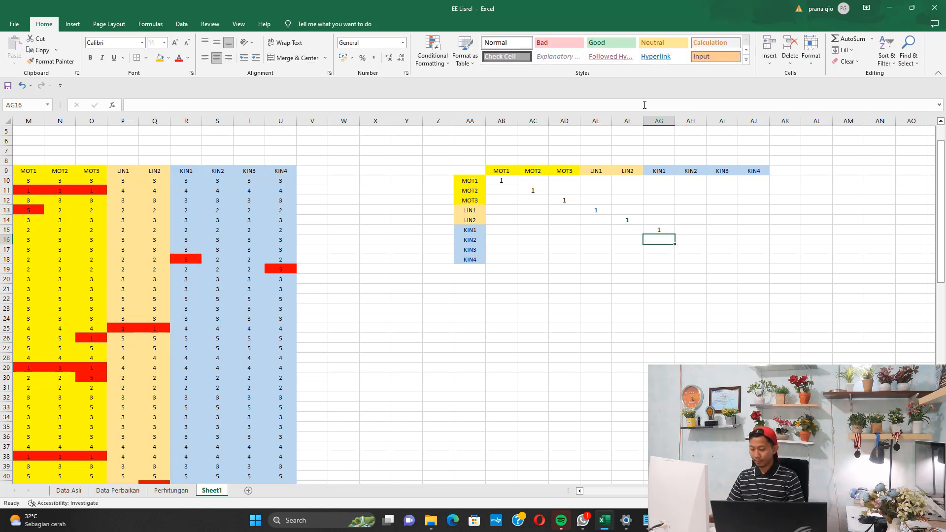
# Step: Copy the KIN1 correlation formula from AG15 to the KIN2 diagonal cell AH16
pyautogui.click(661, 228)
pyautogui.hotkey('ctrl', 'c')
pyautogui.click(688, 239)
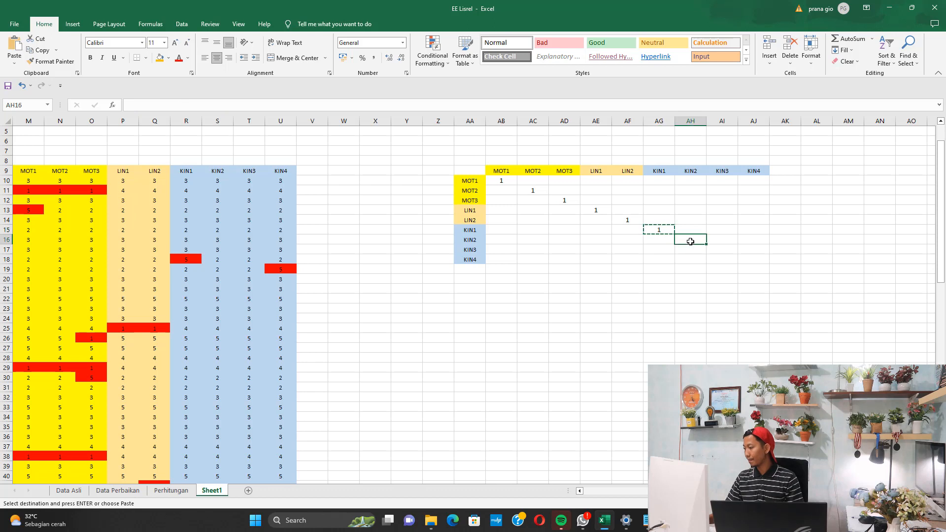
pyautogui.hotkey('ctrl', 'v')
# Step: Edit the formula in AH16 to =CORREL($S$10:$S$89;S10:S89) for the KIN2 self-correlation
pyautogui.click(620, 105)
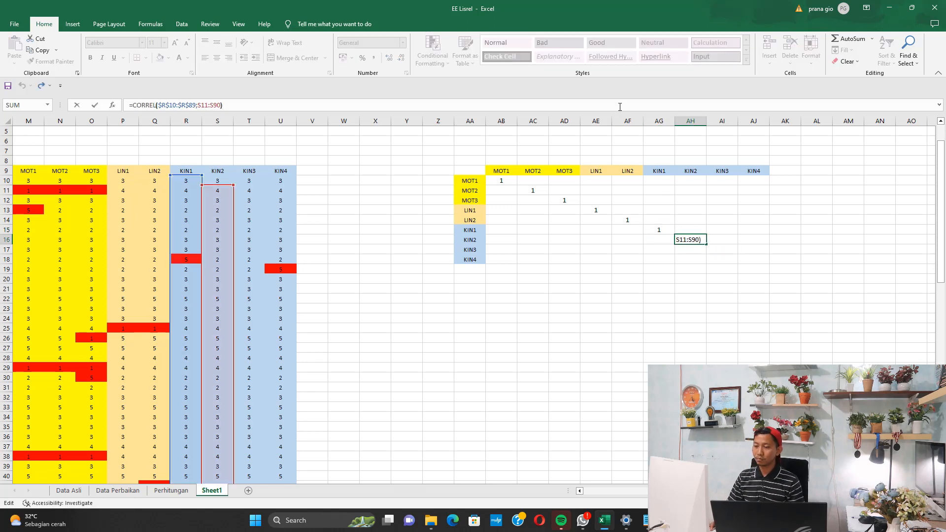
pyautogui.press('Left')
pyautogui.press('Left')
pyautogui.press('Left')
pyautogui.press('Left')
pyautogui.press('Left')
pyautogui.press('Left')
pyautogui.press('Left')
pyautogui.press('Left')
pyautogui.press('Left')
pyautogui.press('Left')
pyautogui.press('Left')
pyautogui.press('Left')
pyautogui.press('Left')
pyautogui.press('Left')
pyautogui.press('Left')
pyautogui.press('Left')
pyautogui.press('Left')
pyautogui.press('Delete')
pyautogui.write('S')
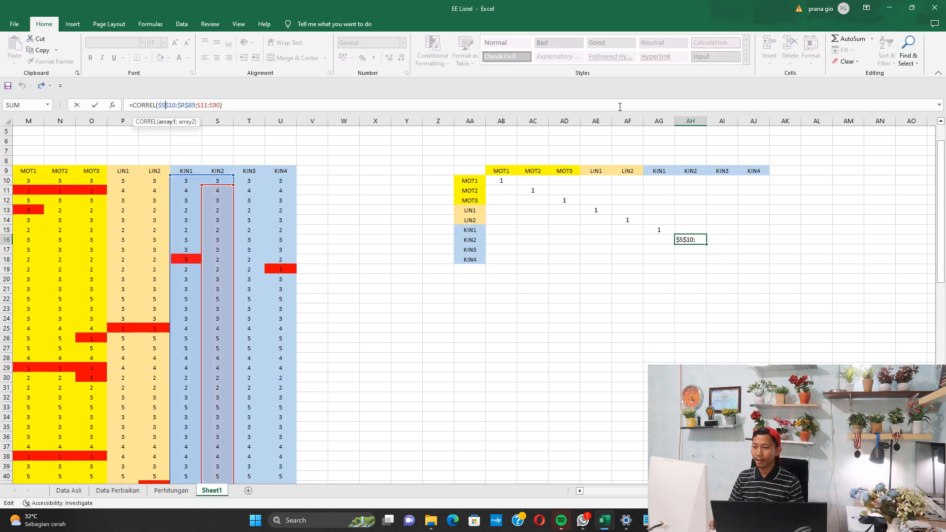
pyautogui.press('Delete')
pyautogui.write('S')
pyautogui.press('Right')
pyautogui.press('Right')
pyautogui.press('Right')
pyautogui.press('Right')
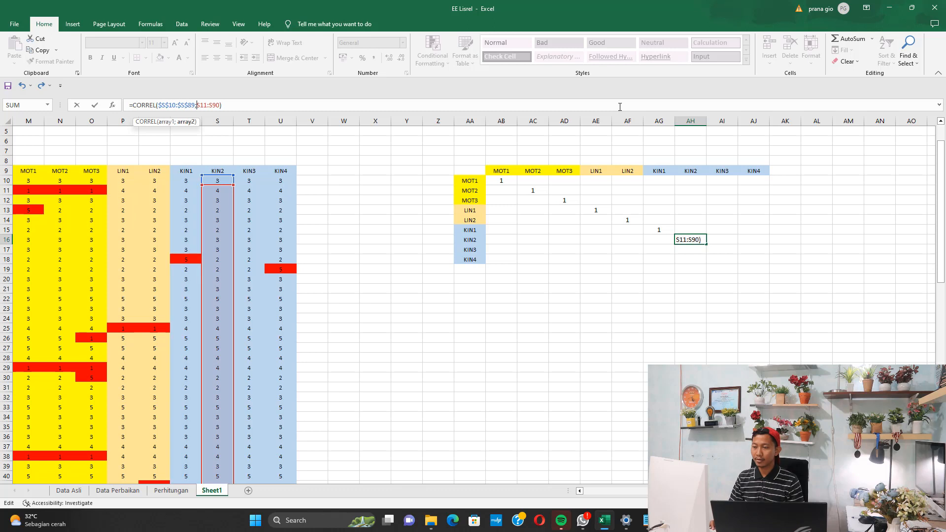
pyautogui.press('Delete')
pyautogui.write('0')
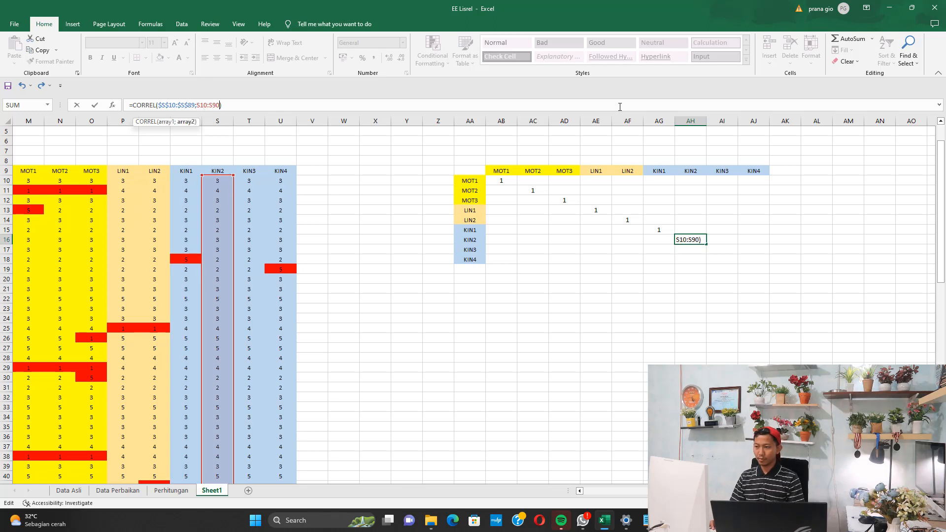
pyautogui.press('Return')
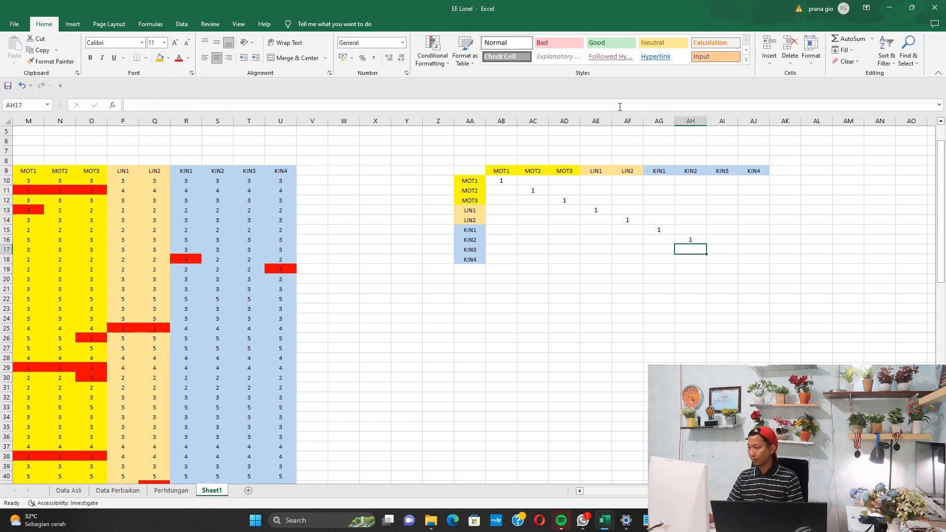
# Step: Copy the KIN2 correlation formula from AH16 to the KIN3 diagonal cell AI17
pyautogui.click(704, 240)
pyautogui.hotkey('ctrl', 'c')
pyautogui.click(719, 249)
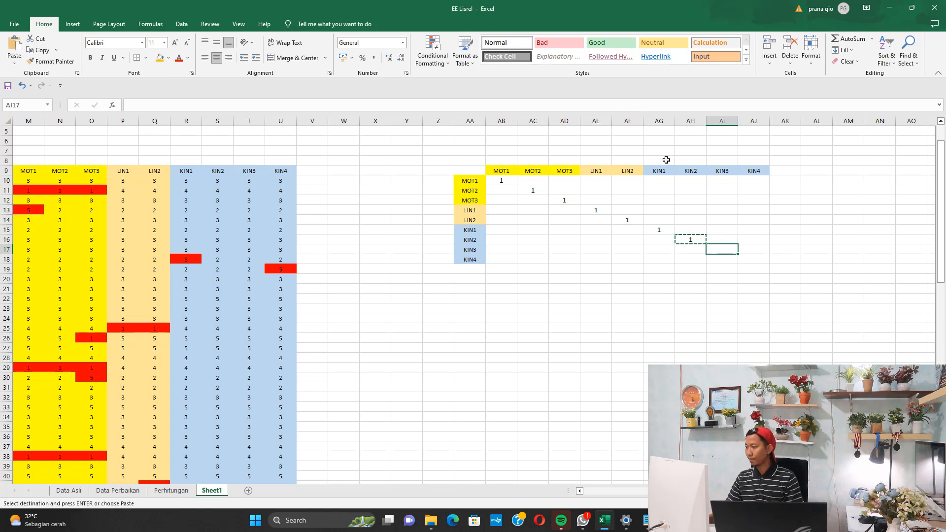
pyautogui.hotkey('ctrl', 'v')
# Step: Edit the formula in AI17 to =CORREL($T$10:$T$89;T10:T89) for the KIN3 self-correlation
pyautogui.click(650, 105)
pyautogui.press('Left')
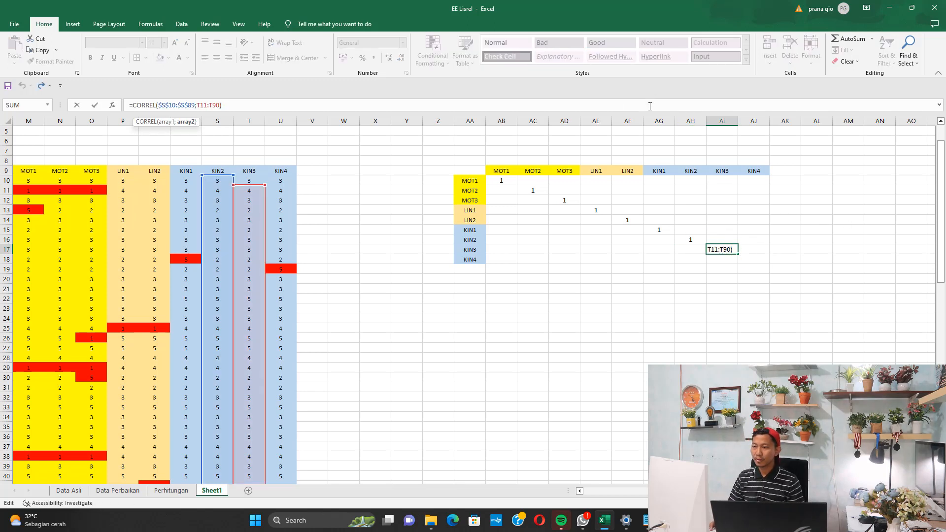
pyautogui.press('Left')
pyautogui.press('Left')
pyautogui.press('Left')
pyautogui.press('Left')
pyautogui.press('Left')
pyautogui.press('Left')
pyautogui.press('Left')
pyautogui.press('Left')
pyautogui.press('Left')
pyautogui.press('Left')
pyautogui.press('Left')
pyautogui.press('Left')
pyautogui.press('Left')
pyautogui.press('Left')
pyautogui.press('Left')
pyautogui.press('Left')
pyautogui.press('Left')
pyautogui.press('Left')
pyautogui.write('T')
pyautogui.press('Right')
pyautogui.press('Right')
pyautogui.press('Right')
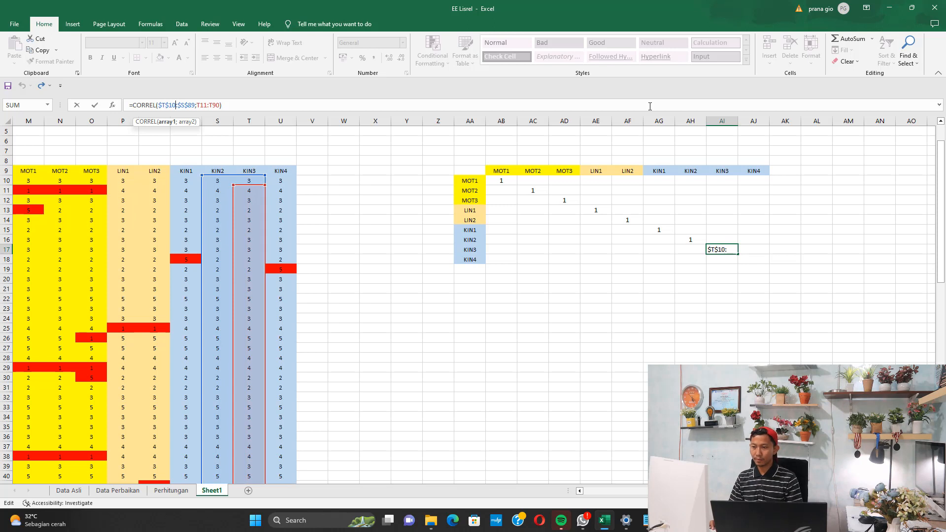
pyautogui.write('T')
pyautogui.press('Right')
pyautogui.press('Right')
pyautogui.press('Right')
pyautogui.press('Right')
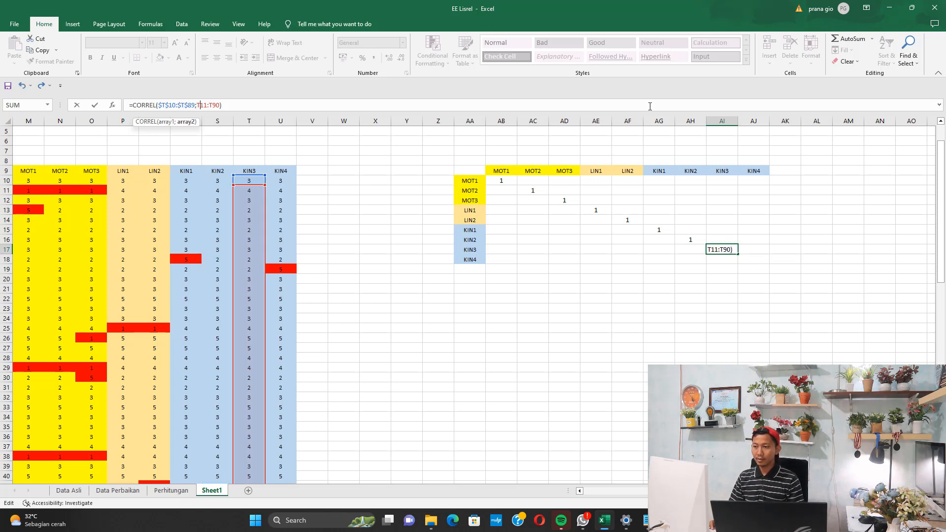
pyautogui.write('0')
pyautogui.press('Right')
pyautogui.press('Right')
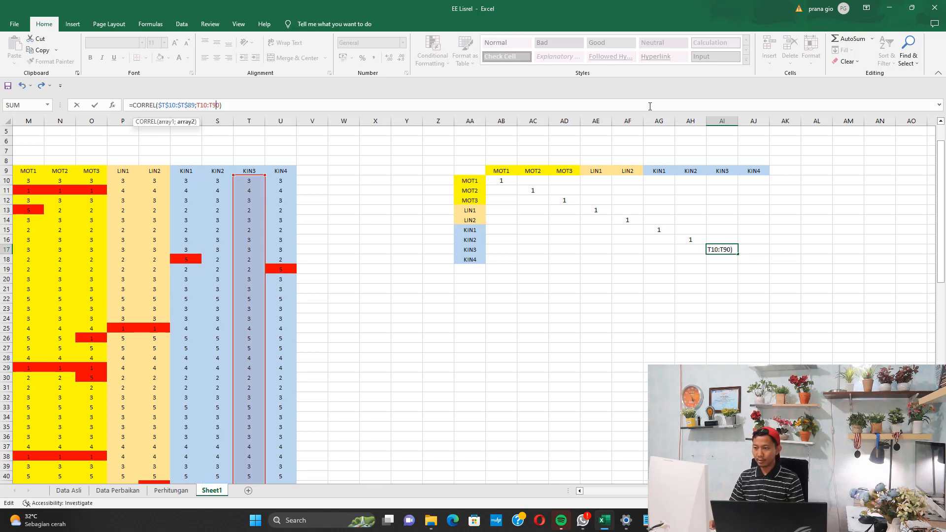
pyautogui.press('Return')
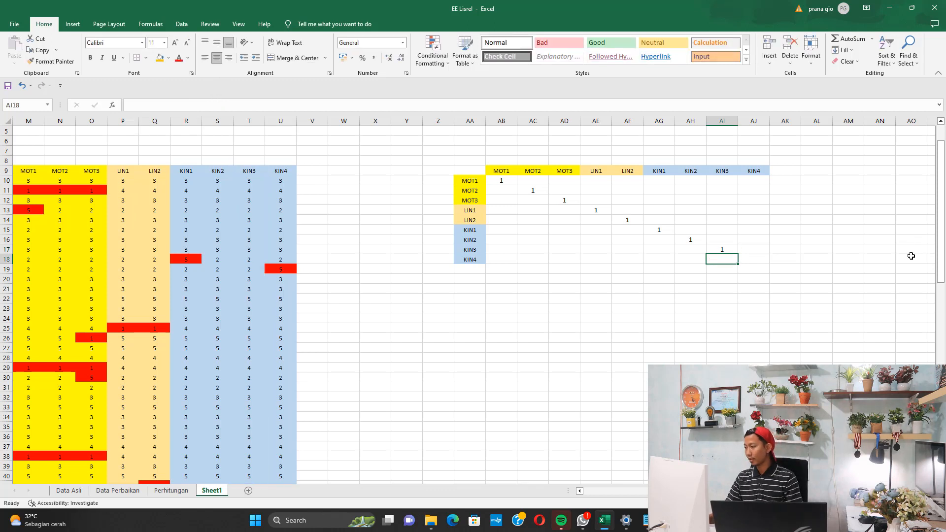
# Step: Enter 1 in the KIN4 diagonal cell AJ18
pyautogui.click(756, 261)
pyautogui.write('1')
pyautogui.click(822, 239)
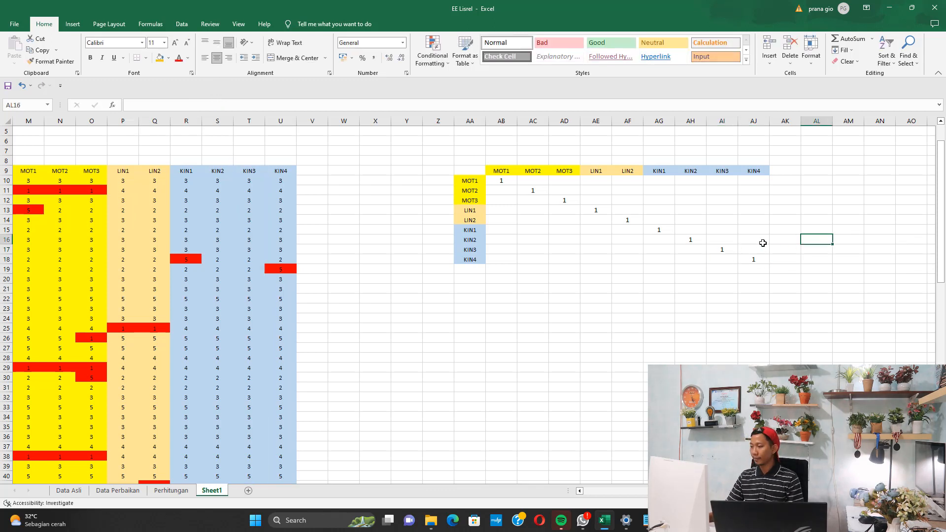
# Step: Fill the MOT1, MOT2 and MOT3 correlation formulas from their diagonal cells across to the KIN4 column
pyautogui.click(498, 178)
pyautogui.moveTo(516, 186); pyautogui.dragTo(762, 188)
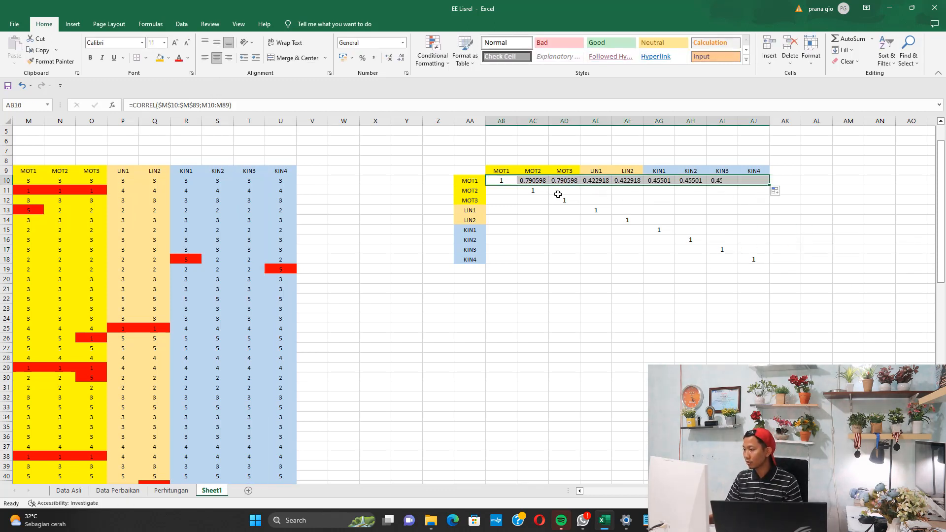
pyautogui.click(534, 191)
pyautogui.moveTo(548, 195); pyautogui.dragTo(667, 215)
pyautogui.click(567, 201)
pyautogui.moveTo(580, 205); pyautogui.dragTo(761, 209)
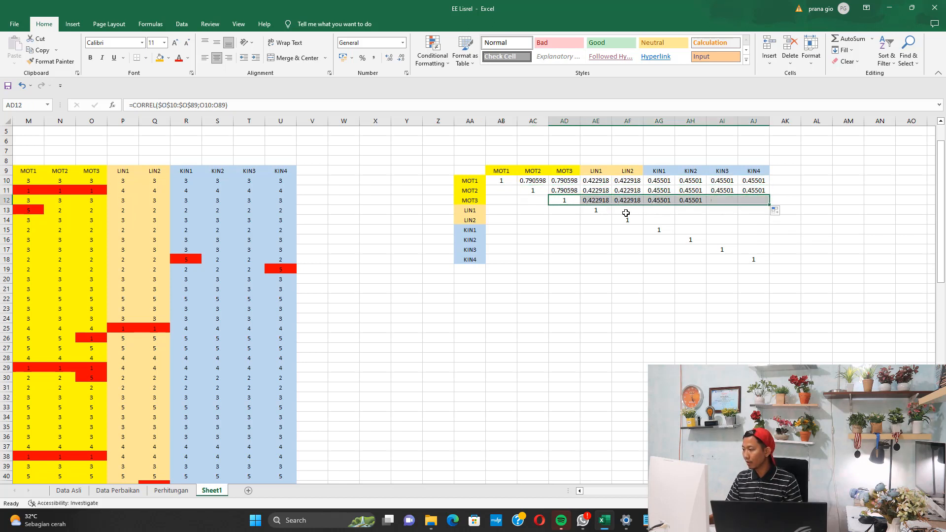
# Step: Fill the LIN1 and LIN2 correlation formulas from AE13 and AF14 across to the KIN4 column
pyautogui.click(607, 211)
pyautogui.moveTo(610, 214); pyautogui.dragTo(762, 215)
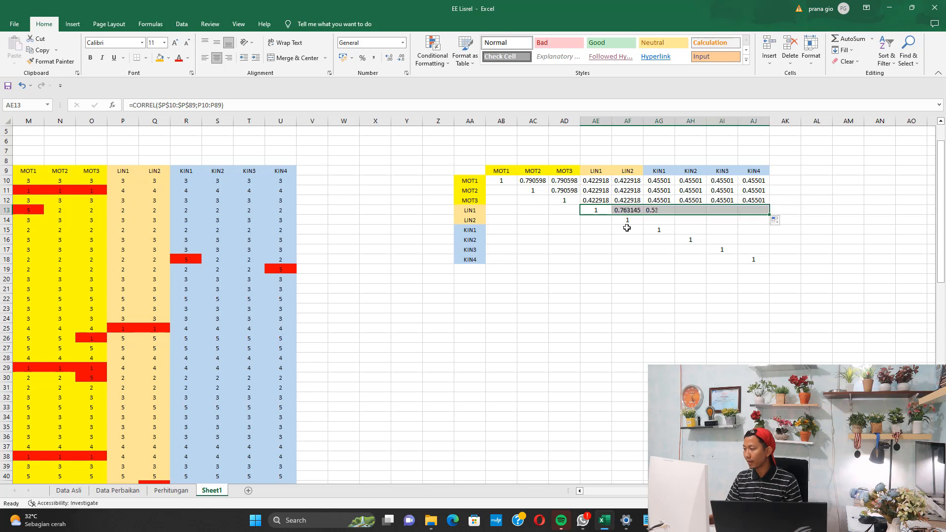
pyautogui.click(627, 221)
pyautogui.moveTo(643, 225); pyautogui.dragTo(763, 220)
# Step: Fill the KIN1, KIN2 and KIN3 correlation formulas from their diagonal cells across to the KIN4 column
pyautogui.click(666, 230)
pyautogui.moveTo(675, 236); pyautogui.dragTo(764, 230)
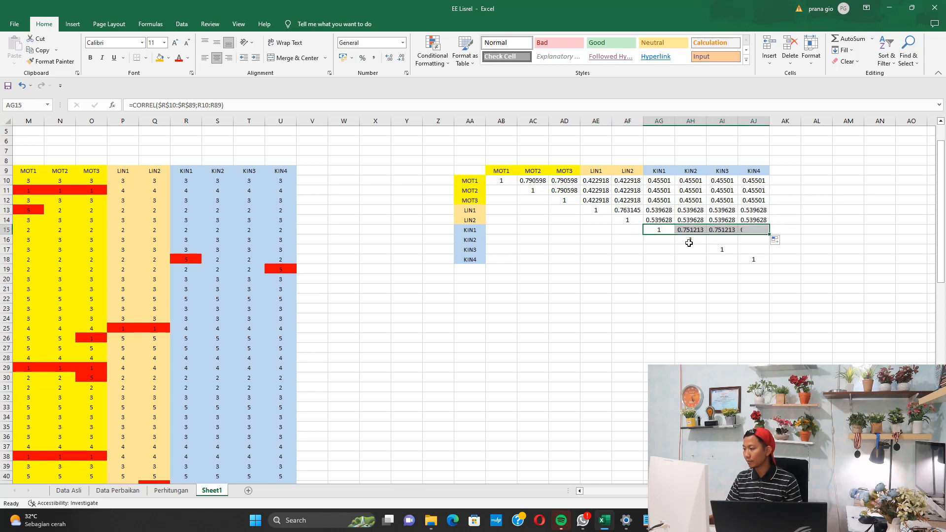
pyautogui.click(703, 242)
pyautogui.moveTo(706, 245); pyautogui.dragTo(764, 253)
pyautogui.click(724, 249)
pyautogui.click(660, 285)
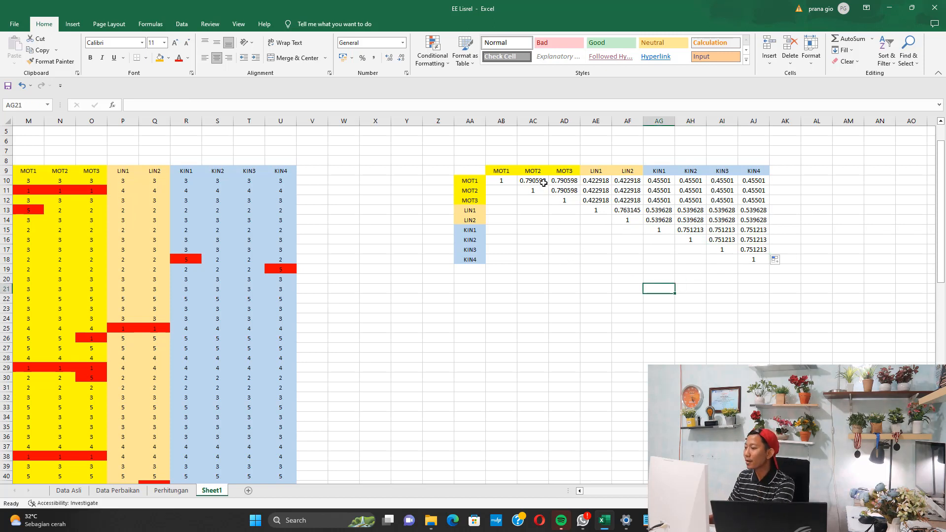
# Step: Shade the correlations among the MOT indicators in AC10:AD10 and AD11 orange
pyautogui.moveTo(535, 181); pyautogui.dragTo(565, 181)
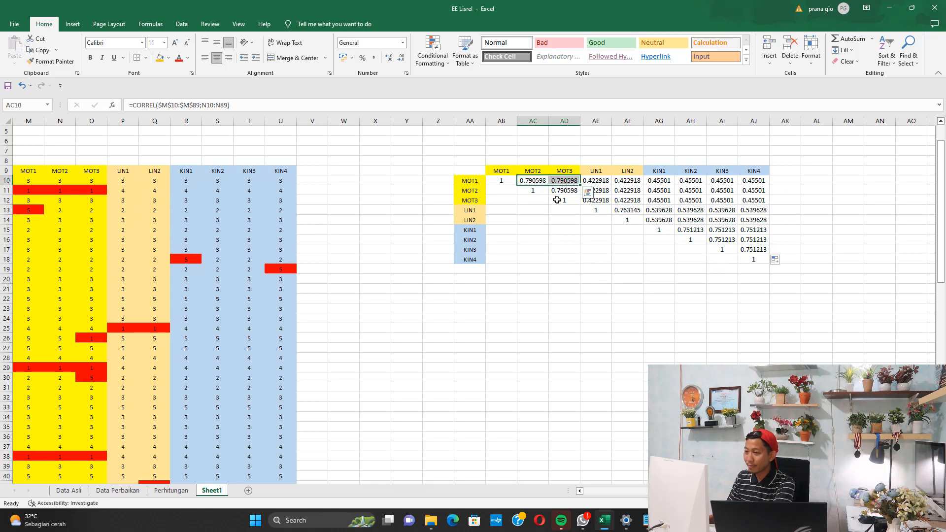
pyautogui.click(160, 57)
pyautogui.click(554, 190)
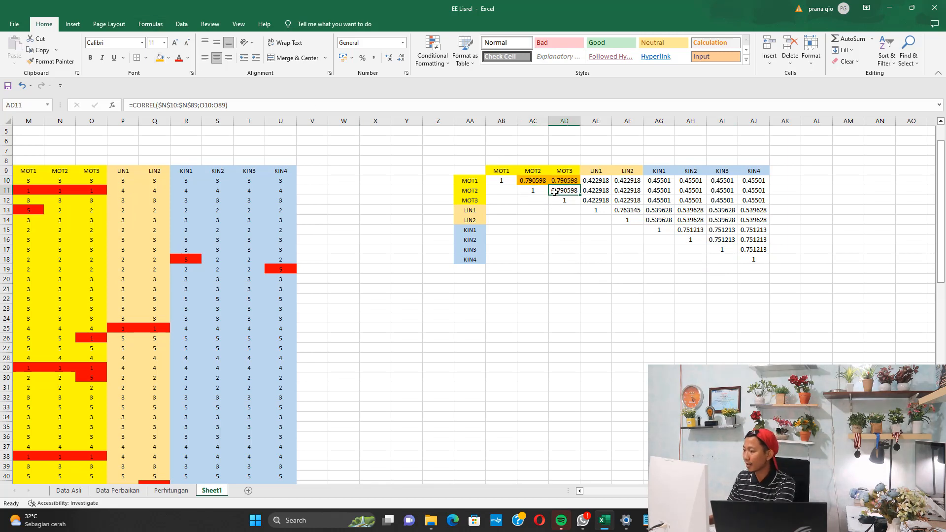
pyautogui.click(161, 58)
# Step: Shade the MOT–LIN correlations in AE10:AF12 light green
pyautogui.moveTo(564, 181); pyautogui.dragTo(626, 200)
pyautogui.click(569, 191)
pyautogui.click(169, 58)
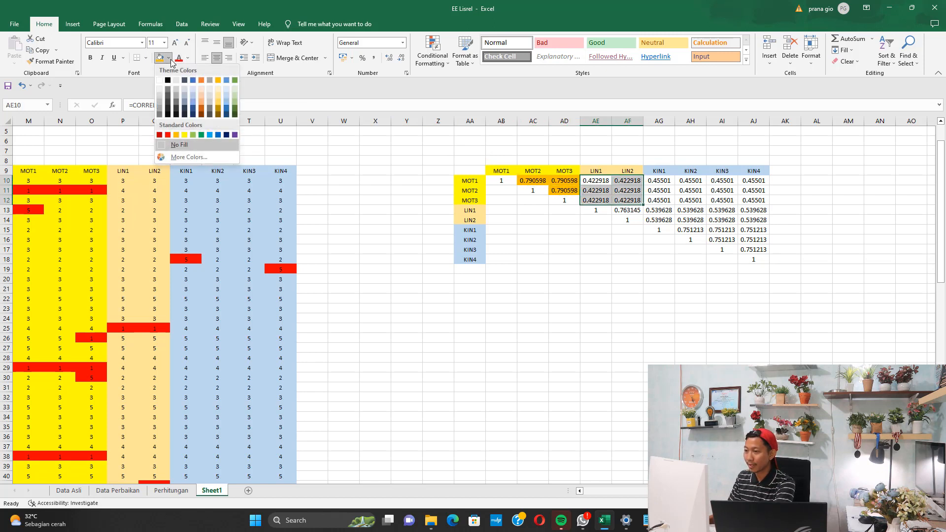
pyautogui.click(237, 98)
pyautogui.click(621, 181)
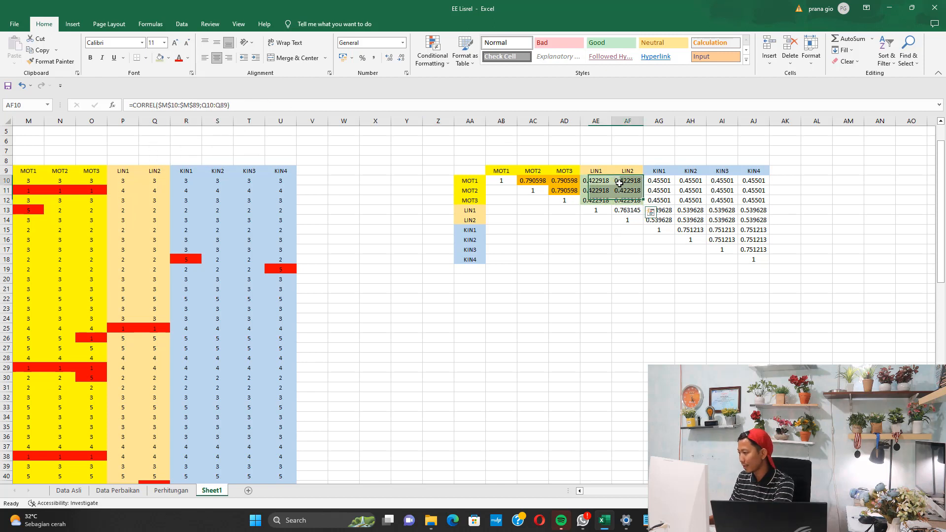
# Step: Shade the MOT–KIN correlations in AG10:AJ12 light blue from the standard colors
pyautogui.moveTo(657, 181); pyautogui.dragTo(754, 200)
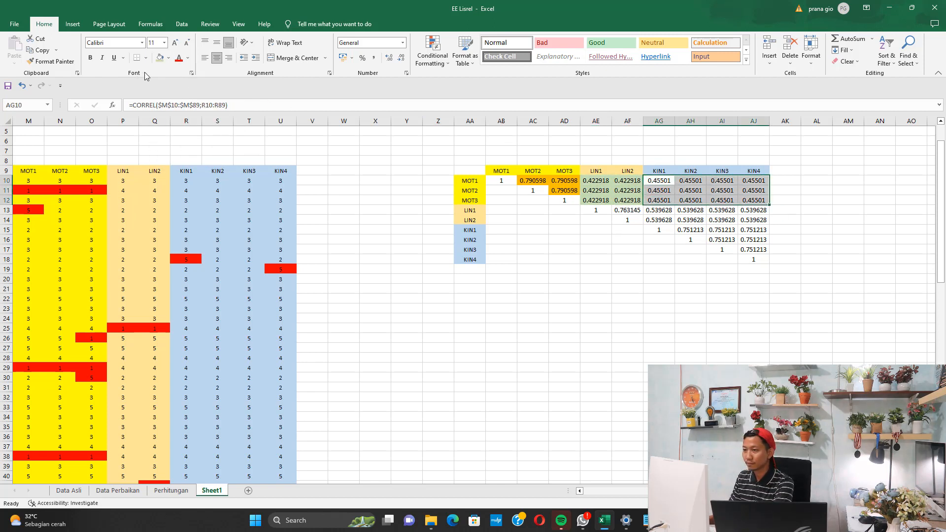
pyautogui.click(169, 58)
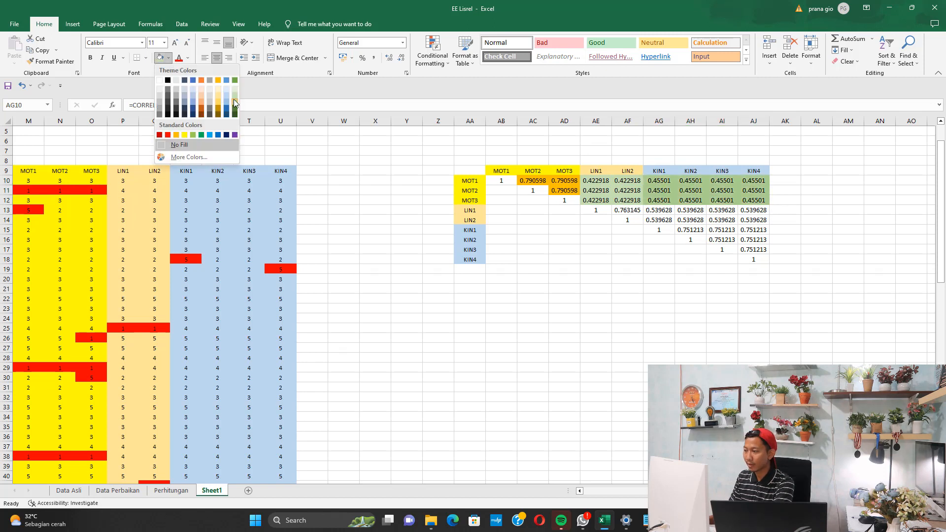
pyautogui.click(209, 135)
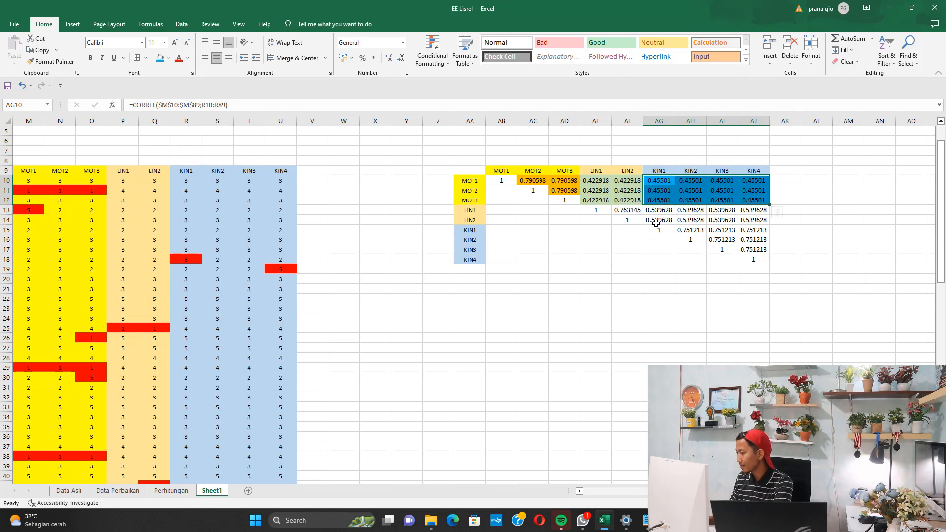
# Step: Shade the correlations among the KIN indicators in AH15:AJ15, AI16:AJ16 and AJ17 light orange
pyautogui.moveTo(695, 230); pyautogui.dragTo(750, 230)
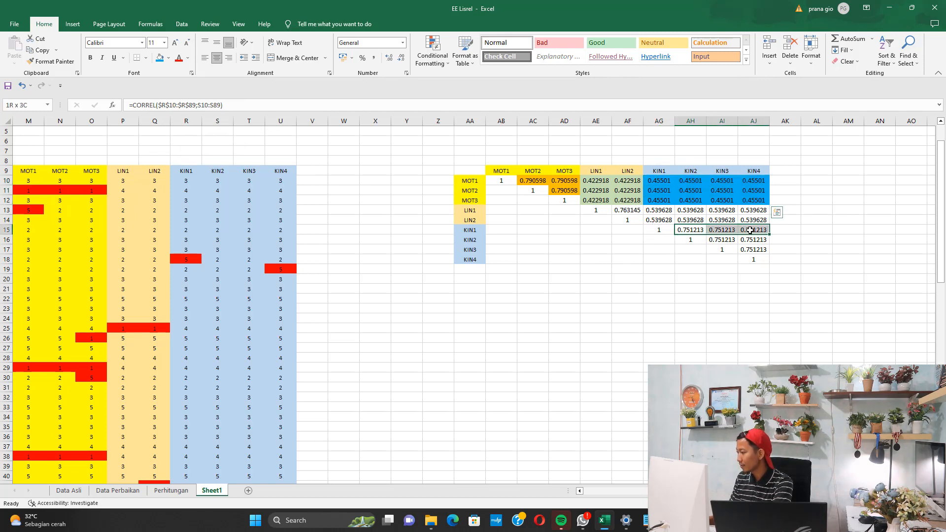
pyautogui.click(169, 58)
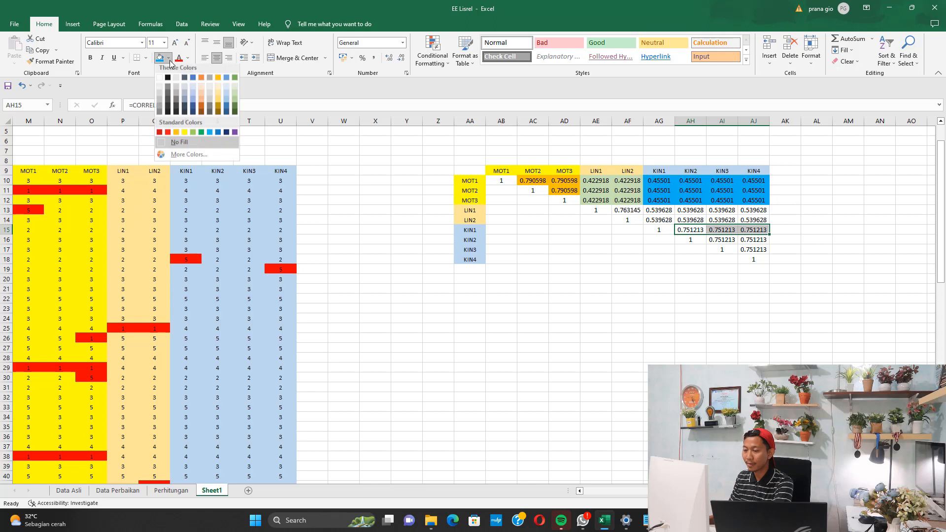
pyautogui.click(200, 94)
pyautogui.moveTo(722, 239); pyautogui.dragTo(753, 239)
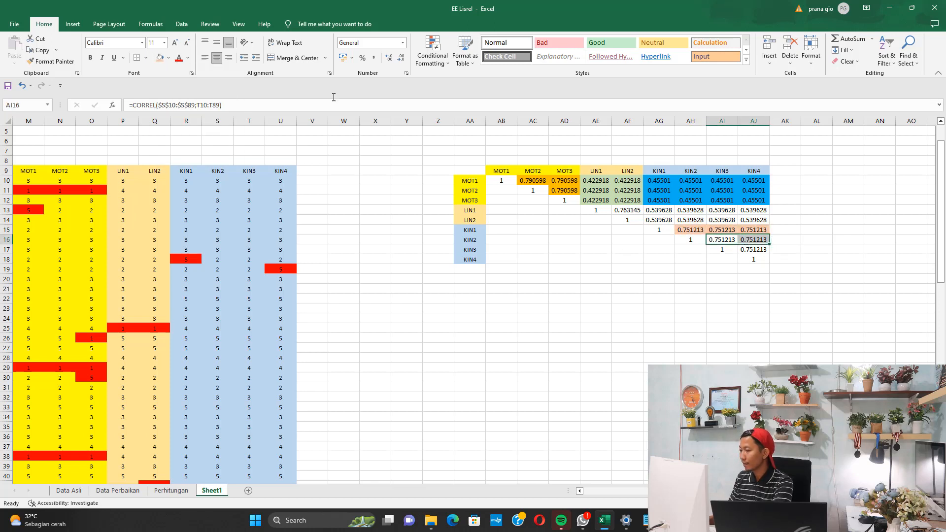
pyautogui.click(163, 56)
pyautogui.click(755, 250)
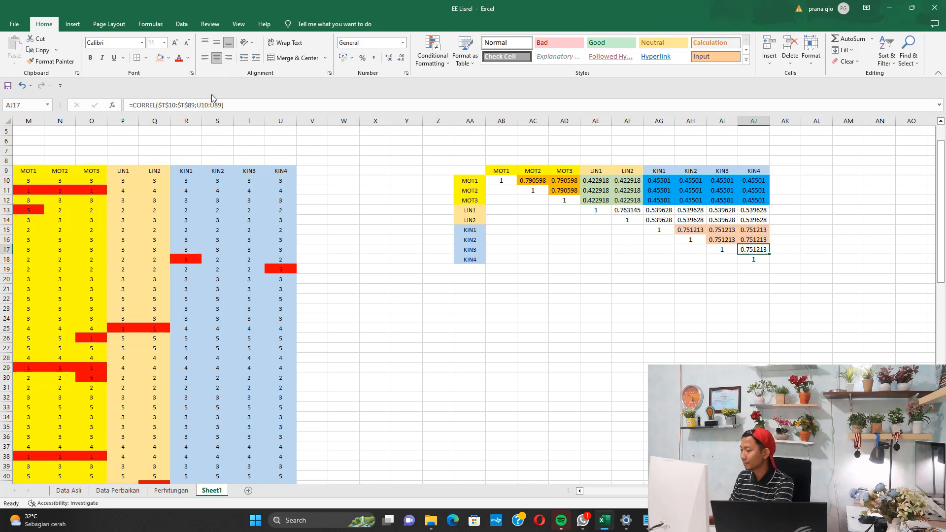
pyautogui.click(160, 57)
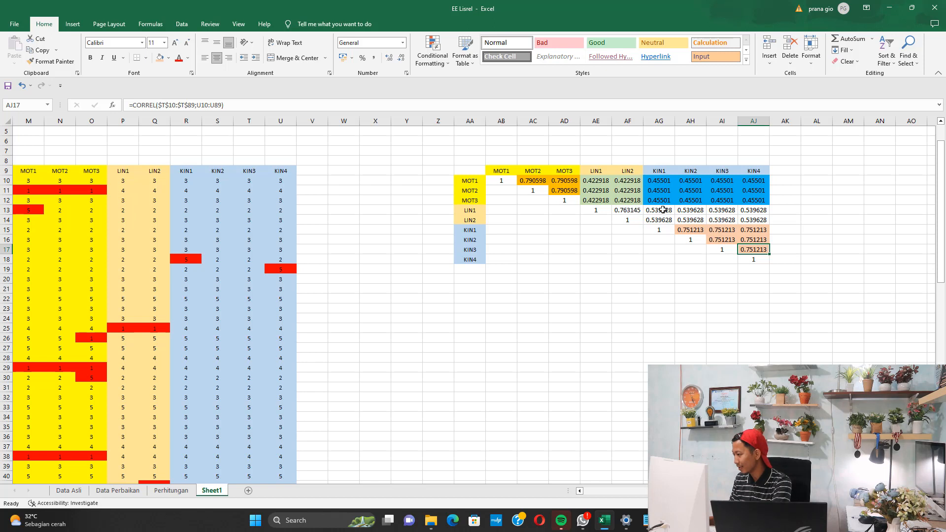
# Step: Shade the LIN–KIN correlations in AG13:AJ14 gray
pyautogui.moveTo(663, 209); pyautogui.dragTo(753, 210)
pyautogui.click(168, 57)
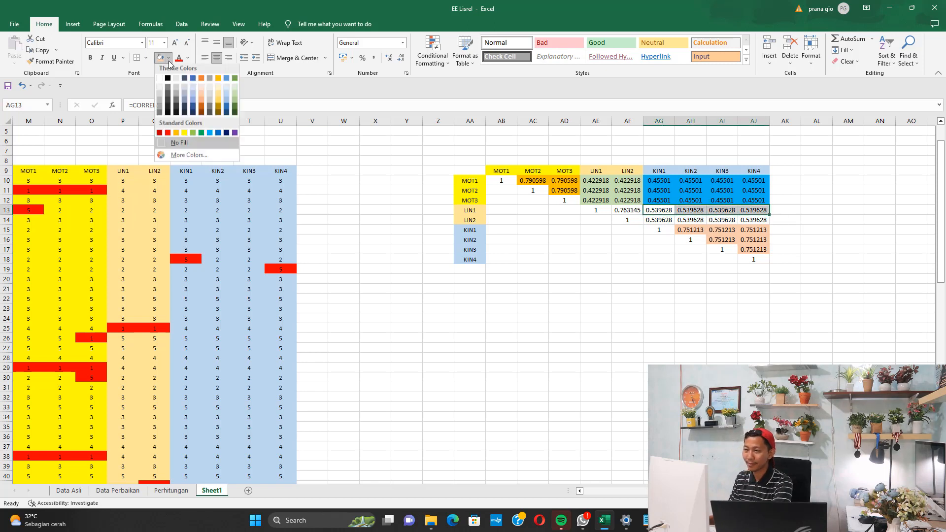
pyautogui.click(177, 135)
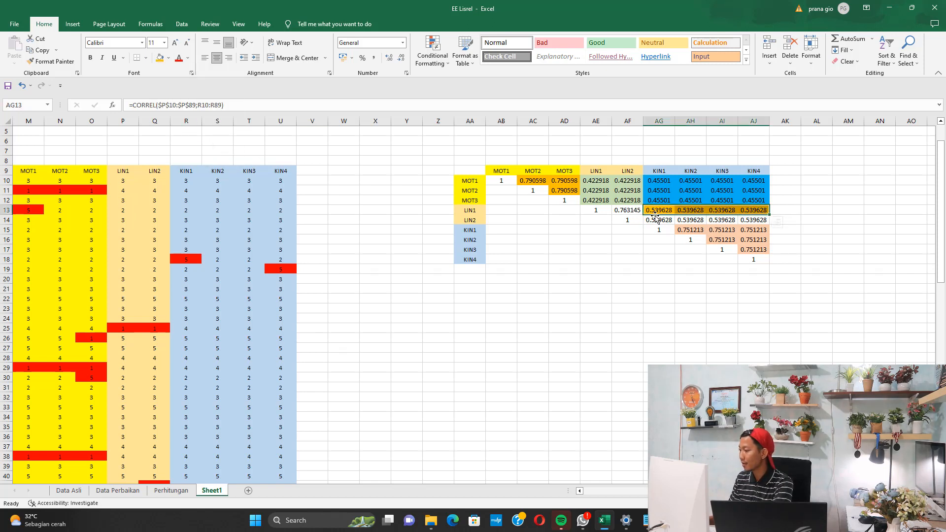
pyautogui.click(169, 58)
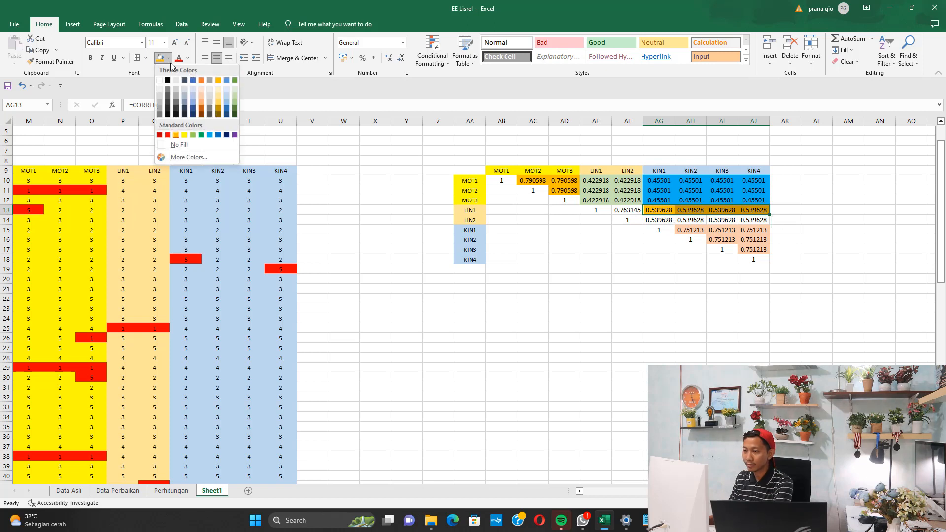
pyautogui.click(160, 111)
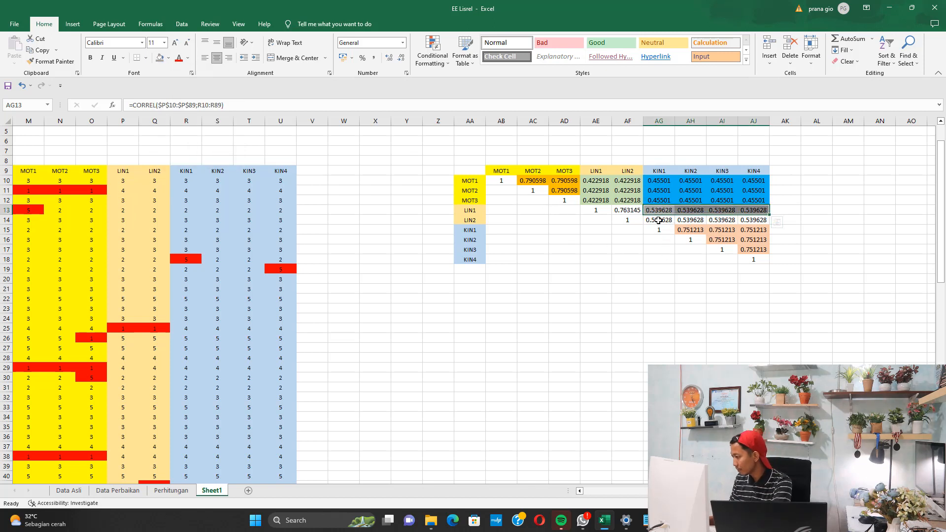
pyautogui.moveTo(658, 220); pyautogui.dragTo(746, 220)
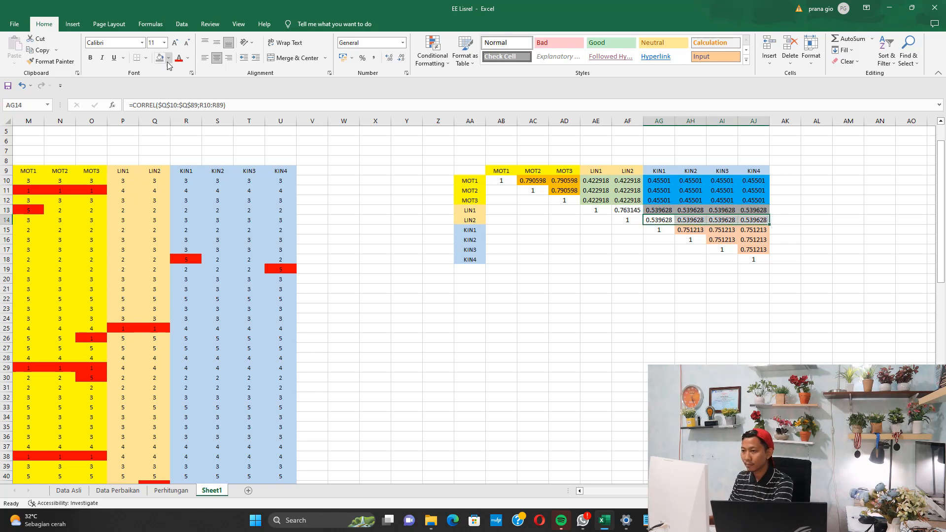
pyautogui.click(161, 58)
# Step: Shade the LIN1–LIN2 correlation in AF13 red
pyautogui.click(628, 211)
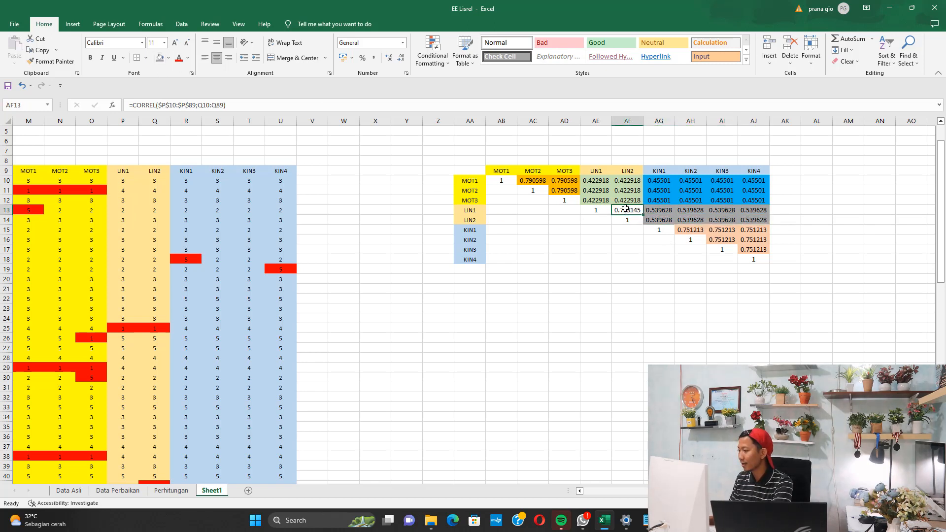
pyautogui.click(169, 58)
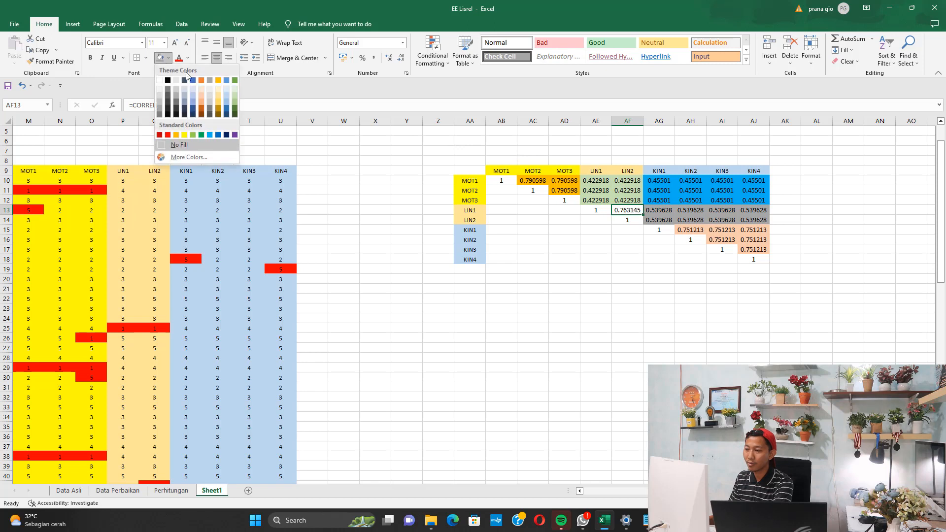
pyautogui.click(167, 135)
pyautogui.click(489, 260)
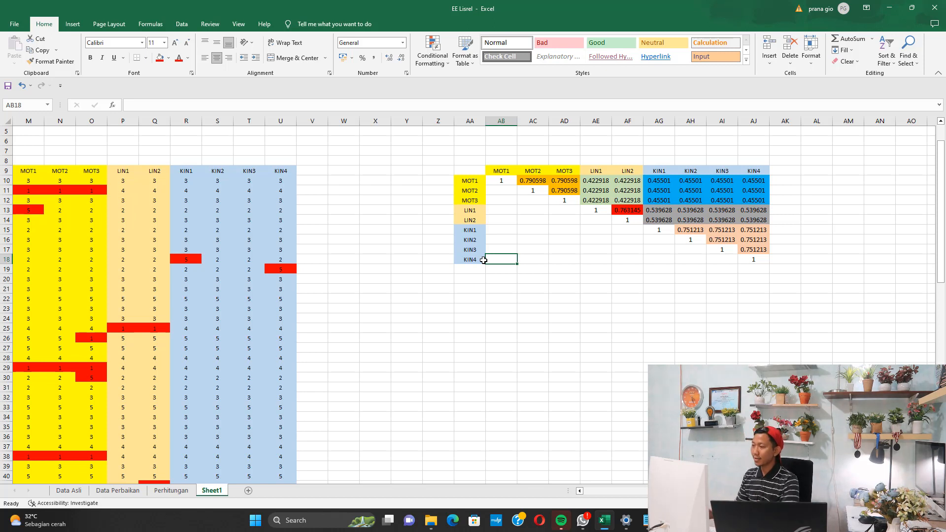
# Step: Examine the orange correlations among MOT1, MOT2 and MOT3 in AC10, AD10 and AD11
pyautogui.click(535, 183)
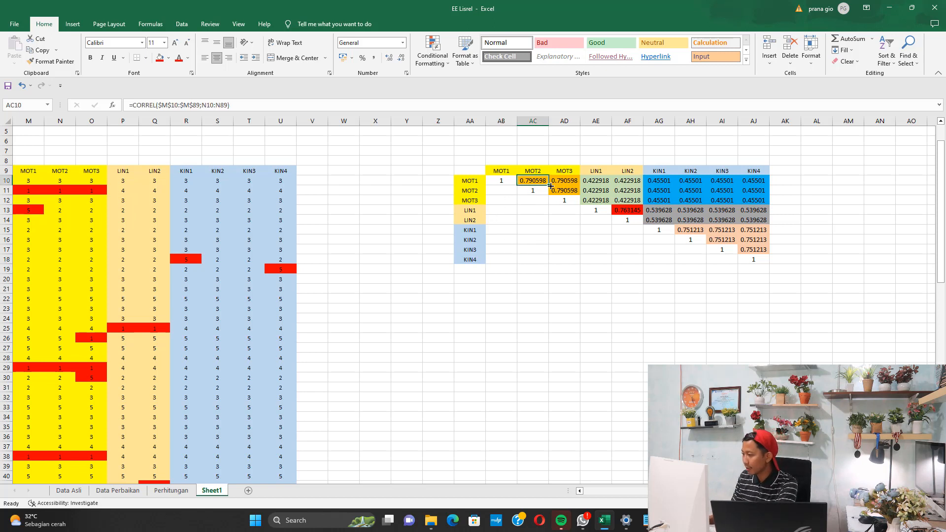
pyautogui.click(564, 182)
pyautogui.click(565, 191)
pyautogui.click(540, 182)
pyautogui.click(563, 181)
pyautogui.click(557, 190)
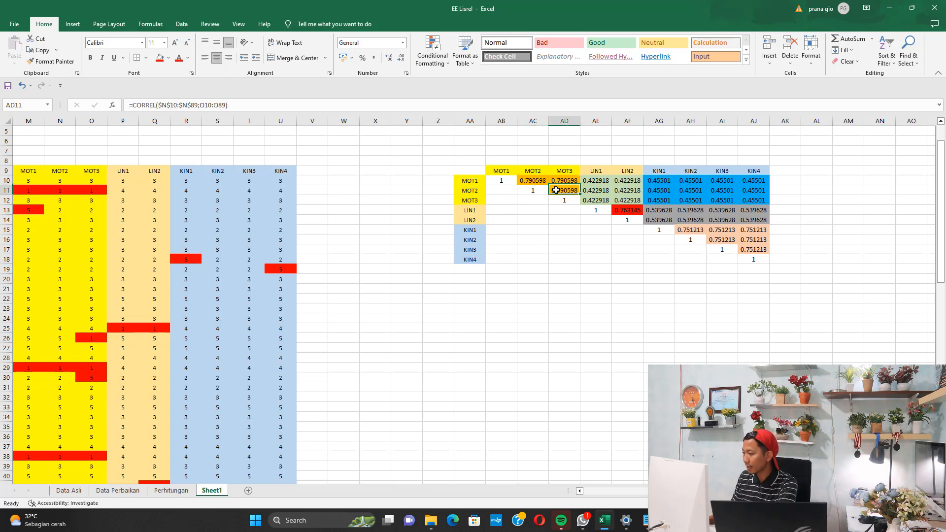
pyautogui.moveTo(536, 182); pyautogui.dragTo(560, 182)
pyautogui.click(561, 182)
pyautogui.click(562, 190)
pyautogui.click(538, 181)
pyautogui.click(559, 180)
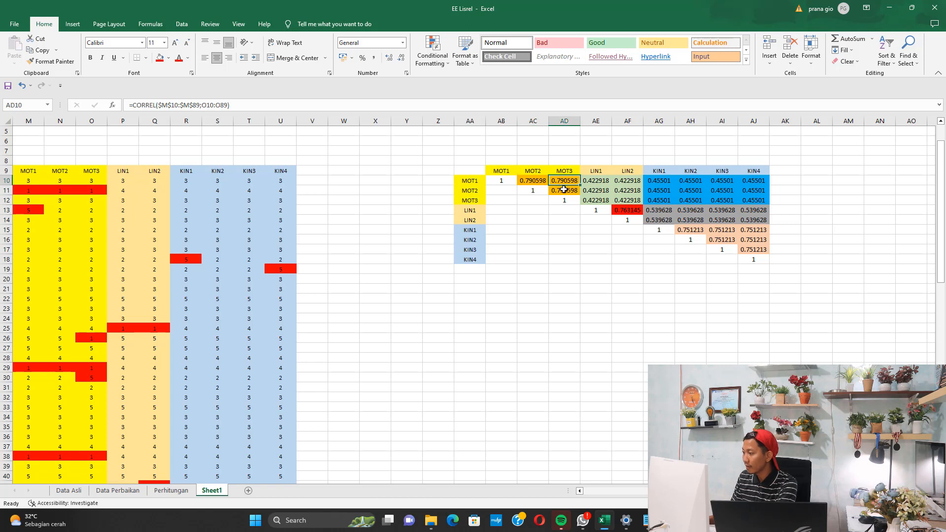
# Step: Compare the MOT1–MOT2, MOT1–MOT3 and MOT2–MOT3 correlation cells with one another in the matrix
pyautogui.click(538, 181)
pyautogui.click(562, 181)
pyautogui.click(561, 191)
pyautogui.click(537, 182)
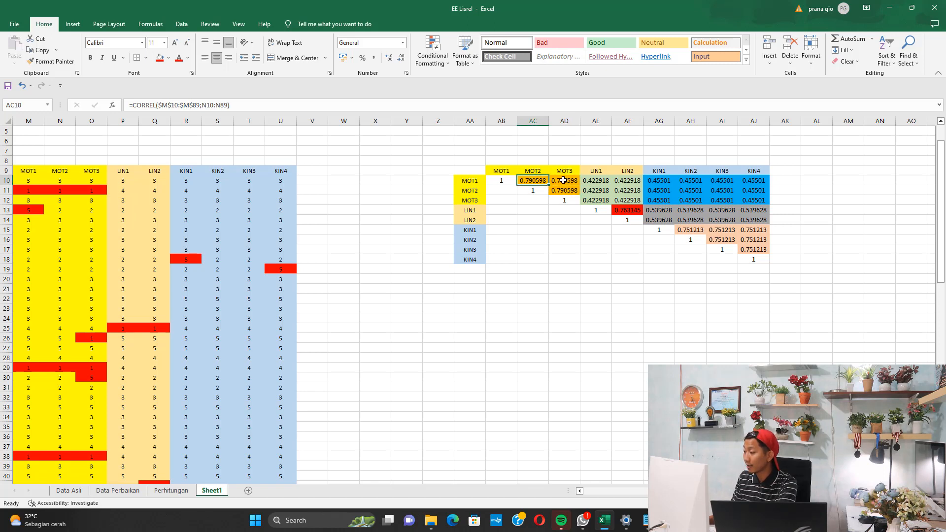
pyautogui.click(563, 181)
pyautogui.click(560, 190)
pyautogui.click(537, 182)
pyautogui.click(561, 181)
pyautogui.click(559, 190)
pyautogui.click(538, 182)
pyautogui.click(561, 181)
pyautogui.click(561, 190)
pyautogui.click(538, 182)
pyautogui.click(562, 181)
pyautogui.click(563, 191)
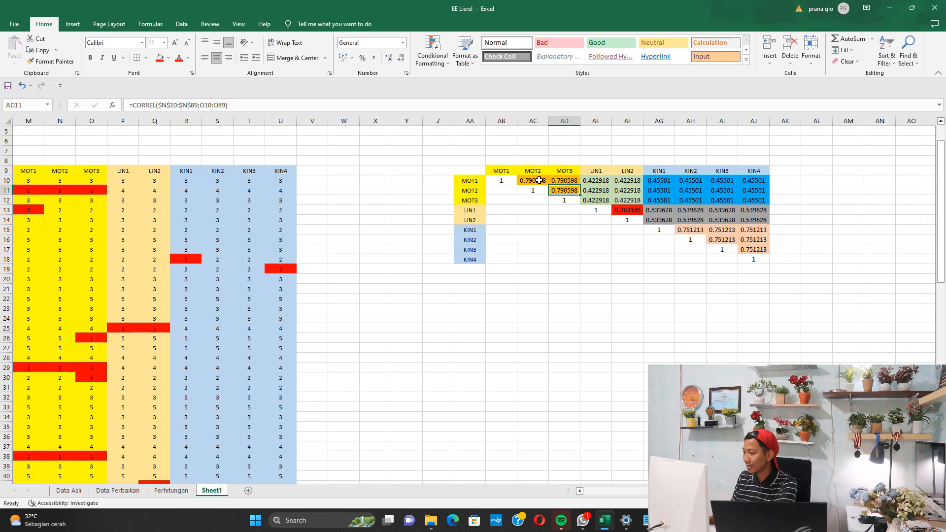
pyautogui.click(539, 181)
pyautogui.click(562, 181)
pyautogui.click(562, 190)
pyautogui.click(536, 180)
pyautogui.click(563, 183)
pyautogui.click(561, 190)
pyautogui.click(537, 181)
pyautogui.click(562, 182)
pyautogui.click(561, 190)
pyautogui.click(533, 180)
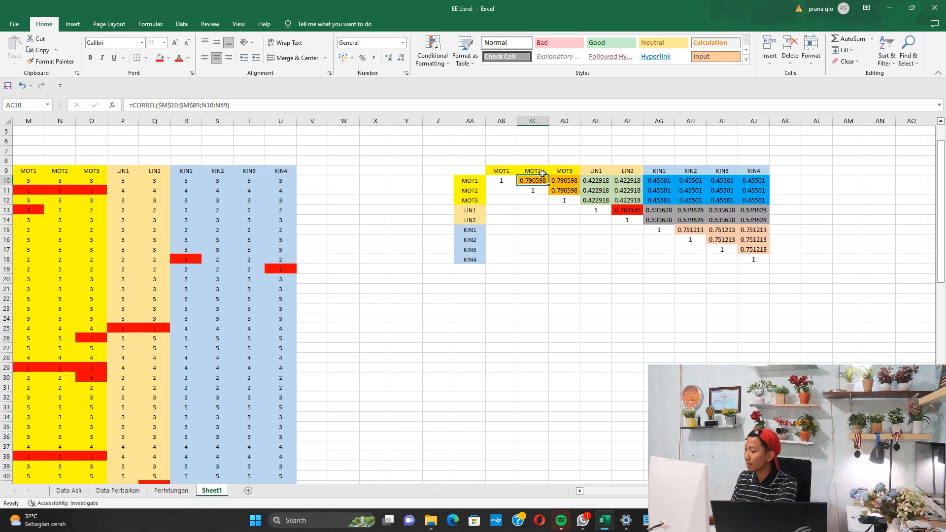
pyautogui.click(555, 183)
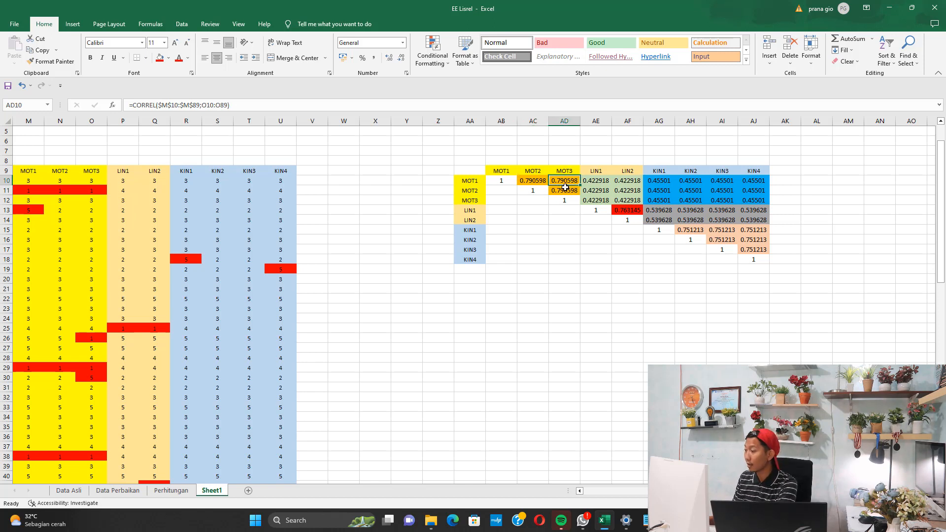
pyautogui.click(564, 190)
pyautogui.click(533, 182)
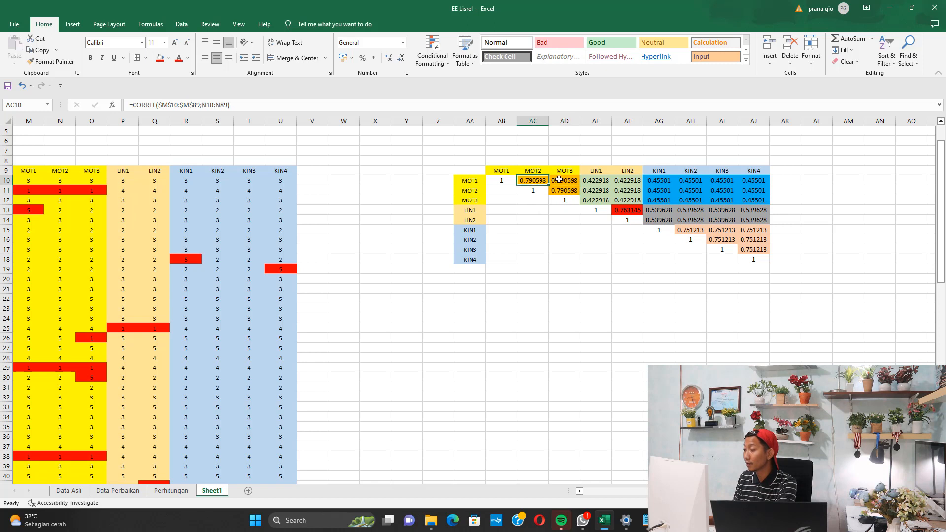
pyautogui.click(560, 181)
pyautogui.click(560, 191)
pyautogui.click(535, 182)
pyautogui.click(560, 181)
pyautogui.click(562, 190)
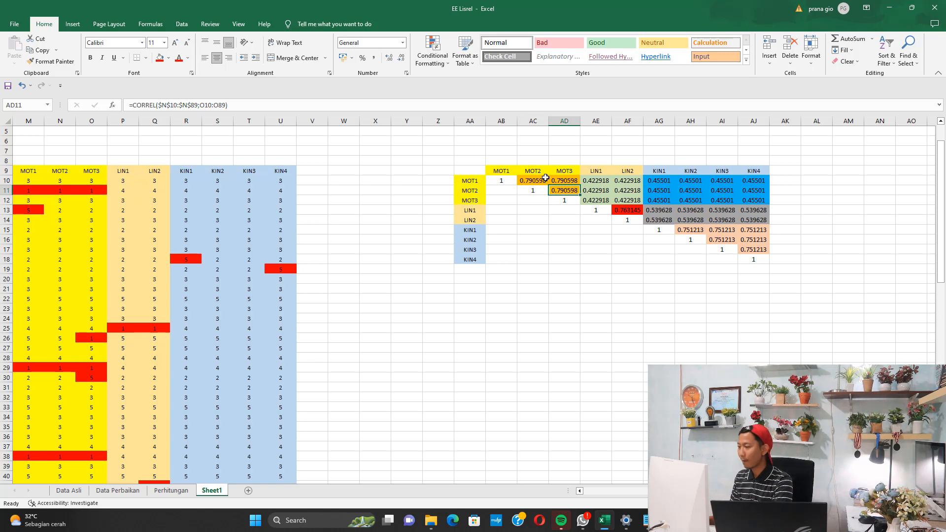
# Step: Examine the green MOT–LIN correlations in AE10:AF12 cell by cell
pyautogui.click(607, 182)
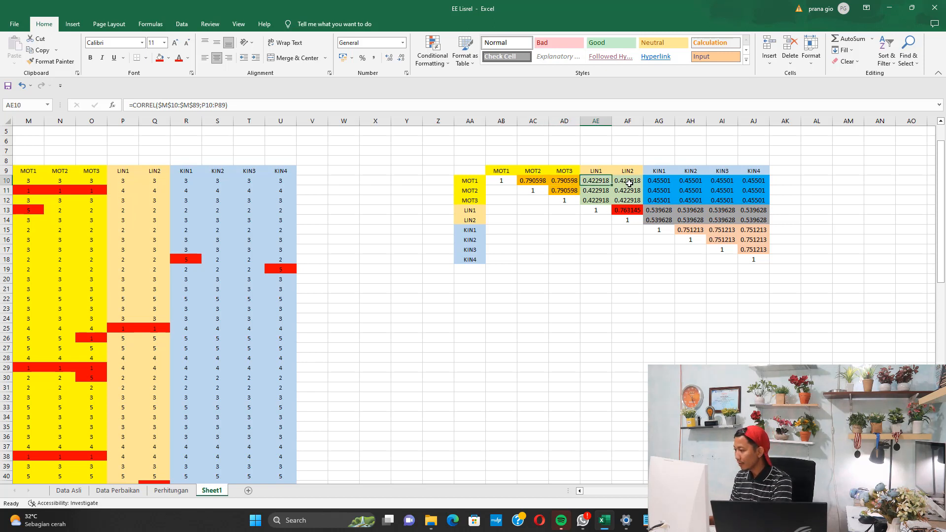
pyautogui.click(629, 182)
pyautogui.click(630, 192)
pyautogui.click(601, 197)
pyautogui.click(600, 182)
pyautogui.click(627, 183)
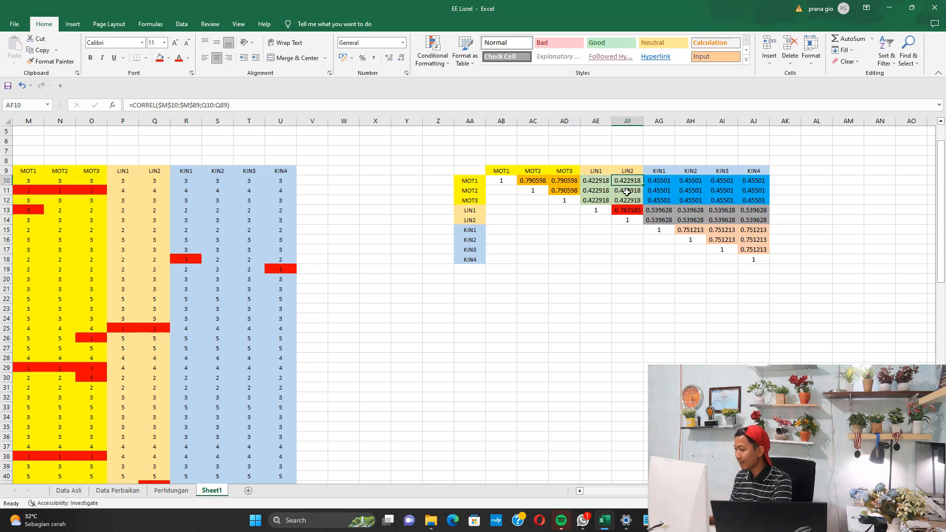
pyautogui.click(627, 192)
pyautogui.click(622, 199)
pyautogui.click(599, 189)
pyautogui.click(600, 182)
pyautogui.click(628, 192)
pyautogui.click(626, 199)
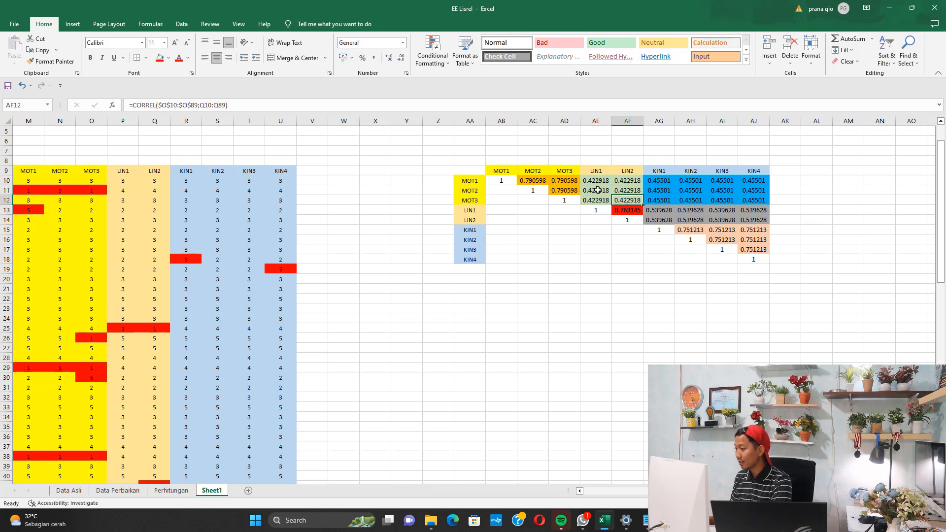
pyautogui.click(601, 183)
pyautogui.moveTo(612, 185); pyautogui.dragTo(623, 192)
pyautogui.click(555, 246)
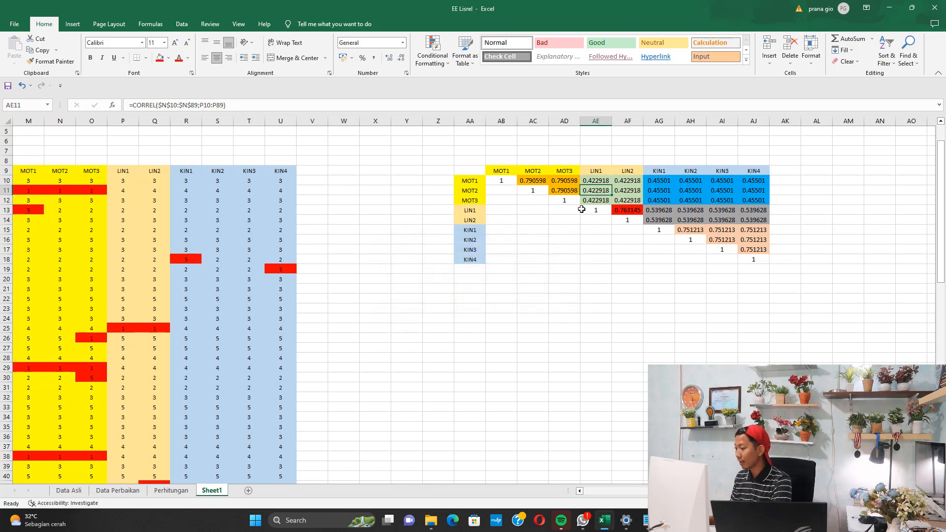
pyautogui.click(625, 201)
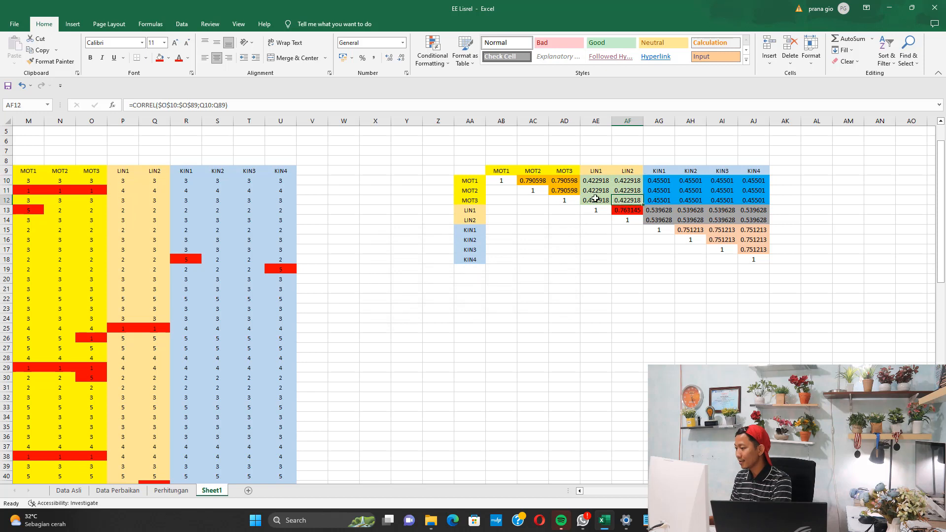
pyautogui.click(598, 198)
pyautogui.click(599, 191)
pyautogui.click(598, 181)
pyautogui.click(624, 181)
pyautogui.click(625, 191)
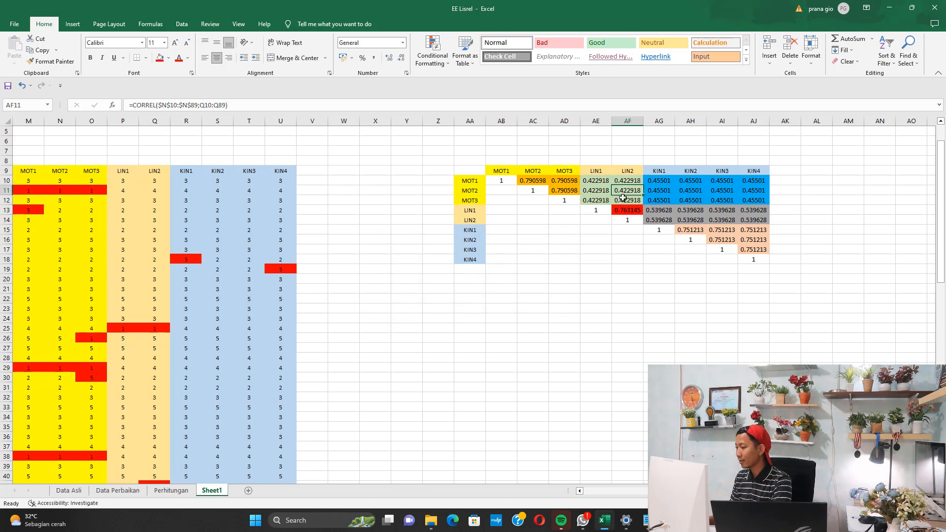
pyautogui.click(625, 200)
pyautogui.click(597, 199)
pyautogui.click(598, 191)
pyautogui.click(598, 182)
pyautogui.click(626, 183)
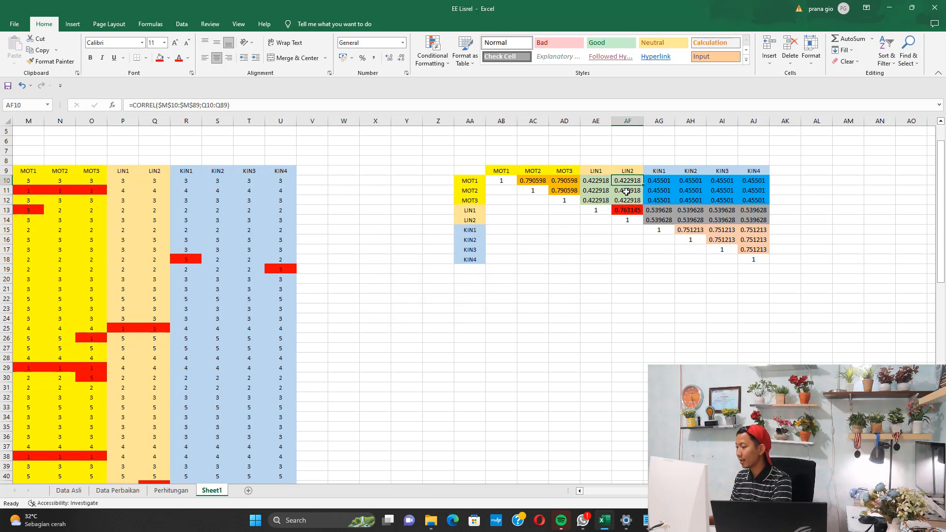
pyautogui.click(625, 191)
pyautogui.click(625, 199)
pyautogui.click(591, 180)
pyautogui.click(624, 183)
pyautogui.click(628, 192)
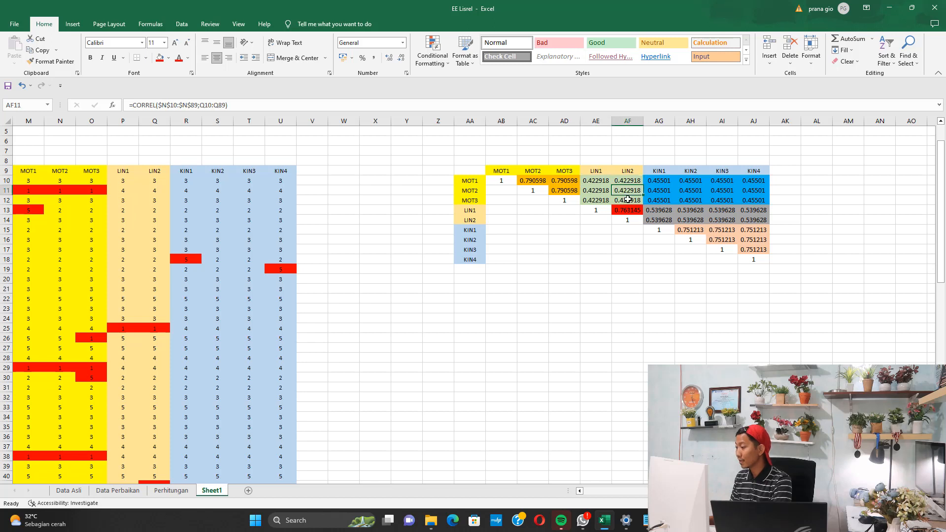
pyautogui.click(627, 199)
pyautogui.click(595, 199)
pyautogui.click(595, 191)
pyautogui.click(625, 189)
pyautogui.click(626, 199)
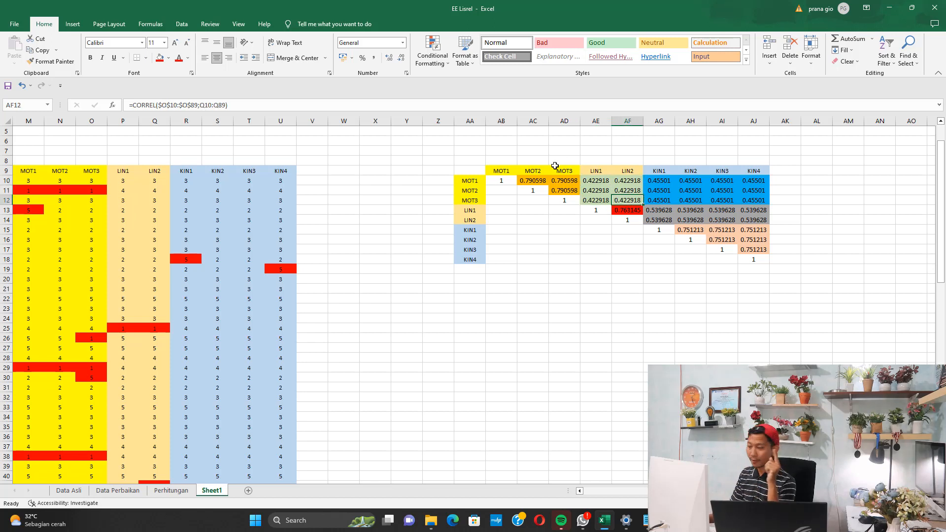
# Step: Examine the blue MOT–KIN correlations cell by cell and select the whole block AG10:AJ12
pyautogui.click(660, 180)
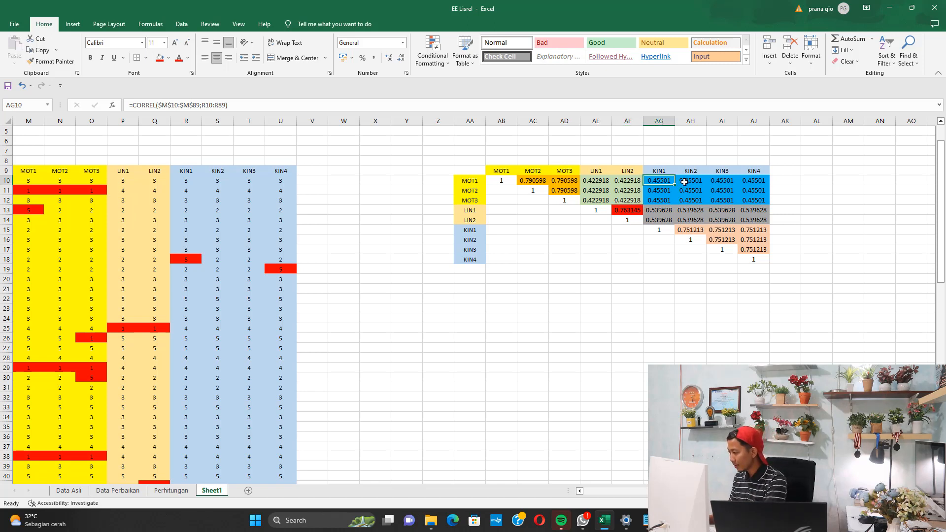
pyautogui.click(690, 180)
pyautogui.click(720, 180)
pyautogui.click(751, 190)
pyautogui.click(690, 200)
pyautogui.moveTo(738, 198); pyautogui.dragTo(728, 199)
pyautogui.click(666, 192)
pyautogui.click(691, 190)
pyautogui.click(742, 191)
pyautogui.click(690, 198)
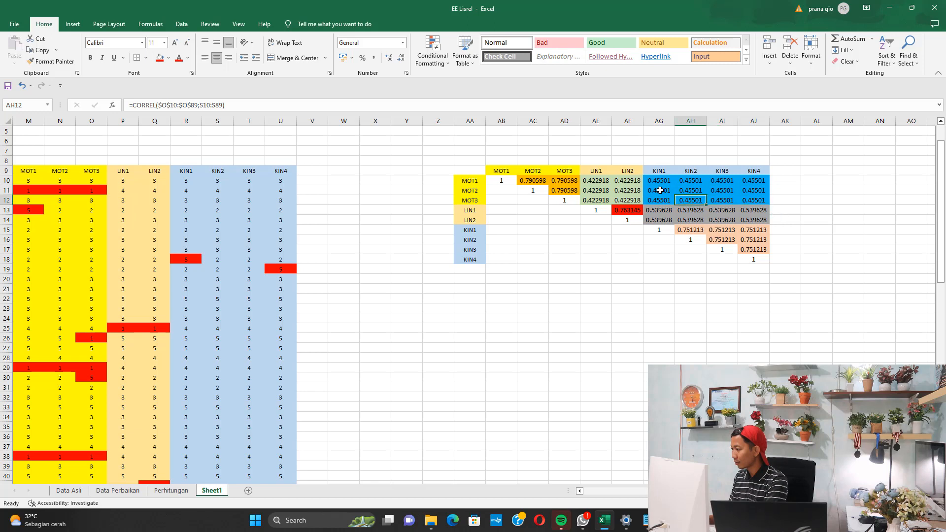
pyautogui.click(661, 189)
pyautogui.click(698, 189)
pyautogui.click(726, 188)
pyautogui.click(756, 184)
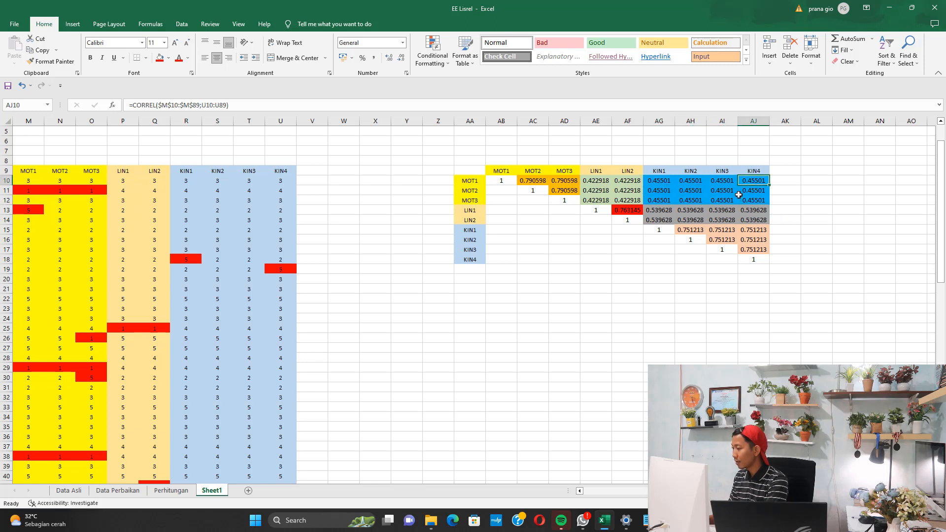
pyautogui.click(728, 193)
pyautogui.click(657, 192)
pyautogui.click(720, 189)
pyautogui.click(745, 186)
pyautogui.moveTo(745, 185); pyautogui.dragTo(746, 183)
pyautogui.click(742, 198)
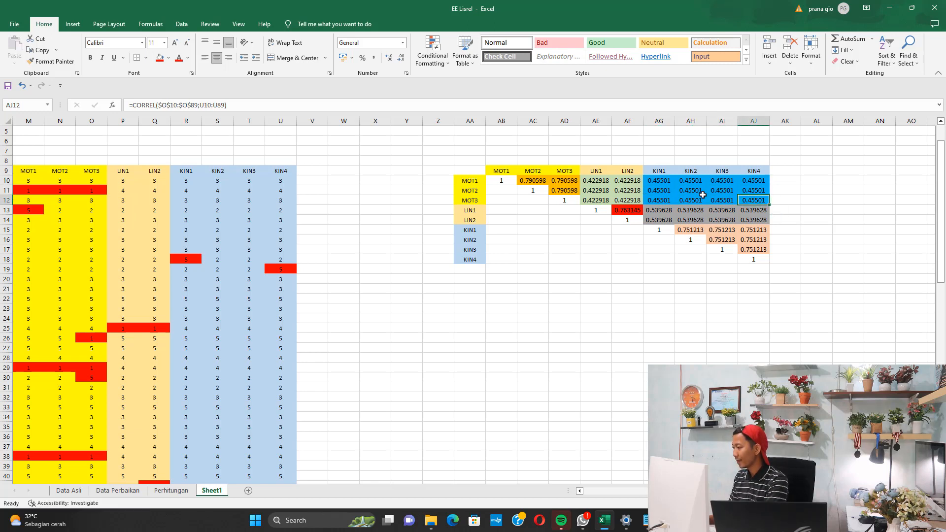
pyautogui.click(701, 192)
pyautogui.click(668, 183)
pyautogui.click(666, 198)
pyautogui.click(703, 192)
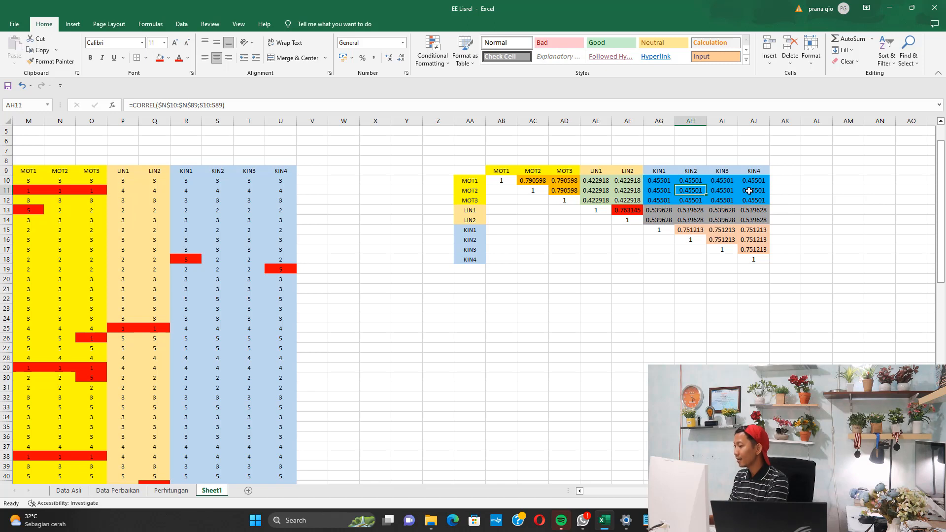
pyautogui.click(750, 190)
pyautogui.click(745, 198)
pyautogui.click(672, 197)
pyautogui.click(663, 187)
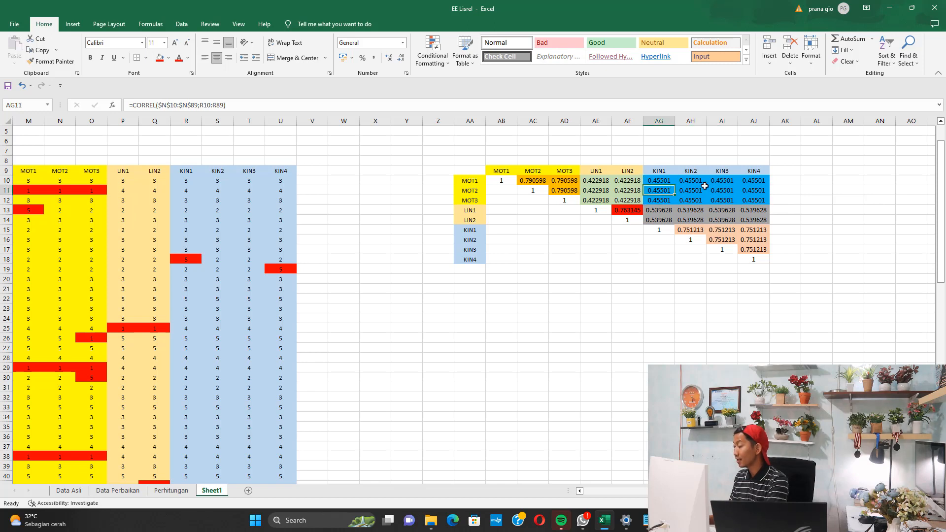
pyautogui.click(704, 187)
pyautogui.click(748, 182)
pyautogui.click(745, 188)
pyautogui.click(730, 190)
pyautogui.moveTo(659, 182); pyautogui.dragTo(754, 200)
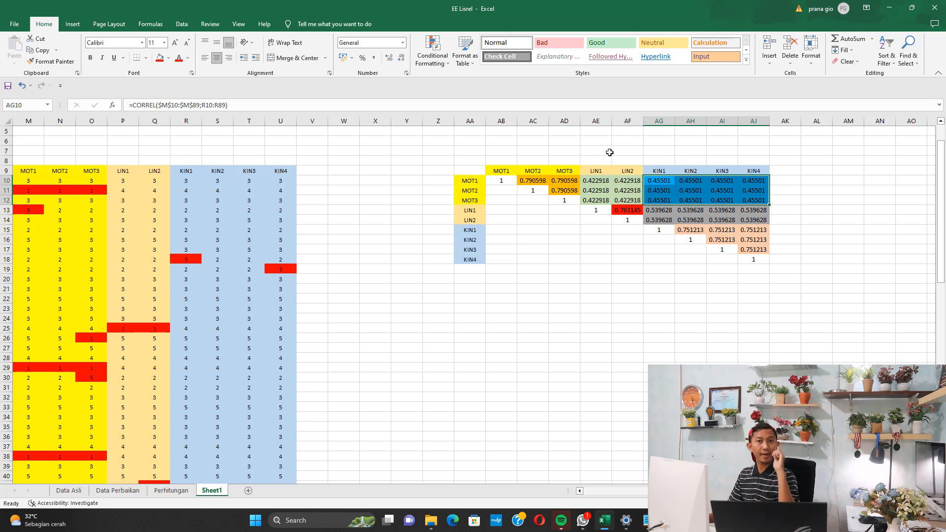
# Step: Examine the gray LIN–KIN correlations cell by cell and select the whole block AG13:AJ14
pyautogui.click(660, 210)
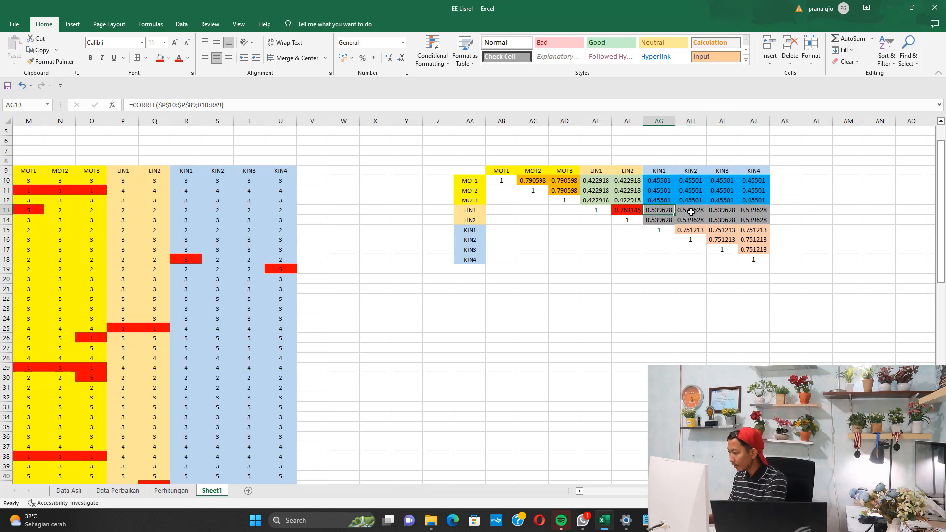
pyautogui.click(695, 211)
pyautogui.click(711, 211)
pyautogui.click(745, 217)
pyautogui.click(719, 217)
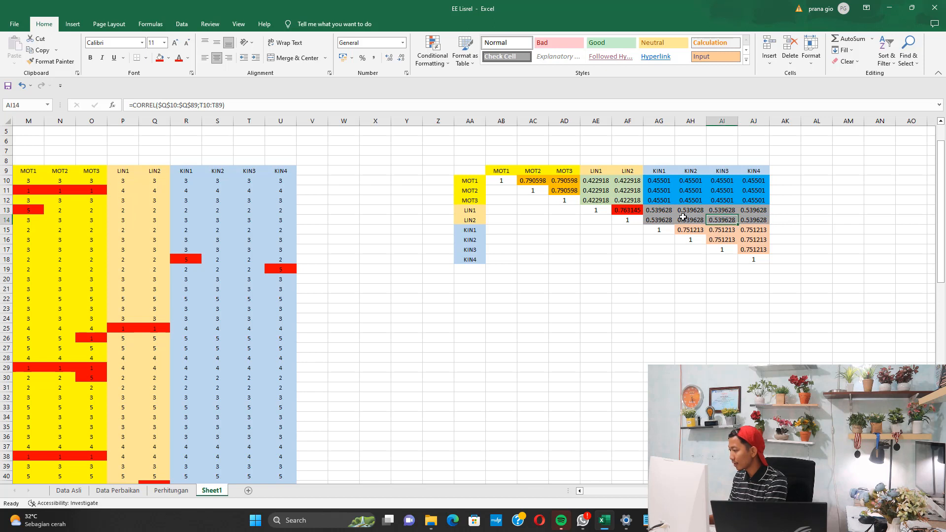
pyautogui.click(664, 217)
pyautogui.click(660, 211)
pyautogui.click(695, 211)
pyautogui.click(714, 211)
pyautogui.click(745, 217)
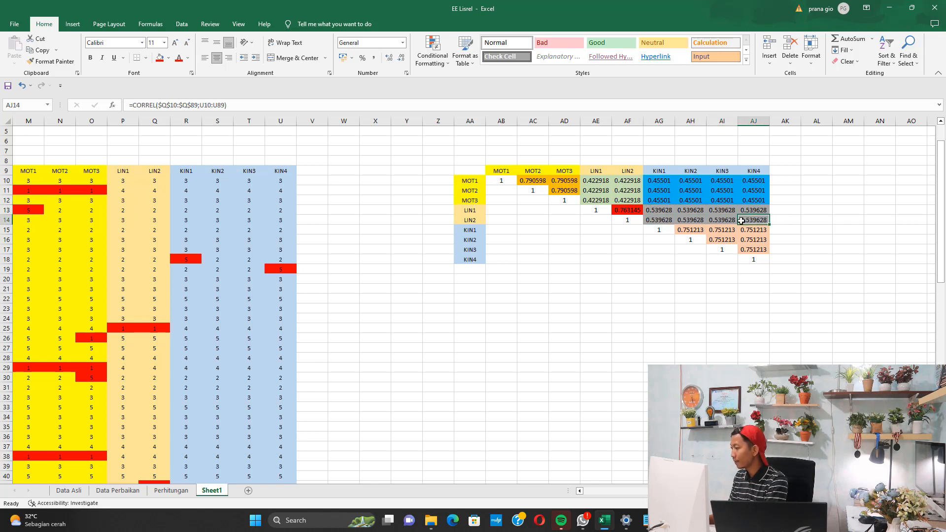
pyautogui.click(720, 219)
pyautogui.click(665, 219)
pyautogui.click(662, 211)
pyautogui.click(693, 211)
pyautogui.click(748, 212)
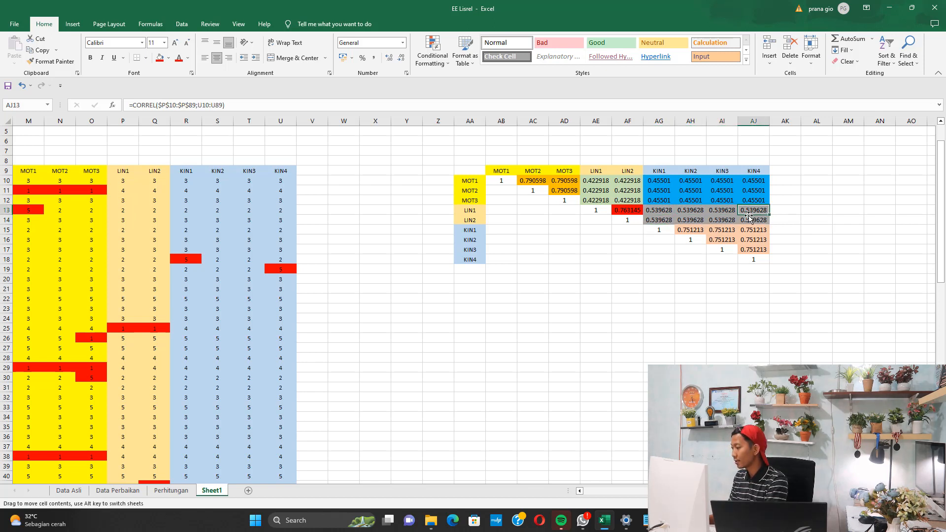
pyautogui.click(692, 220)
pyautogui.click(668, 221)
pyautogui.click(693, 212)
pyautogui.click(701, 218)
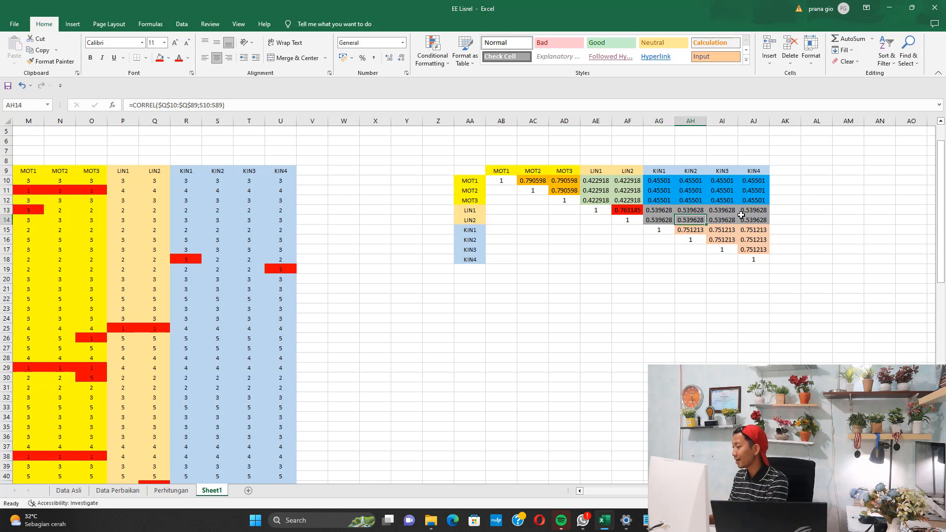
pyautogui.click(744, 218)
pyautogui.click(728, 211)
pyautogui.click(660, 219)
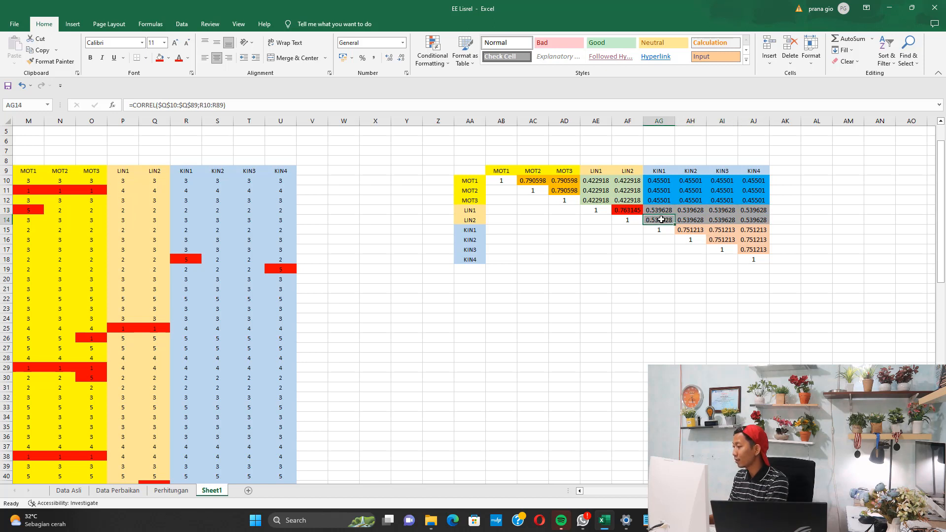
pyautogui.click(734, 216)
pyautogui.click(749, 211)
pyautogui.moveTo(660, 211); pyautogui.dragTo(749, 217)
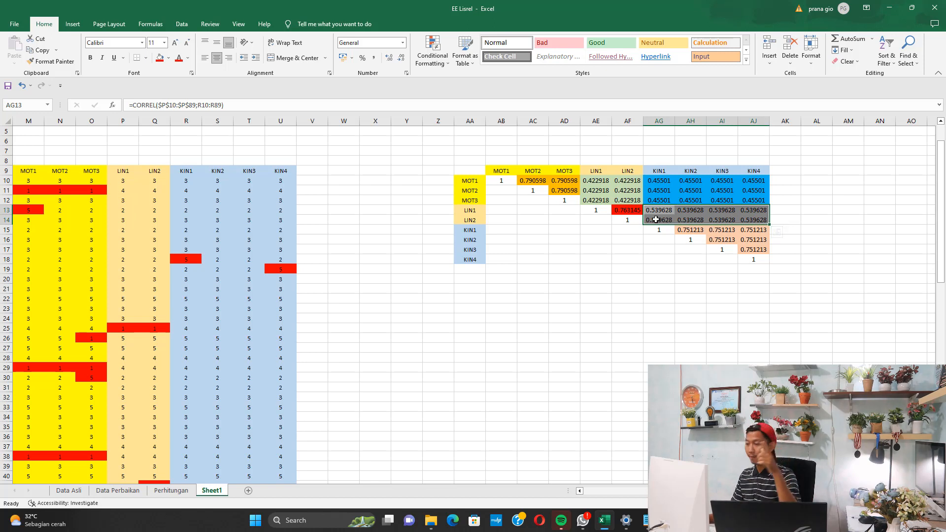
# Step: Examine the light orange correlations among KIN1 to KIN4 and the red LIN1–LIN2 correlation in AF13
pyautogui.click(697, 231)
pyautogui.click(726, 230)
pyautogui.click(761, 230)
pyautogui.click(760, 240)
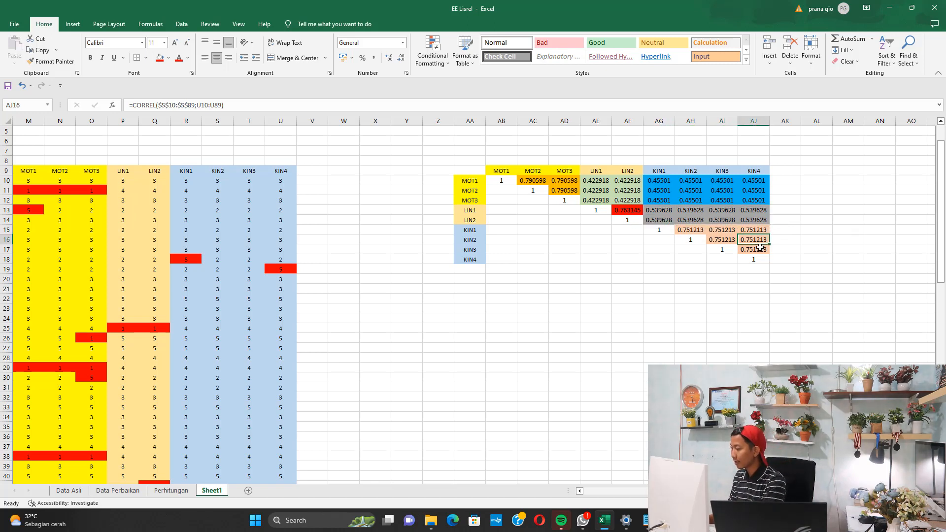
pyautogui.click(760, 248)
pyautogui.click(709, 237)
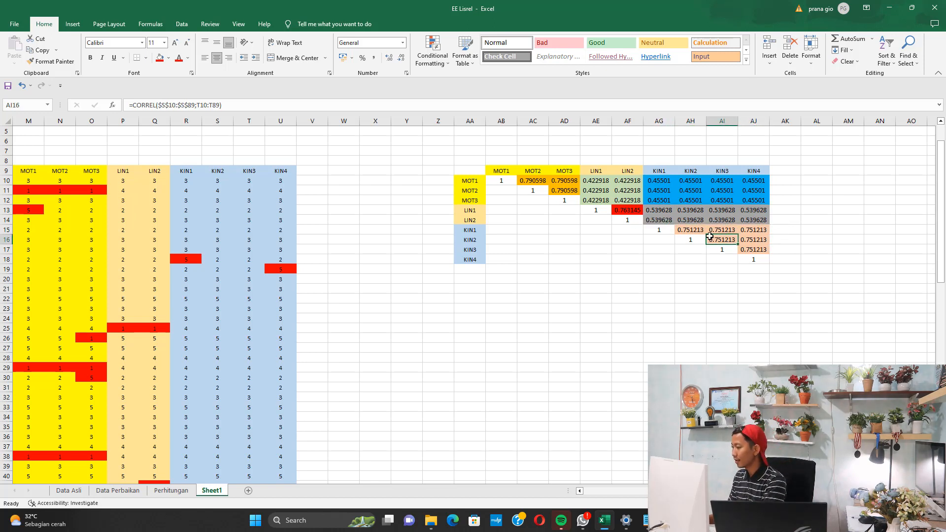
pyautogui.click(753, 240)
pyautogui.click(727, 230)
pyautogui.click(746, 249)
pyautogui.click(698, 230)
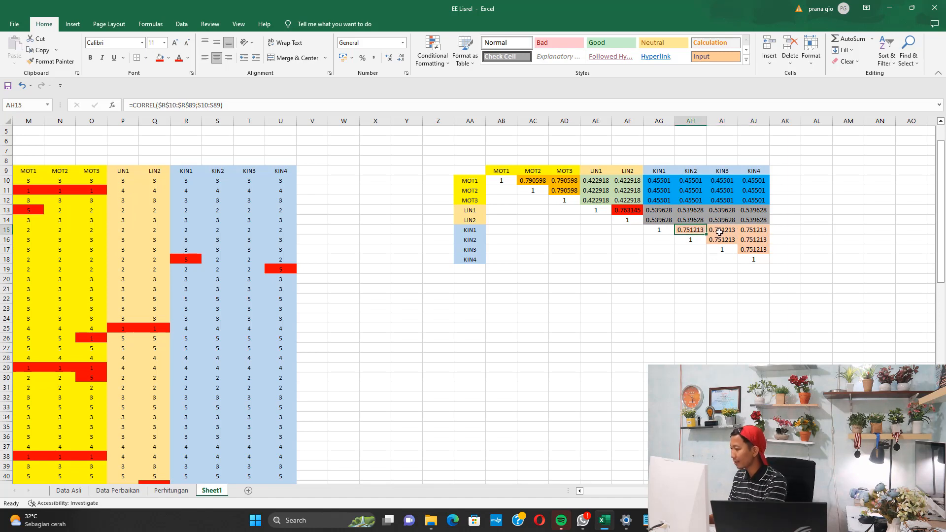
pyautogui.click(718, 230)
pyautogui.click(627, 210)
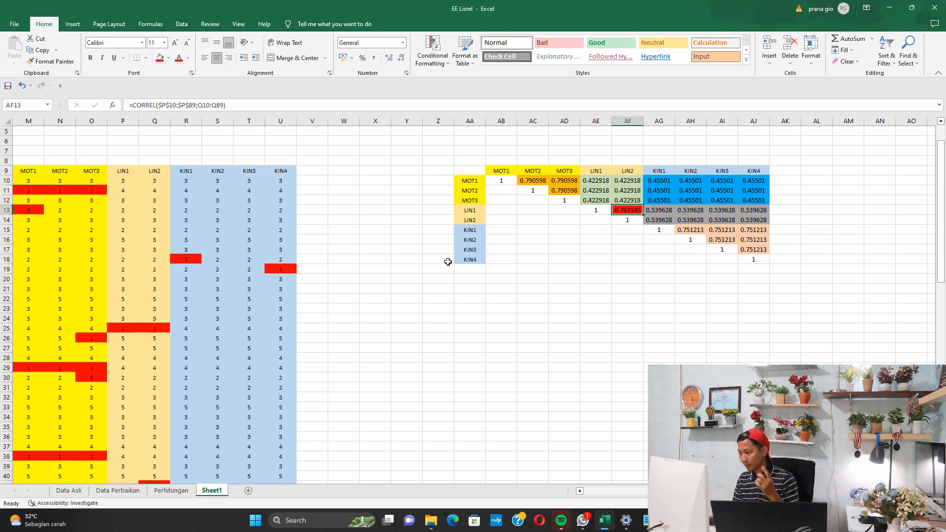
# Step: Return to the respondent data and select the MOT, LIN and KIN scores from M10 through T86
pyautogui.hscroll(-3, 473, 296)
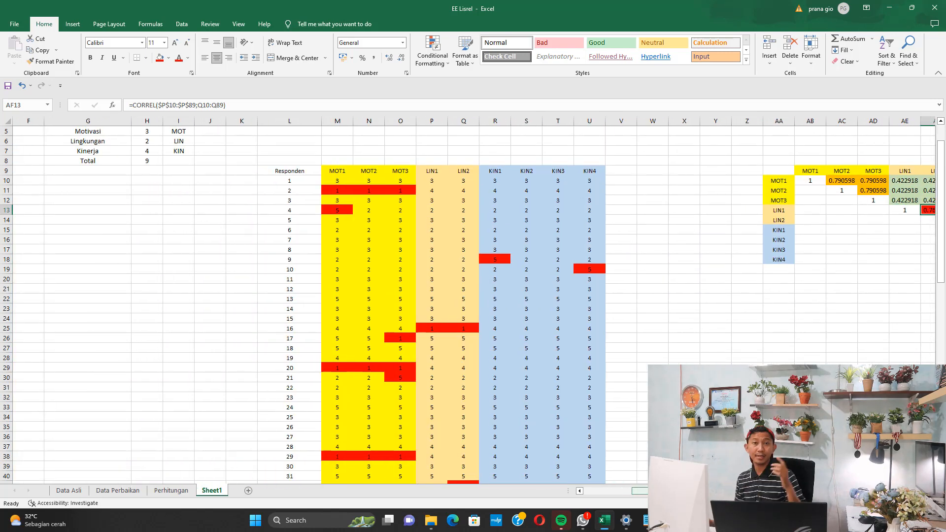
pyautogui.click(392, 359)
pyautogui.moveTo(340, 182); pyautogui.dragTo(568, 447)
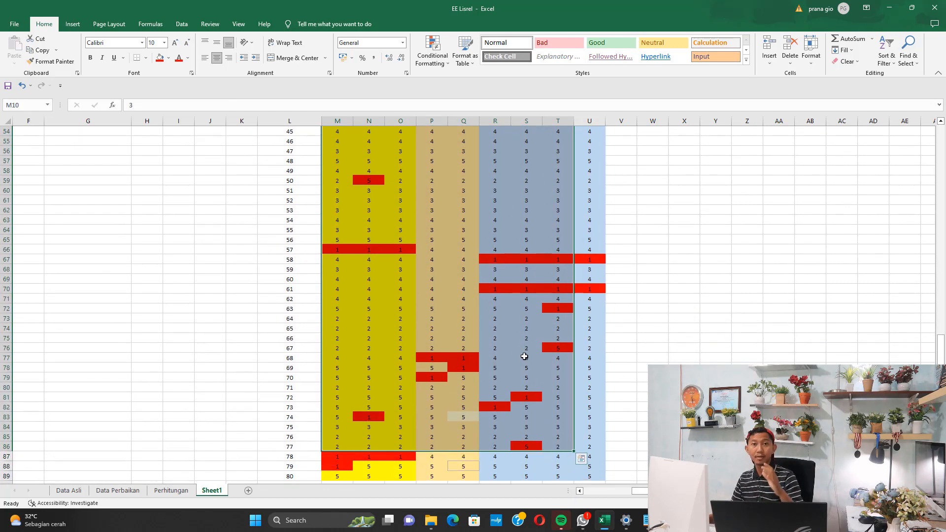
# Step: Compare the respondent scores with the MOT, LIN and KIN correlation matrix, including the green MOT–LIN cells
pyautogui.scroll(5, 549, 328)
pyautogui.scroll(13, 555, 316)
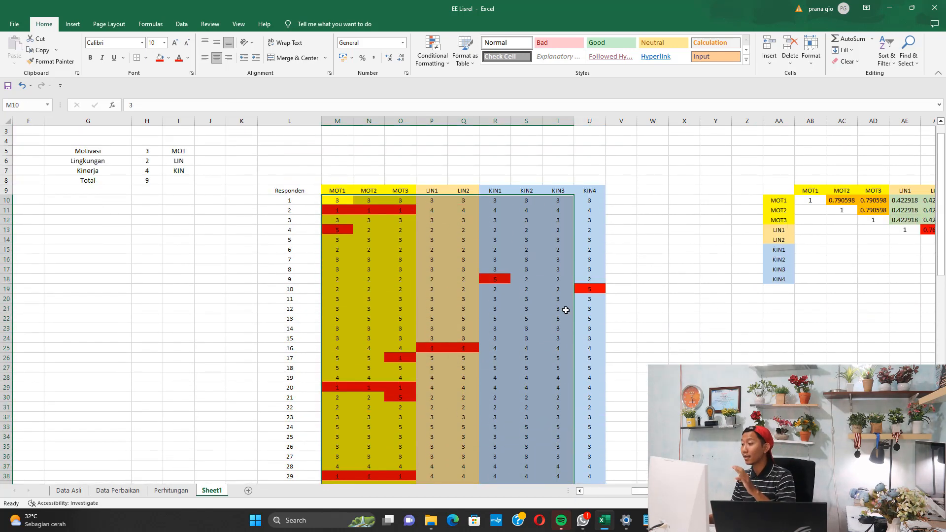
pyautogui.moveTo(647, 492); pyautogui.dragTo(662, 493)
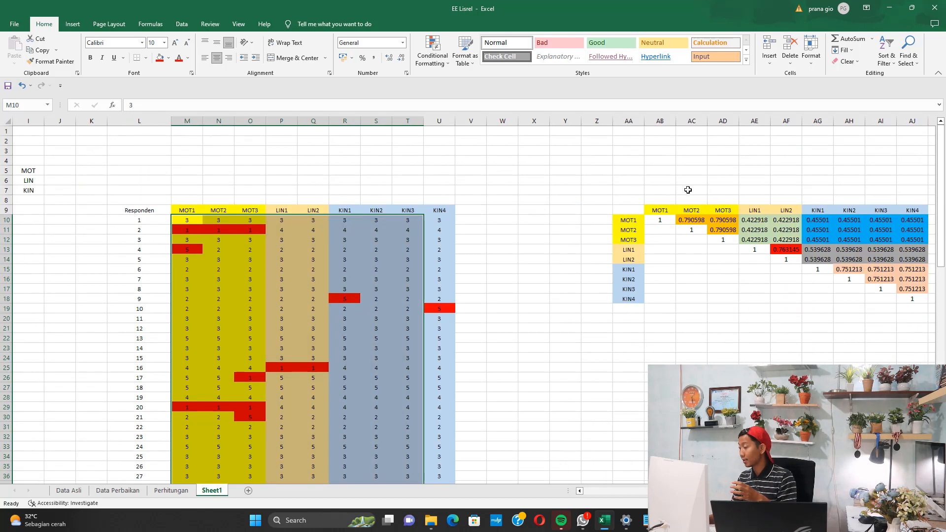
pyautogui.moveTo(688, 189); pyautogui.dragTo(868, 286)
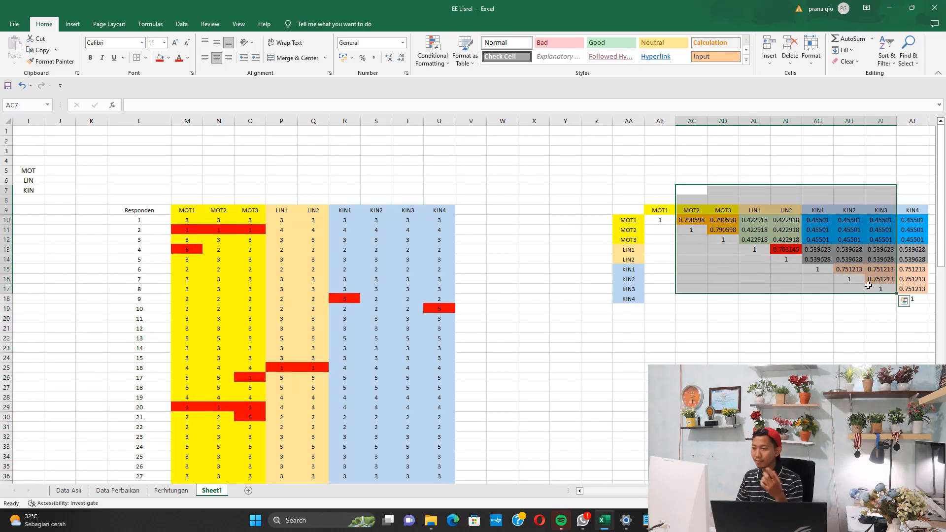
pyautogui.moveTo(166, 203); pyautogui.dragTo(405, 437)
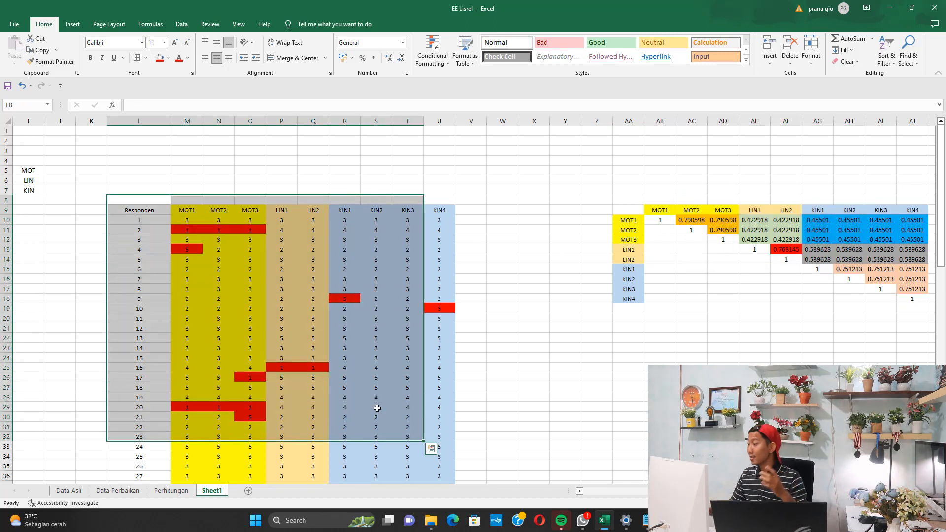
pyautogui.moveTo(700, 199); pyautogui.dragTo(910, 295)
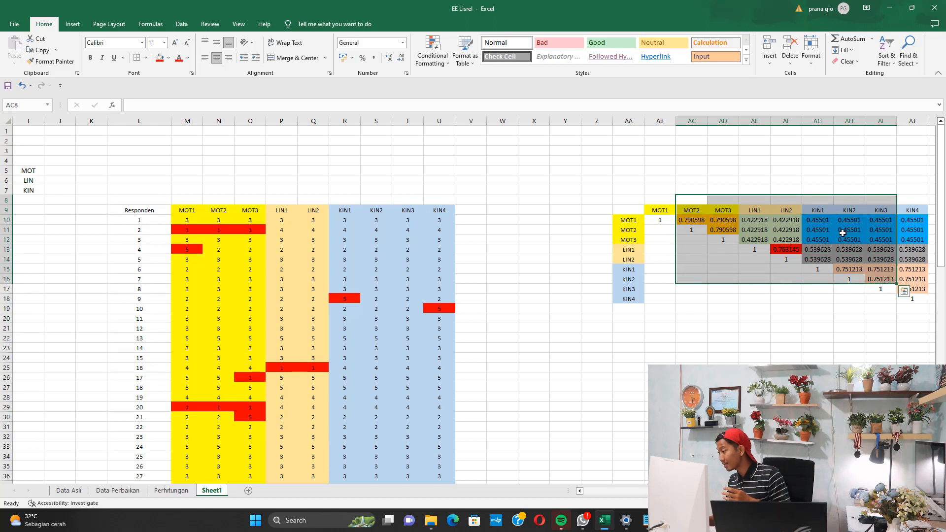
pyautogui.click(848, 231)
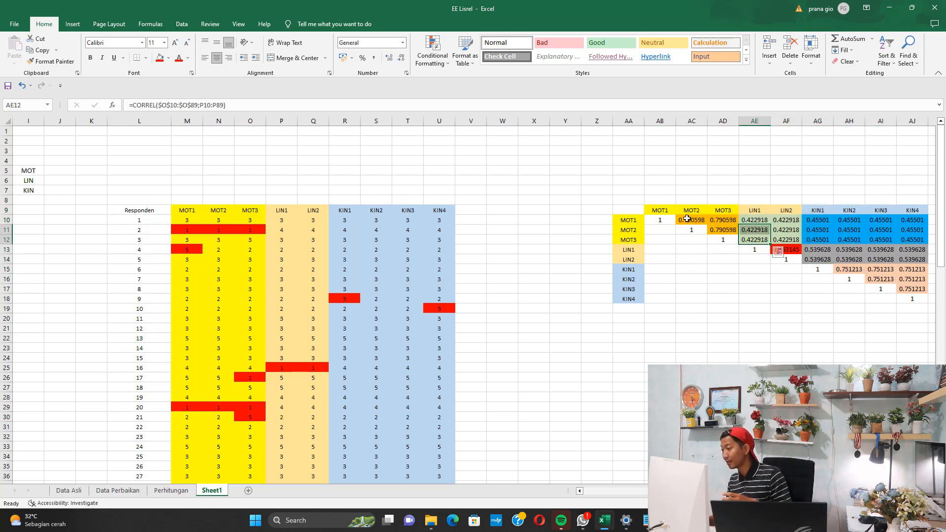
pyautogui.moveTo(691, 220); pyautogui.dragTo(777, 230)
pyautogui.hotkey('ctrl', 'v')
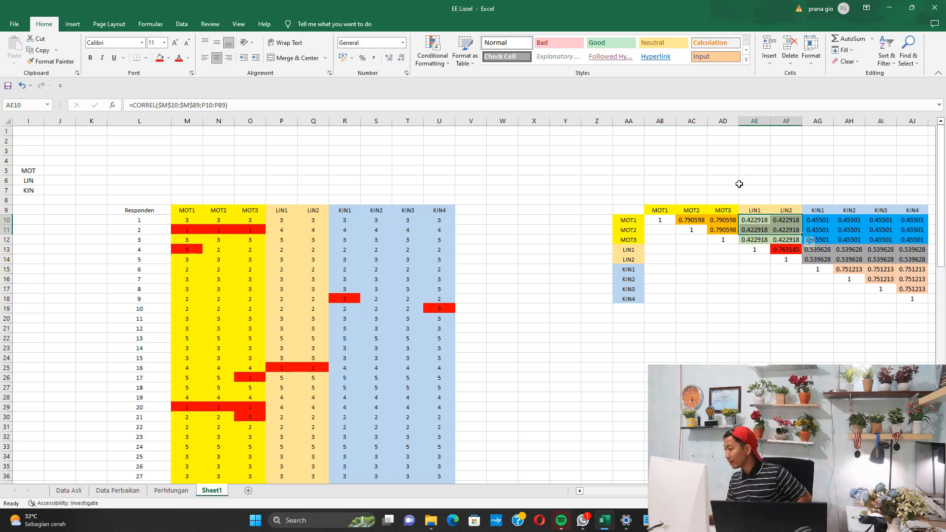
# Step: Duplicate the entire Sheet1 content, including the respondent data and correlation matrix, onto a new sheet
pyautogui.click(543, 189)
pyautogui.hotkey('ctrl', 'a')
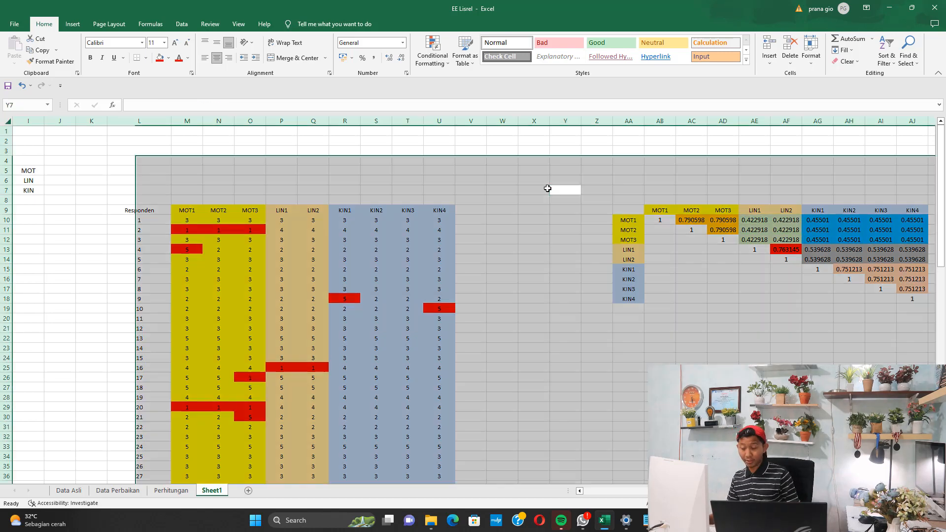
pyautogui.hotkey('ctrl', 'c')
pyautogui.click(271, 491)
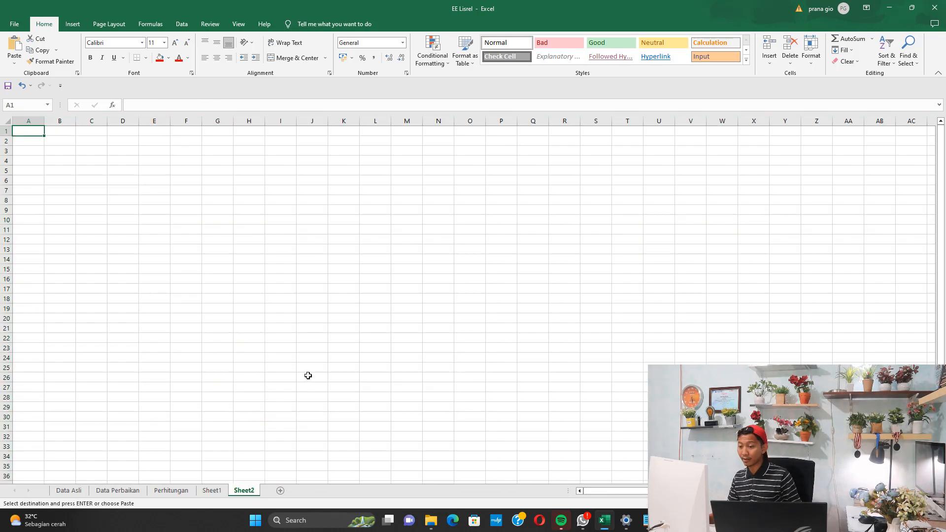
pyautogui.hotkey('ctrl', 'v')
pyautogui.click(468, 348)
pyautogui.moveTo(634, 492); pyautogui.dragTo(702, 493)
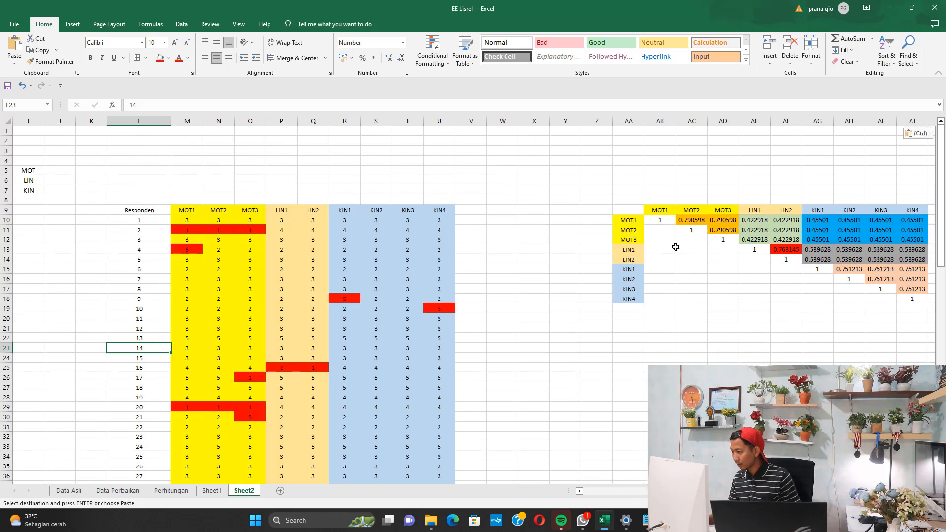
pyautogui.press('Escape')
# Step: Set respondent 13's MOT2 score in N22 to 1 and fill the cell green
pyautogui.click(227, 338)
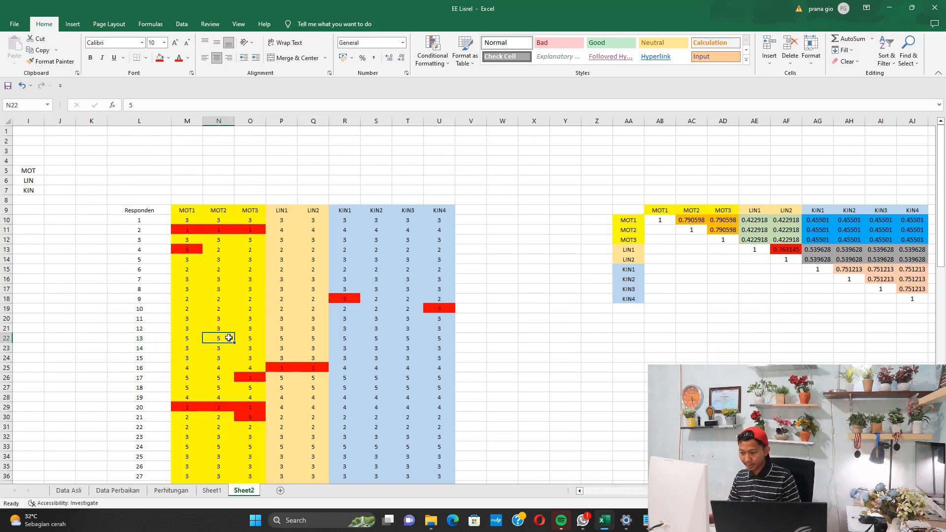
pyautogui.write('1')
pyautogui.hotkey('ctrl', 'Return')
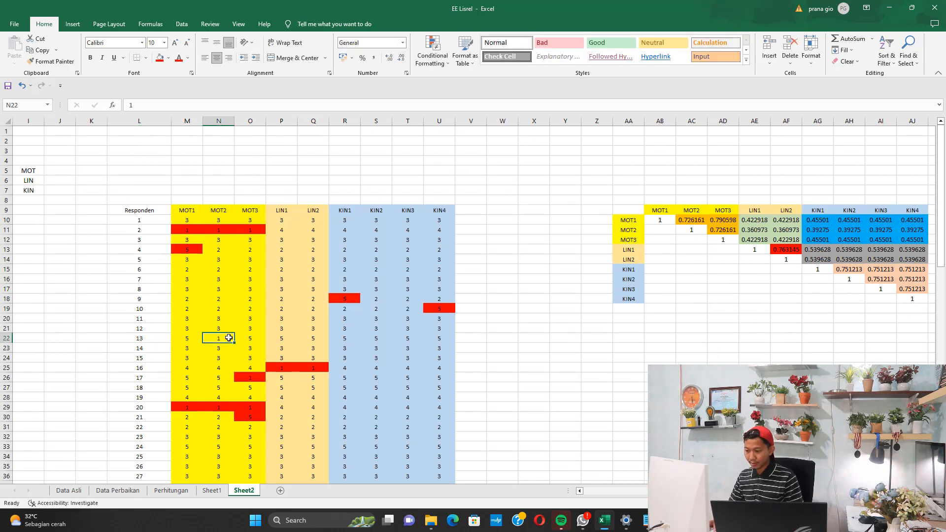
pyautogui.click(169, 58)
pyautogui.click(194, 134)
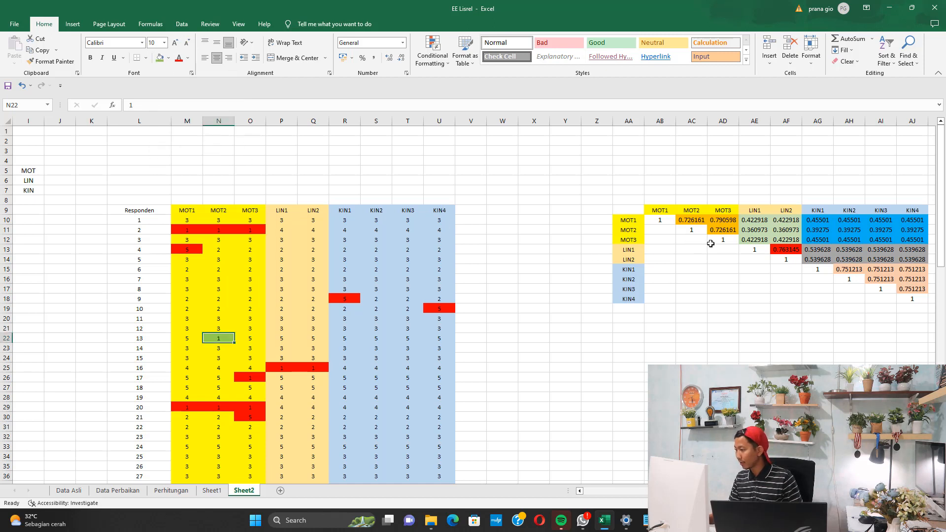
# Step: Check the orange correlations among MOT1, MOT2 and MOT3 in AC10 and AD10 after the score change
pyautogui.click(724, 237)
pyautogui.click(694, 222)
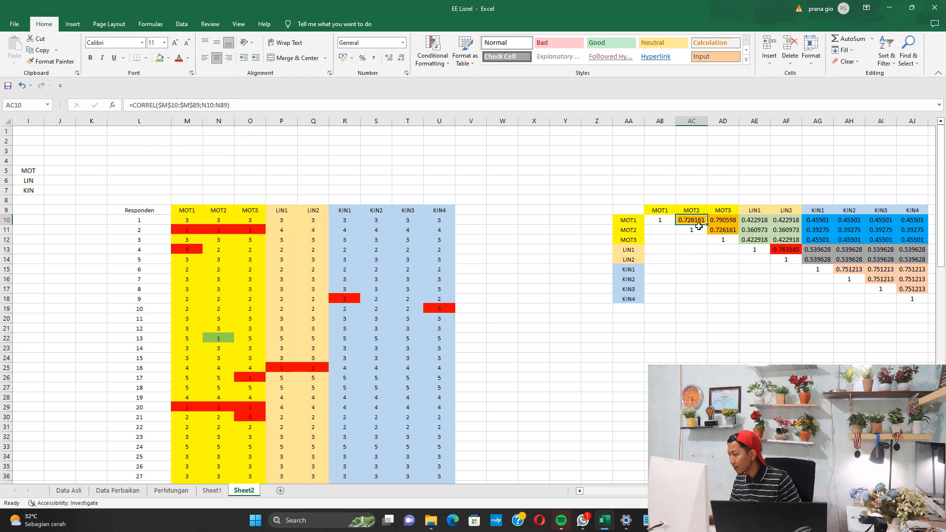
pyautogui.click(720, 222)
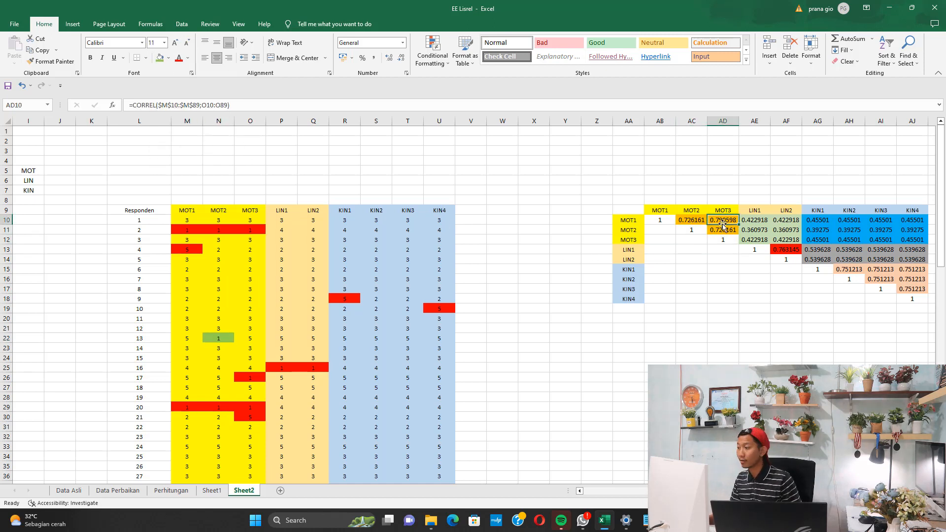
pyautogui.click(686, 222)
pyautogui.click(720, 238)
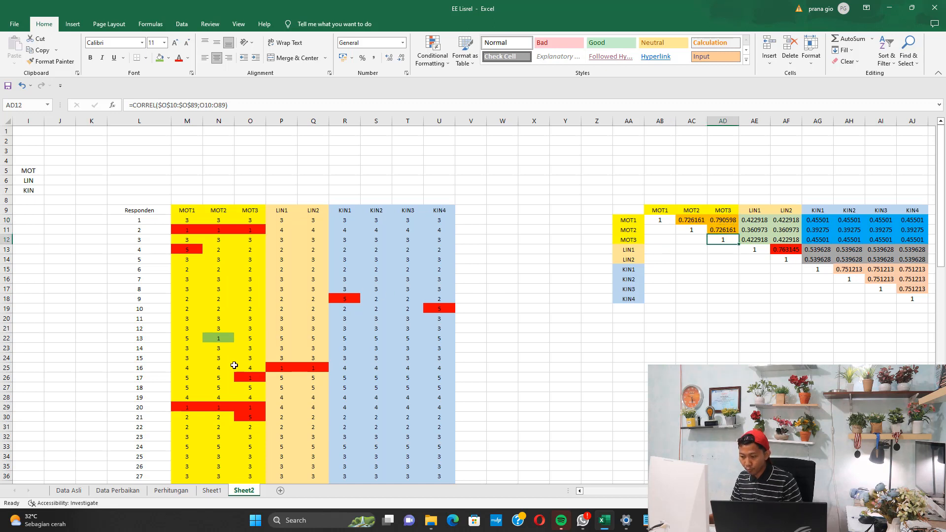
# Step: Set respondent 24's MOT2 score in N33 to 1 and fill the cell green
pyautogui.scroll(-1, 235, 412)
pyautogui.click(223, 419)
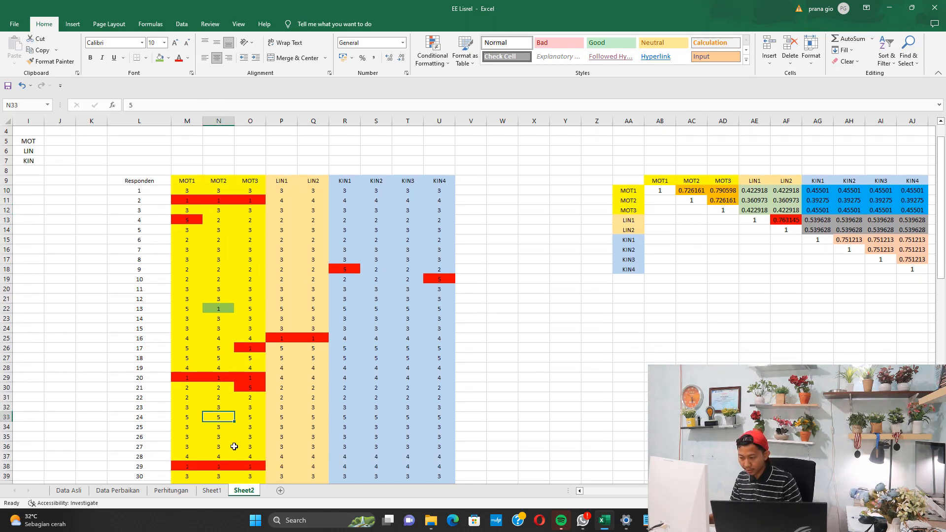
pyautogui.write('1')
pyautogui.press('Return')
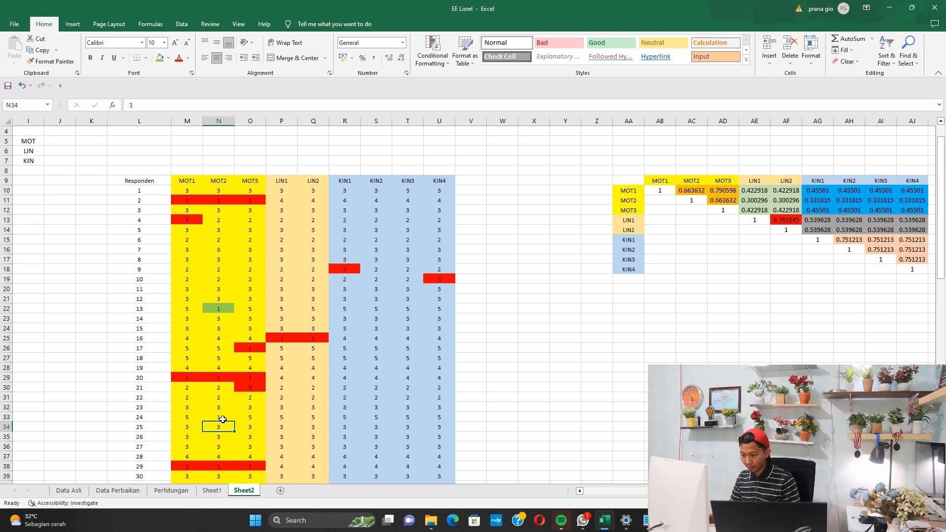
pyautogui.click(223, 419)
pyautogui.click(158, 58)
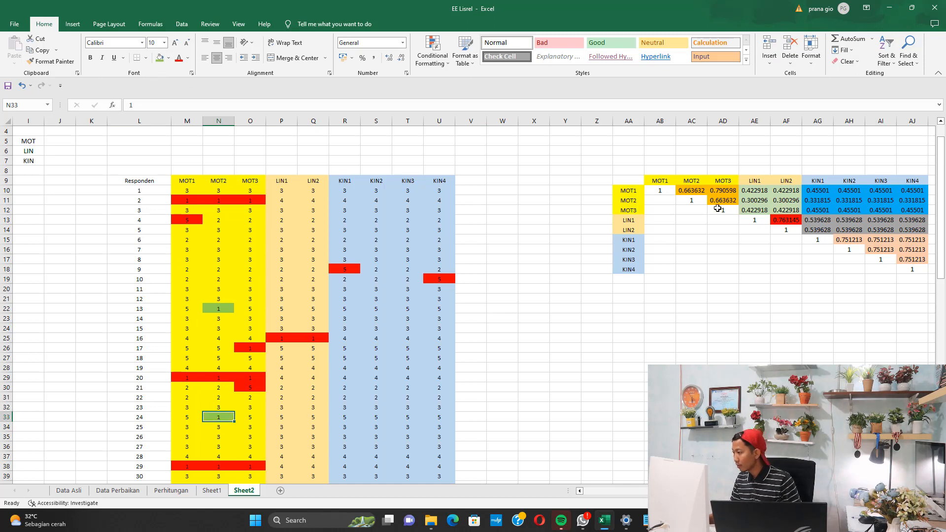
# Step: Compare the MOT1–MOT2, MOT1–MOT3 and MOT2–MOT3 correlations in AC10, AD10 and AD11 with each other
pyautogui.click(691, 190)
pyautogui.click(715, 193)
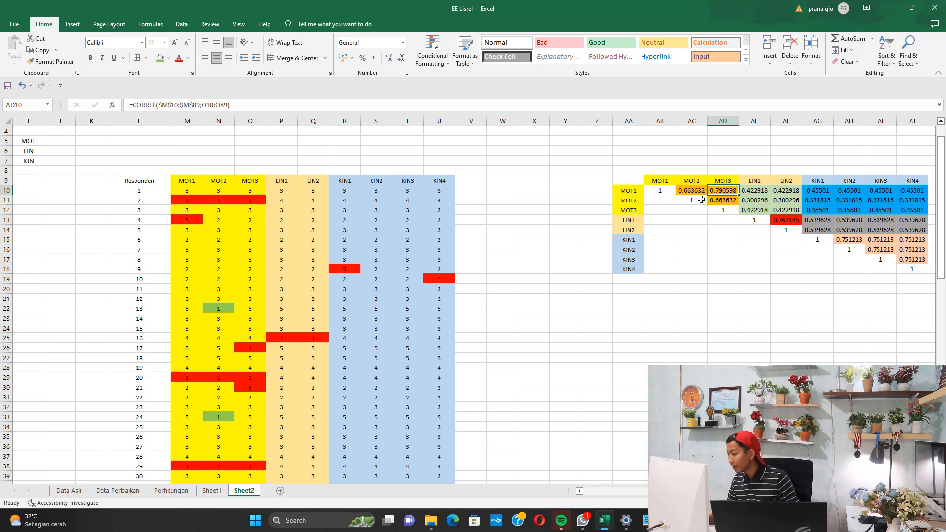
pyautogui.click(692, 190)
pyautogui.click(717, 191)
pyautogui.click(721, 201)
pyautogui.click(696, 190)
pyautogui.click(721, 190)
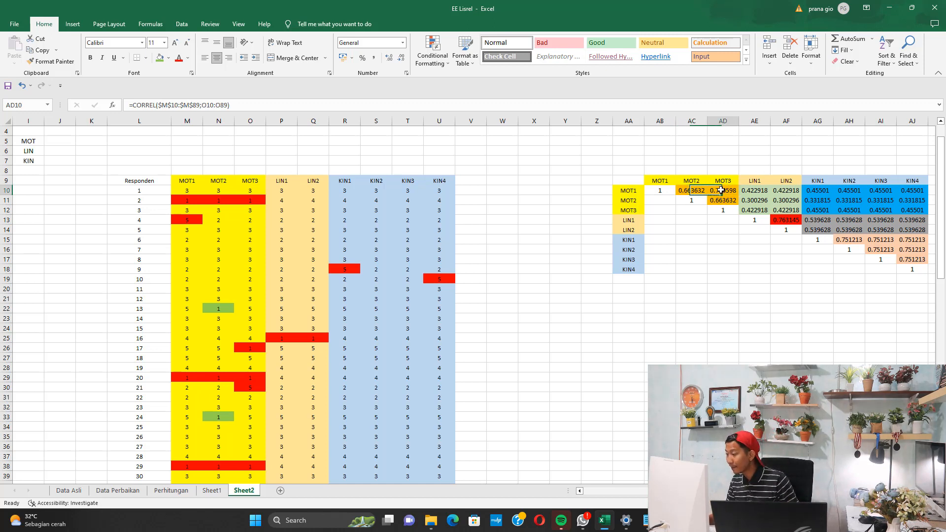
pyautogui.press('Down')
pyautogui.press('Down')
pyautogui.click(689, 191)
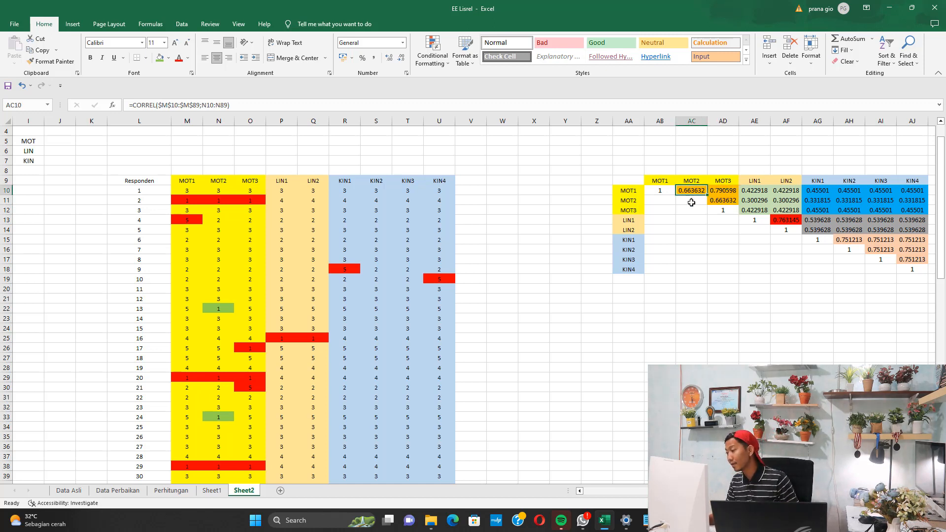
pyautogui.click(720, 202)
pyautogui.click(723, 192)
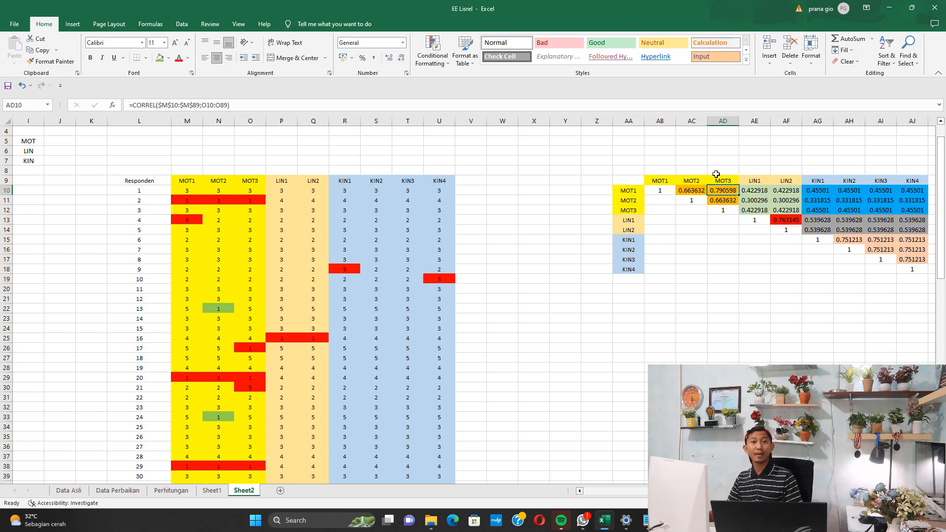
# Step: Examine the green MOT–LIN correlations cell by cell and select the whole block AE10:AF12
pyautogui.click(760, 192)
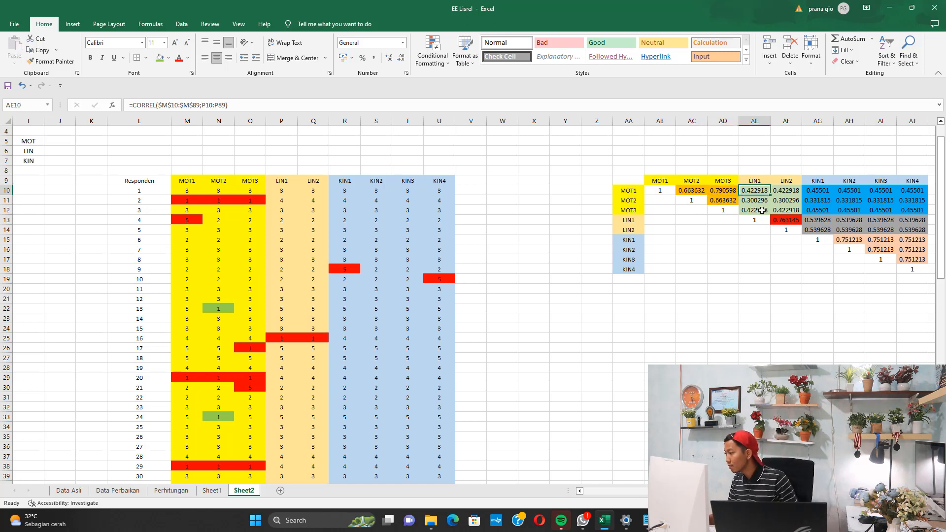
pyautogui.click(788, 192)
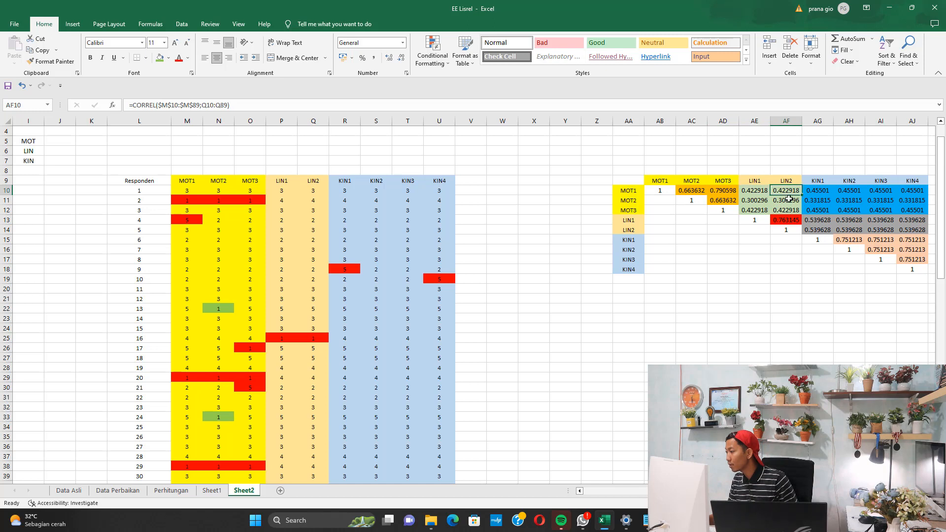
pyautogui.click(752, 201)
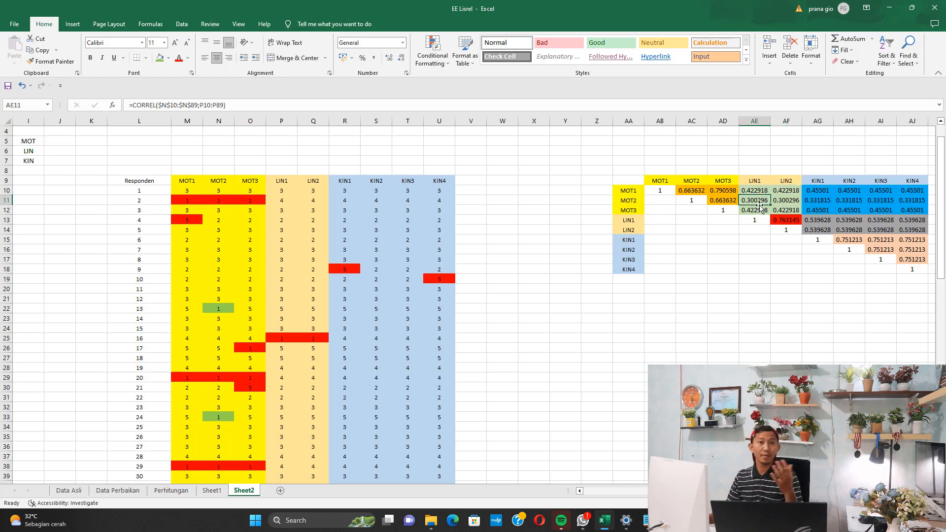
pyautogui.moveTo(758, 191); pyautogui.dragTo(775, 208)
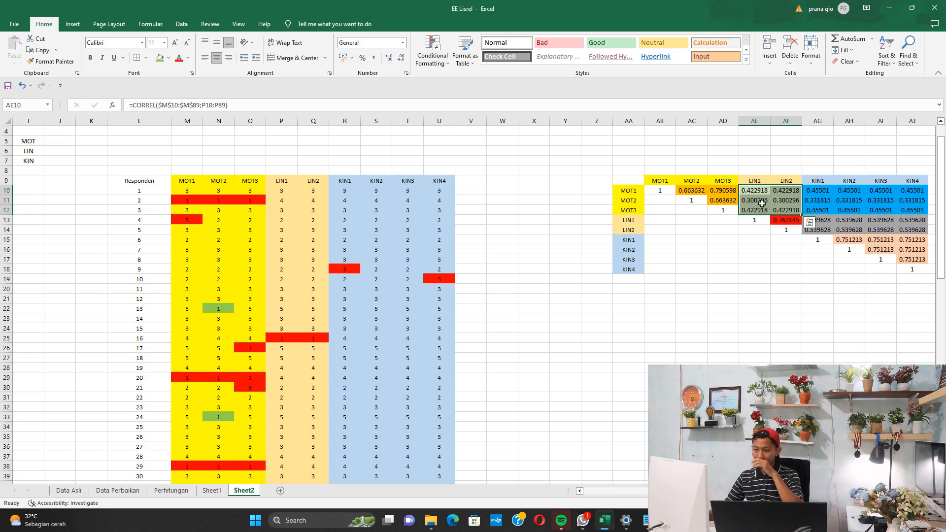
# Step: Copy all modified MOT, LIN and KIN scores from M10 through U89
pyautogui.moveTo(187, 191); pyautogui.dragTo(439, 458)
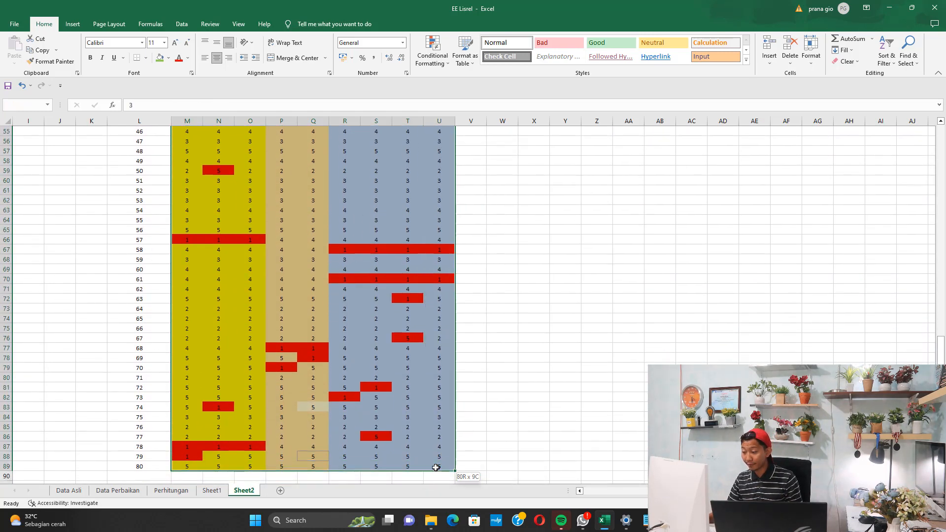
pyautogui.scroll(17, 348, 310)
pyautogui.hotkey('ctrl', 'c')
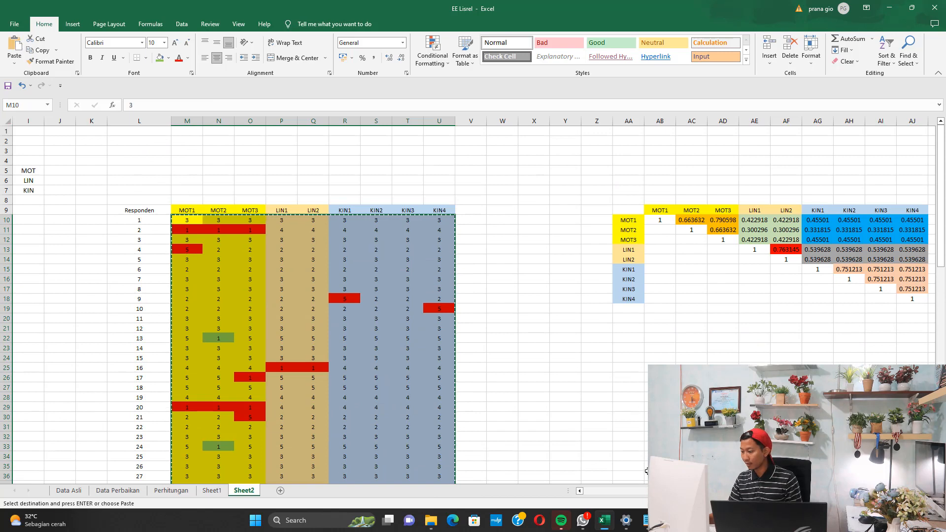
# Step: Open the DATA TRIK data file from the LISREL\1 folder in SPSS and replace its scores with the copied ones
pyautogui.click(431, 521)
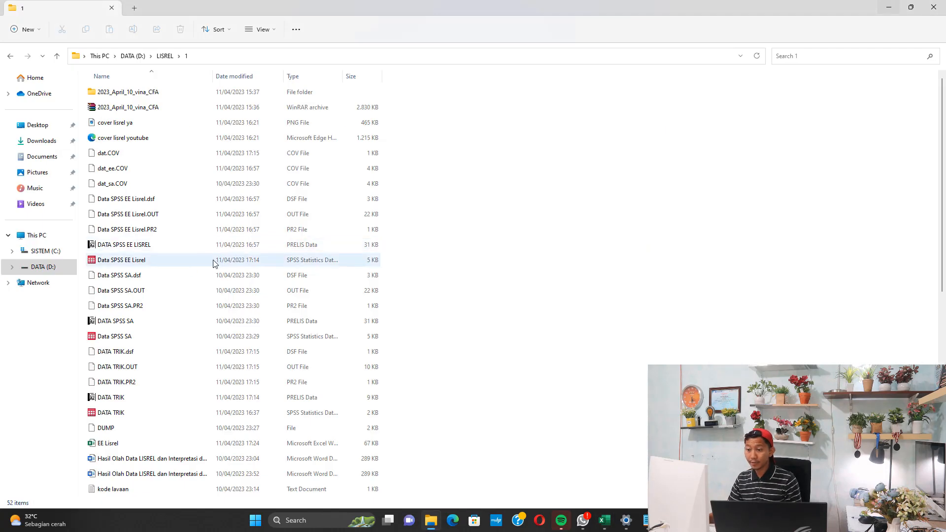
pyautogui.rightClick(119, 414)
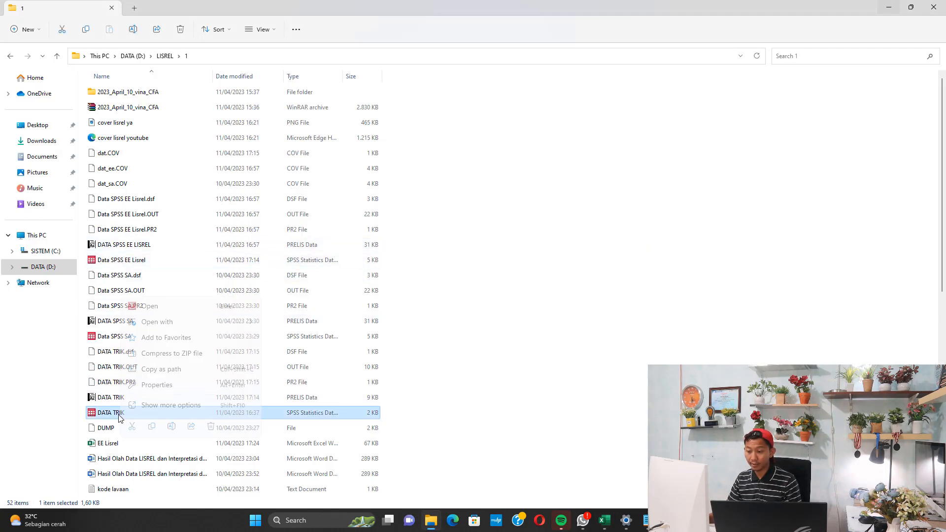
pyautogui.click(275, 321)
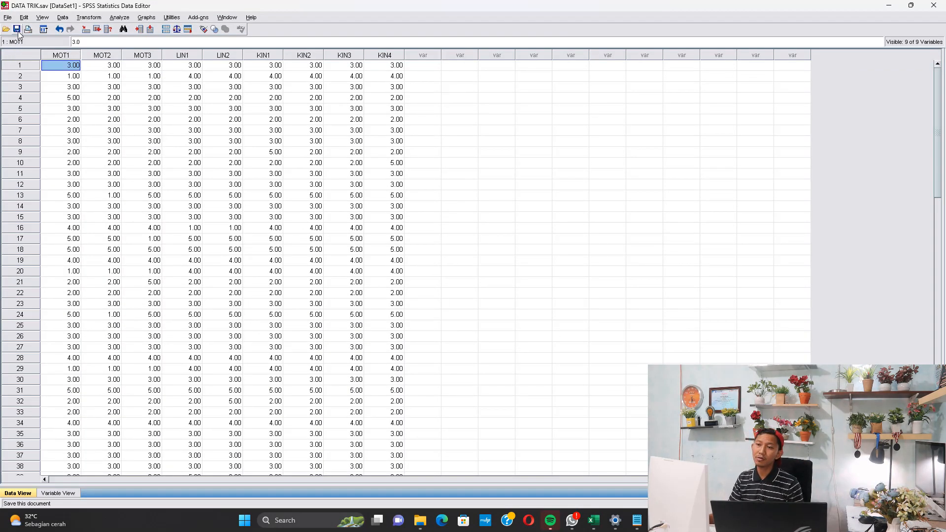
# Step: Switch to LISREL and close the KODE LISREL TRIK output and syntax windows
pyautogui.click(265, 197)
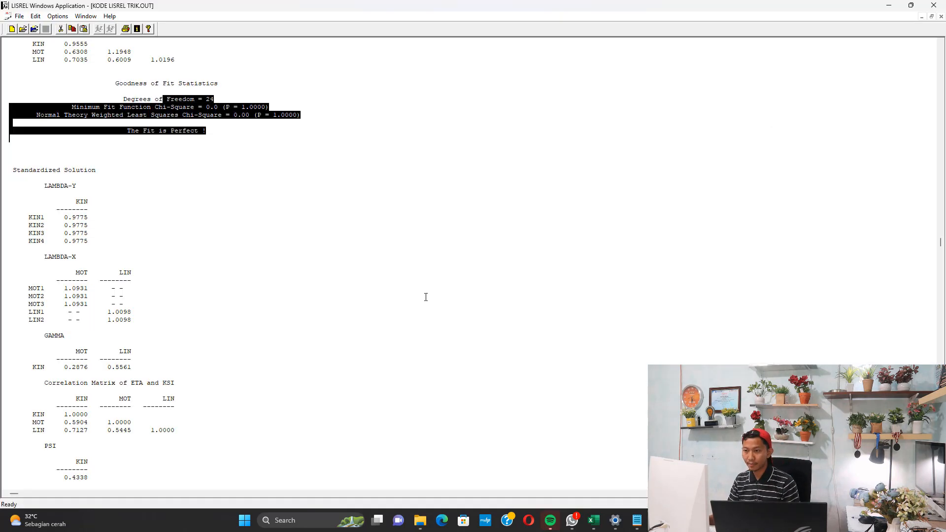
pyautogui.click(941, 16)
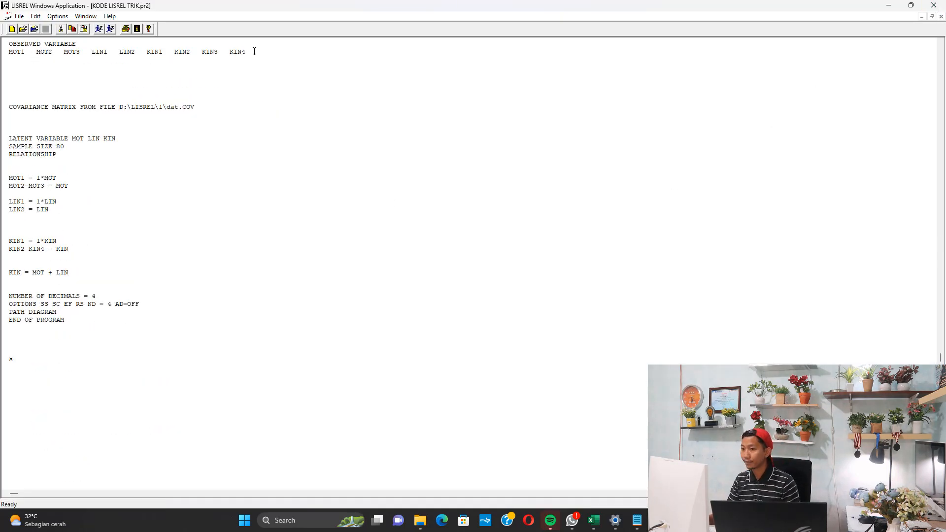
pyautogui.click(941, 17)
pyautogui.click(941, 16)
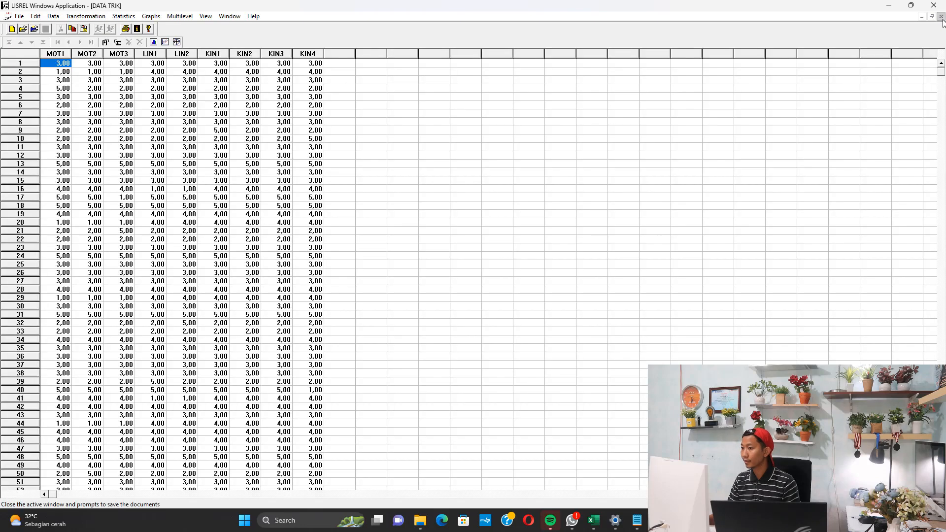
# Step: Close the old DATA TRIK data and import the SPSS for Windows file DATA TRIK again, maximizing its data window
pyautogui.click(940, 16)
pyautogui.click(7, 16)
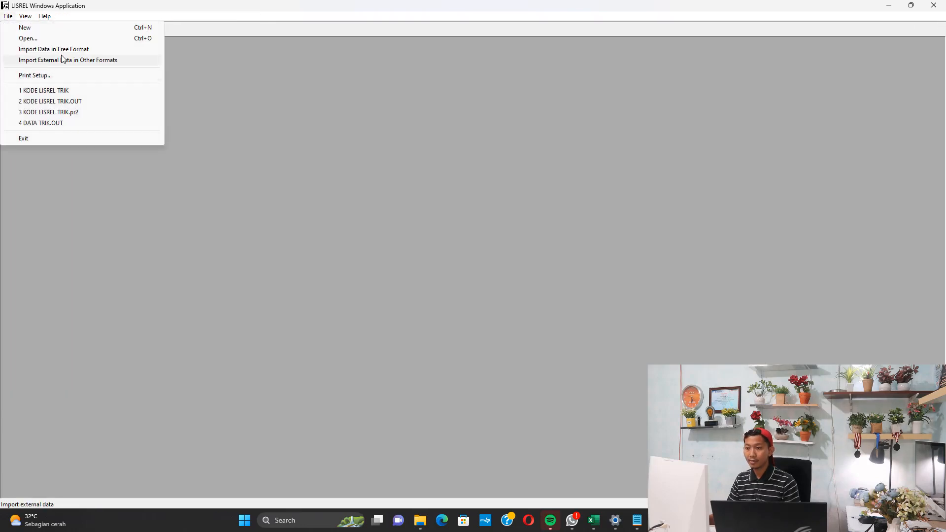
pyautogui.click(30, 47)
pyautogui.click(445, 399)
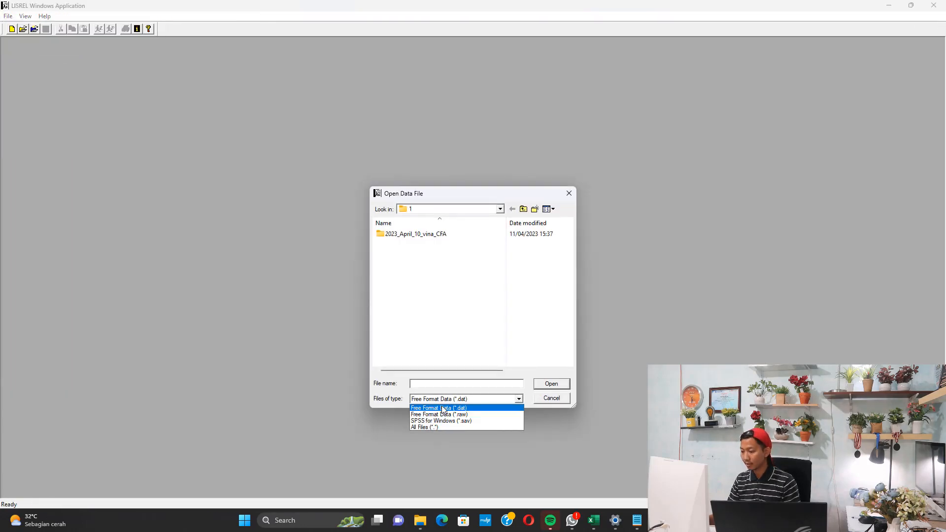
pyautogui.click(443, 418)
pyautogui.doubleClick(396, 262)
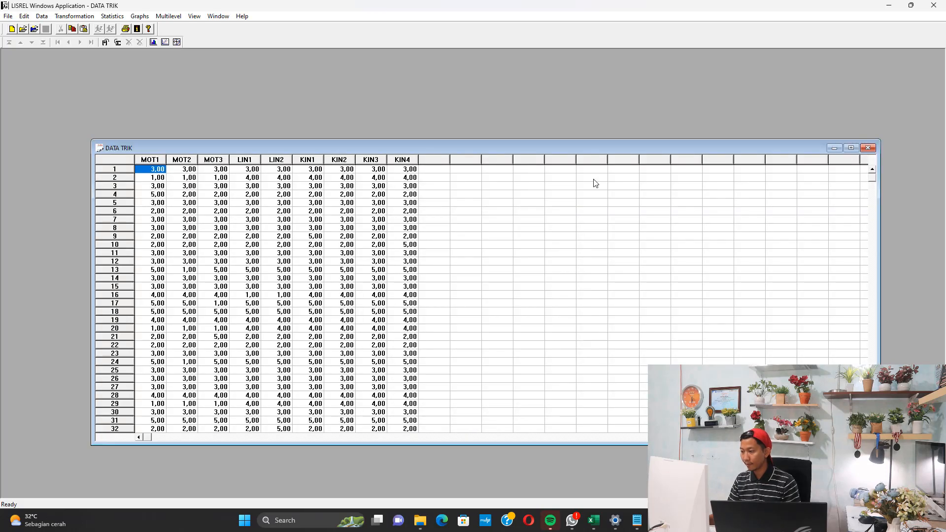
pyautogui.click(853, 146)
# Step: Define all nine variables from MOT1 through KIN4 as ordinal and save the dataset
pyautogui.click(56, 16)
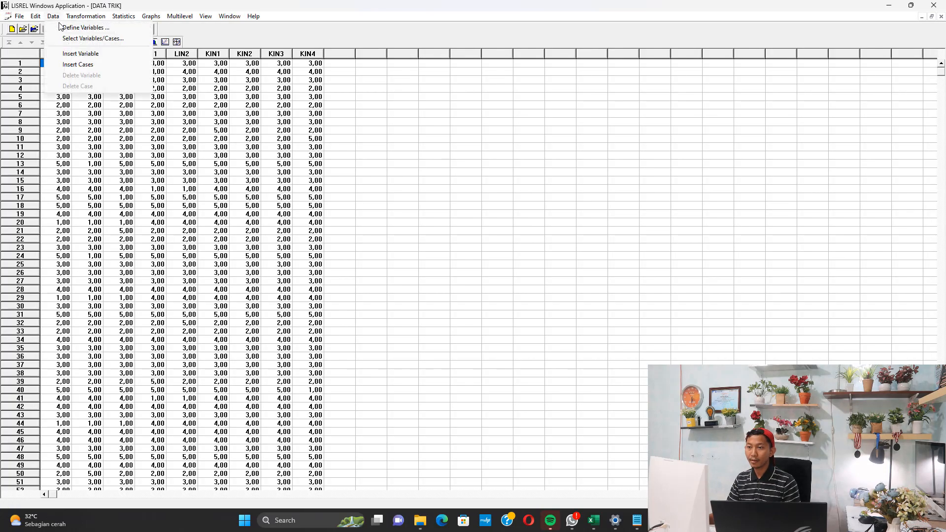
pyautogui.click(58, 28)
pyautogui.click(429, 200)
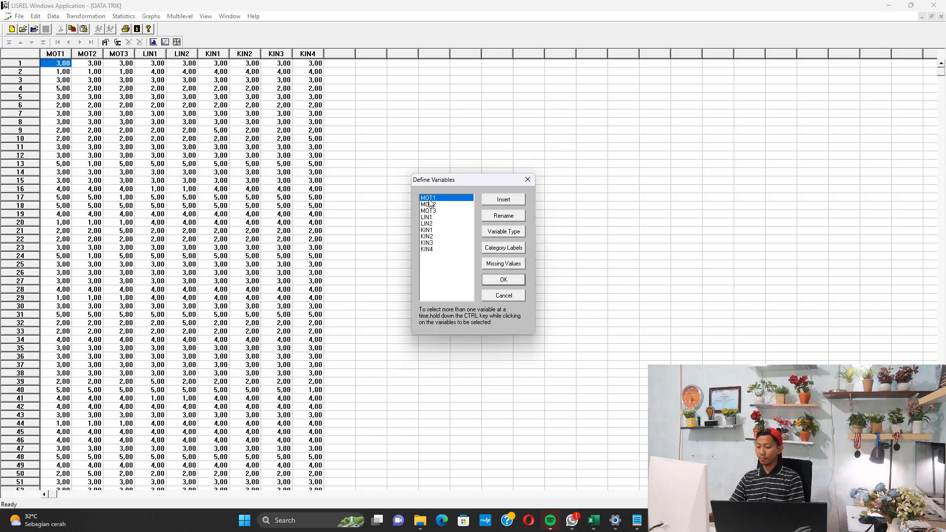
pyautogui.hotkey('shift', 'Down')
pyautogui.hotkey('shift', 'Down')
pyautogui.hotkey('shift', 'Down')
pyautogui.hotkey('shift', 'Down')
pyautogui.hotkey('shift', 'Down')
pyautogui.hotkey('shift', 'Down')
pyautogui.hotkey('shift', 'Down')
pyautogui.hotkey('shift', 'Down')
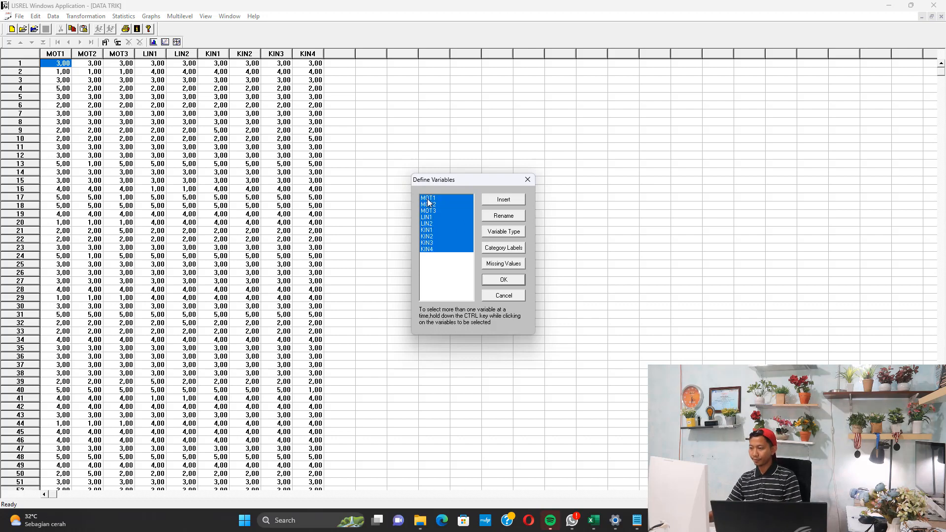
pyautogui.click(494, 232)
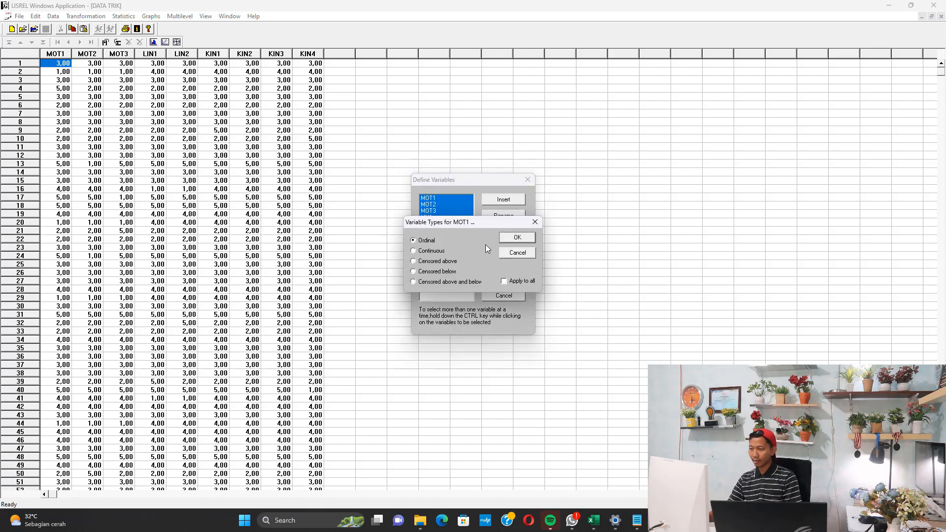
pyautogui.click(516, 239)
pyautogui.click(506, 279)
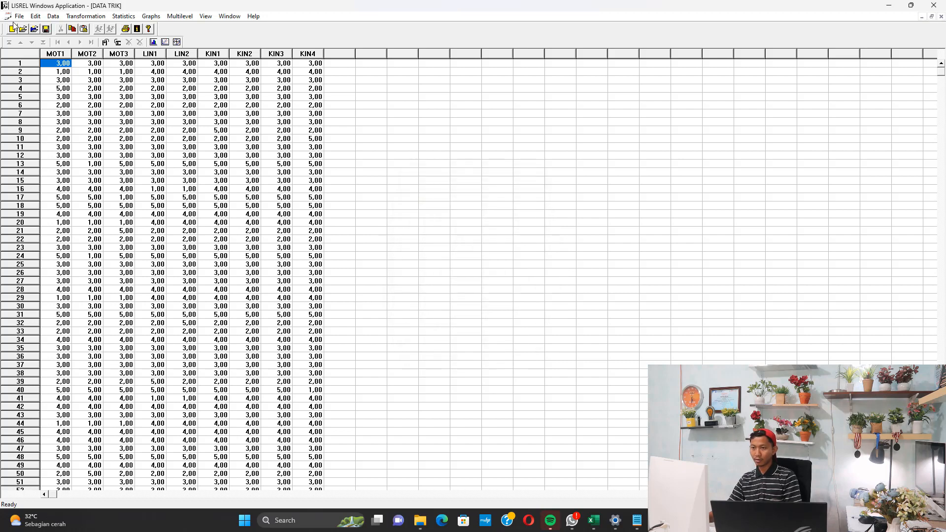
pyautogui.click(47, 29)
# Step: Open the syntax file KODE LISREL TRIK.pr2 and run the LISREL model
pyautogui.click(20, 16)
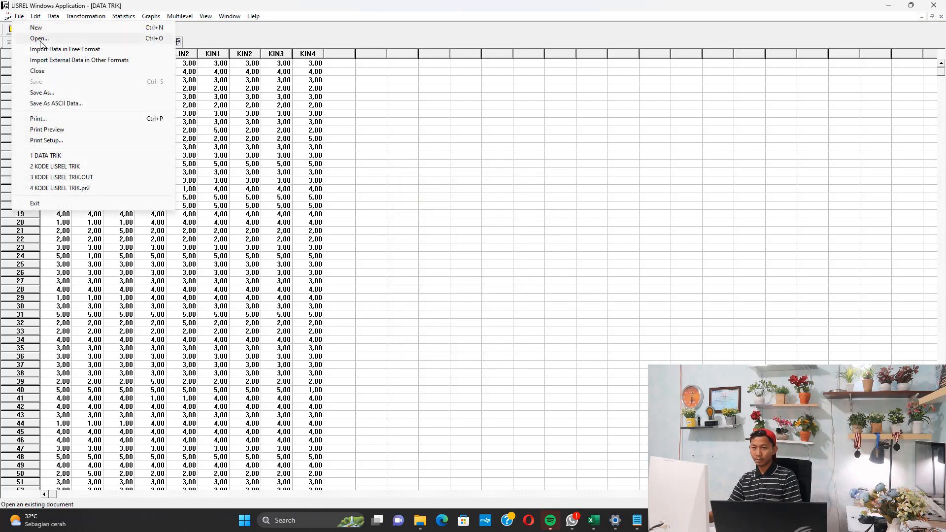
pyautogui.click(41, 42)
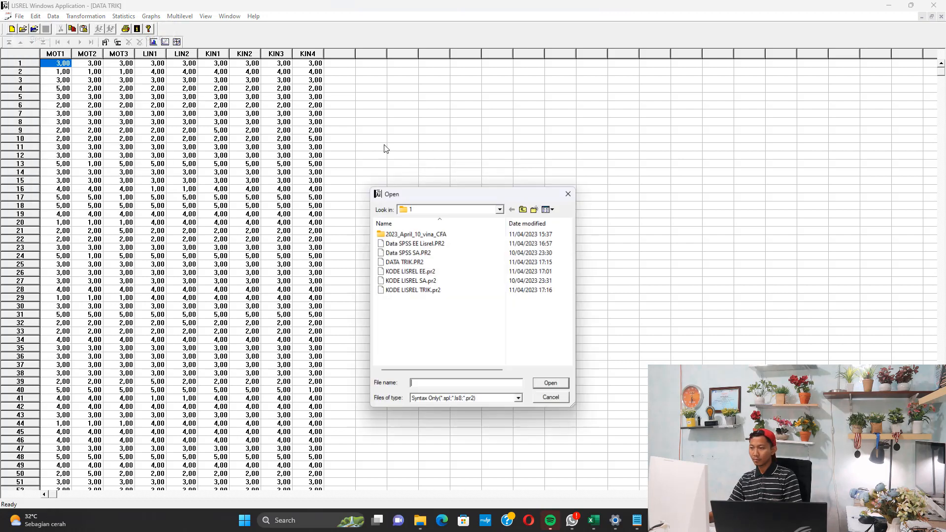
pyautogui.doubleClick(425, 290)
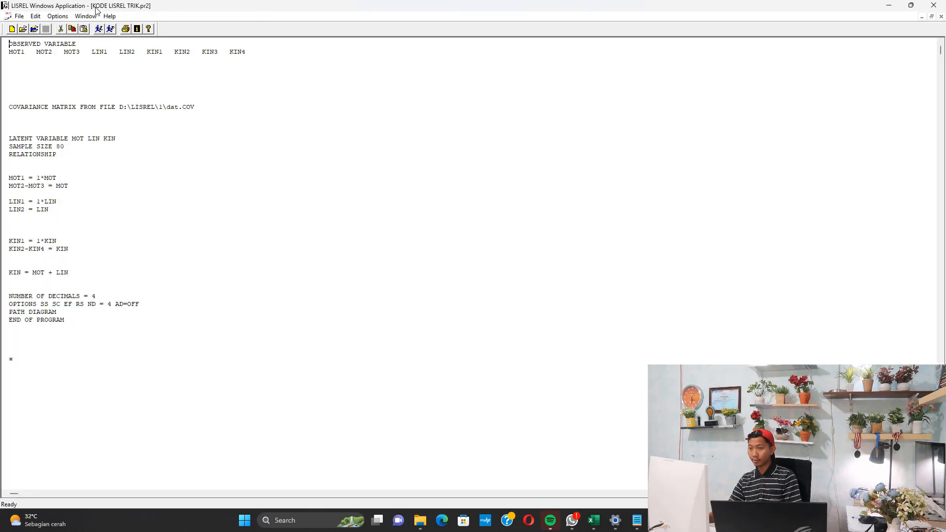
pyautogui.click(98, 31)
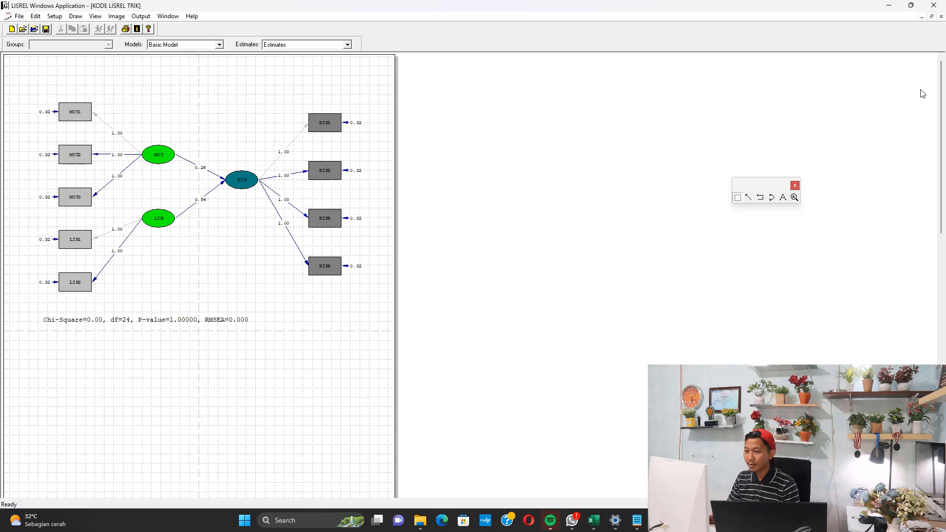
# Step: Close the path diagram without saving it and examine the goodness-of-fit section of the output
pyautogui.click(940, 16)
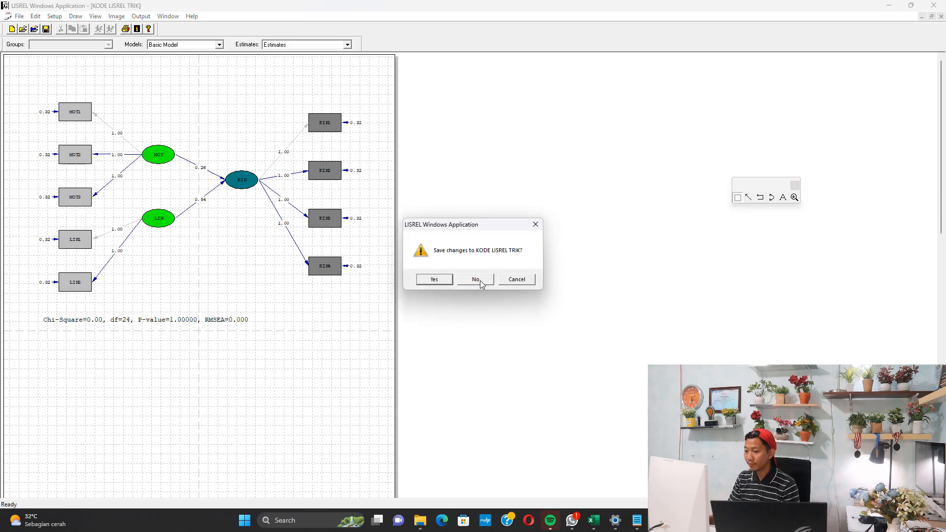
pyautogui.click(476, 279)
pyautogui.scroll(-20, 941, 320)
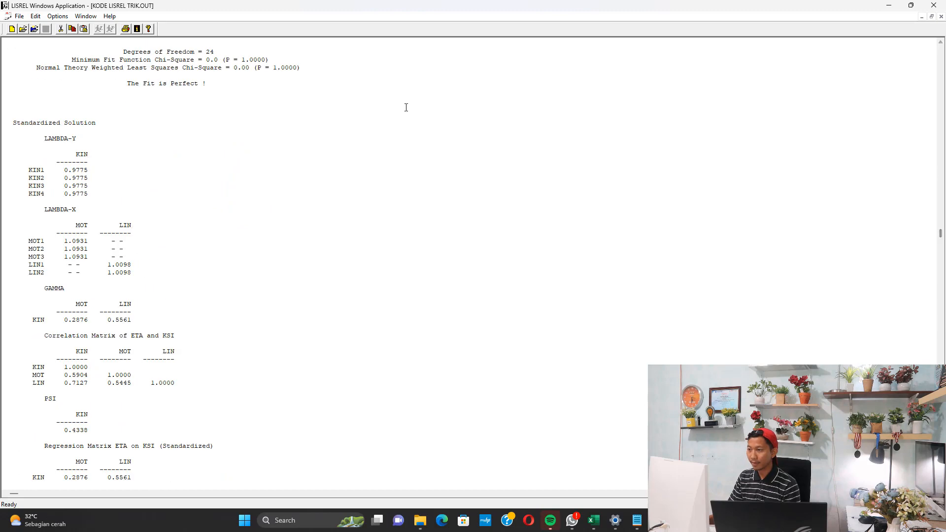
# Step: Switch to the EE Lisrel workbook in Excel and set the KIN scores in T28, T25 and S32 to 2
pyautogui.click(615, 521)
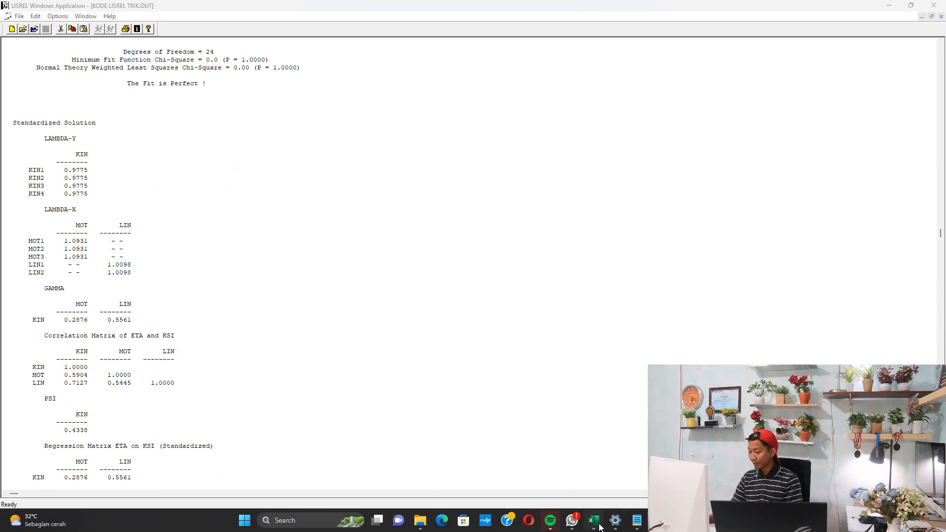
pyautogui.click(593, 520)
pyautogui.scroll(-2, 407, 334)
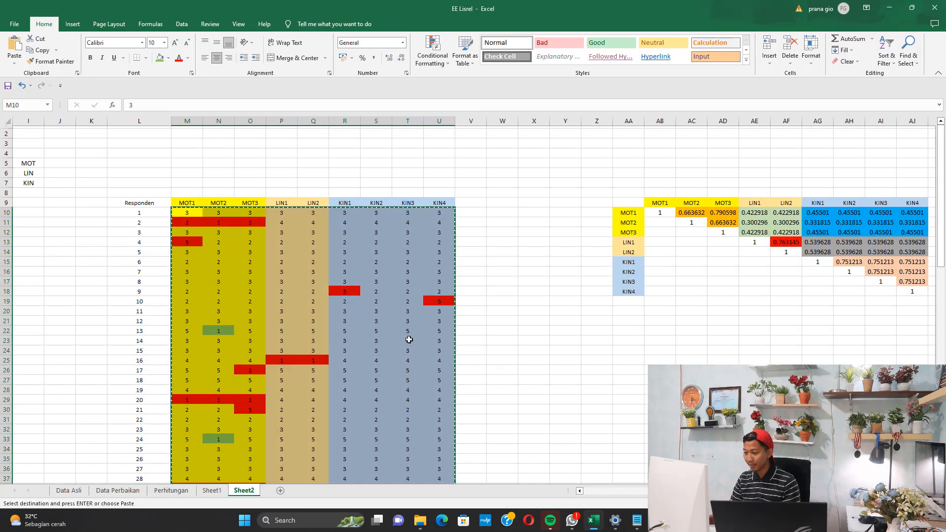
pyautogui.click(393, 340)
pyautogui.write('2')
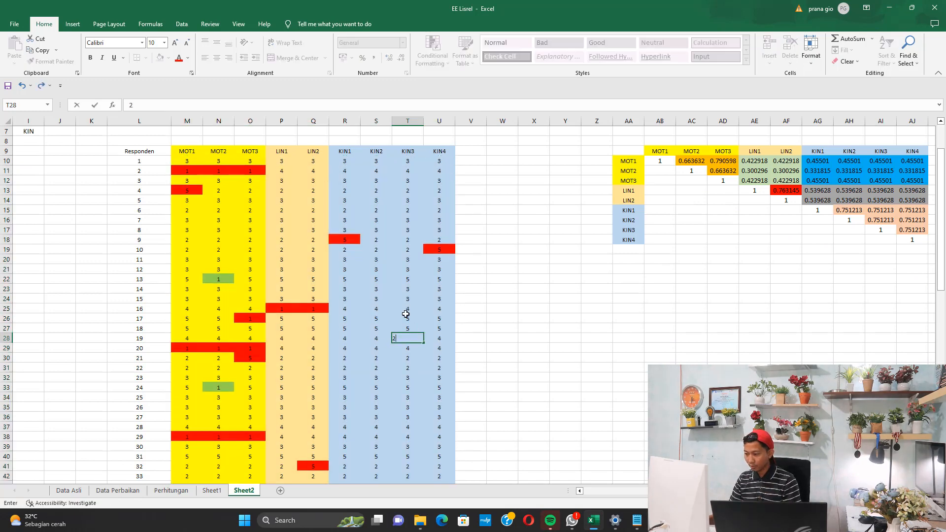
pyautogui.click(406, 311)
pyautogui.write('2')
pyautogui.click(373, 378)
pyautogui.write('2')
# Step: Enter 2 for the LIN scores in Q30, P33 and Q34 and the MOT2 score in N34
pyautogui.click(307, 358)
pyautogui.write('2')
pyautogui.click(282, 387)
pyautogui.write('2')
pyautogui.click(312, 397)
pyautogui.write('2')
pyautogui.click(219, 398)
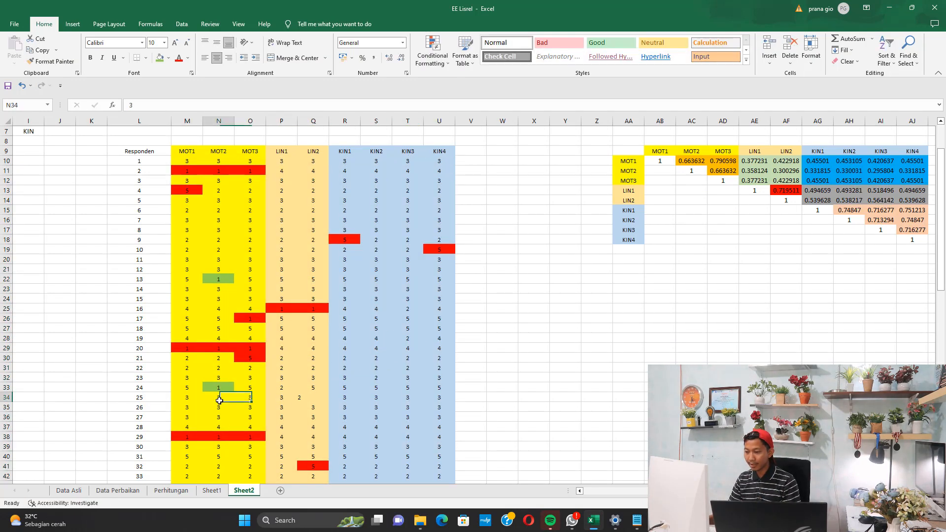
pyautogui.write('2')
# Step: Set the scores in R56, P55 and O55 to 2
pyautogui.scroll(-7, 302, 342)
pyautogui.click(375, 369)
pyautogui.click(344, 407)
pyautogui.write('2')
pyautogui.click(282, 397)
pyautogui.write('2')
pyautogui.click(250, 397)
pyautogui.write('2')
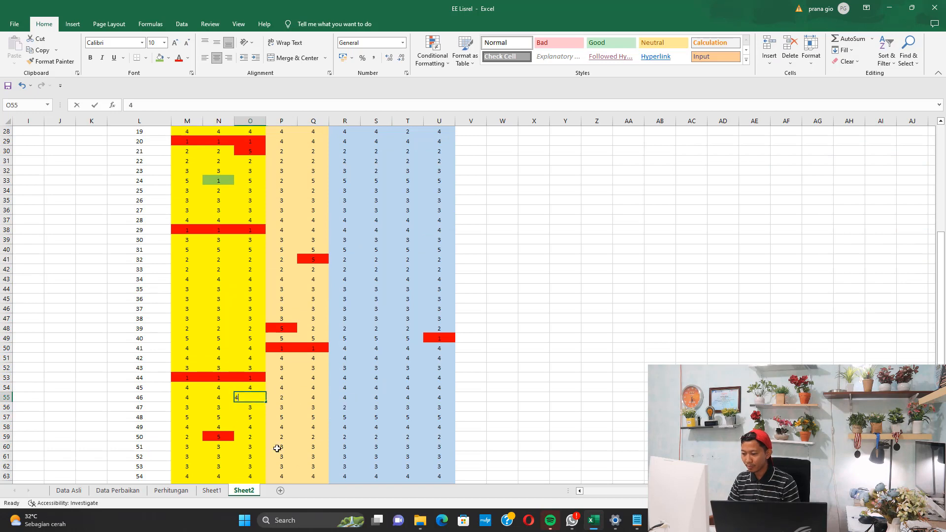
# Step: Set the MOT2 scores in N70 and N75 and the KIN2 score in S57 to 1
pyautogui.scroll(-6, 281, 446)
pyautogui.click(219, 377)
pyautogui.write('1')
pyautogui.click(218, 417)
pyautogui.write('1')
pyautogui.click(345, 299)
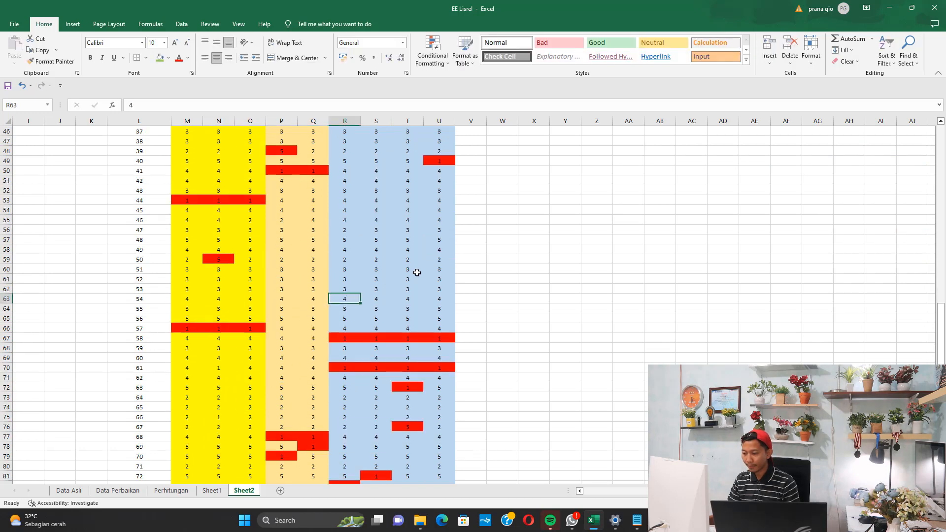
pyautogui.click(414, 270)
pyautogui.click(377, 240)
pyautogui.write('1')
# Step: Set the MOT2 scores in N82 and N77 and the MOT1 scores in M74 and M72 to 1
pyautogui.scroll(-5, 217, 341)
pyautogui.click(215, 340)
pyautogui.write('1')
pyautogui.click(212, 289)
pyautogui.write('1')
pyautogui.click(190, 259)
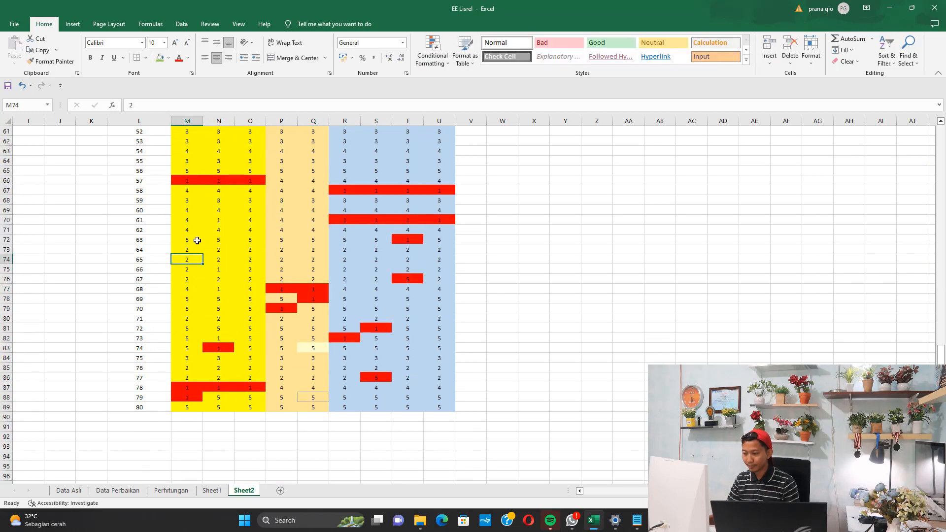
pyautogui.write('1')
pyautogui.click(197, 240)
pyautogui.write('1')
# Step: Set the LIN scores in P74 and Q70 to 1 and the KIN4 scores in U82 and U87 to 2
pyautogui.click(377, 282)
pyautogui.moveTo(437, 339); pyautogui.dragTo(436, 347)
pyautogui.write('2')
pyautogui.moveTo(428, 389); pyautogui.dragTo(416, 388)
pyautogui.write('2')
pyautogui.click(252, 367)
pyautogui.write('2')
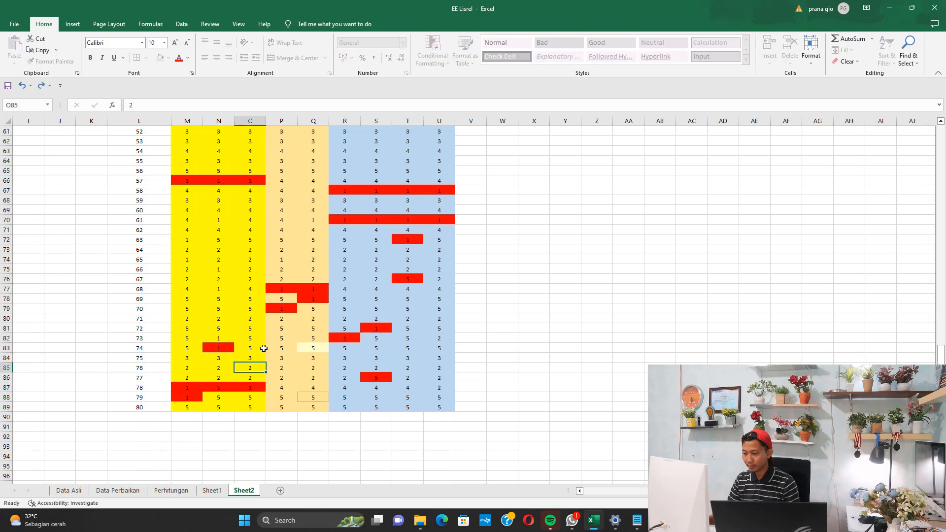
# Step: Set the LIN2 score for respondent 63 in Q72 to 1
pyautogui.click(285, 329)
pyautogui.click(357, 257)
pyautogui.click(336, 244)
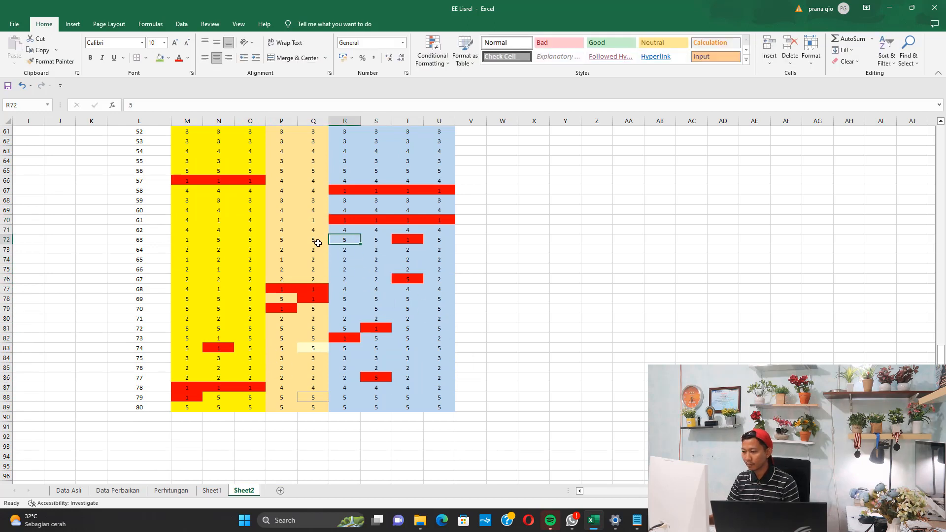
pyautogui.click(318, 242)
pyautogui.click(344, 204)
pyautogui.moveTo(313, 242); pyautogui.dragTo(320, 250)
pyautogui.click(352, 287)
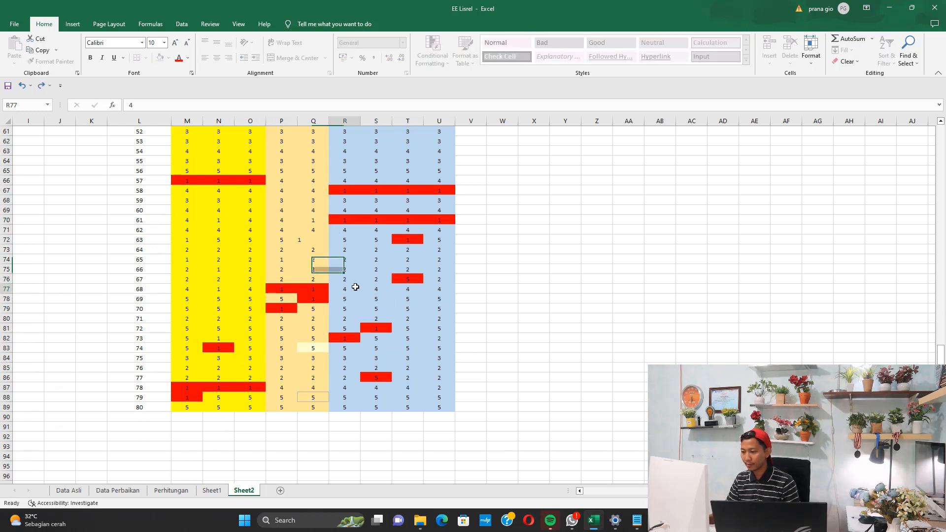
# Step: Examine the recalculated correlation matrix, including the MOT–KIN, LIN–KIN and KIN blocks
pyautogui.scroll(19, 678, 177)
pyautogui.scroll(2, 726, 208)
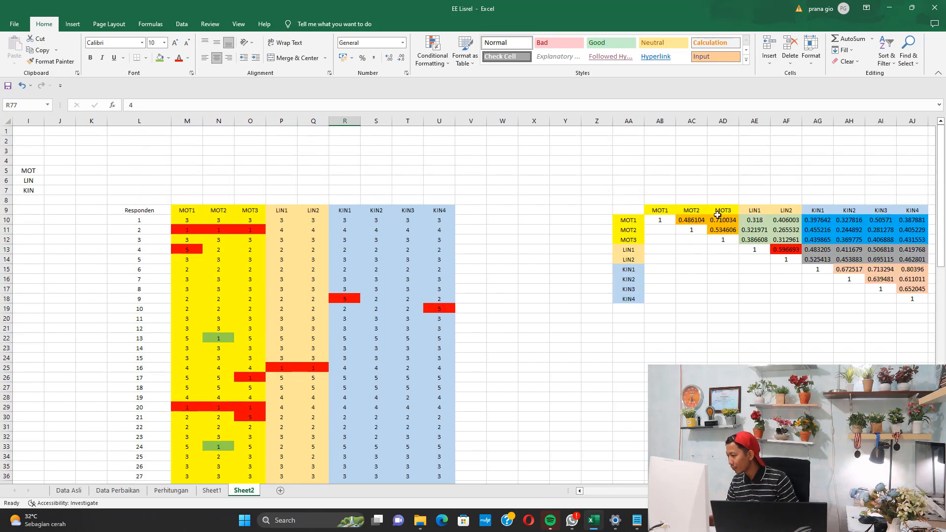
pyautogui.moveTo(763, 220); pyautogui.dragTo(912, 239)
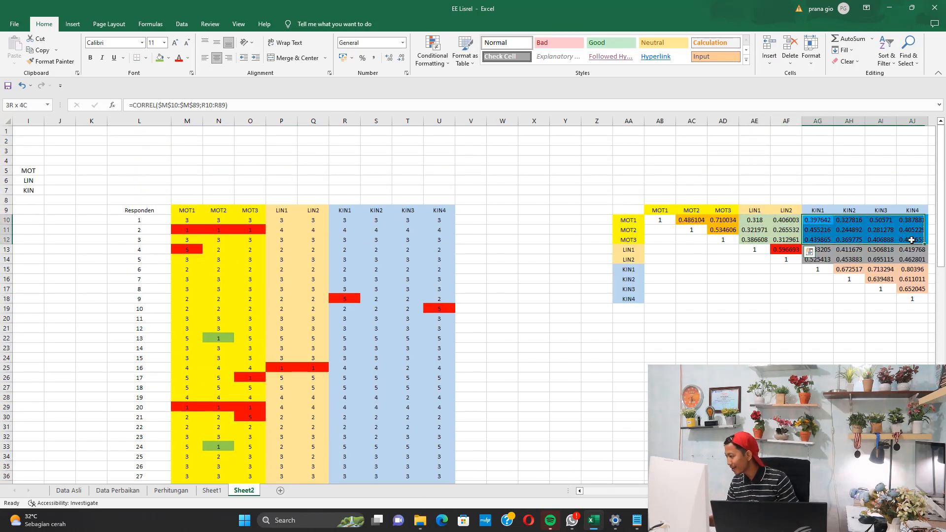
pyautogui.moveTo(849, 250); pyautogui.dragTo(911, 290)
pyautogui.click(661, 298)
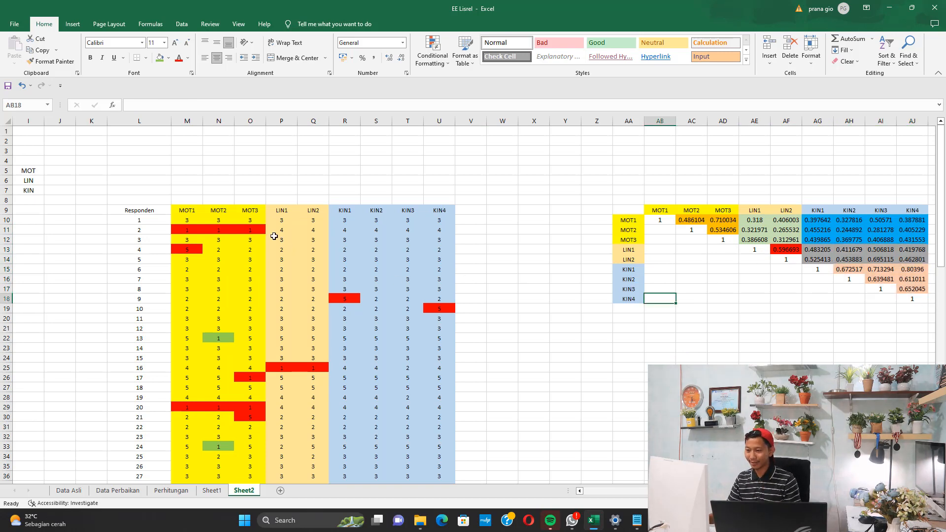
# Step: Copy the modified scores from M10 through U89 and paste them over the DATA TRIK scores in SPSS, starting at the first MOT1 case
pyautogui.moveTo(182, 223); pyautogui.dragTo(436, 463)
pyautogui.hotkey('ctrl', 'c')
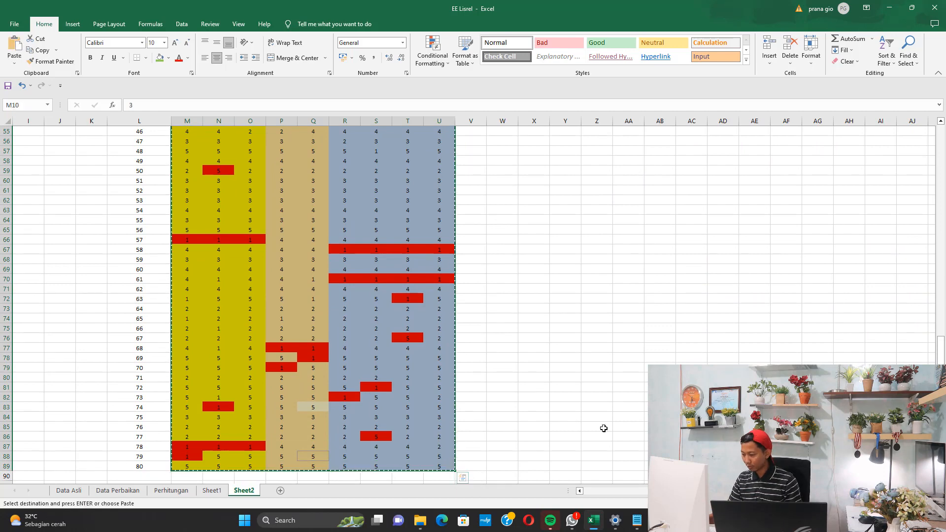
pyautogui.click(615, 520)
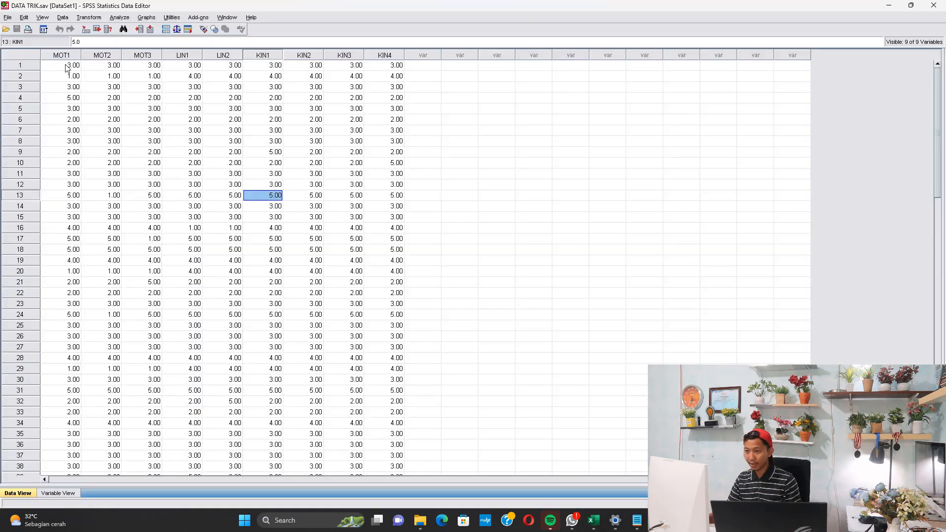
pyautogui.click(64, 66)
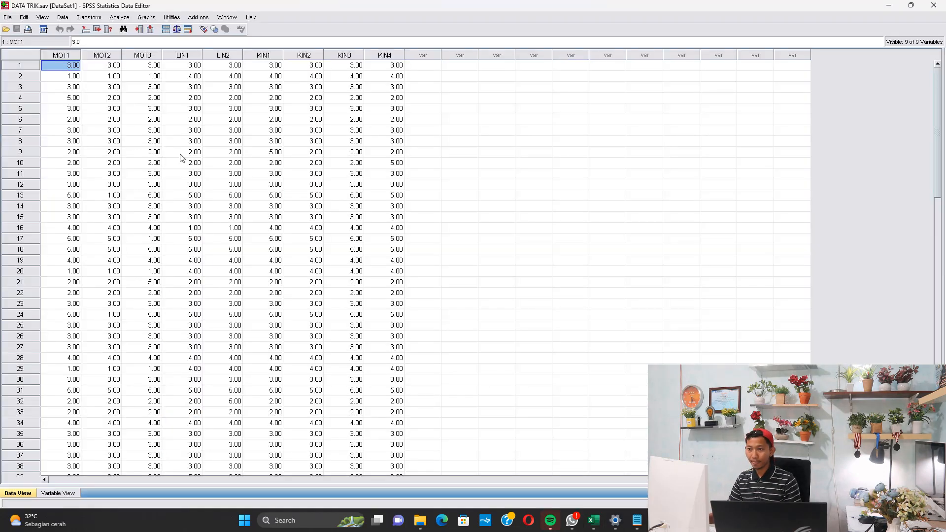
pyautogui.click(6, 29)
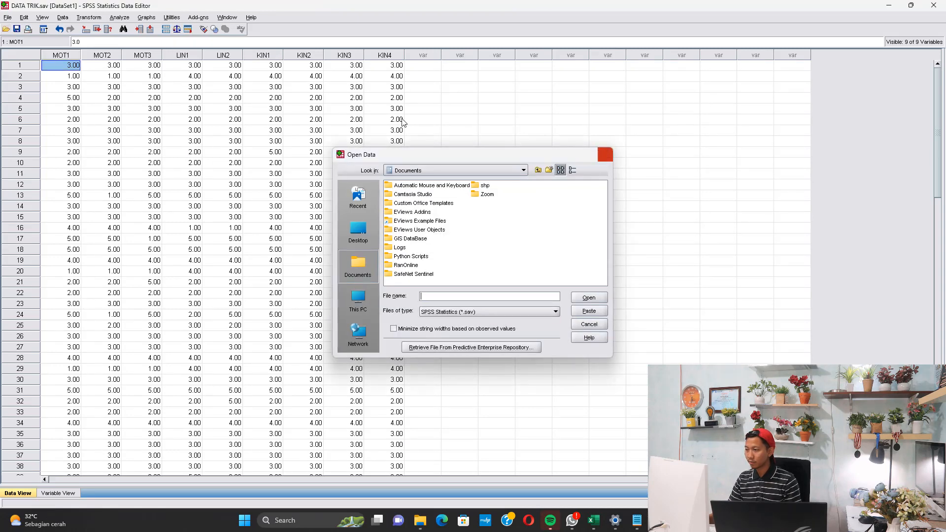
pyautogui.click(605, 154)
pyautogui.click(315, 325)
# Step: Switch to LISREL and close the KODE LISREL TRIK output, its syntax and the DATA TRIK data window
pyautogui.click(680, 521)
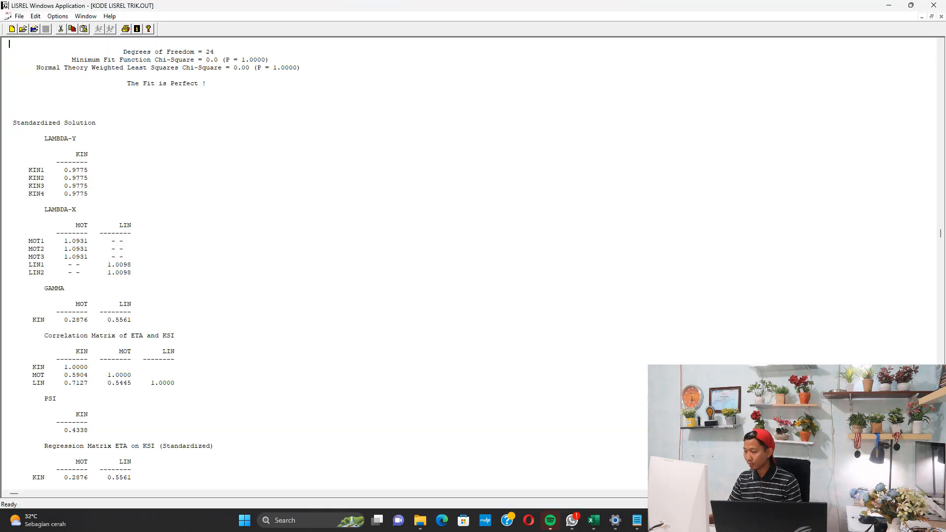
pyautogui.click(941, 18)
pyautogui.click(940, 18)
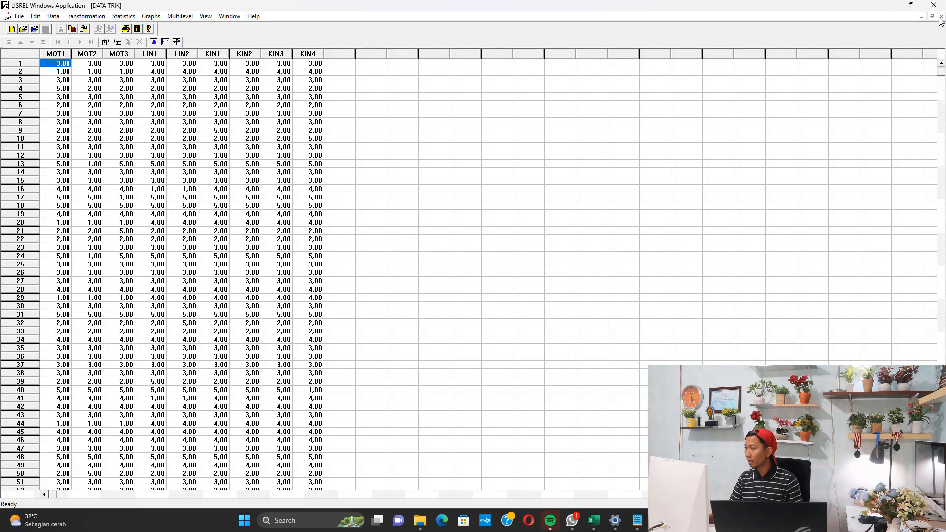
pyautogui.click(939, 17)
# Step: Import the SPSS for Windows file DATA TRIK as free-format data and maximize its data window
pyautogui.click(8, 16)
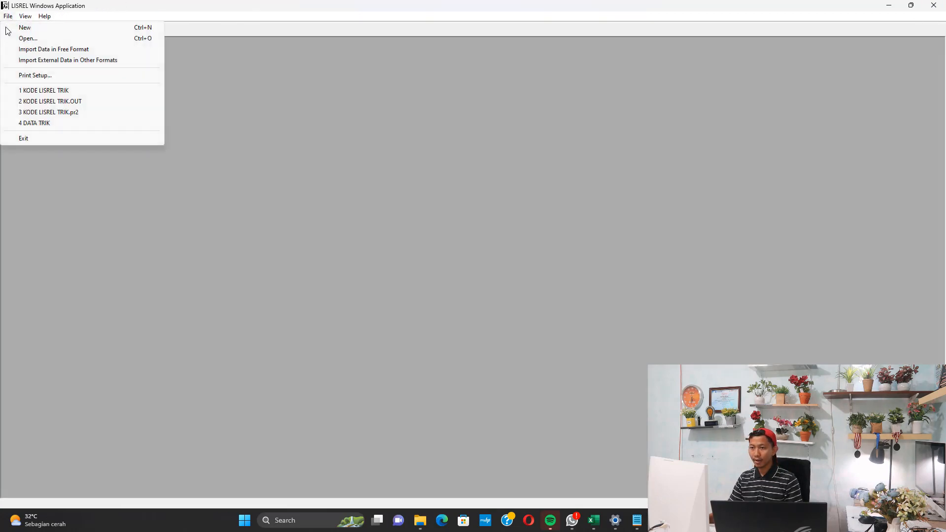
pyautogui.click(34, 49)
pyautogui.click(443, 398)
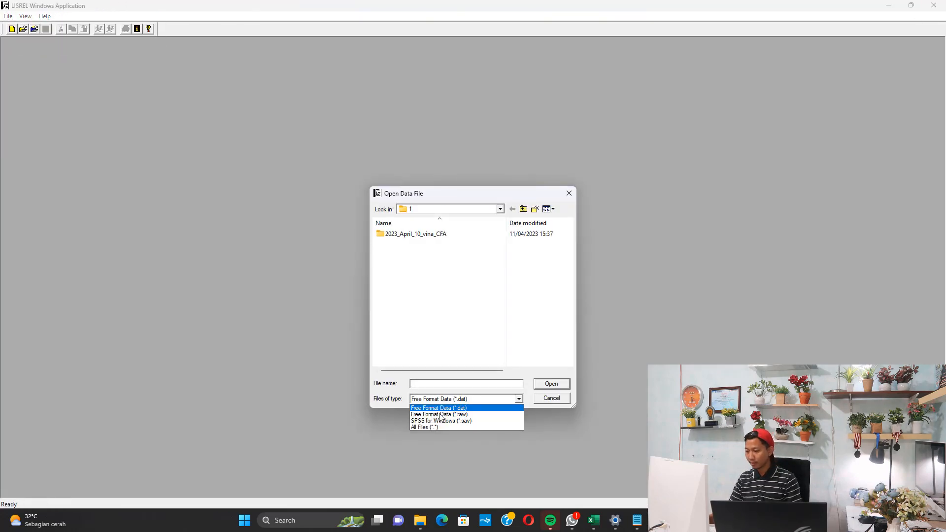
pyautogui.click(443, 420)
pyautogui.doubleClick(396, 263)
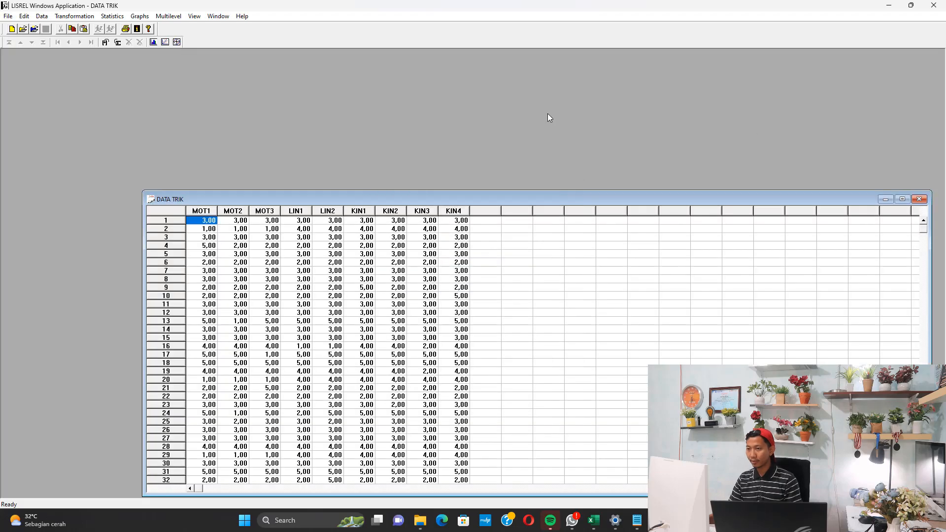
pyautogui.click(907, 201)
# Step: Define all nine variables from MOT1 to KIN4 as continuous and save the DATA TRIK data file
pyautogui.click(57, 16)
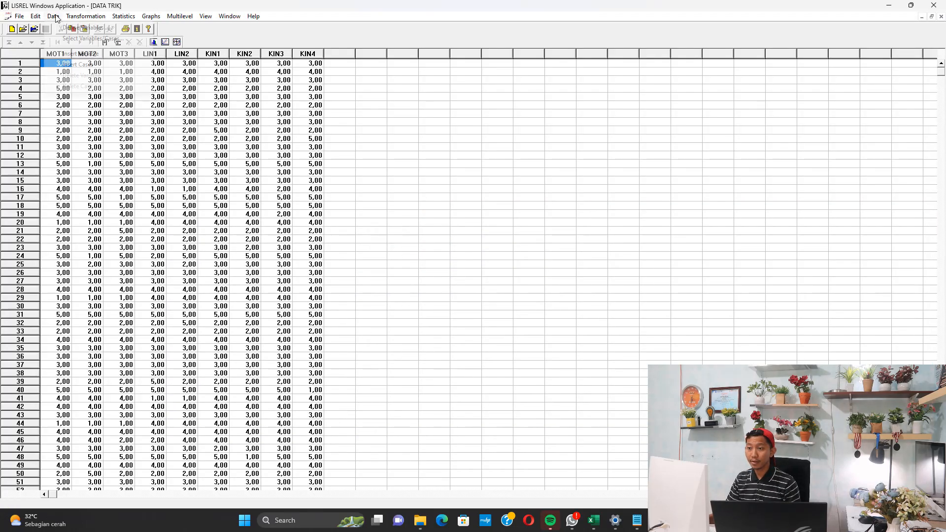
pyautogui.click(61, 30)
pyautogui.click(439, 199)
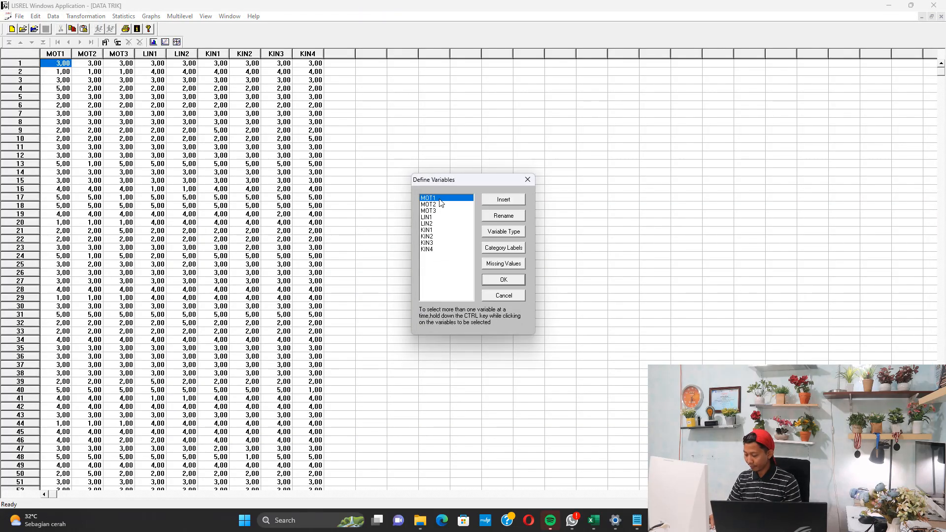
pyautogui.hotkey('shift', 'Down')
pyautogui.hotkey('shift', 'Down')
pyautogui.hotkey('shift', 'Down')
pyautogui.hotkey('shift', 'Down')
pyautogui.hotkey('shift', 'Down')
pyautogui.hotkey('shift', 'Down')
pyautogui.hotkey('shift', 'Down')
pyautogui.hotkey('shift', 'Down')
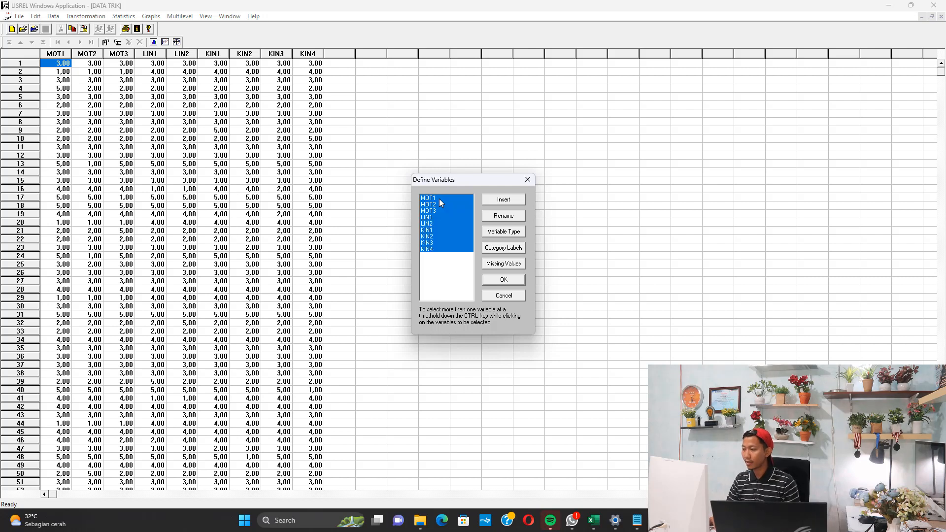
pyautogui.click(504, 232)
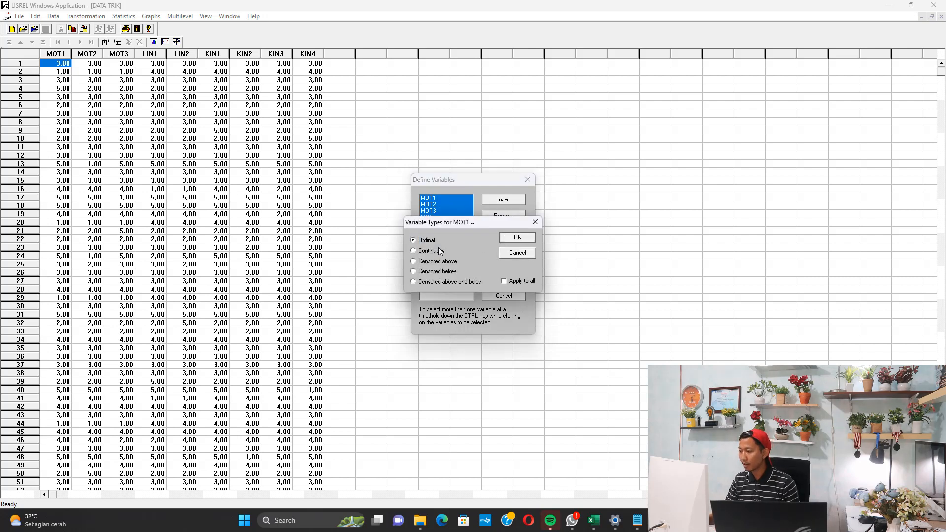
pyautogui.click(517, 237)
pyautogui.click(504, 280)
pyautogui.click(46, 29)
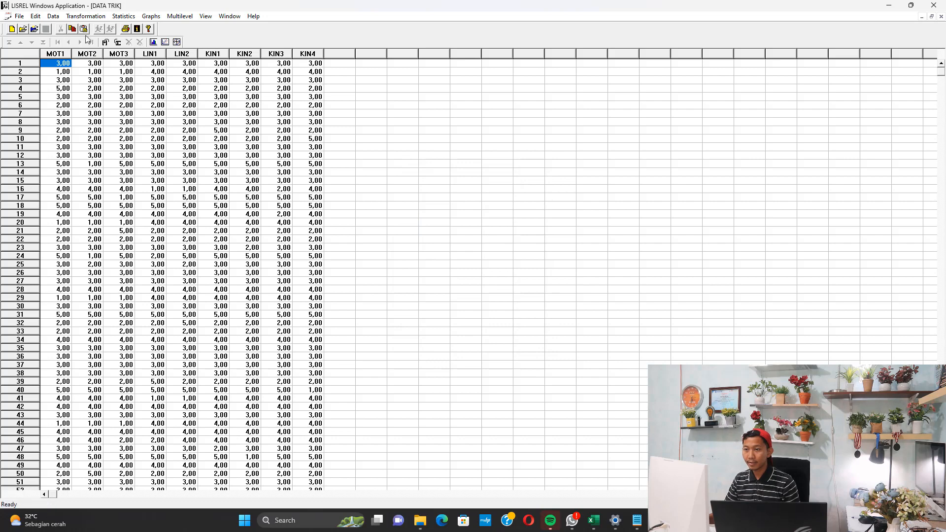
# Step: Run the PRELIS output for DATA TRIK with the covariance matrix saved to the file dat.COV
pyautogui.click(123, 17)
pyautogui.click(145, 176)
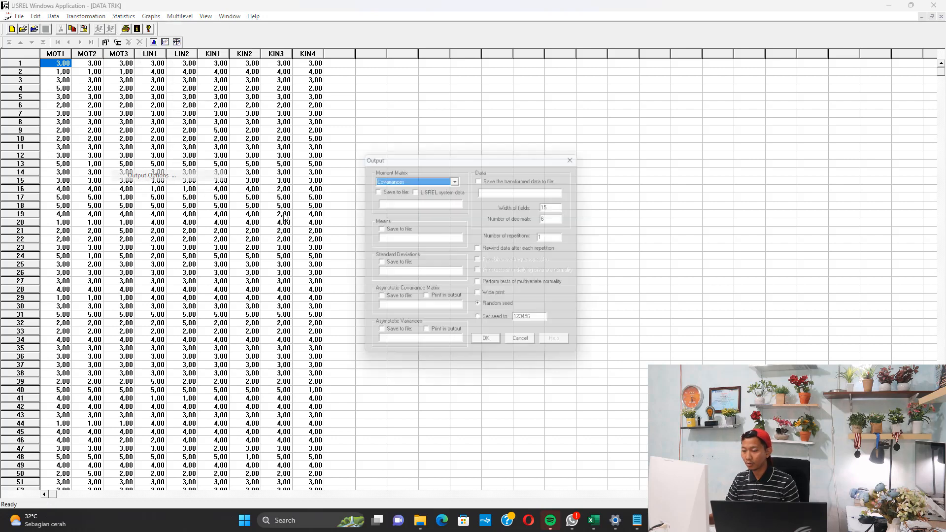
pyautogui.click(383, 190)
pyautogui.click(384, 199)
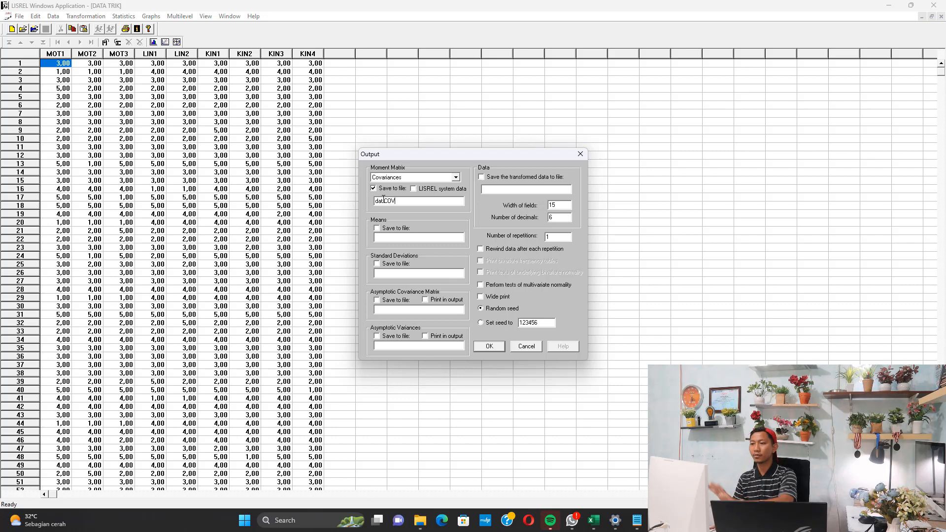
pyautogui.press('Return')
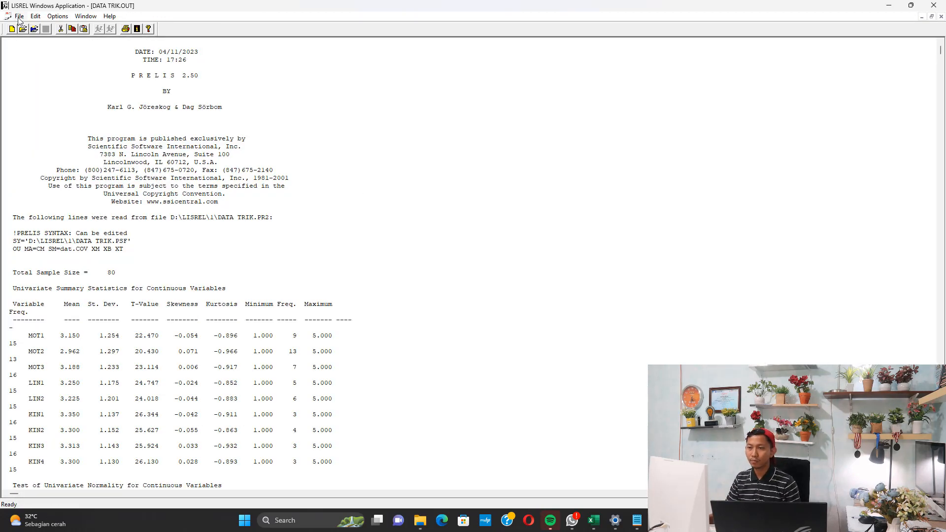
# Step: Open the syntax file KODE LISREL TRIK.pr2 and run it to produce the path diagram
pyautogui.click(18, 16)
pyautogui.click(25, 38)
pyautogui.click(436, 290)
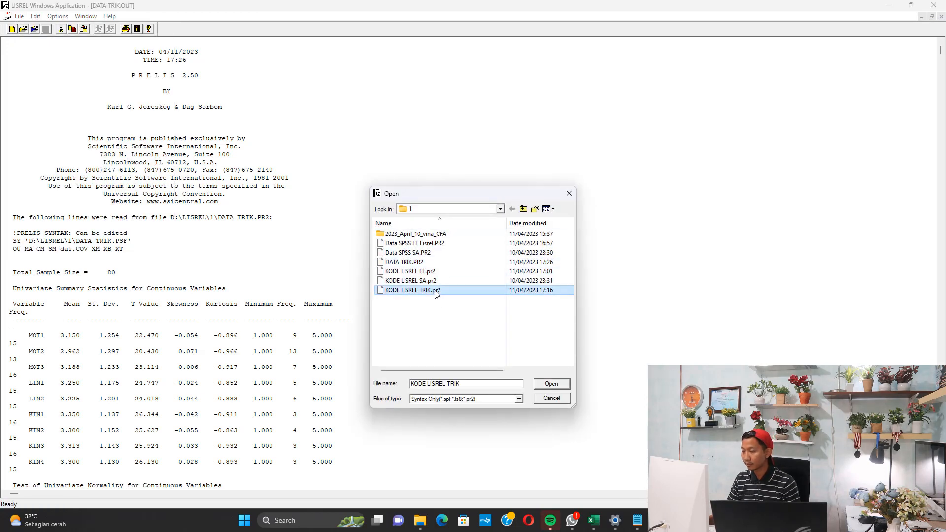
pyautogui.doubleClick(436, 291)
pyautogui.click(98, 30)
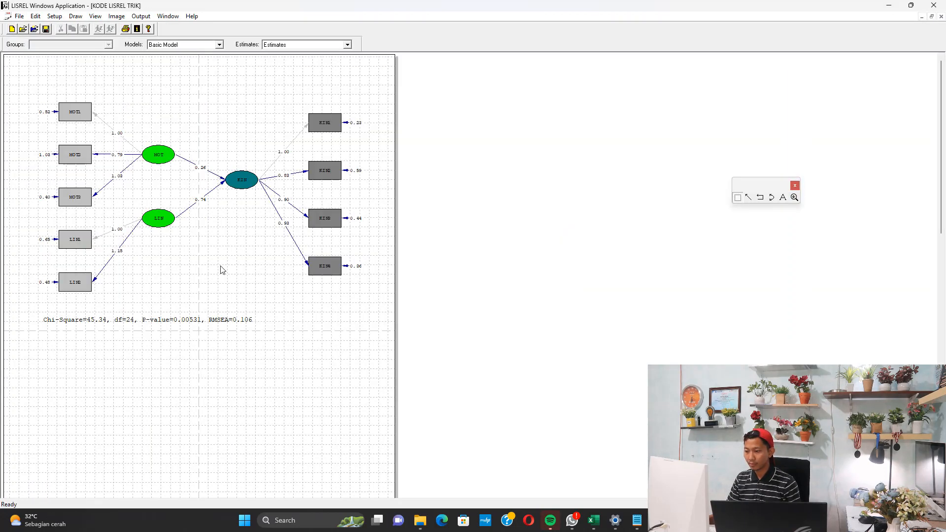
# Step: Shift the fit statistics line slightly beneath the path diagram and examine its P-value and RMSEA
pyautogui.moveTo(172, 323); pyautogui.dragTo(199, 327)
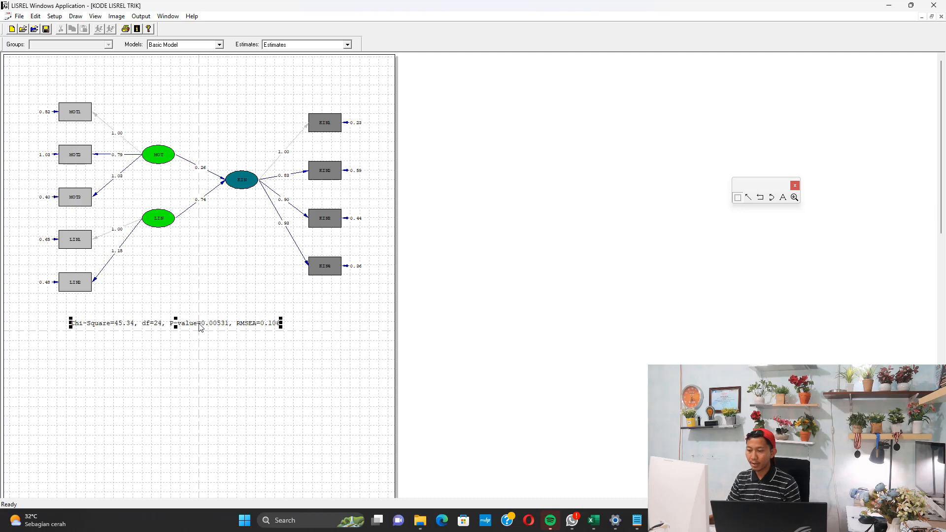
pyautogui.click(255, 309)
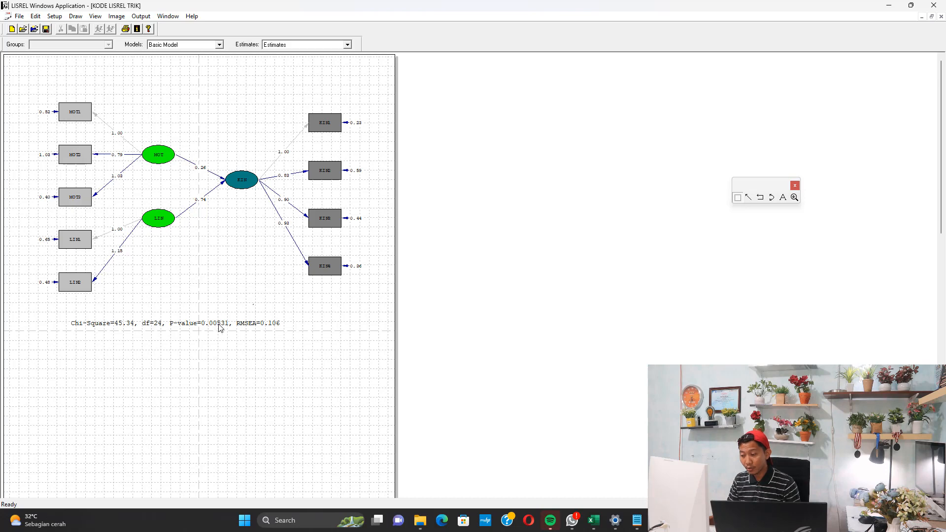
pyautogui.click(219, 325)
pyautogui.click(266, 337)
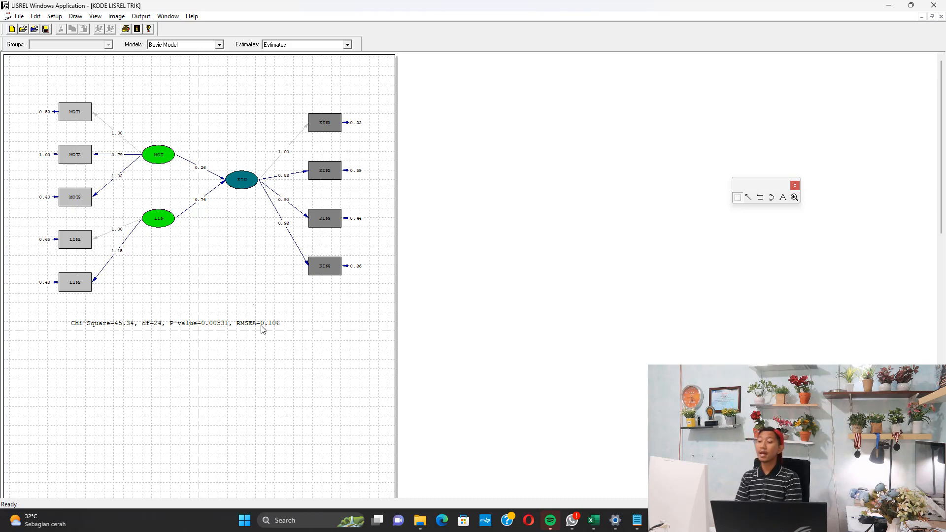
# Step: Switch to the EE Lisrel workbook in Excel and duplicate the entire contents of Sheet1 into a new sheet
pyautogui.click(593, 520)
pyautogui.click(211, 490)
pyautogui.click(534, 190)
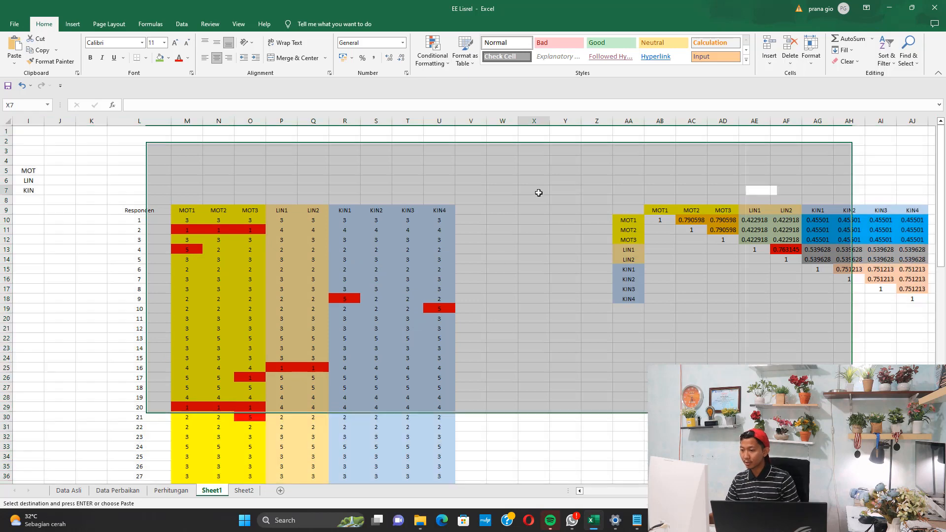
pyautogui.click(248, 493)
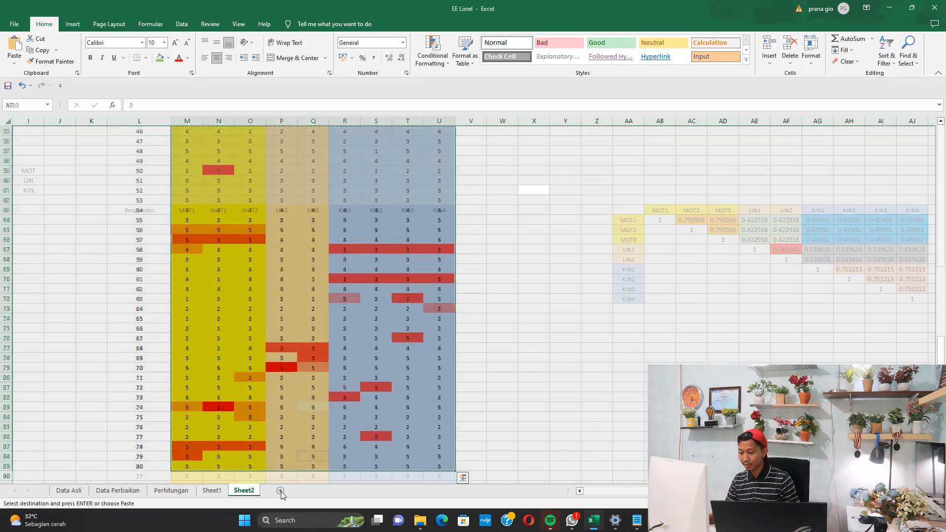
pyautogui.scroll(-5, 281, 490)
pyautogui.click(280, 490)
pyautogui.hotkey('ctrl', 'v')
pyautogui.click(527, 369)
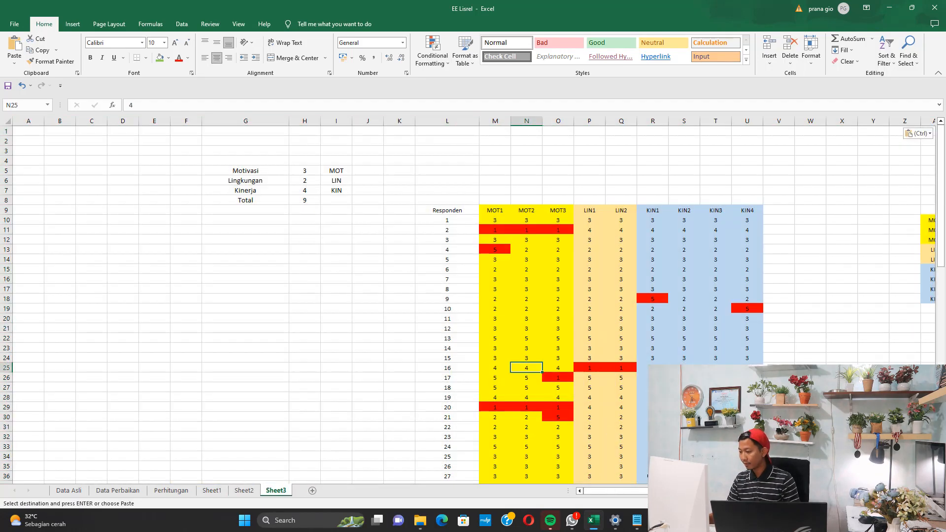
# Step: Check the MOT correlations, then set the MOT2 score for respondent 13 in N22 to 1 and fill the cell green
pyautogui.hscroll(3, 526, 368)
pyautogui.click(692, 222)
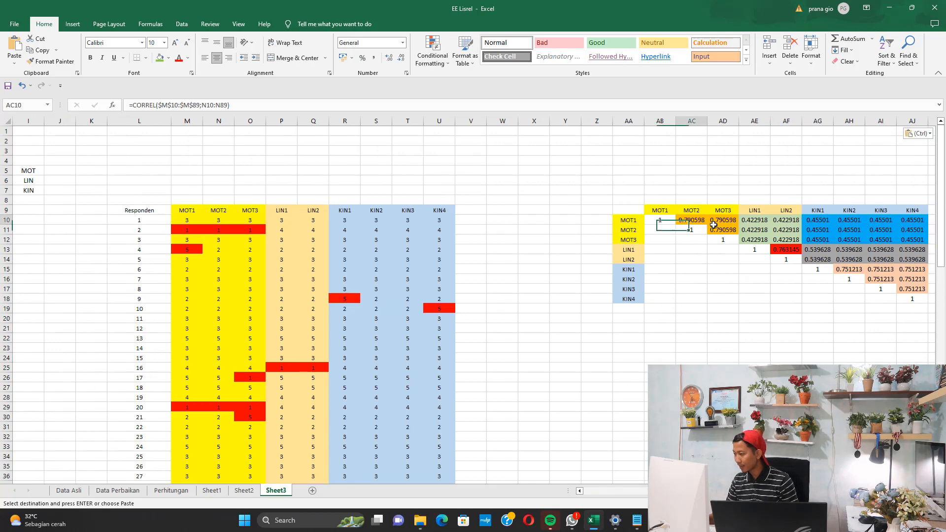
pyautogui.click(723, 230)
pyautogui.click(220, 338)
pyautogui.write('1')
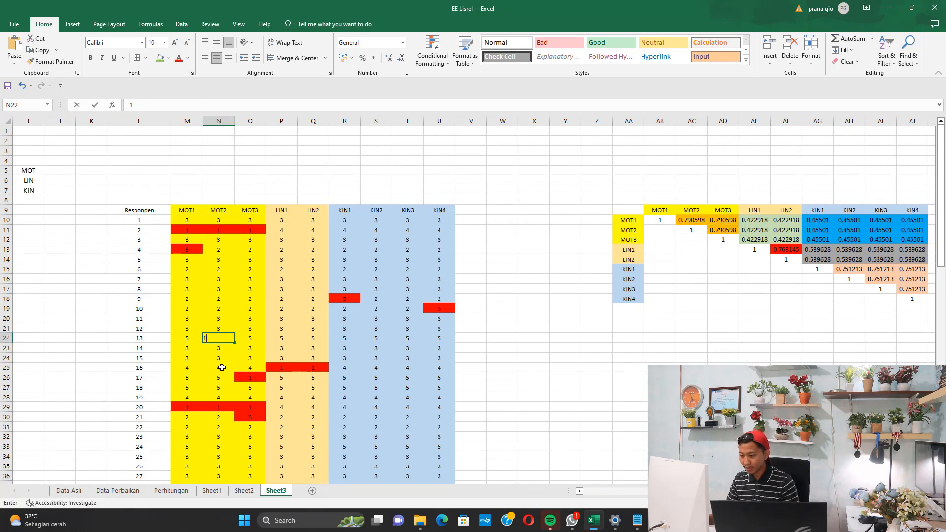
pyautogui.click(220, 363)
pyautogui.click(220, 338)
pyautogui.click(159, 59)
# Step: Set the MOT2 score for respondent 24 in N33 to 1 and fill the cell green
pyautogui.scroll(-4, 264, 327)
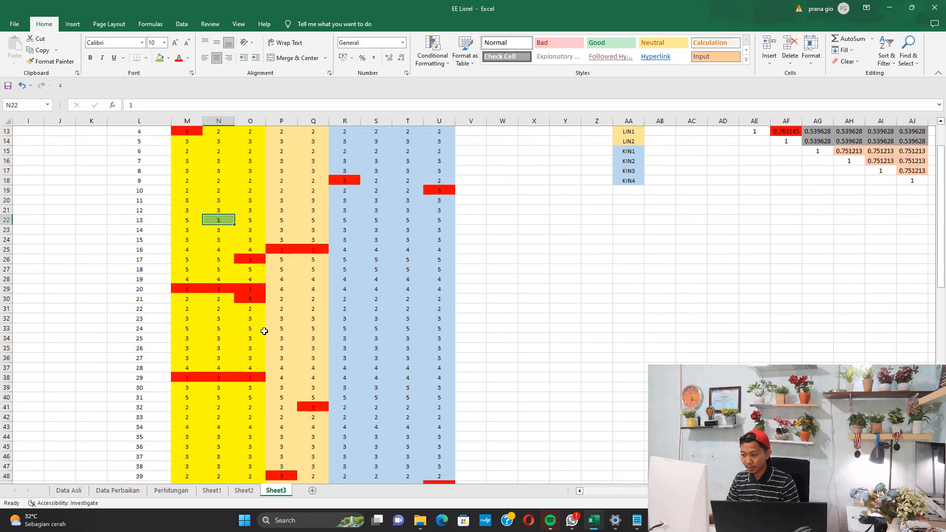
pyautogui.click(222, 330)
pyautogui.write('1')
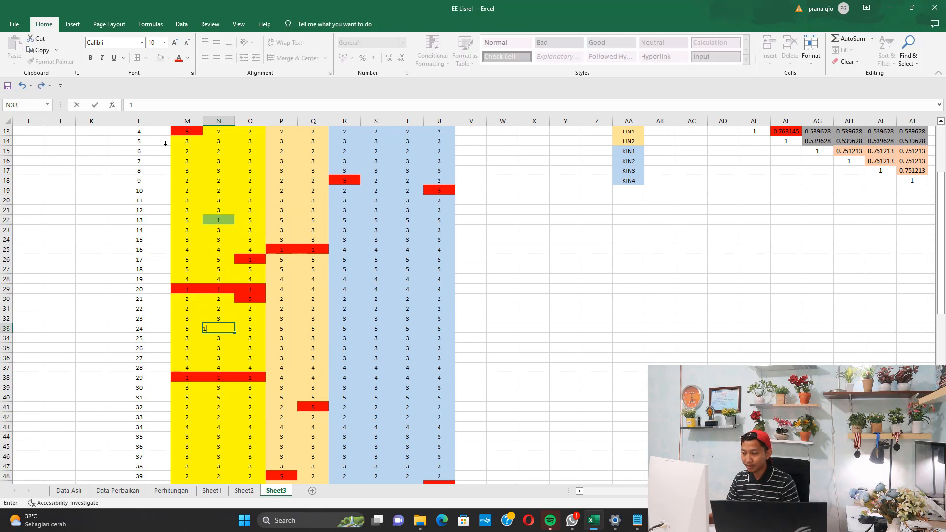
pyautogui.click(248, 320)
pyautogui.click(220, 329)
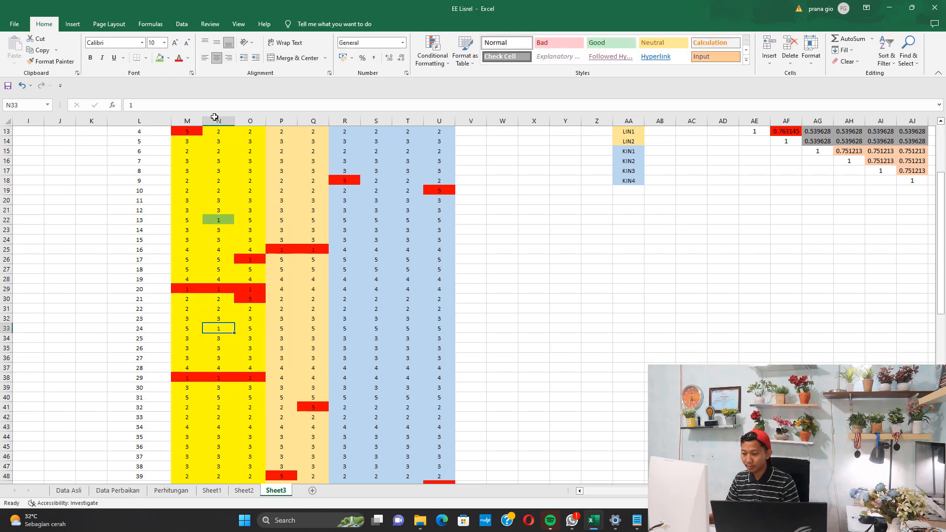
pyautogui.click(159, 58)
# Step: Set the MOT2 score for respondent 48 in N57 to 1 and fill the cell green
pyautogui.scroll(-6, 245, 298)
pyautogui.scroll(-4, 233, 305)
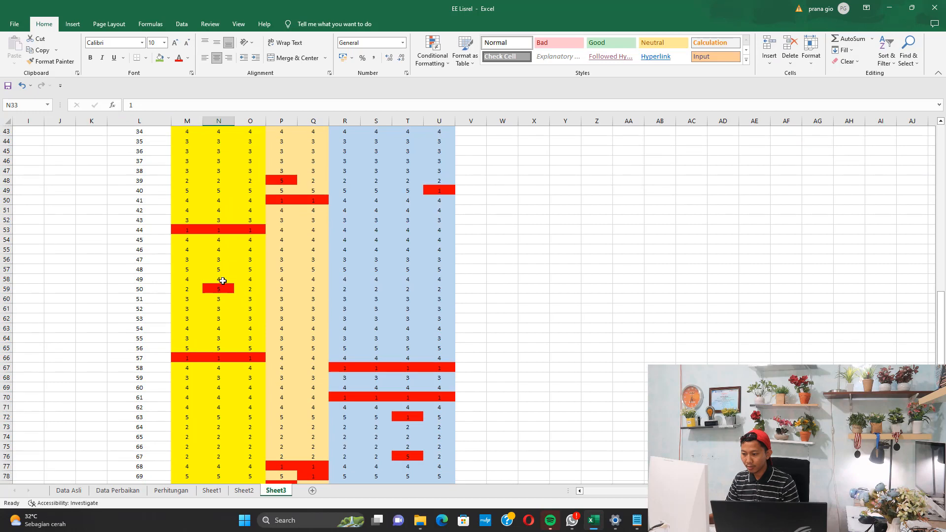
pyautogui.click(218, 270)
pyautogui.write('1')
pyautogui.click(249, 299)
pyautogui.click(218, 270)
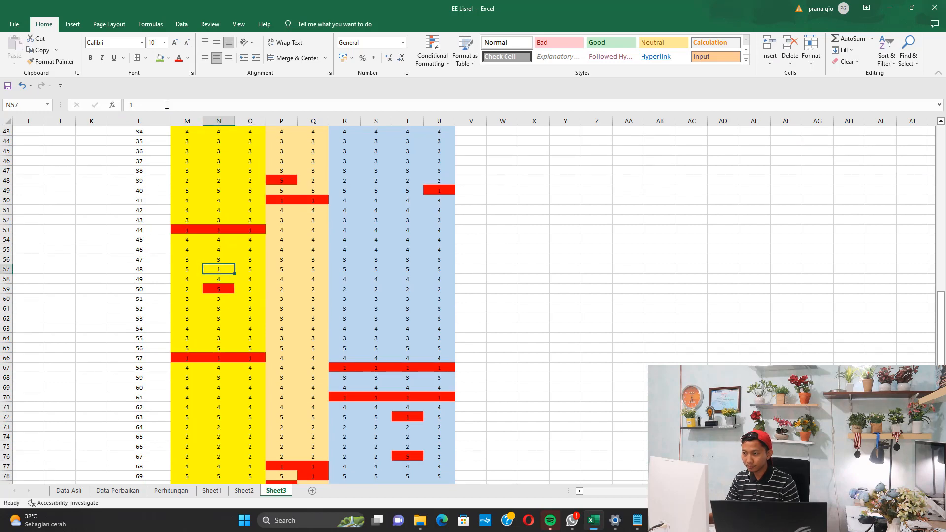
pyautogui.click(160, 58)
# Step: Set the MOT3 score for respondent 63 in O72 to 1 and fill the cell green
pyautogui.scroll(-5, 251, 291)
pyautogui.click(250, 271)
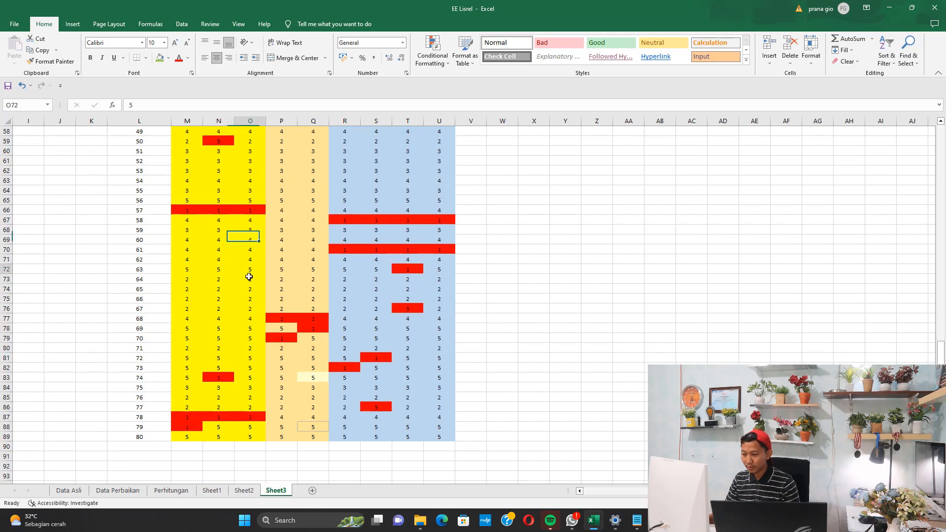
pyautogui.write('1')
pyautogui.click(249, 318)
pyautogui.click(249, 271)
pyautogui.click(157, 59)
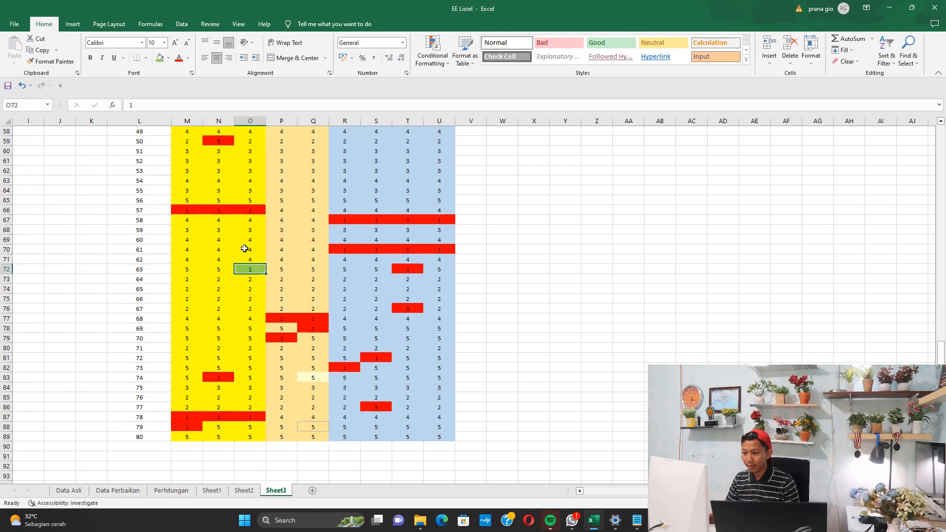
# Step: Set the MOT3 score for respondent 76 in O85 to 5 and fill the cell green
pyautogui.scroll(-4, 253, 296)
pyautogui.click(253, 281)
pyautogui.write('5')
pyautogui.click(253, 338)
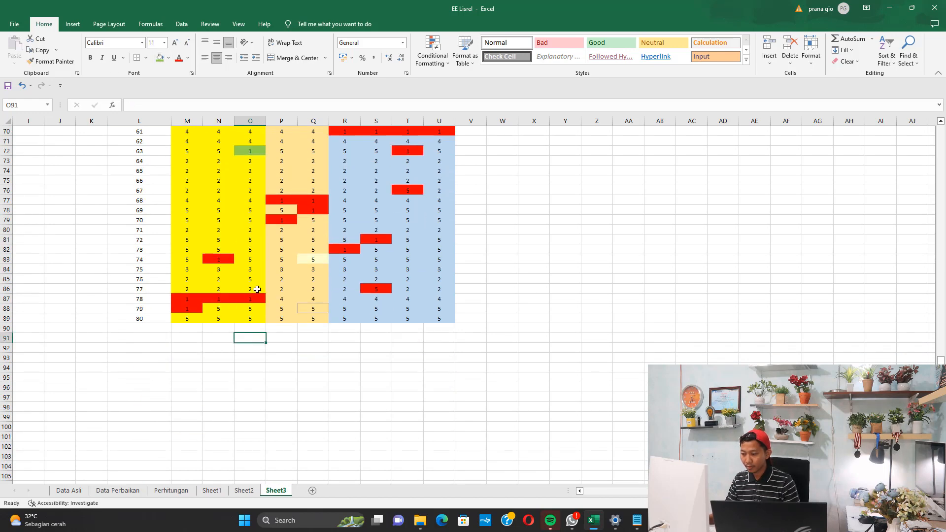
pyautogui.click(255, 282)
pyautogui.click(160, 58)
# Step: Examine the recalculated correlations among MOT1, MOT2 and MOT3
pyautogui.scroll(20, 765, 194)
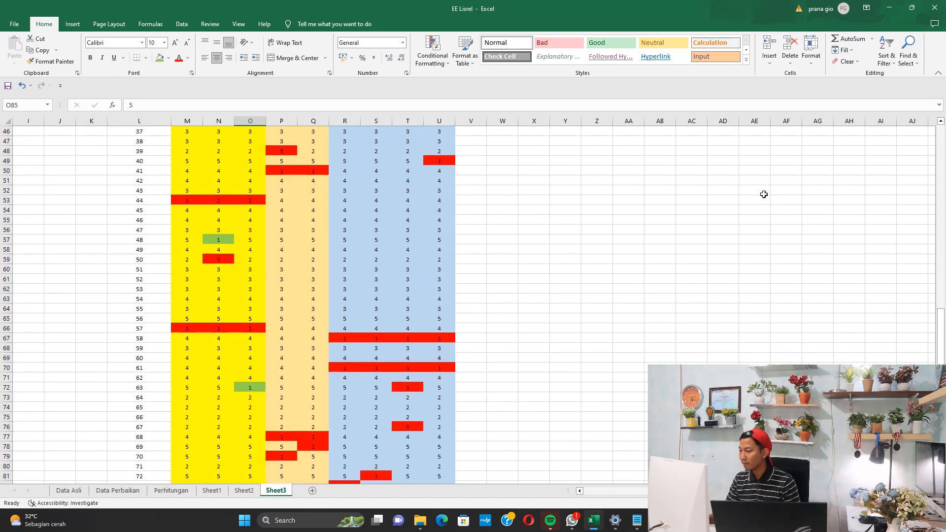
pyautogui.click(685, 229)
pyautogui.click(734, 230)
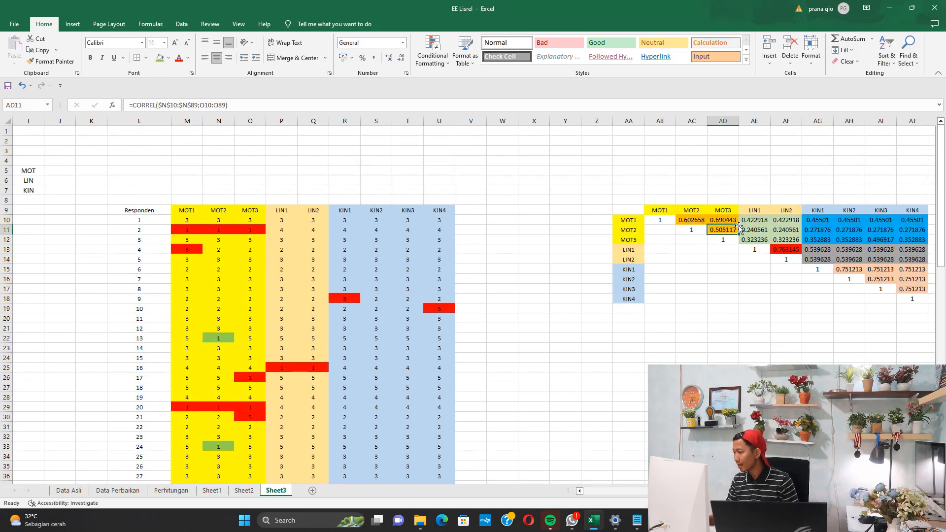
pyautogui.scroll(-6, 234, 257)
pyautogui.scroll(6, 236, 253)
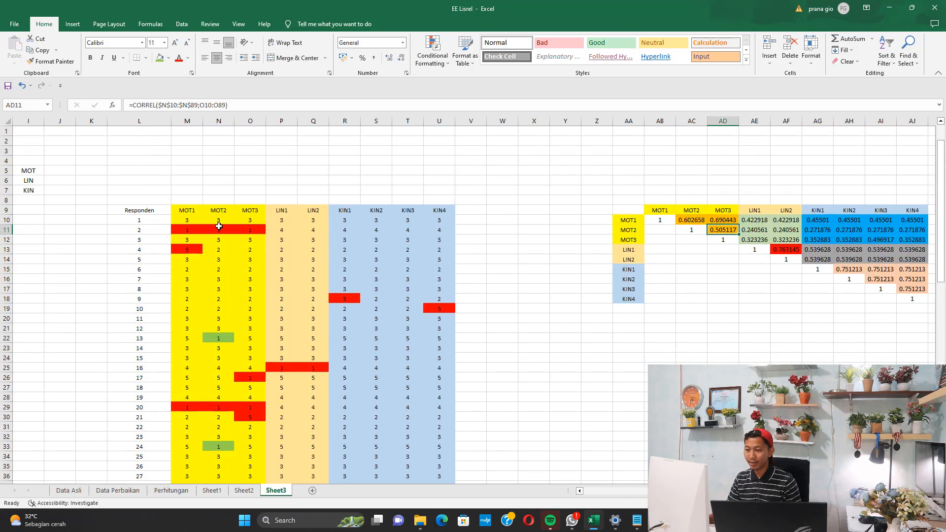
# Step: Copy the scores in M10 through U89 and paste them over the DATA TRIK scores in SPSS, starting at the first MOT1 case
pyautogui.click(187, 221)
pyautogui.moveTo(434, 294); pyautogui.dragTo(447, 466)
pyautogui.hotkey('ctrl', 'c')
pyautogui.click(701, 520)
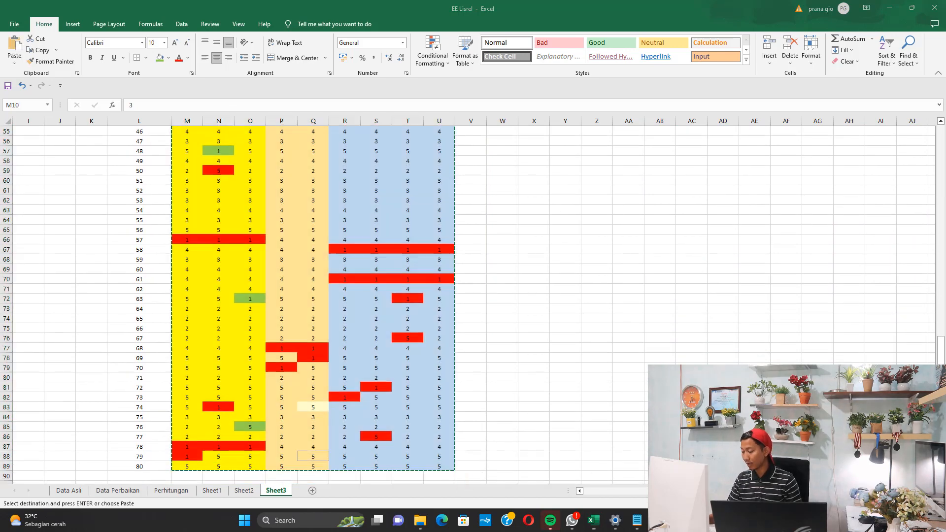
pyautogui.click(754, 470)
pyautogui.click(59, 67)
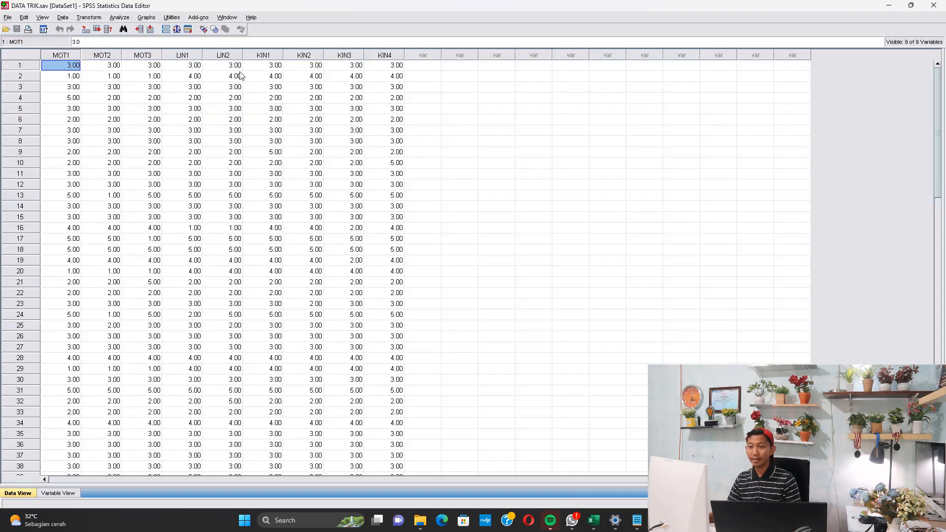
pyautogui.hotkey('ctrl', 'v')
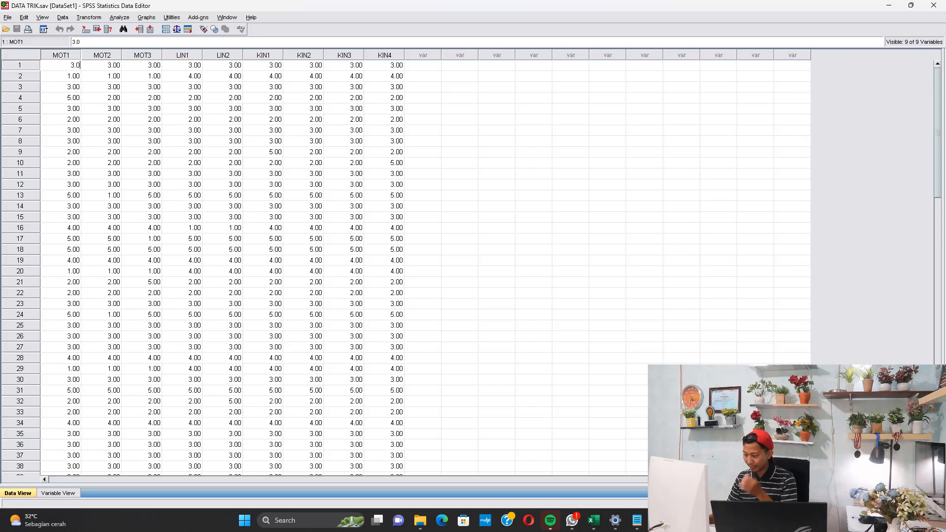
# Step: Switch to LISREL and close all open documents, discarding the changes to the KODE LISREL TRIK path diagram
pyautogui.click(636, 436)
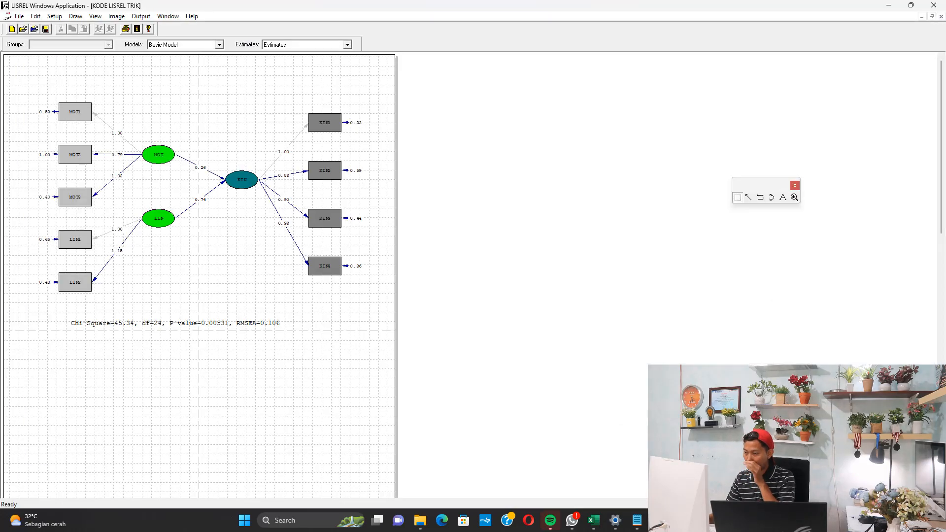
pyautogui.click(941, 17)
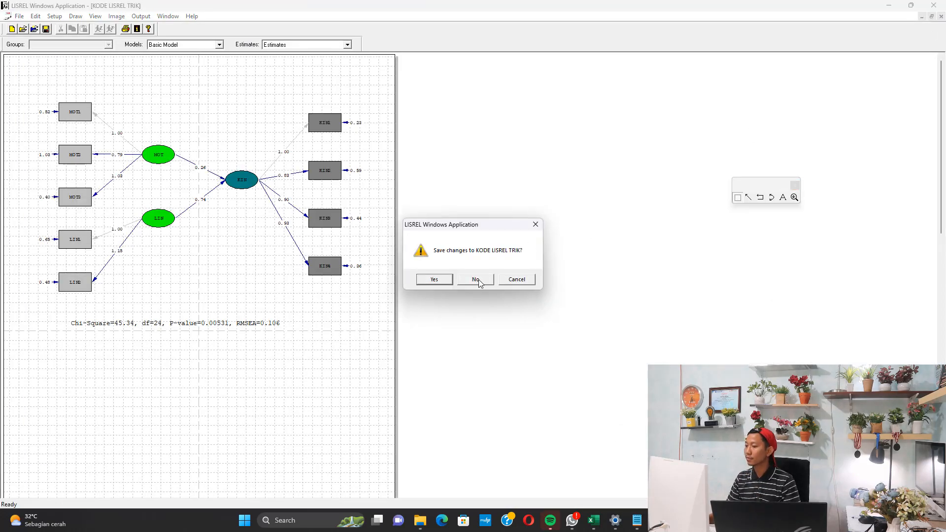
pyautogui.click(482, 279)
pyautogui.click(941, 17)
pyautogui.click(941, 16)
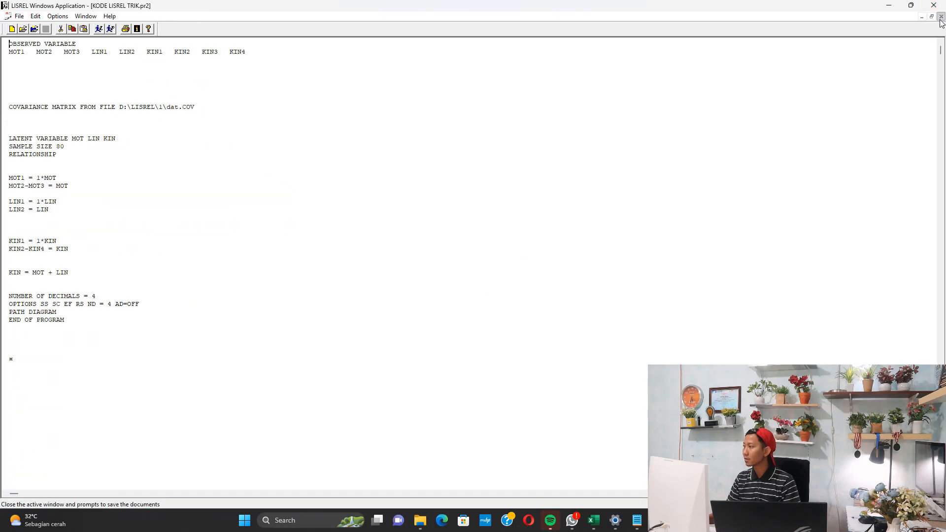
pyautogui.click(941, 17)
pyautogui.click(941, 18)
pyautogui.click(941, 17)
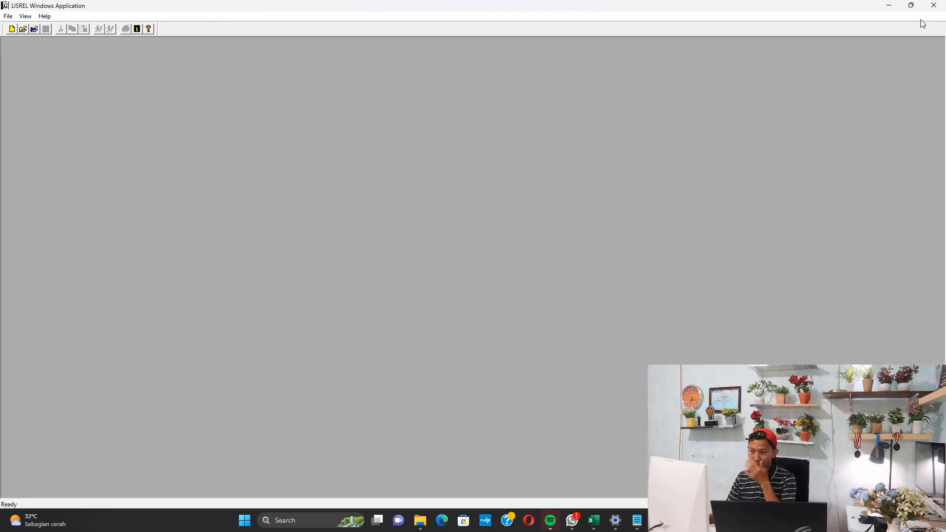
# Step: Import the SPSS for Windows (*.sav) file DATA TRIK as free-format data and maximize its data window
pyautogui.click(8, 17)
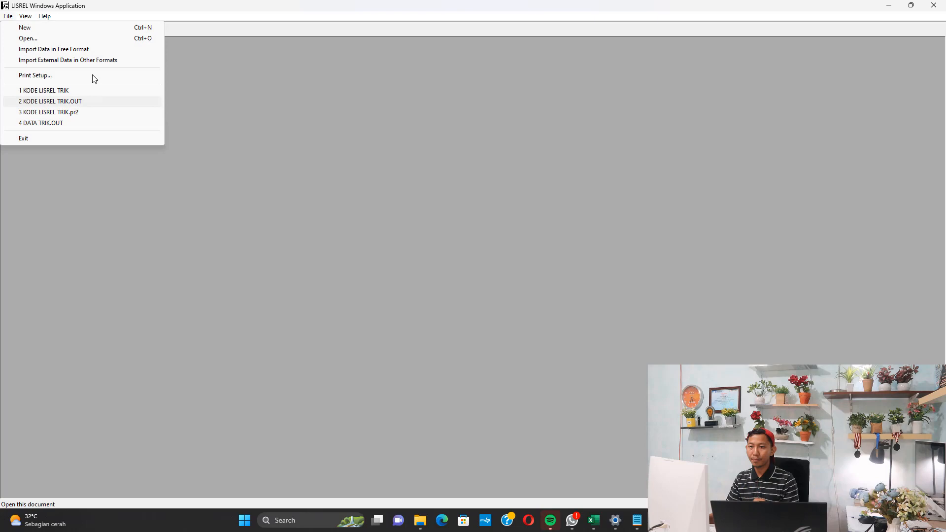
pyautogui.click(96, 48)
pyautogui.click(447, 399)
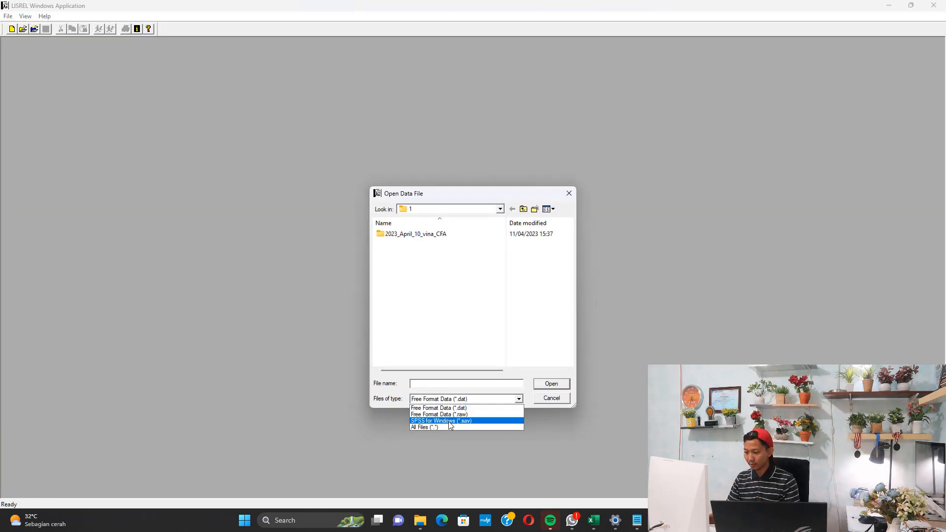
pyautogui.click(443, 415)
pyautogui.doubleClick(398, 262)
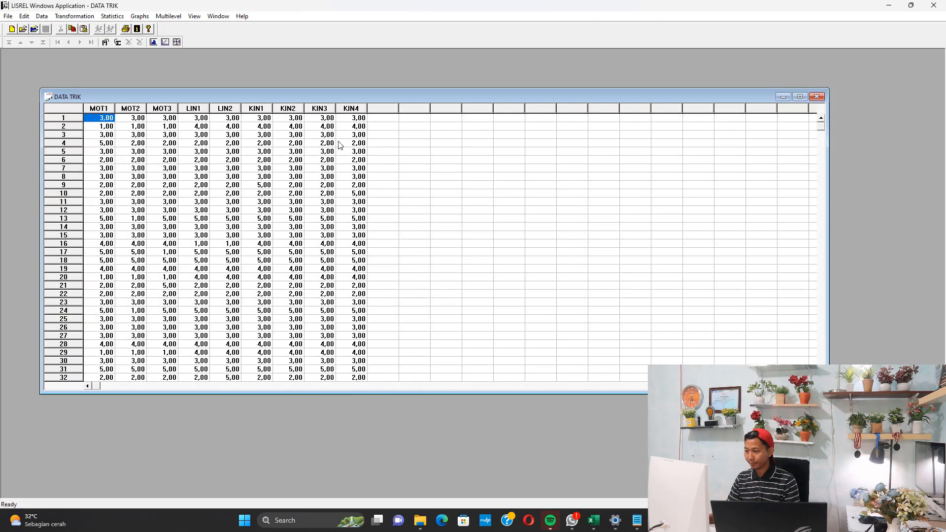
pyautogui.click(800, 96)
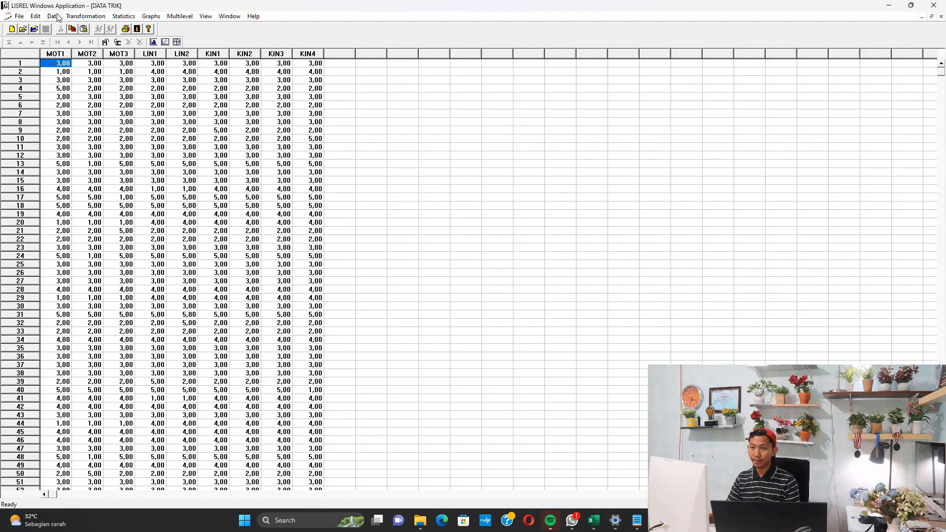
# Step: Define all nine variables, MOT1 through KIN4, as Continuous
pyautogui.click(55, 16)
pyautogui.click(74, 26)
pyautogui.click(435, 198)
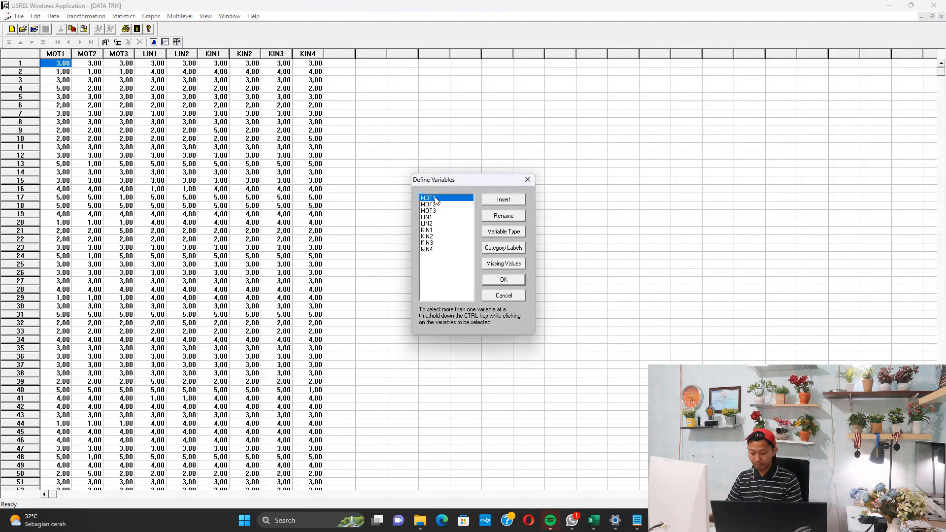
pyautogui.hotkey('shift', 'Down')
pyautogui.hotkey('shift', 'Down')
pyautogui.hotkey('shift', 'Down')
pyautogui.hotkey('shift', 'Down')
pyautogui.hotkey('shift', 'Down')
pyautogui.hotkey('shift', 'Down')
pyautogui.hotkey('shift', 'Down')
pyautogui.hotkey('shift', 'Down')
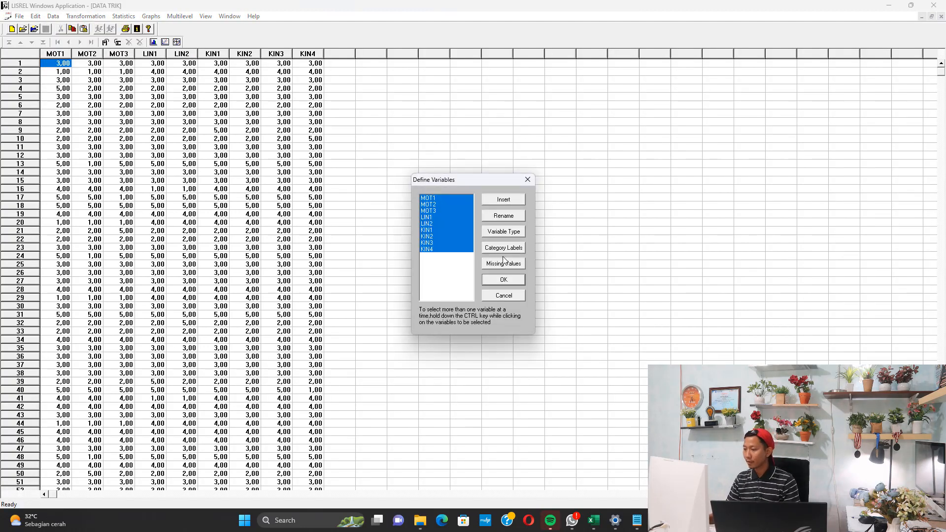
pyautogui.click(520, 231)
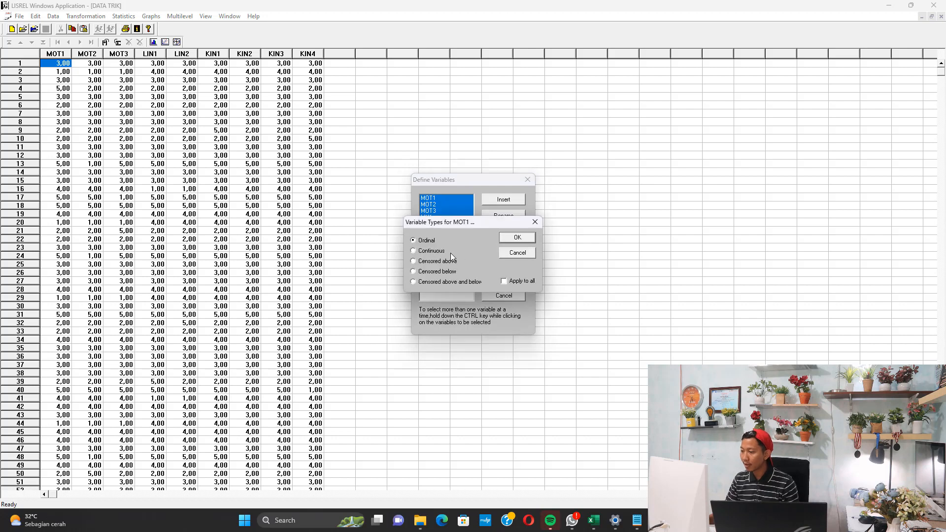
pyautogui.click(516, 238)
pyautogui.click(504, 280)
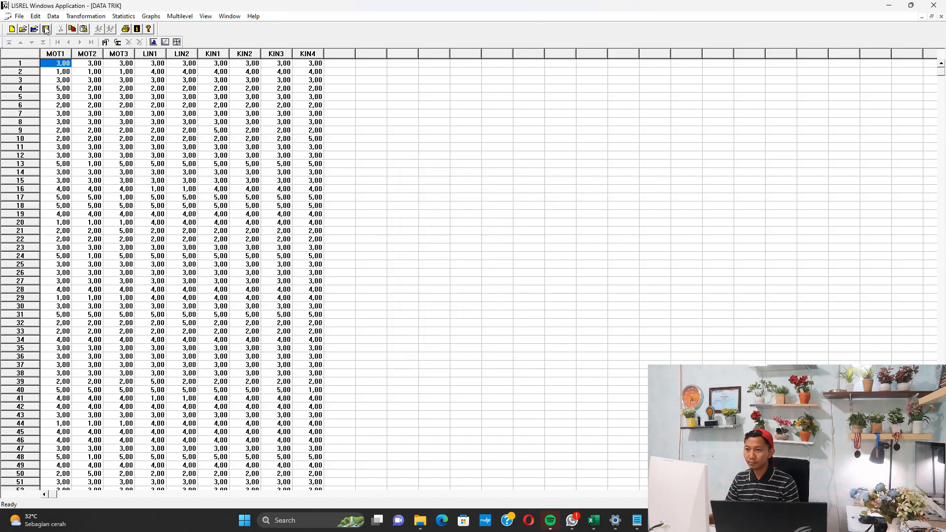
# Step: Generate the PRELIS output with the Covariances moment matrix saved to the file dat.COV
pyautogui.click(124, 15)
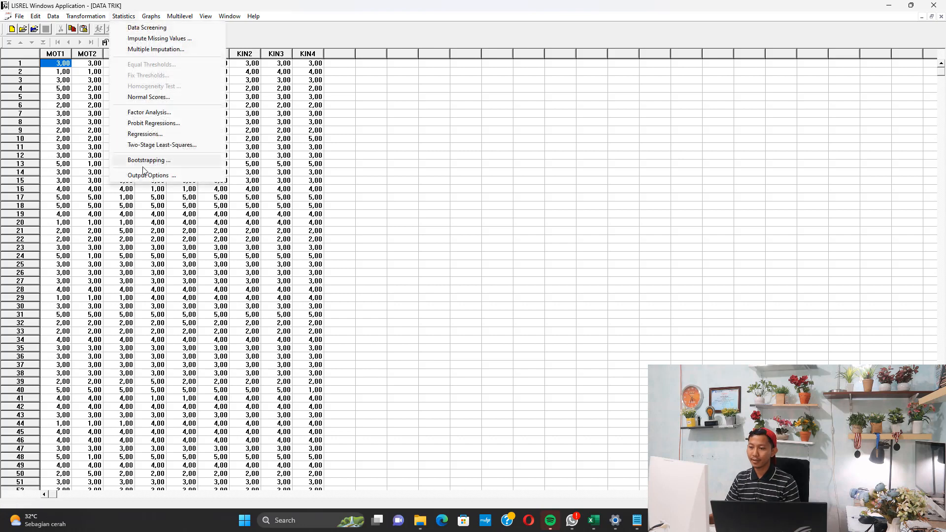
pyautogui.click(133, 175)
pyautogui.click(384, 192)
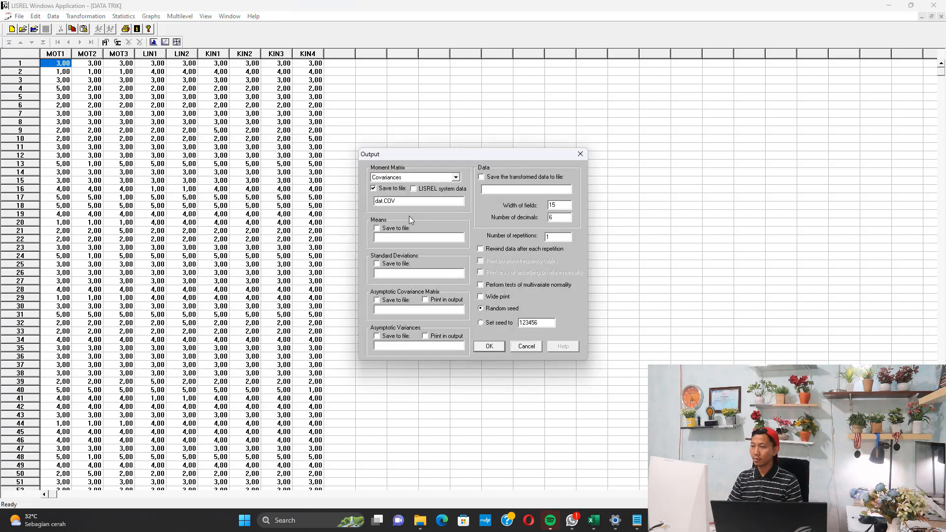
pyautogui.press('Return')
# Step: Open the syntax file KODE LISREL TRIK.pr2, run LISREL on it and inspect the fit statistics under the path diagram
pyautogui.click(19, 16)
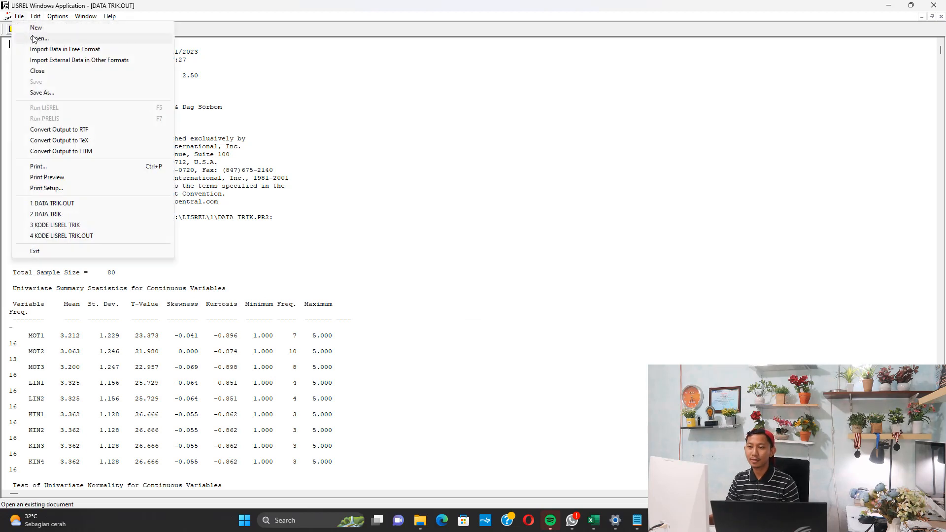
pyautogui.click(39, 38)
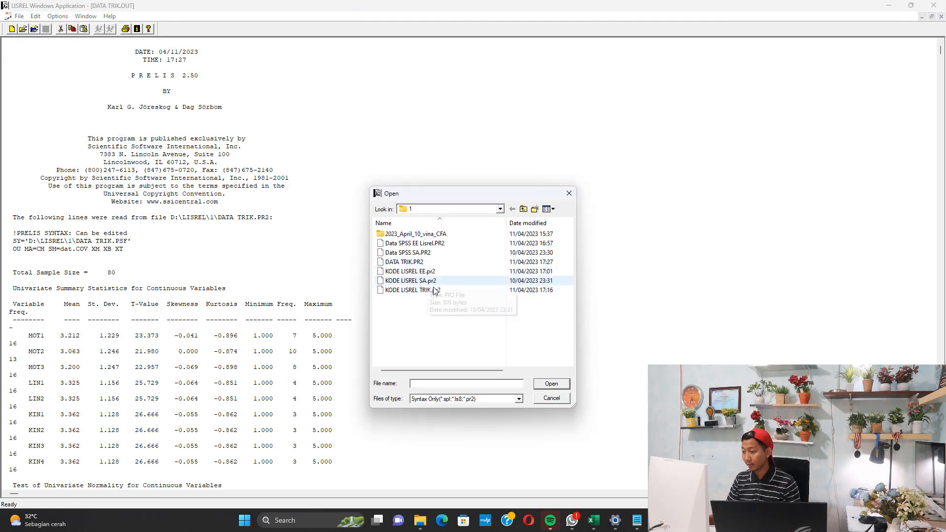
pyautogui.doubleClick(426, 291)
pyautogui.click(98, 29)
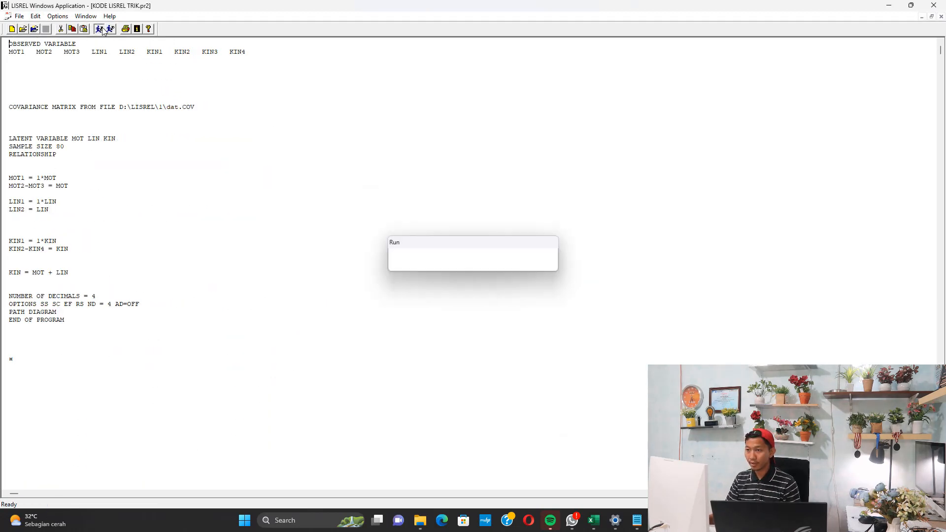
pyautogui.moveTo(172, 324); pyautogui.dragTo(191, 325)
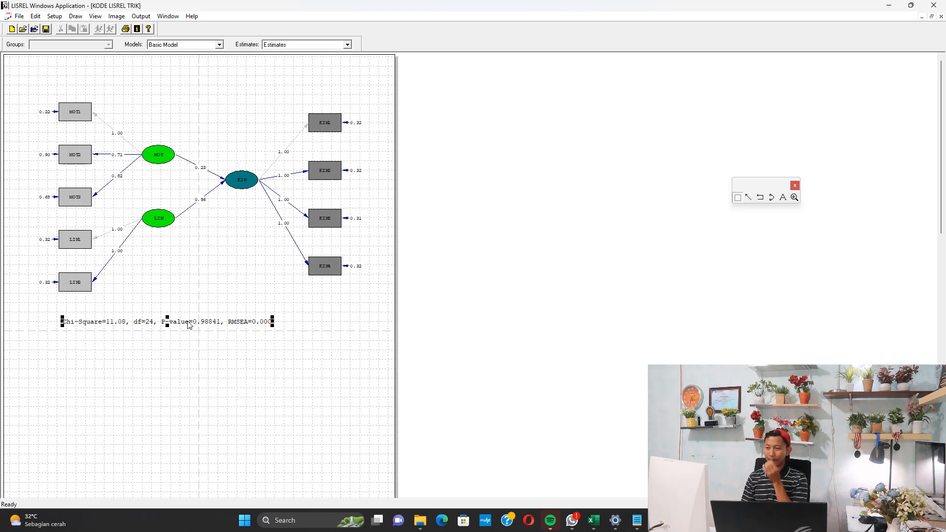
# Step: Switch to the EE Lisrel workbook in Excel and review the Sheet3 scores and the Sheet1 correlation matrix
pyautogui.click(594, 521)
pyautogui.scroll(9, 556, 271)
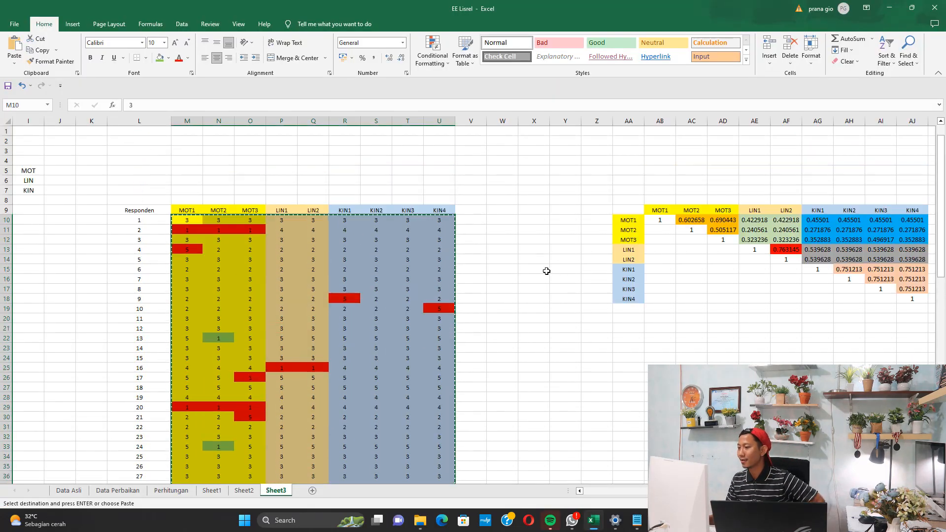
pyautogui.moveTo(187, 229)
pyautogui.mouseDown()
pyautogui.moveTo(386, 321)
pyautogui.moveTo(429, 363)
pyautogui.mouseUp()
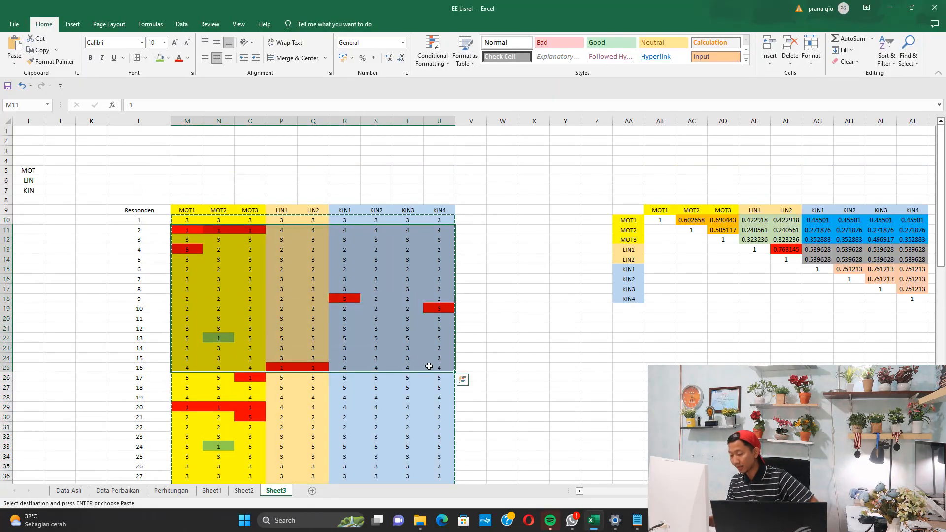
pyautogui.click(212, 490)
pyautogui.moveTo(698, 220); pyautogui.dragTo(849, 229)
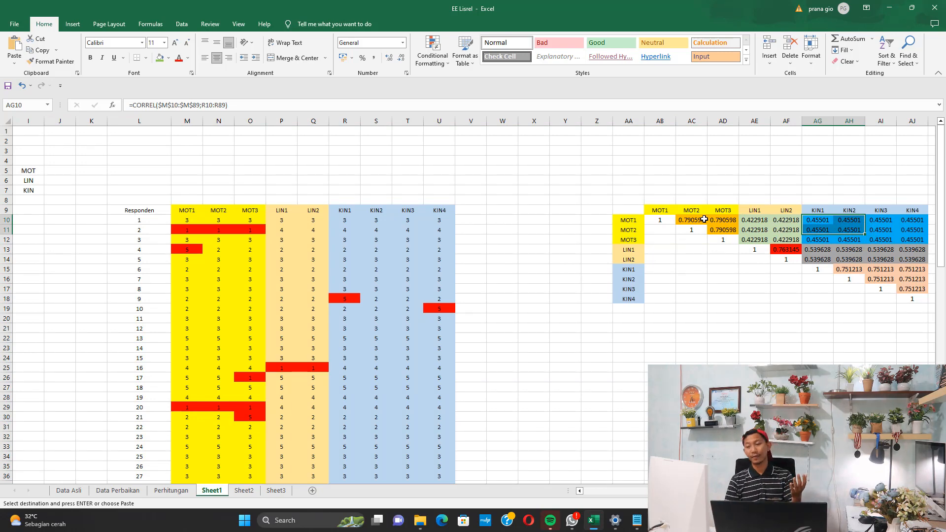
# Step: Examine the correlation matrix on Sheet2, including the MOT correlations and the LIN2–KIN2 correlation in AH14
pyautogui.click(244, 491)
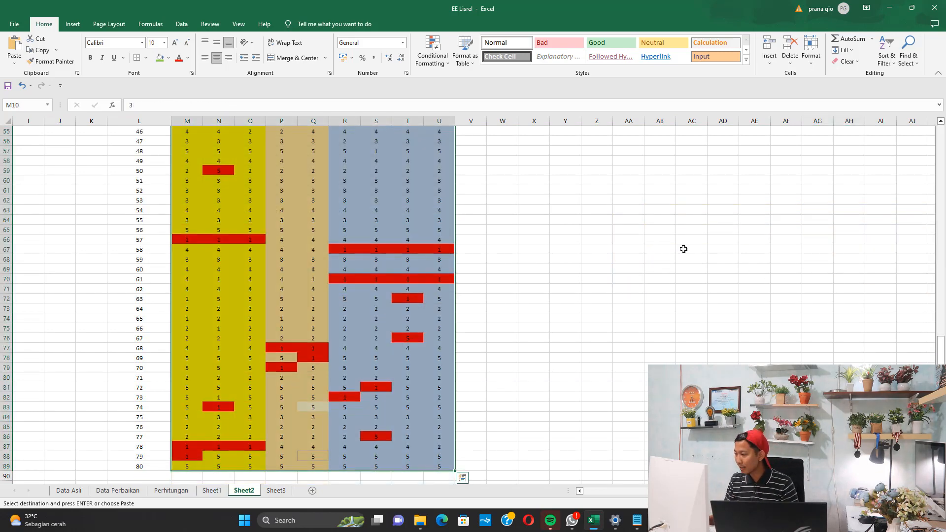
pyautogui.scroll(12, 670, 249)
pyautogui.moveTo(702, 221); pyautogui.dragTo(845, 232)
pyautogui.click(725, 229)
pyautogui.click(838, 258)
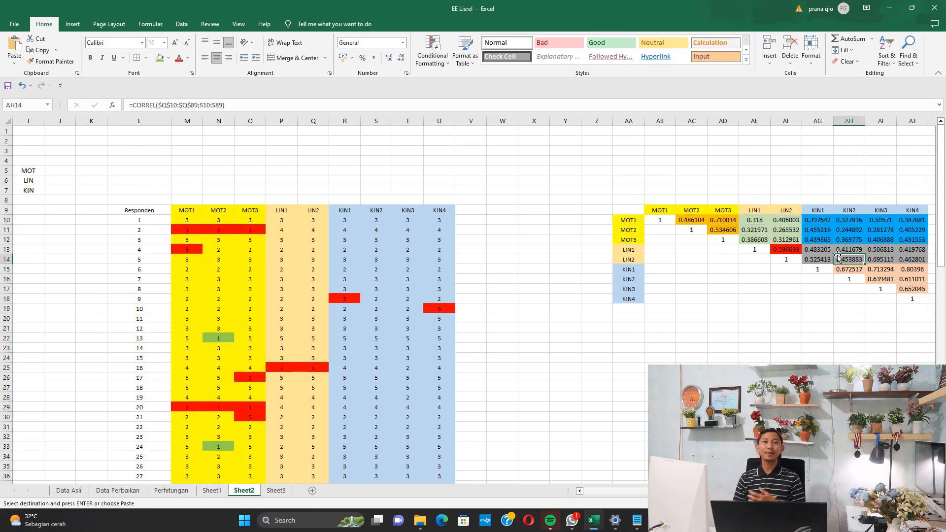